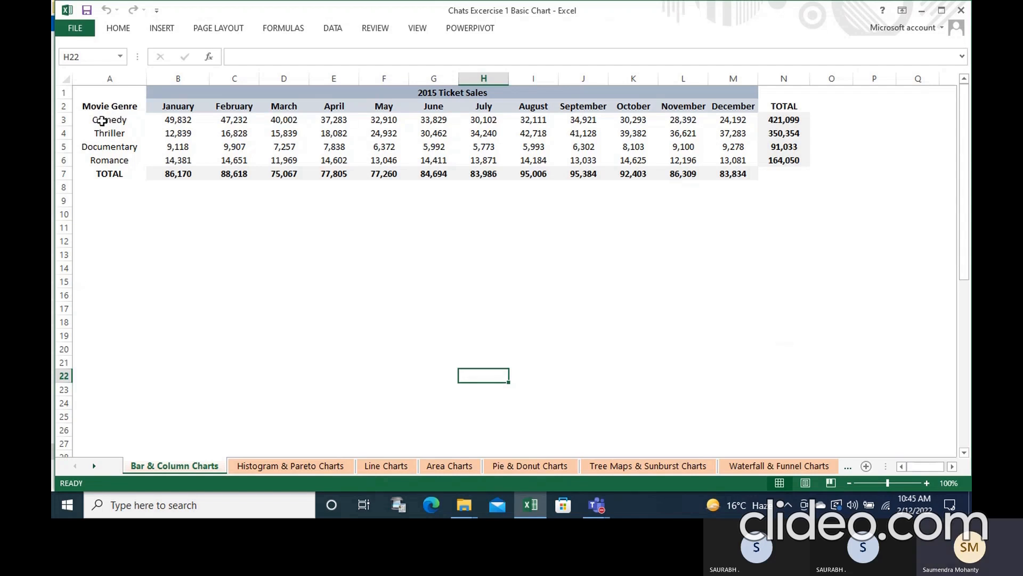
- Insert a 2-D clustered column chart from the monthly ticket sales of the four movie genres in A3:M6
{"action": "left_click_drag", "start_coordinate": [88, 117], "coordinate": [722, 161]}
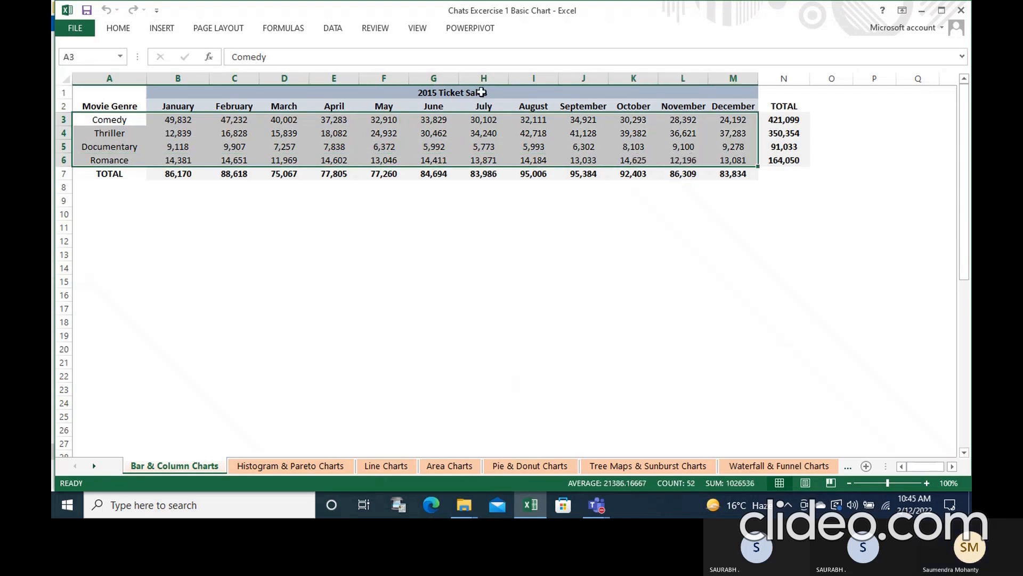
{"action": "left_click", "coordinate": [164, 29]}
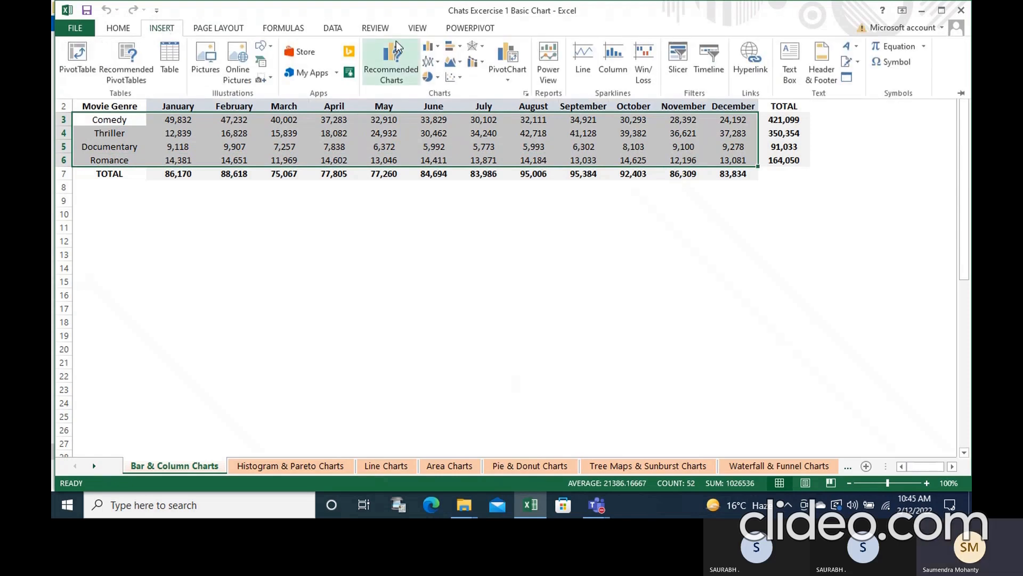
{"action": "left_click", "coordinate": [439, 46]}
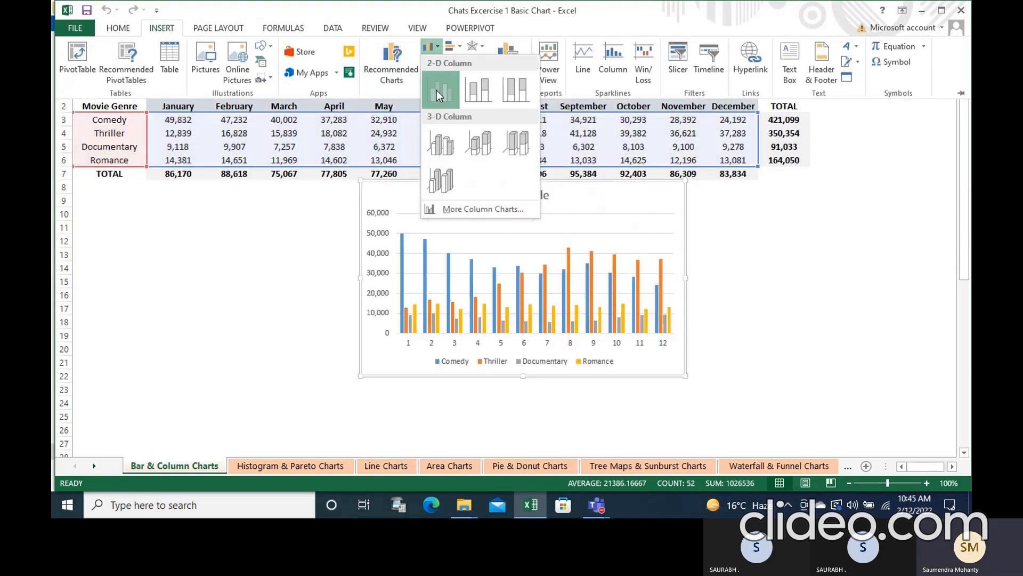
{"action": "left_click", "coordinate": [438, 90]}
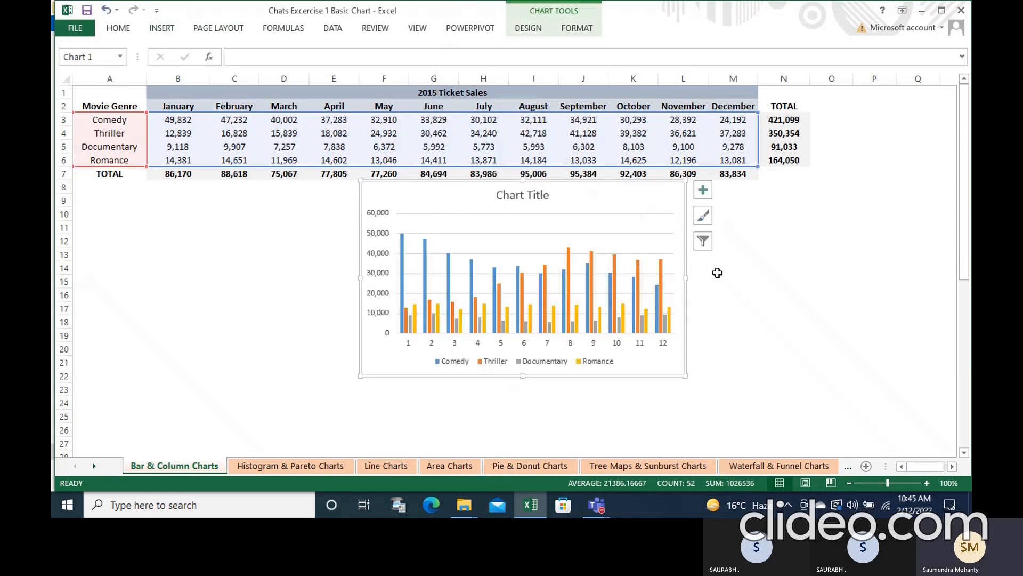
- Set the column chart's title to "Column Chart" and deselect the chart
{"action": "left_click", "coordinate": [527, 202]}
{"action": "type", "text": "Column"}
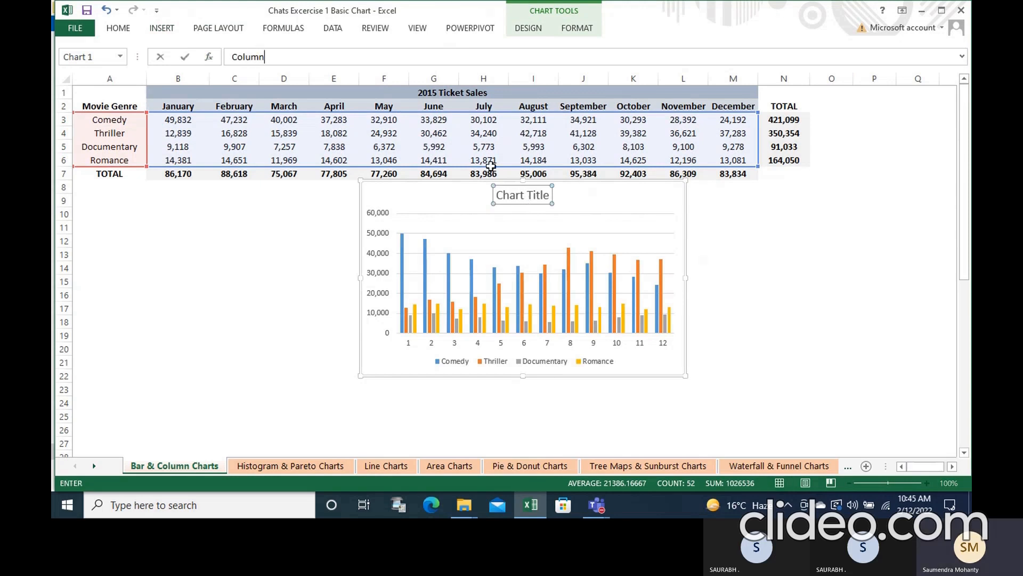
{"action": "type", "text": " Chart"}
{"action": "key", "text": "Return"}
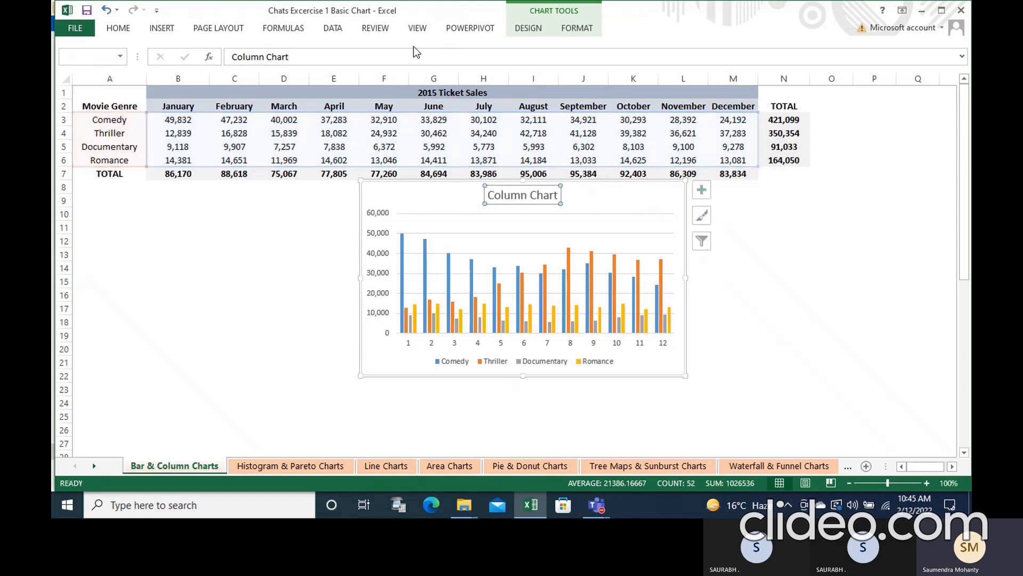
{"action": "left_click", "coordinate": [767, 321]}
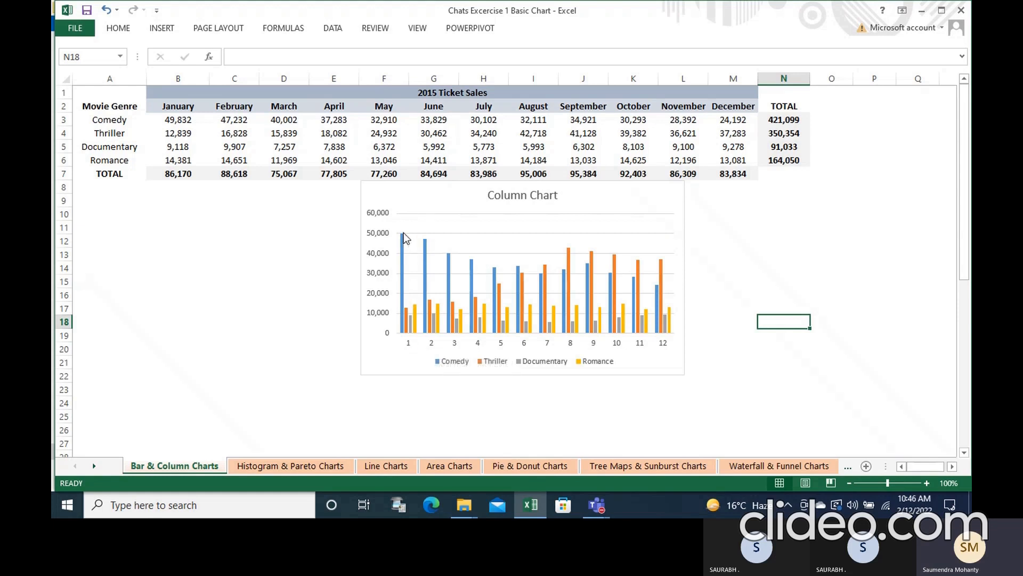
- Examine the monthly Comedy and Thriller values in the column chart
{"action": "mouse_move", "coordinate": [404, 232]}
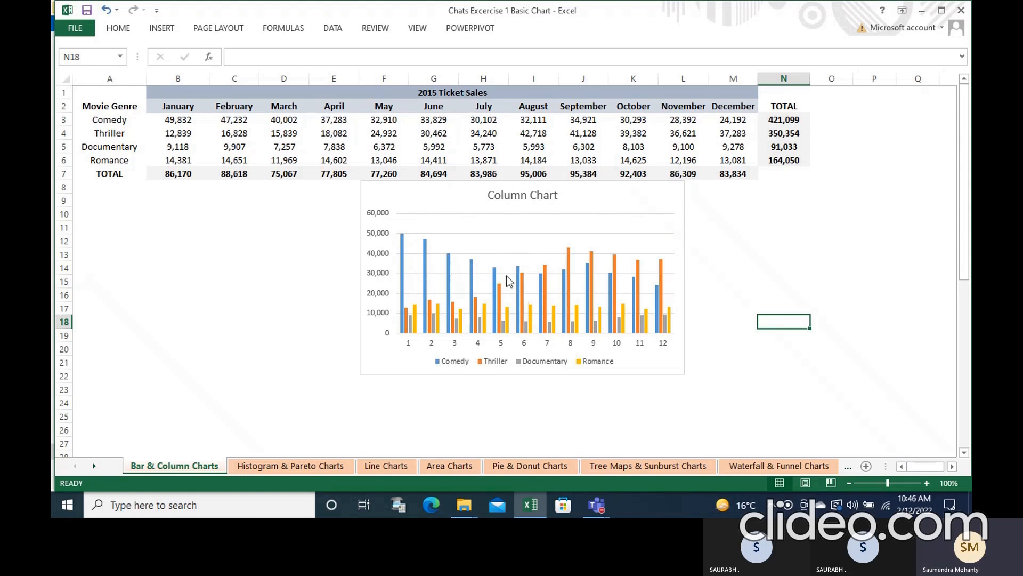
{"action": "mouse_move", "coordinate": [518, 280]}
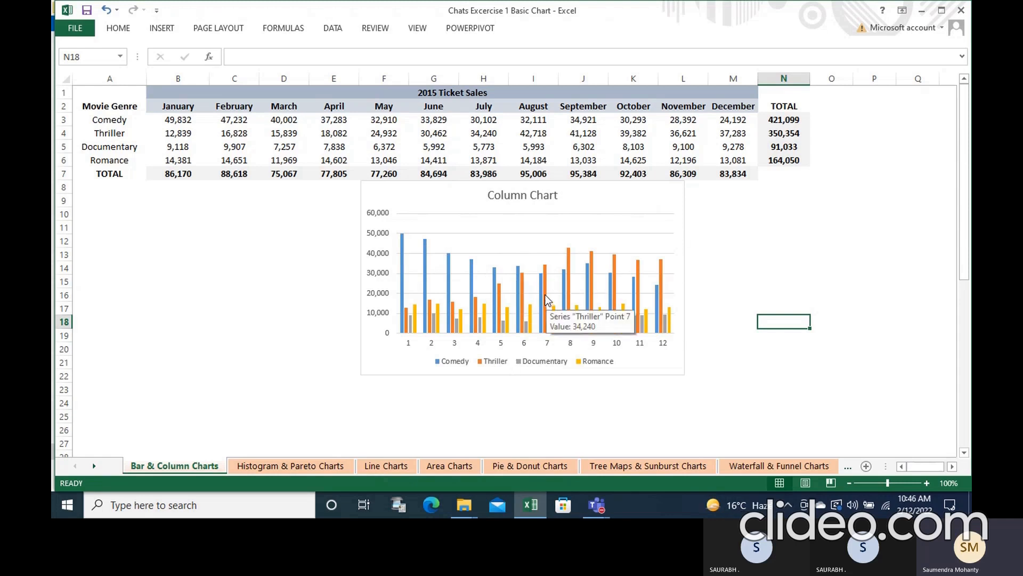
{"action": "mouse_move", "coordinate": [568, 263]}
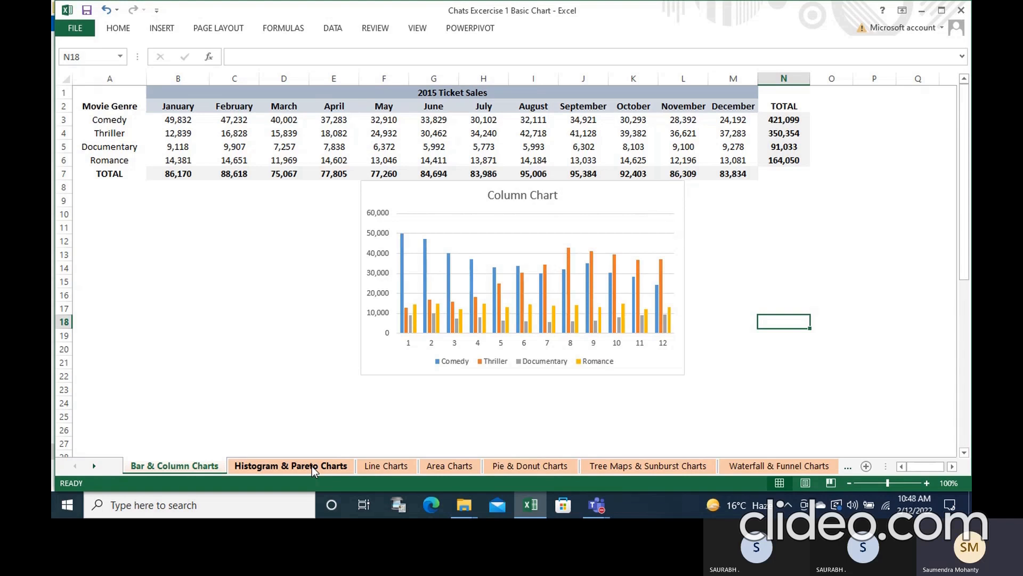
- On the Histogram & Pareto Charts sheet, select the Height(inches) column and look through the combo, bar and line chart types for a histogram
{"action": "left_click", "coordinate": [331, 466]}
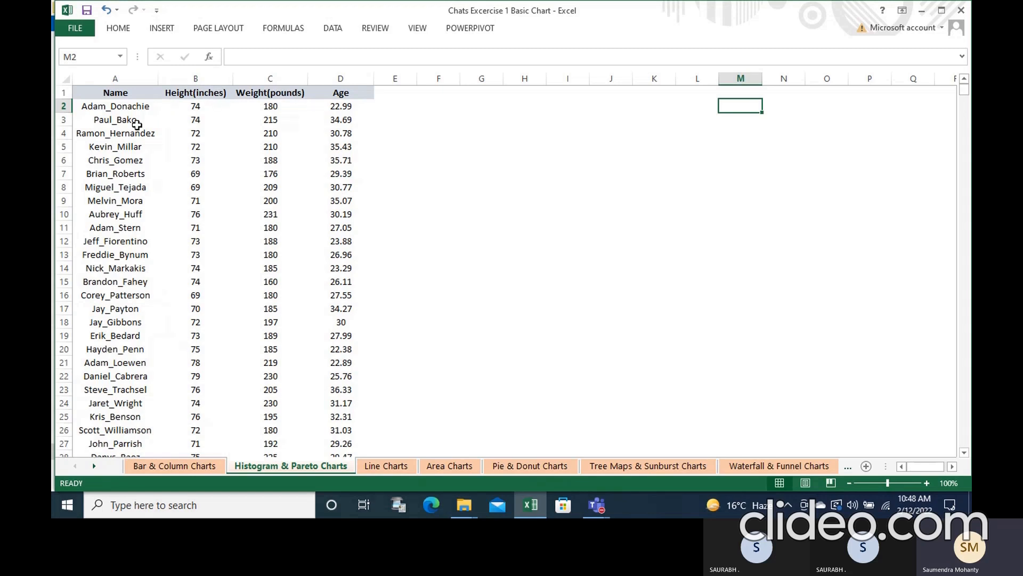
{"action": "left_click", "coordinate": [194, 79]}
{"action": "left_click", "coordinate": [162, 29]}
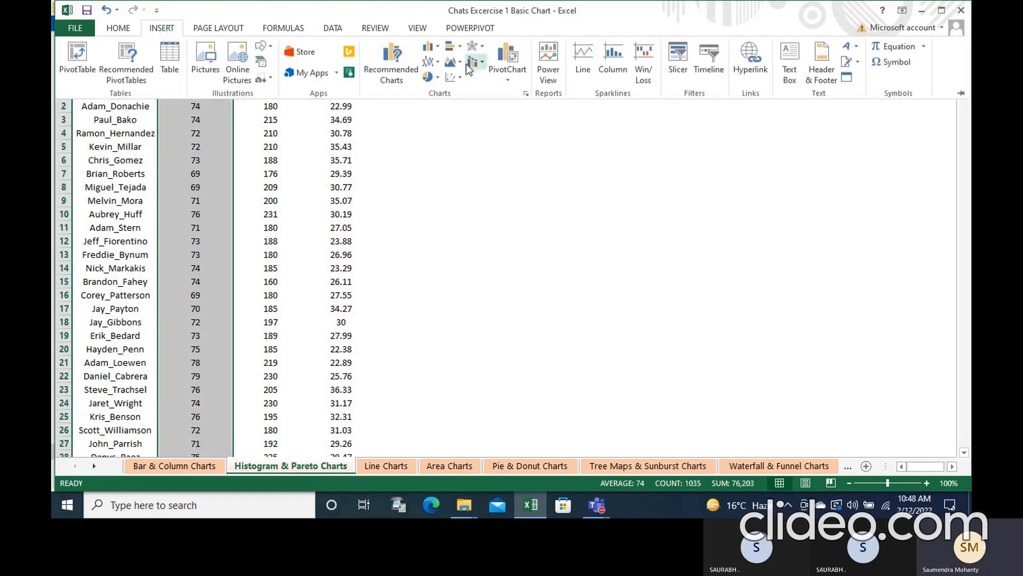
{"action": "left_click", "coordinate": [483, 64]}
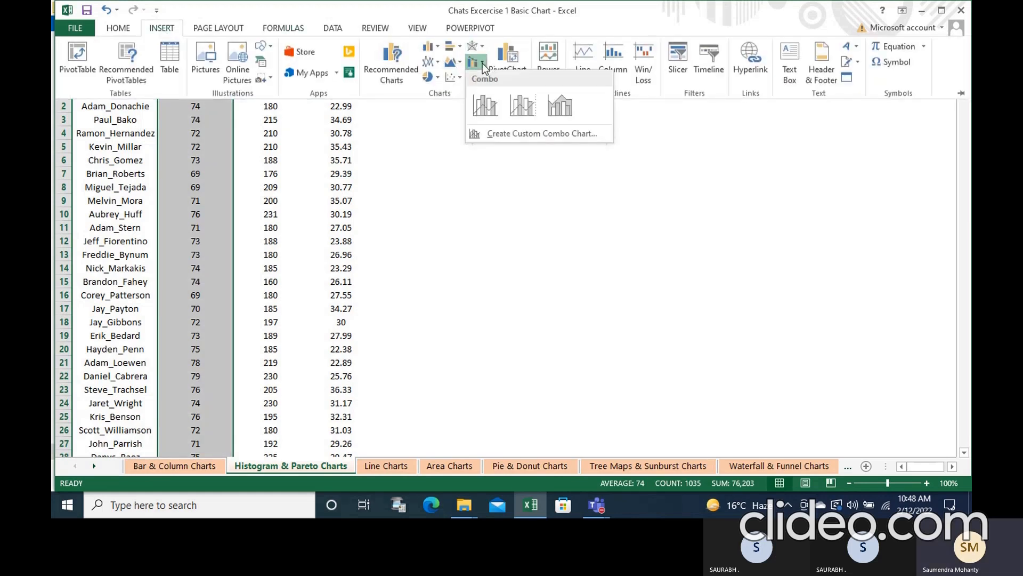
{"action": "left_click", "coordinate": [506, 158]}
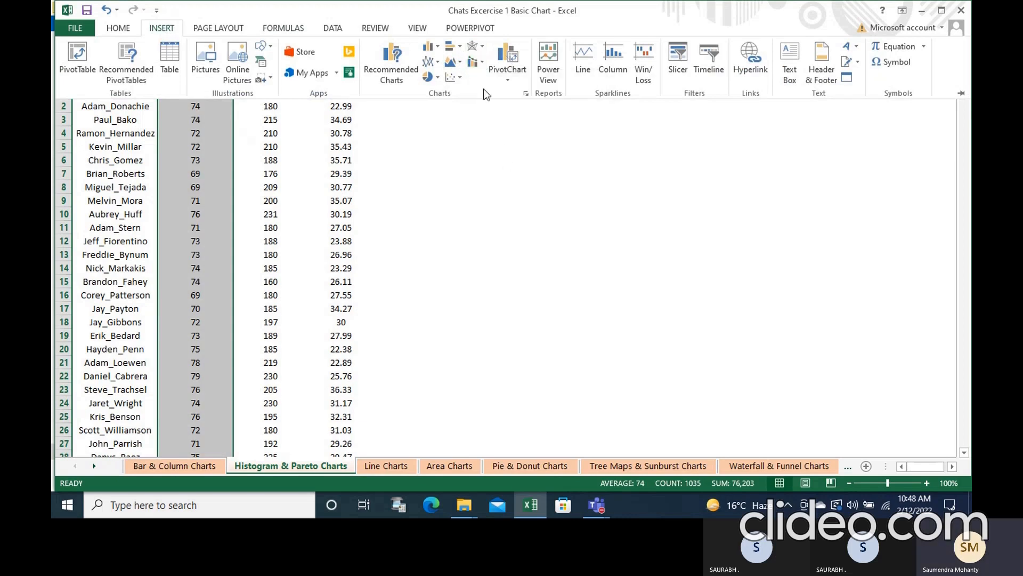
{"action": "left_click", "coordinate": [453, 47]}
{"action": "left_click", "coordinate": [410, 158]}
{"action": "left_click", "coordinate": [430, 62]}
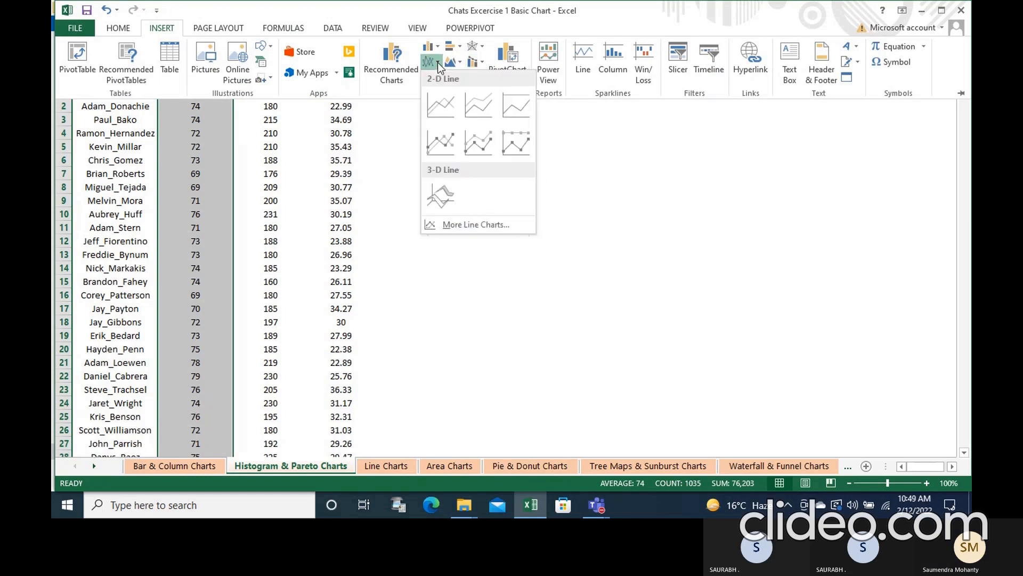
{"action": "left_click", "coordinate": [617, 149]}
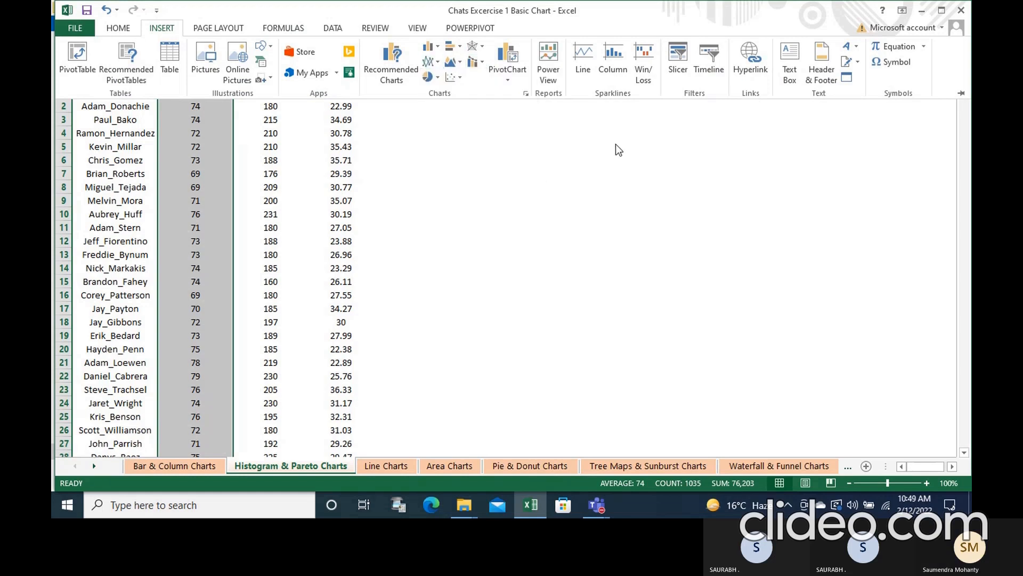
{"action": "left_click", "coordinate": [484, 65]}
{"action": "left_click", "coordinate": [508, 205]}
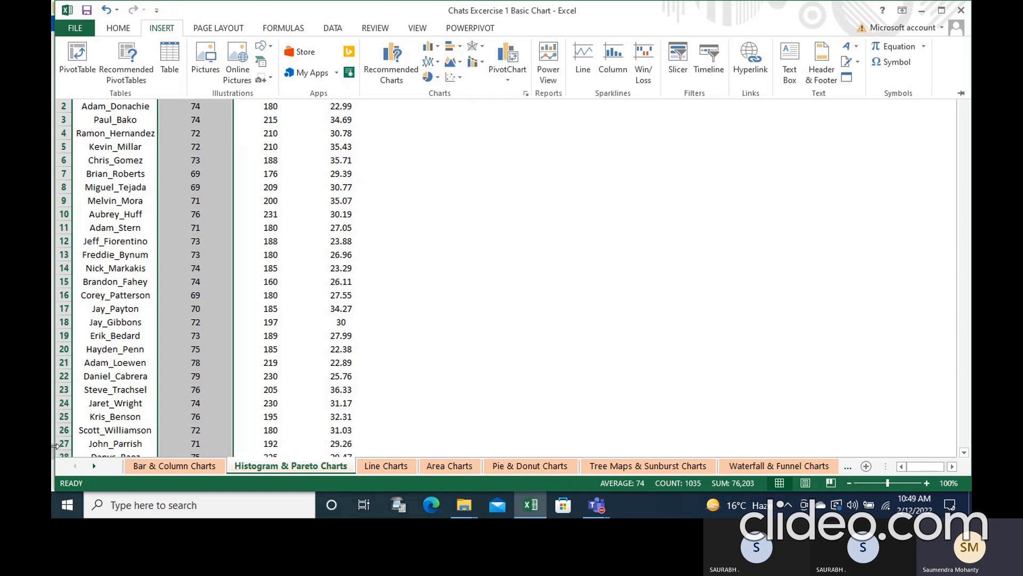
- Start Excel 2016 and try to open the recent workbook Chats Excercise 1 Basic Chart in it
{"action": "left_click", "coordinate": [66, 502]}
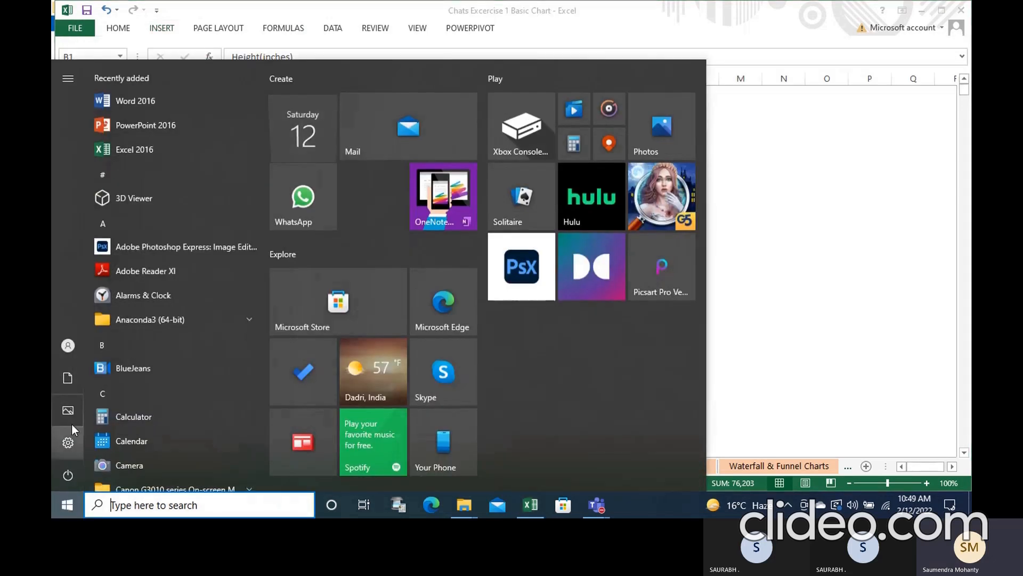
{"action": "left_click", "coordinate": [73, 384]}
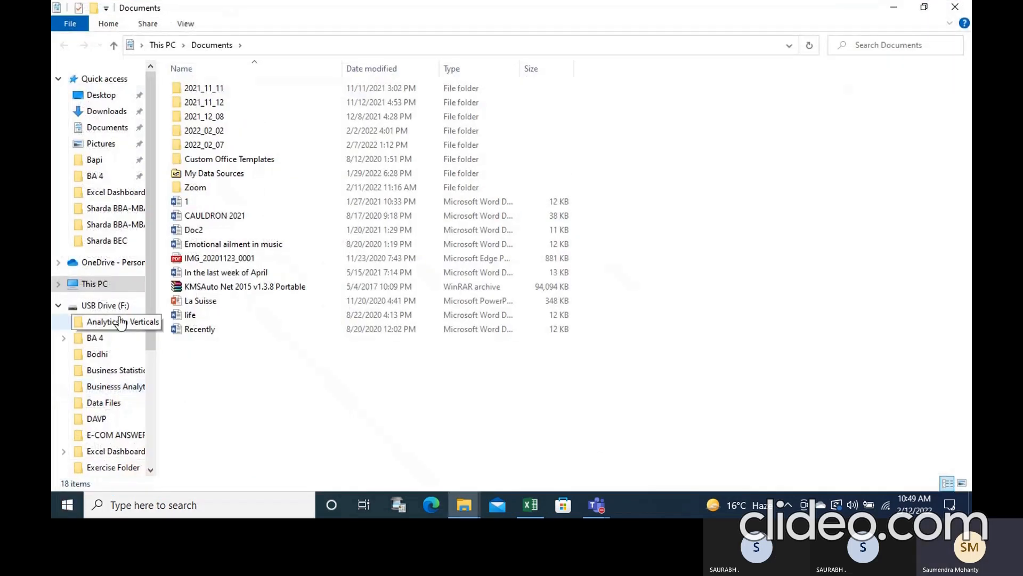
{"action": "left_click", "coordinate": [75, 506]}
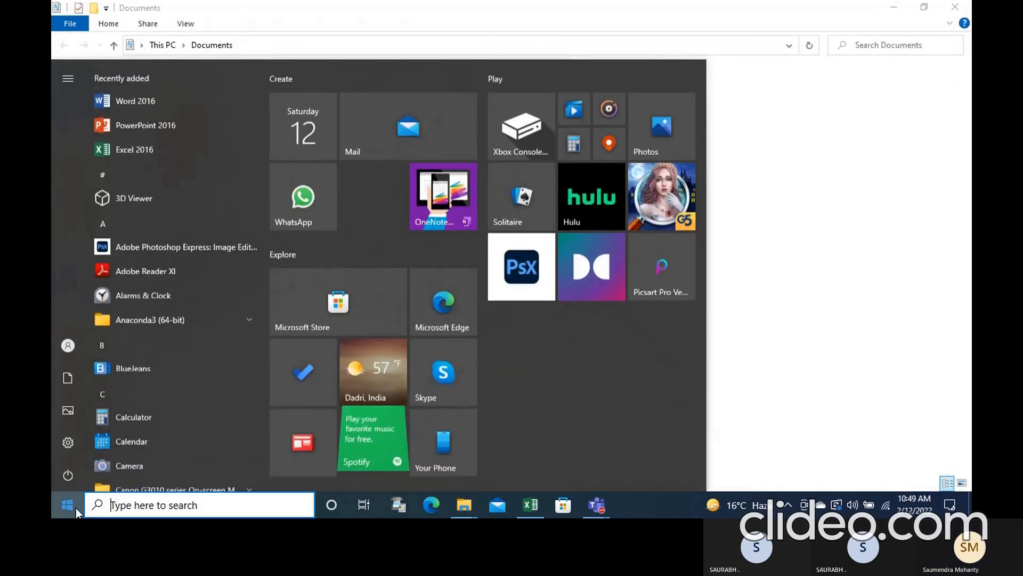
{"action": "left_click", "coordinate": [149, 155]}
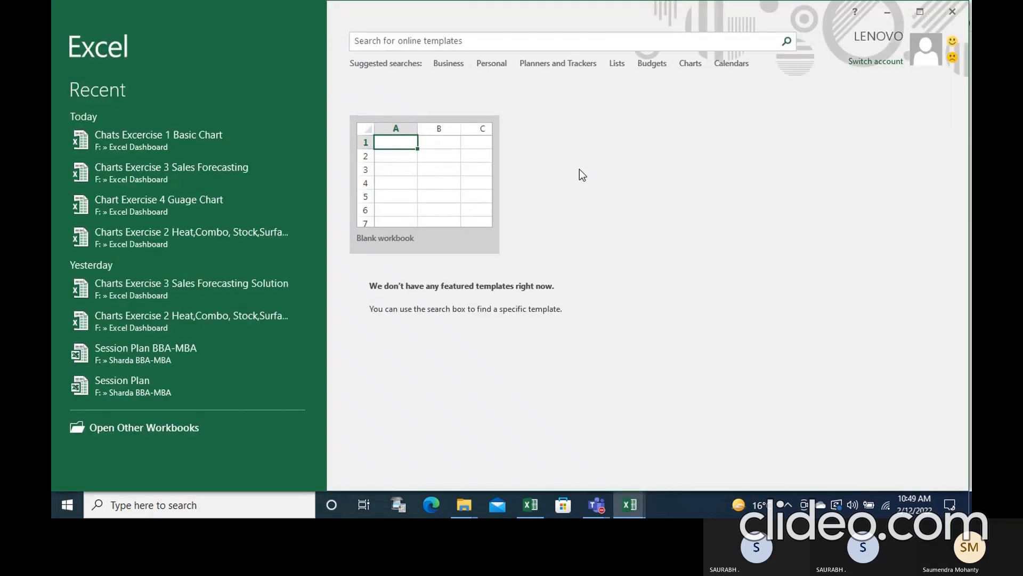
{"action": "left_click", "coordinate": [174, 139]}
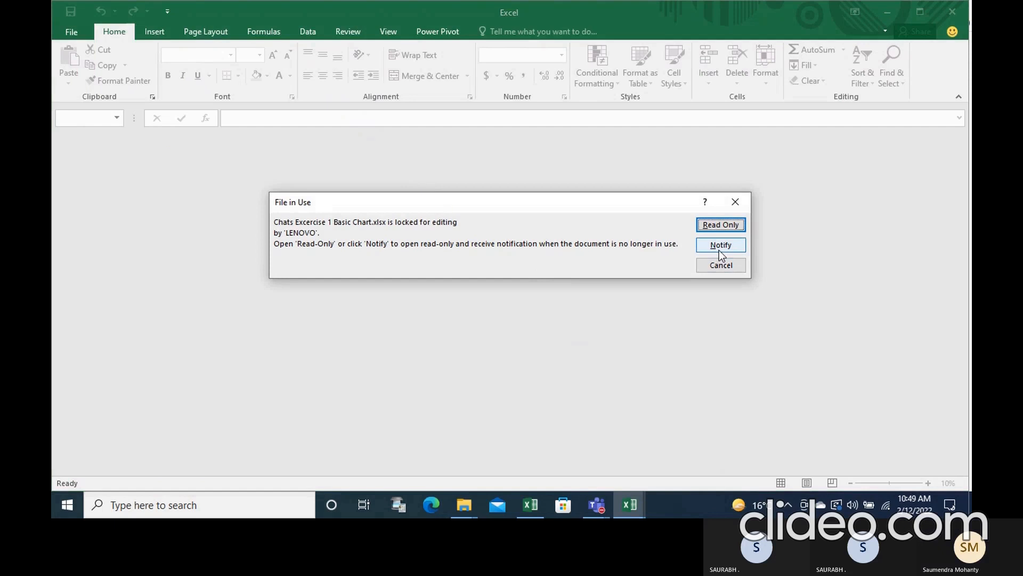
{"action": "left_click", "coordinate": [737, 201]}
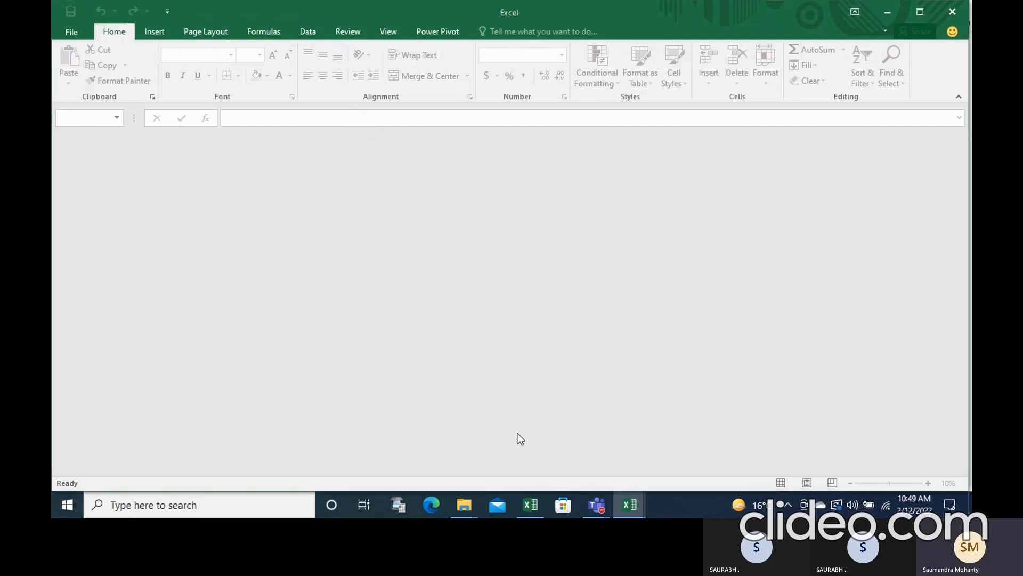
- Return to the already open workbook and check its available chart types again for a histogram of the Height(inches) column
{"action": "left_click", "coordinate": [531, 504]}
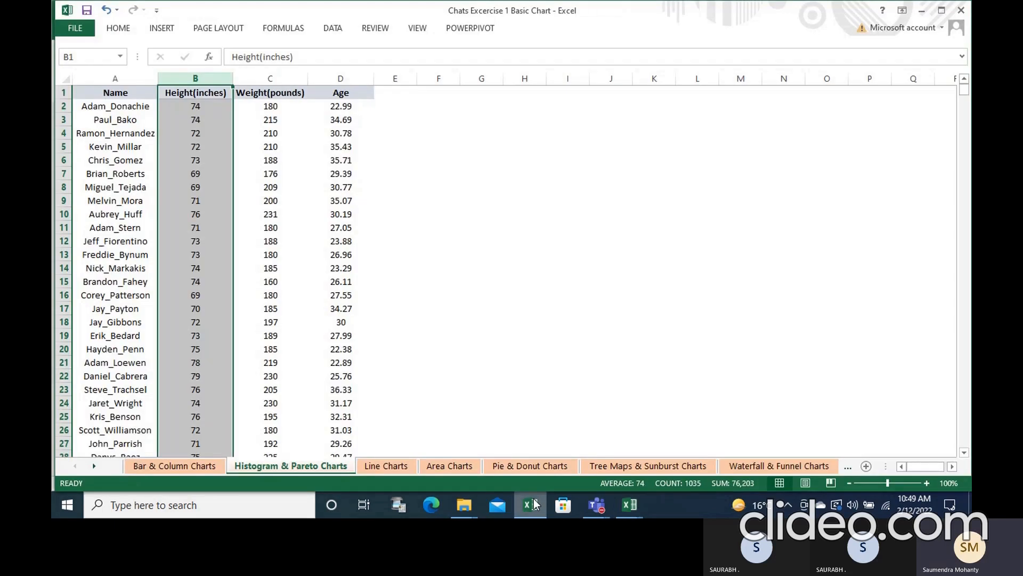
{"action": "left_click", "coordinate": [161, 28]}
{"action": "left_click", "coordinate": [482, 62]}
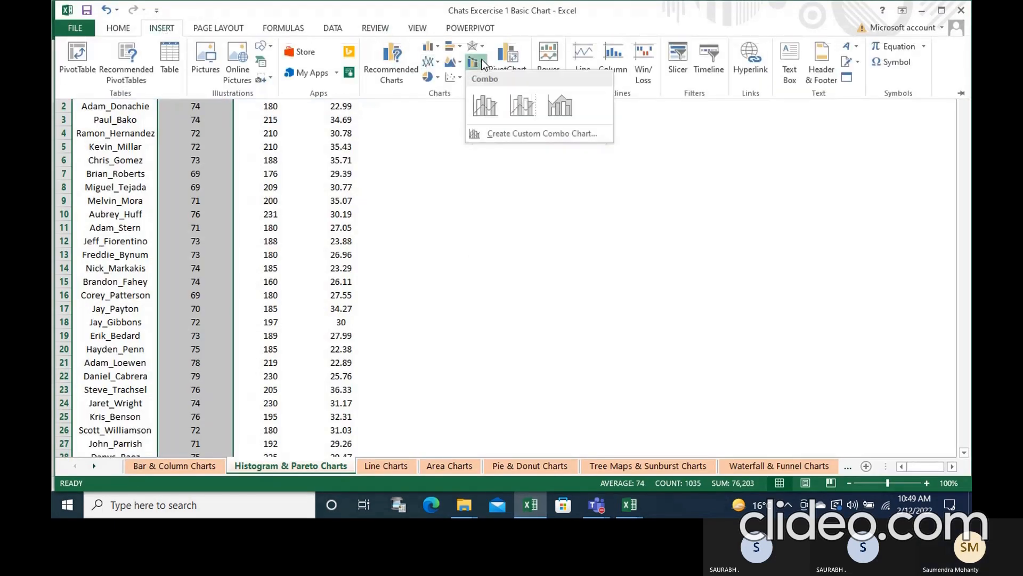
{"action": "left_click", "coordinate": [471, 48]}
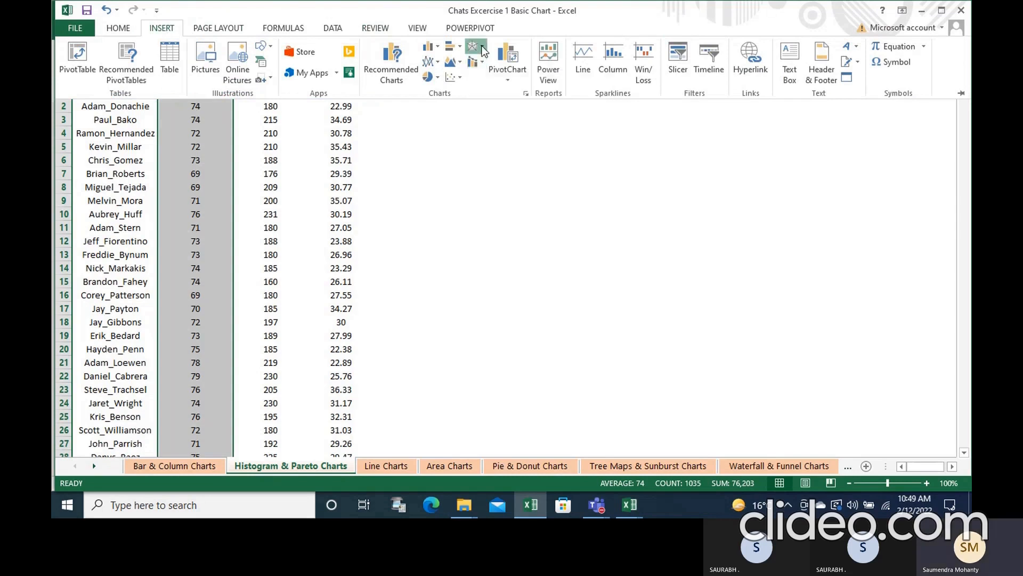
{"action": "left_click", "coordinate": [453, 46]}
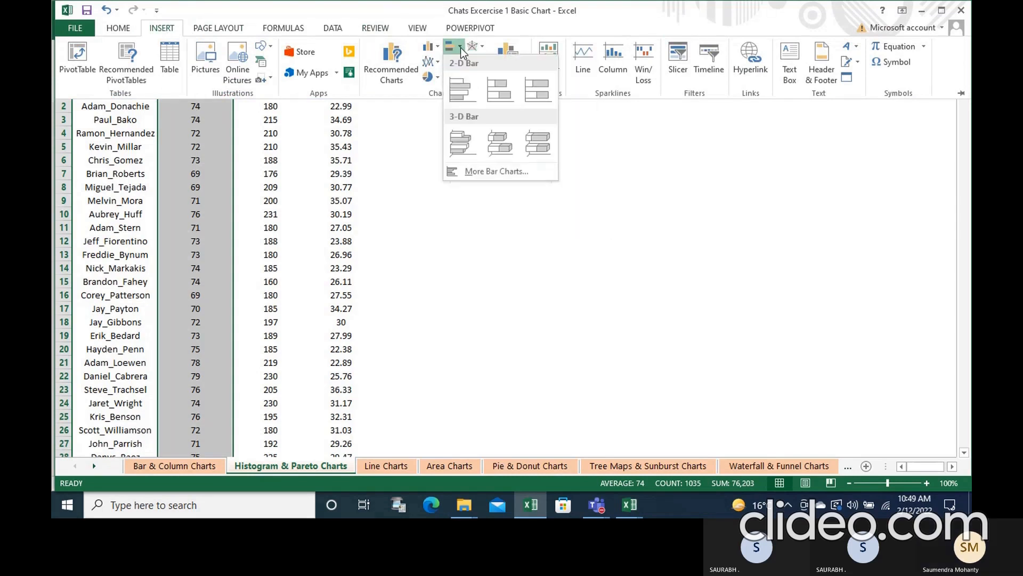
{"action": "left_click", "coordinate": [429, 154]}
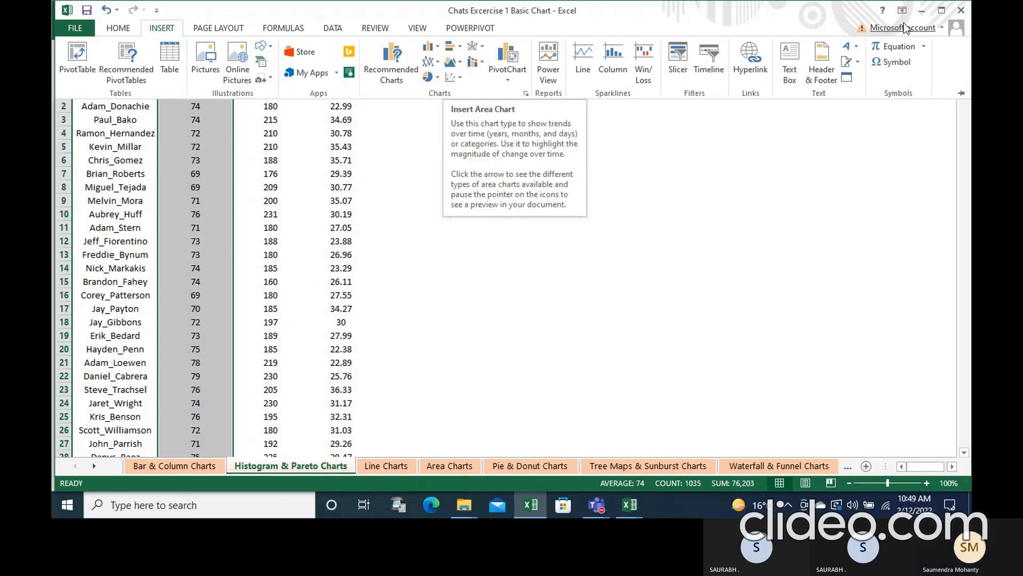
- Close the Chats Excercise 1 Basic Chart workbook without saving, and close the empty Excel 2016 window
{"action": "left_click", "coordinate": [962, 11]}
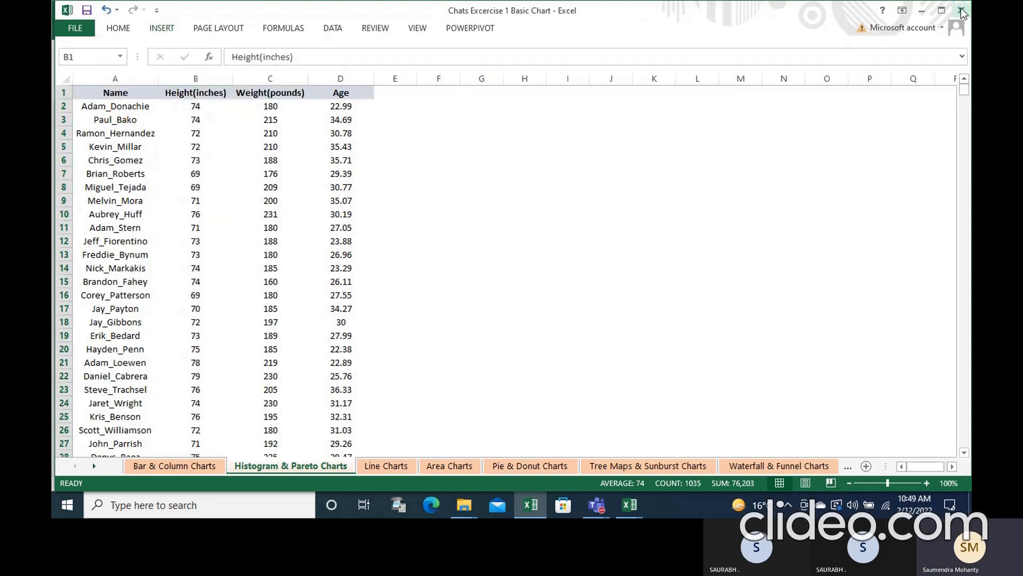
{"action": "left_click", "coordinate": [502, 278]}
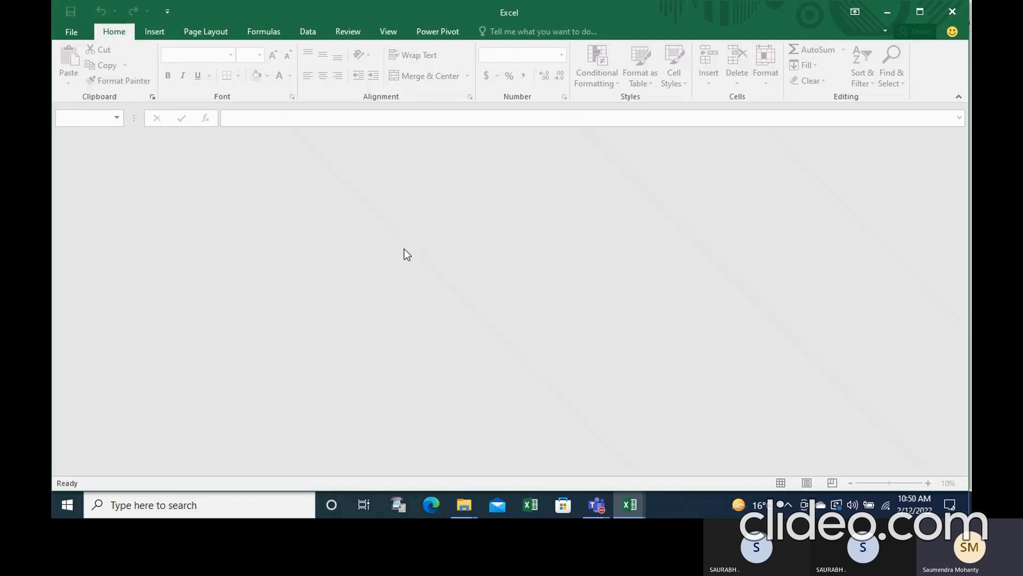
{"action": "left_click", "coordinate": [953, 13]}
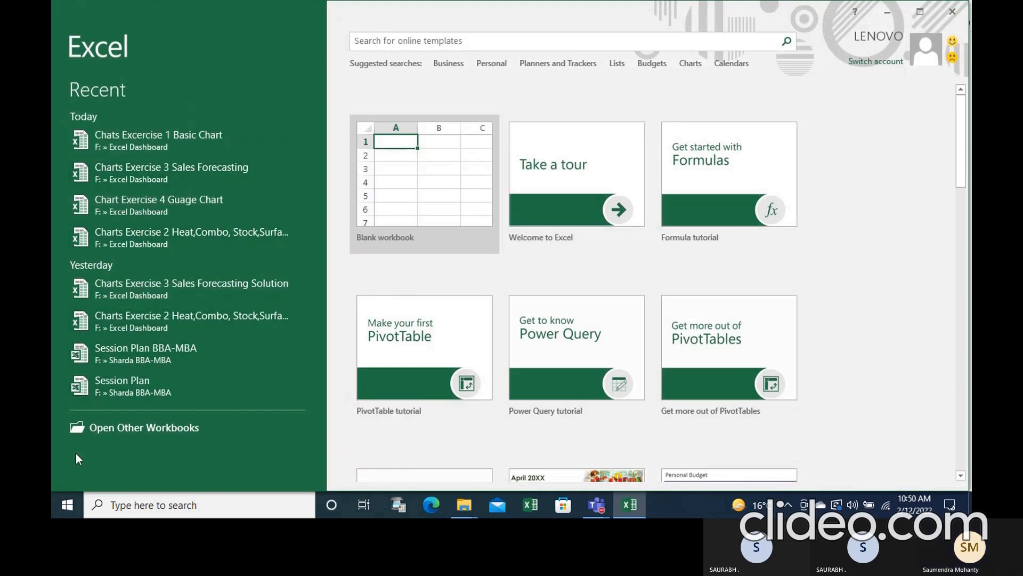
- Start Excel 2016 and open the recent workbook Chats Excercise 1 Basic Chart
{"action": "left_click", "coordinate": [68, 504]}
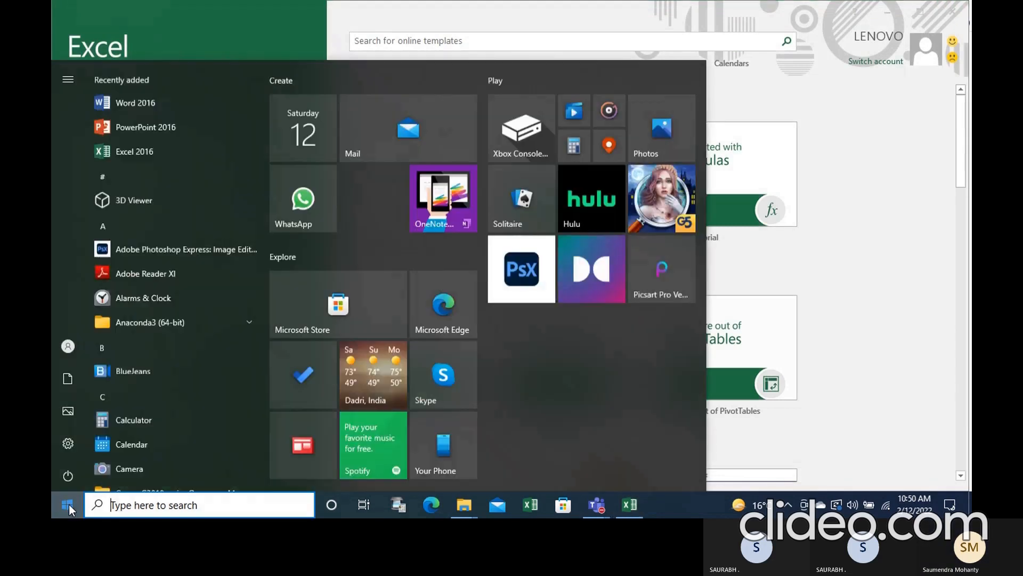
{"action": "left_click", "coordinate": [151, 158]}
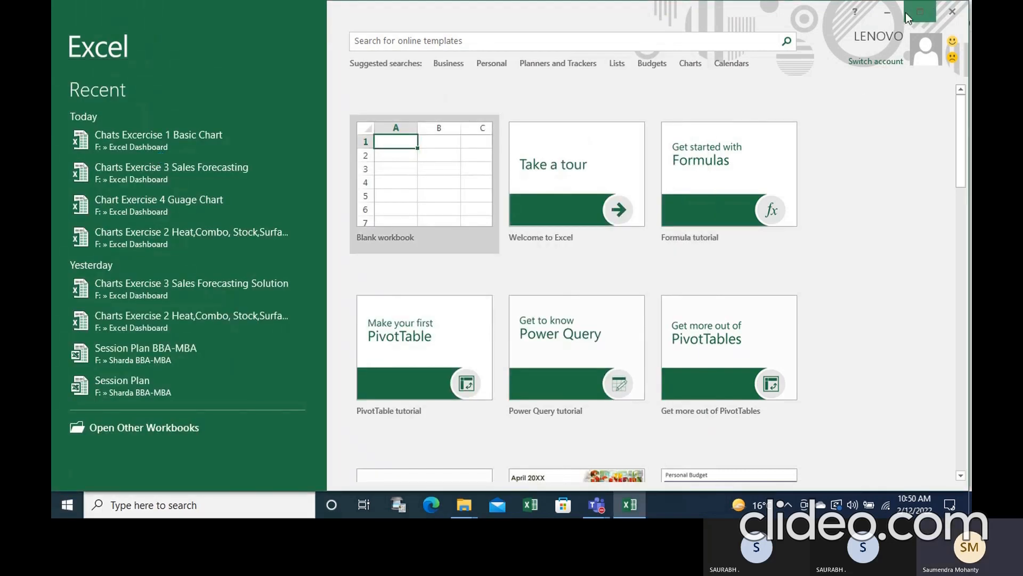
{"action": "left_click", "coordinate": [168, 430]}
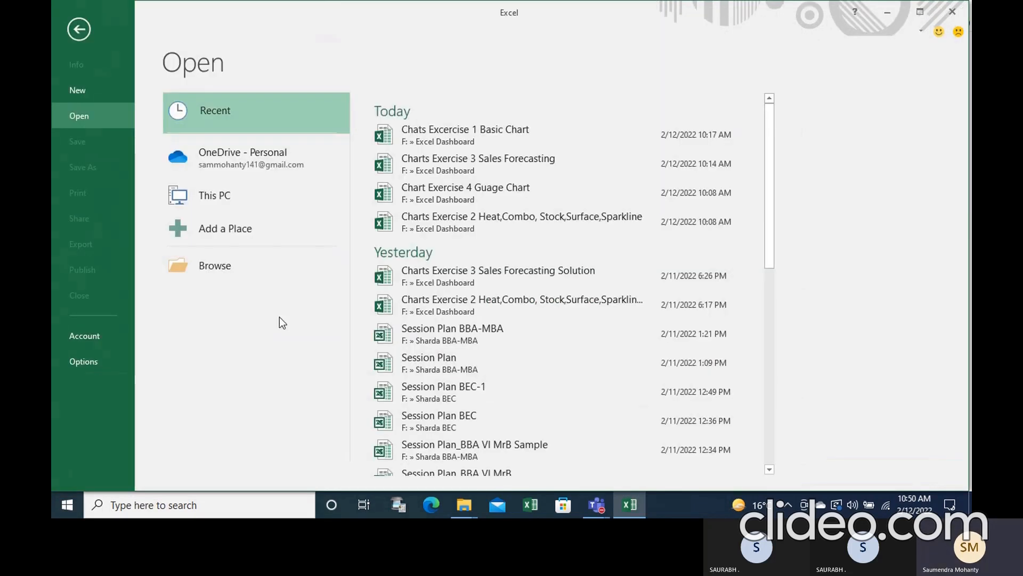
{"action": "left_click", "coordinate": [443, 133]}
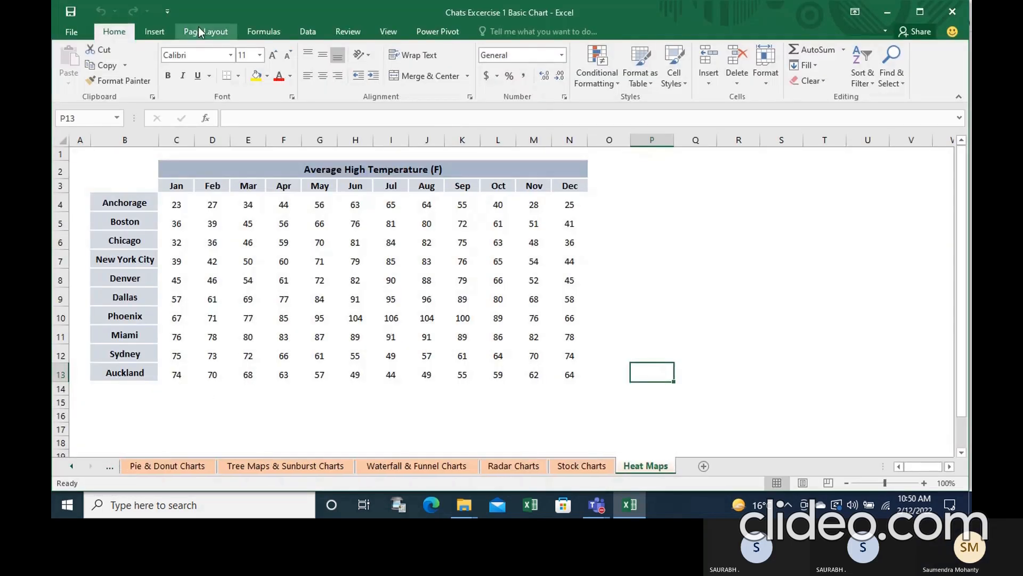
- Check which statistical chart types are available for a histogram
{"action": "left_click", "coordinate": [154, 32]}
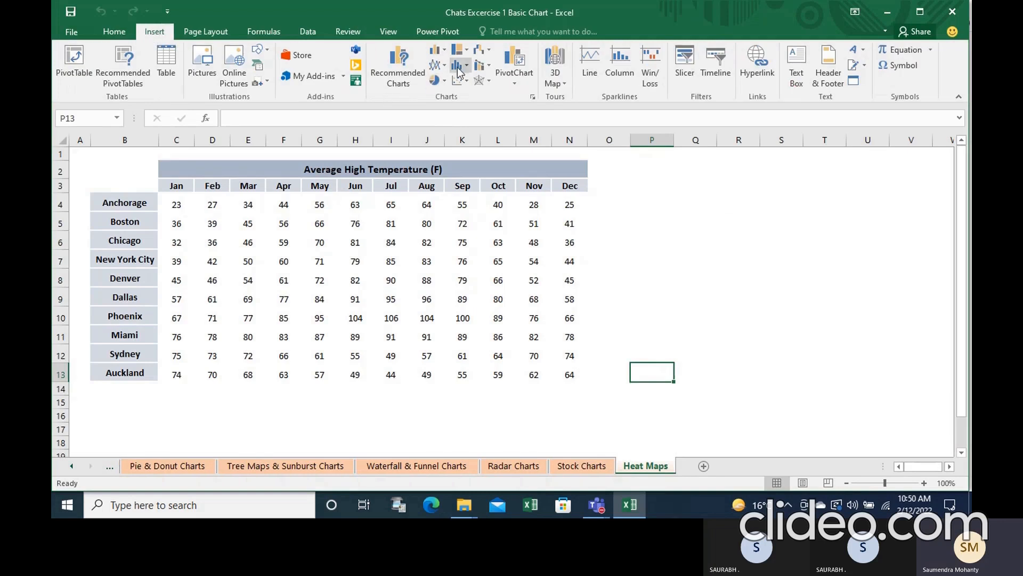
{"action": "left_click", "coordinate": [468, 67]}
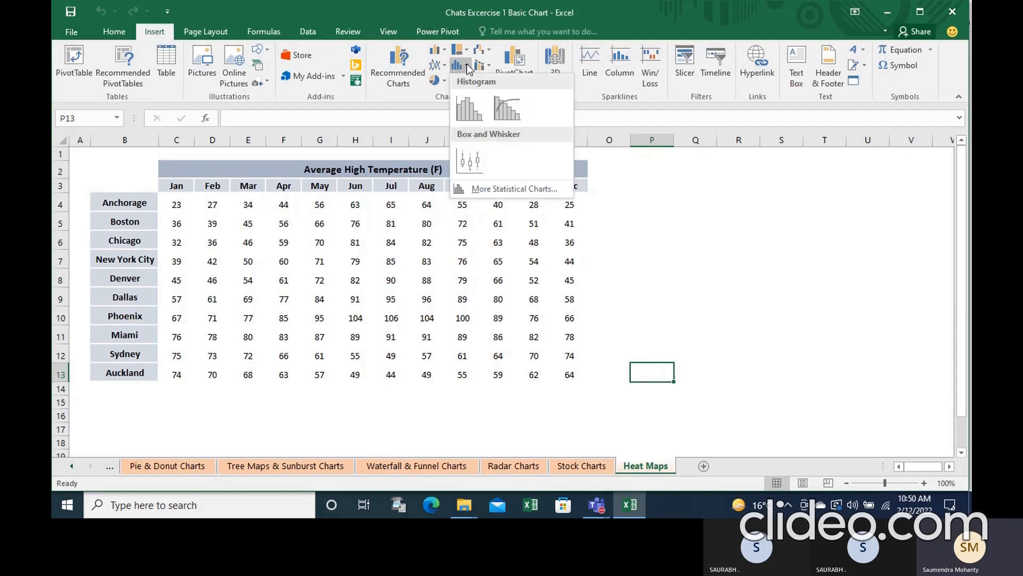
{"action": "left_click", "coordinate": [696, 256]}
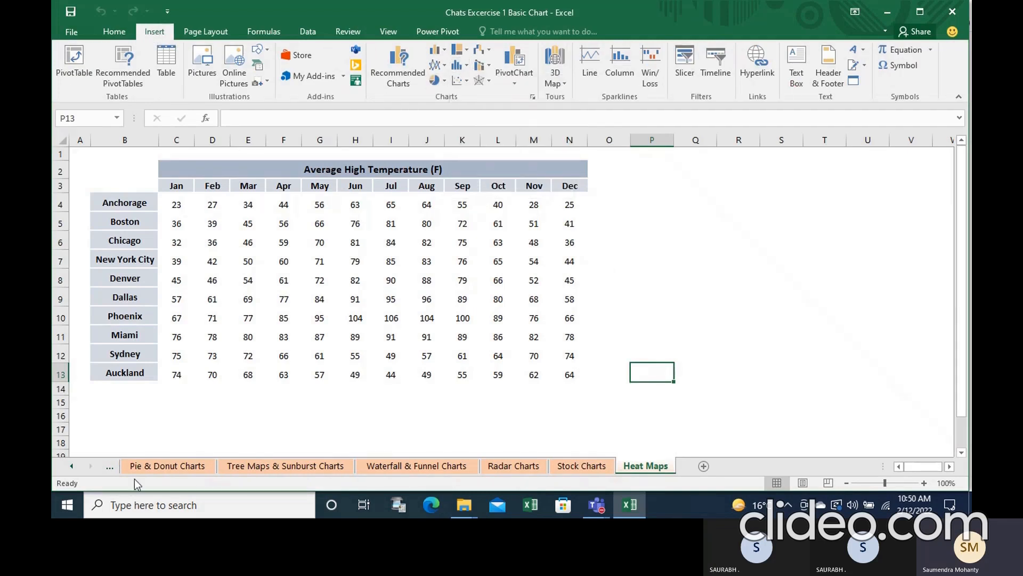
- Go back to the first worksheets of the workbook and open the Histogram & Pareto Charts sheet
{"action": "left_click", "coordinate": [109, 469]}
{"action": "left_click", "coordinate": [110, 469]}
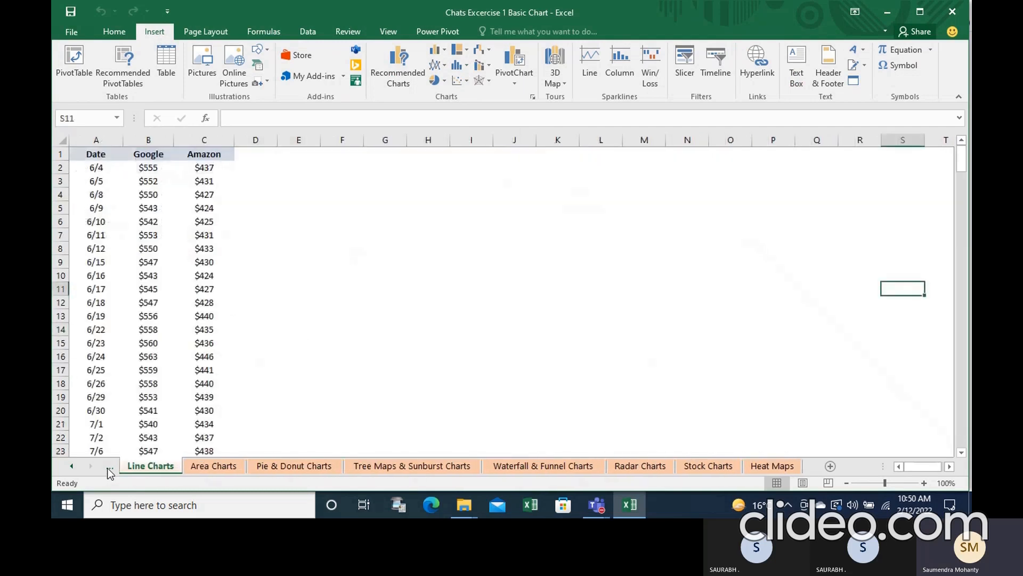
{"action": "left_click", "coordinate": [110, 469]}
{"action": "left_click", "coordinate": [109, 469]}
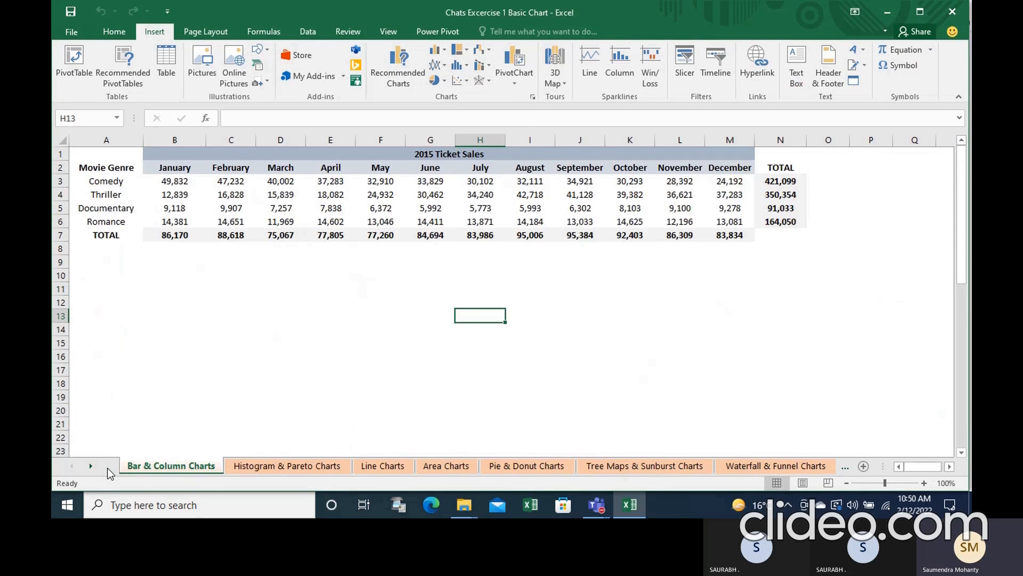
{"action": "left_click", "coordinate": [263, 466]}
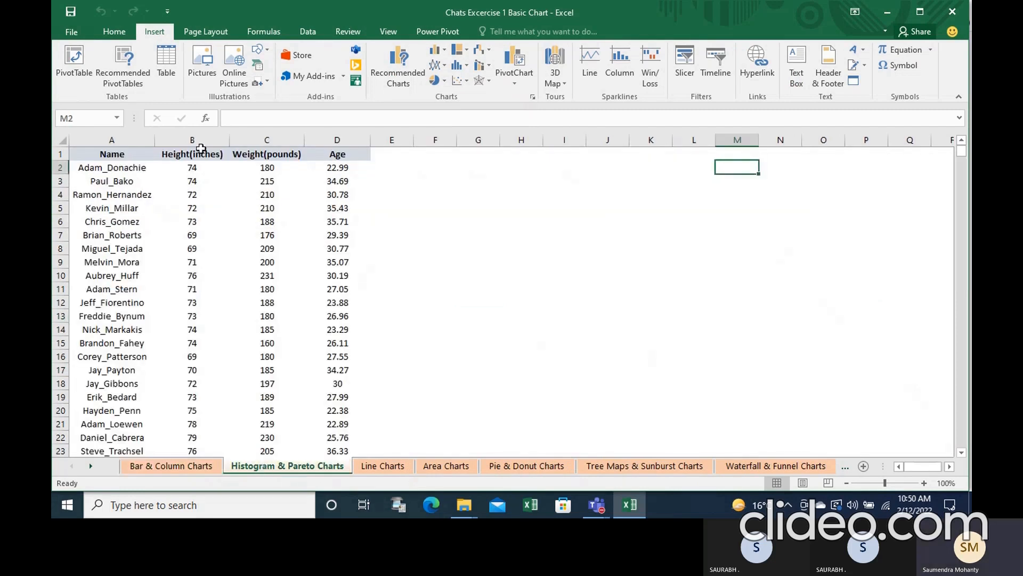
- Insert a histogram of the Height(inches) column and title the chart Height
{"action": "left_click", "coordinate": [200, 140]}
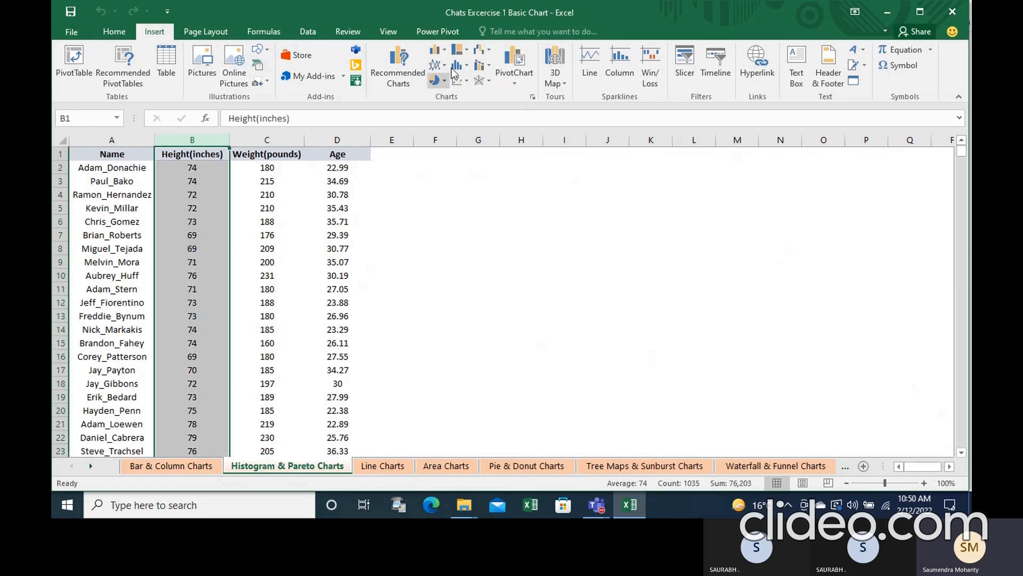
{"action": "left_click", "coordinate": [468, 66]}
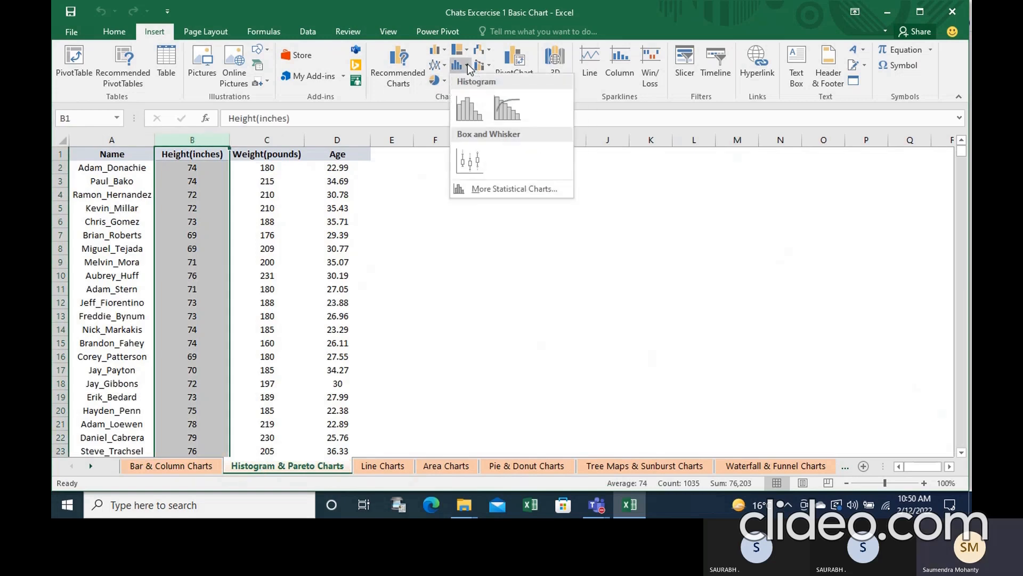
{"action": "left_click", "coordinate": [469, 108]}
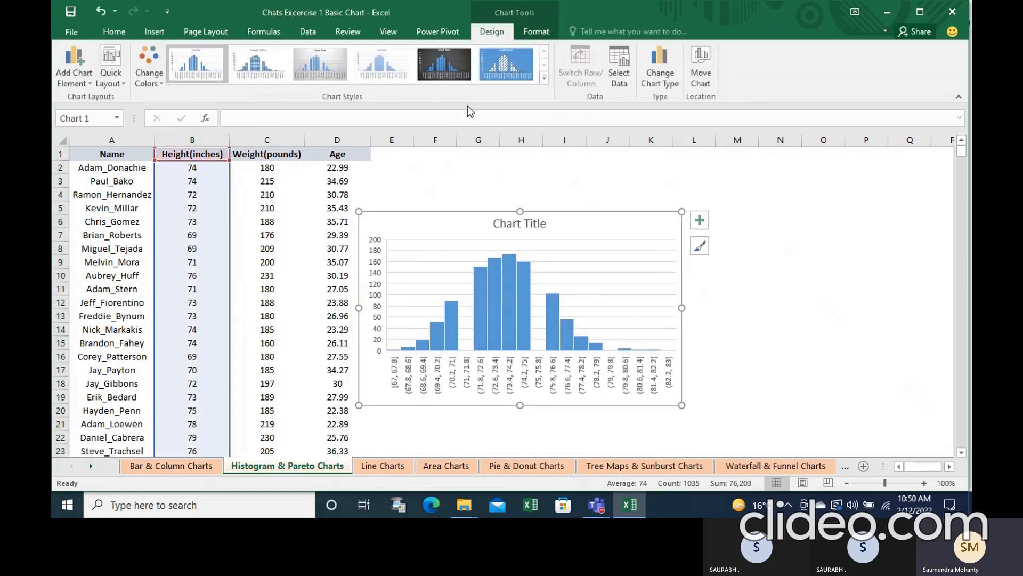
{"action": "left_click", "coordinate": [513, 221]}
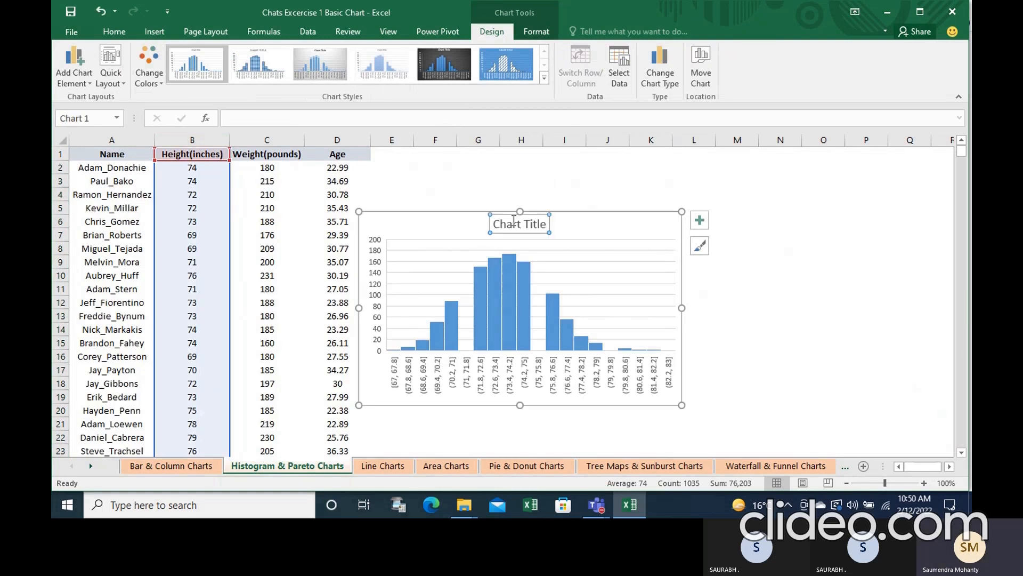
{"action": "triple_click", "coordinate": [514, 221]}
{"action": "type", "text": "Height"}
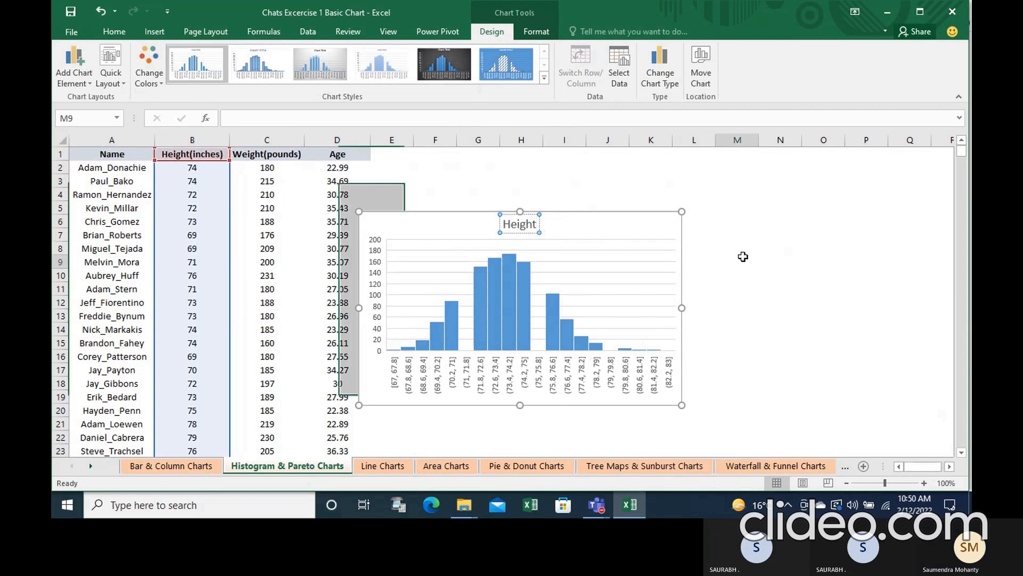
{"action": "left_click", "coordinate": [744, 260]}
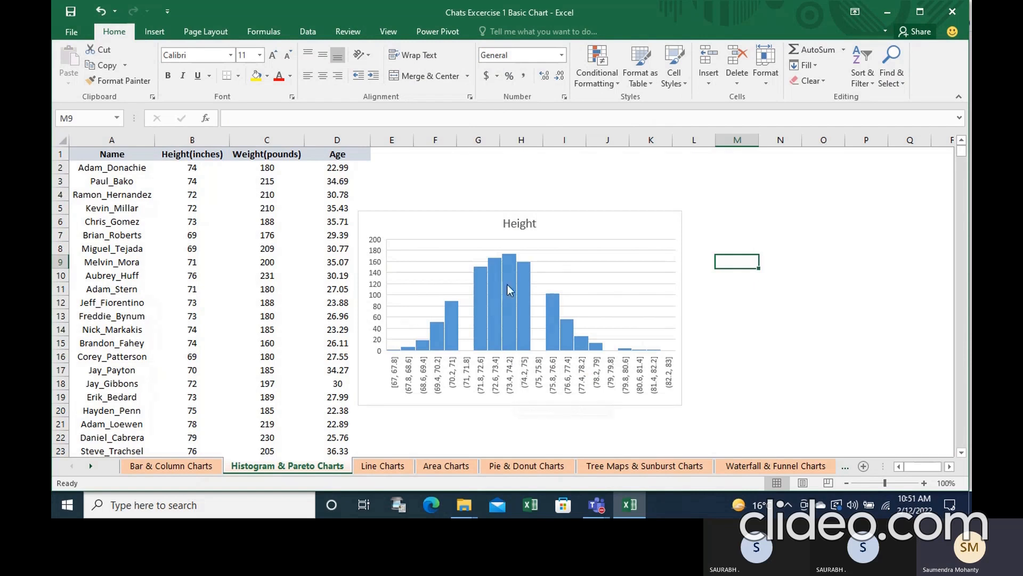
{"action": "mouse_move", "coordinate": [510, 269]}
- Insert a histogram of the Weight(pounds) column and title the chart Weight
{"action": "left_click", "coordinate": [276, 140]}
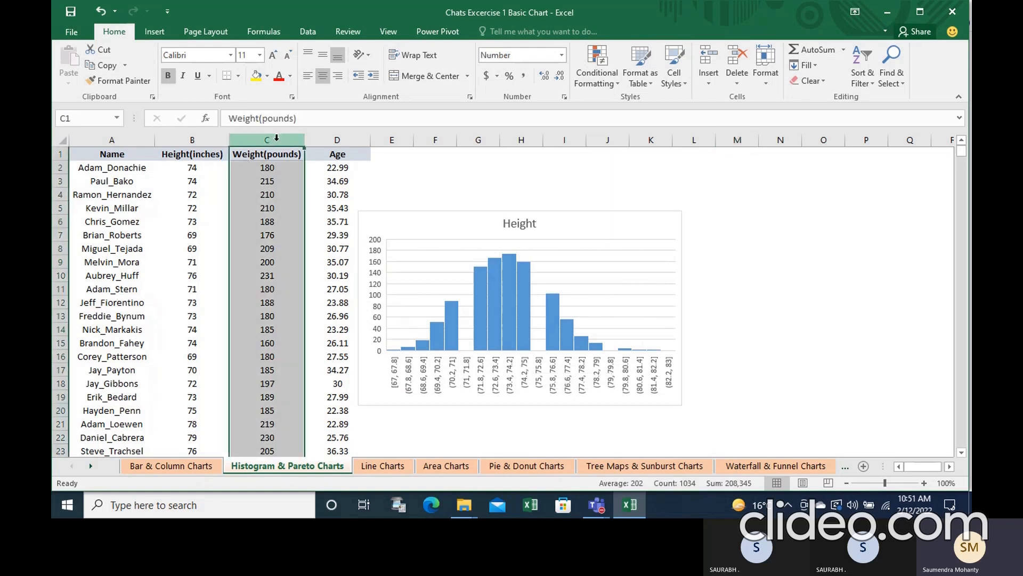
{"action": "left_click", "coordinate": [156, 32]}
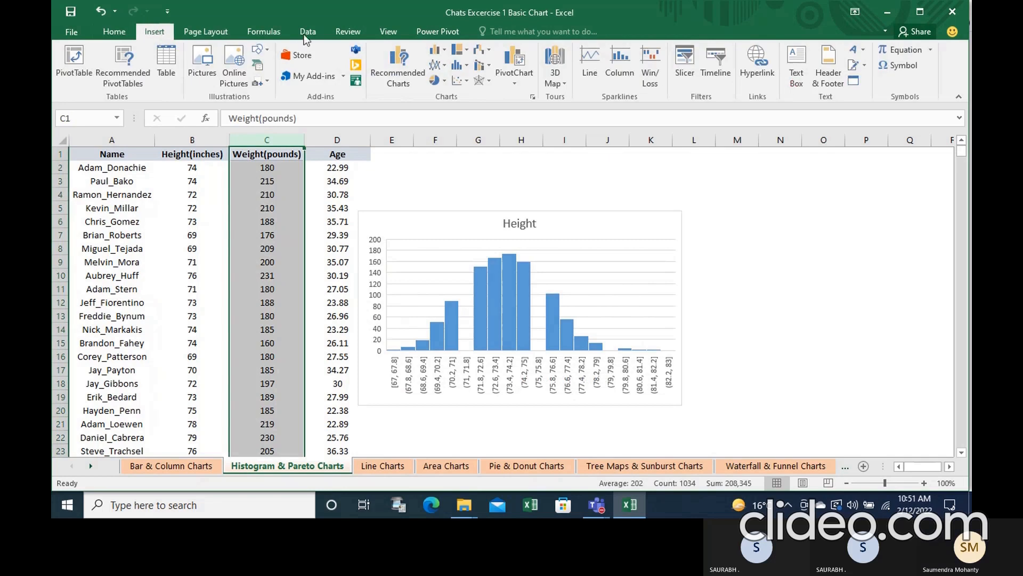
{"action": "left_click", "coordinate": [461, 65]}
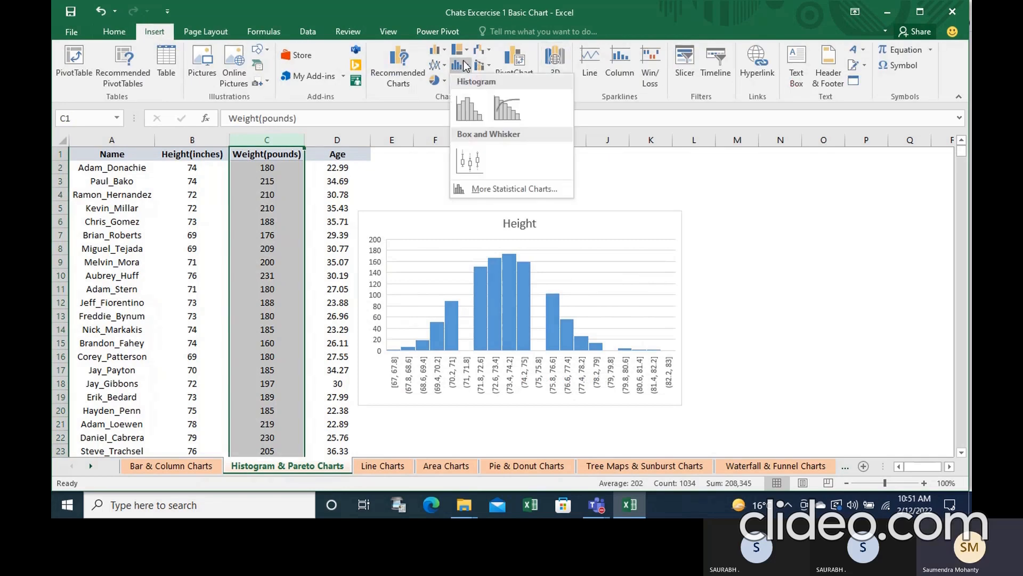
{"action": "left_click", "coordinate": [467, 110]}
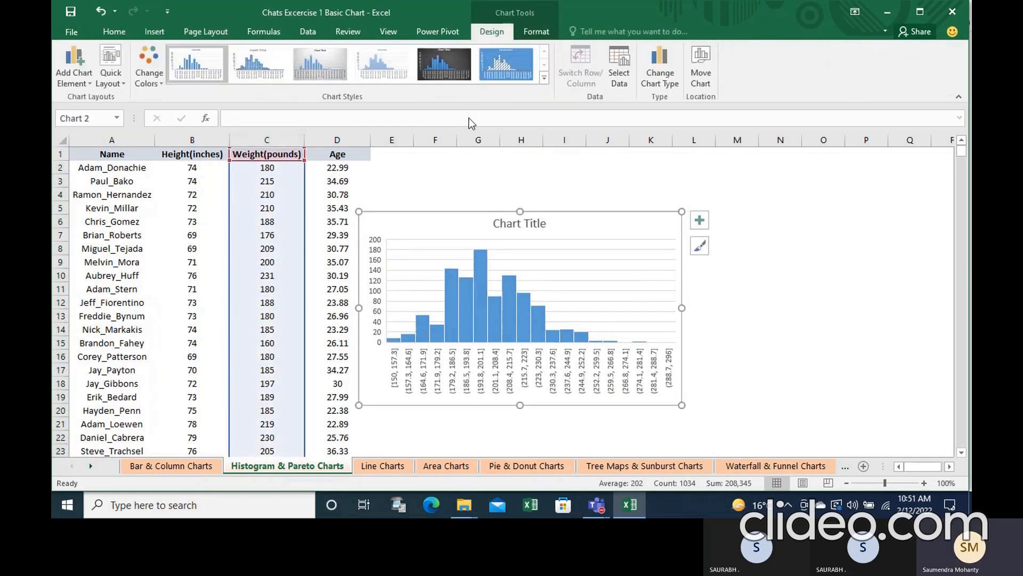
{"action": "left_click", "coordinate": [507, 221]}
{"action": "triple_click", "coordinate": [506, 221]}
{"action": "type", "text": "Weight"}
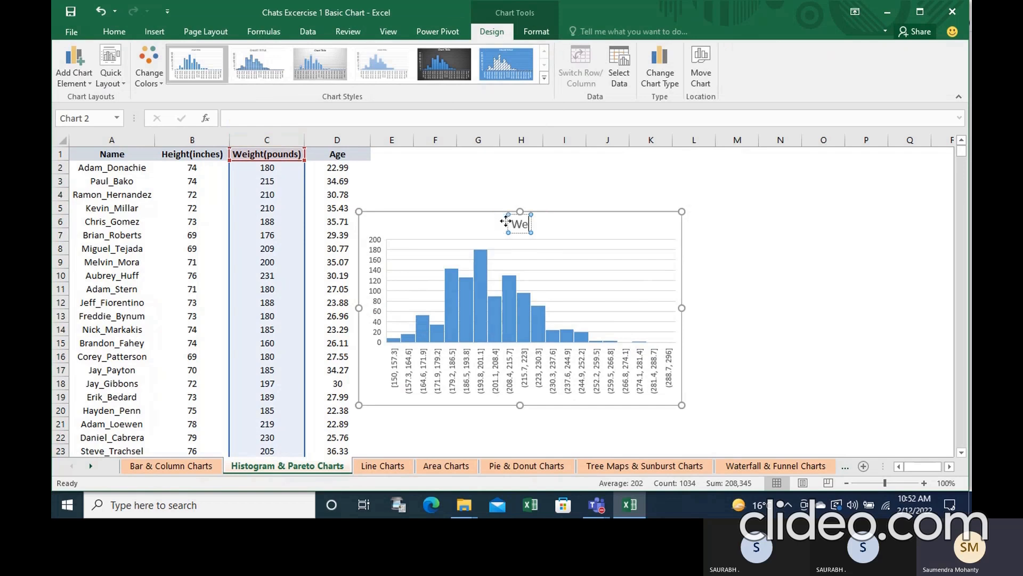
{"action": "left_click", "coordinate": [758, 288]}
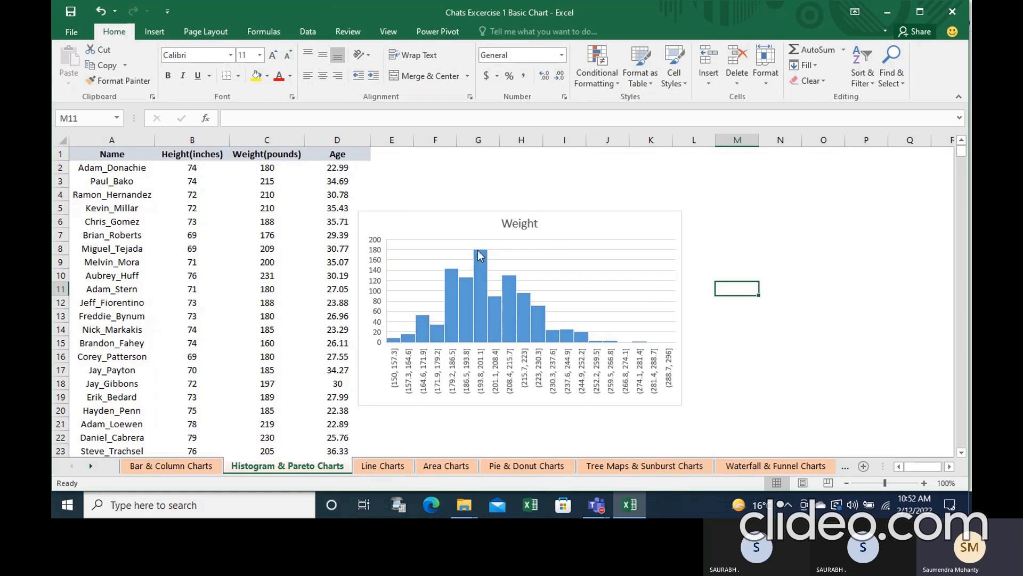
{"action": "mouse_move", "coordinate": [478, 255]}
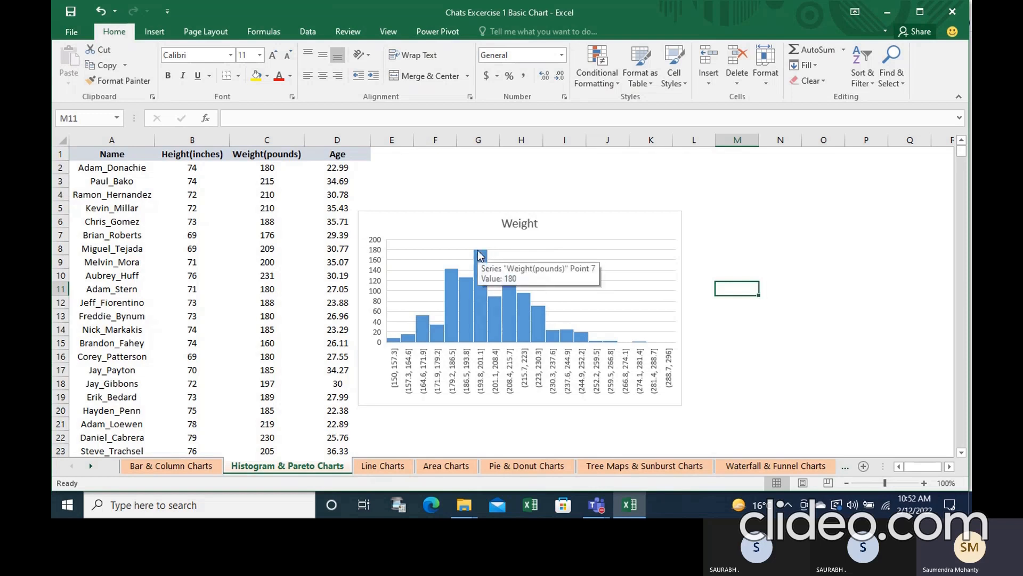
- Insert a histogram of the Age column and title the chart Age
{"action": "left_click", "coordinate": [337, 135]}
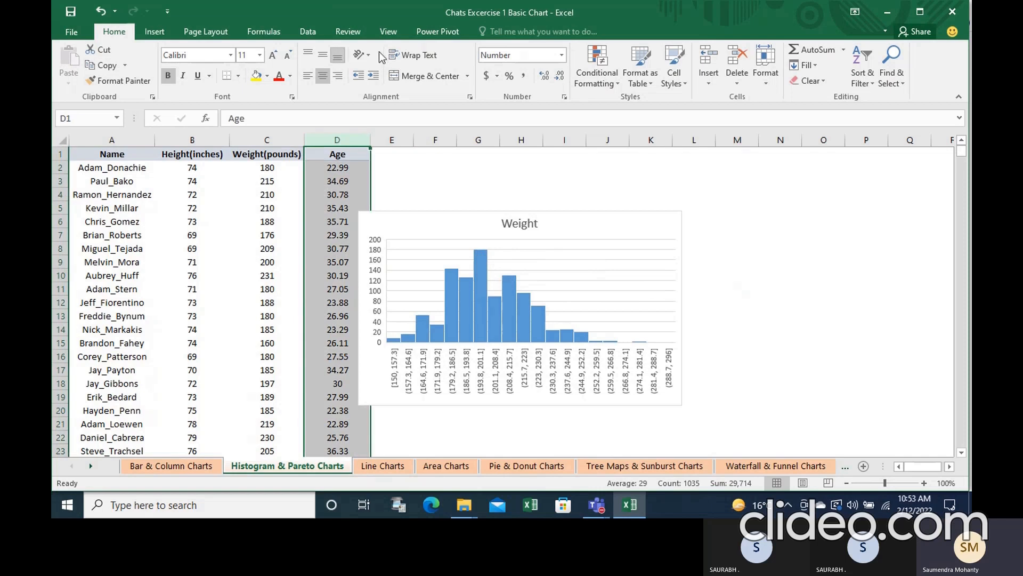
{"action": "left_click", "coordinate": [158, 26]}
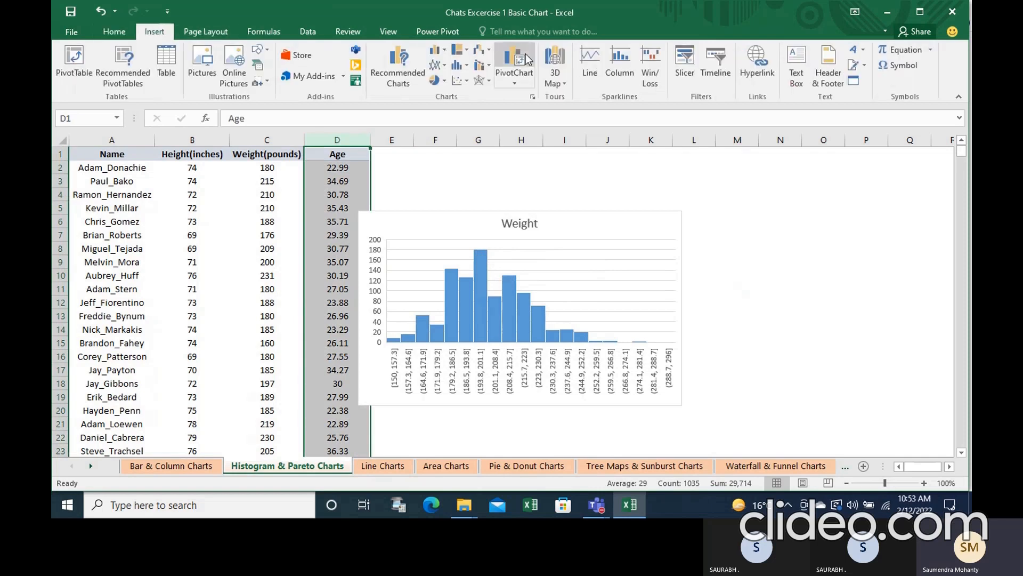
{"action": "left_click", "coordinate": [467, 67]}
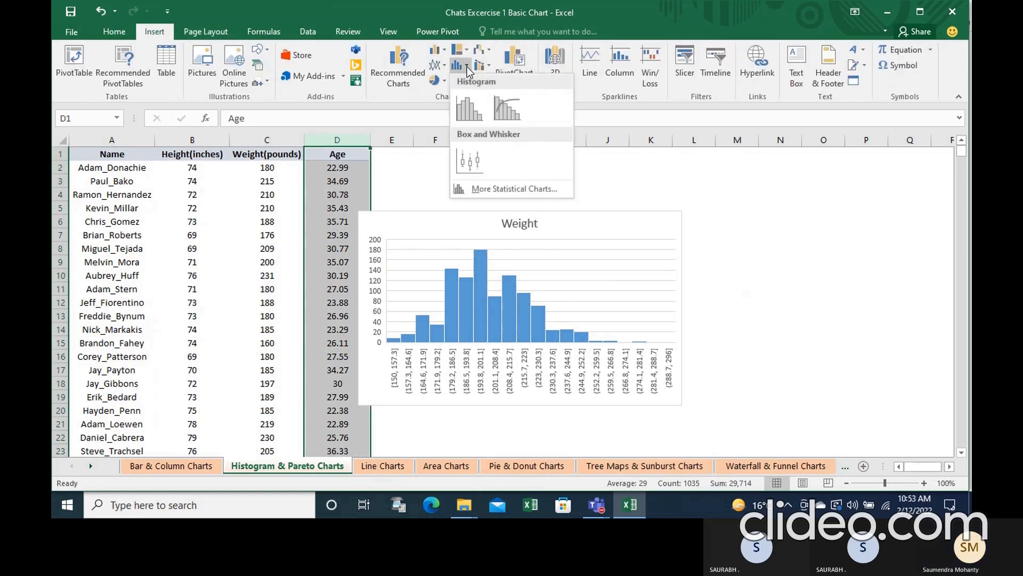
{"action": "left_click", "coordinate": [465, 103]}
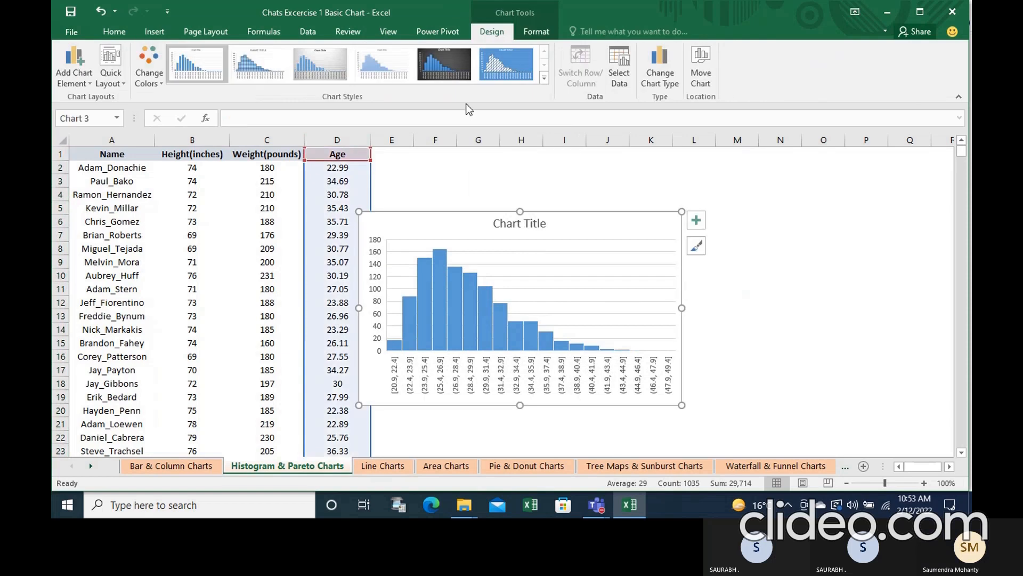
{"action": "left_click", "coordinate": [530, 219]}
{"action": "type", "text": "Age"}
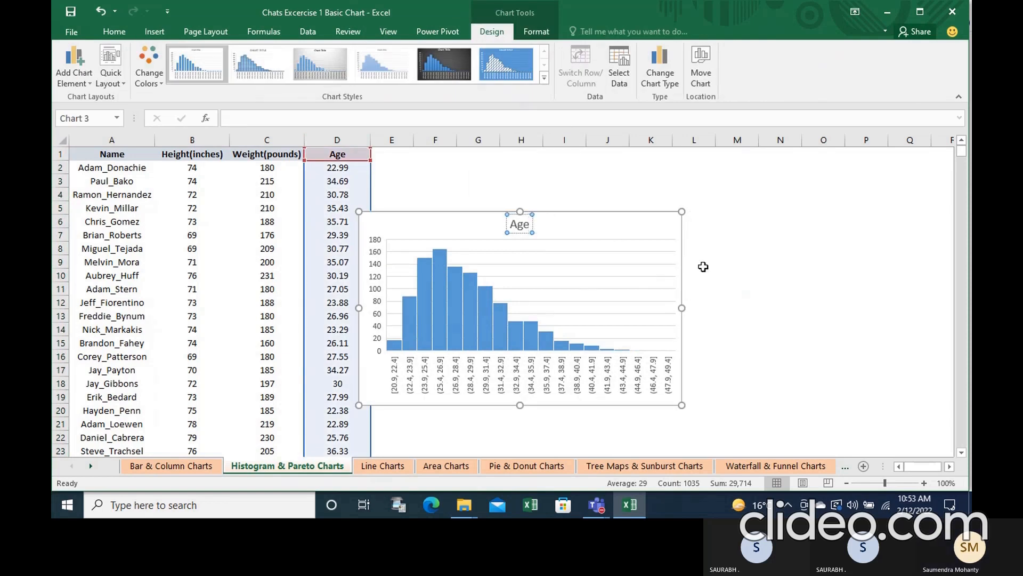
{"action": "left_click", "coordinate": [729, 276]}
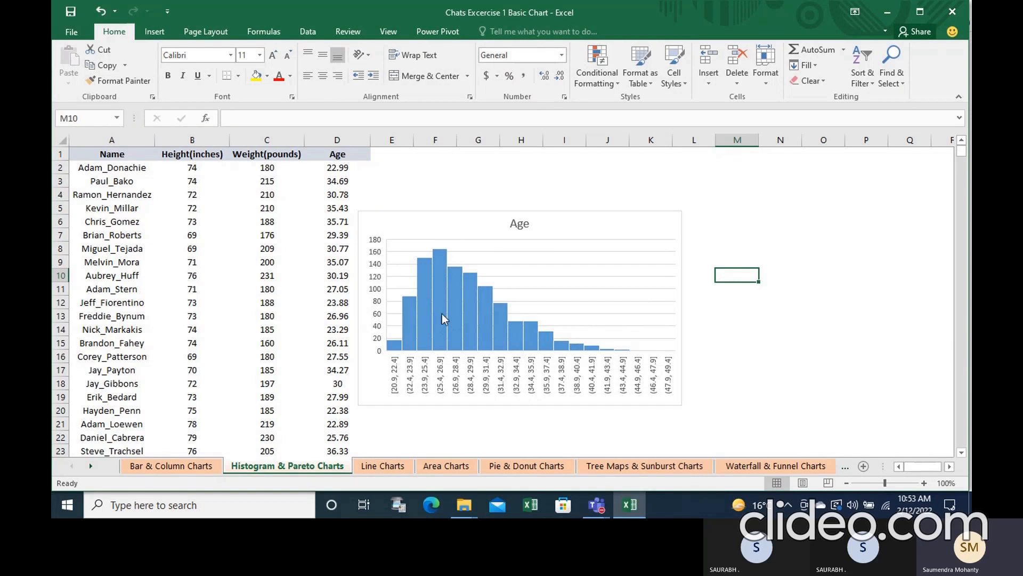
{"action": "mouse_move", "coordinate": [440, 313]}
- Insert a Pareto chart of the Age column and title the chart Age Pareto
{"action": "left_click", "coordinate": [326, 144]}
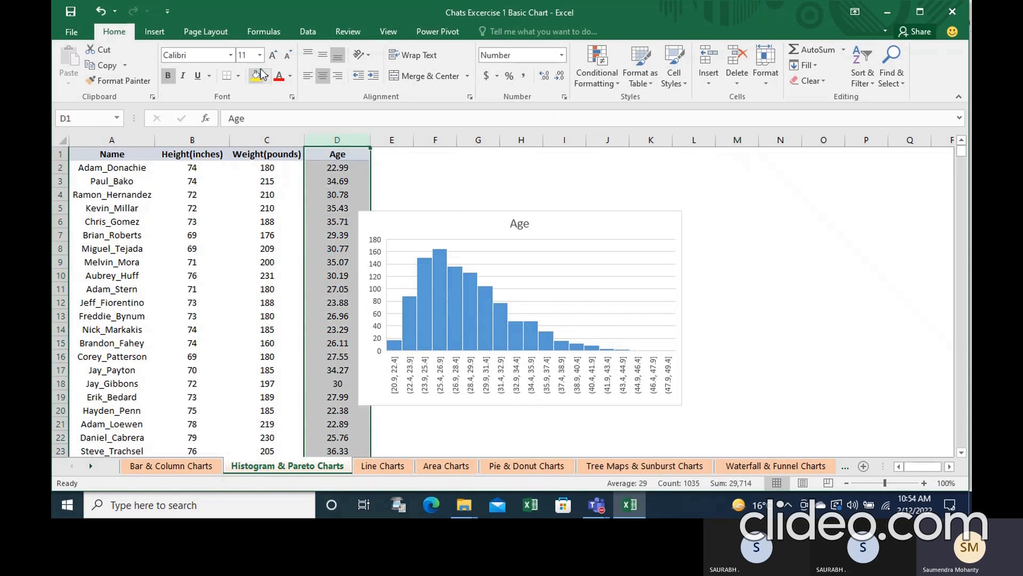
{"action": "left_click", "coordinate": [155, 32]}
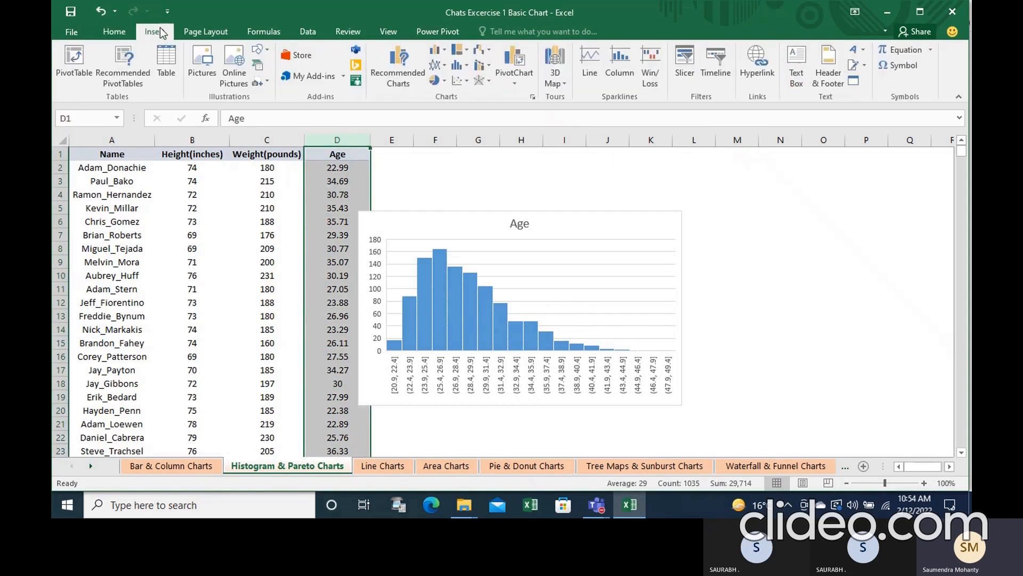
{"action": "left_click", "coordinate": [466, 63]}
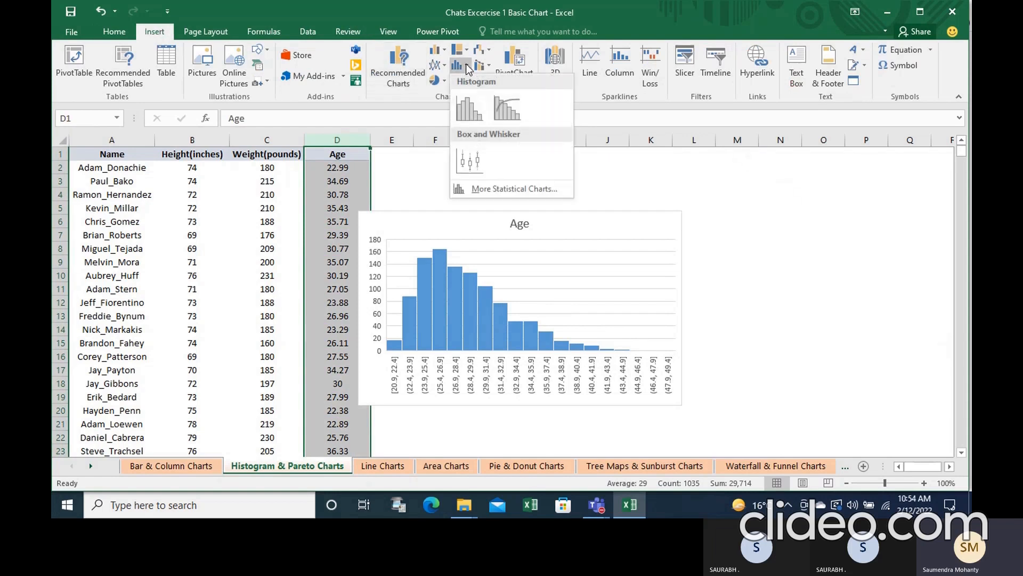
{"action": "left_click", "coordinate": [500, 107]}
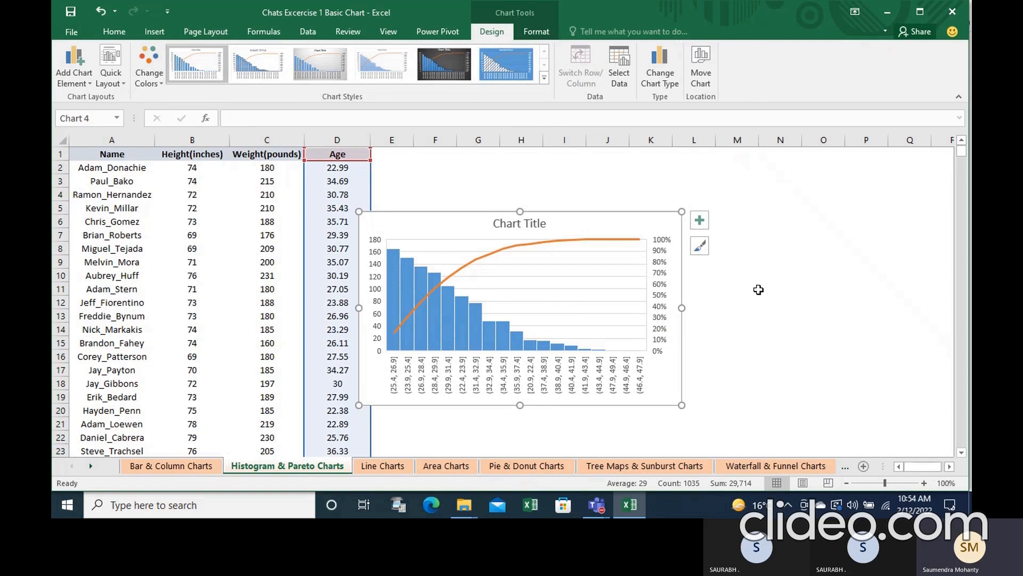
{"action": "left_click", "coordinate": [540, 222]}
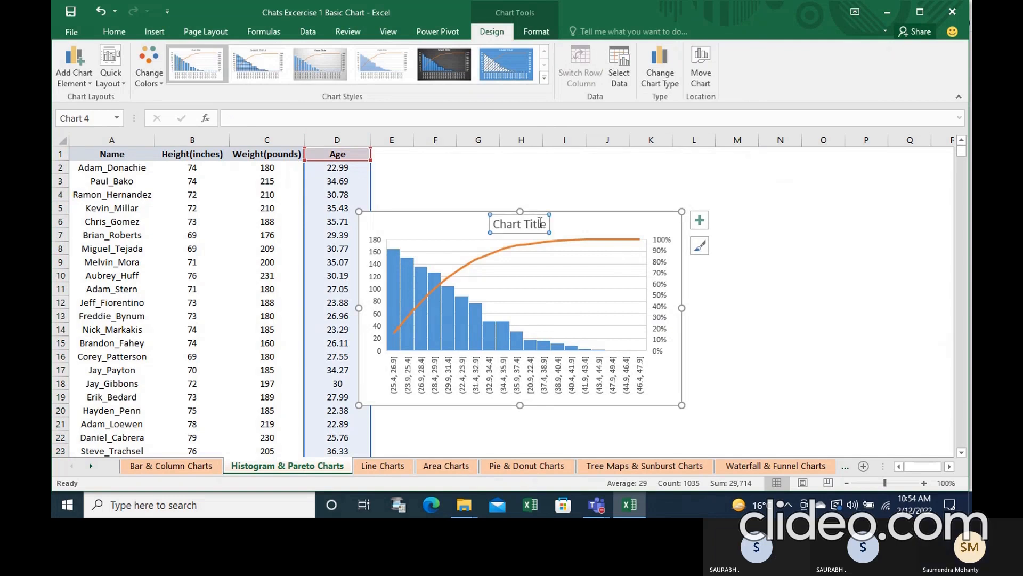
{"action": "triple_click", "coordinate": [539, 222]}
{"action": "type", "text": "Age Pa"}
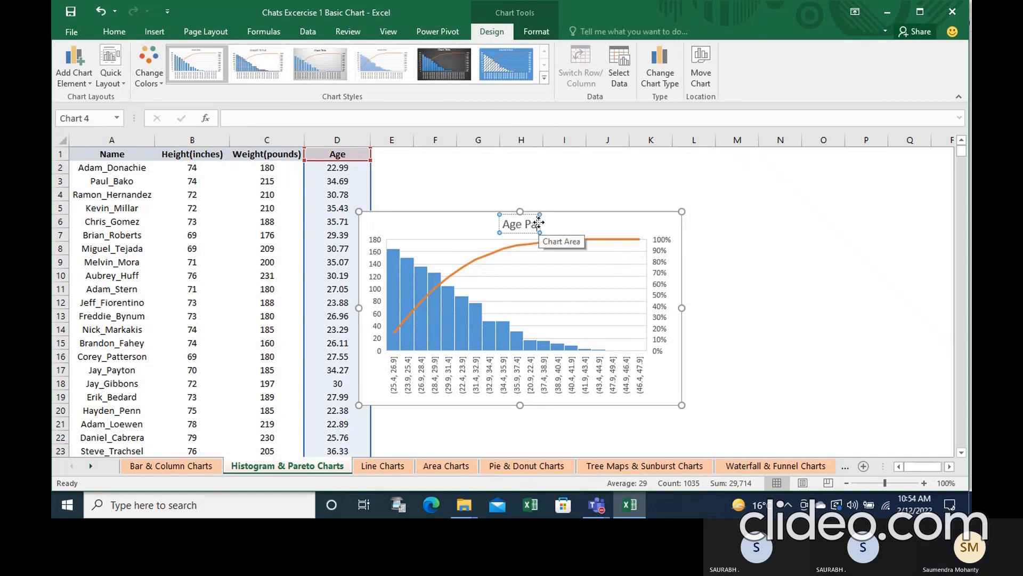
{"action": "type", "text": "reto"}
{"action": "left_click", "coordinate": [744, 274]}
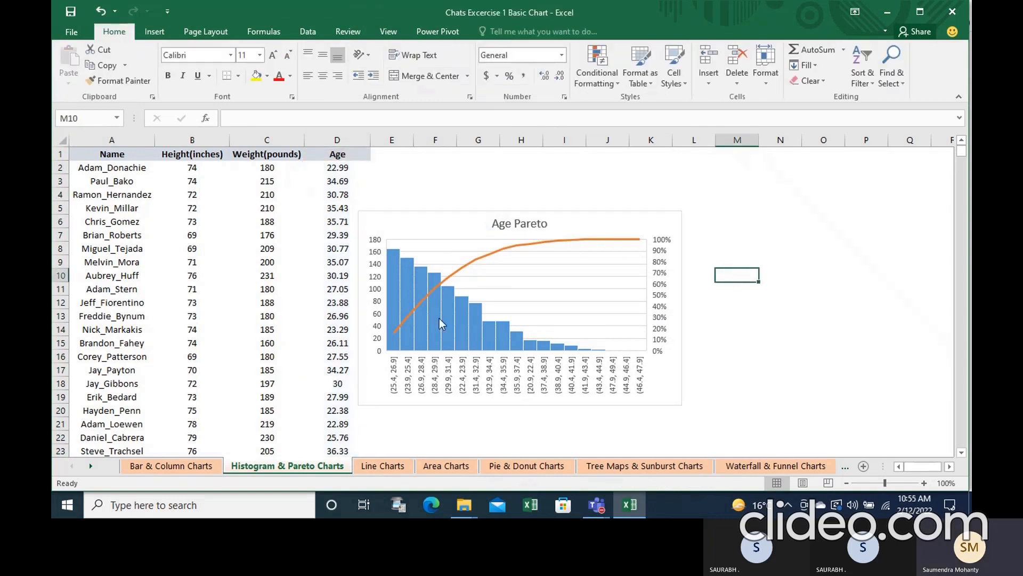
{"action": "mouse_move", "coordinate": [434, 319]}
{"action": "mouse_move", "coordinate": [437, 283]}
- Insert a Pareto chart of the Weight(pounds) column and title the chart Weight PAreto
{"action": "left_click", "coordinate": [268, 139]}
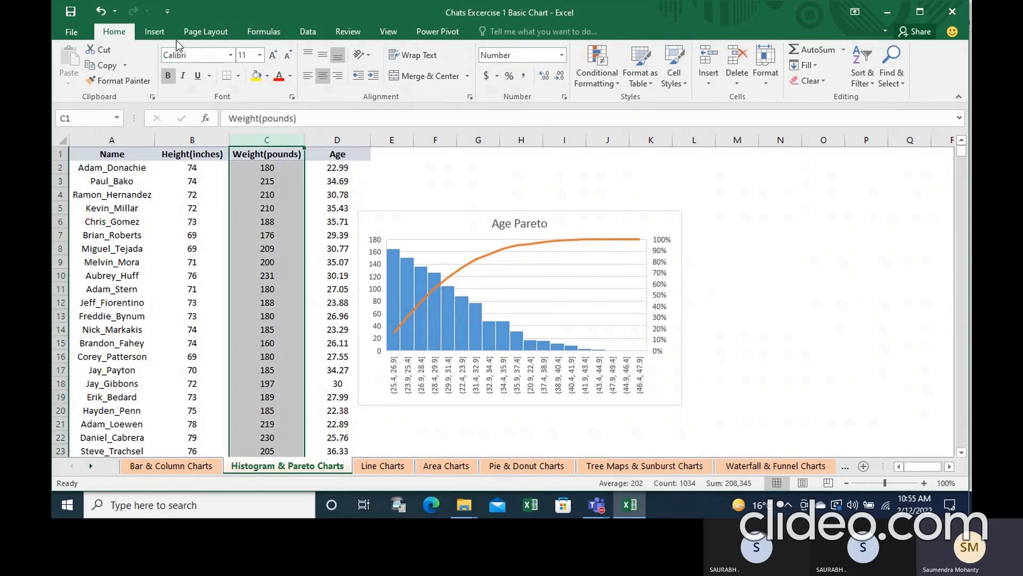
{"action": "left_click", "coordinate": [149, 31]}
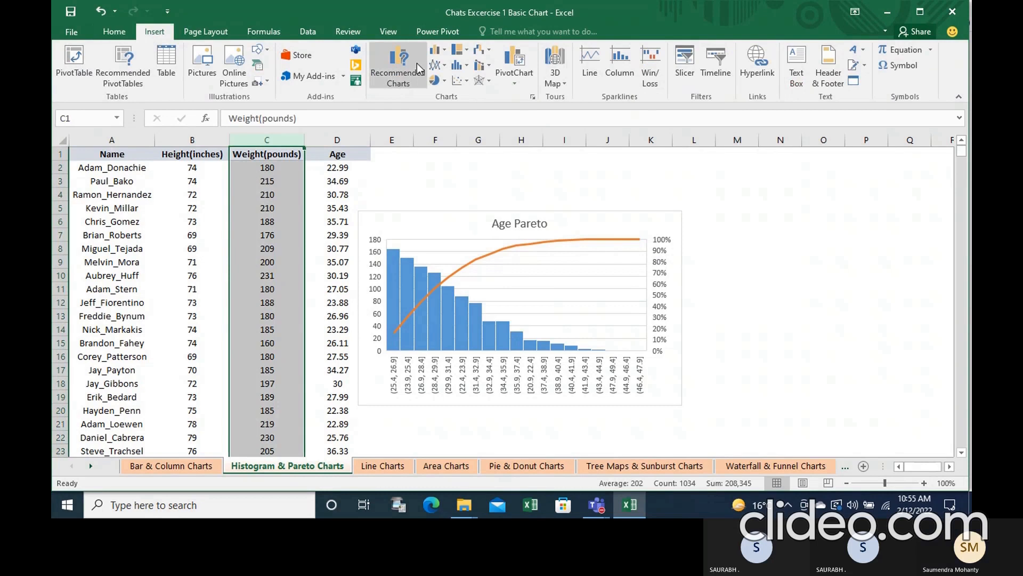
{"action": "left_click", "coordinate": [466, 63]}
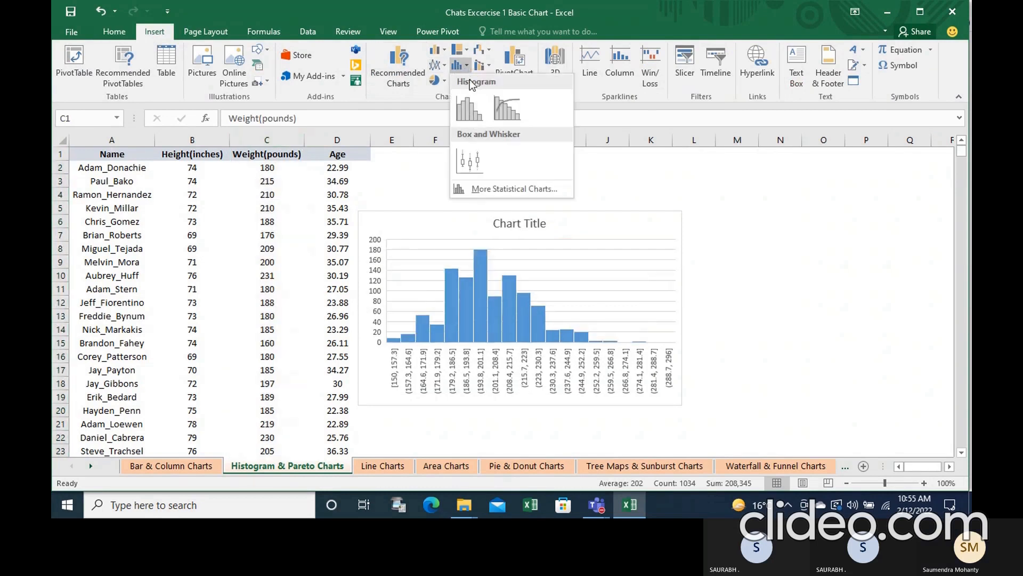
{"action": "left_click", "coordinate": [511, 104]}
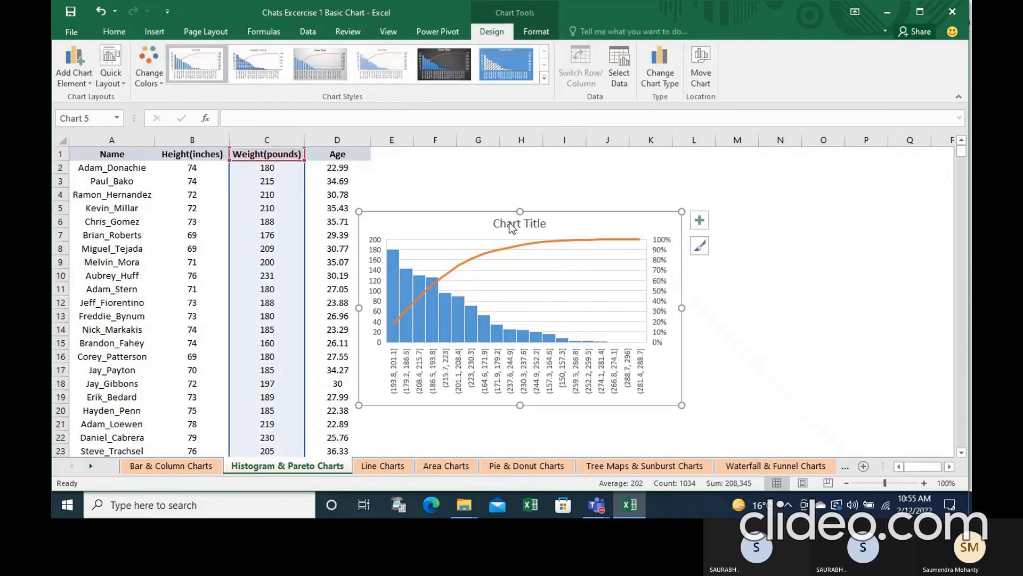
{"action": "left_click", "coordinate": [512, 227]}
{"action": "type", "text": "Wei"}
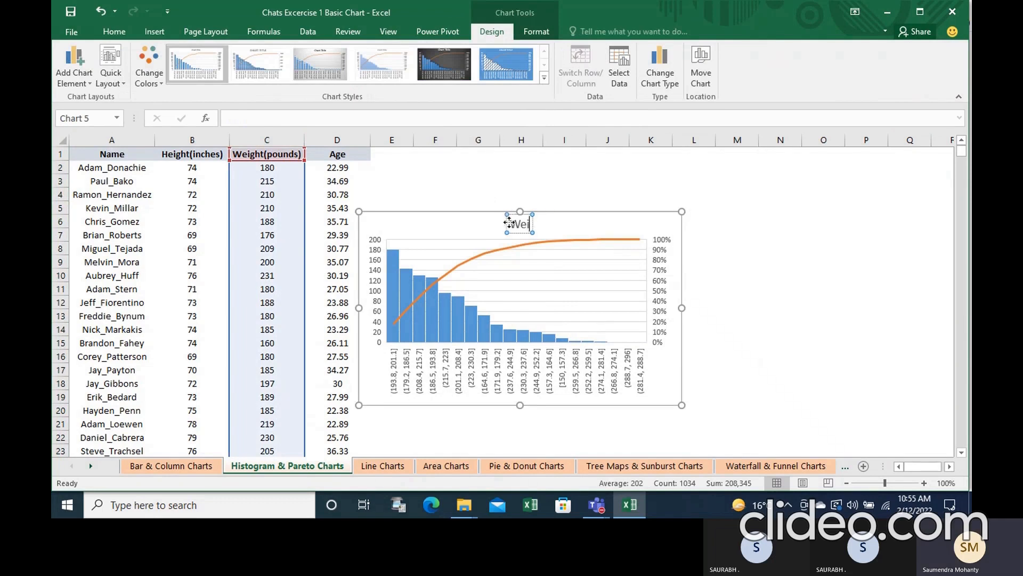
{"action": "type", "text": "ght PAre"}
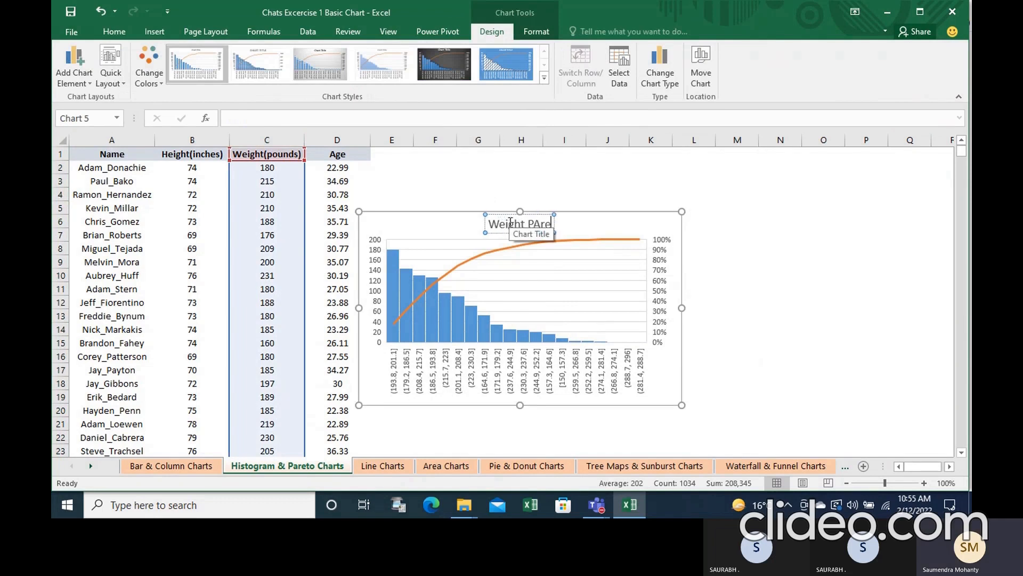
{"action": "type", "text": "to"}
{"action": "left_click", "coordinate": [767, 273]}
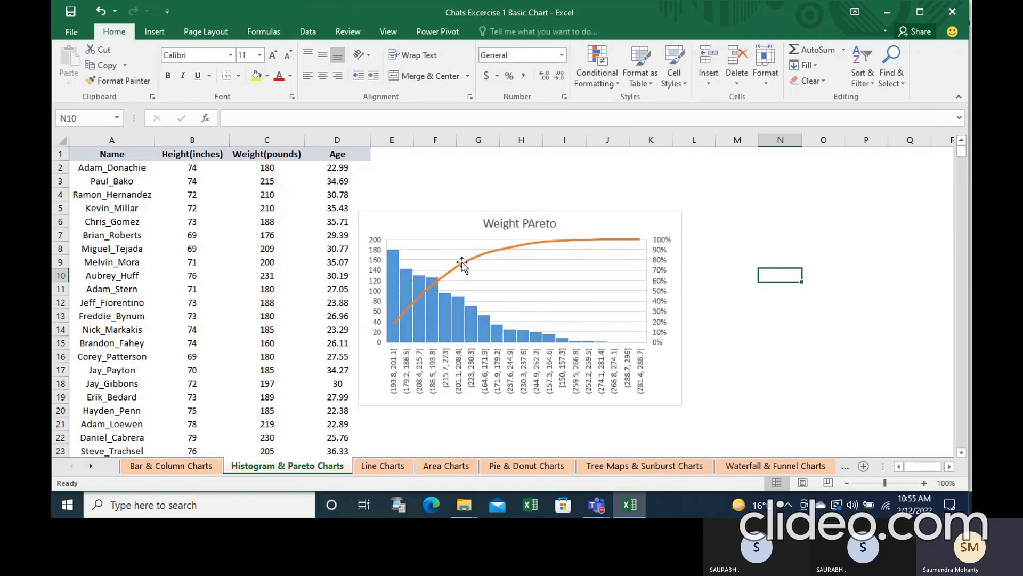
- Insert a Pareto chart of the Height(inches) column and title the chart Height Pareto
{"action": "left_click", "coordinate": [212, 142]}
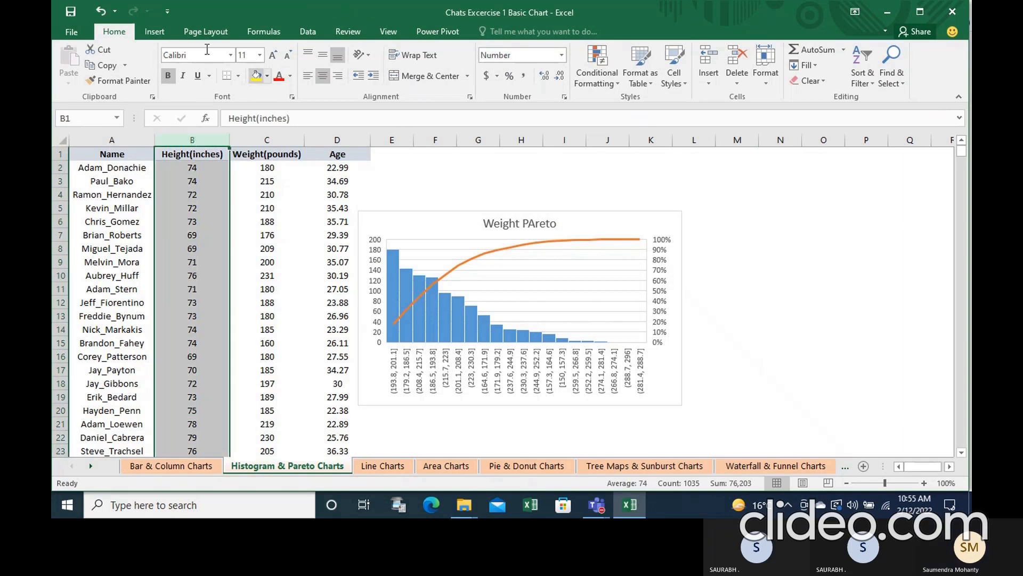
{"action": "left_click", "coordinate": [156, 34]}
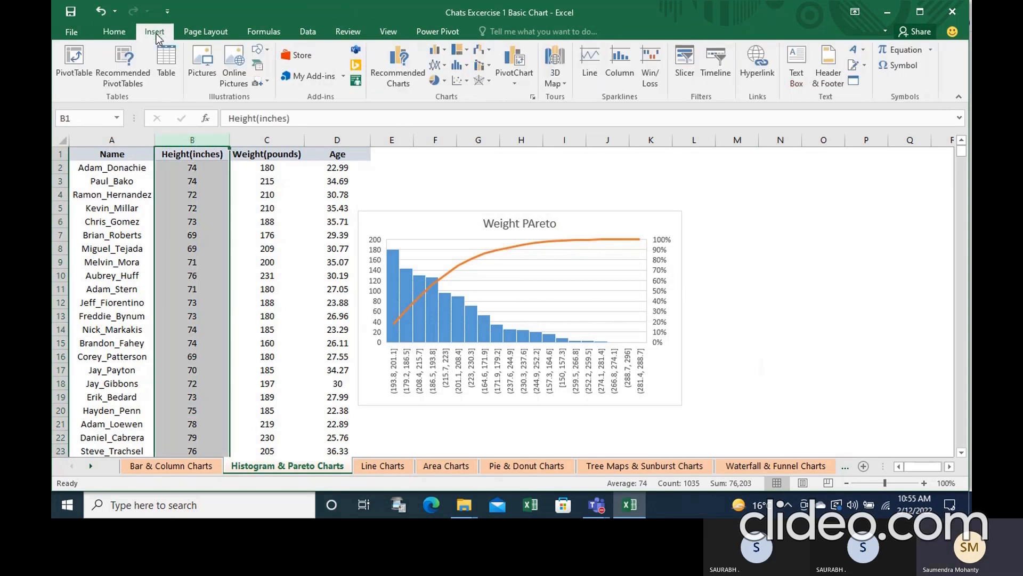
{"action": "left_click", "coordinate": [464, 64]}
{"action": "left_click", "coordinate": [519, 106]}
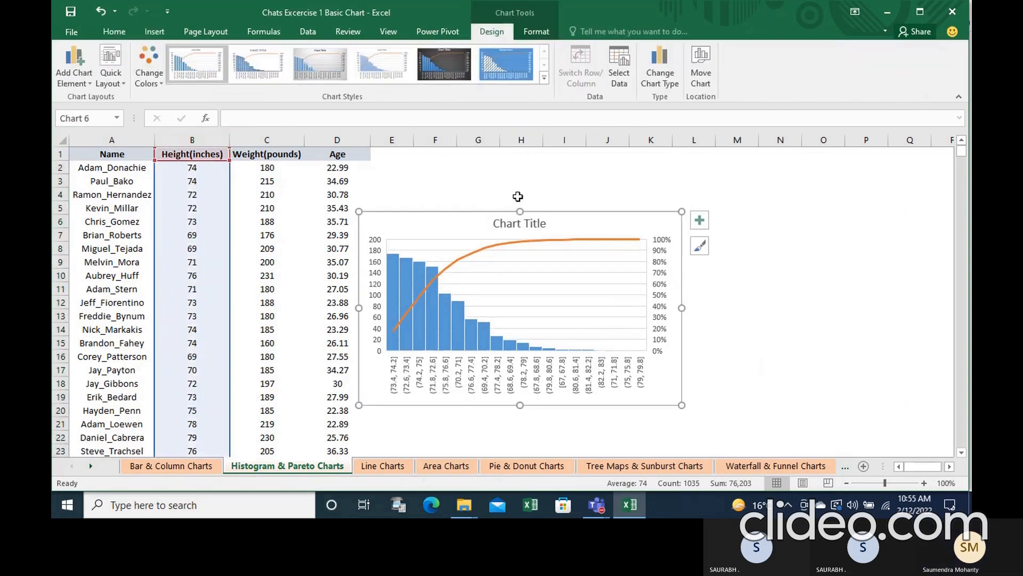
{"action": "left_click", "coordinate": [511, 223]}
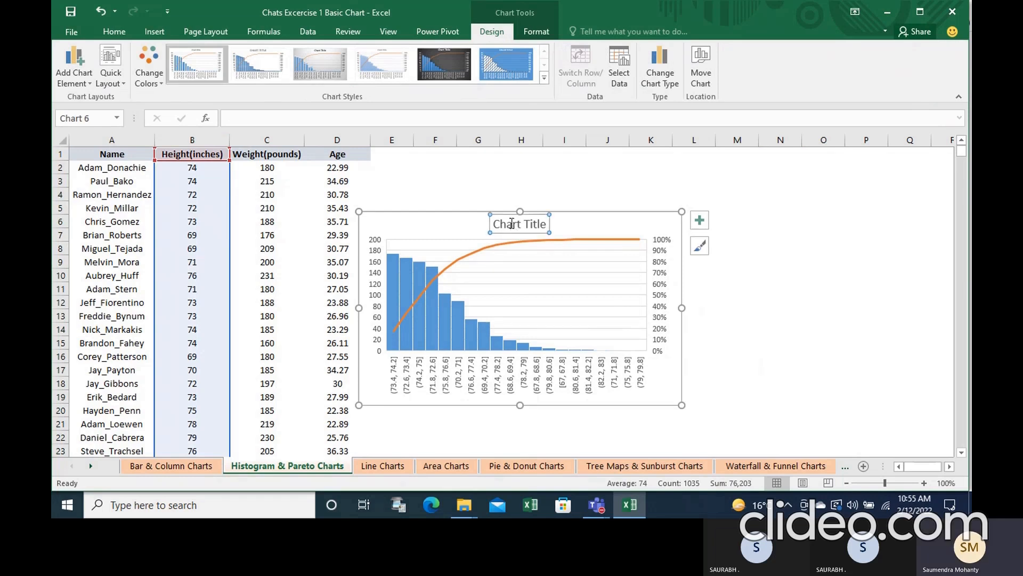
{"action": "triple_click", "coordinate": [511, 223]}
{"action": "type", "text": "Height"}
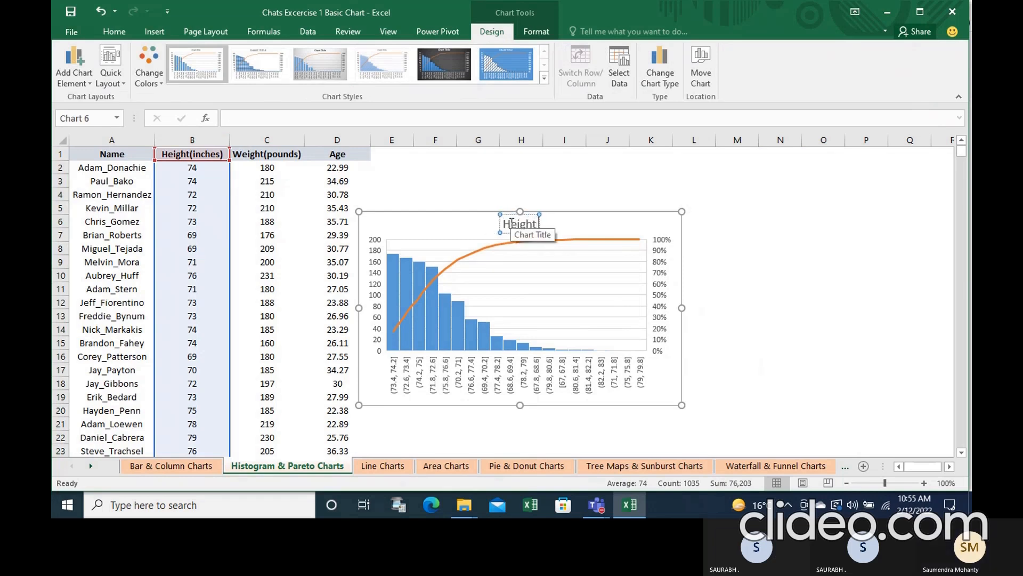
{"action": "type", "text": " Pareto"}
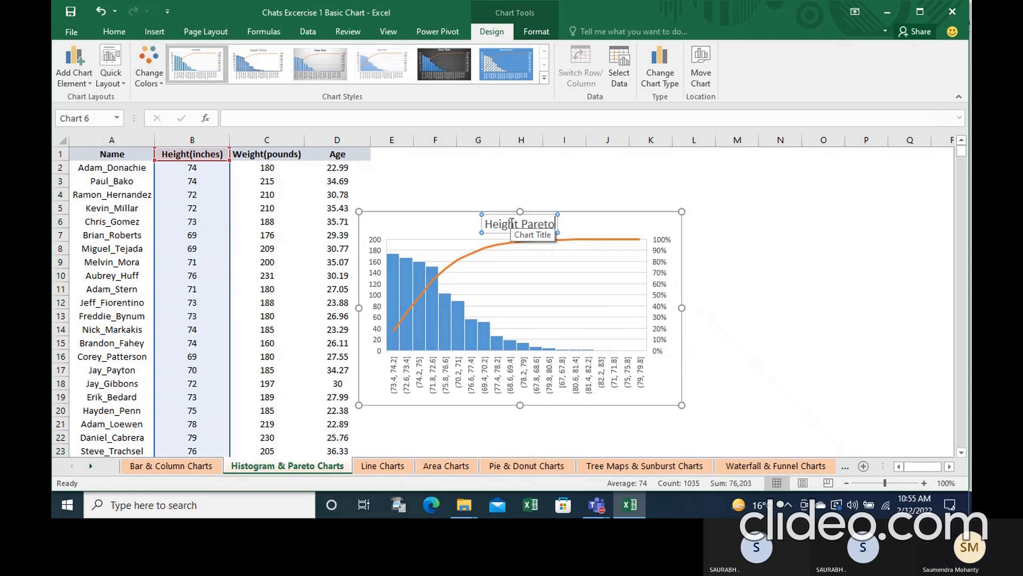
{"action": "left_click", "coordinate": [699, 246]}
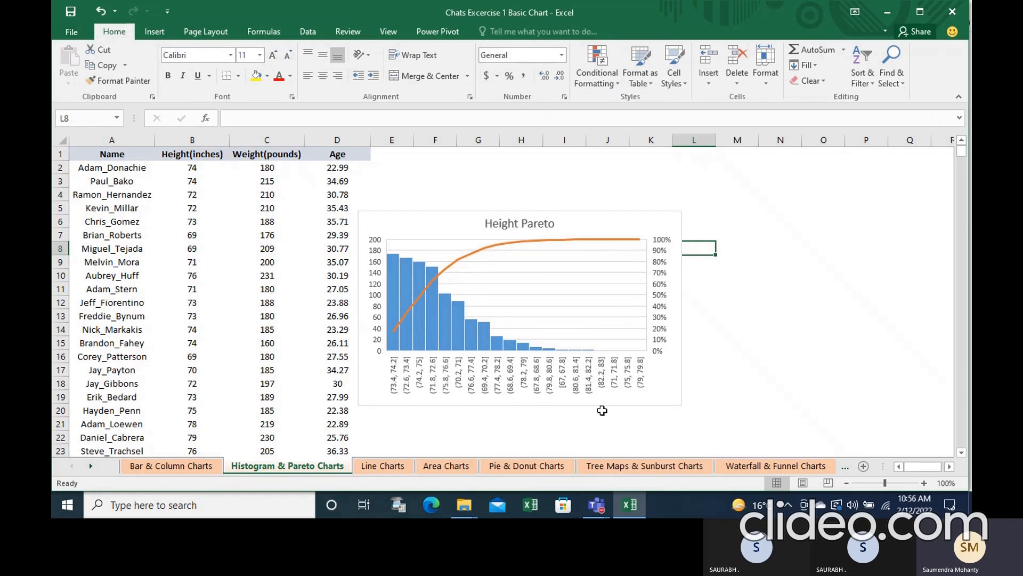
- On the Line Charts sheet, insert a 2-D line chart of the Google column against Date
{"action": "left_click", "coordinate": [394, 467]}
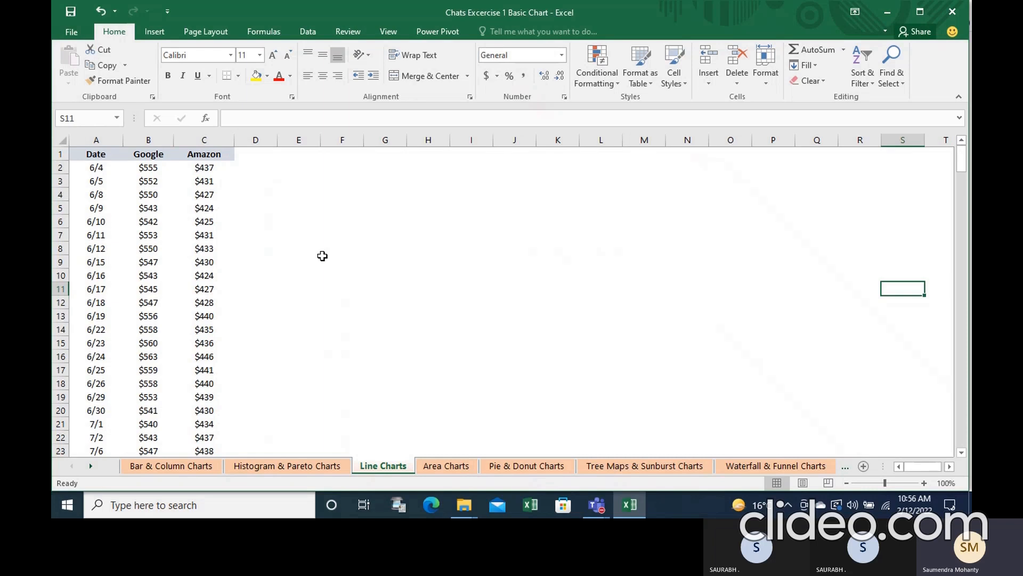
{"action": "left_click", "coordinate": [114, 137]}
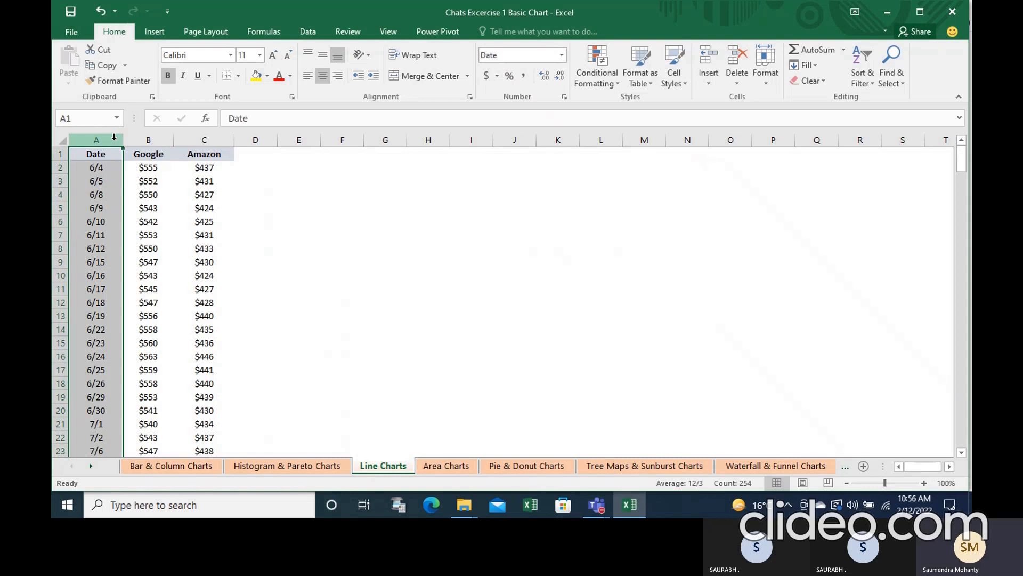
{"action": "left_click", "coordinate": [151, 138], "text": "ctrl"}
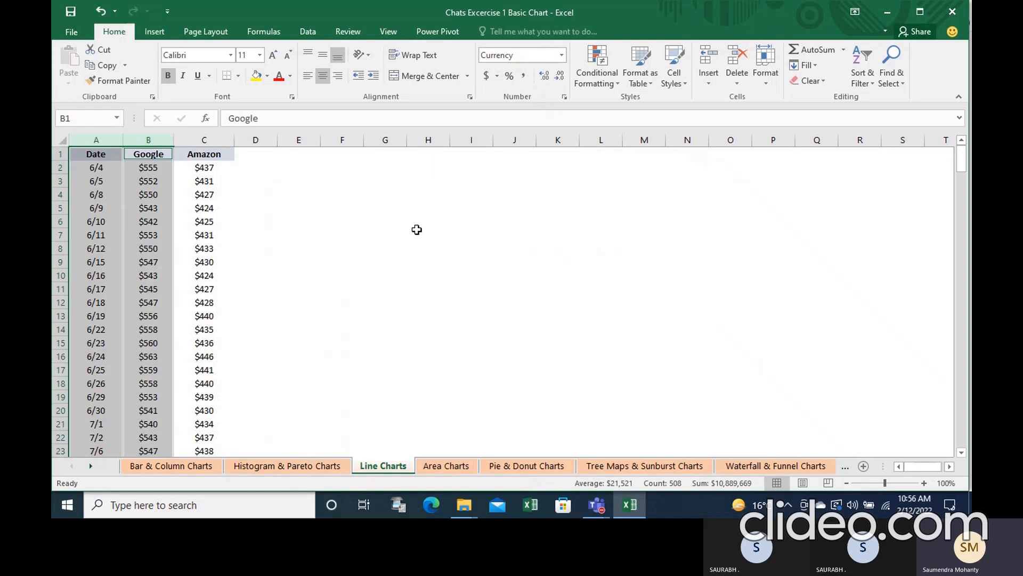
{"action": "left_click", "coordinate": [162, 32]}
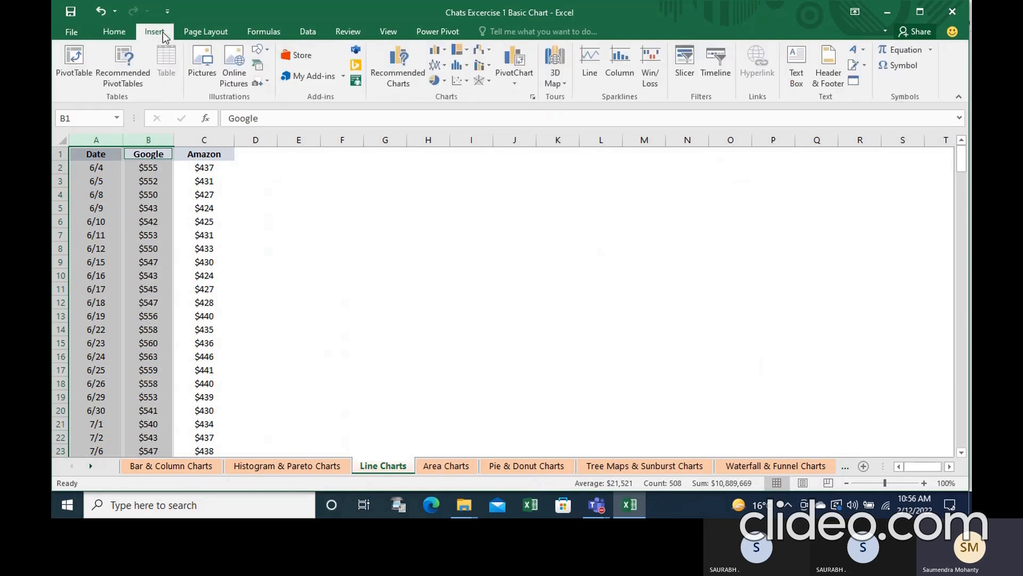
{"action": "left_click", "coordinate": [442, 66]}
{"action": "left_click", "coordinate": [454, 101]}
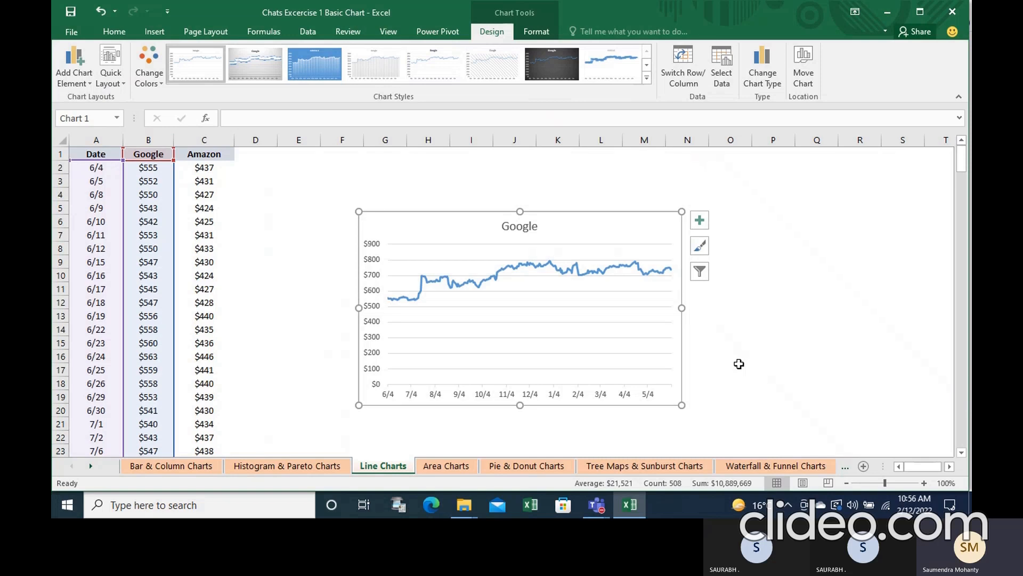
- Add a trendline to the Google line chart
{"action": "left_click_drag", "start_coordinate": [962, 160], "coordinate": [956, 124]}
{"action": "left_click", "coordinate": [700, 222]}
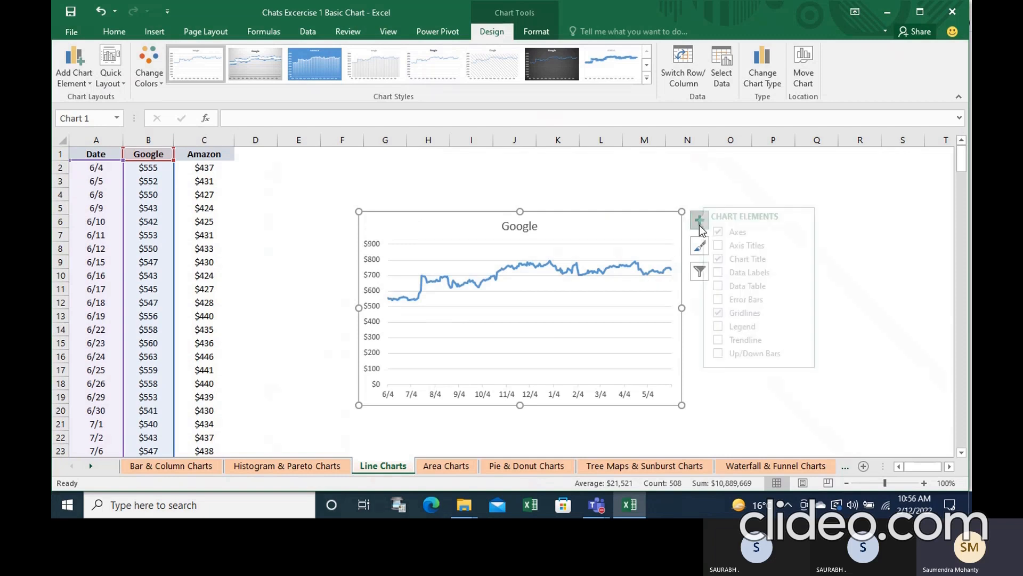
{"action": "left_click", "coordinate": [733, 340]}
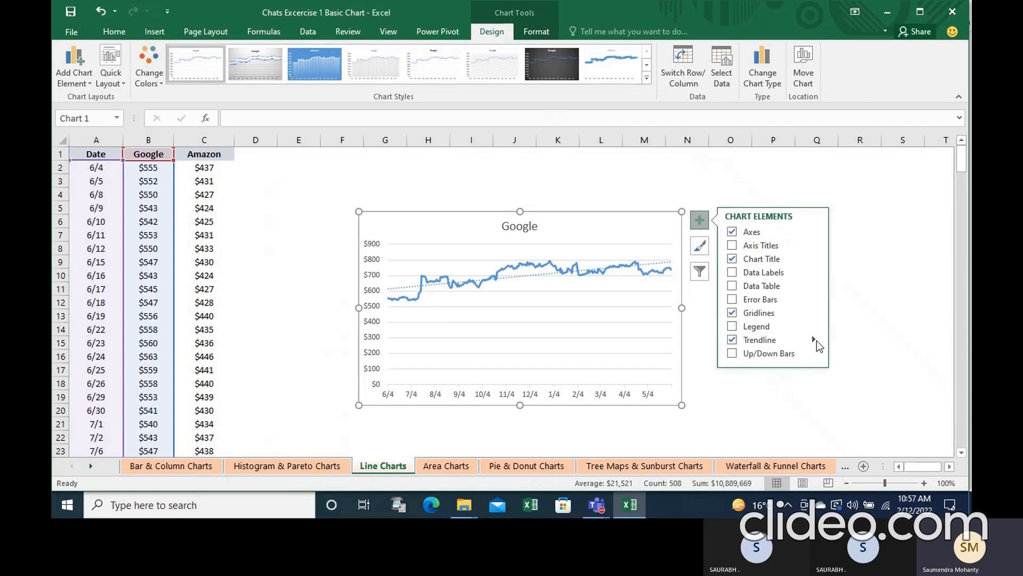
{"action": "left_click", "coordinate": [813, 339]}
{"action": "key", "text": "Escape"}
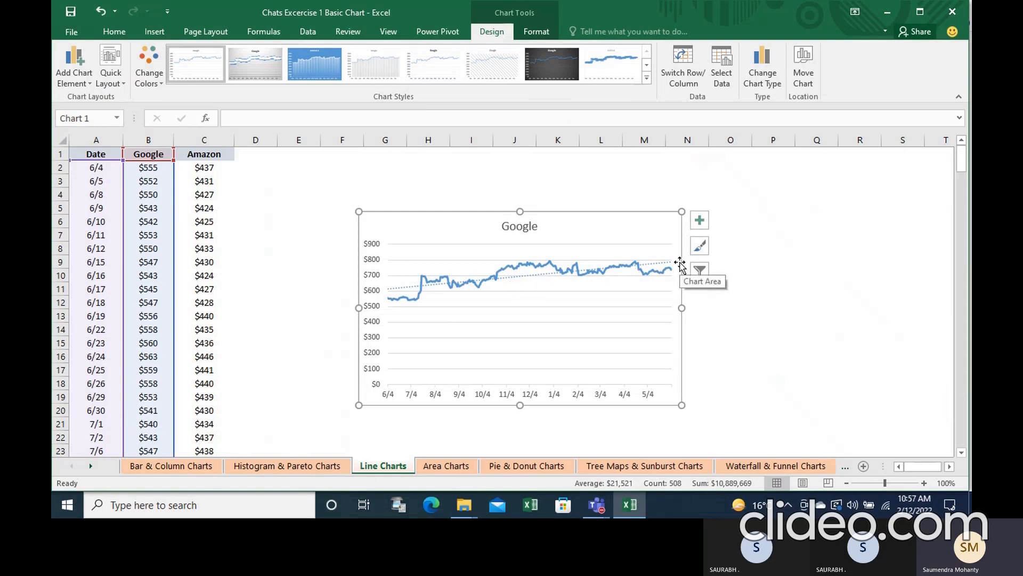
{"action": "left_click", "coordinate": [305, 250]}
- Insert a 2-D line chart of the Amazon column against Date
{"action": "left_click", "coordinate": [101, 139]}
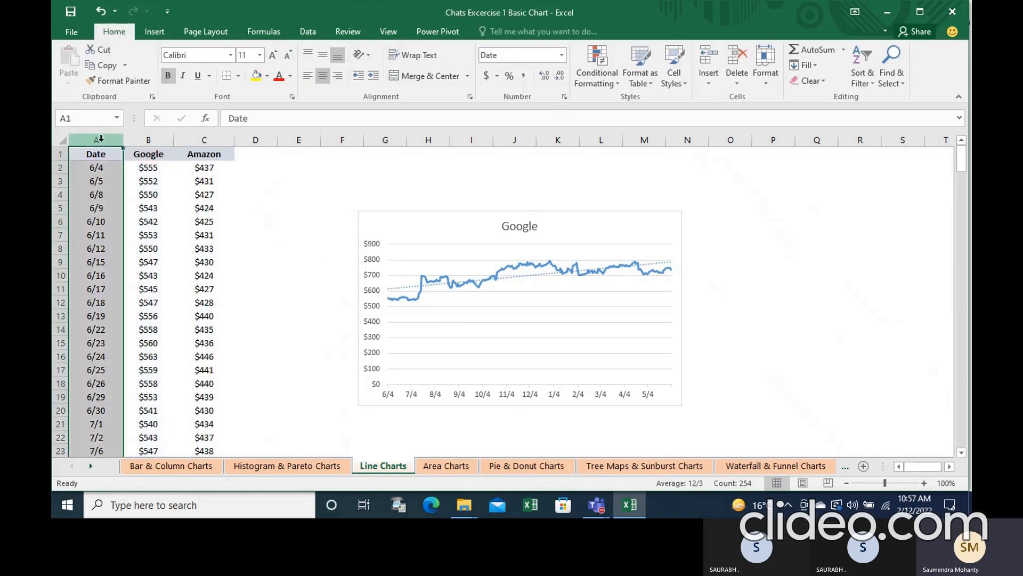
{"action": "left_click", "coordinate": [189, 140]}
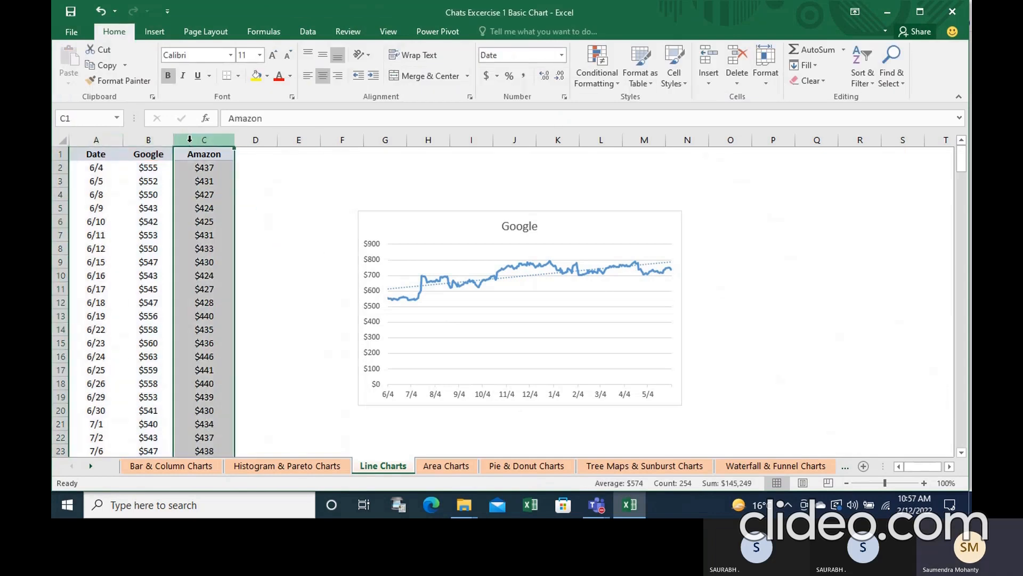
{"action": "left_click", "coordinate": [113, 139]}
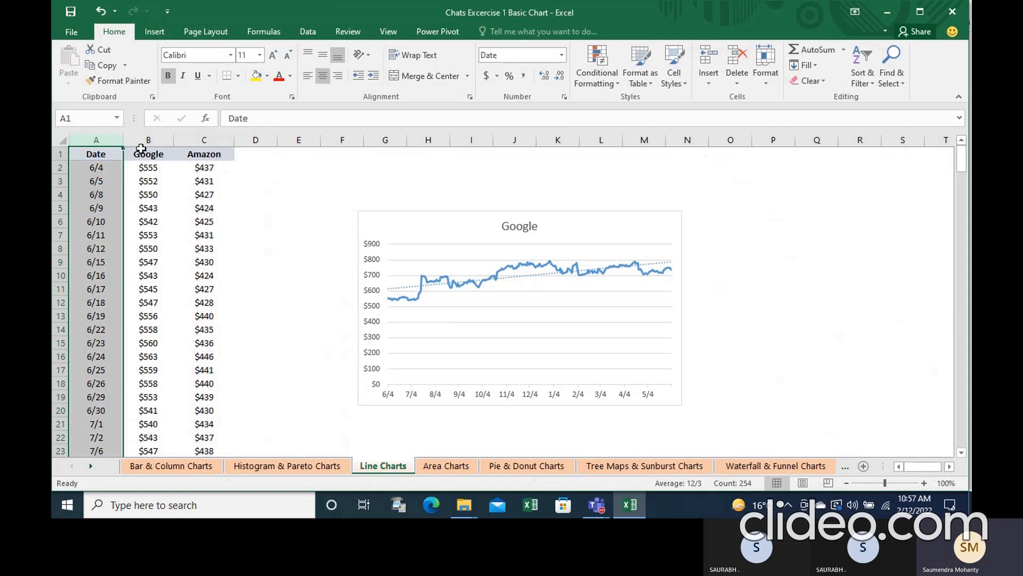
{"action": "left_click", "coordinate": [192, 140], "text": "ctrl"}
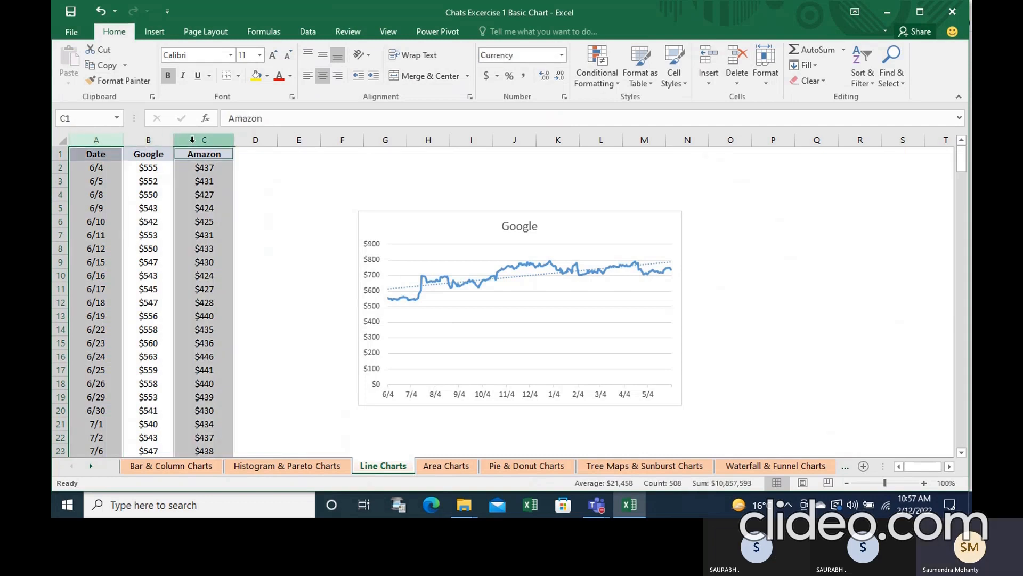
{"action": "left_click", "coordinate": [154, 35]}
{"action": "left_click", "coordinate": [442, 65]}
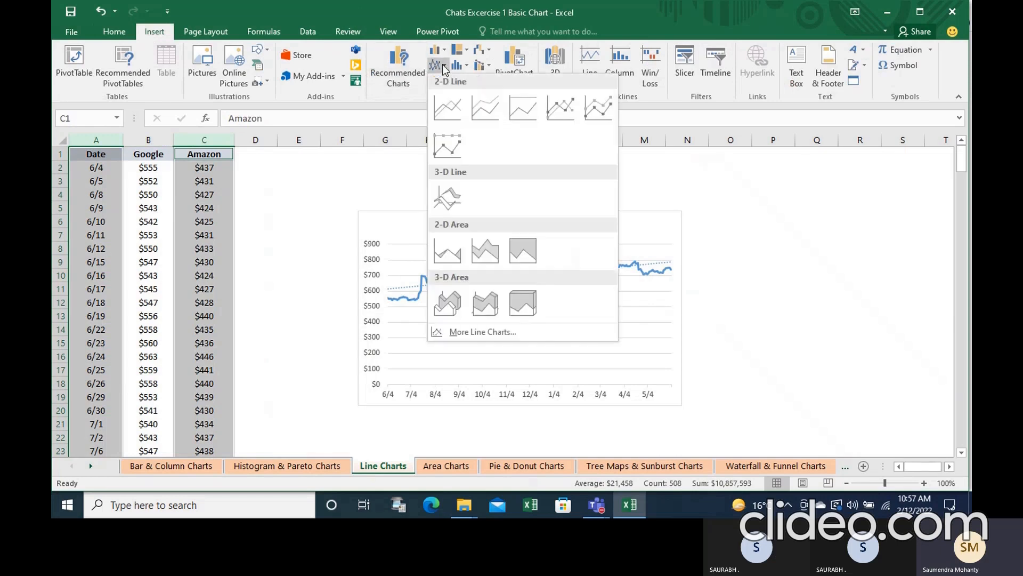
{"action": "left_click", "coordinate": [449, 101]}
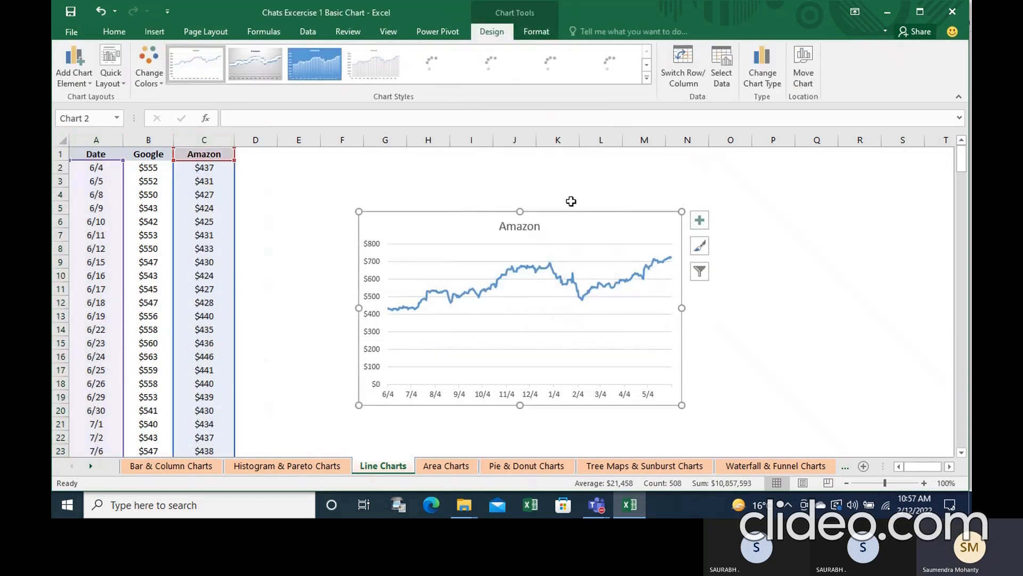
- Add a Linear Forecast trendline to the Amazon line chart
{"action": "left_click", "coordinate": [701, 223]}
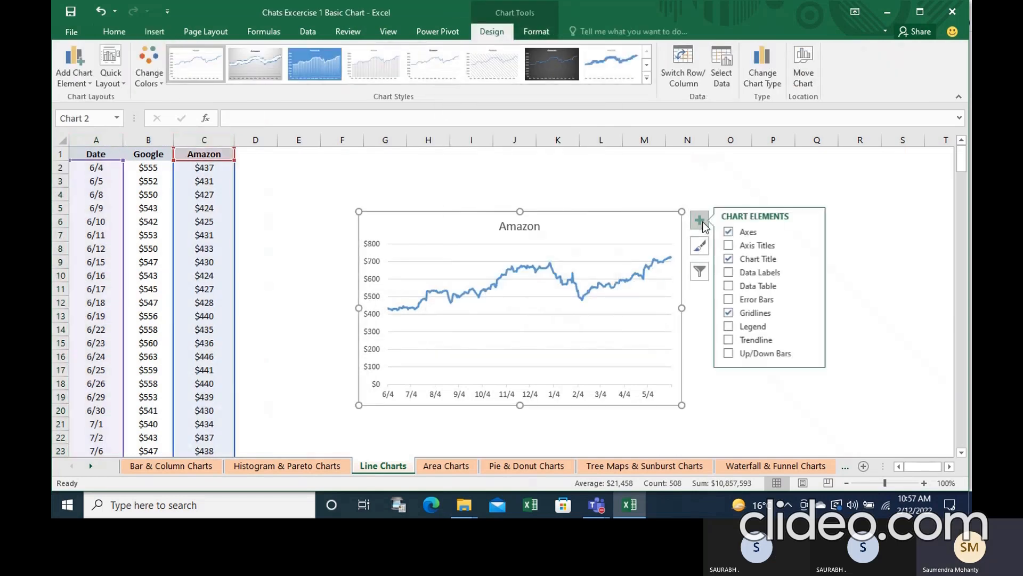
{"action": "left_click", "coordinate": [761, 341]}
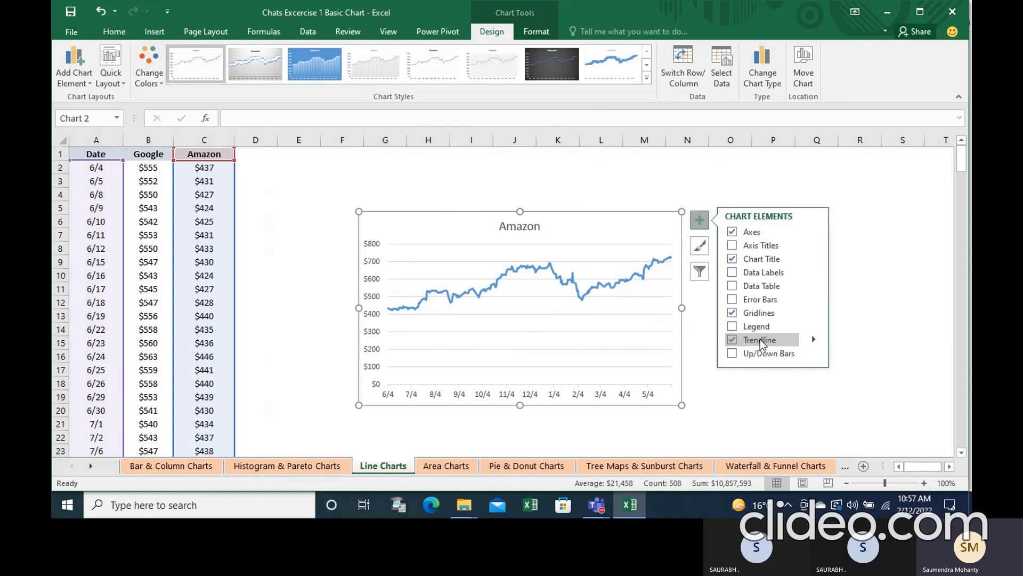
{"action": "left_click", "coordinate": [815, 340]}
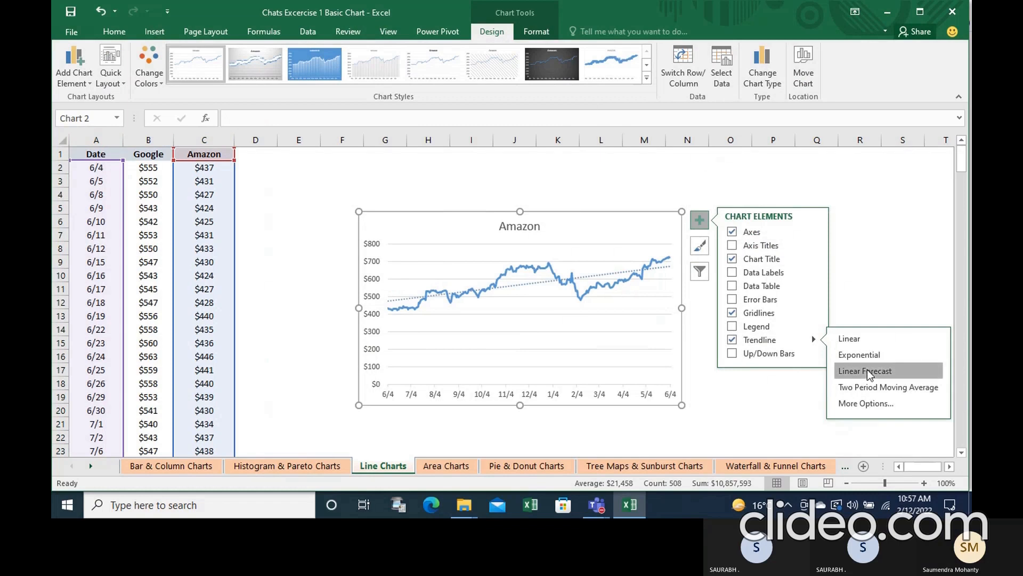
{"action": "left_click", "coordinate": [299, 220]}
- Insert one 2-D line chart comparing the Google and Amazon columns against Date
{"action": "left_click", "coordinate": [105, 154]}
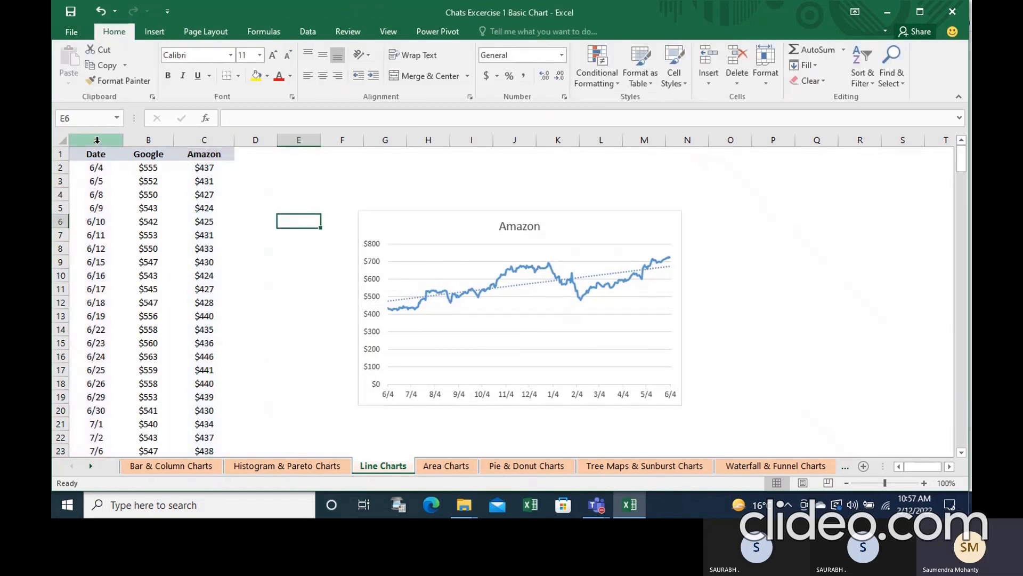
{"action": "key", "text": "ctrl+shift+Down"}
{"action": "key", "text": "ctrl+shift+Right"}
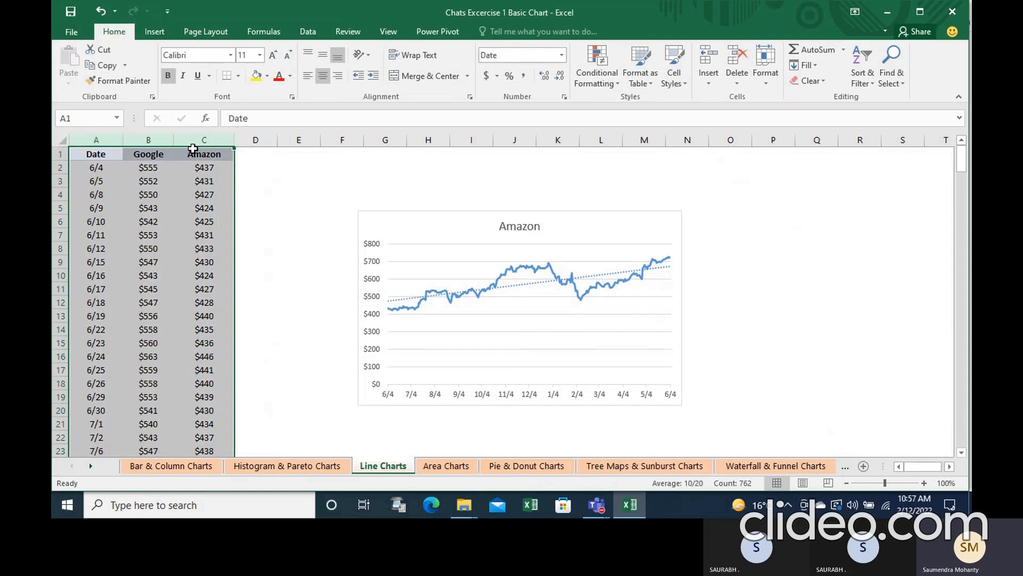
{"action": "left_click", "coordinate": [155, 31]}
{"action": "left_click", "coordinate": [447, 66]}
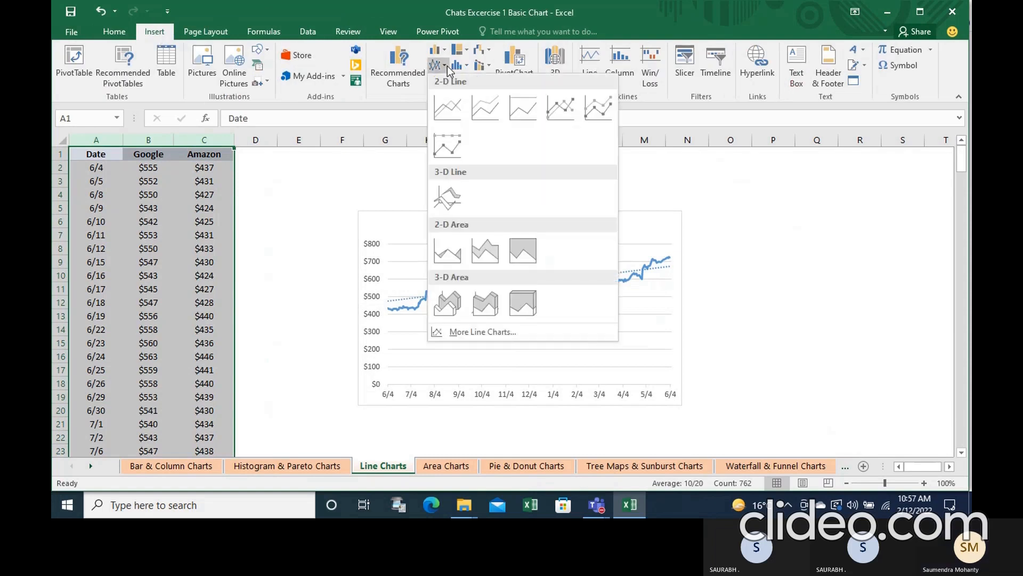
{"action": "left_click", "coordinate": [450, 94]}
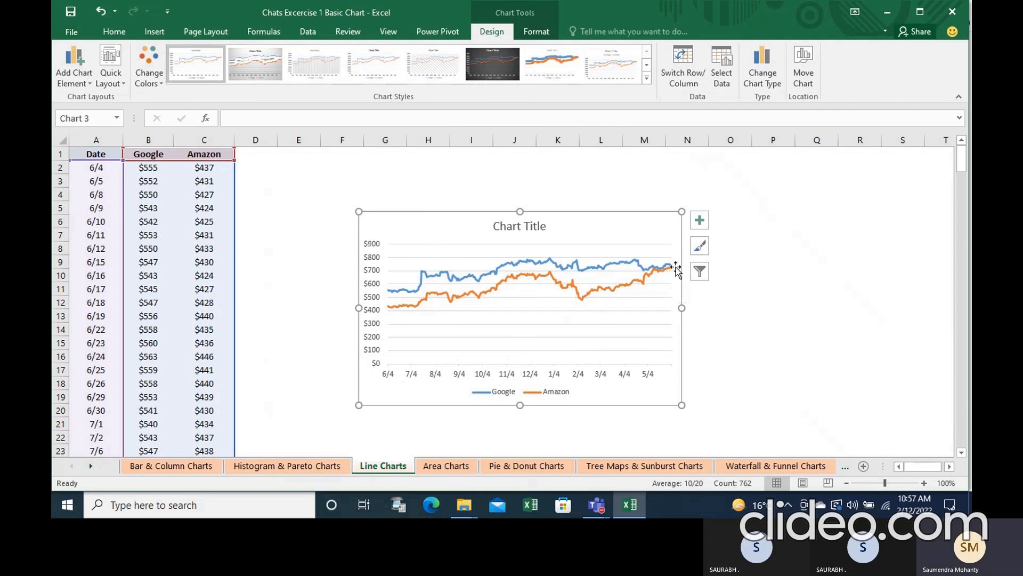
- On the Area Charts sheet, insert a standard 2-D area chart of the four genres' monthly ticket sales in A3:M6
{"action": "mouse_move", "coordinate": [673, 269]}
{"action": "left_click", "coordinate": [469, 467]}
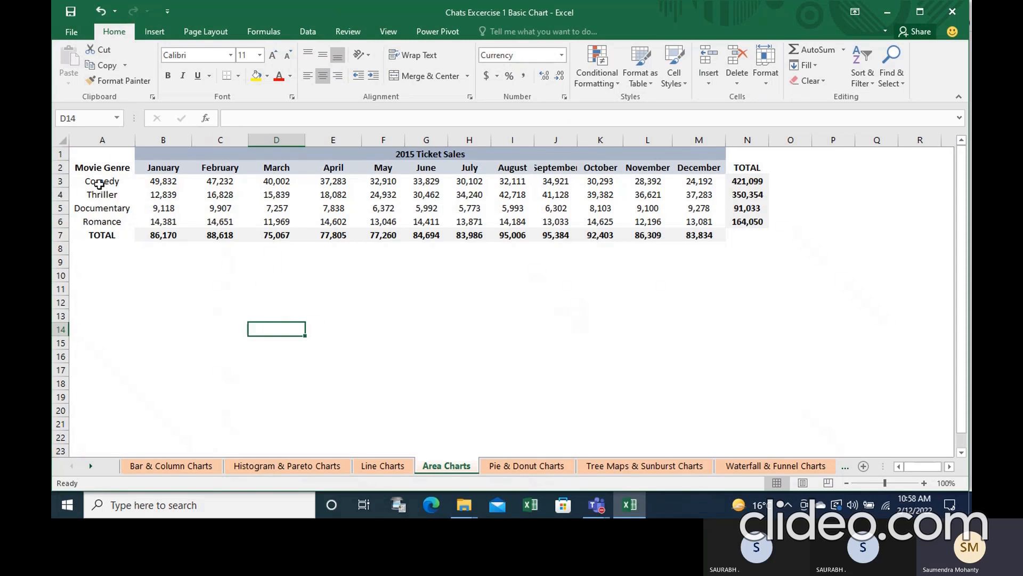
{"action": "left_click_drag", "start_coordinate": [102, 184], "coordinate": [688, 224]}
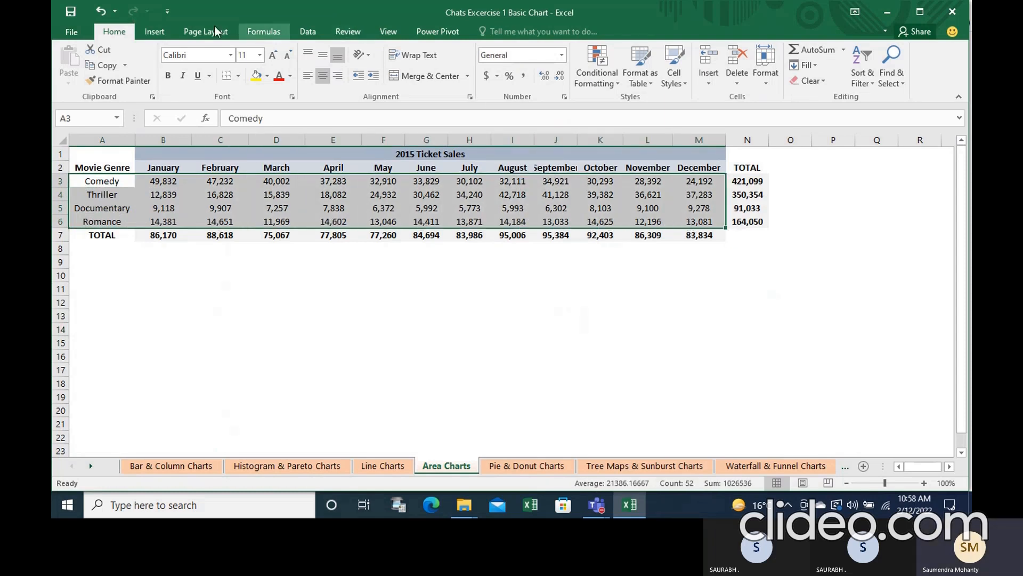
{"action": "left_click", "coordinate": [160, 31]}
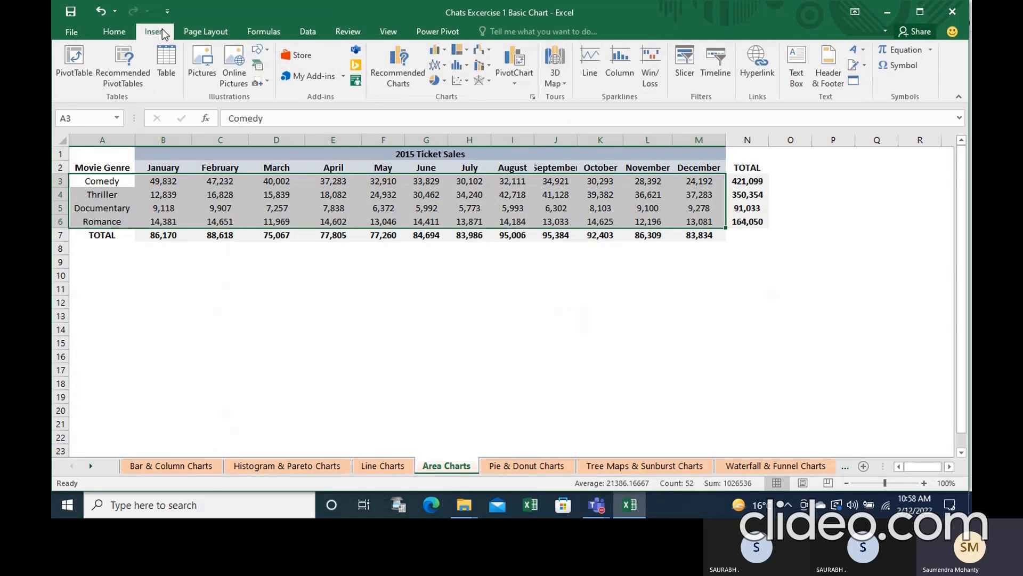
{"action": "left_click", "coordinate": [446, 50]}
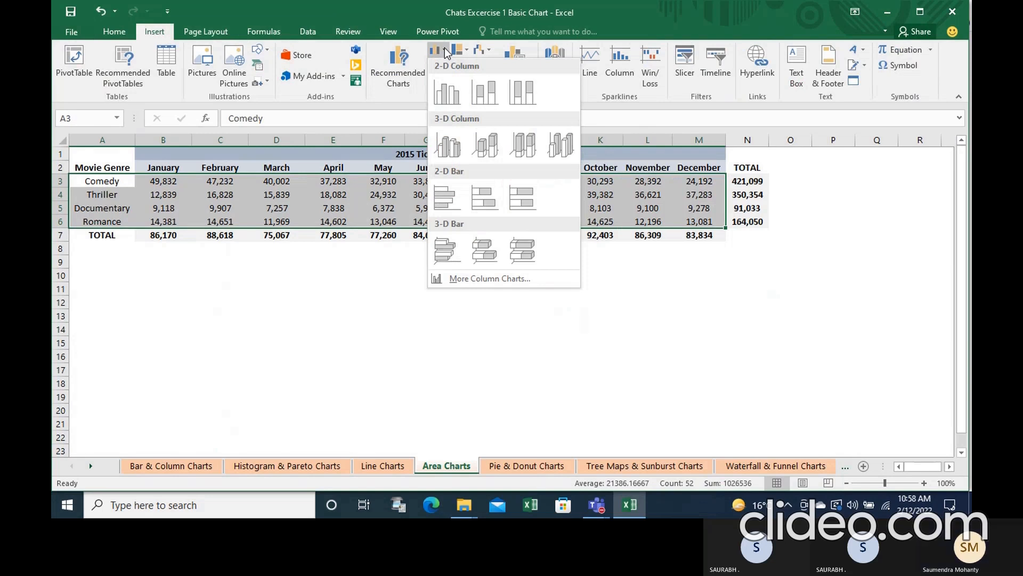
{"action": "left_click", "coordinate": [411, 114]}
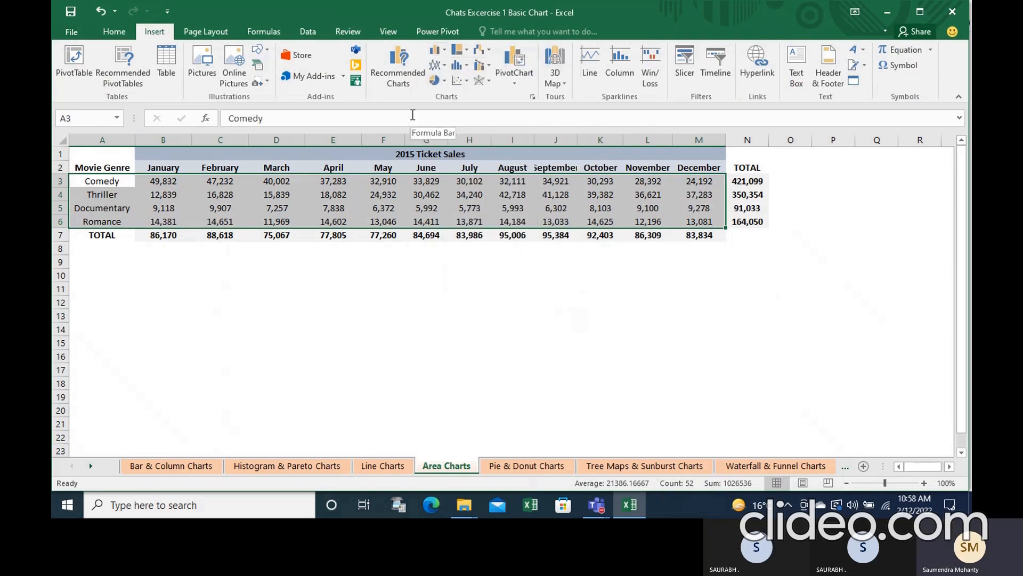
{"action": "left_click", "coordinate": [442, 66]}
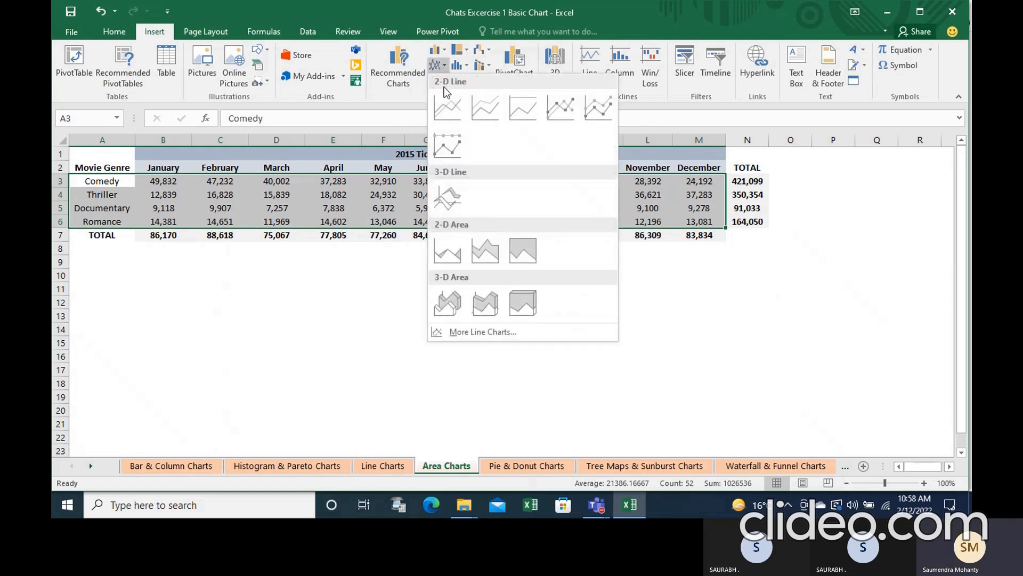
{"action": "left_click", "coordinate": [454, 244]}
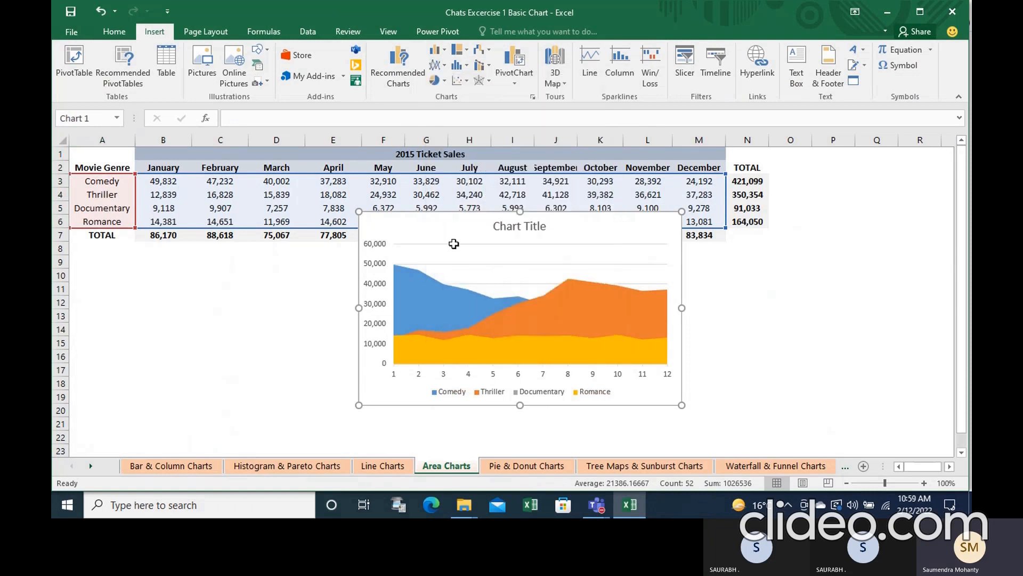
- Title the new ticket sales chart "Area Chart" and deselect it
{"action": "left_click", "coordinate": [506, 230]}
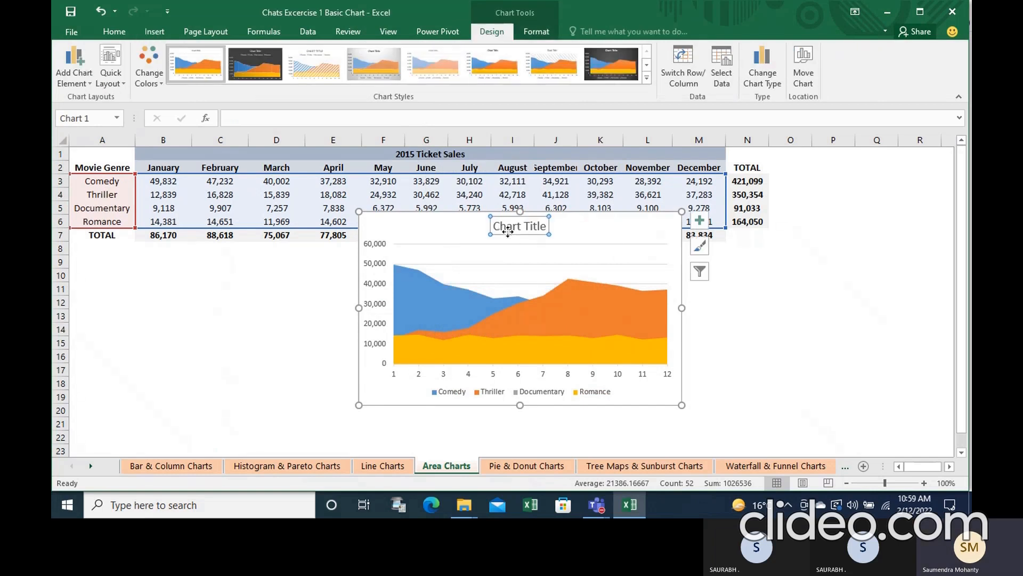
{"action": "type", "text": "Area "}
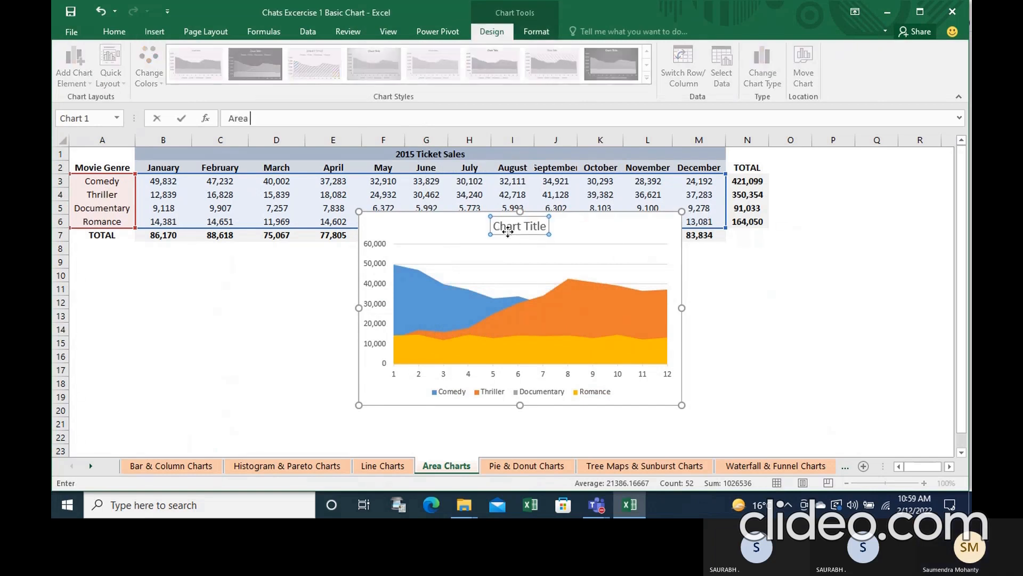
{"action": "type", "text": "Chart"}
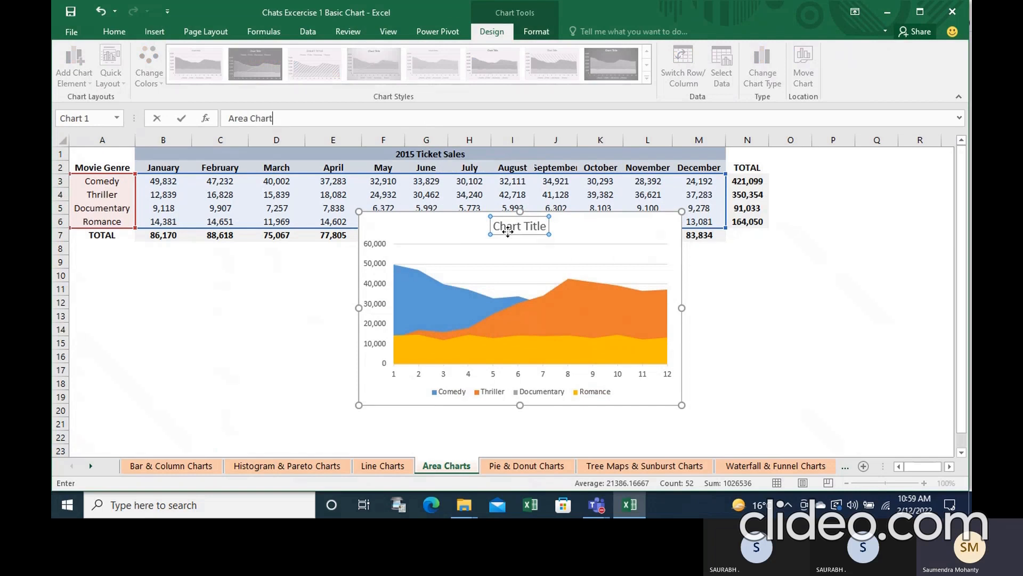
{"action": "key", "text": "Return"}
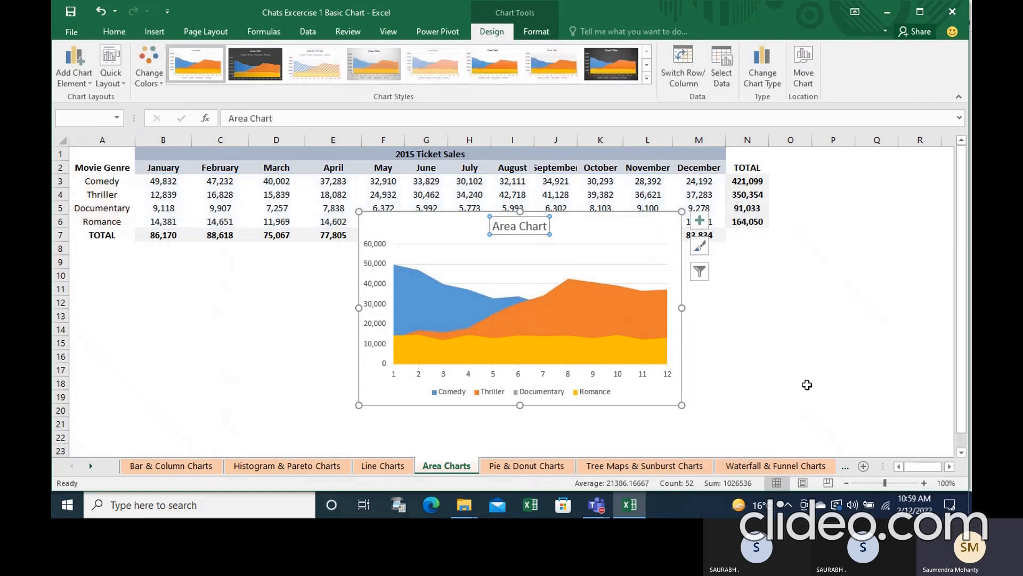
{"action": "left_click", "coordinate": [807, 383]}
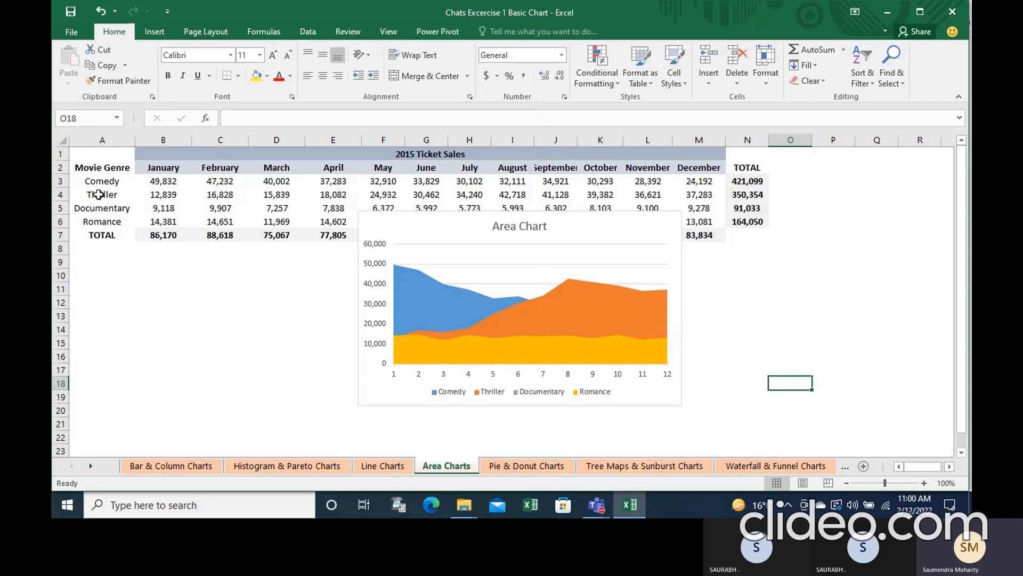
- Insert a 2-D stacked area chart from the same genre rows, Comedy to Romance, January to December
{"action": "left_click_drag", "start_coordinate": [98, 181], "coordinate": [692, 226]}
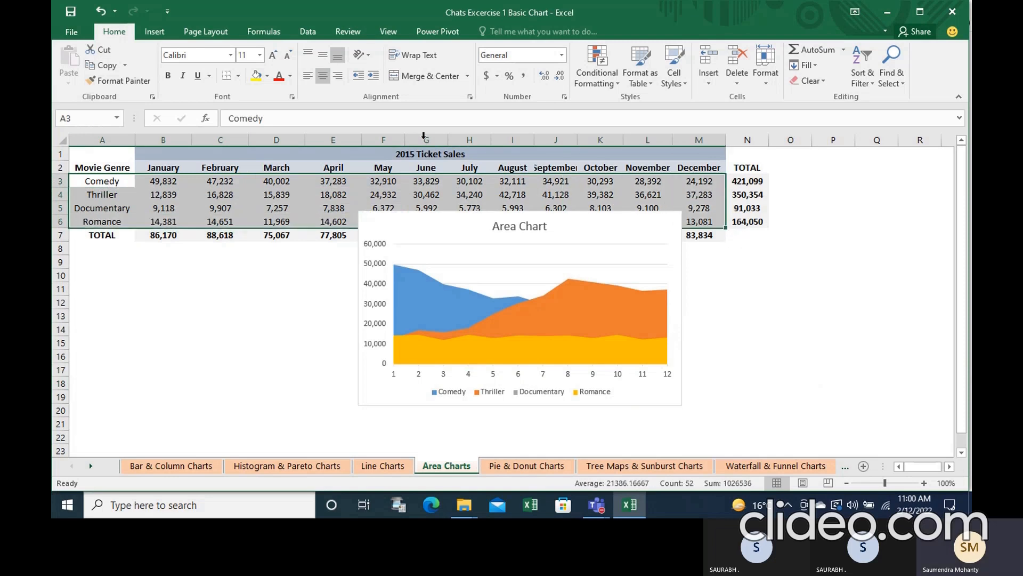
{"action": "left_click", "coordinate": [165, 32]}
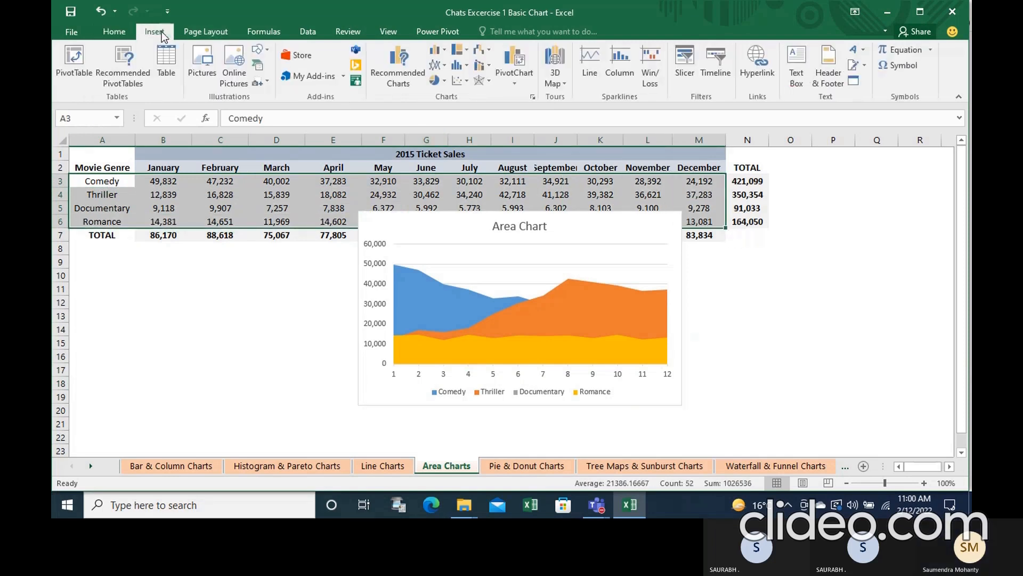
{"action": "left_click", "coordinate": [445, 69]}
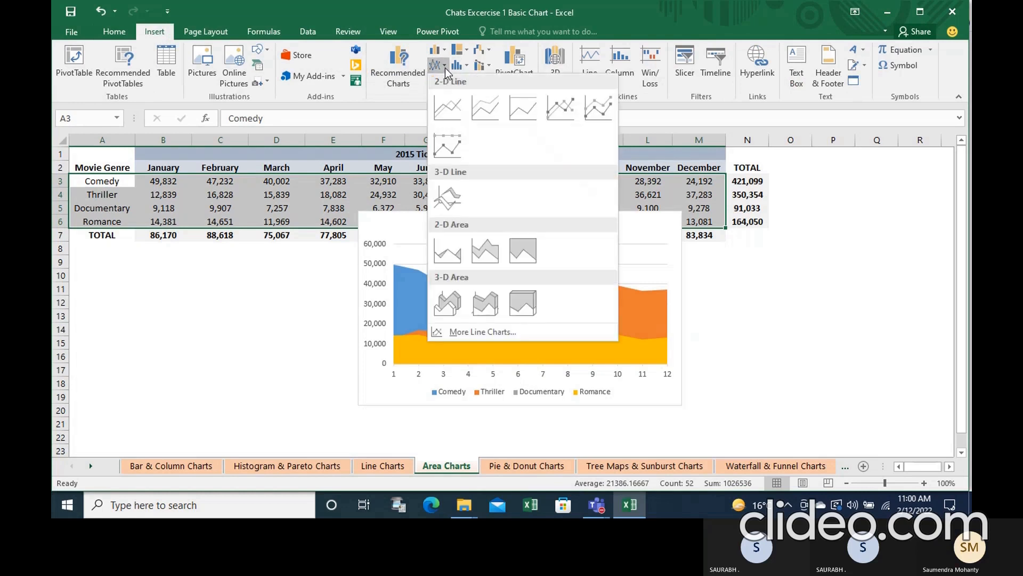
{"action": "left_click", "coordinate": [485, 251]}
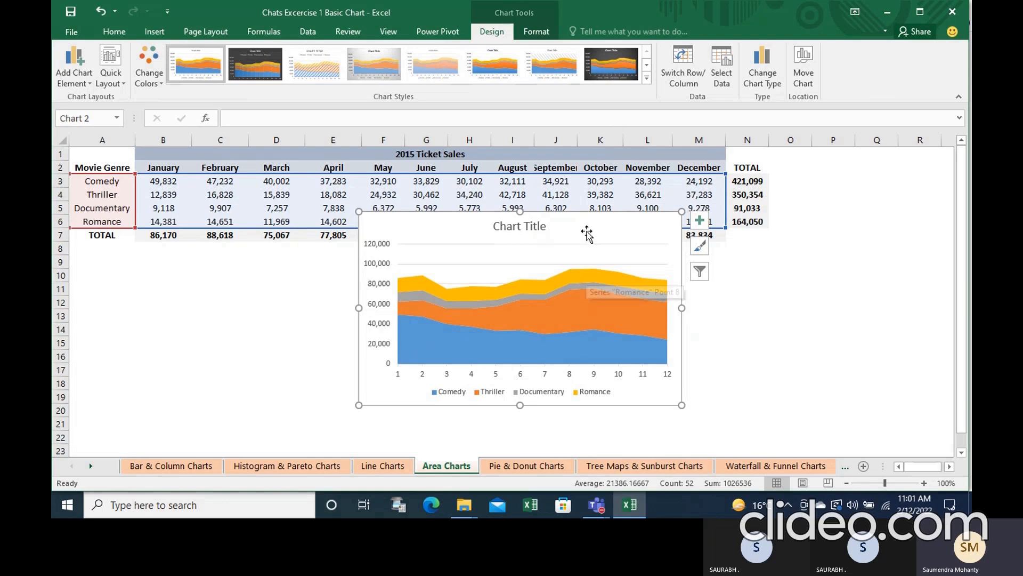
- Move the stacked area chart and the standard area chart below the ticket sales table
{"action": "left_click_drag", "start_coordinate": [589, 233], "coordinate": [596, 304]}
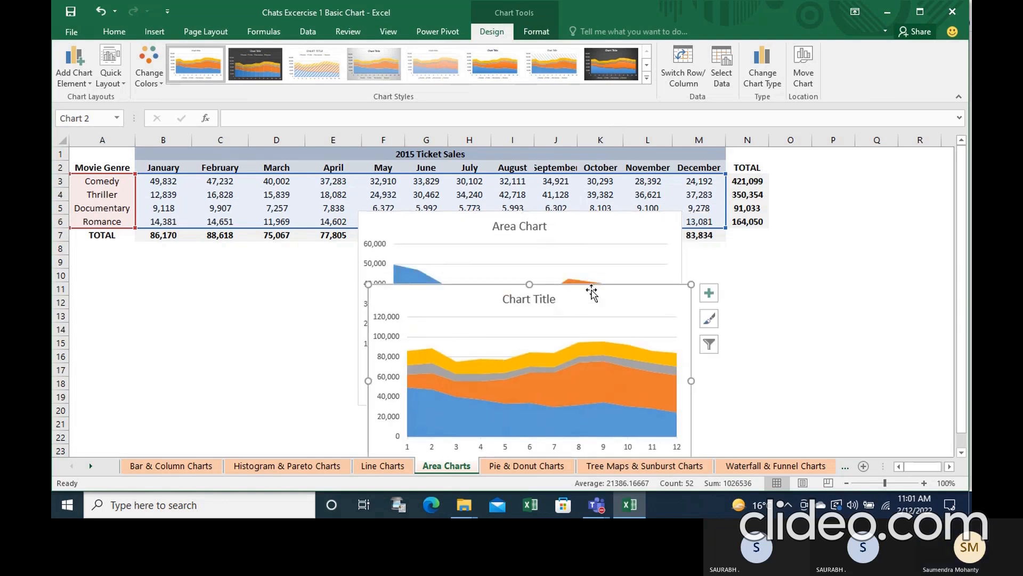
{"action": "left_click_drag", "start_coordinate": [589, 237], "coordinate": [610, 305]}
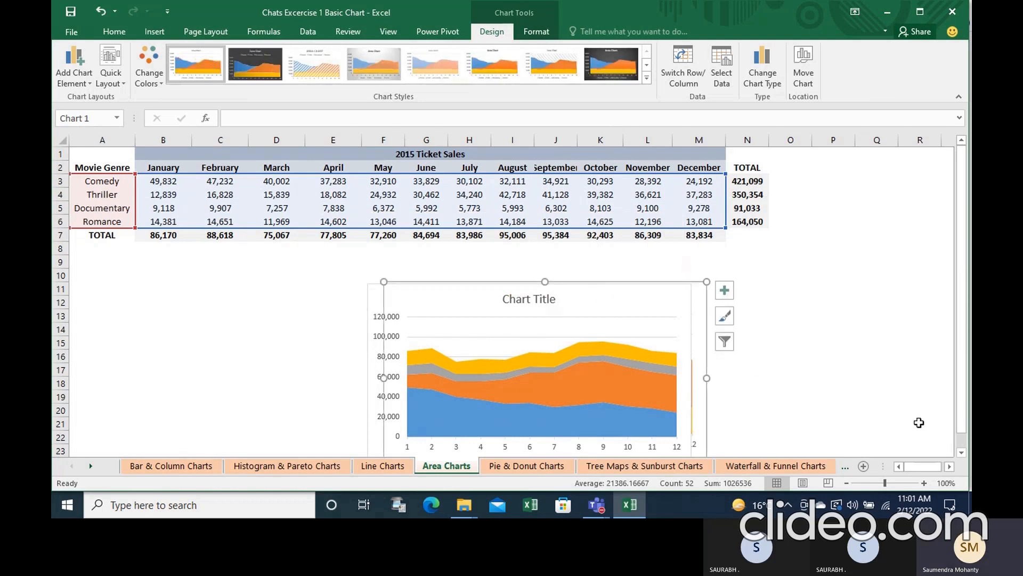
- Title the stacked area chart "Area Chart"
{"action": "left_click", "coordinate": [963, 452]}
{"action": "left_click", "coordinate": [963, 452]}
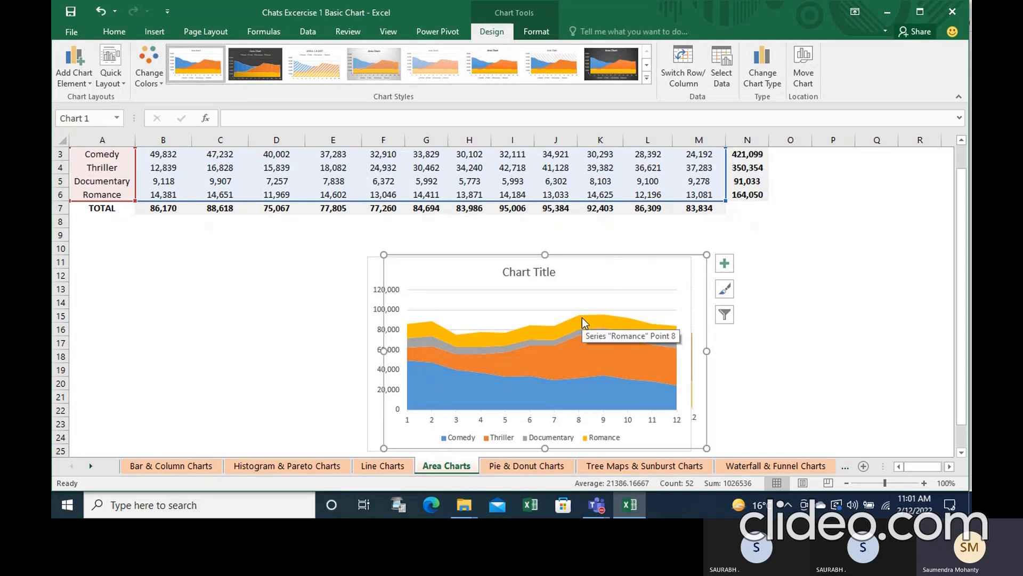
{"action": "left_click", "coordinate": [544, 273]}
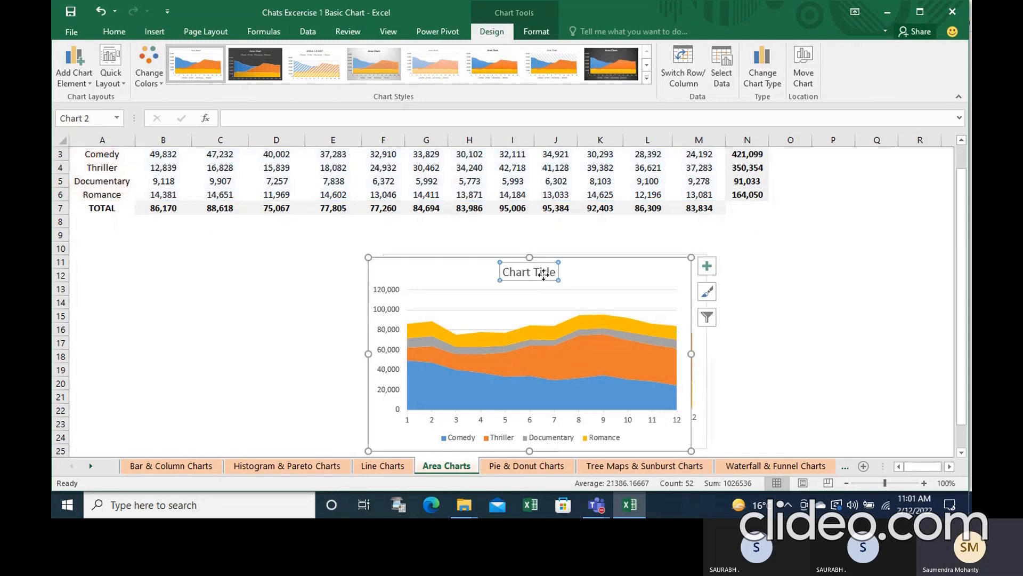
{"action": "type", "text": "Area "}
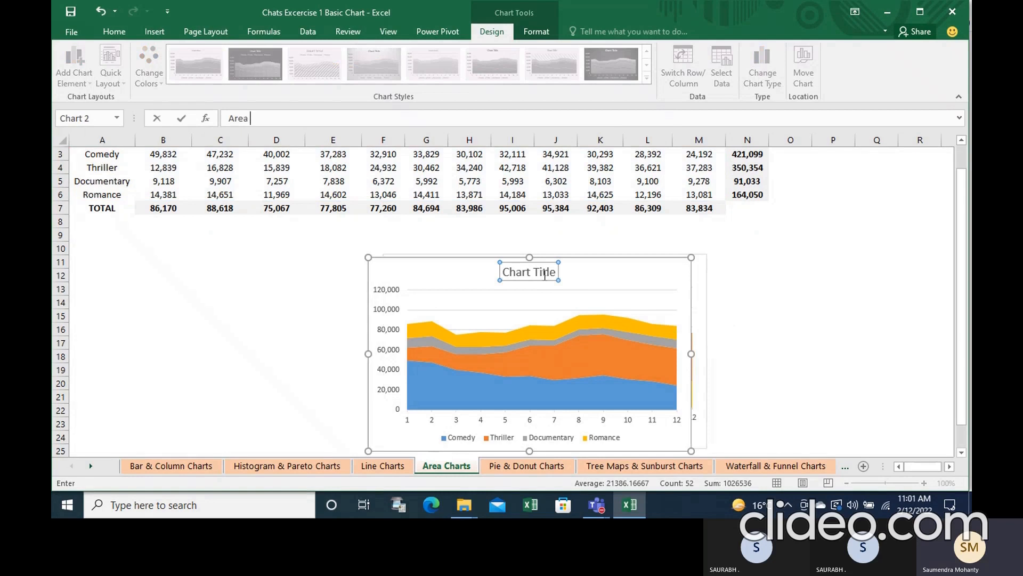
{"action": "type", "text": "Chart"}
- On the Pie & Donut Charts sheet, insert a 2-D pie chart of Cost by Category from A1:B5
{"action": "left_click", "coordinate": [505, 474]}
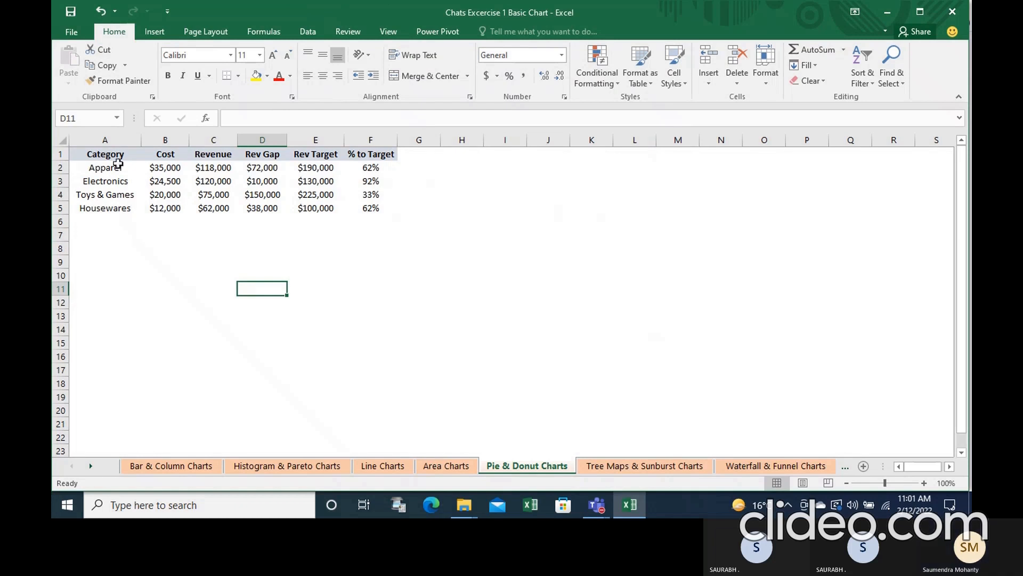
{"action": "left_click_drag", "start_coordinate": [103, 155], "coordinate": [146, 209]}
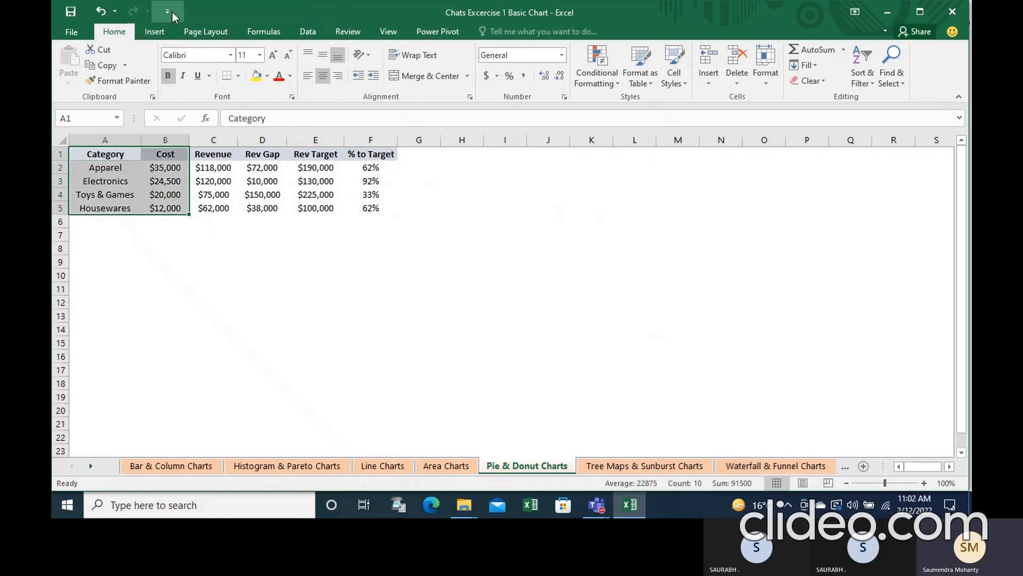
{"action": "left_click", "coordinate": [154, 33]}
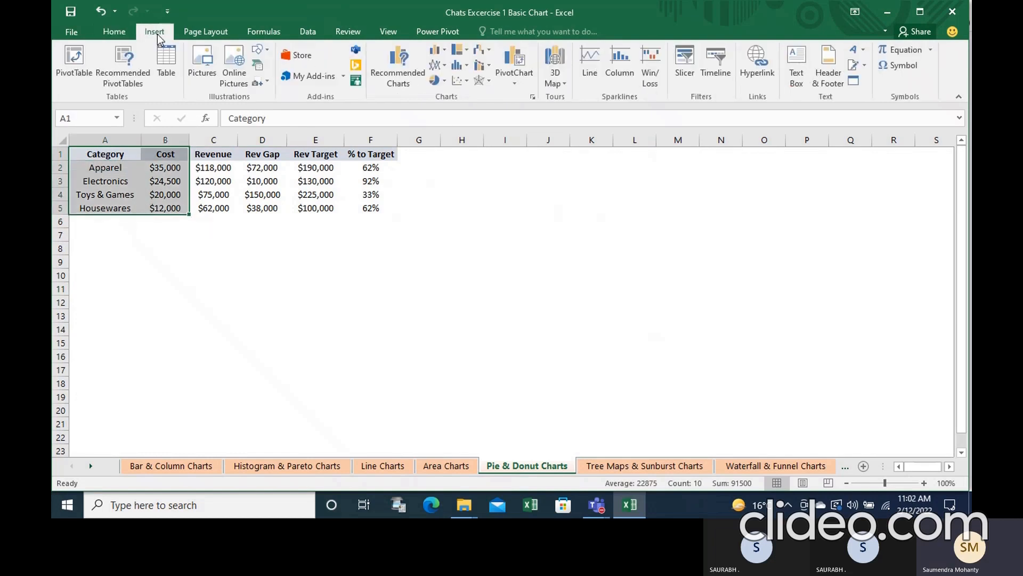
{"action": "left_click", "coordinate": [444, 81]}
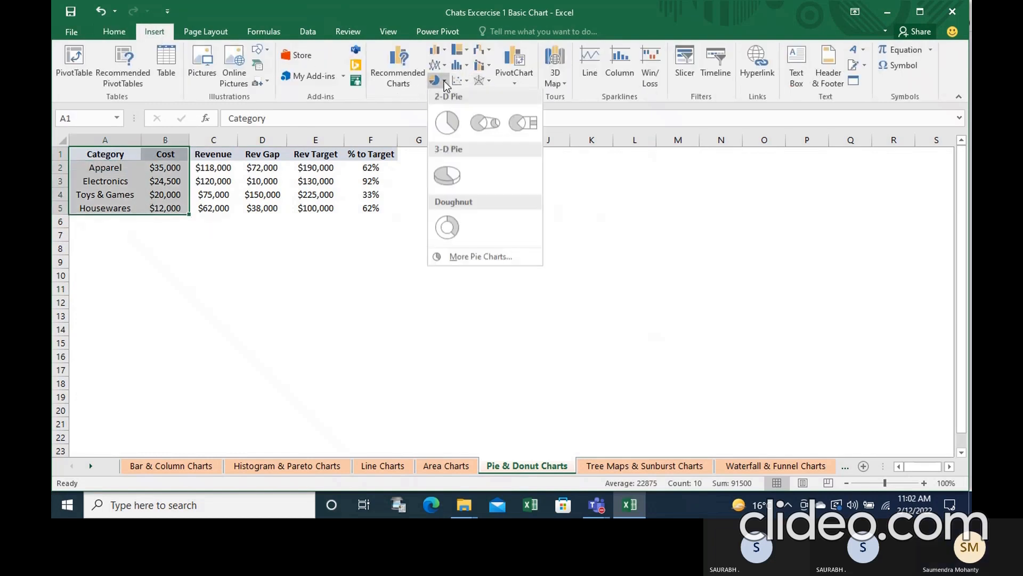
{"action": "left_click", "coordinate": [447, 123]}
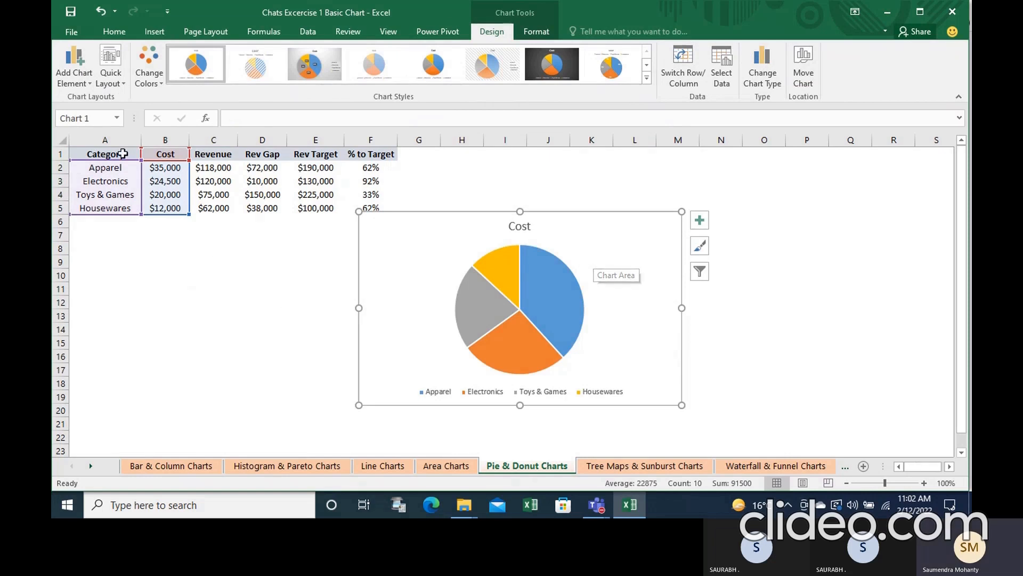
- Insert a doughnut chart of Revenue by Category using the whole columns A and C
{"action": "left_click", "coordinate": [115, 139]}
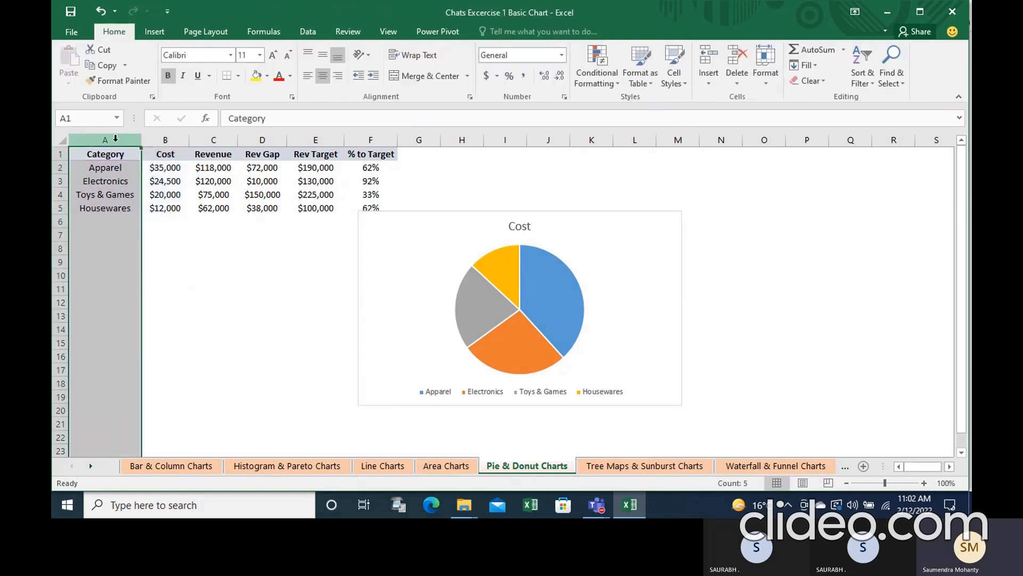
{"action": "left_click", "coordinate": [209, 142], "text": "ctrl"}
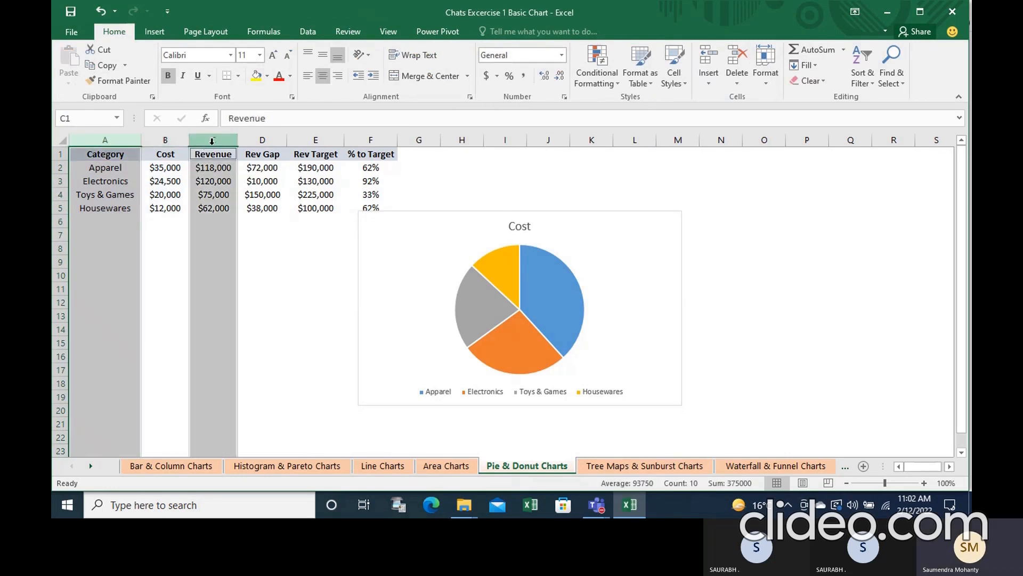
{"action": "left_click", "coordinate": [154, 31]}
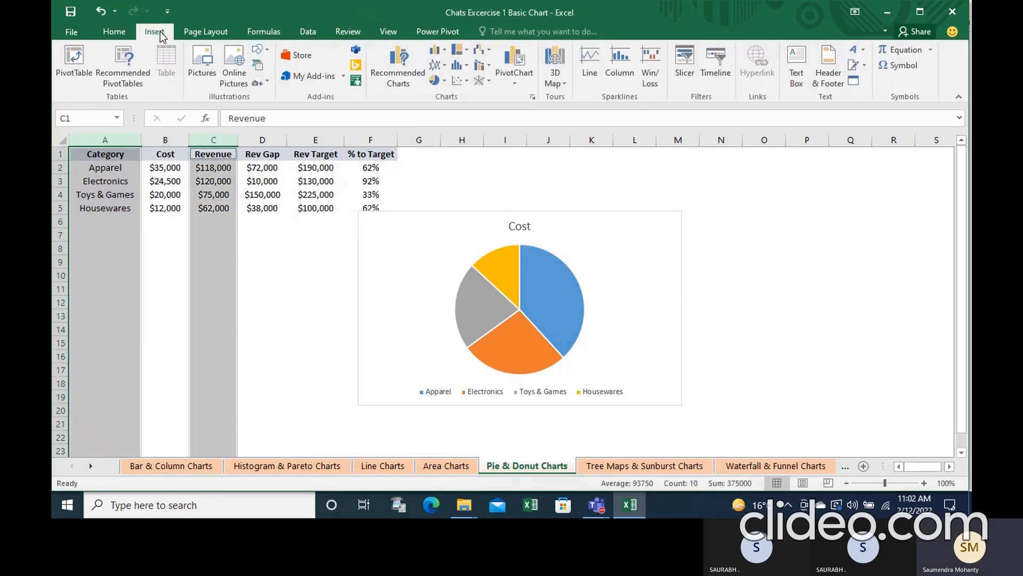
{"action": "left_click", "coordinate": [440, 80]}
{"action": "left_click", "coordinate": [448, 230]}
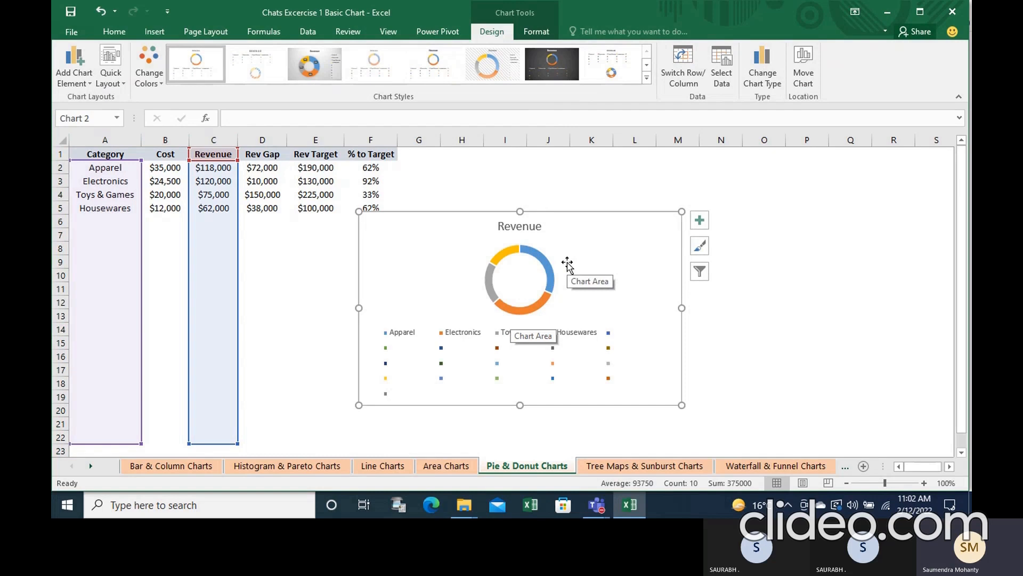
- On the Tree Maps & Sunburst Charts sheet, insert a treemap of Ticket Sales by Genre, Rating and Title from A1:D14
{"action": "left_click", "coordinate": [661, 466]}
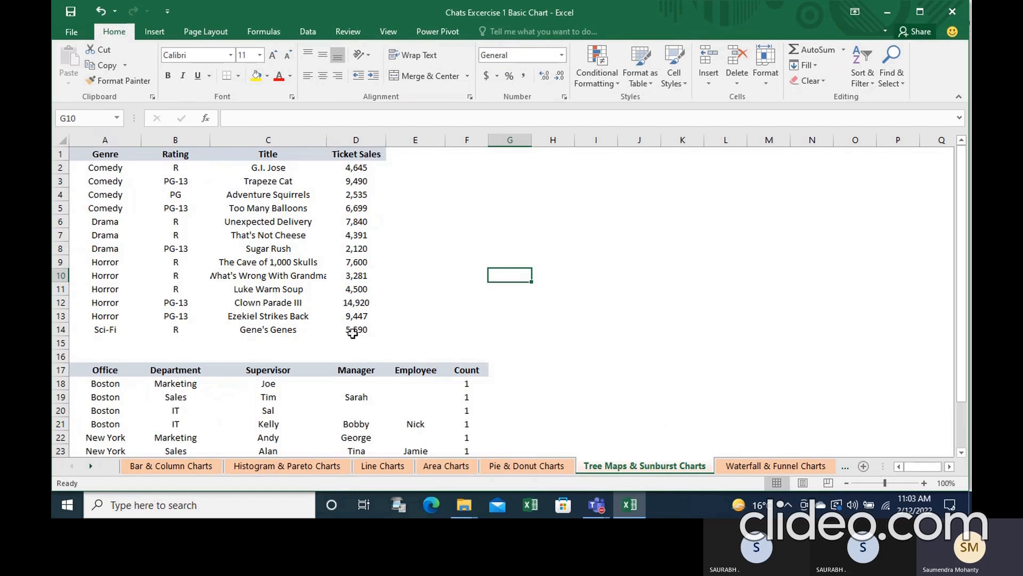
{"action": "left_click_drag", "start_coordinate": [98, 157], "coordinate": [369, 331]}
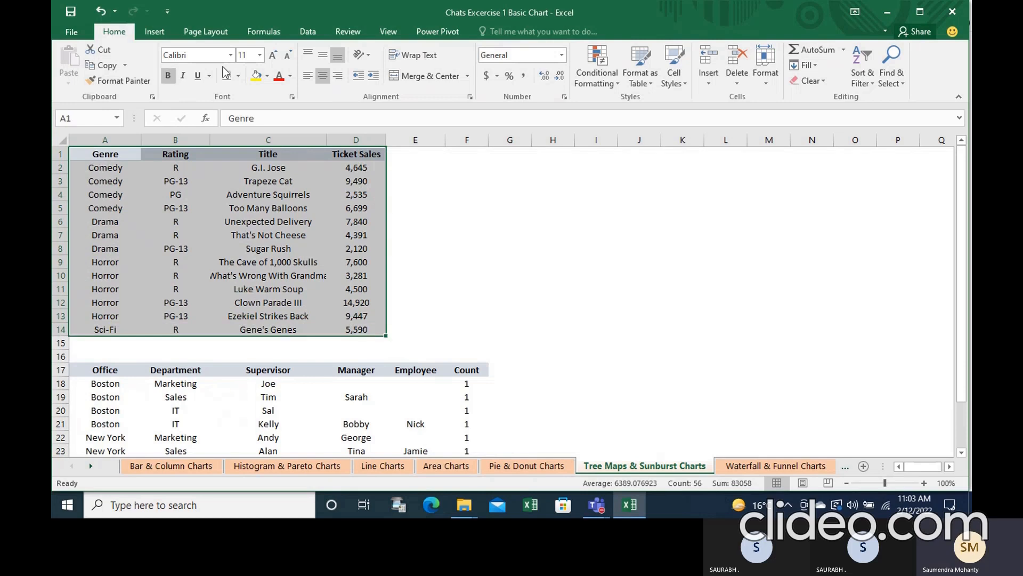
{"action": "left_click", "coordinate": [154, 32]}
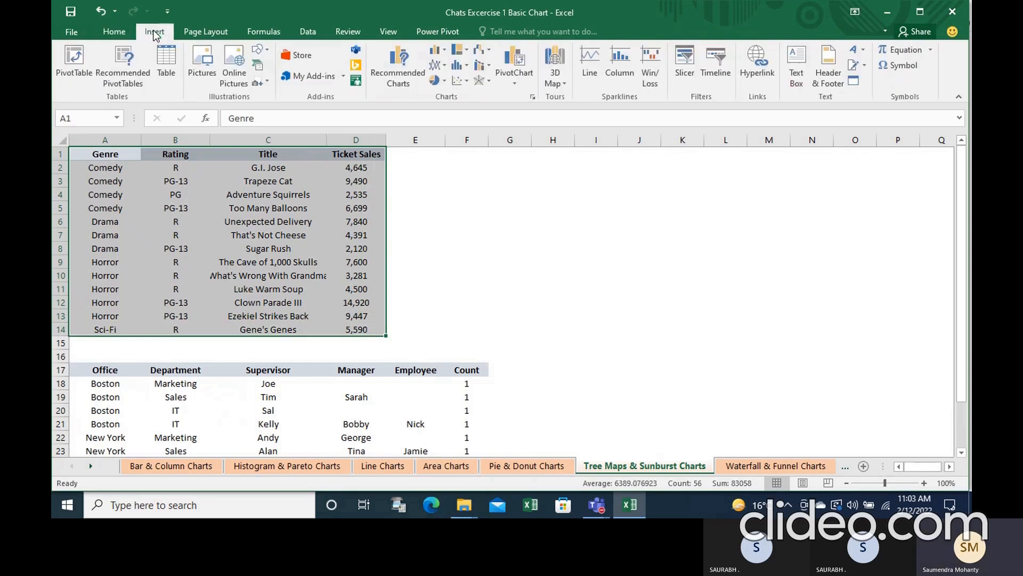
{"action": "left_click", "coordinate": [468, 51]}
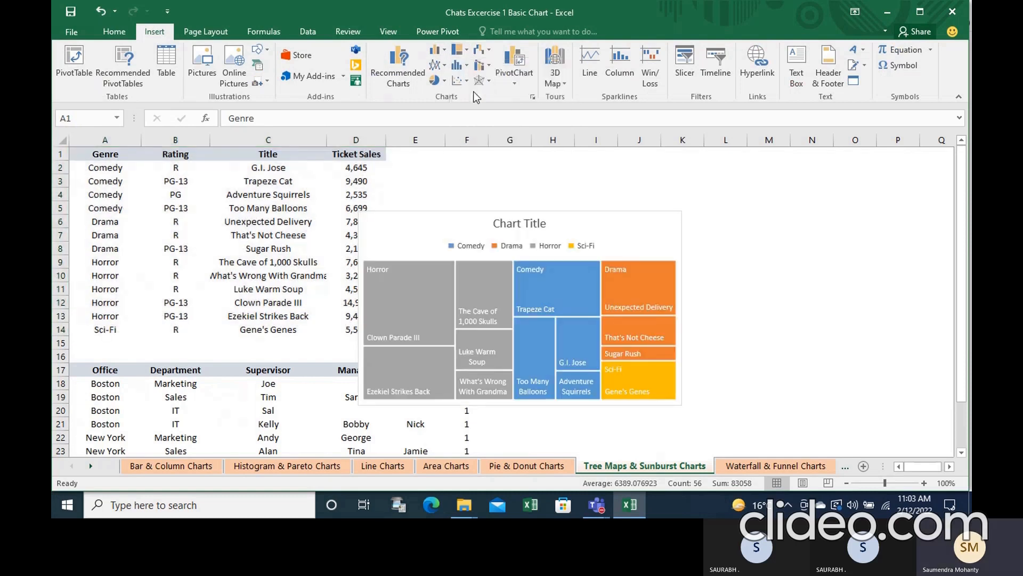
{"action": "left_click", "coordinate": [473, 91]}
- Title the treemap "Tree Chart"
{"action": "left_click", "coordinate": [512, 224]}
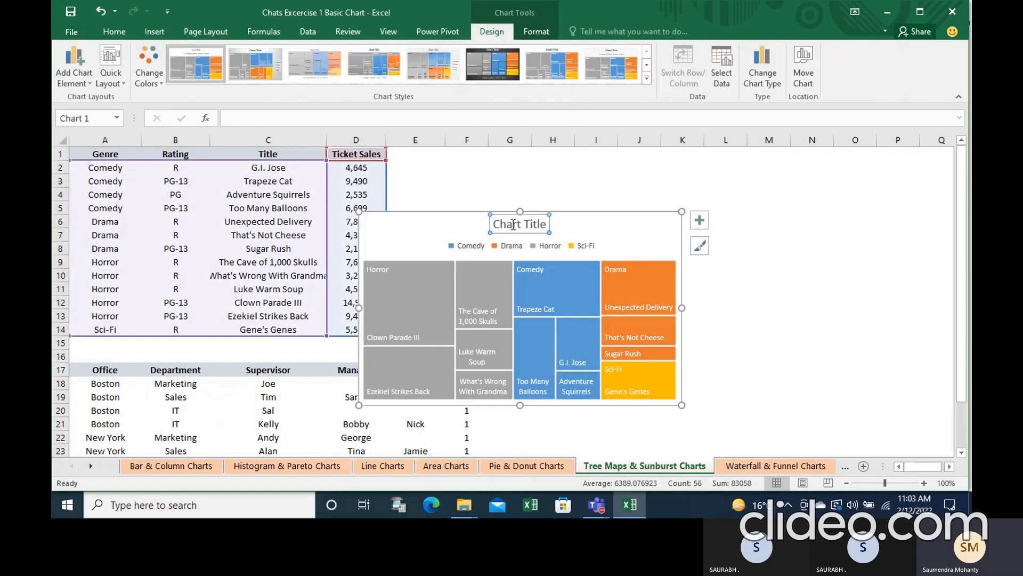
{"action": "type", "text": "Tree"}
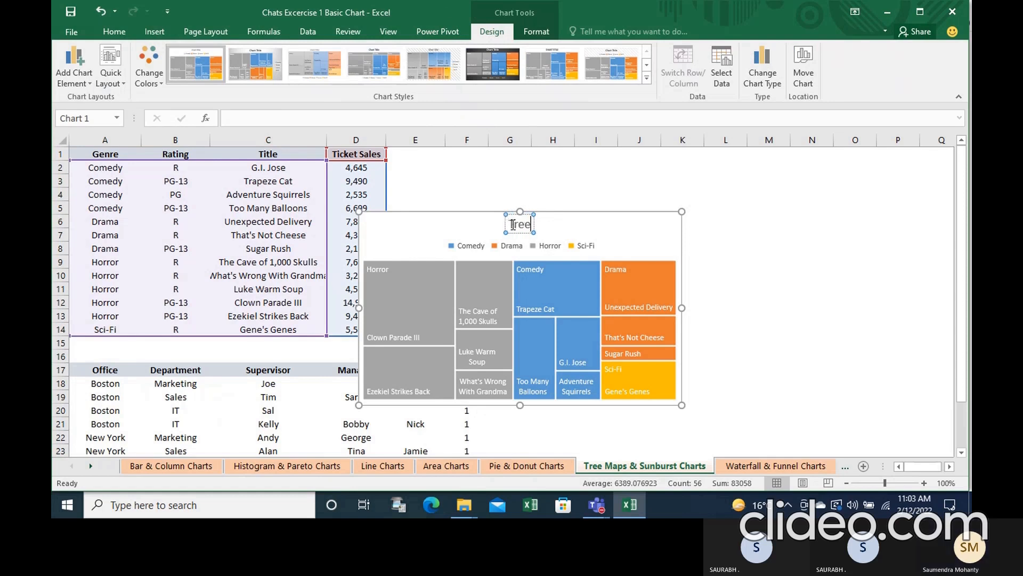
{"action": "type", "text": " Chart"}
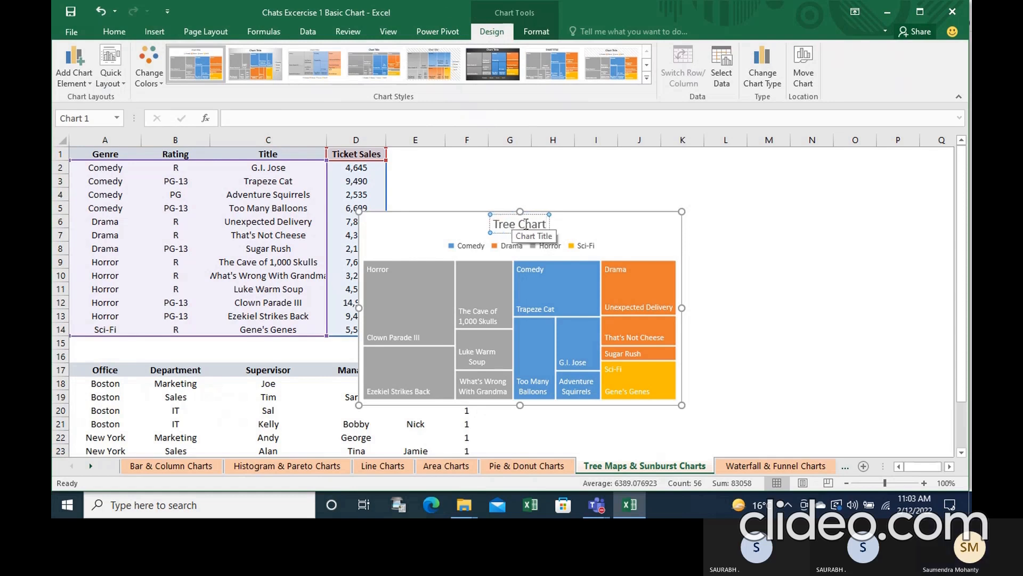
{"action": "left_click", "coordinate": [782, 250]}
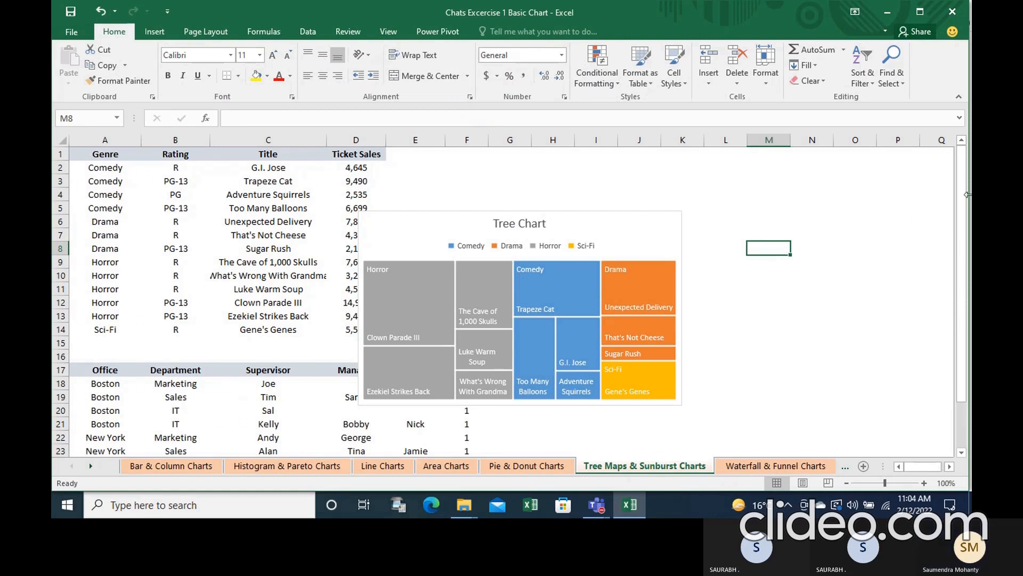
- Move the treemap clear of both data tables, so that it starts around column K near the top of the sheet
{"action": "left_click_drag", "start_coordinate": [965, 340], "coordinate": [959, 421]}
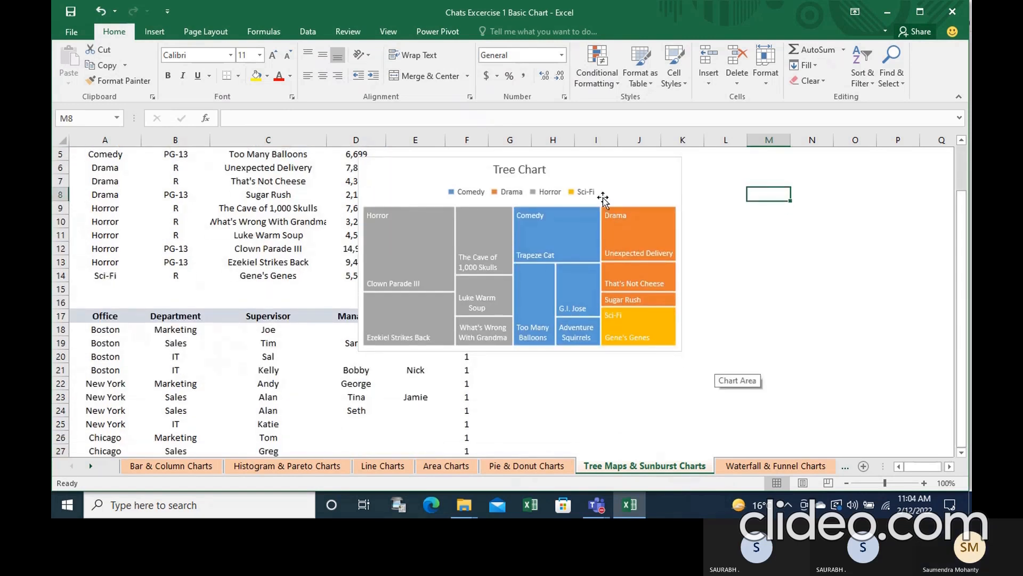
{"action": "left_click", "coordinate": [612, 185]}
{"action": "left_click_drag", "start_coordinate": [611, 184], "coordinate": [913, 158]}
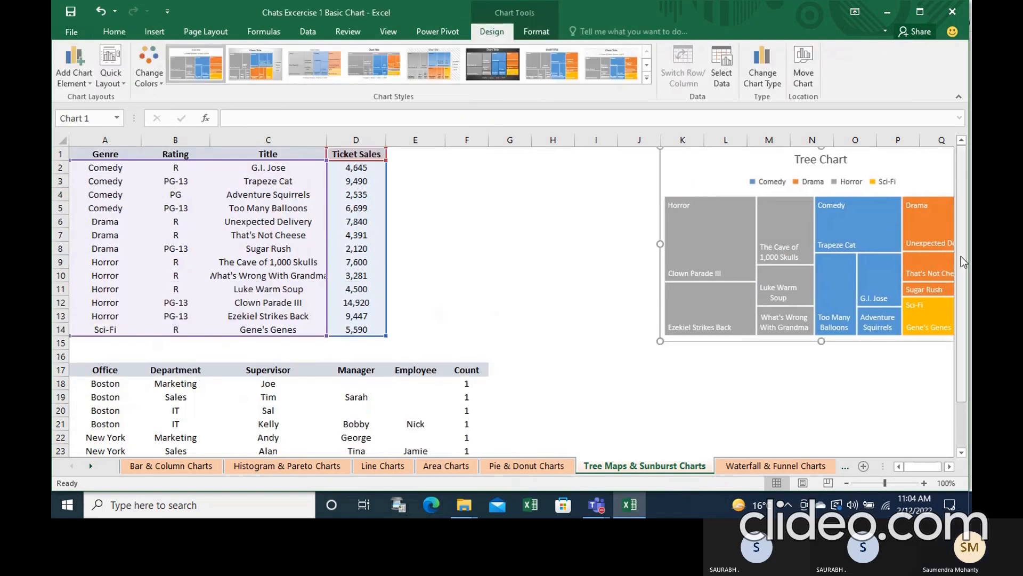
- Insert a sunburst chart of Count by Office, Department, Supervisor, Manager and Employee from A17:F27
{"action": "left_click_drag", "start_coordinate": [963, 260], "coordinate": [962, 369]}
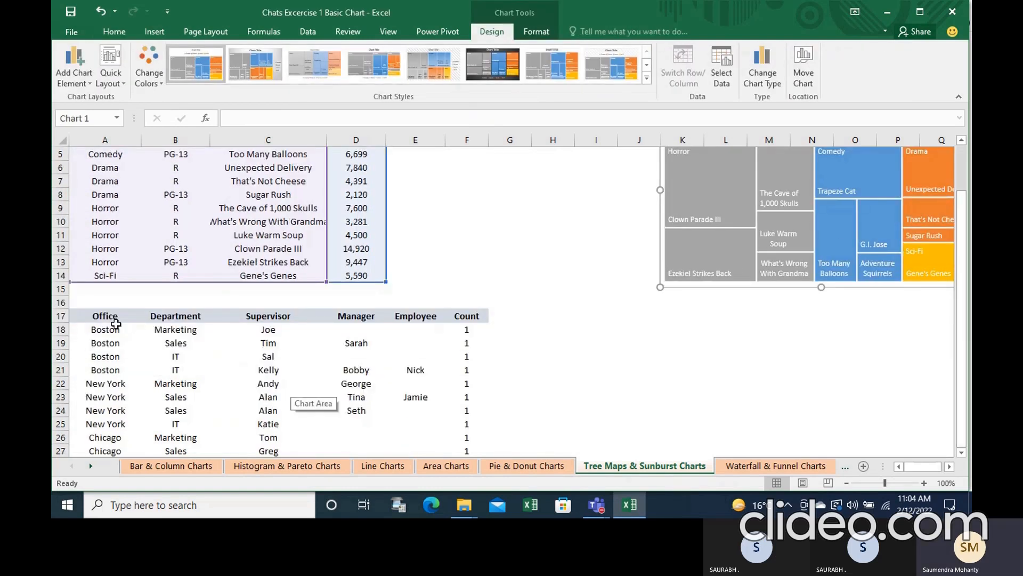
{"action": "left_click_drag", "start_coordinate": [105, 319], "coordinate": [456, 458]}
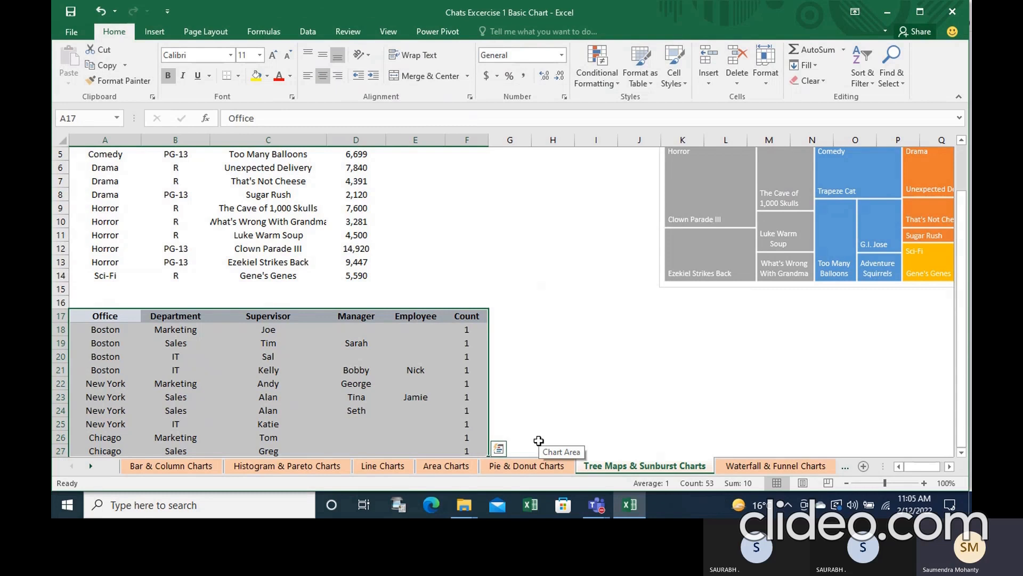
{"action": "left_click", "coordinate": [150, 32]}
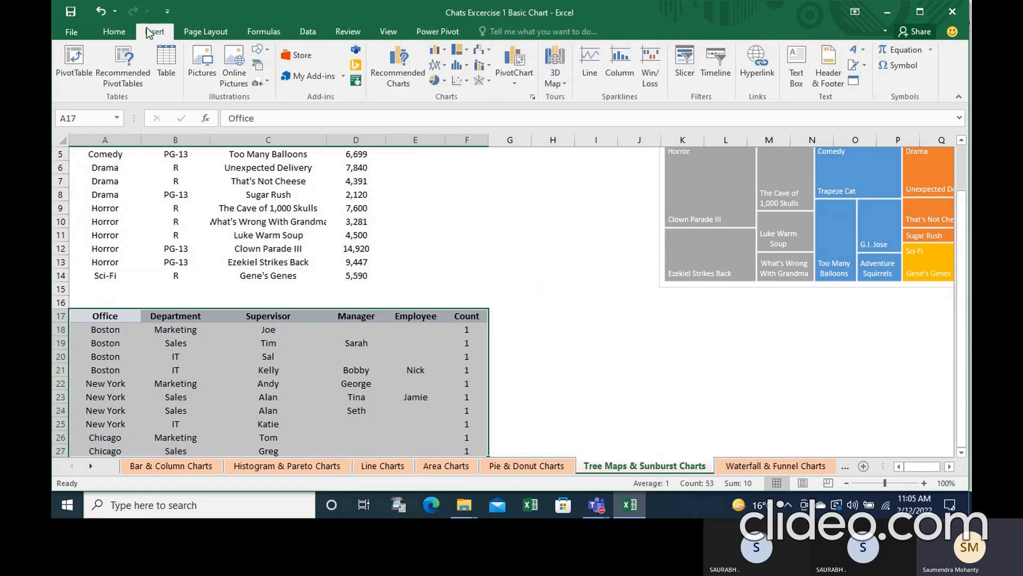
{"action": "left_click", "coordinate": [466, 51]}
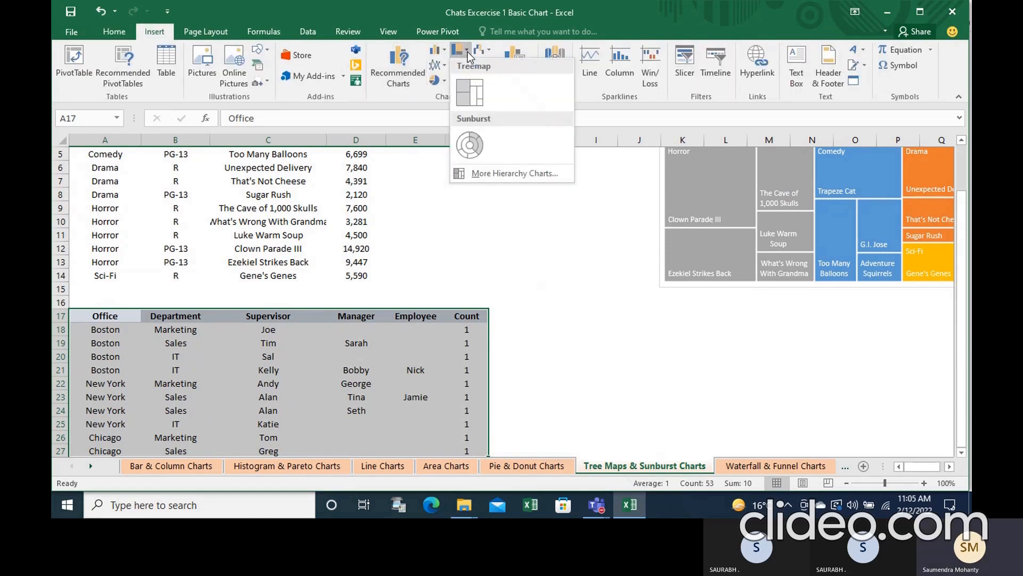
{"action": "left_click", "coordinate": [470, 145]}
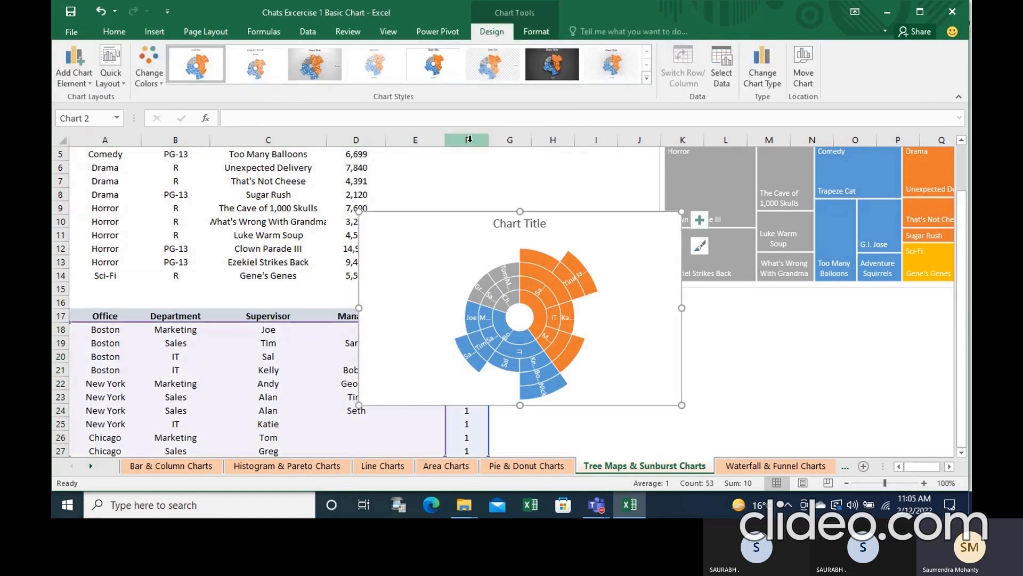
- Title the sunburst chart "Sunburst Chart"
{"action": "left_click", "coordinate": [521, 223]}
{"action": "type", "text": "S"}
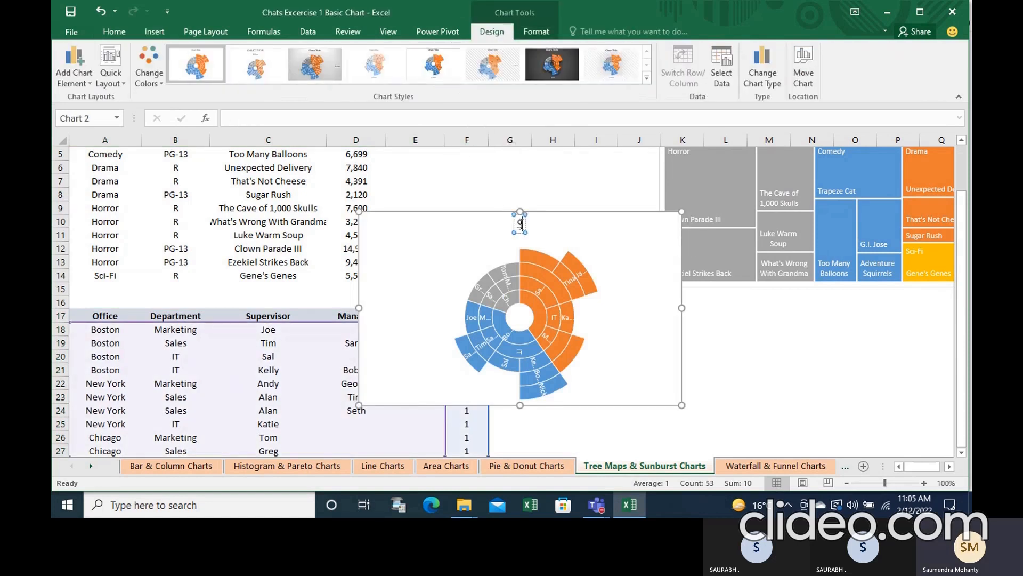
{"action": "type", "text": "unburst"}
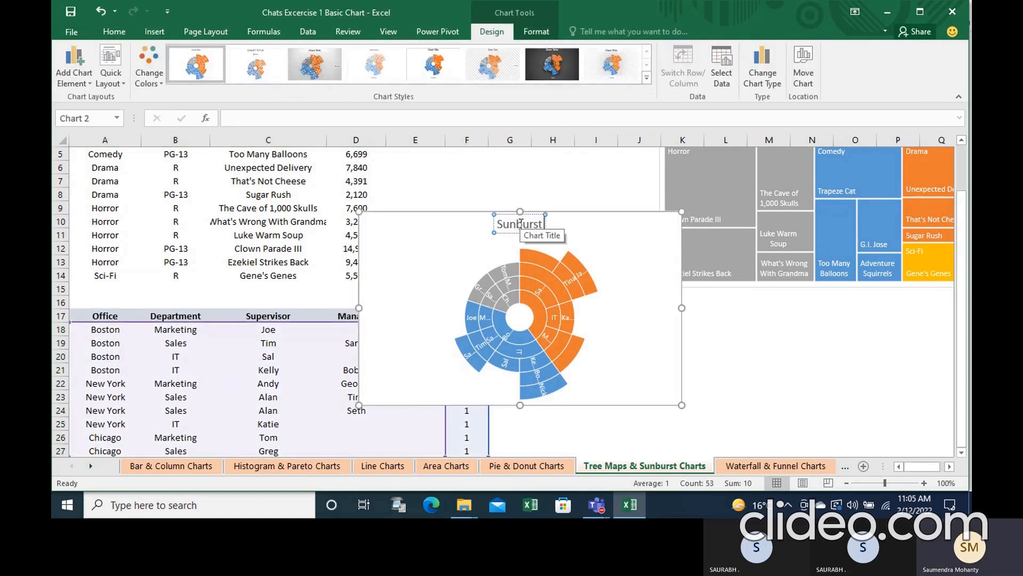
{"action": "type", "text": " Chart"}
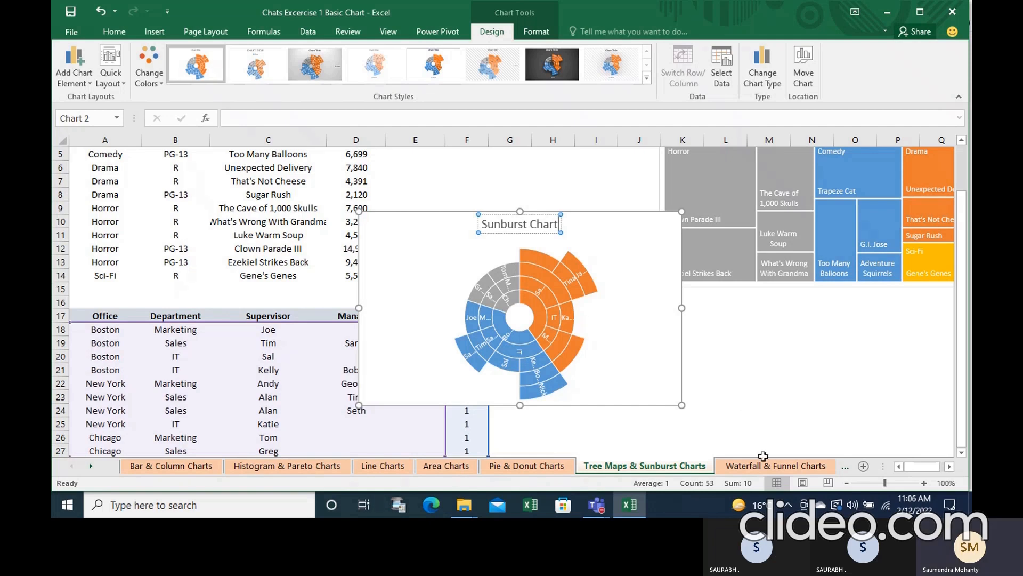
- On the Waterfall & Funnel Charts sheet, insert a waterfall chart of the income statement from A1:B13
{"action": "left_click", "coordinate": [765, 467]}
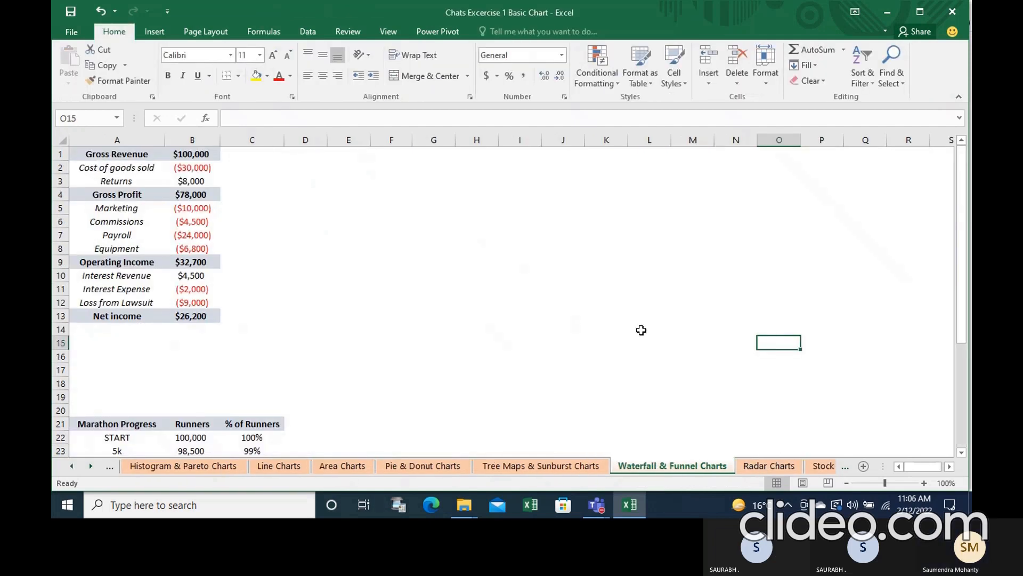
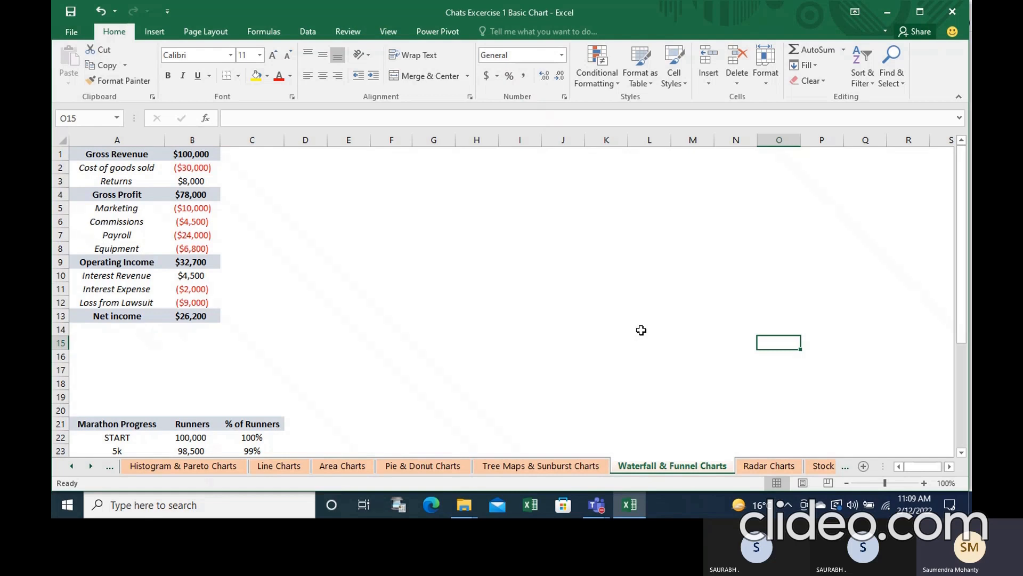
{"action": "left_click", "coordinate": [96, 152]}
{"action": "mouse_move", "coordinate": [96, 152]}
{"action": "left_mouse_down"}
{"action": "mouse_move", "coordinate": [210, 272]}
{"action": "mouse_move", "coordinate": [210, 301]}
{"action": "mouse_move", "coordinate": [186, 315]}
{"action": "left_mouse_up"}
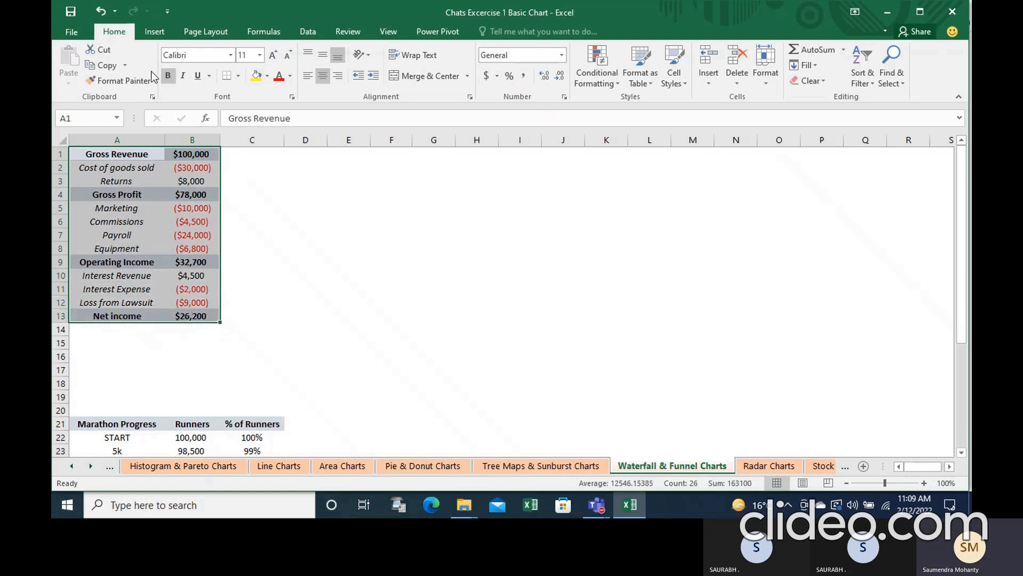
{"action": "left_click", "coordinate": [154, 31]}
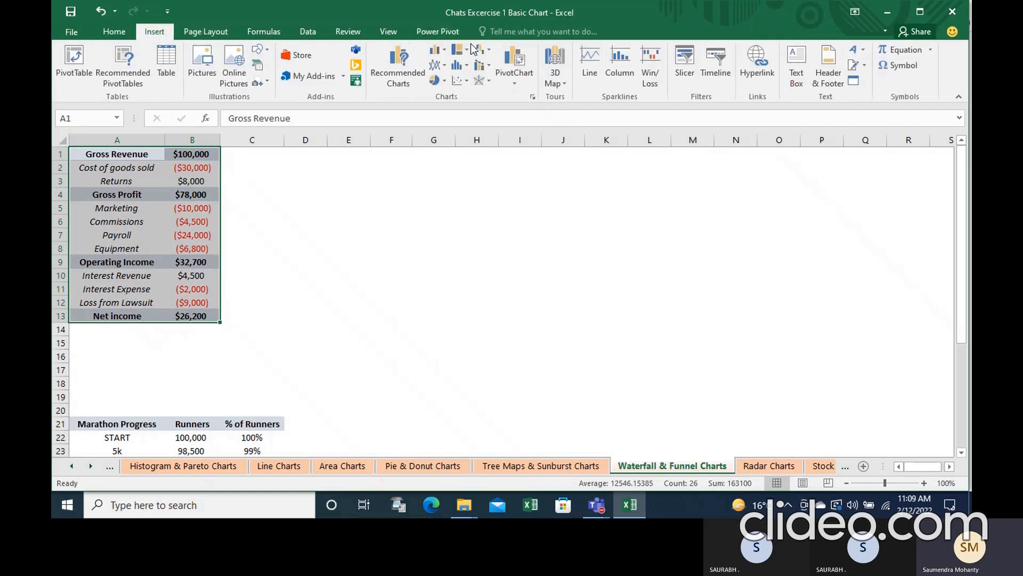
{"action": "left_click", "coordinate": [486, 49]}
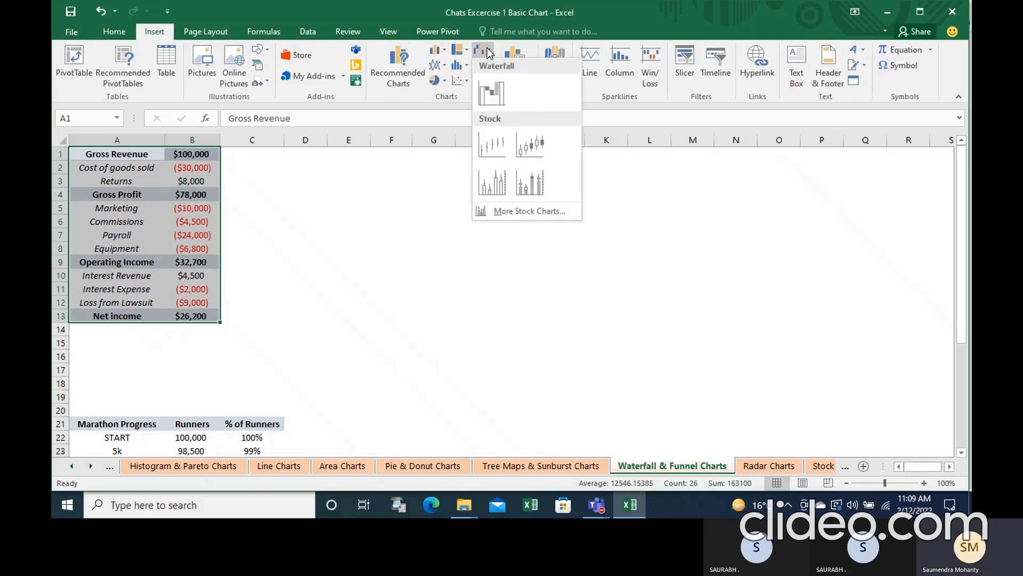
{"action": "left_click", "coordinate": [492, 92]}
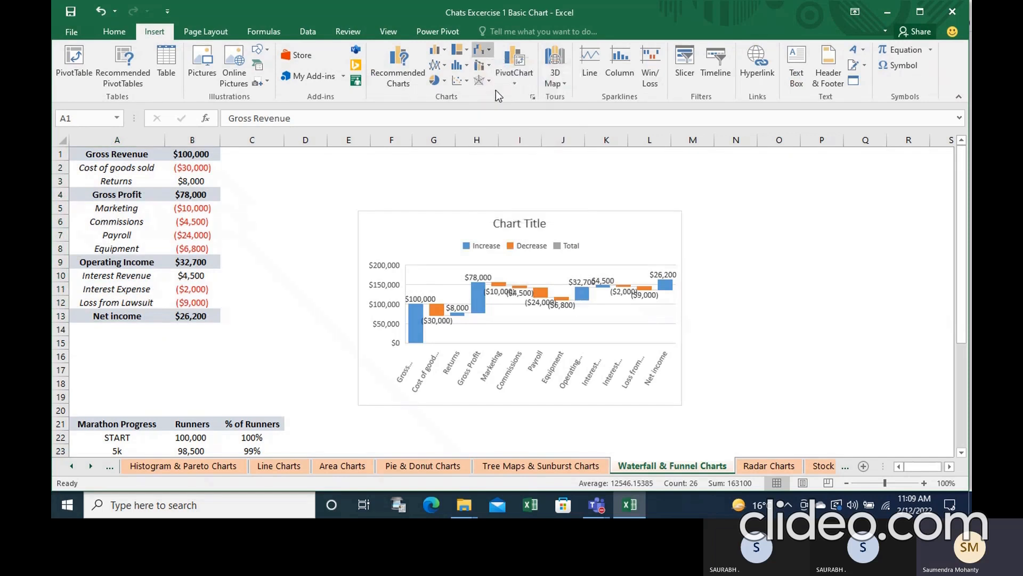
- Title the income statement's waterfall chart "Waterfall Chart P&L"
{"action": "left_click", "coordinate": [521, 224]}
{"action": "type", "text": "Wat"}
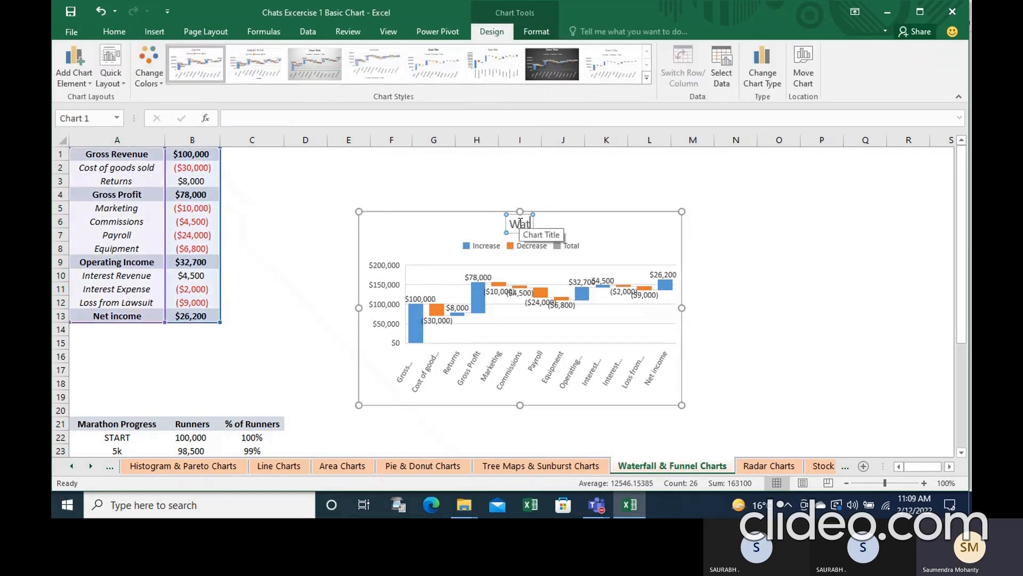
{"action": "type", "text": "erfall Chart"}
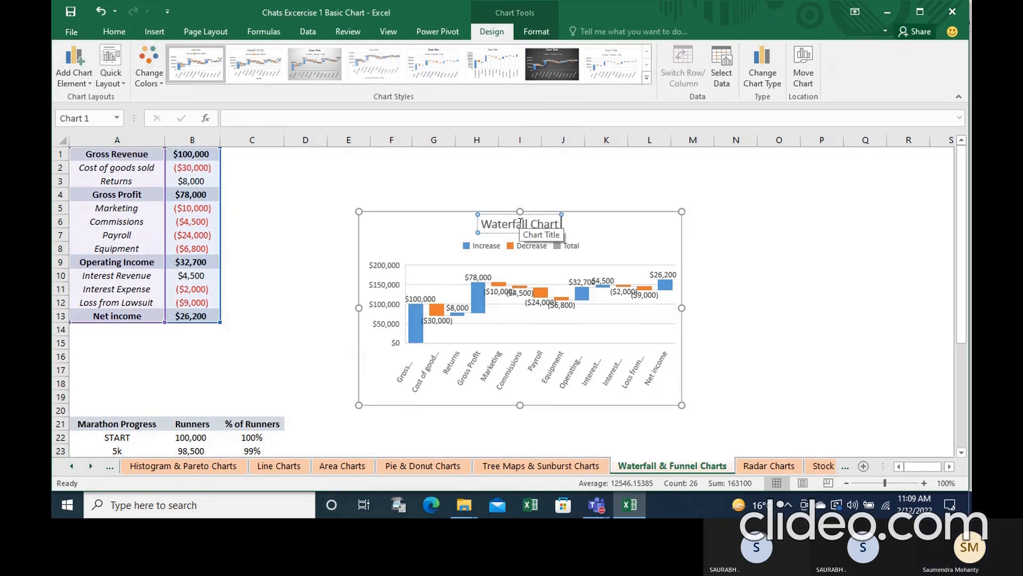
{"action": "type", "text": " P&L"}
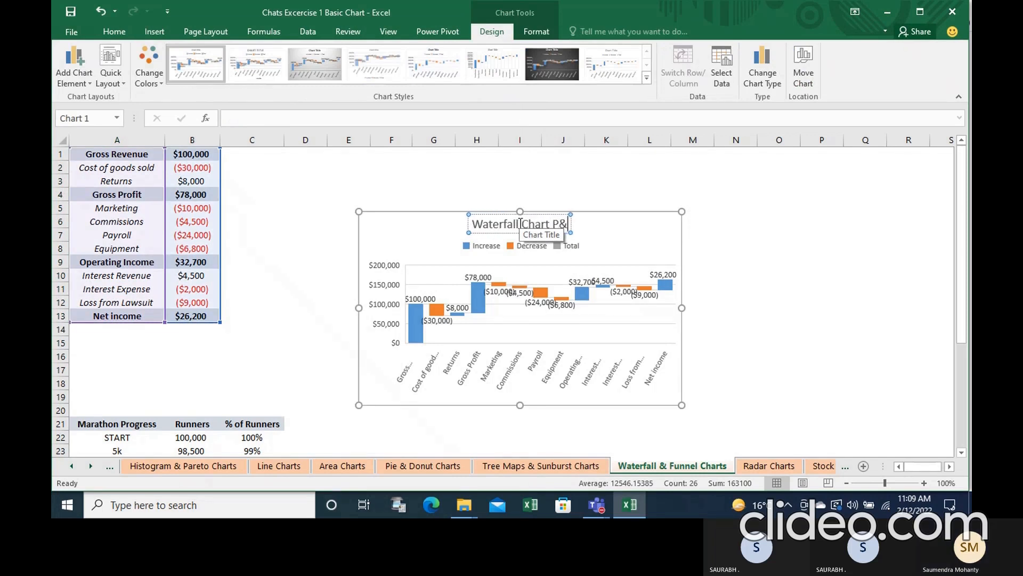
{"action": "left_click", "coordinate": [729, 281]}
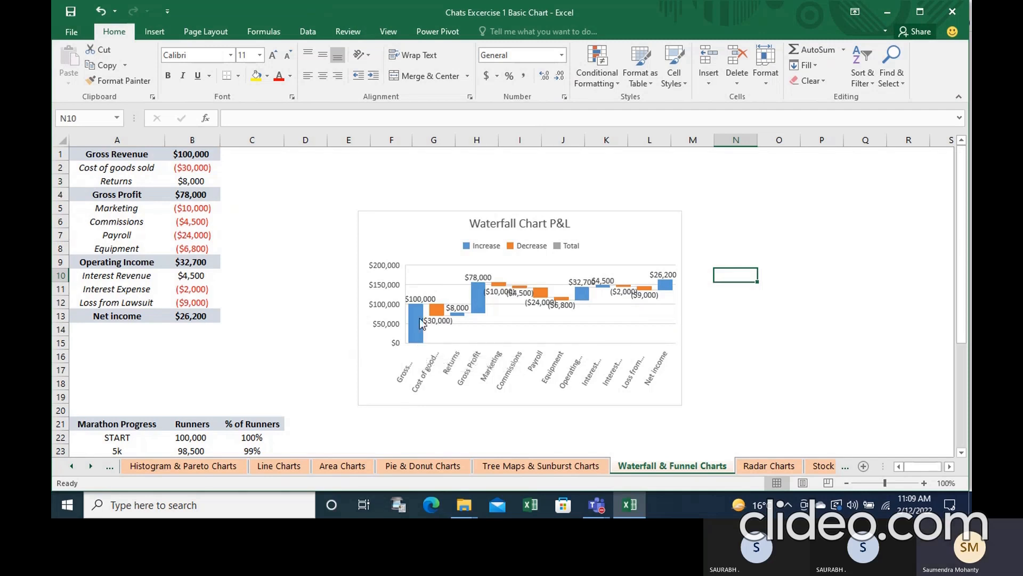
{"action": "mouse_move", "coordinate": [420, 313]}
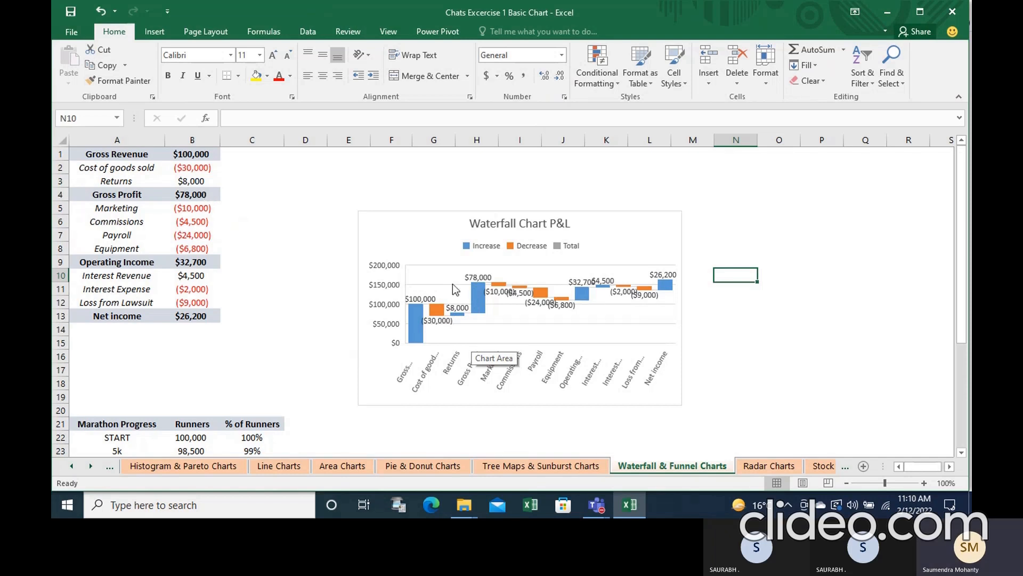
{"action": "mouse_move", "coordinate": [507, 290]}
{"action": "mouse_move", "coordinate": [611, 286]}
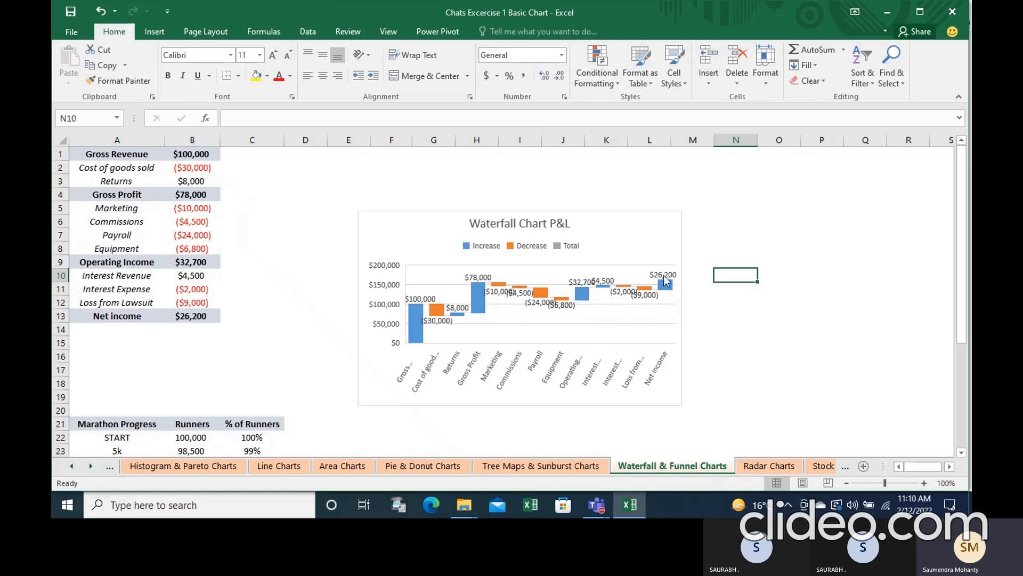
- Insert a second waterfall chart from the Marathon Progress table in A21:C27
{"action": "mouse_move", "coordinate": [664, 275]}
{"action": "scroll", "coordinate": [961, 452], "scroll_direction": "down", "scroll_amount": 3}
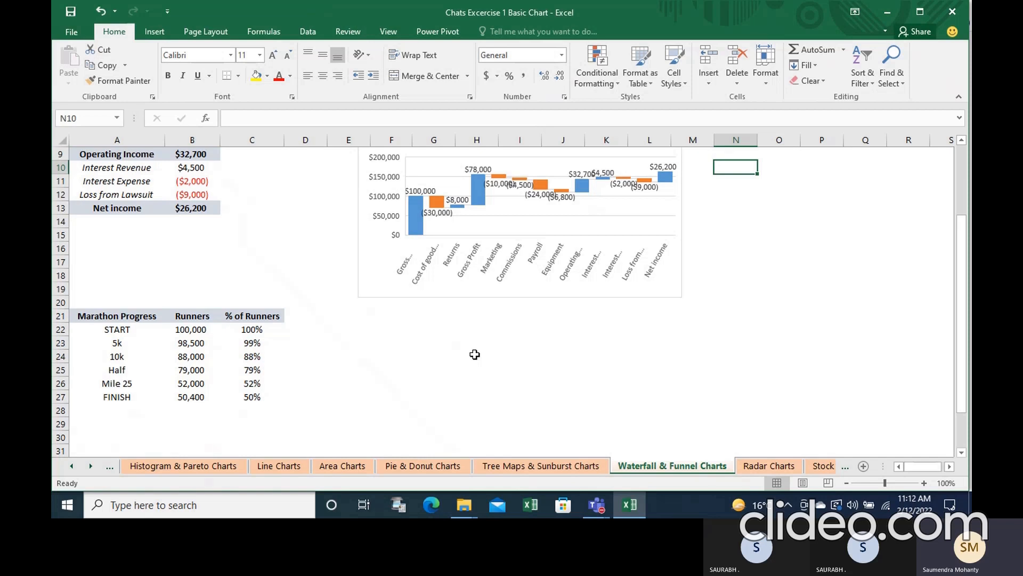
{"action": "left_click", "coordinate": [103, 314]}
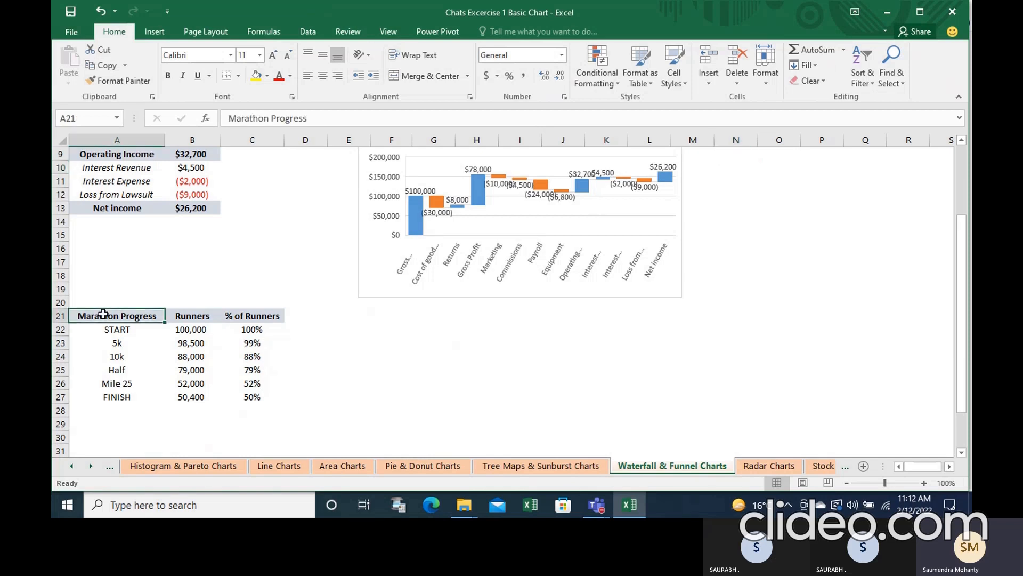
{"action": "left_click_drag", "start_coordinate": [103, 315], "coordinate": [242, 389]}
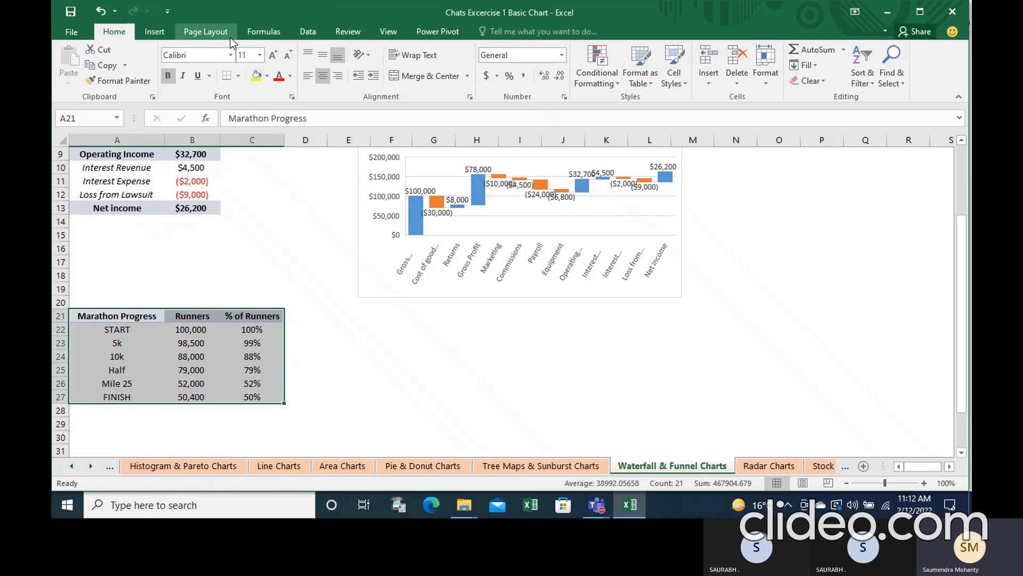
{"action": "left_click", "coordinate": [156, 32]}
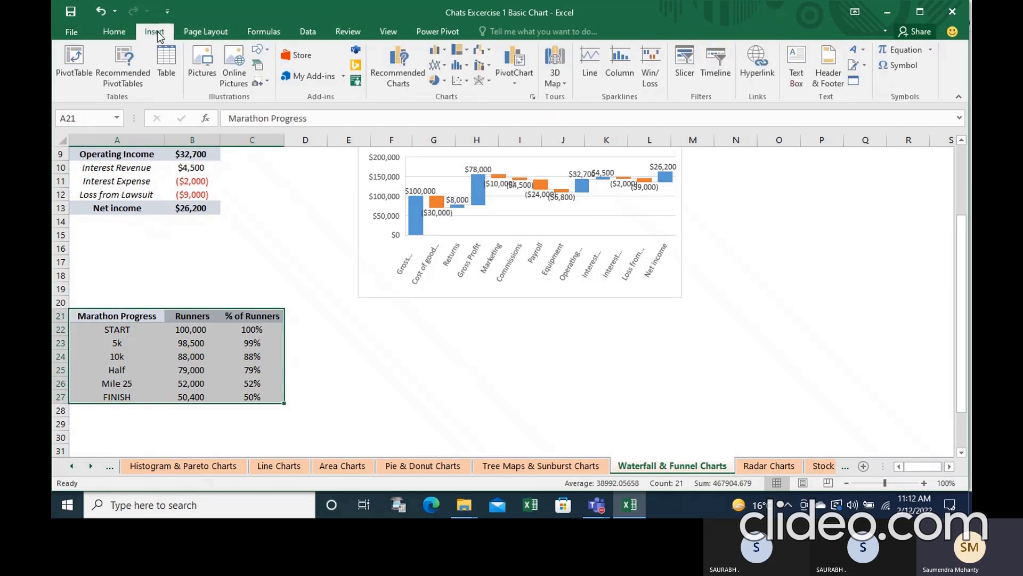
{"action": "left_click", "coordinate": [486, 51]}
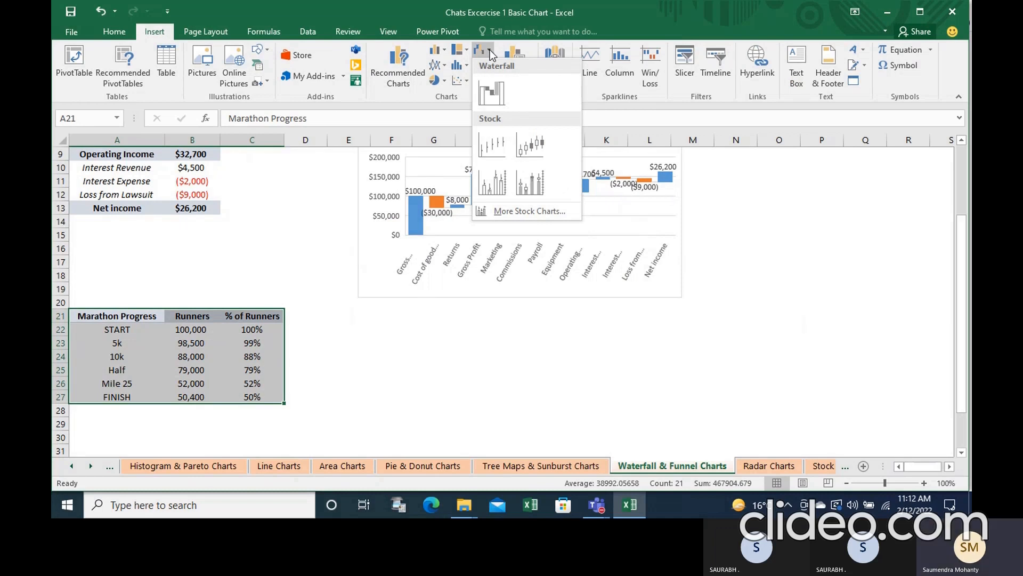
{"action": "left_click", "coordinate": [497, 87]}
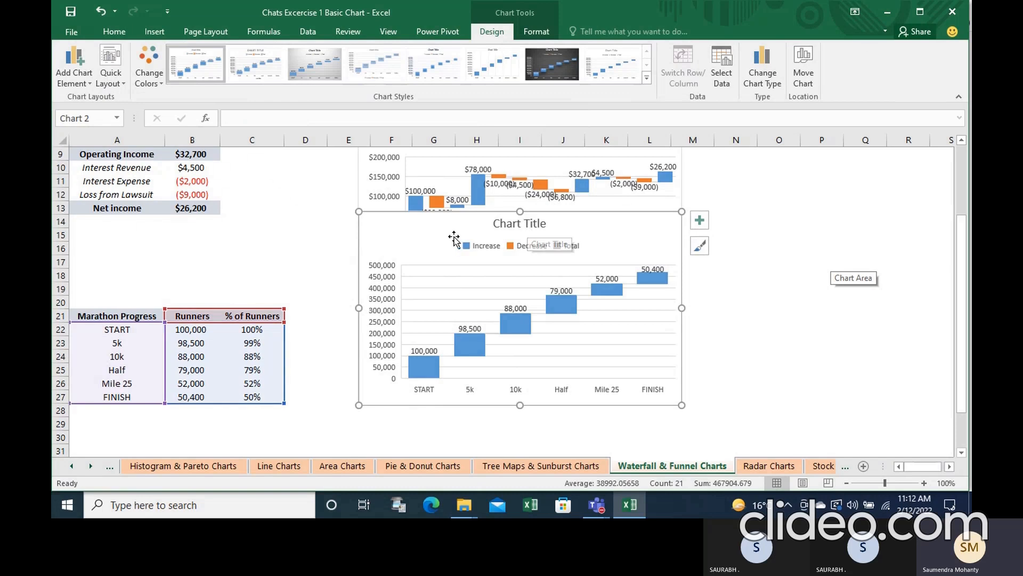
- Title the Marathon Progress waterfall chart "Water fall"
{"action": "left_click", "coordinate": [507, 221]}
{"action": "type", "text": "Wa"}
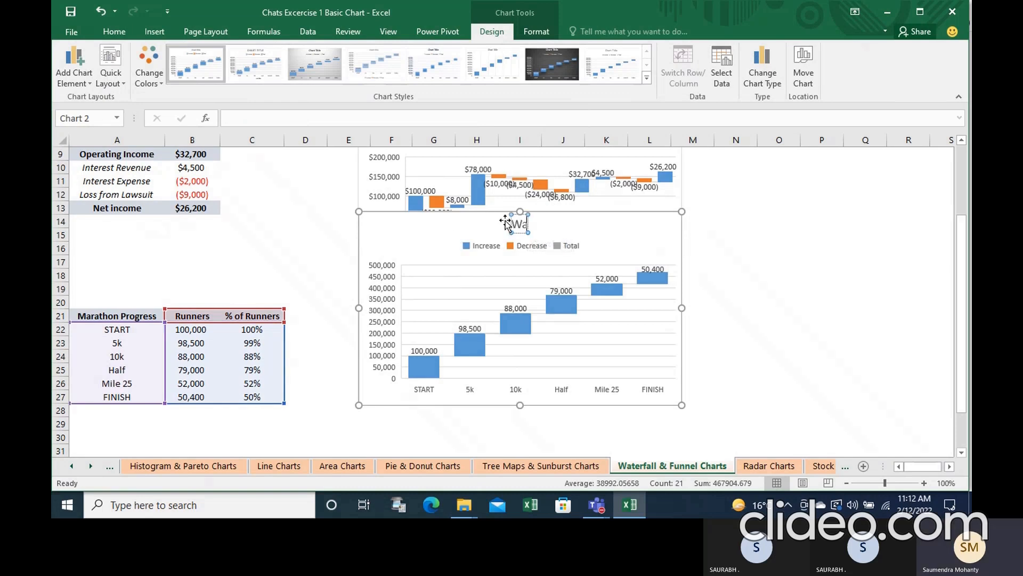
{"action": "type", "text": "ter fa"}
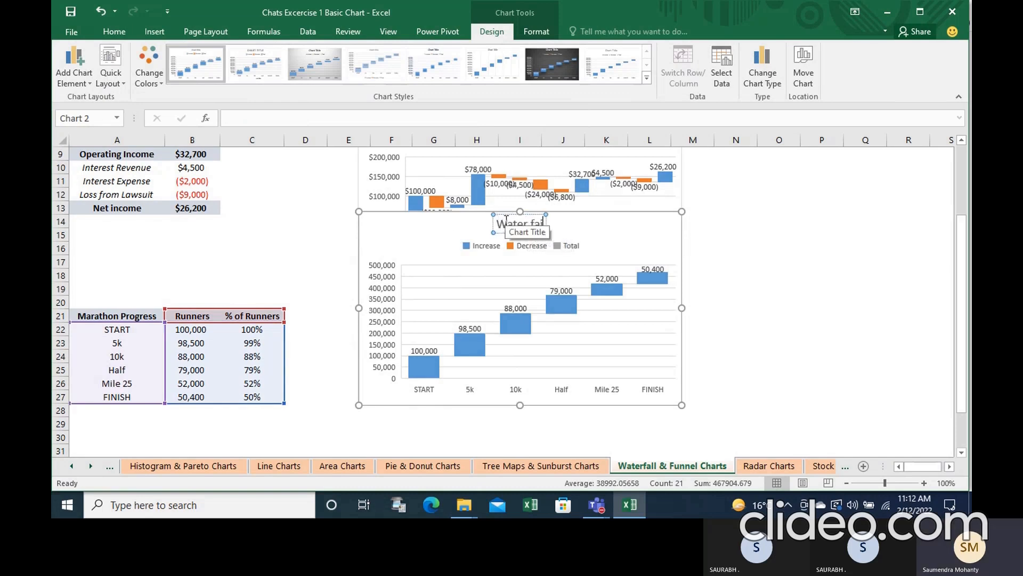
{"action": "key", "text": "BackSpace"}
{"action": "type", "text": "all"}
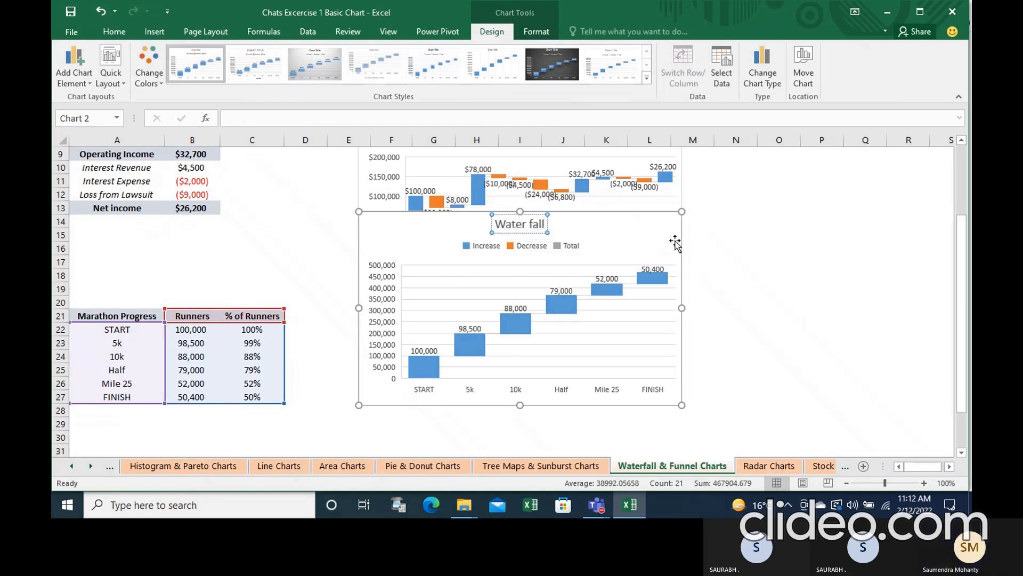
- Deselect the Marathon Progress waterfall chart and open the Radar Charts sheet
{"action": "left_click", "coordinate": [763, 253]}
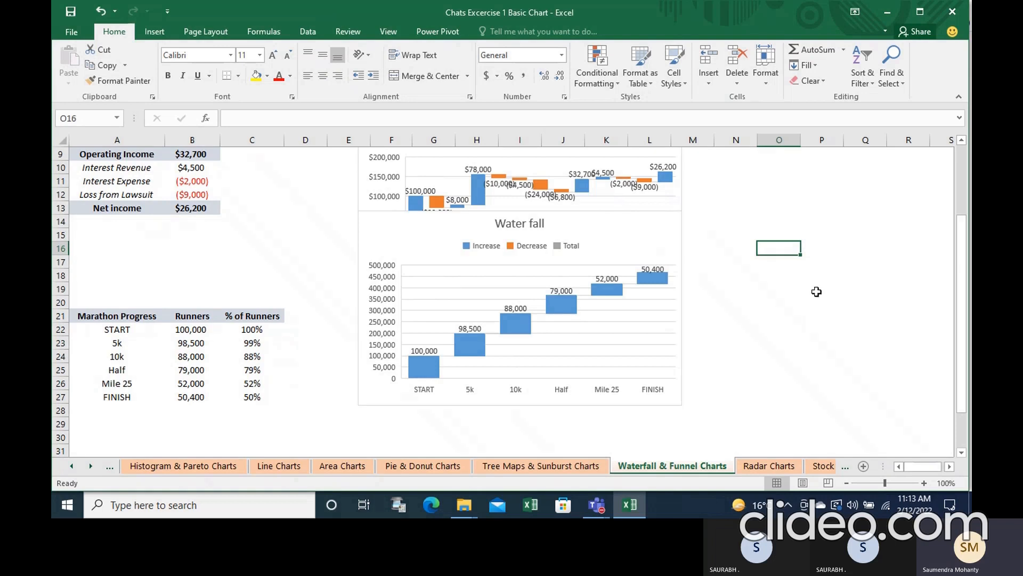
{"action": "left_click", "coordinate": [794, 465]}
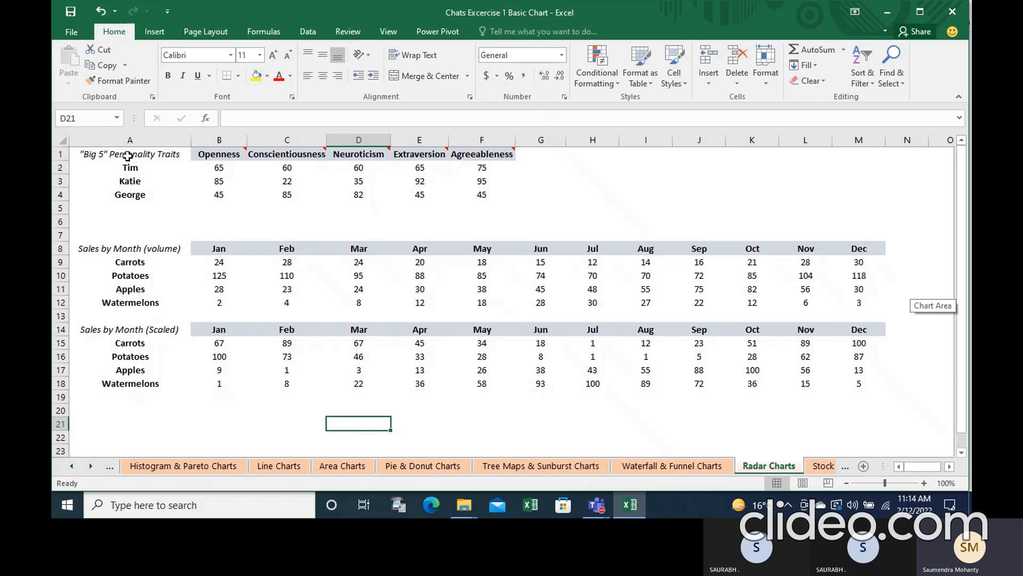
- Insert a 3-D surface chart from the "Big 5" Personality Traits table in A1:F4
{"action": "left_click_drag", "start_coordinate": [128, 155], "coordinate": [481, 190]}
{"action": "left_click", "coordinate": [159, 33]}
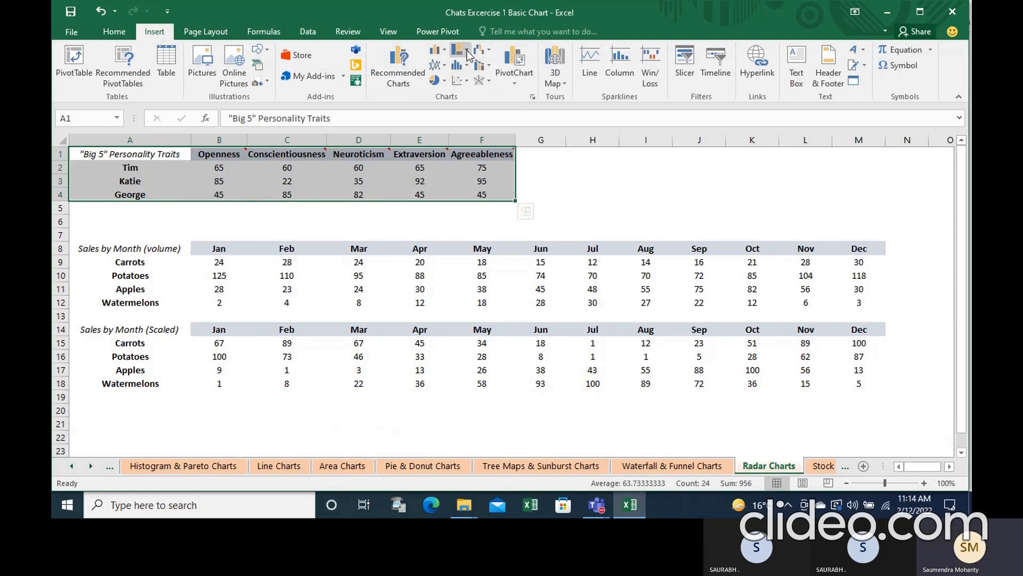
{"action": "left_click", "coordinate": [467, 51]}
{"action": "left_click", "coordinate": [642, 178]}
{"action": "left_click", "coordinate": [490, 80]}
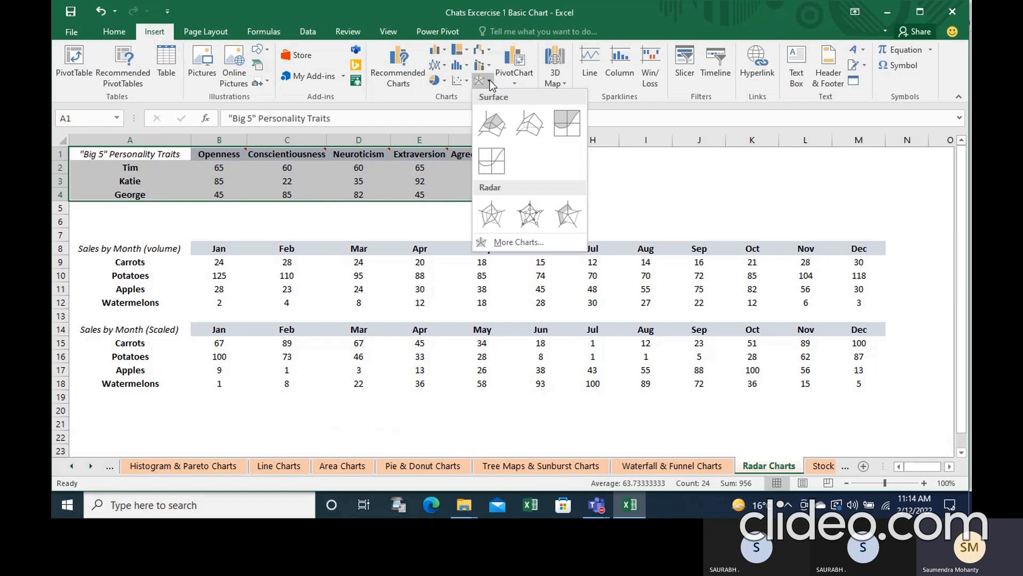
{"action": "left_click", "coordinate": [489, 131]}
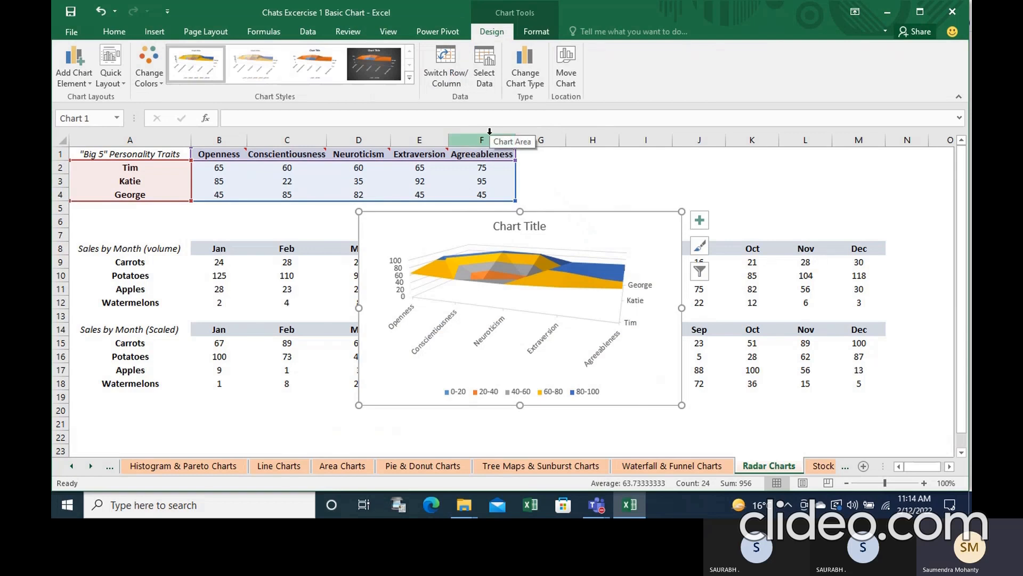
- Title the personality traits surface chart "Radar"
{"action": "left_click", "coordinate": [523, 225]}
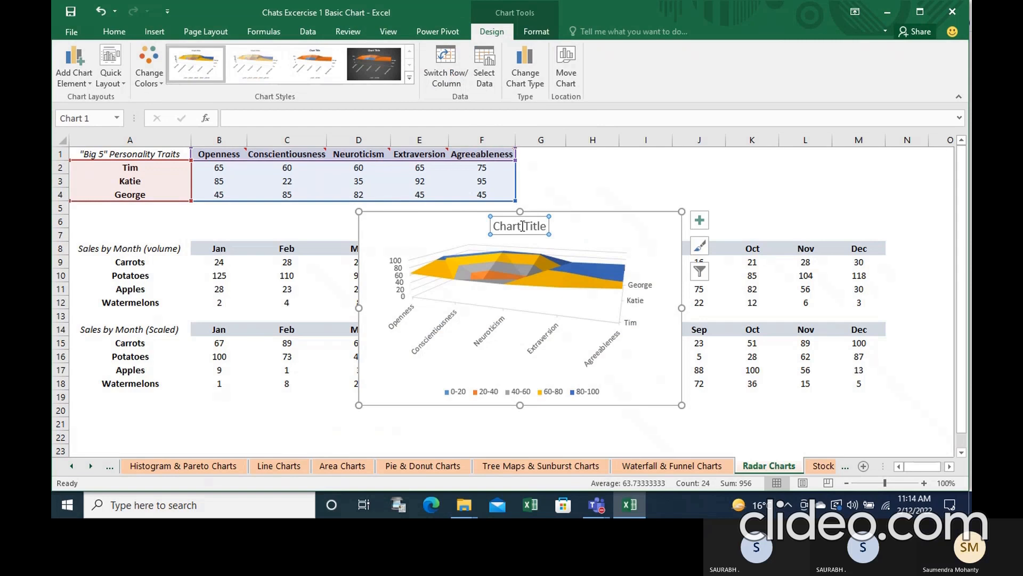
{"action": "type", "text": "Rada"}
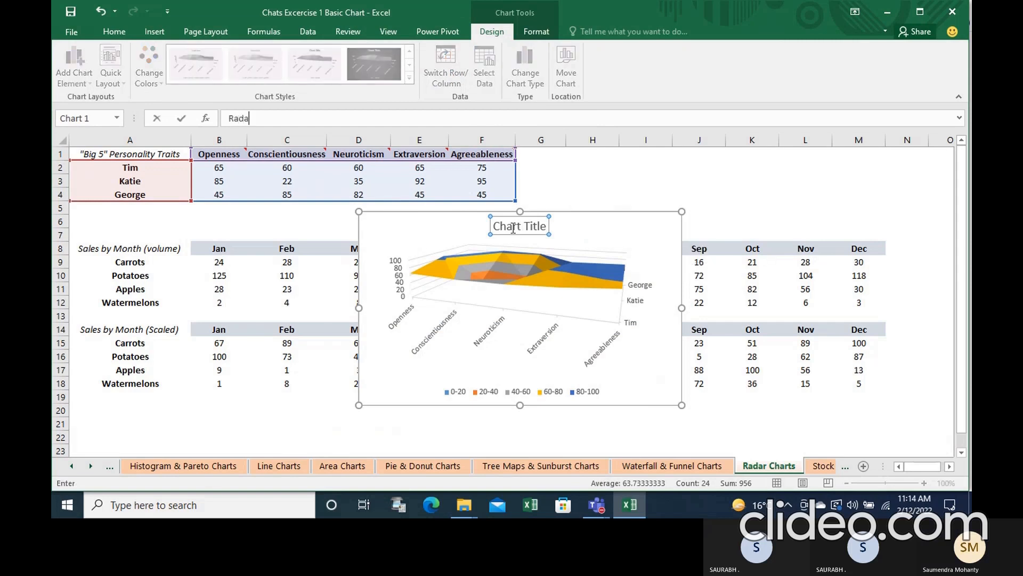
{"action": "key", "text": "Return"}
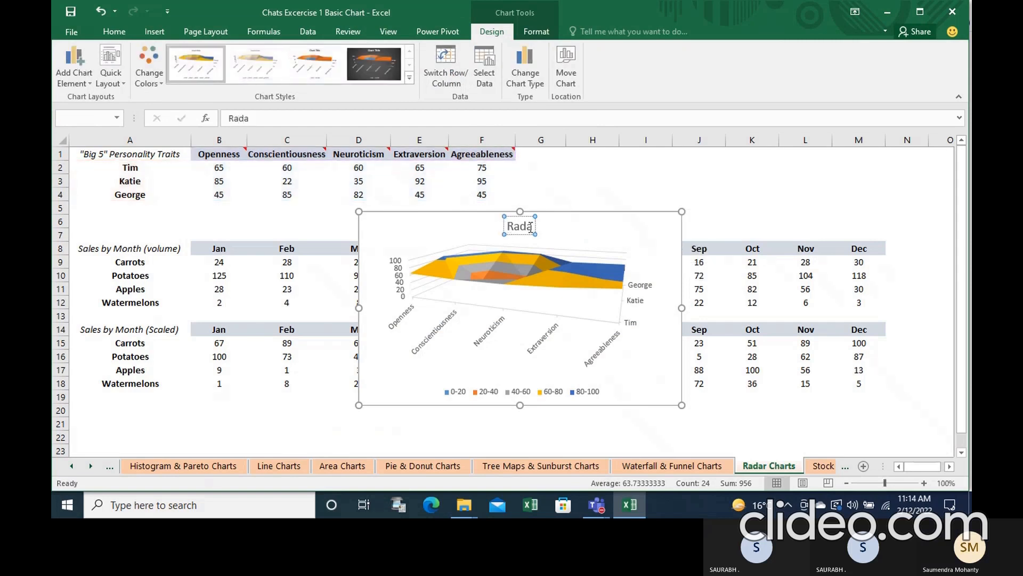
{"action": "left_click", "coordinate": [533, 219]}
{"action": "type", "text": "r"}
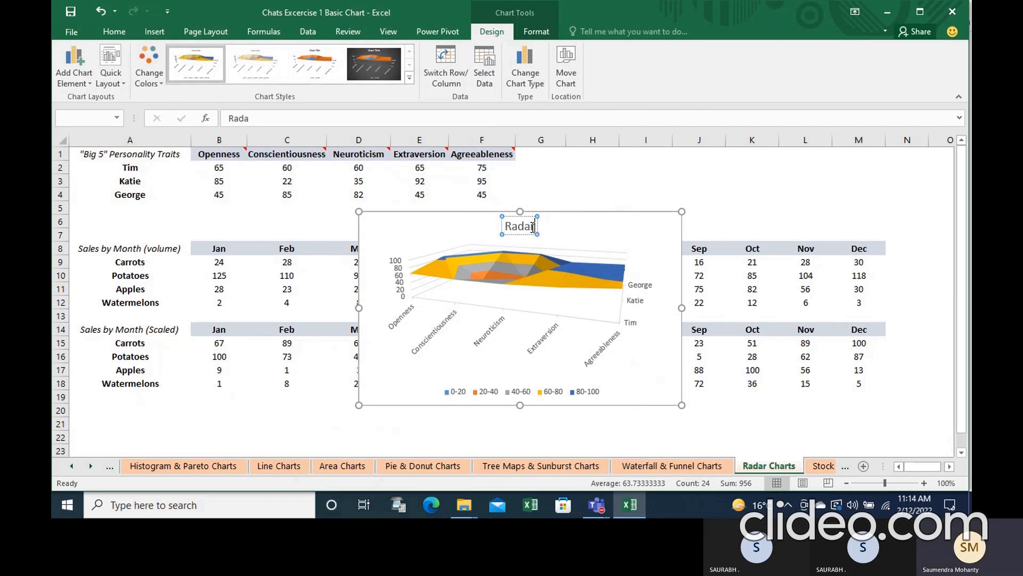
{"action": "left_click", "coordinate": [702, 200]}
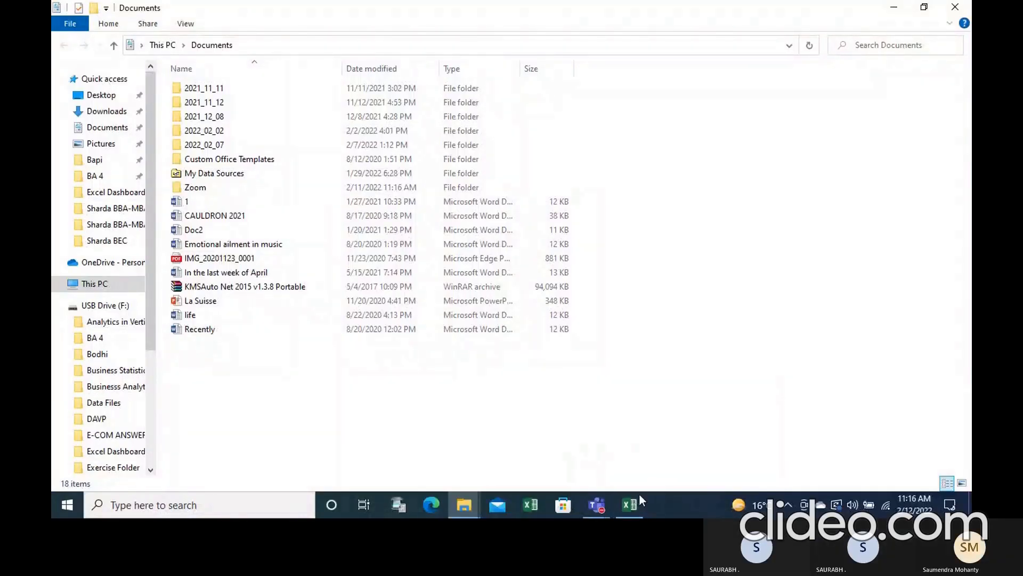
- Switch back to the Excel workbook and delete the surface chart from the Radar Charts sheet
{"action": "left_click", "coordinate": [630, 507]}
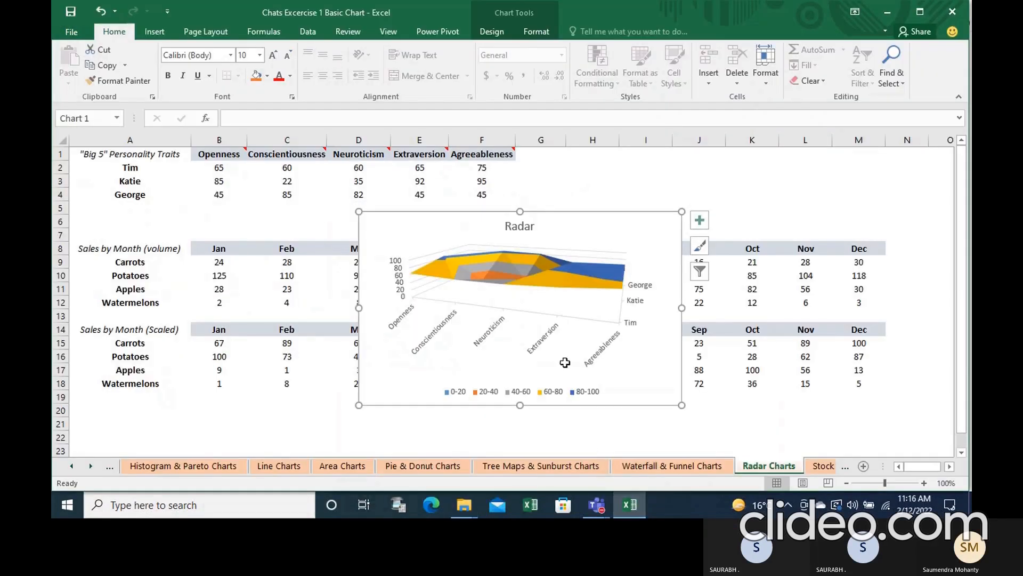
{"action": "left_click", "coordinate": [554, 301]}
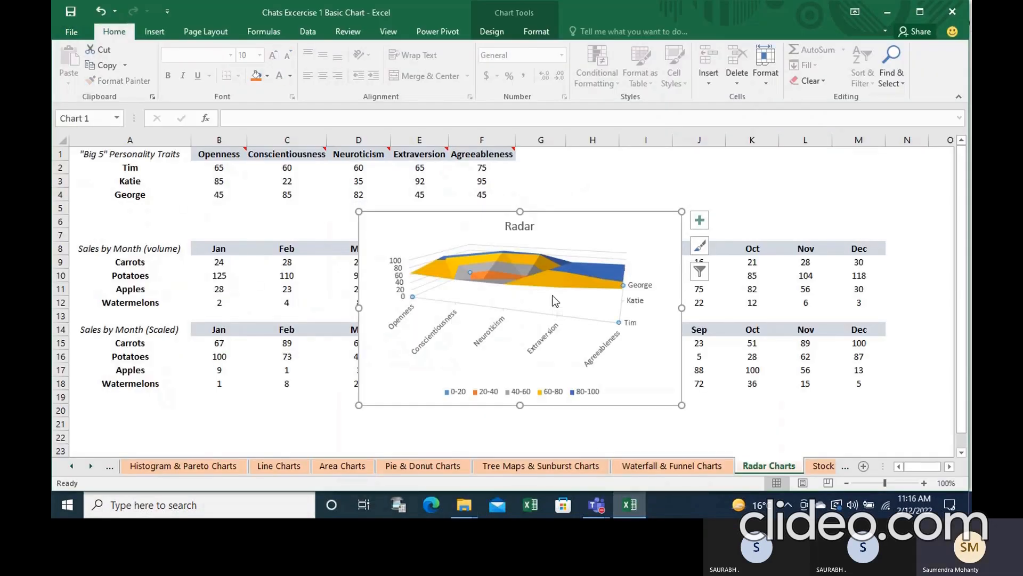
{"action": "left_click", "coordinate": [459, 240]}
{"action": "key", "text": "Delete"}
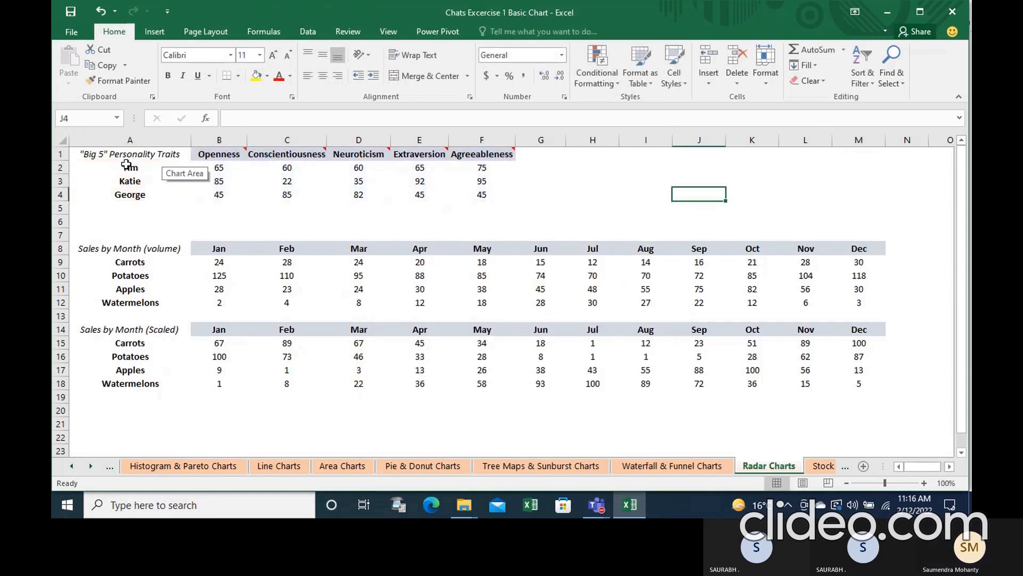
- Insert a plain radar chart from the "Big 5" Personality Traits range A1:F5
{"action": "left_click_drag", "start_coordinate": [172, 154], "coordinate": [470, 208]}
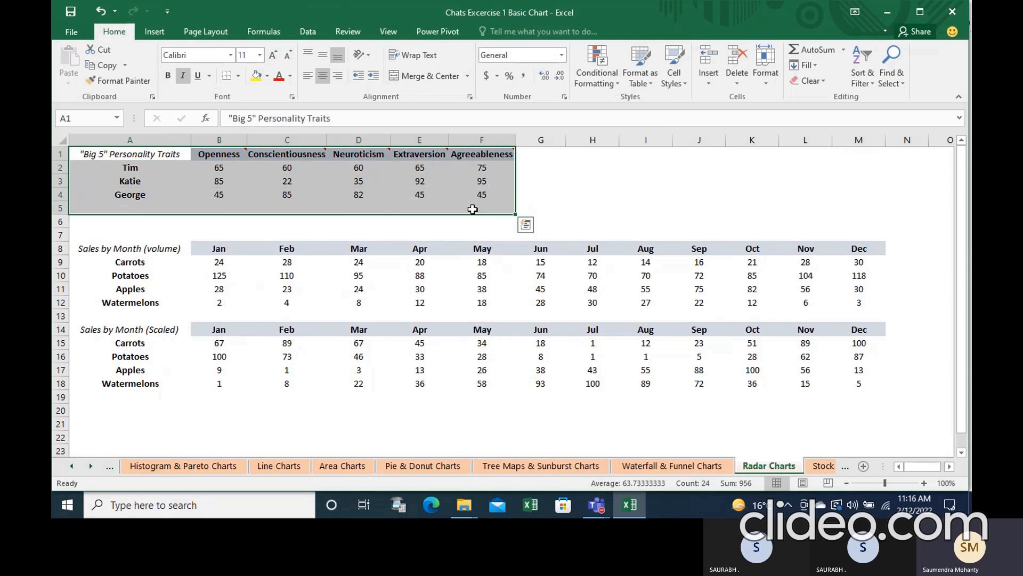
{"action": "left_click", "coordinate": [154, 35]}
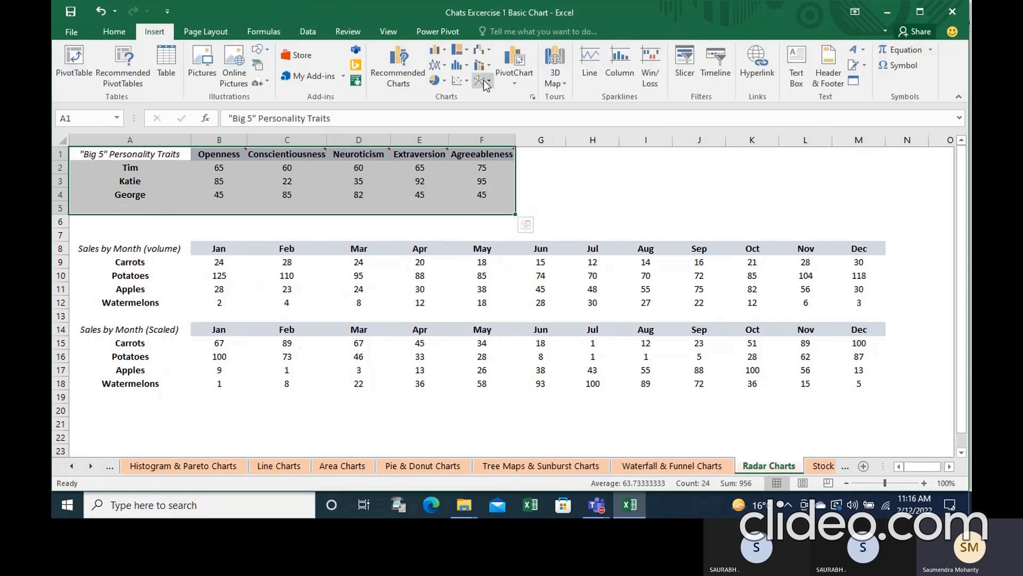
{"action": "left_click", "coordinate": [489, 80]}
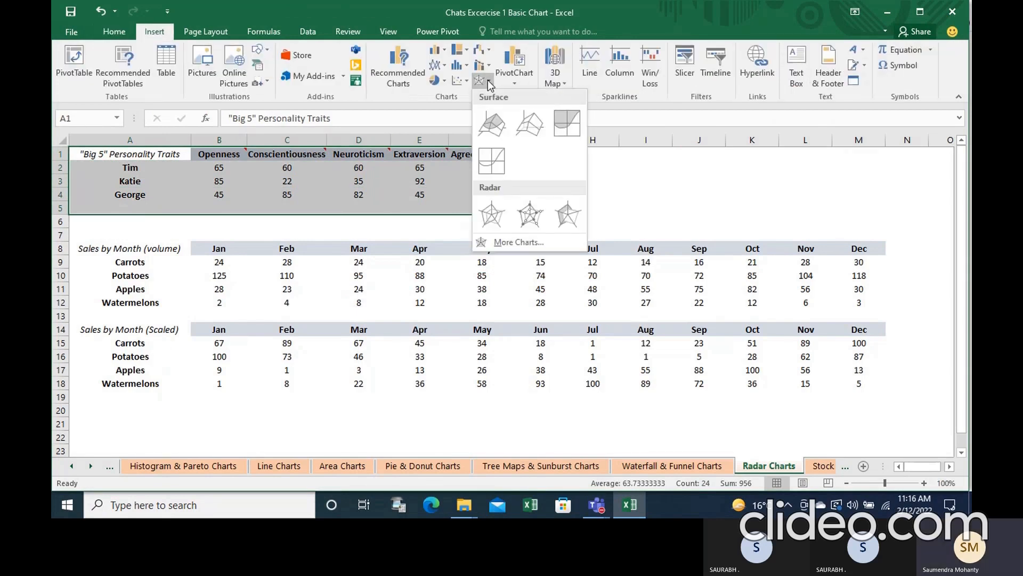
{"action": "left_click", "coordinate": [489, 215]}
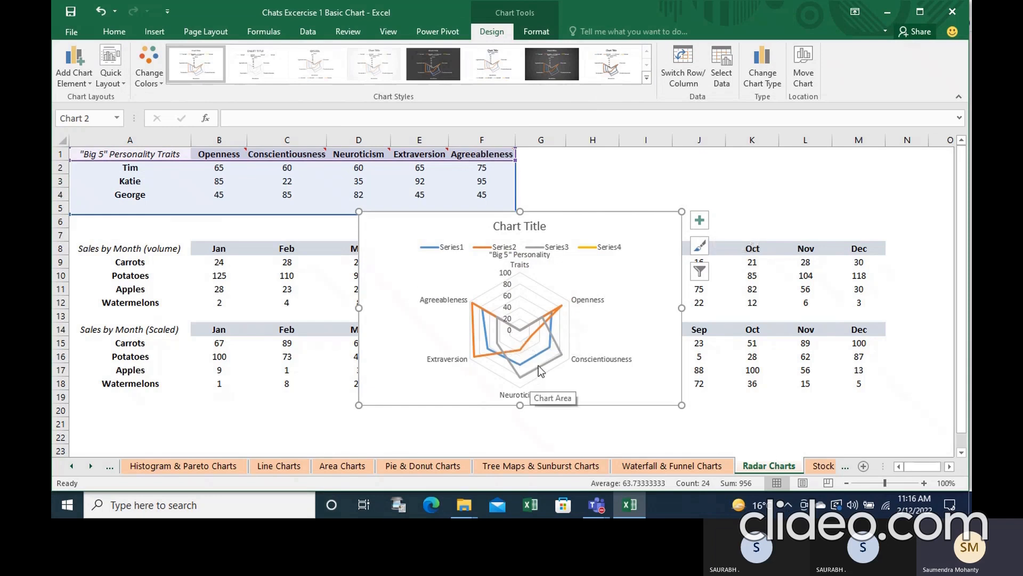
{"action": "mouse_move", "coordinate": [481, 350]}
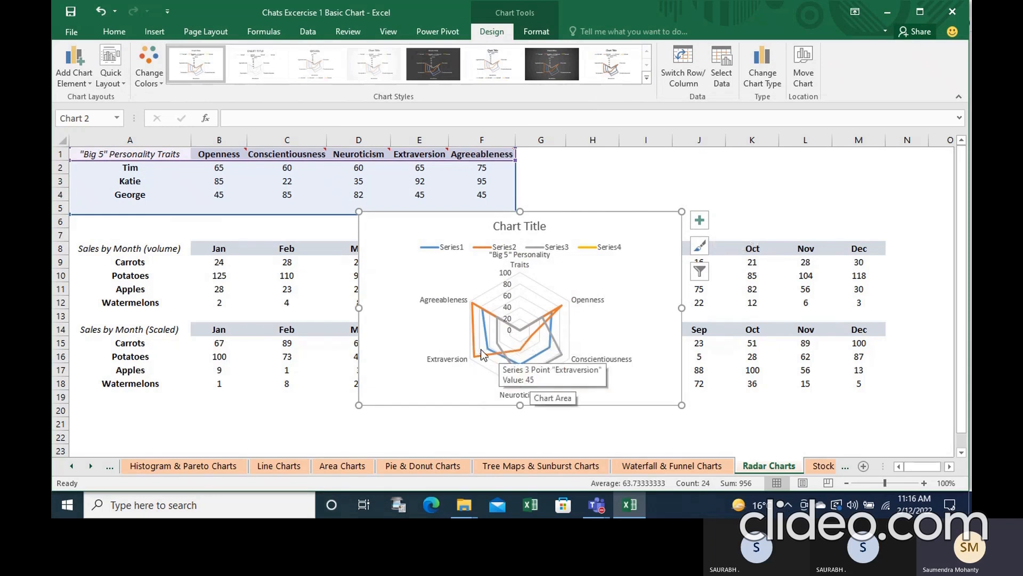
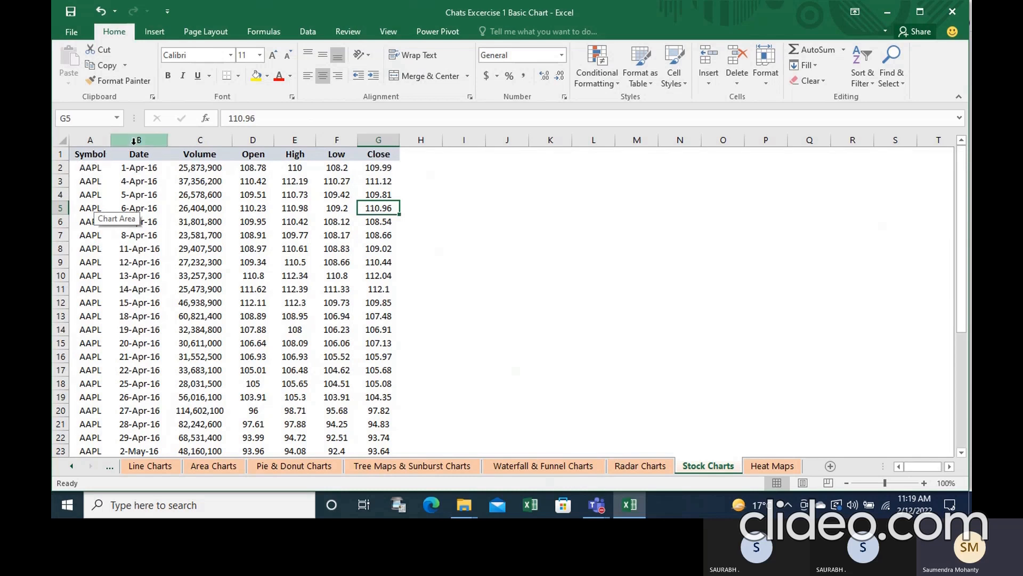
- On the Stock Charts sheet, insert a Volume-Open-High-Low-Close stock chart from columns B to G, Date through Close
{"action": "left_click_drag", "start_coordinate": [134, 141], "coordinate": [379, 142]}
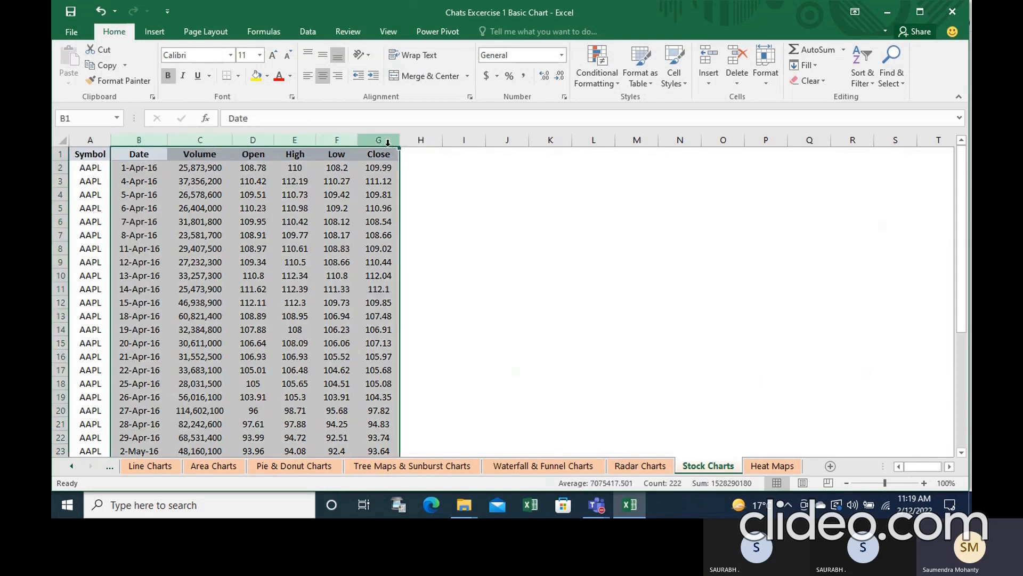
{"action": "left_click", "coordinate": [162, 30]}
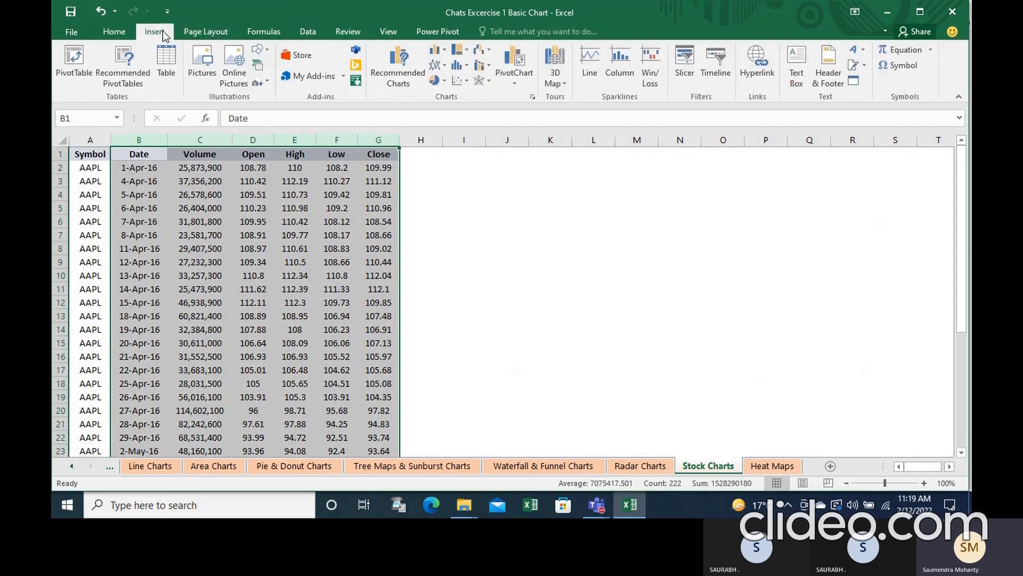
{"action": "left_click", "coordinate": [490, 79]}
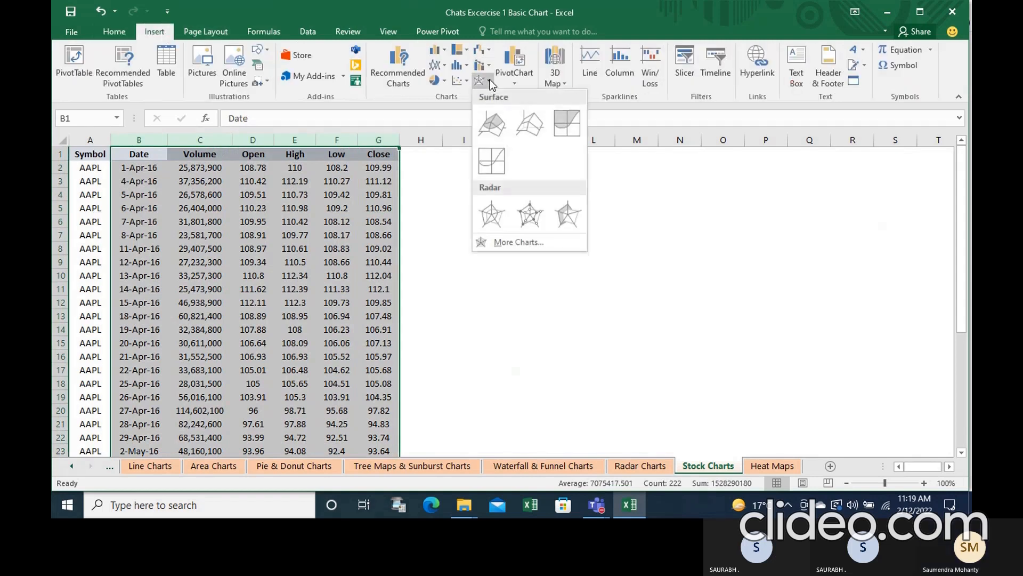
{"action": "left_click", "coordinate": [491, 47]}
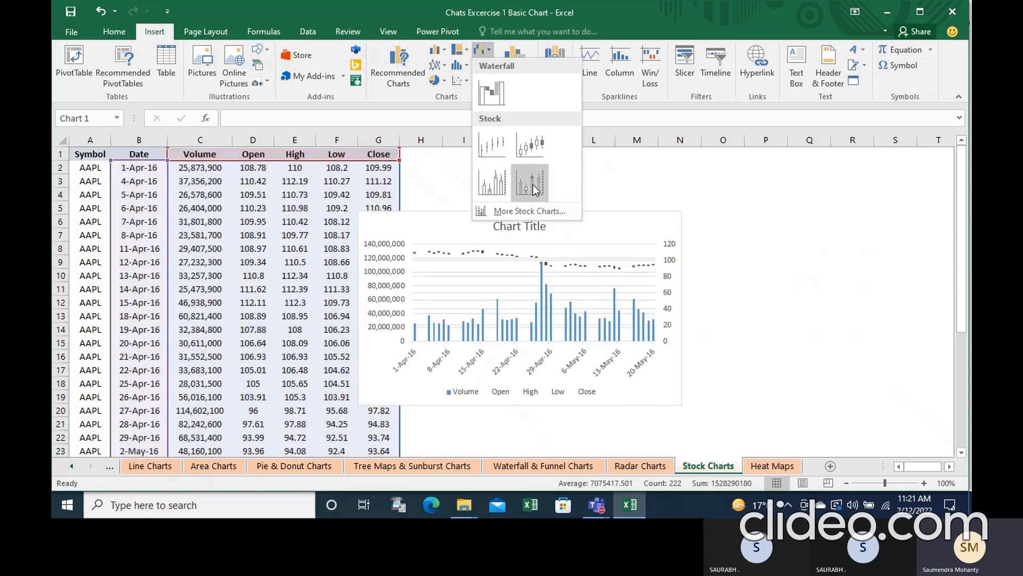
{"action": "left_click", "coordinate": [496, 186]}
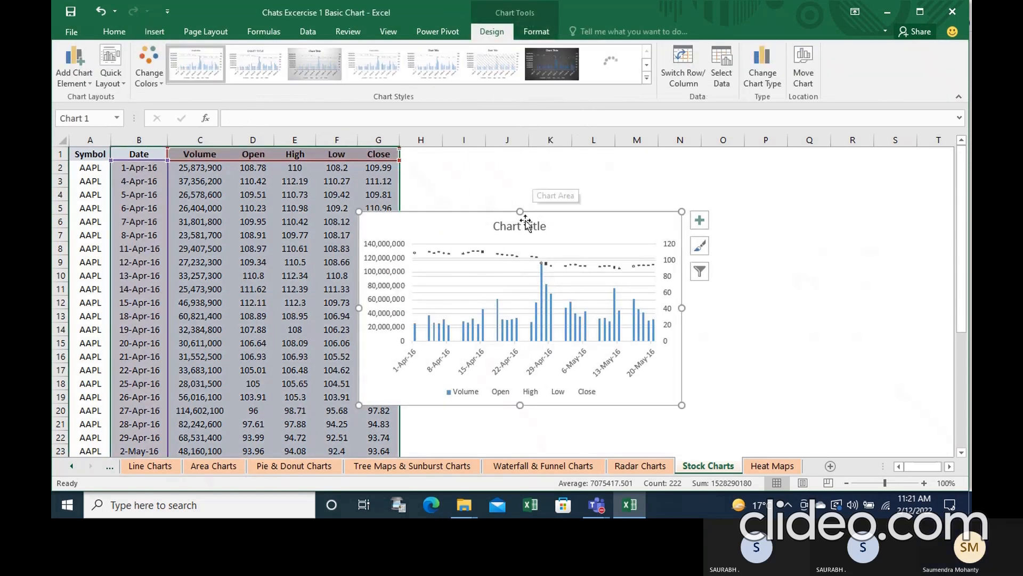
- Title the AAPL stock chart "Vol-Open-High-Low -Close"
{"action": "left_click", "coordinate": [525, 226]}
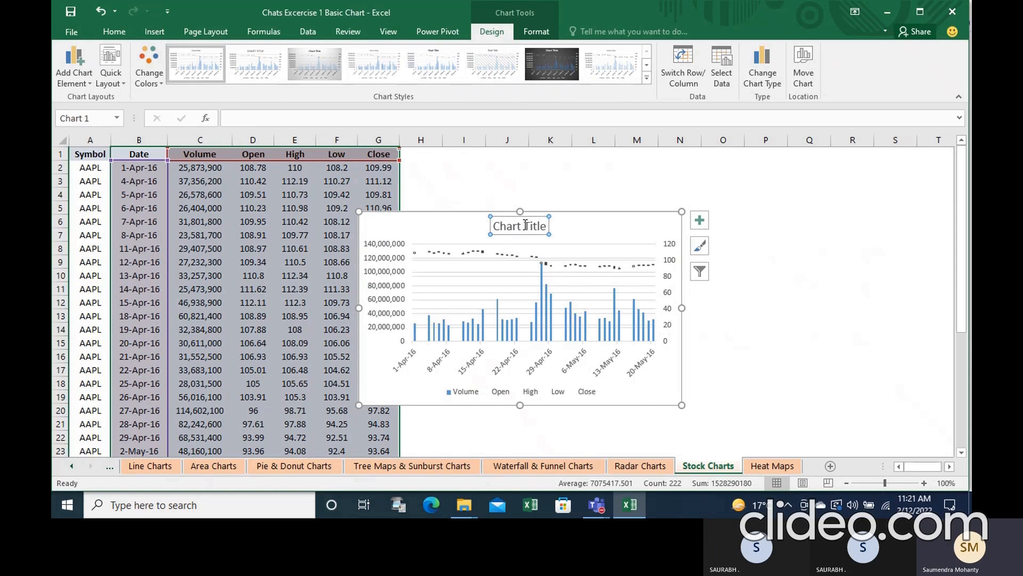
{"action": "type", "text": "S"}
{"action": "key", "text": "BackSpace"}
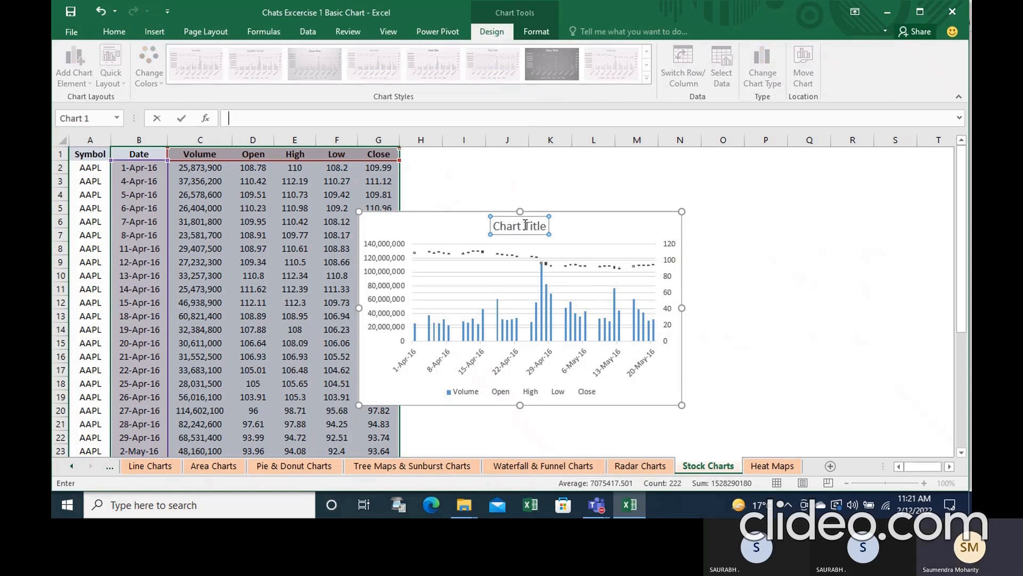
{"action": "type", "text": "Vol"}
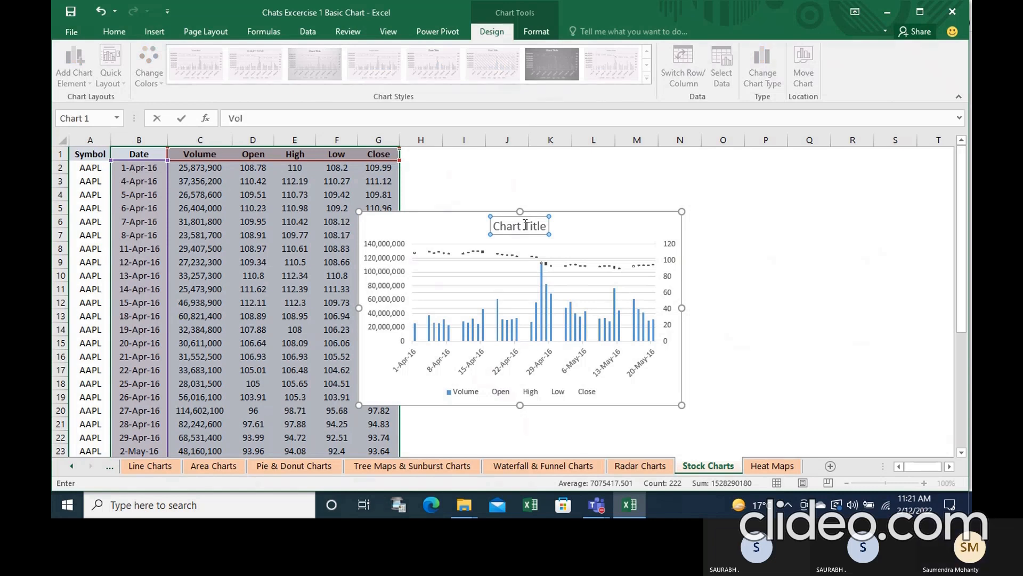
{"action": "type", "text": "-Open-High-"}
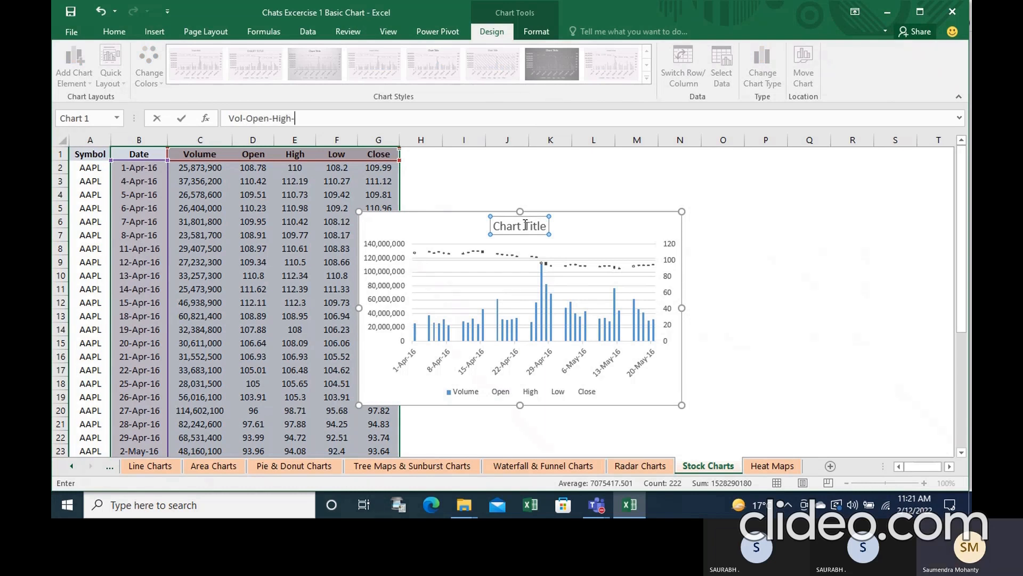
{"action": "type", "text": "Low -C"}
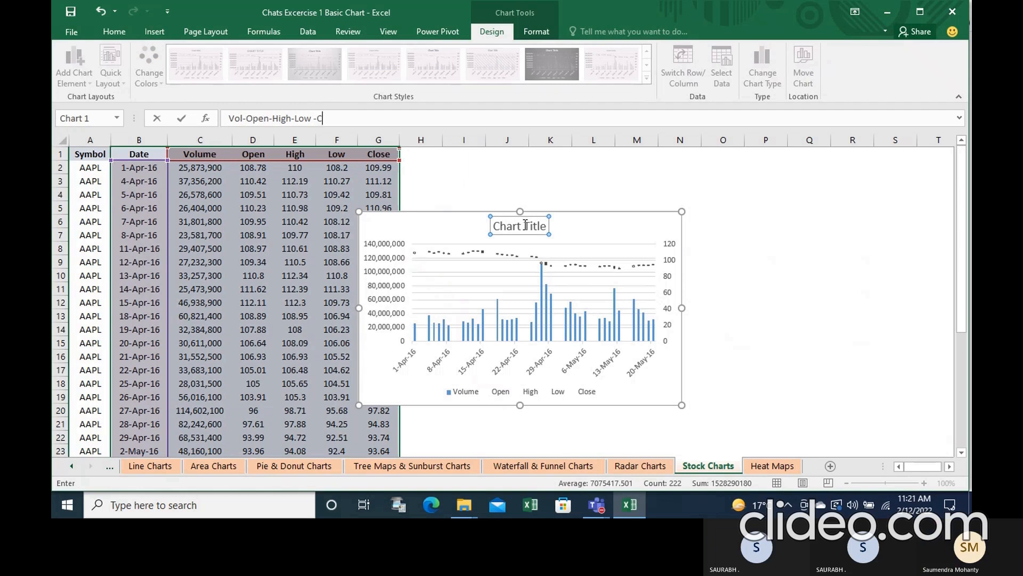
{"action": "type", "text": "lose"}
{"action": "left_click", "coordinate": [700, 290]}
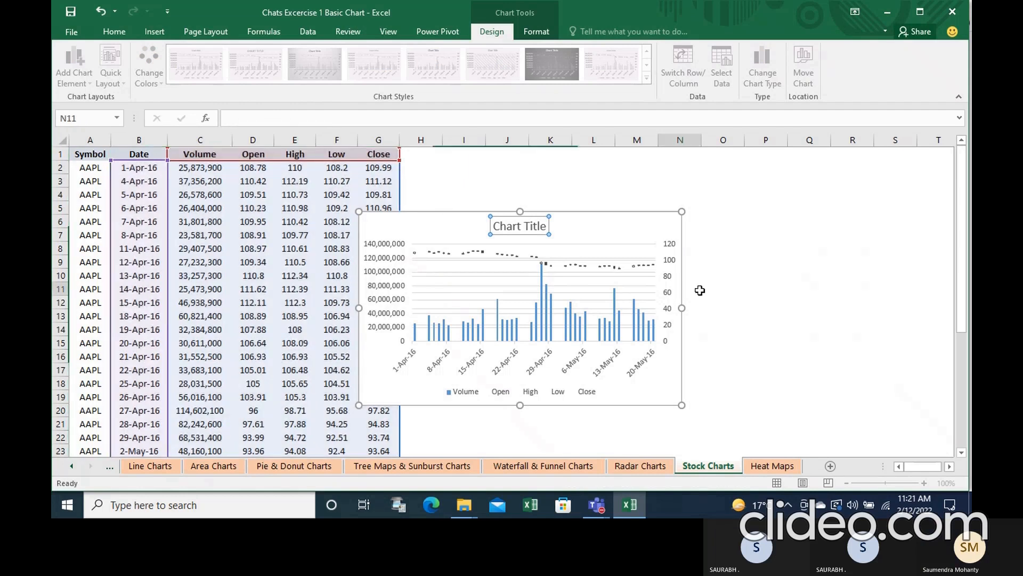
- Enlarge the stock chart upward to row 2, downward to about row 23 and rightward to column O
{"action": "left_click", "coordinate": [524, 213]}
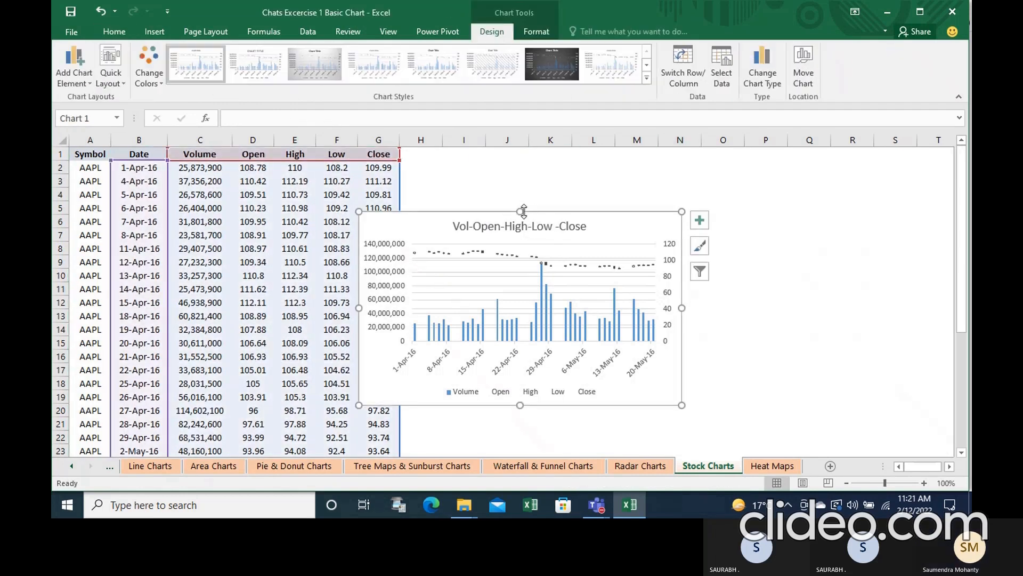
{"action": "left_click_drag", "start_coordinate": [524, 212], "coordinate": [524, 168]}
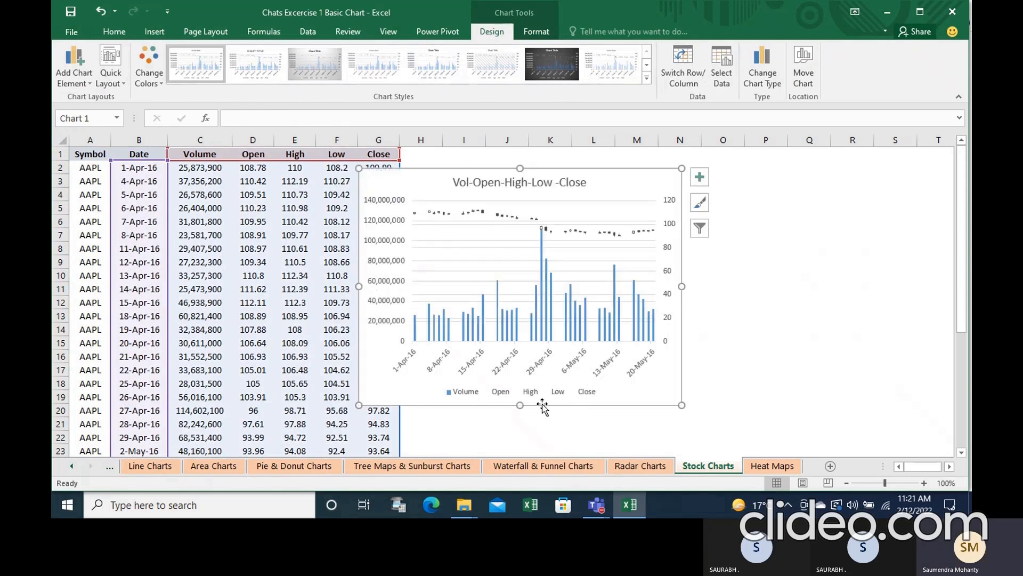
{"action": "left_click_drag", "start_coordinate": [519, 405], "coordinate": [519, 446]}
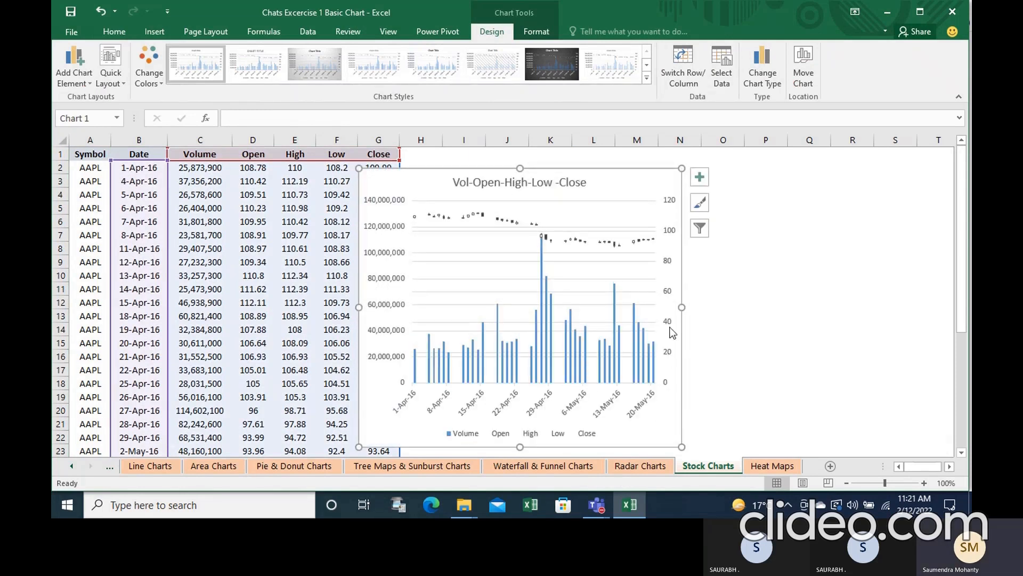
{"action": "left_click_drag", "start_coordinate": [681, 307], "coordinate": [740, 307]}
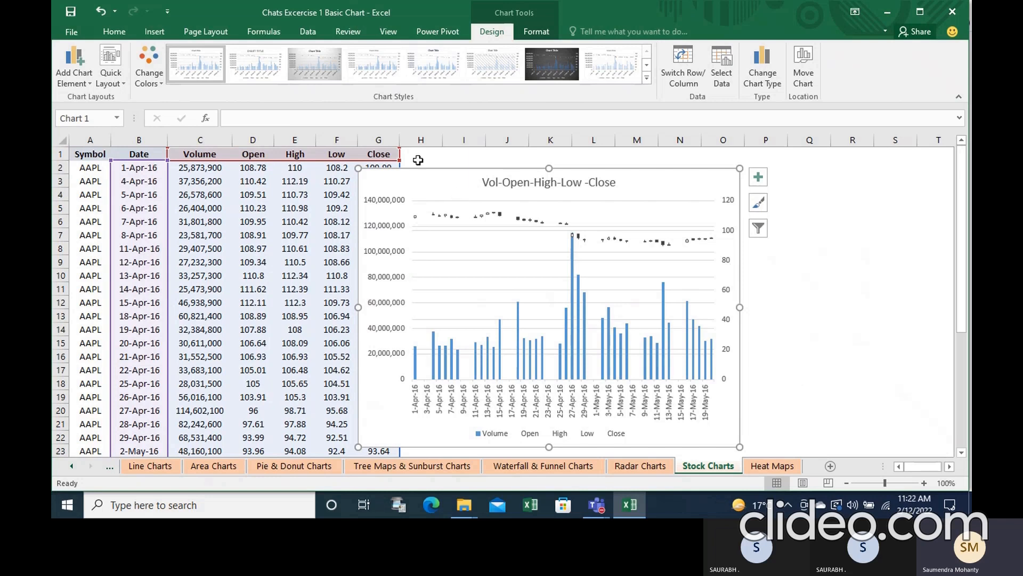
{"action": "mouse_move", "coordinate": [502, 211]}
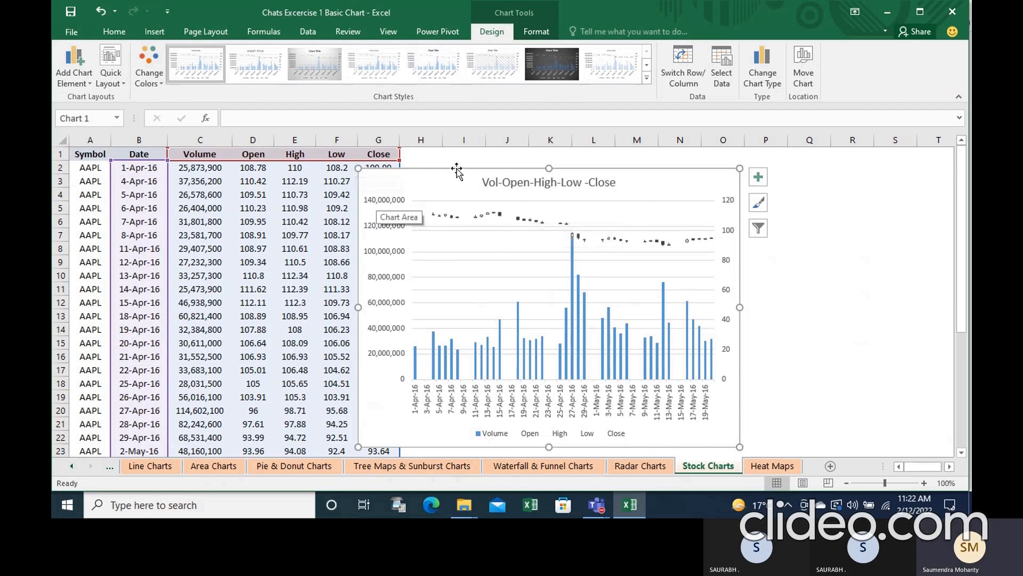
- Move the stock chart up so its top edge sits at row 1, leaving the chart deselected
{"action": "left_click_drag", "start_coordinate": [457, 168], "coordinate": [461, 155]}
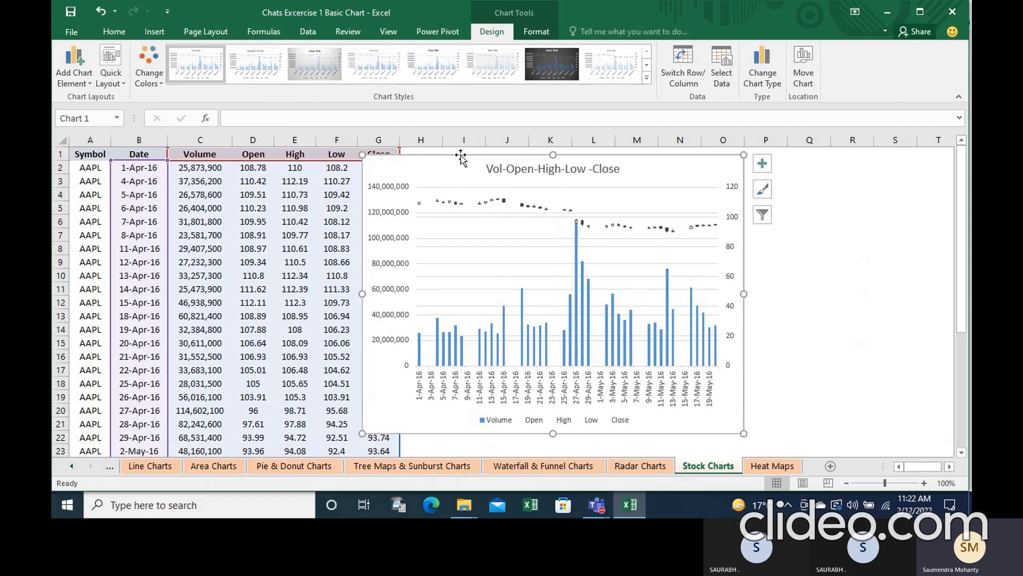
{"action": "left_click", "coordinate": [532, 206]}
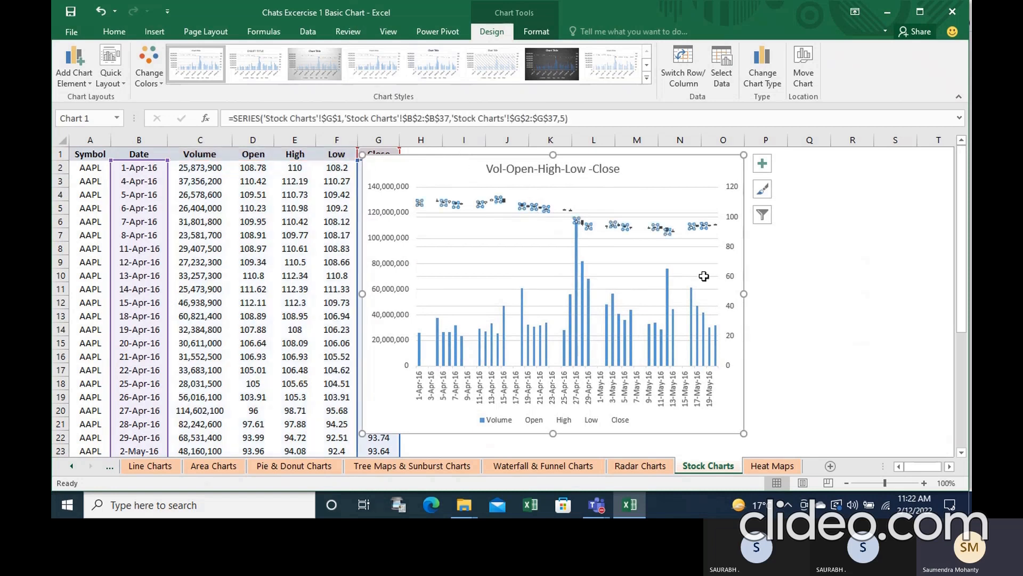
{"action": "left_click", "coordinate": [773, 317]}
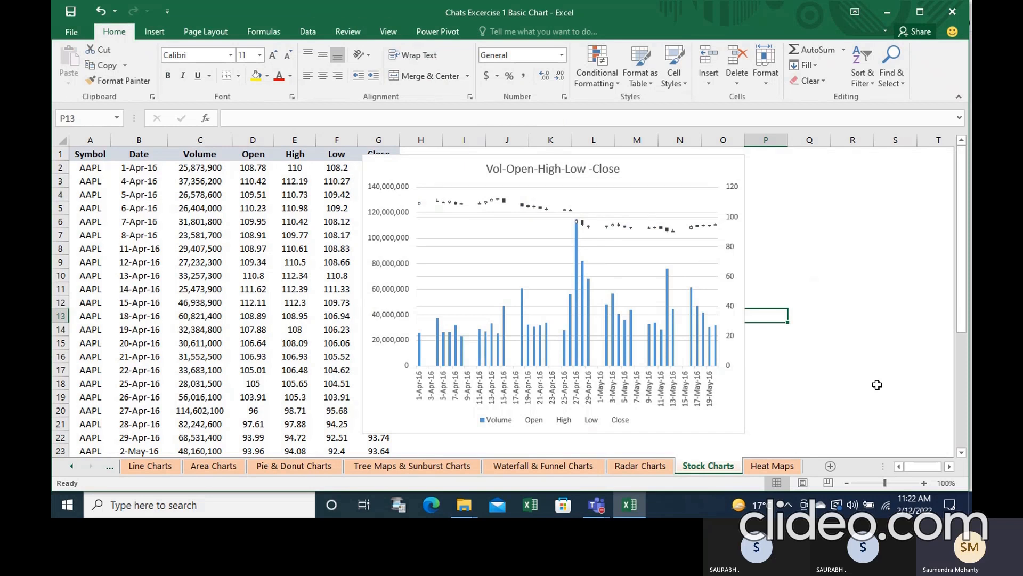
- Open the Heat Maps sheet and examine the June to September average high temperatures for New York City through Miami
{"action": "left_click", "coordinate": [777, 465]}
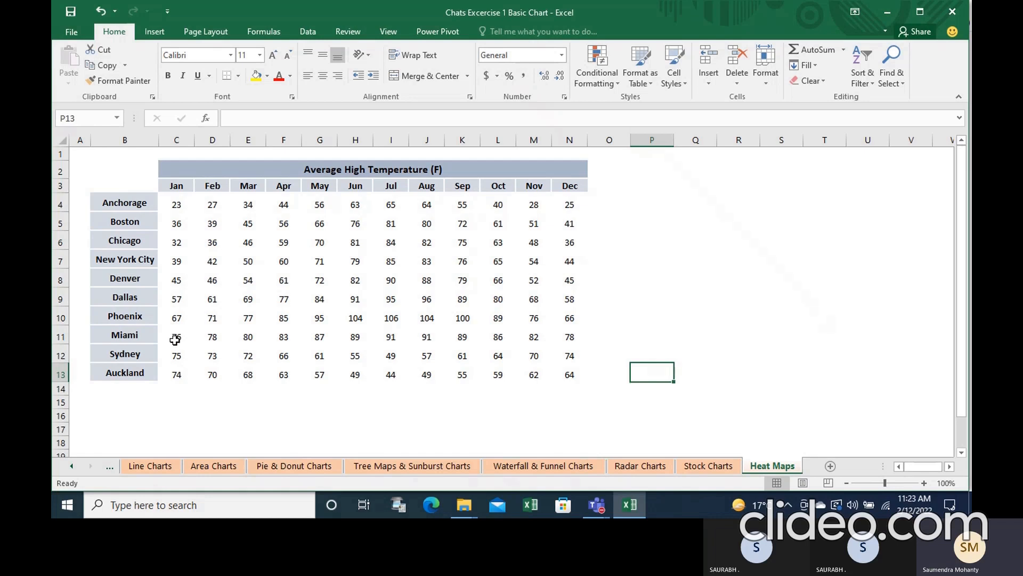
{"action": "left_click", "coordinate": [175, 322]}
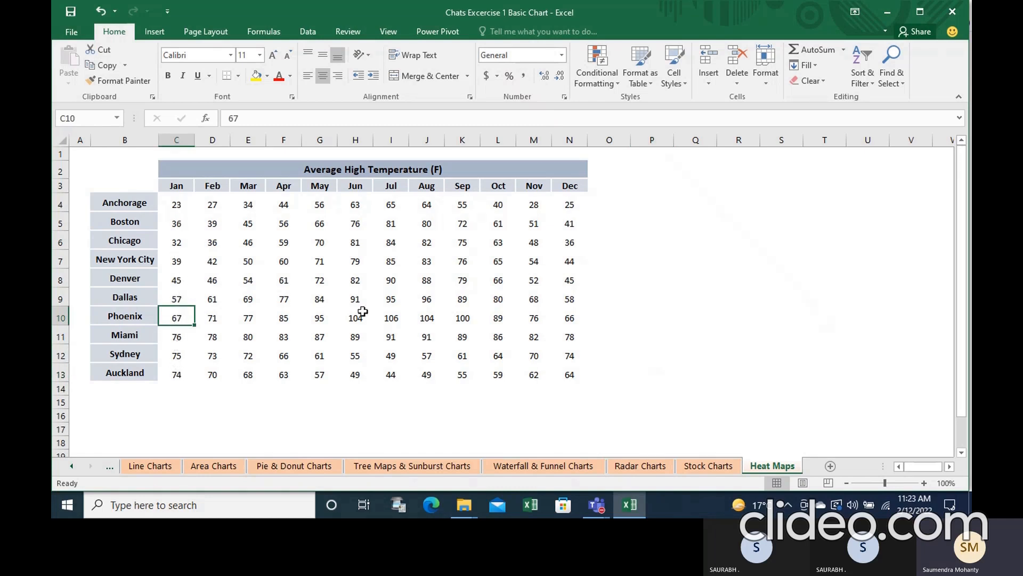
{"action": "left_click_drag", "start_coordinate": [354, 320], "coordinate": [462, 323]}
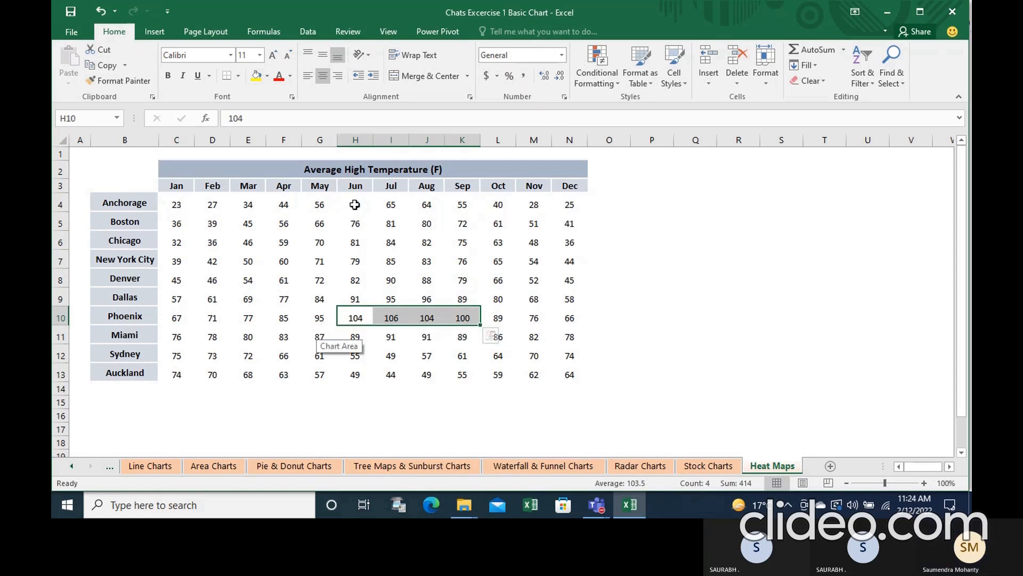
{"action": "left_click_drag", "start_coordinate": [351, 264], "coordinate": [458, 334]}
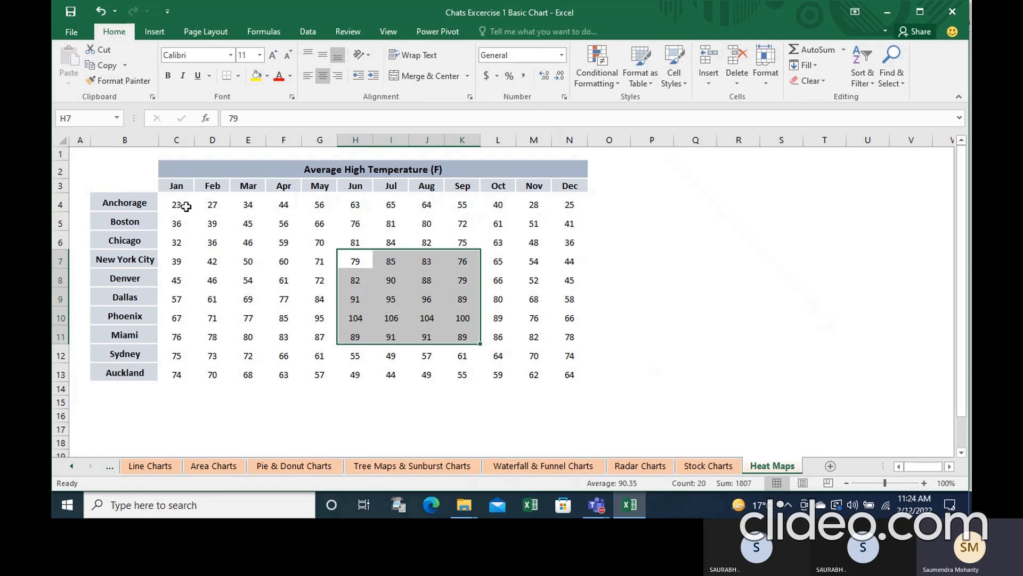
- Preview conditional formatting color scales such as Green - White on the temperatures C4:N13 without applying any
{"action": "left_click_drag", "start_coordinate": [178, 205], "coordinate": [557, 375]}
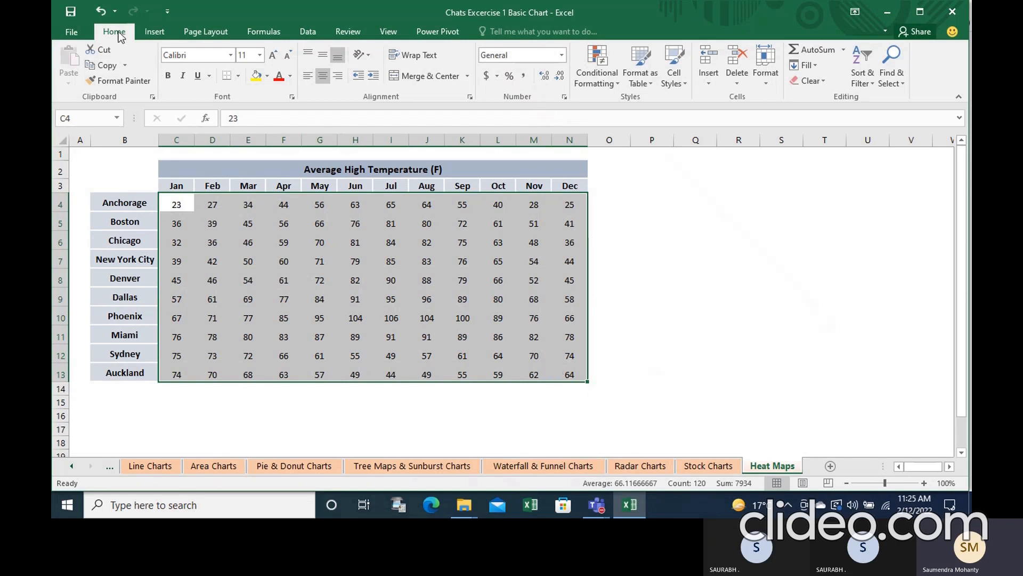
{"action": "left_click", "coordinate": [618, 84]}
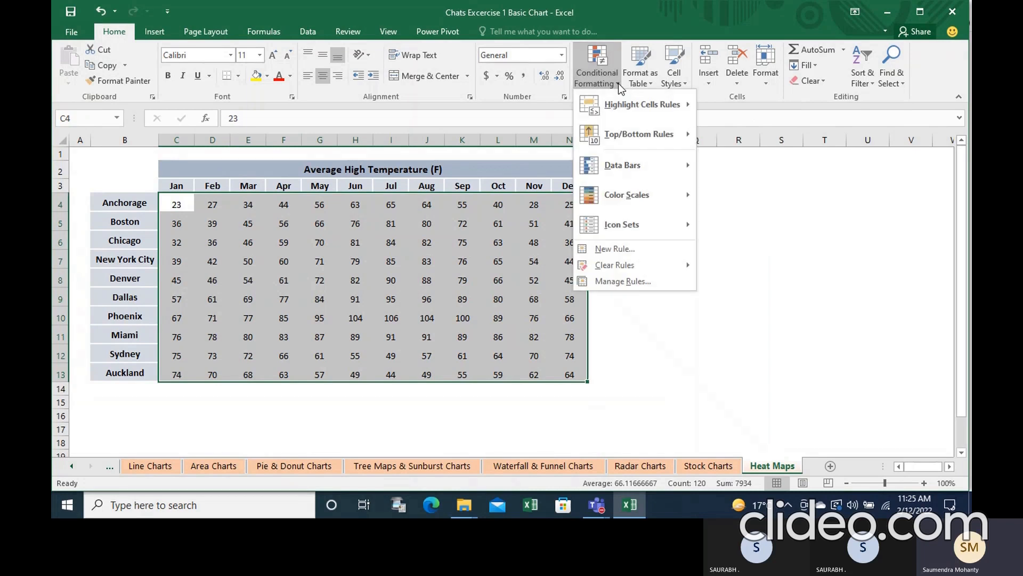
{"action": "mouse_move", "coordinate": [646, 194]}
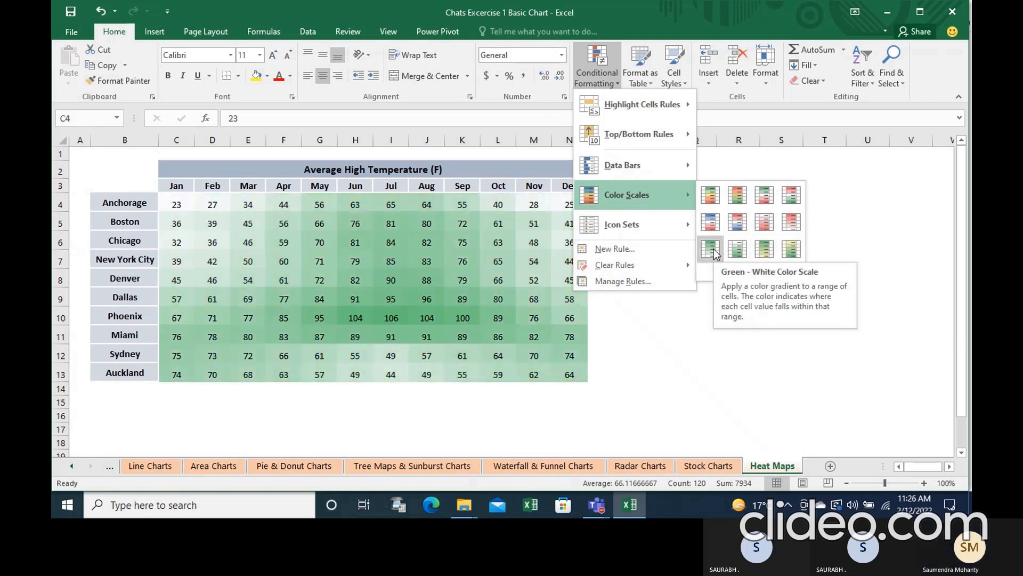
{"action": "left_click", "coordinate": [672, 308]}
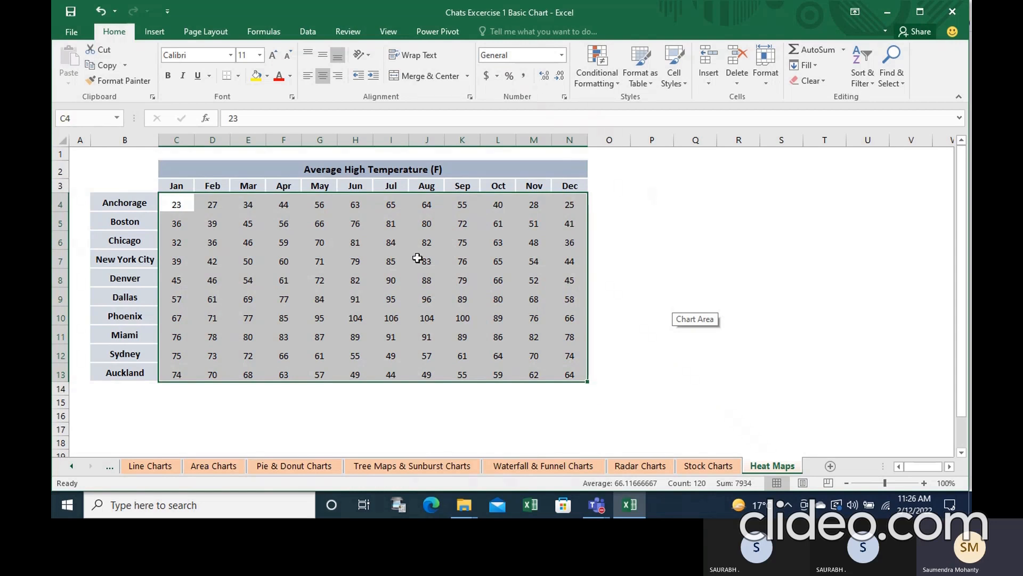
{"action": "left_click", "coordinate": [368, 242]}
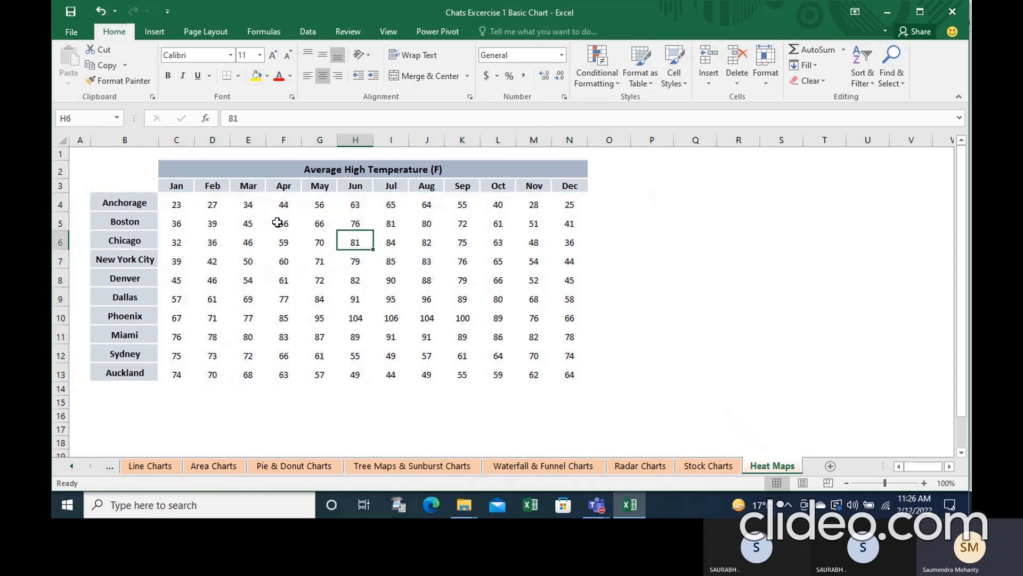
- Hide the temperature numbers in C4:N13 by giving the cells the custom number format ;;;
{"action": "left_click_drag", "start_coordinate": [181, 205], "coordinate": [320, 319]}
{"action": "left_click_drag", "start_coordinate": [453, 356], "coordinate": [557, 375]}
{"action": "right_click", "coordinate": [451, 297]}
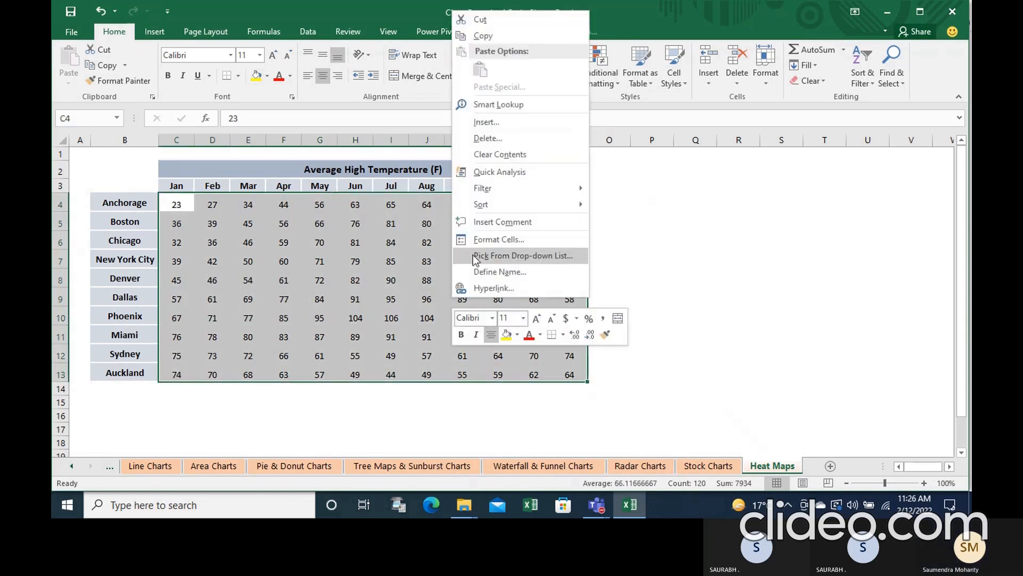
{"action": "left_click", "coordinate": [482, 241]}
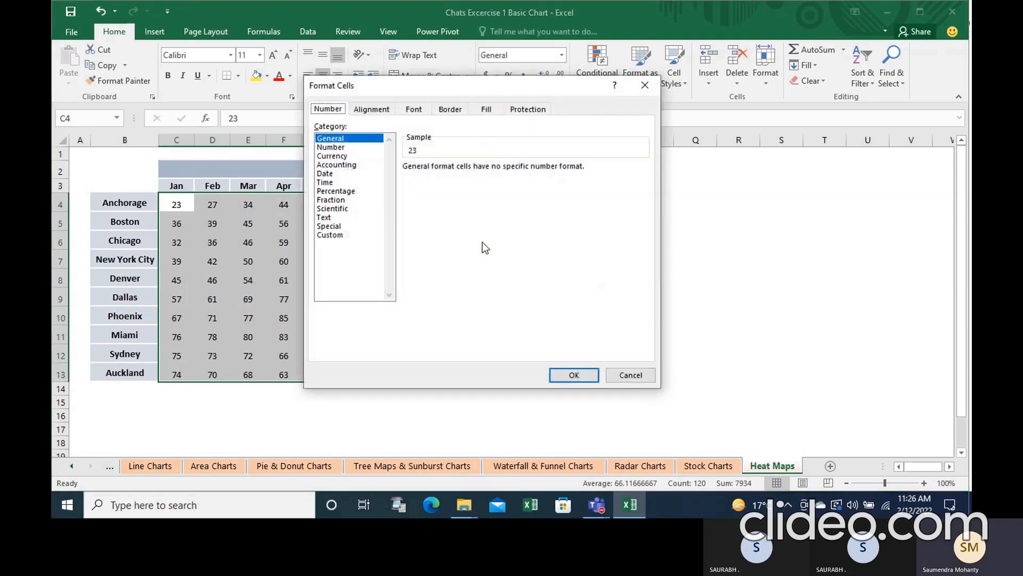
{"action": "left_click", "coordinate": [338, 235]}
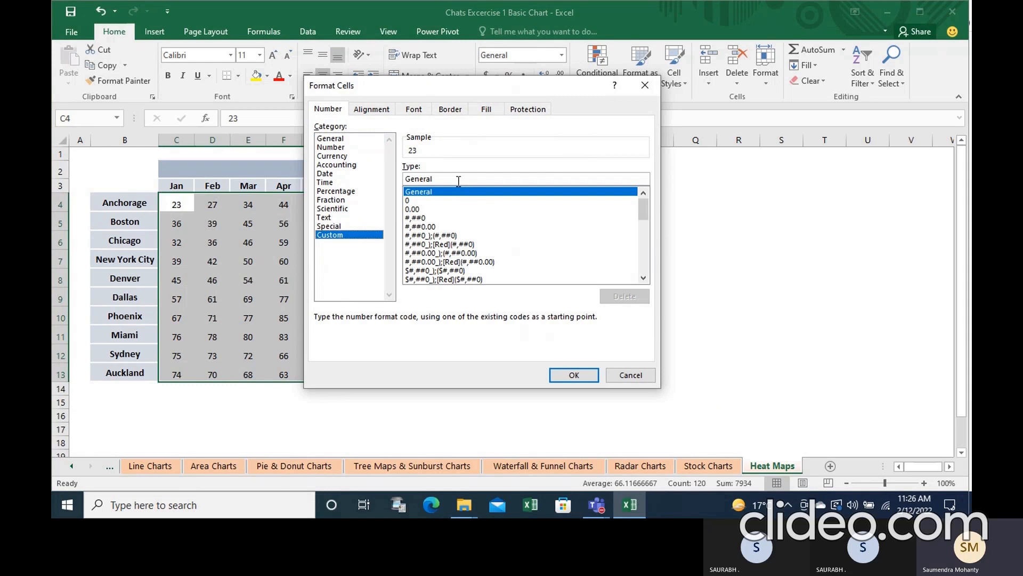
{"action": "left_click", "coordinate": [458, 179]}
{"action": "key", "text": "BackSpace"}
{"action": "key", "text": "BackSpace"}
{"action": "key", "text": "BackSpace"}
{"action": "key", "text": "BackSpace"}
{"action": "key", "text": "BackSpace"}
{"action": "key", "text": "BackSpace"}
{"action": "key", "text": "BackSpace"}
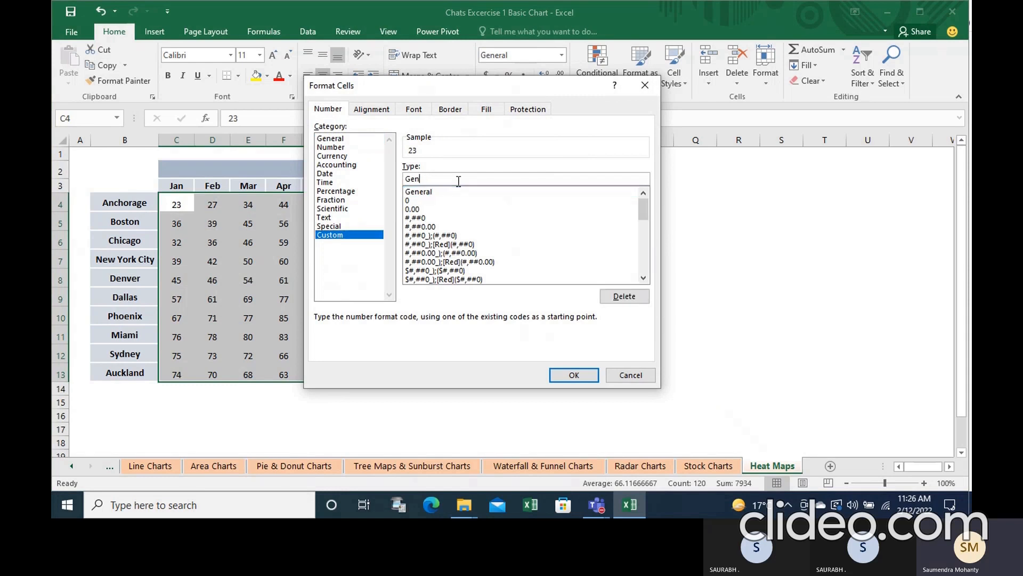
{"action": "type", "text": ";;;"}
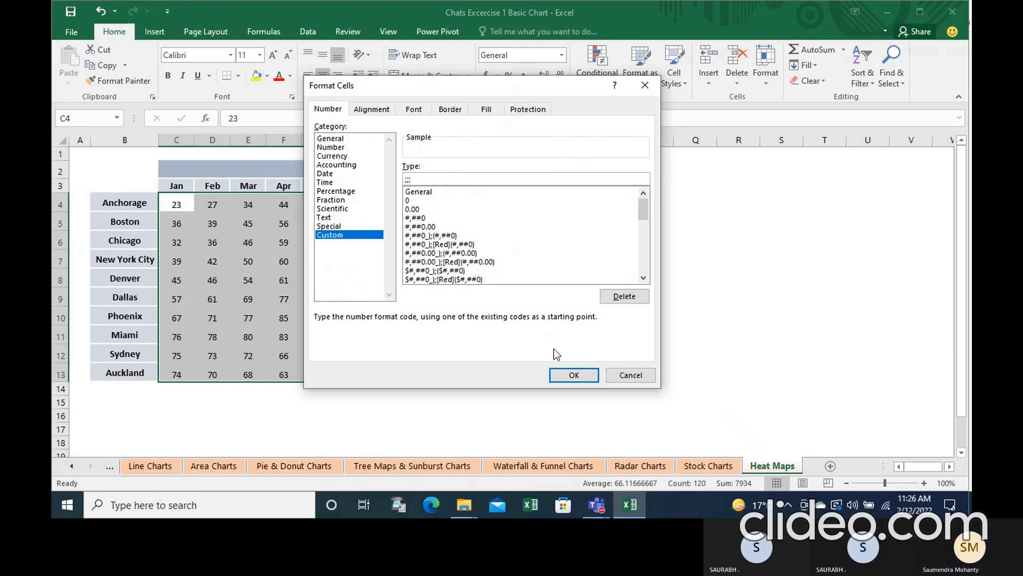
{"action": "left_click", "coordinate": [574, 377]}
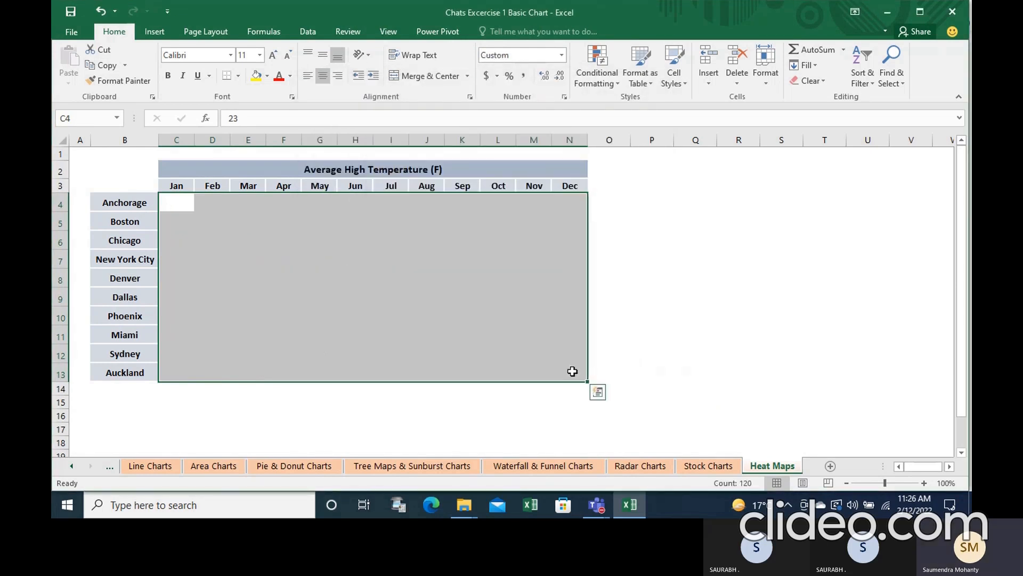
- Look at the available color scales for the temperature range C4:N13 without applying one
{"action": "left_click", "coordinate": [621, 81]}
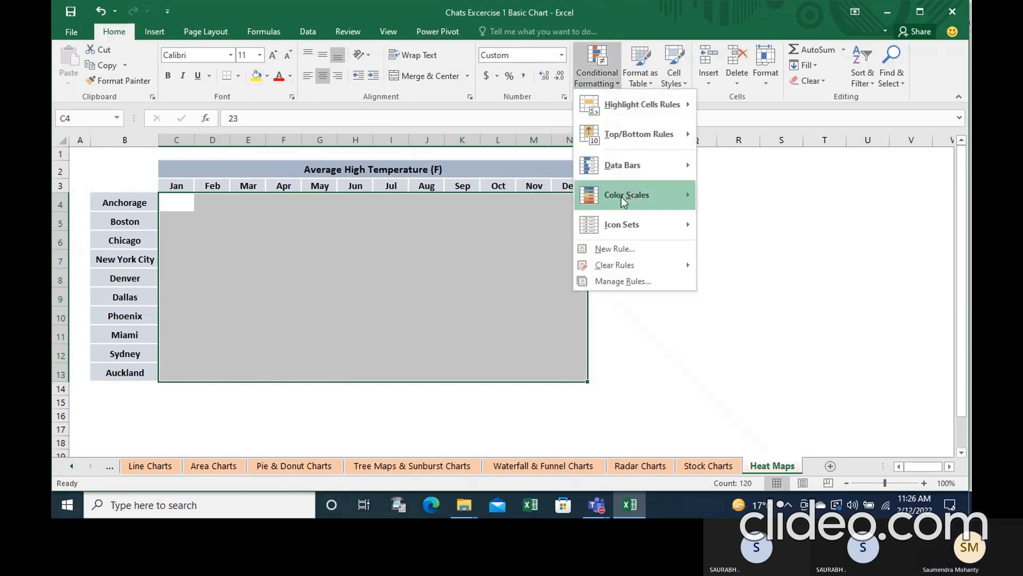
{"action": "mouse_move", "coordinate": [622, 197]}
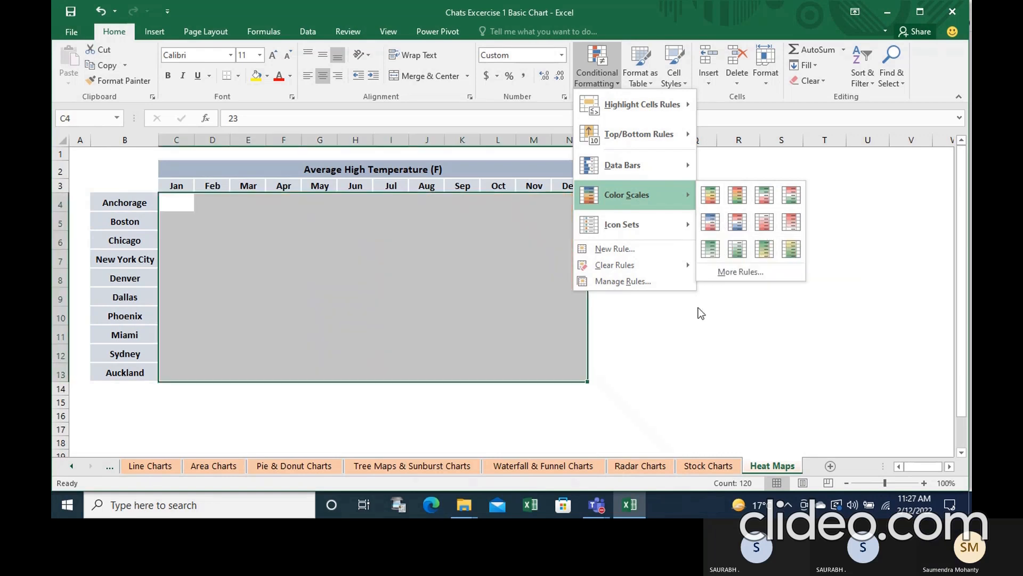
{"action": "left_click", "coordinate": [698, 308]}
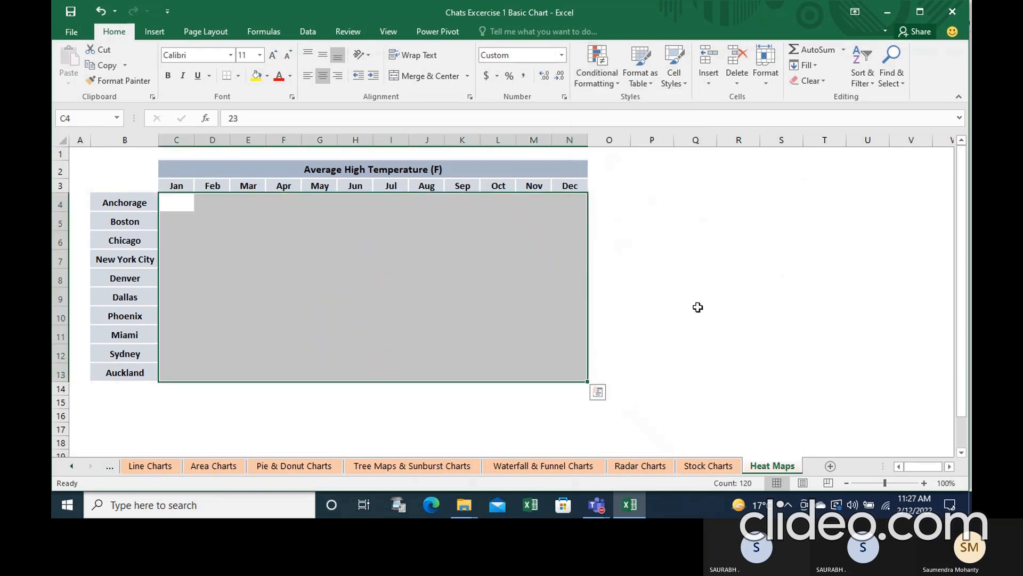
- Review the custom number format code of C4:N13 in Format Cells and leave it as is
{"action": "right_click", "coordinate": [458, 254]}
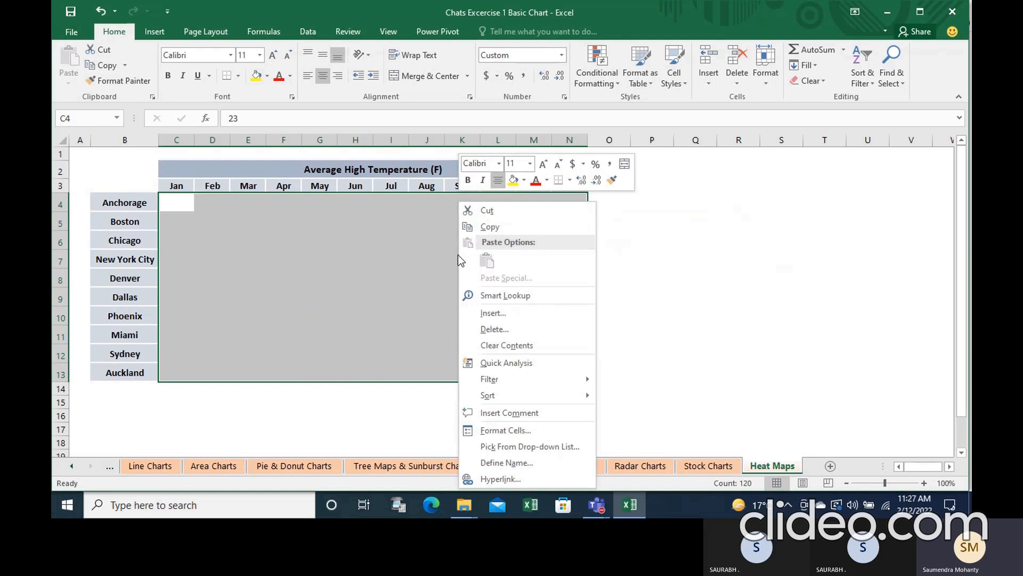
{"action": "left_click", "coordinate": [529, 429]}
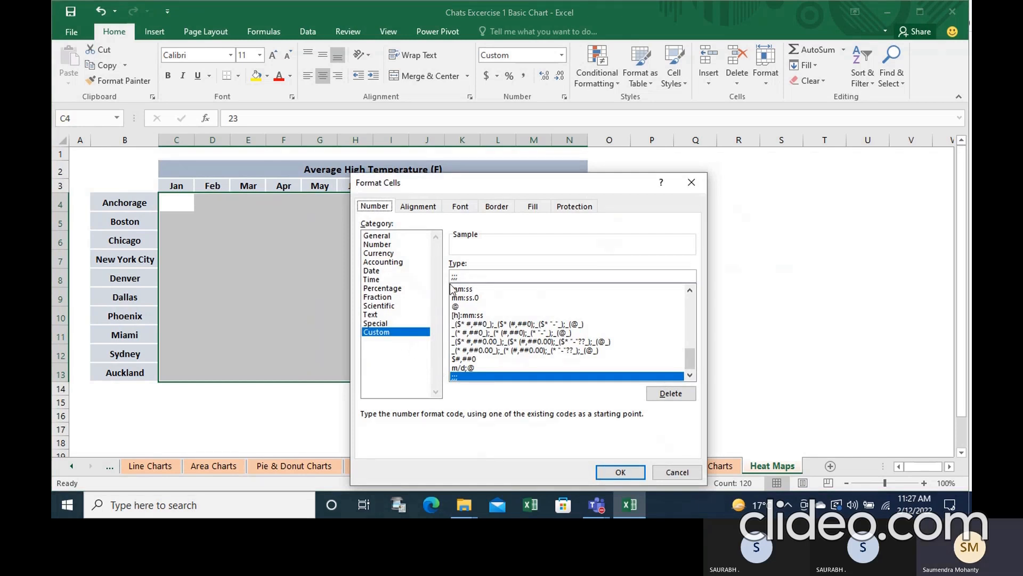
{"action": "left_click", "coordinate": [676, 472]}
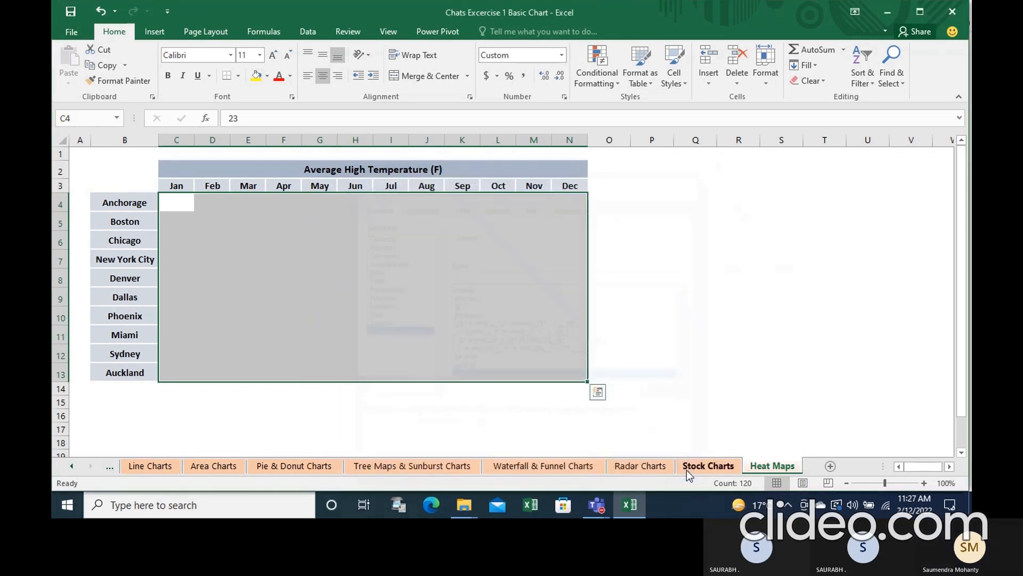
- Reselect the temperature cells C4:N13 and preview the Red - White Color Scale on them
{"action": "left_click_drag", "start_coordinate": [621, 361], "coordinate": [654, 379]}
{"action": "left_click", "coordinate": [653, 376]}
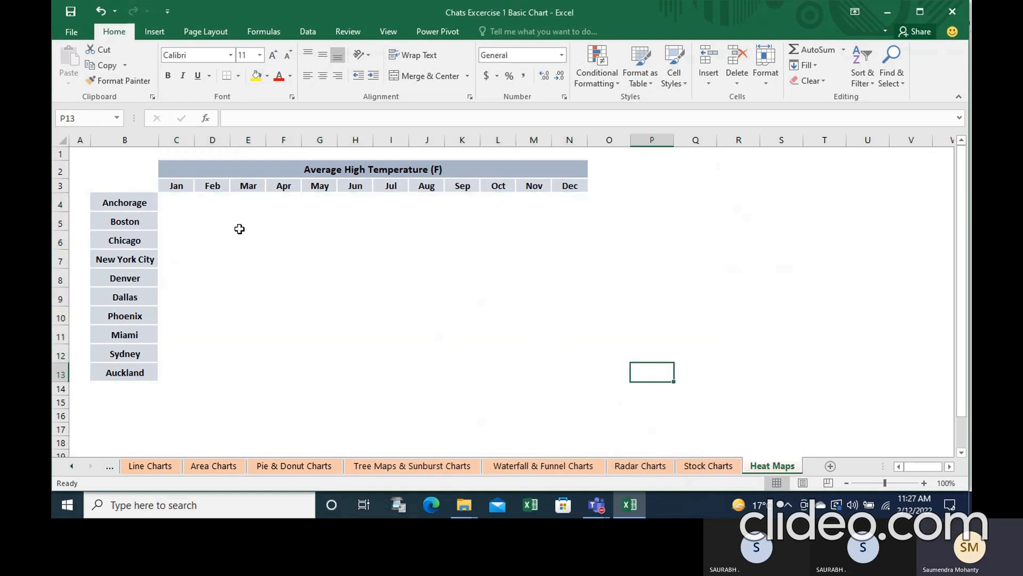
{"action": "left_click_drag", "start_coordinate": [181, 201], "coordinate": [566, 365]}
{"action": "left_click", "coordinate": [415, 274]}
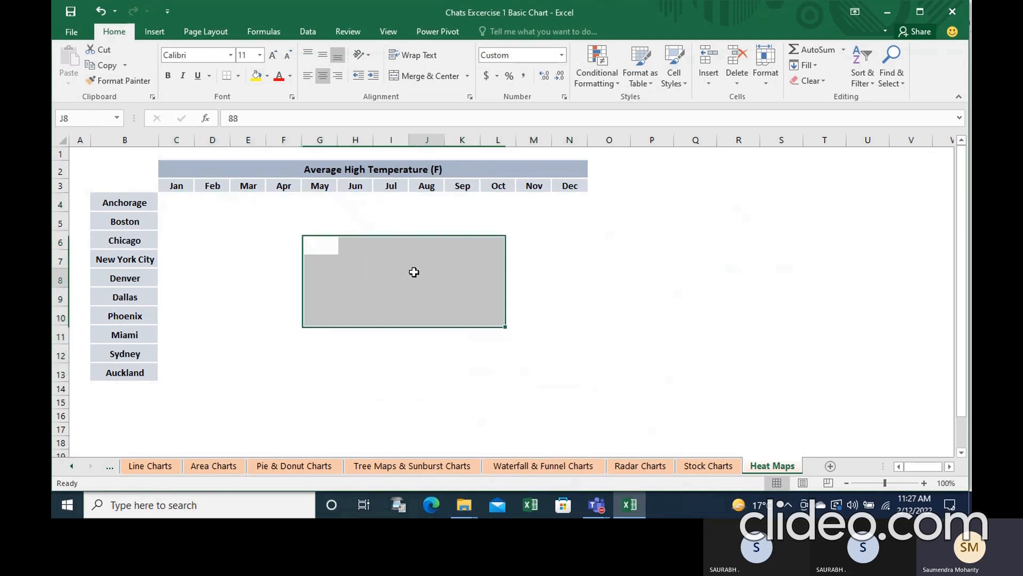
{"action": "left_click_drag", "start_coordinate": [175, 201], "coordinate": [565, 369]}
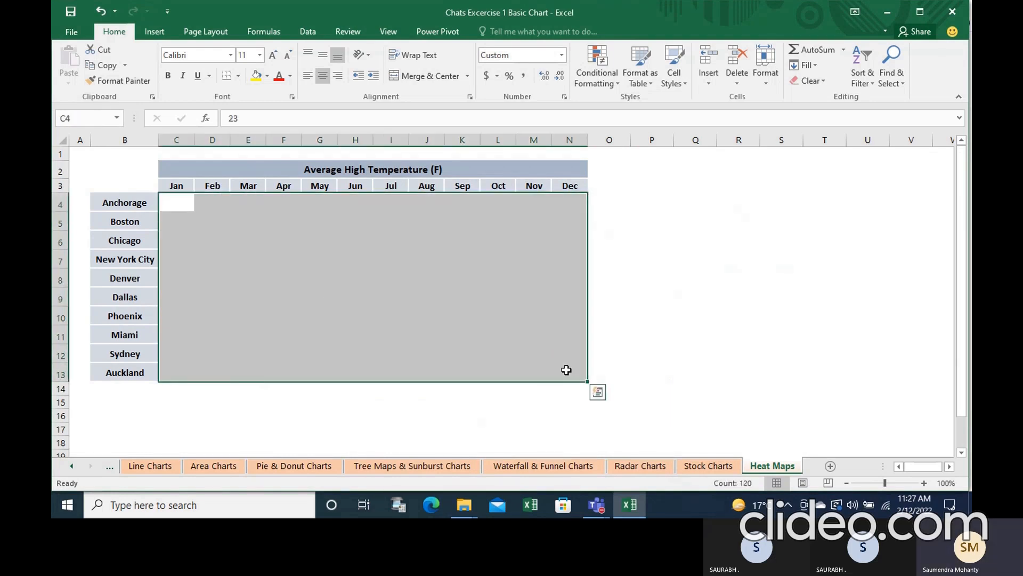
{"action": "left_click", "coordinate": [617, 83]}
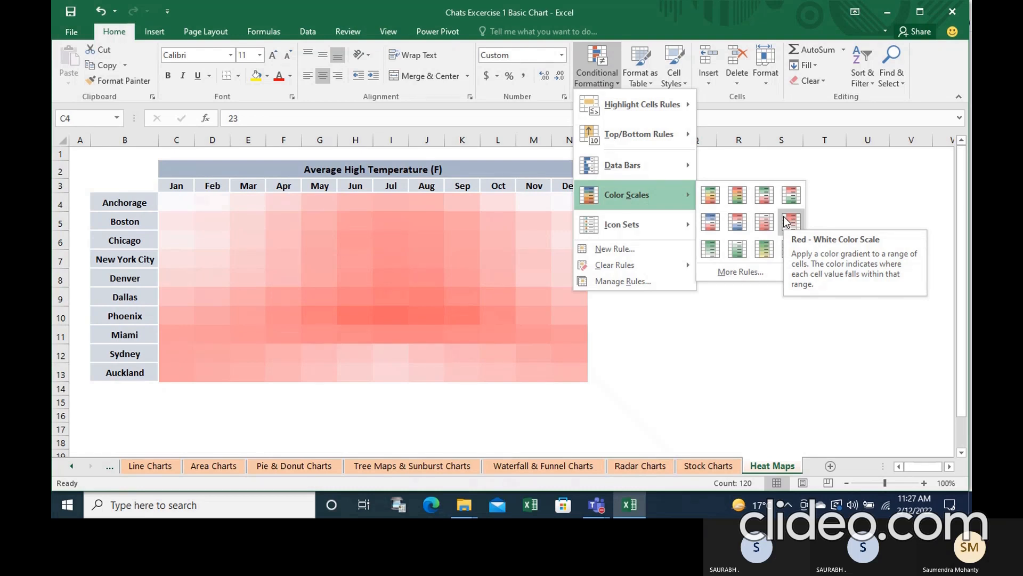
- Recheck the custom number format of the temperature cells C4:N13 without changing it
{"action": "right_click", "coordinate": [448, 230]}
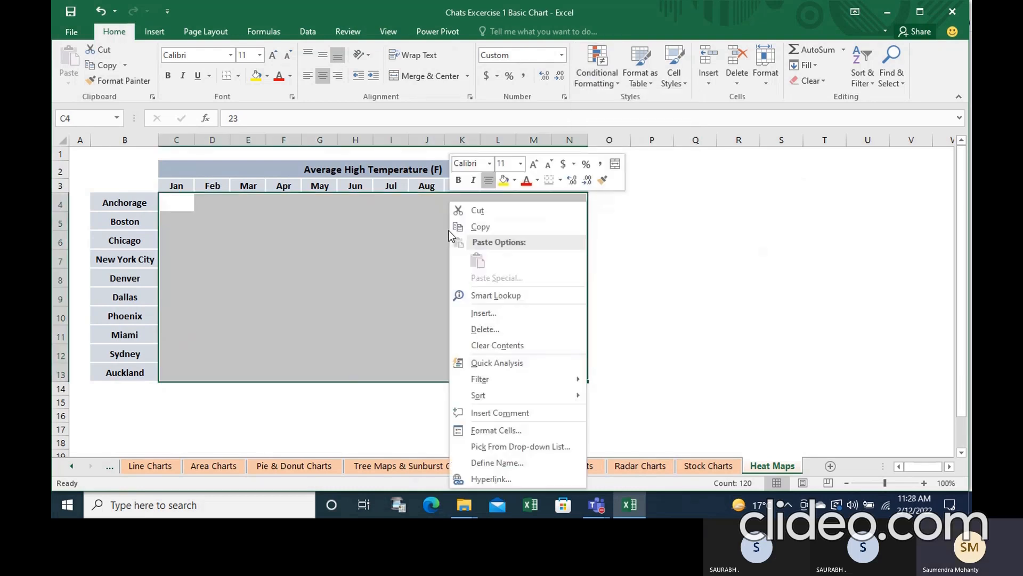
{"action": "left_click", "coordinate": [497, 432]}
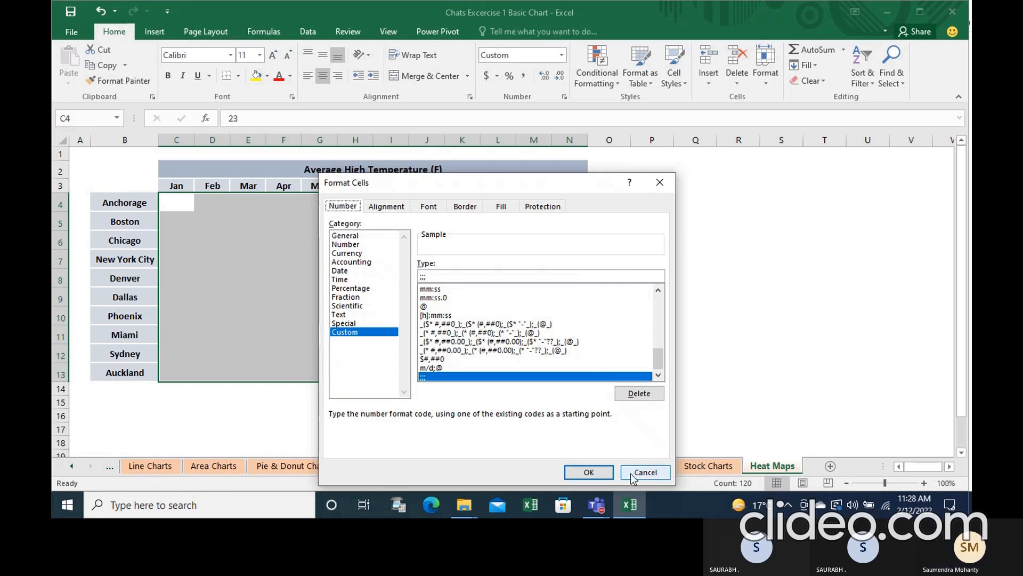
{"action": "left_click", "coordinate": [648, 478]}
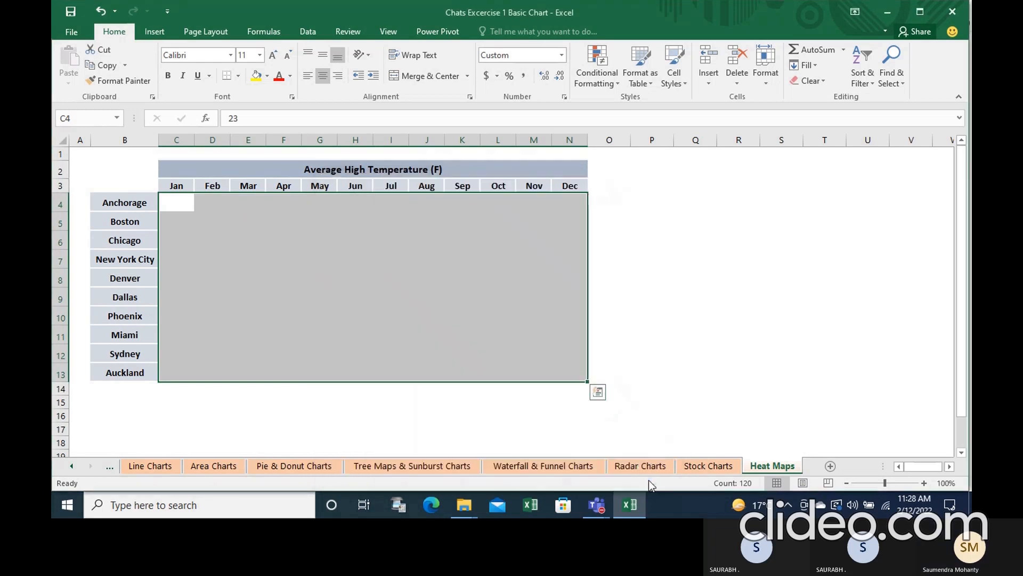
- Add a 2-Color Scale conditional formatting rule to C4:N13, with yellow for the lowest value and blue for the highest value
{"action": "left_click", "coordinate": [618, 81]}
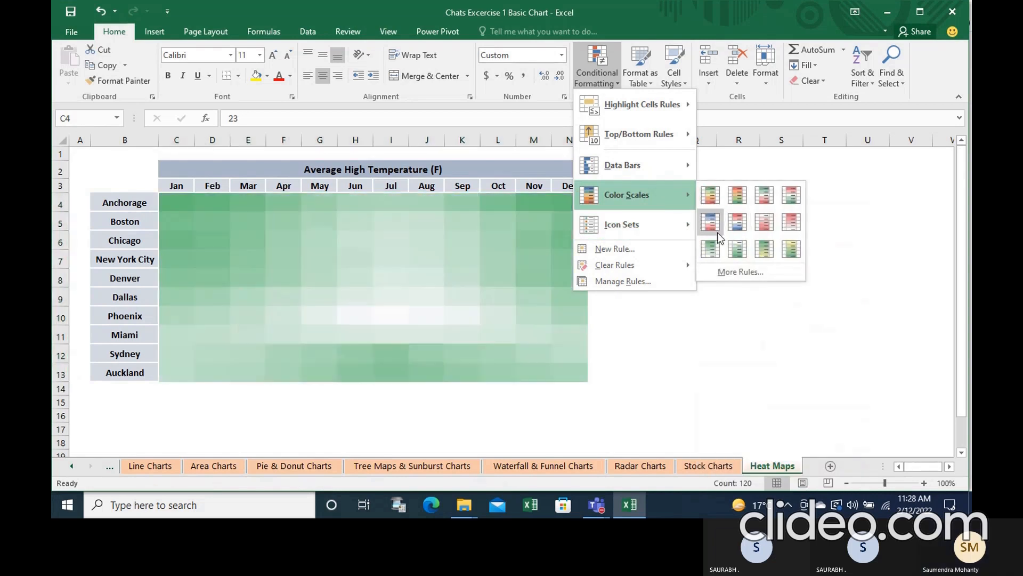
{"action": "mouse_move", "coordinate": [679, 223]}
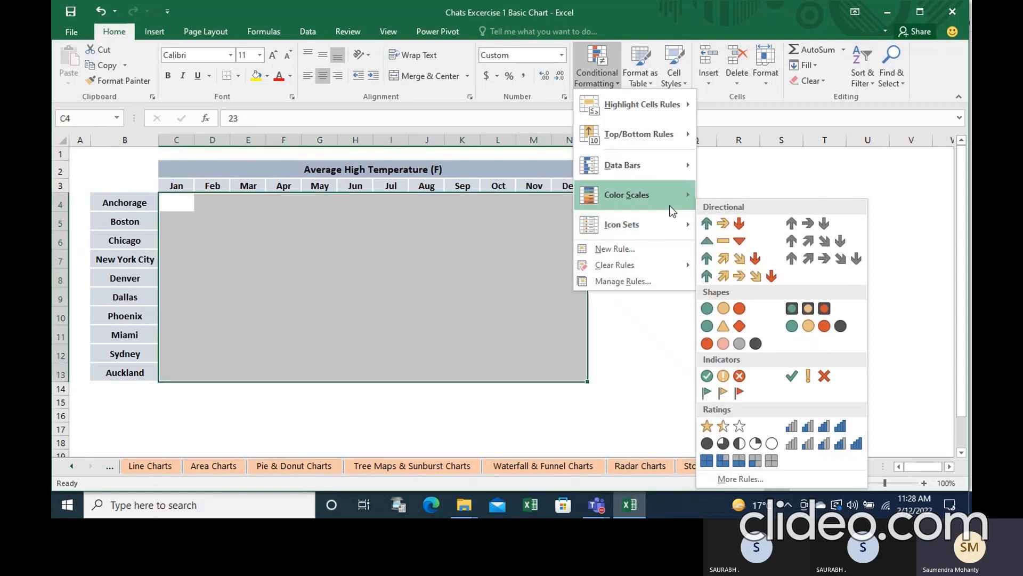
{"action": "left_click", "coordinate": [639, 282]}
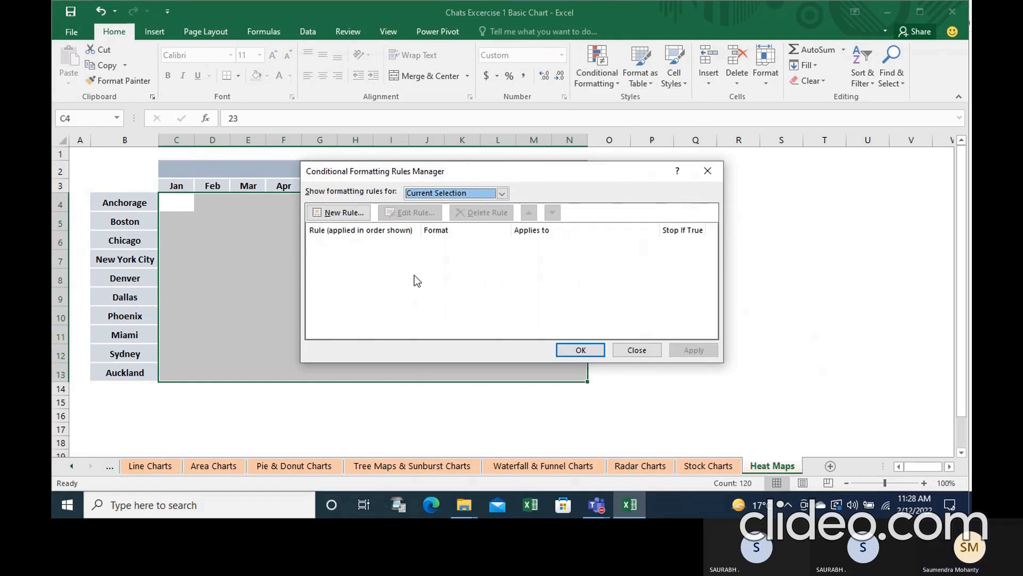
{"action": "left_click", "coordinate": [343, 212]}
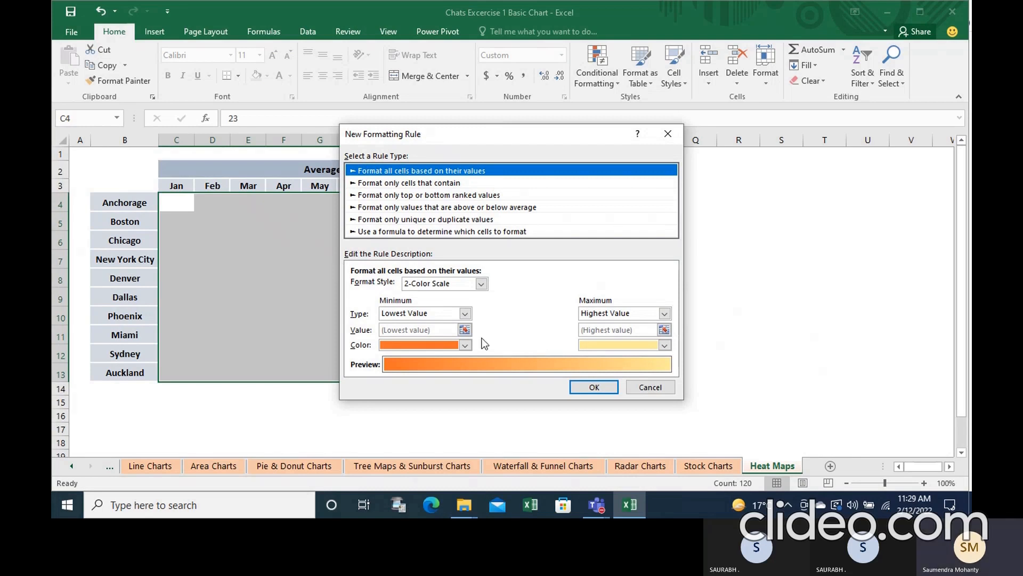
{"action": "left_click", "coordinate": [467, 343]}
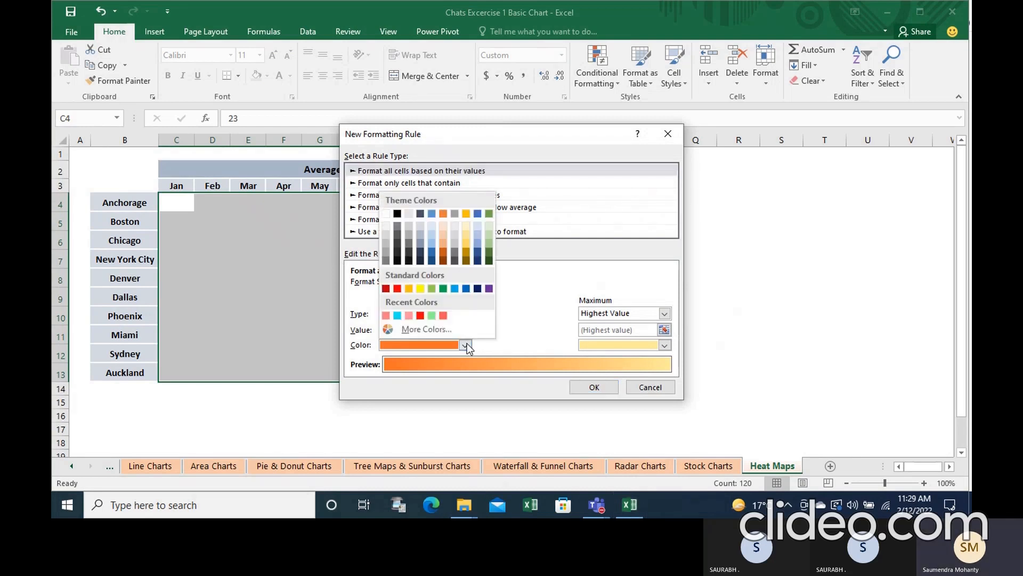
{"action": "left_click", "coordinate": [420, 291]}
{"action": "left_click", "coordinate": [666, 345]}
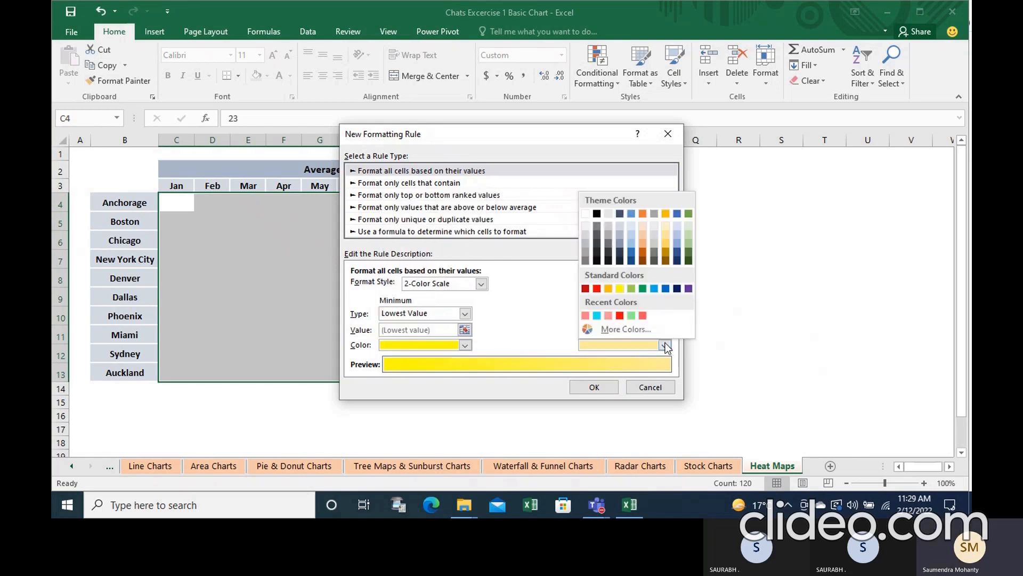
{"action": "left_click", "coordinate": [665, 288]}
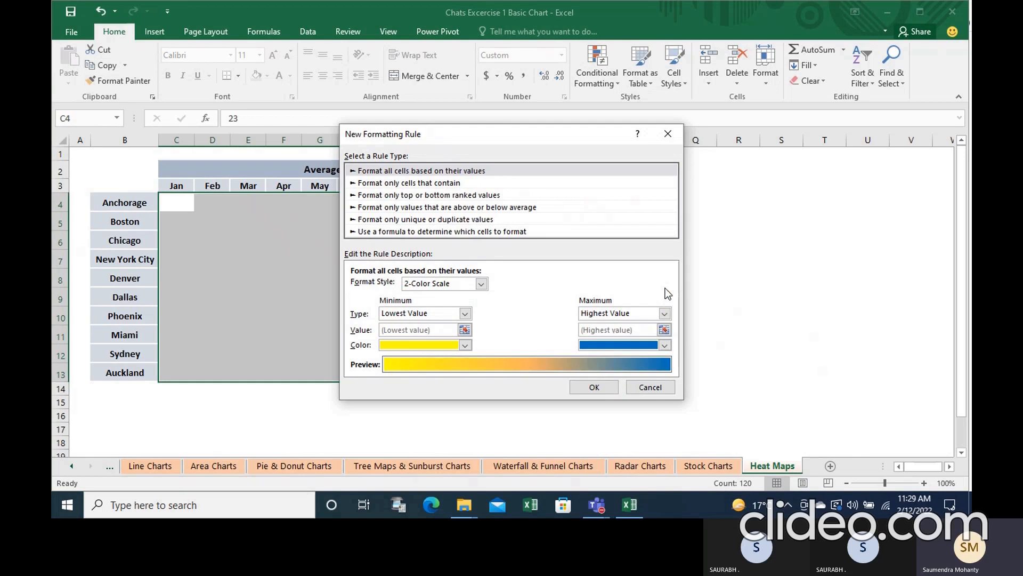
{"action": "left_click", "coordinate": [610, 386]}
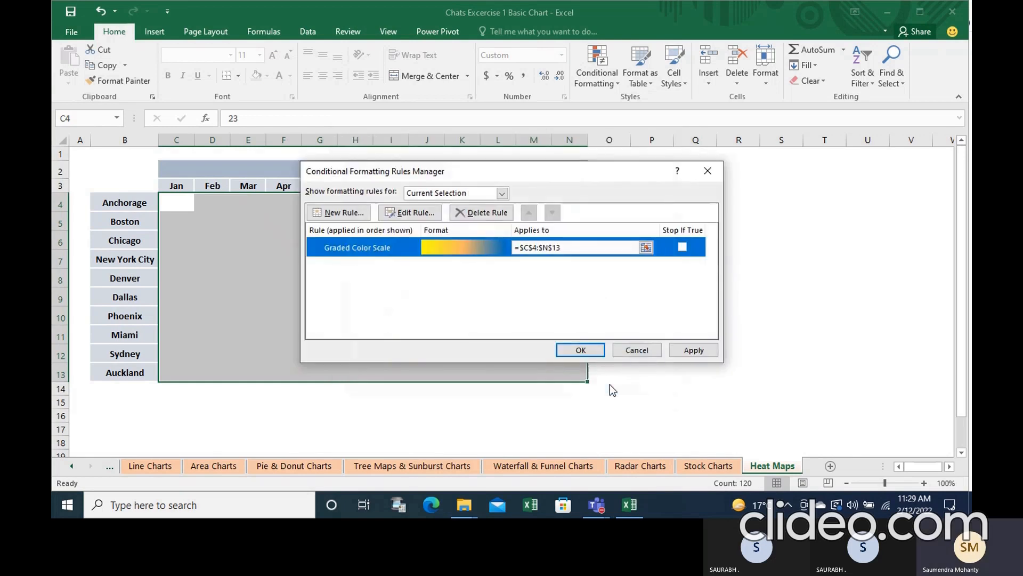
{"action": "left_click", "coordinate": [566, 350]}
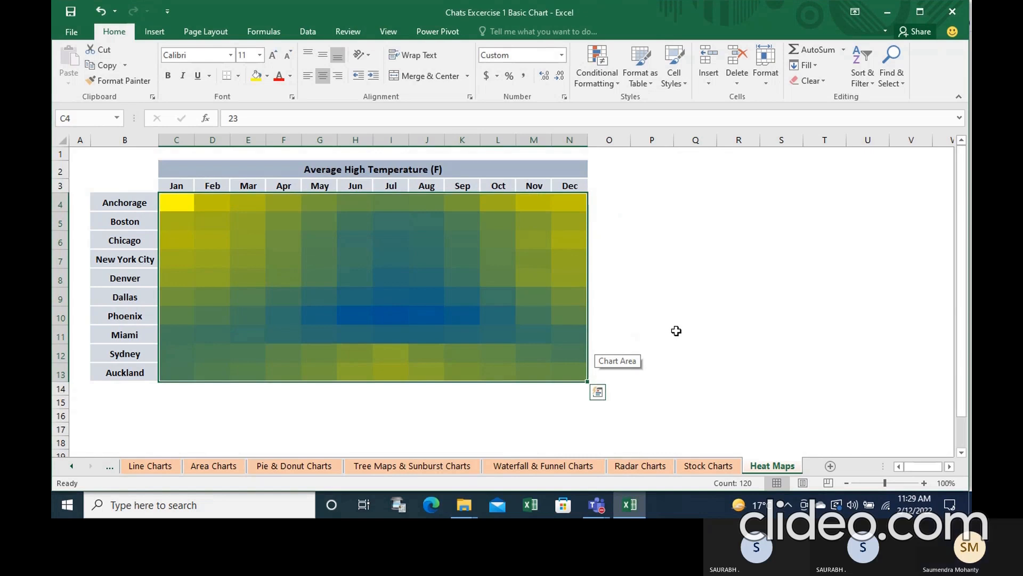
- Add a blank worksheet, and open the Charts Exercise 2 Heat,Combo, Stock,Surface,Sparkline workbook from the USB drive's Excel Dashboard folder
{"action": "left_click", "coordinate": [834, 466]}
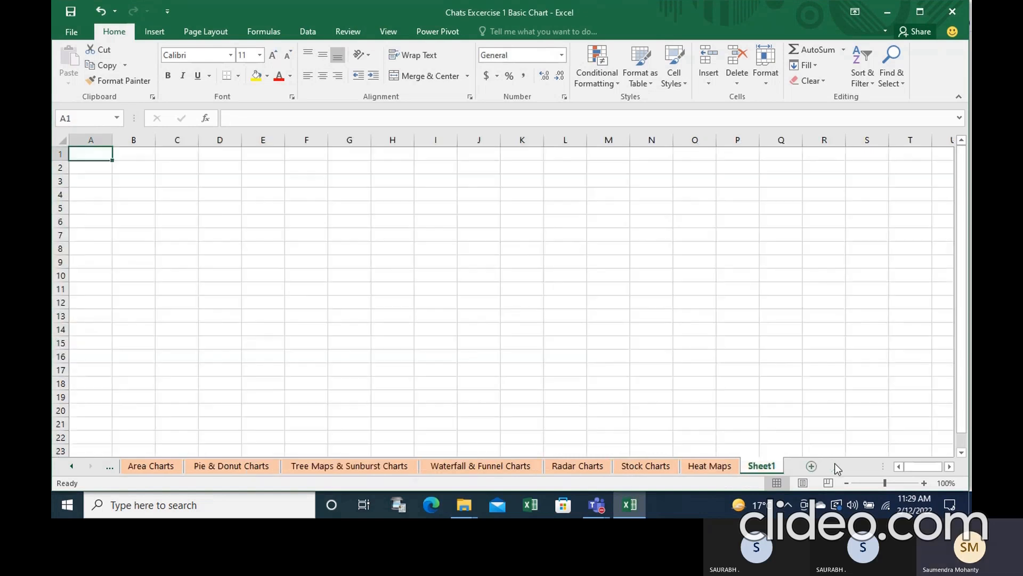
{"action": "left_click", "coordinate": [72, 506]}
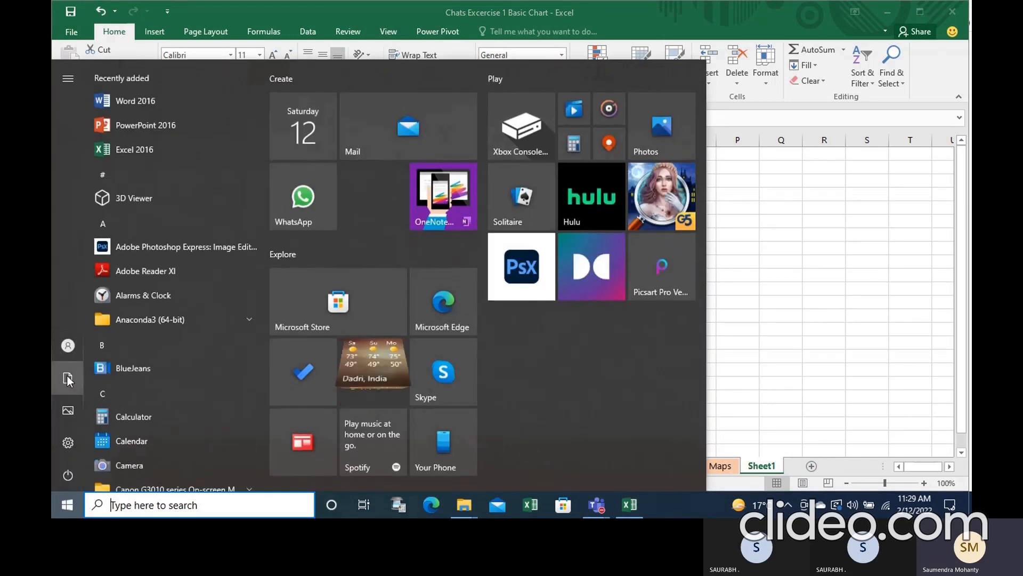
{"action": "left_click", "coordinate": [66, 377]}
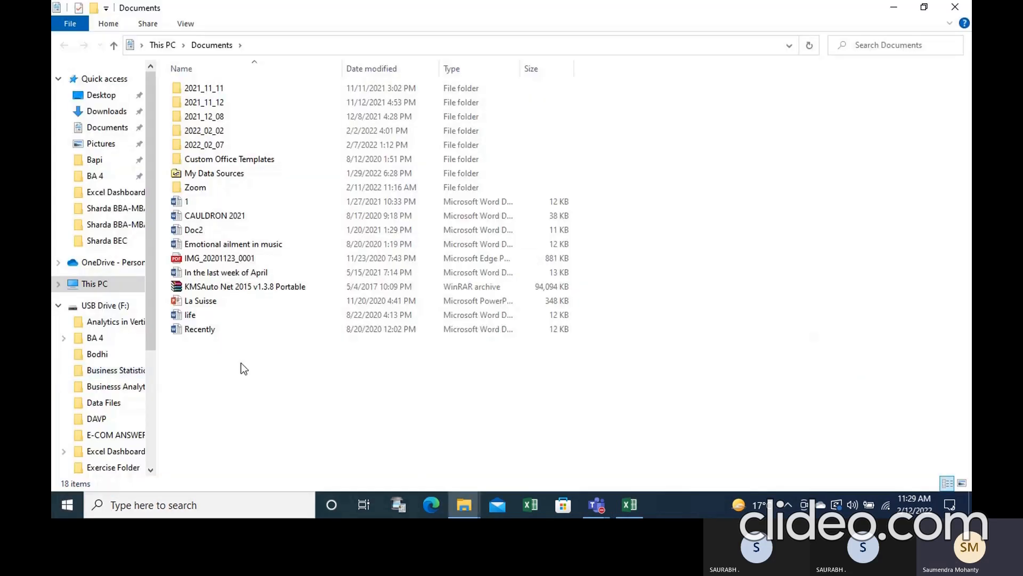
{"action": "left_click", "coordinate": [124, 452]}
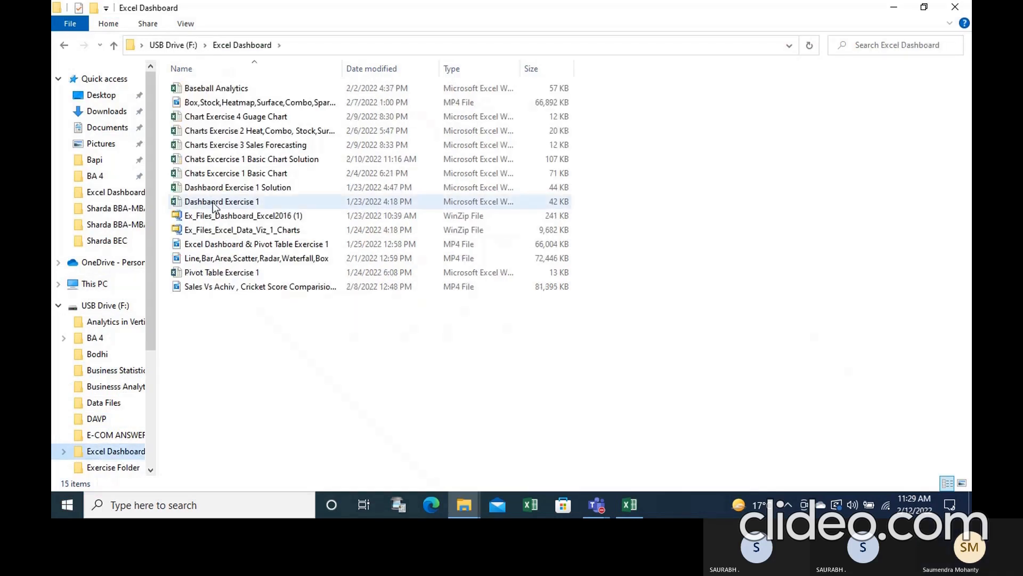
{"action": "left_click", "coordinate": [244, 132]}
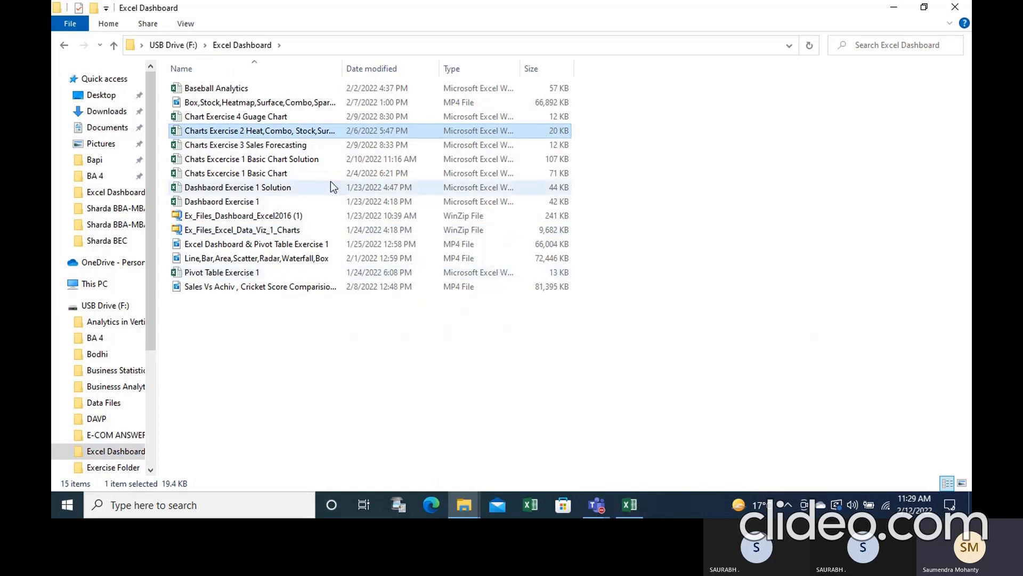
{"action": "double_click", "coordinate": [268, 137]}
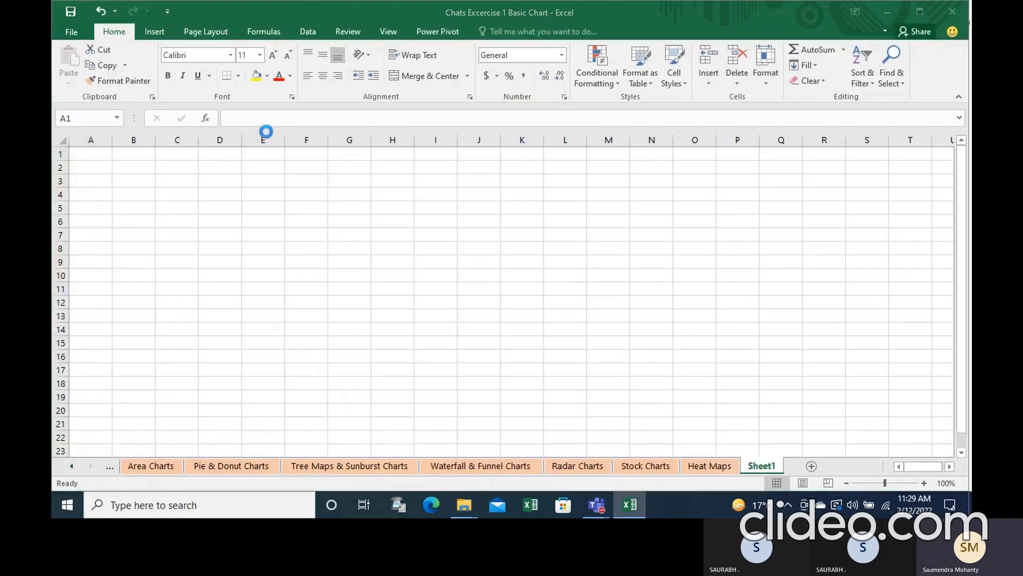
- Look through the Stock Charts, Heat Maps and Combo Charts sheets, and switch to the Surface Charts sheet
{"action": "left_click", "coordinate": [164, 484]}
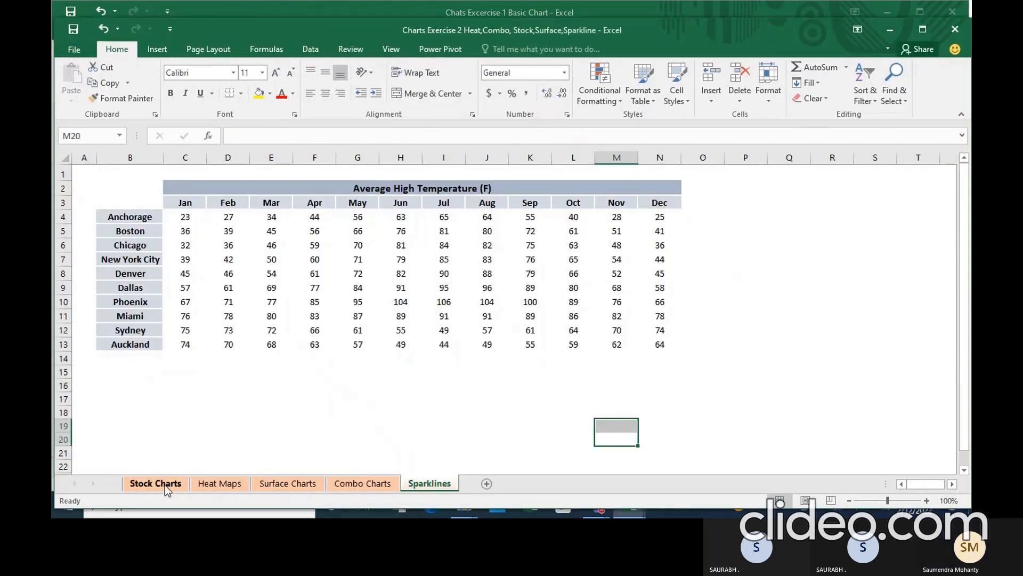
{"action": "left_click", "coordinate": [218, 485]}
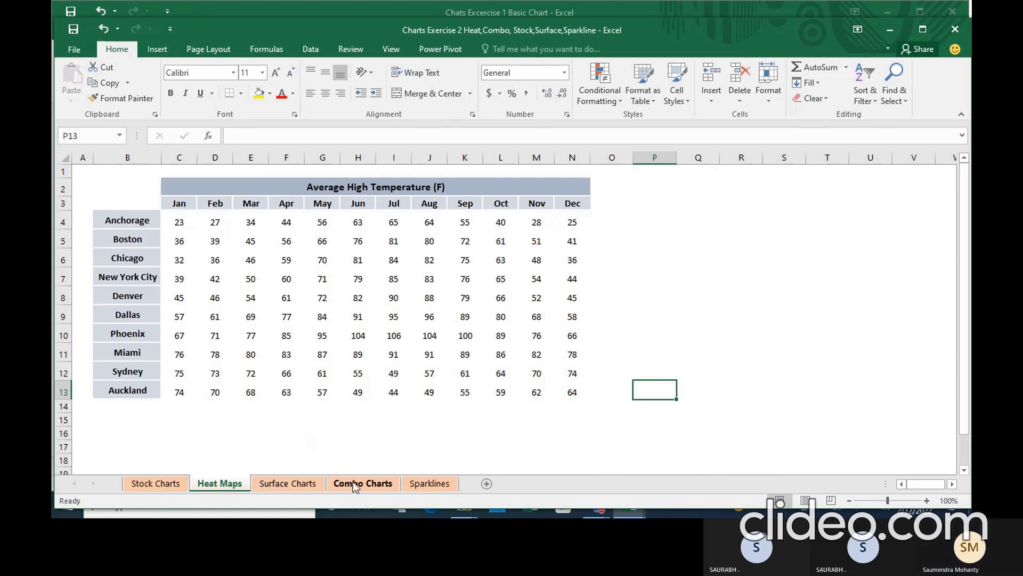
{"action": "left_click", "coordinate": [353, 481]}
{"action": "left_click", "coordinate": [274, 481]}
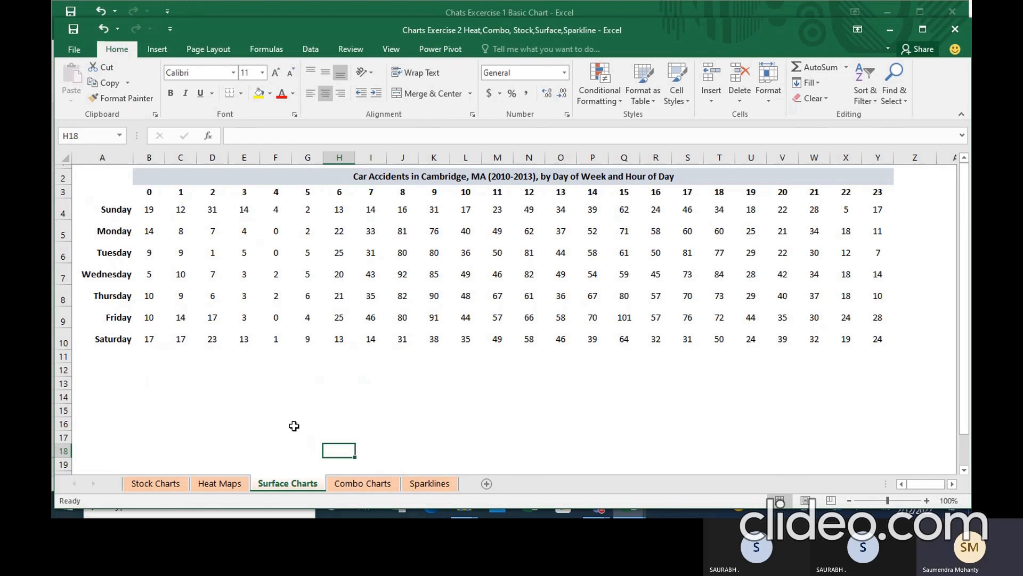
- Examine how the Wednesday accident count at hour 13 relates to its hour header and day label in the Cambridge table
{"action": "left_click", "coordinate": [567, 277]}
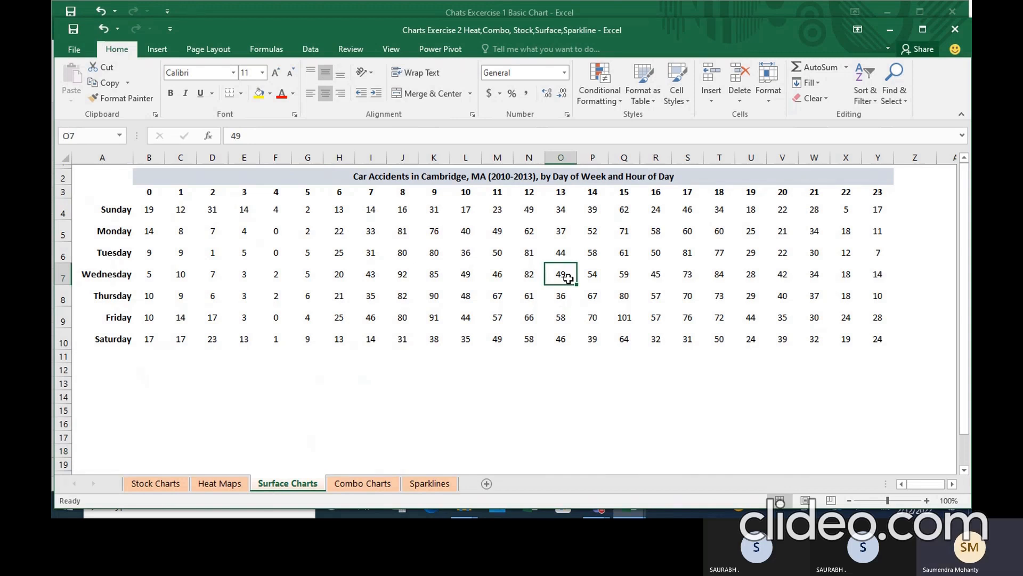
{"action": "left_click", "coordinate": [560, 192]}
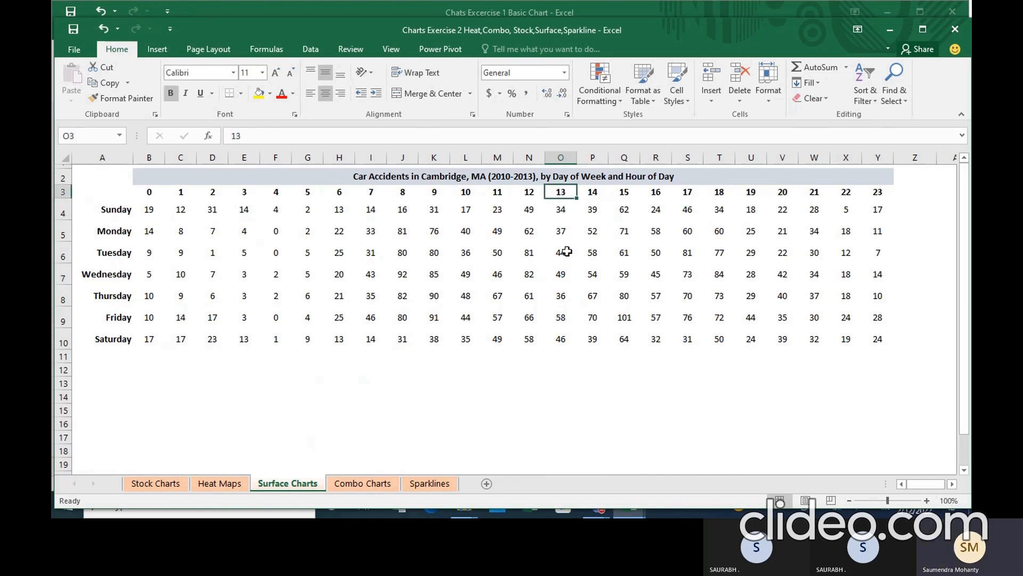
{"action": "left_click", "coordinate": [562, 276]}
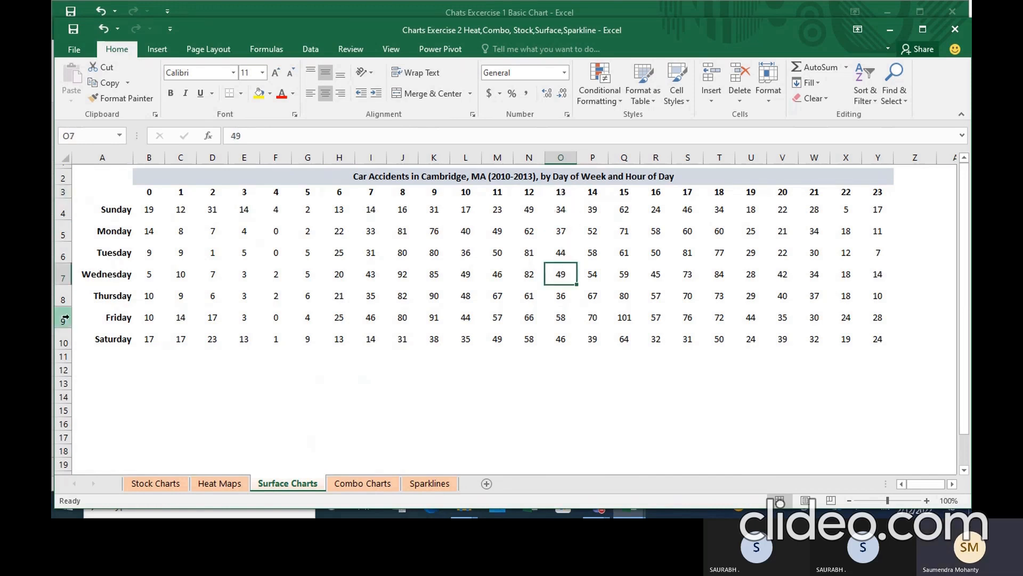
{"action": "left_click", "coordinate": [112, 279]}
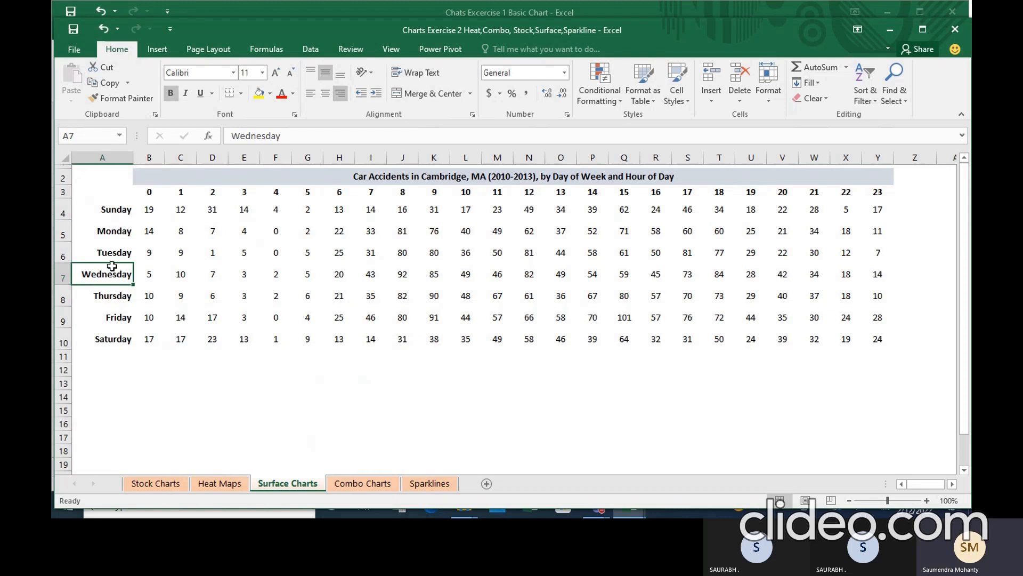
- Insert a 3-D Surface chart from the car accident data in A3:Y10
{"action": "left_click_drag", "start_coordinate": [122, 195], "coordinate": [875, 333]}
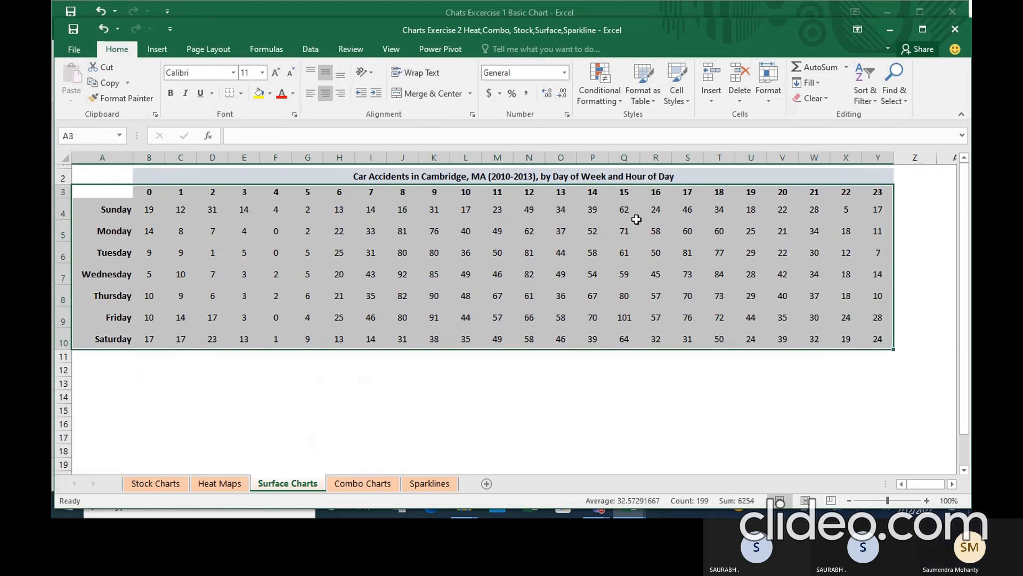
{"action": "left_click", "coordinate": [159, 49]}
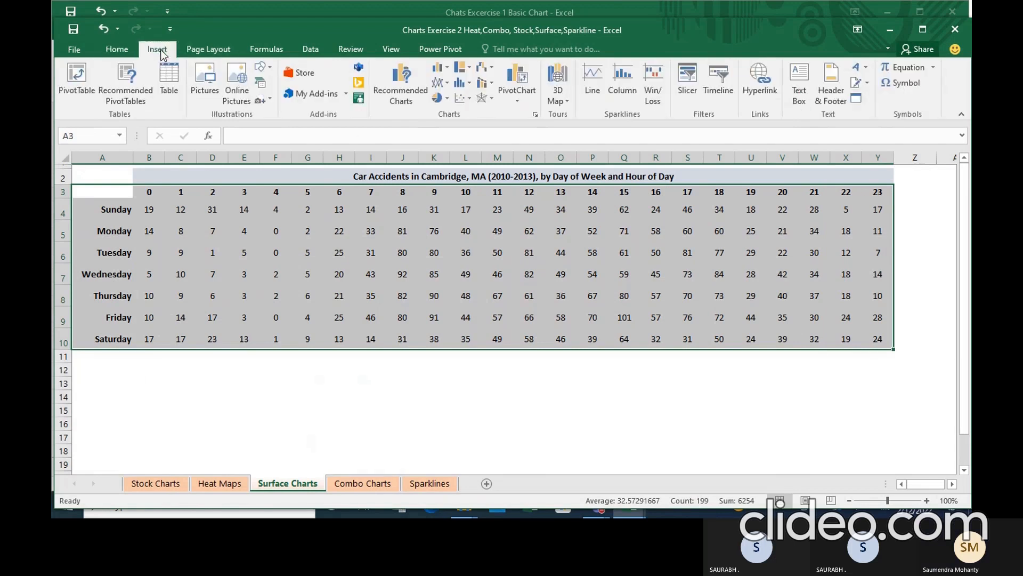
{"action": "left_click", "coordinate": [492, 100]}
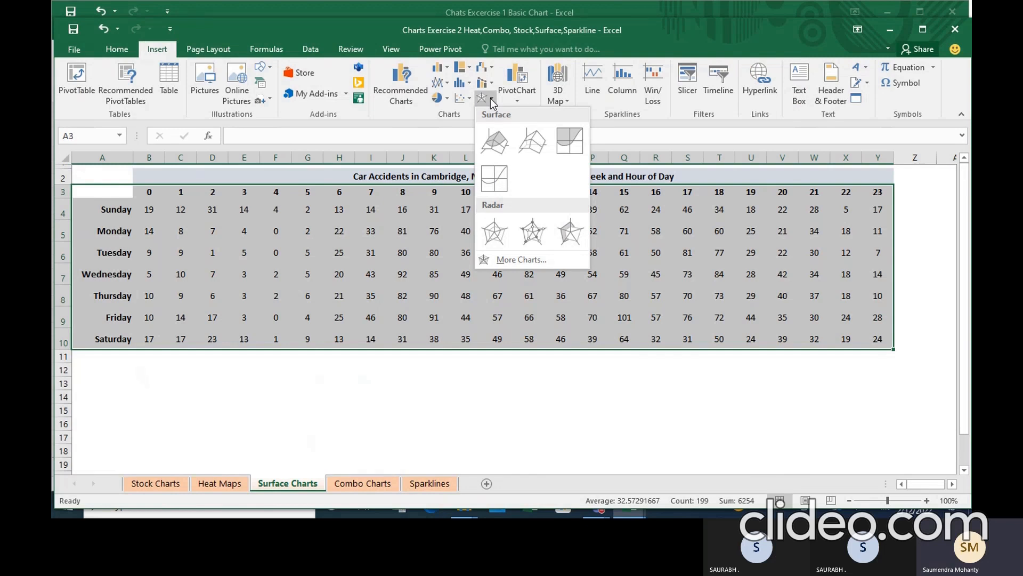
{"action": "left_click", "coordinate": [496, 140]}
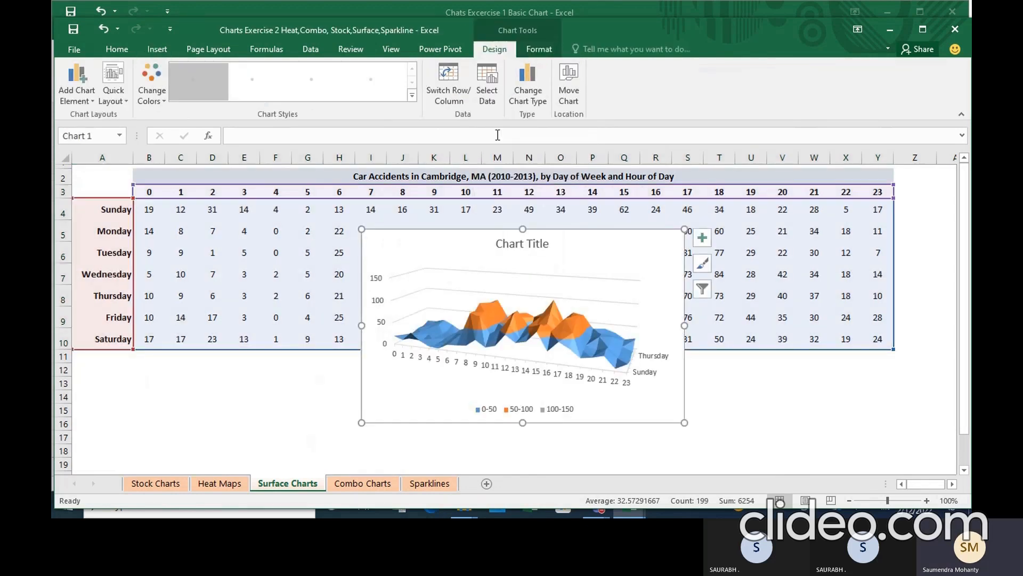
- Set the surface chart's title to "Accidents in Cambridge"
{"action": "left_click", "coordinate": [533, 248]}
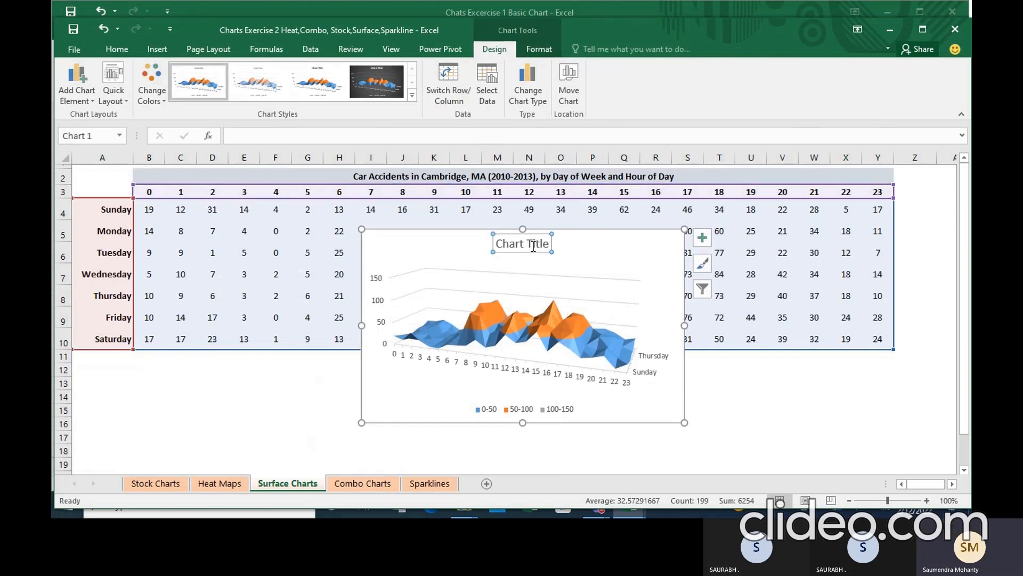
{"action": "type", "text": "Ac"}
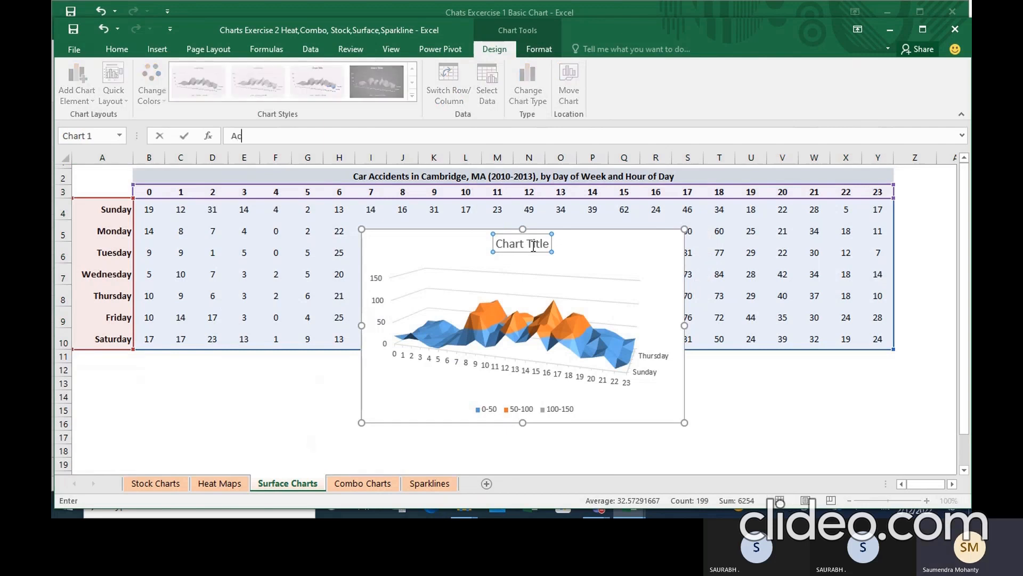
{"action": "type", "text": "ciden"}
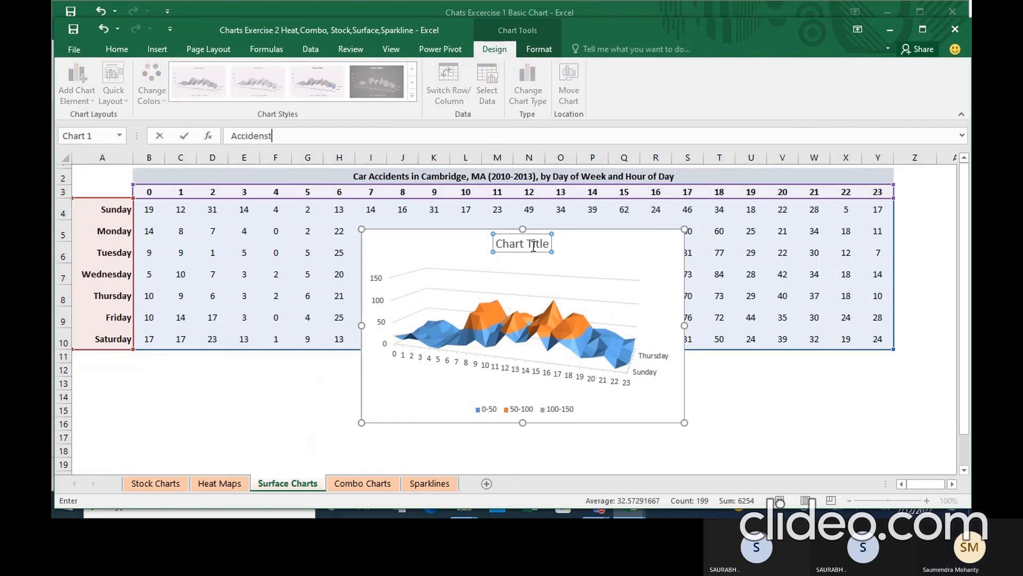
{"action": "type", "text": "ts in "}
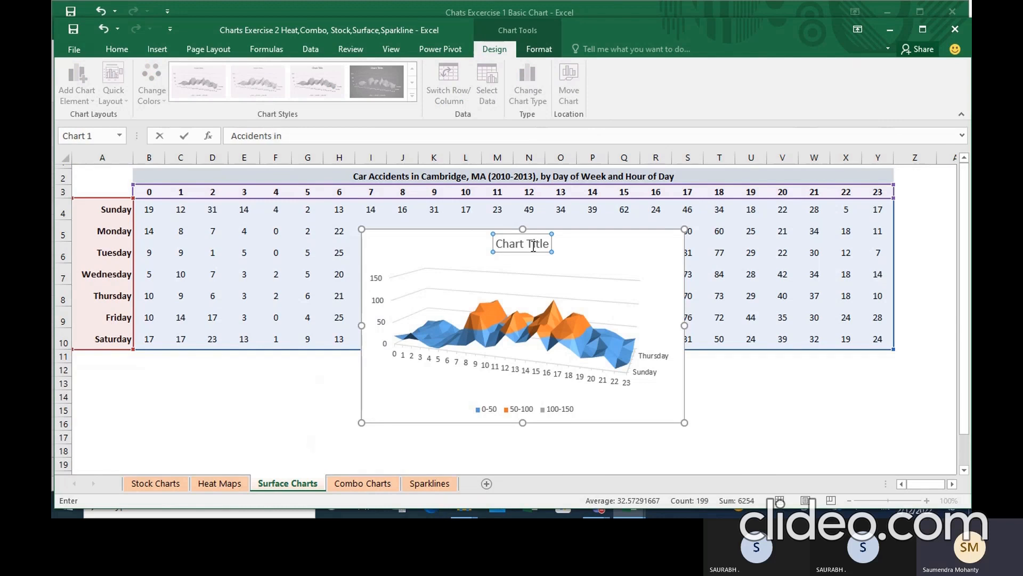
{"action": "type", "text": "Cambridge"}
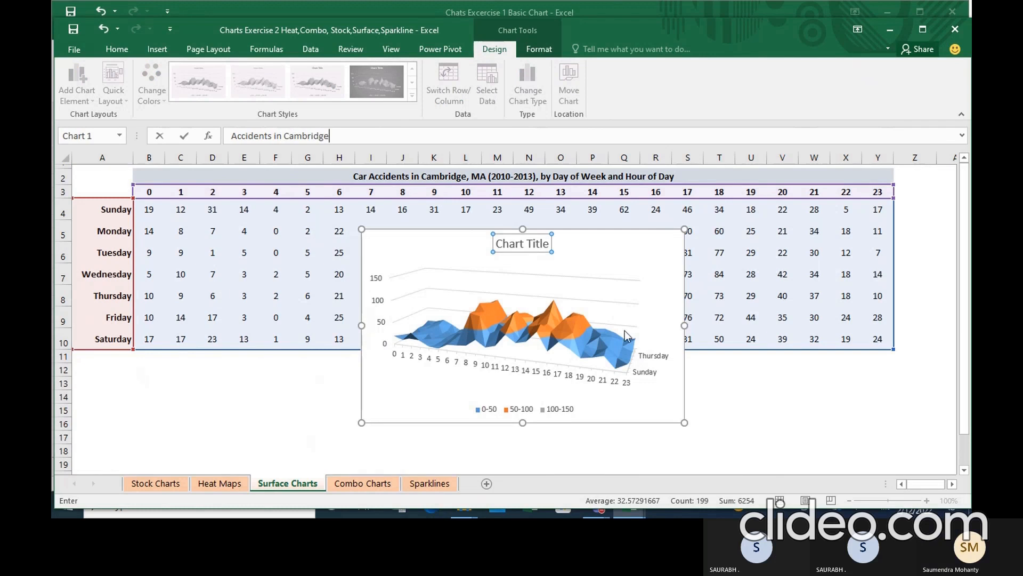
{"action": "left_click", "coordinate": [693, 368]}
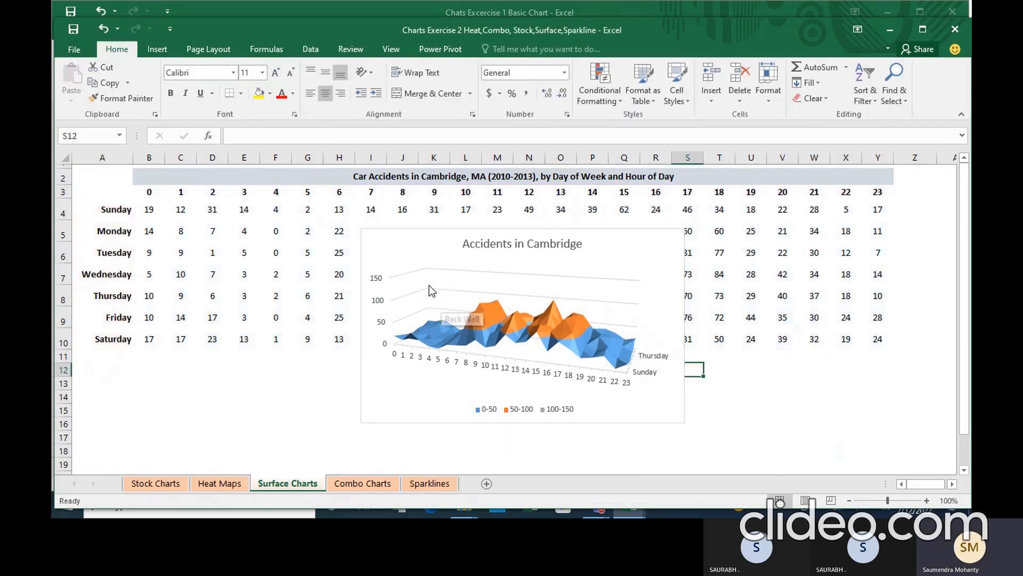
- Turn off the primary horizontal axis of the Accidents in Cambridge surface chart
{"action": "left_click", "coordinate": [506, 298]}
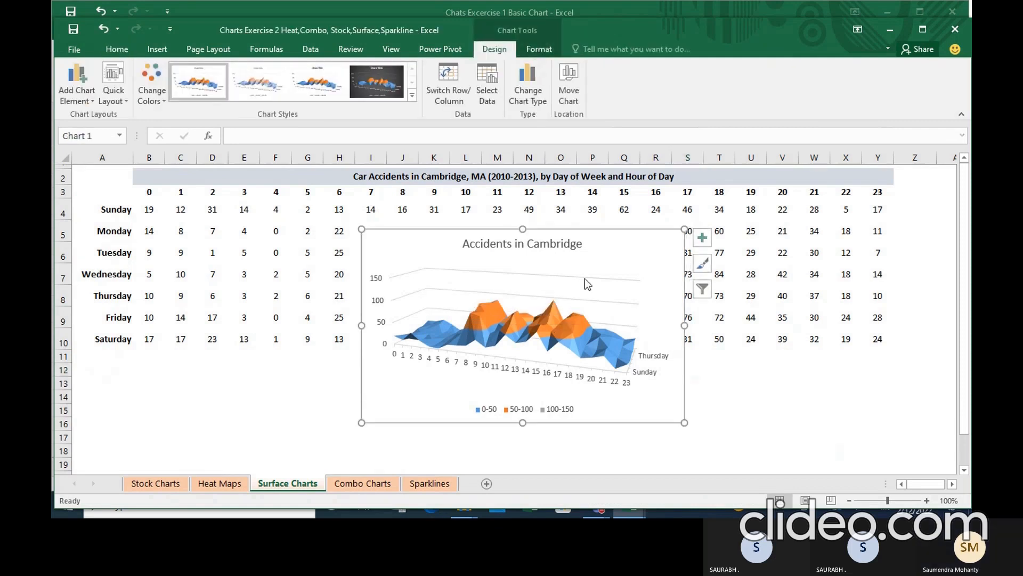
{"action": "left_click", "coordinate": [702, 238]}
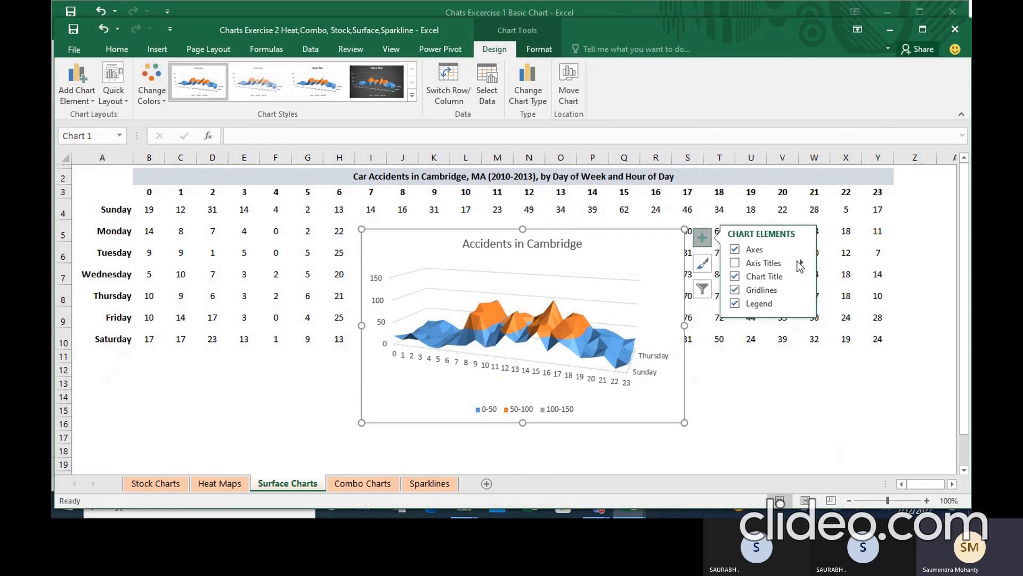
{"action": "mouse_move", "coordinate": [802, 266]}
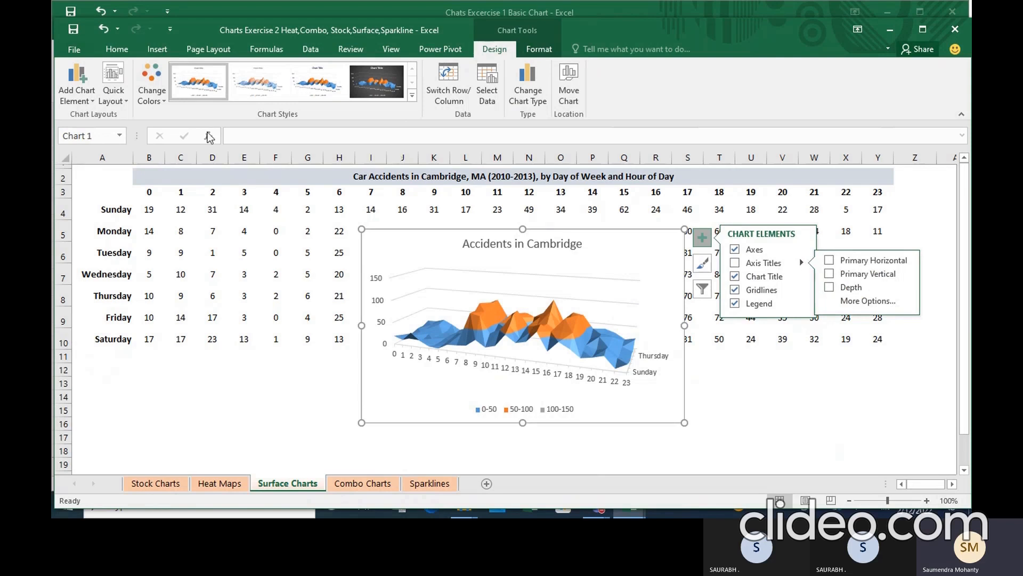
{"action": "left_click", "coordinate": [91, 98]}
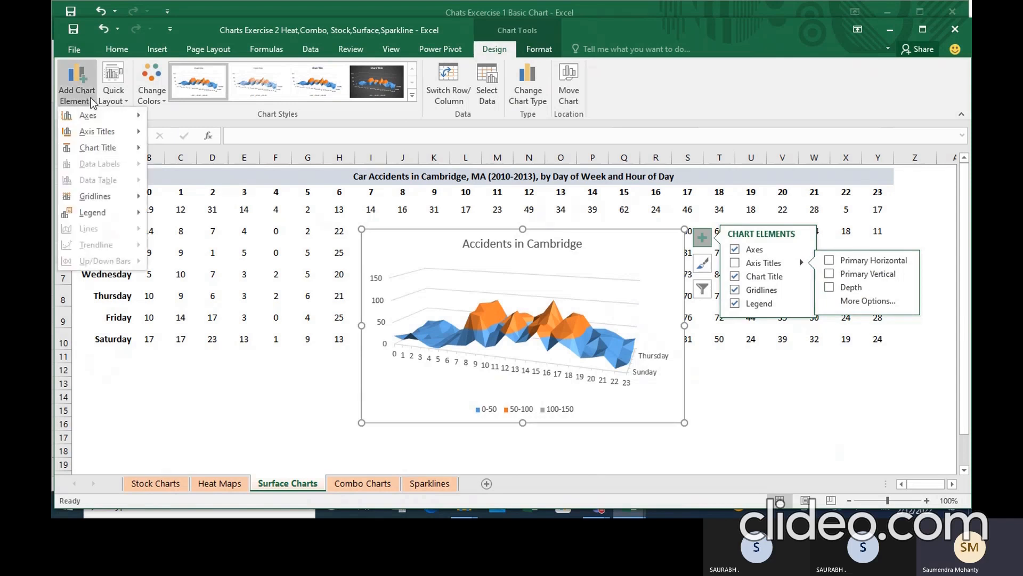
{"action": "mouse_move", "coordinate": [98, 113]}
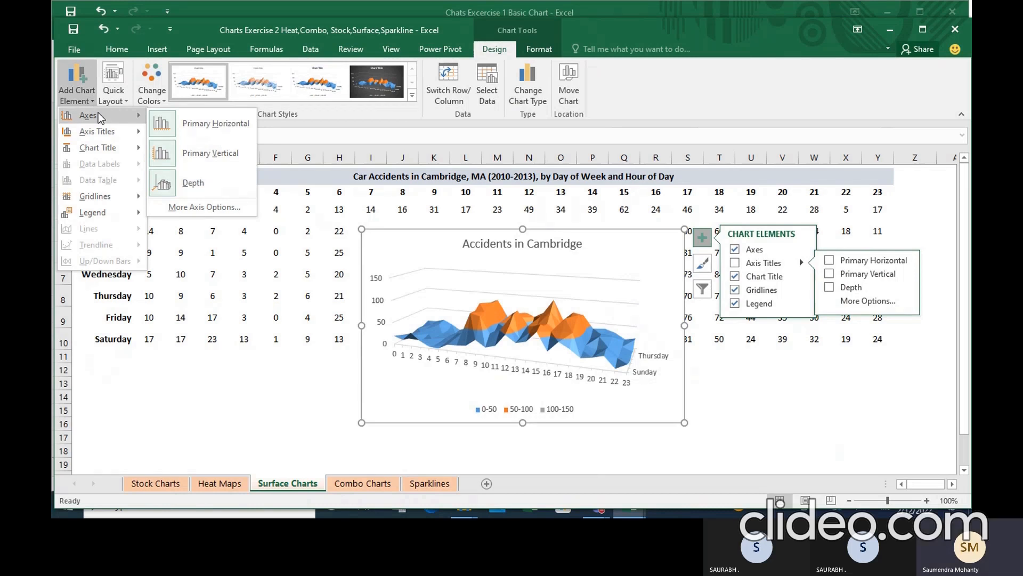
{"action": "left_click", "coordinate": [207, 126]}
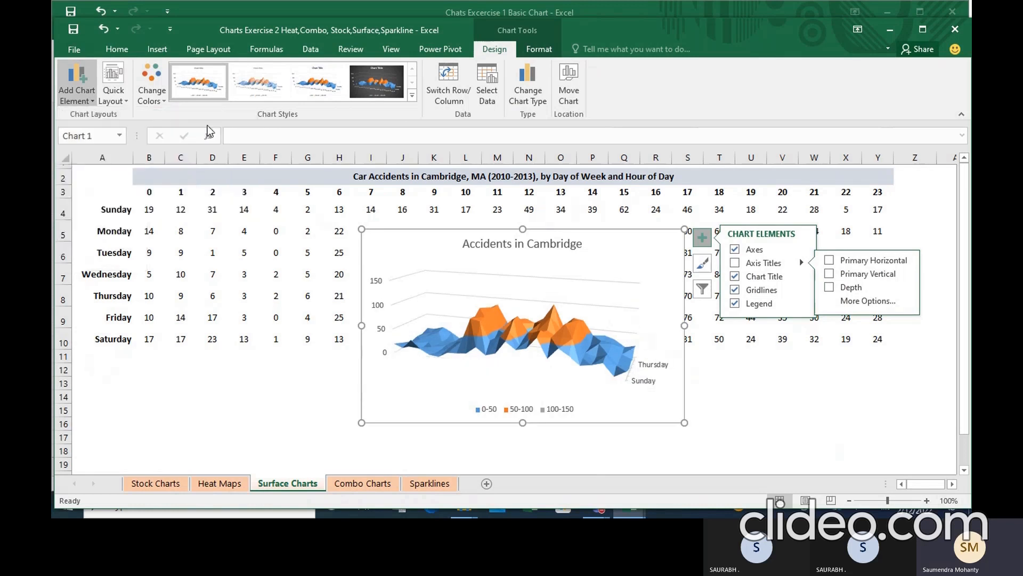
- Add a primary horizontal axis title to the surface chart reading "Hour of the day"
{"action": "left_click", "coordinate": [890, 261]}
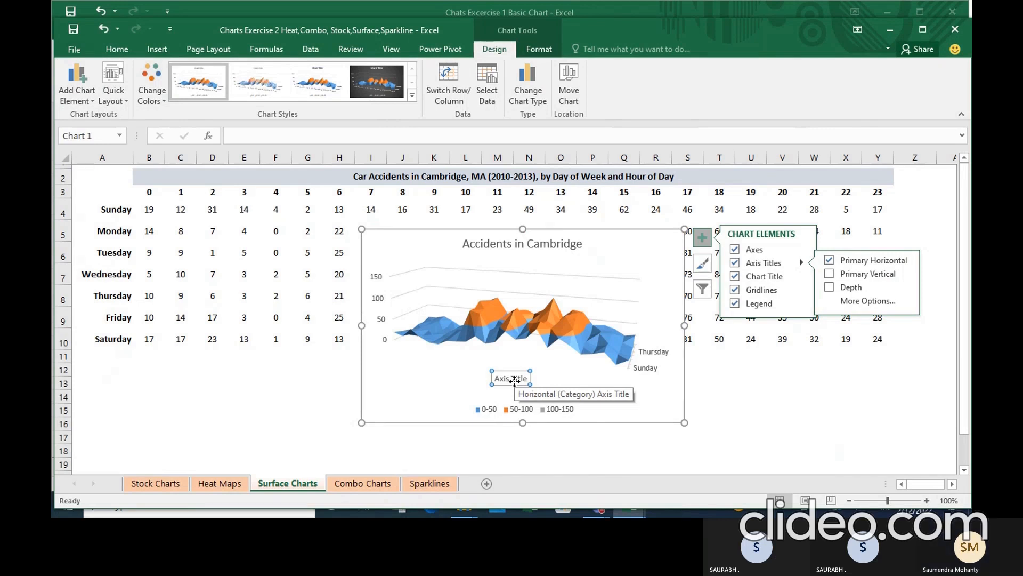
{"action": "type", "text": "Hour"}
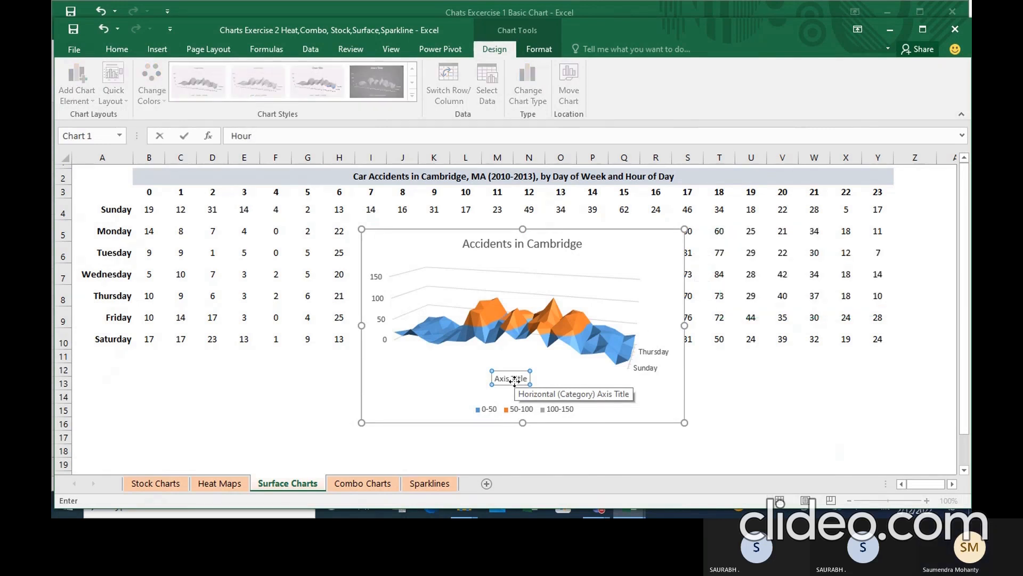
{"action": "key", "text": "Return"}
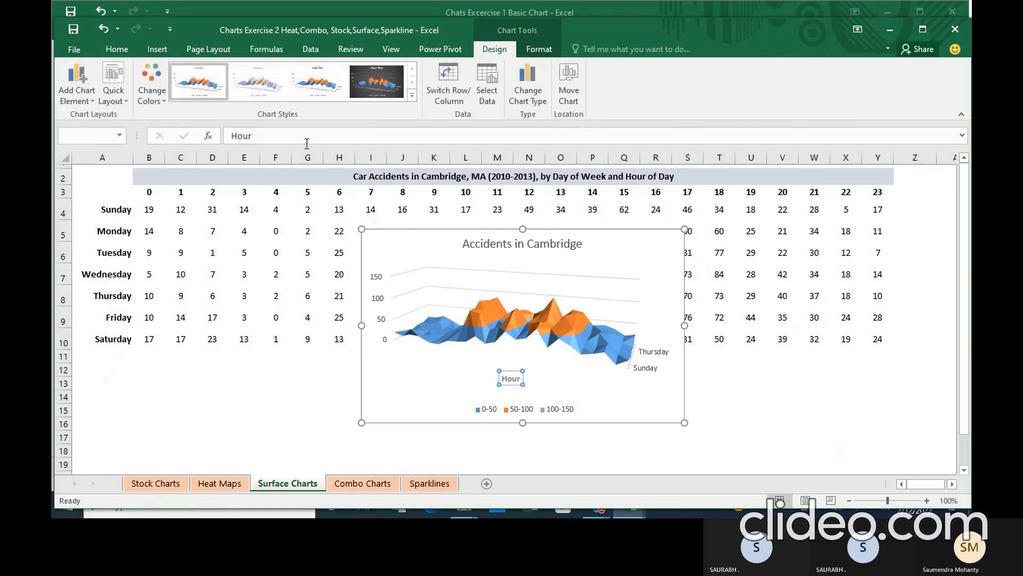
{"action": "left_click", "coordinate": [300, 137]}
{"action": "type", "text": "of the"}
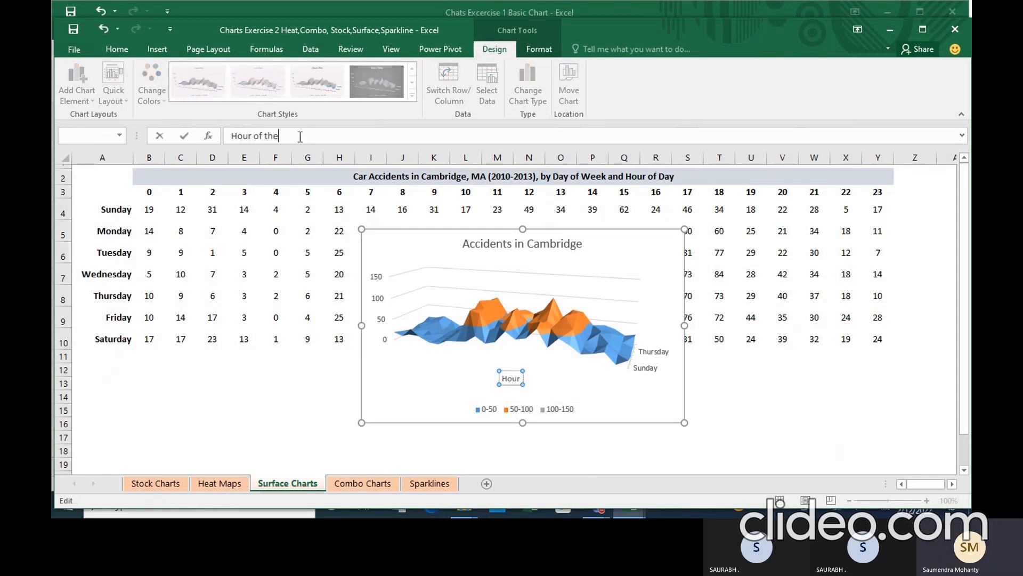
{"action": "type", "text": " day"}
{"action": "key", "text": "Return"}
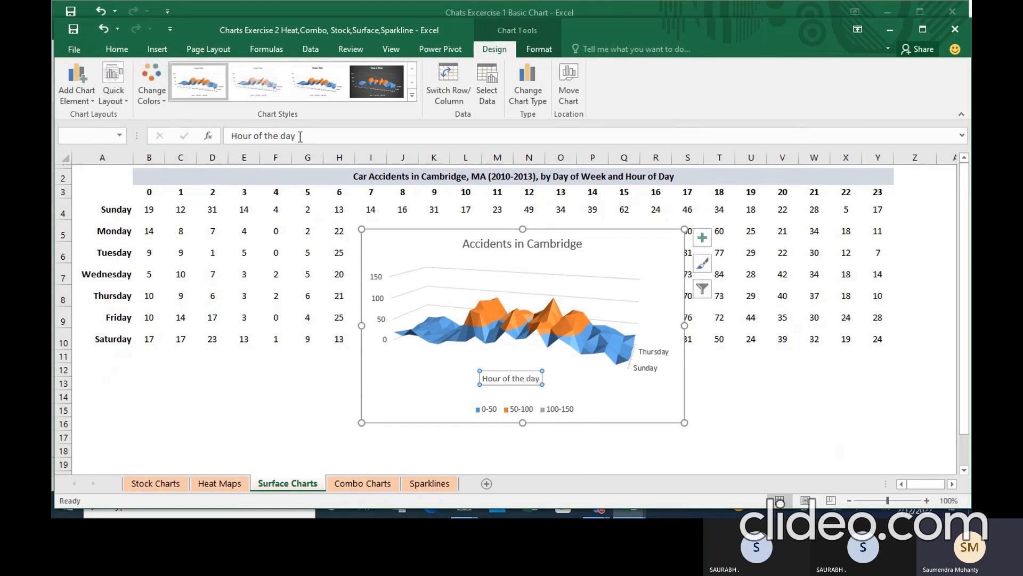
- Add a primary vertical axis title to the surface chart reading "No of Accidents"
{"action": "left_click", "coordinate": [702, 238]}
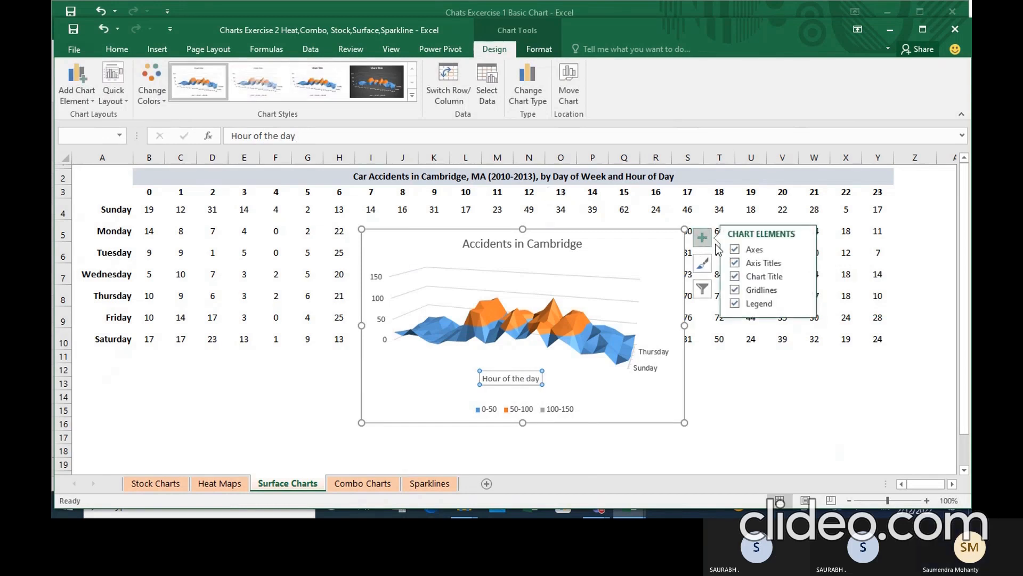
{"action": "left_click", "coordinate": [801, 263]}
{"action": "left_click", "coordinate": [857, 274]}
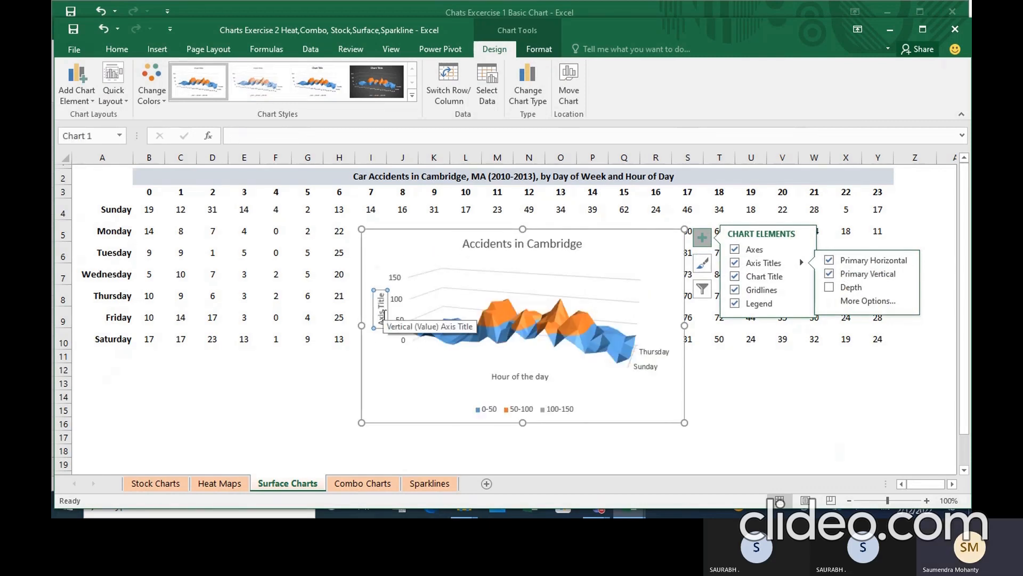
{"action": "left_click", "coordinate": [385, 314]}
{"action": "type", "text": "No"}
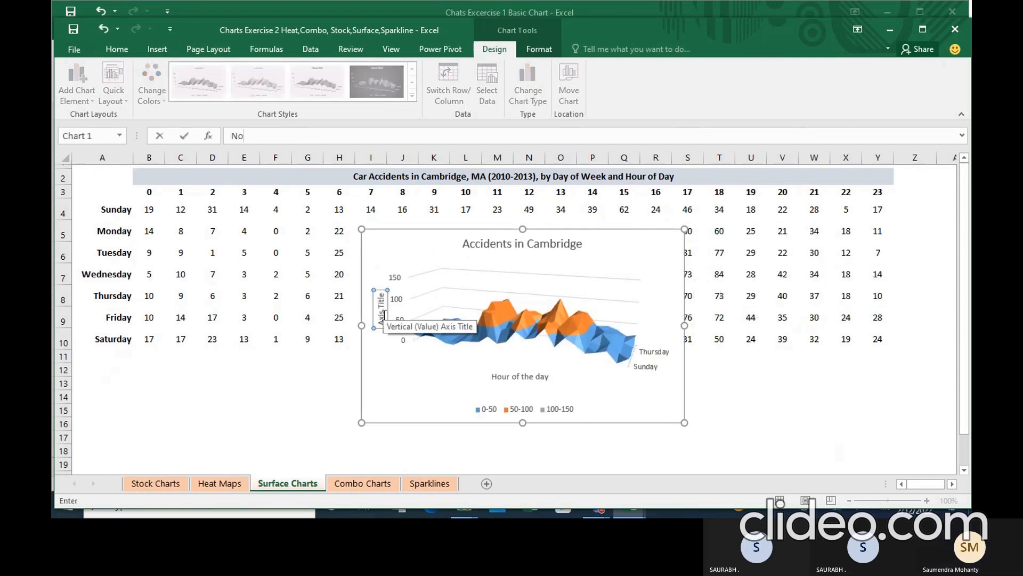
{"action": "type", "text": " of Accidents"}
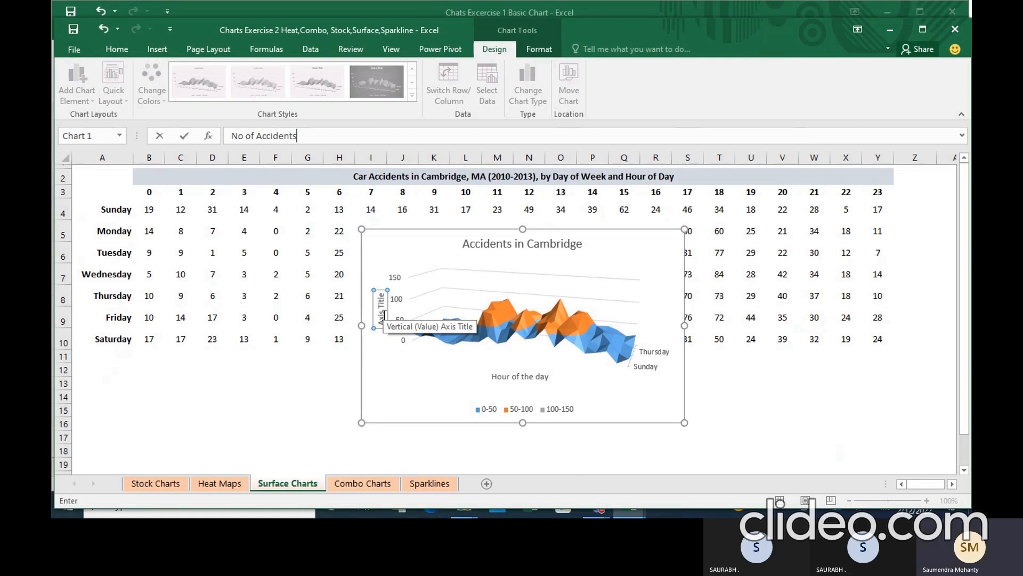
{"action": "key", "text": "Return"}
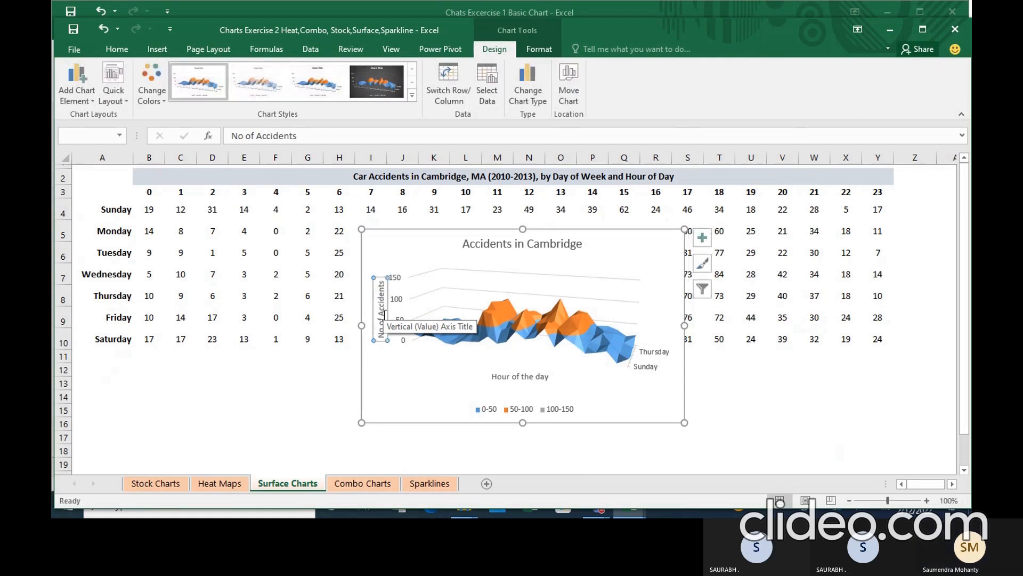
- Add a depth axis title to the surface chart reading "Day of the week"
{"action": "left_click", "coordinate": [704, 238]}
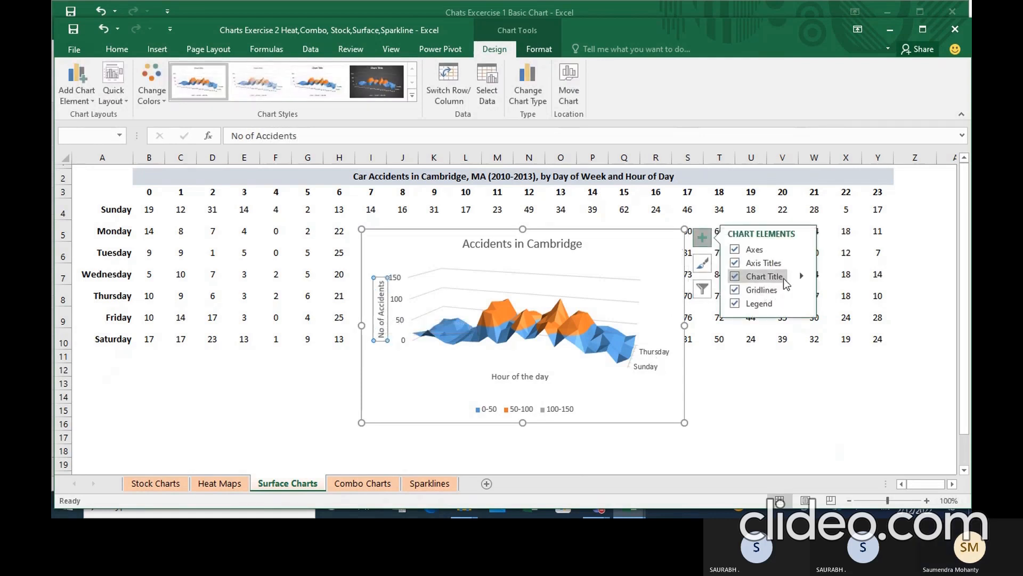
{"action": "mouse_move", "coordinate": [805, 261]}
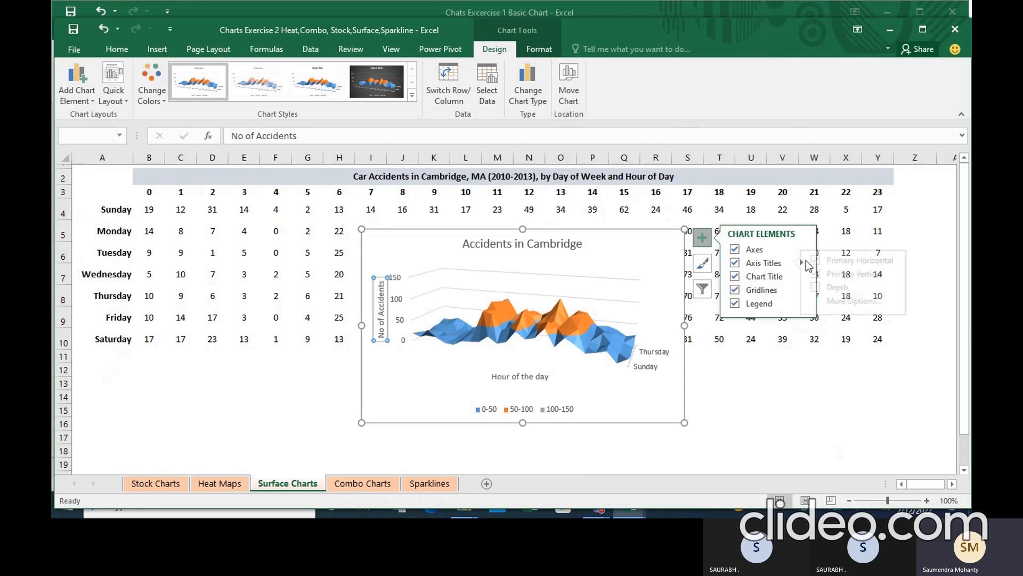
{"action": "left_click", "coordinate": [854, 287]}
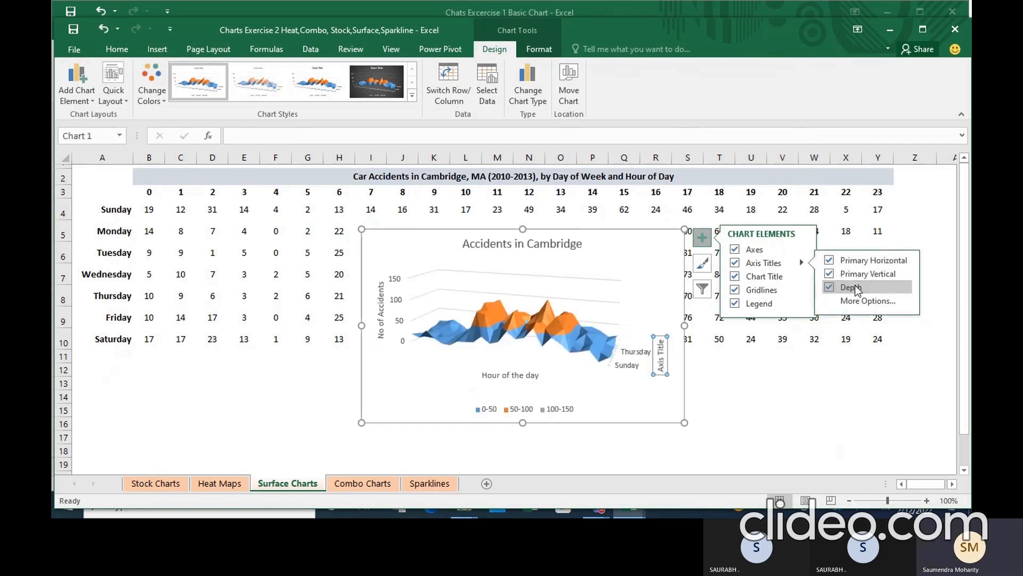
{"action": "type", "text": "D"}
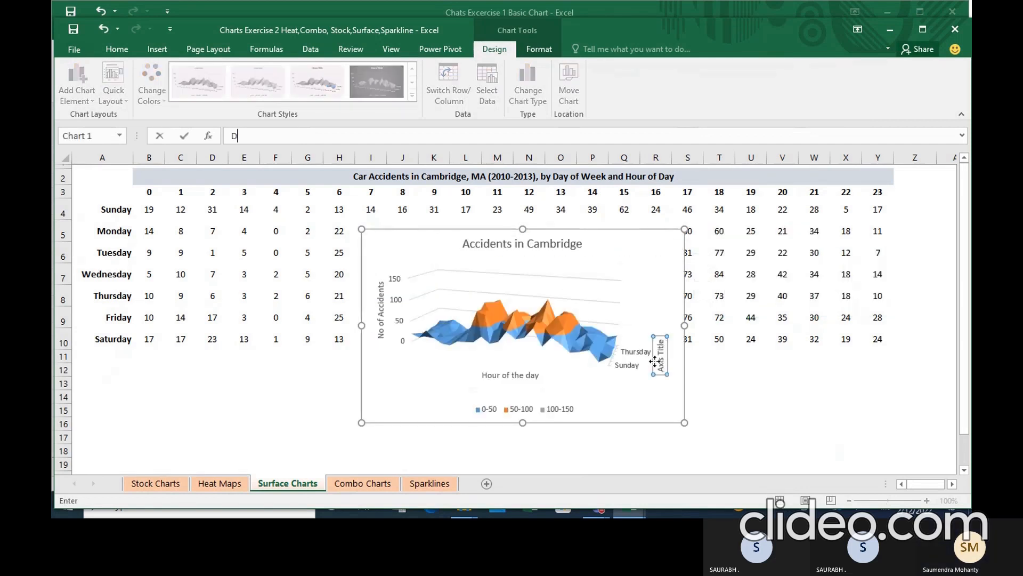
{"action": "type", "text": "ay of"}
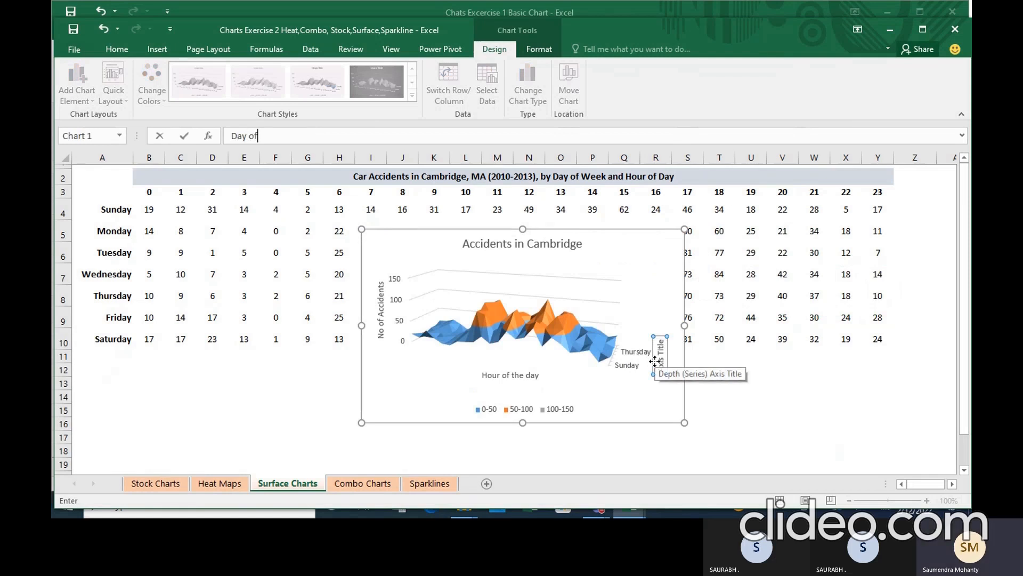
{"action": "type", "text": " the week"}
{"action": "left_click", "coordinate": [275, 413]}
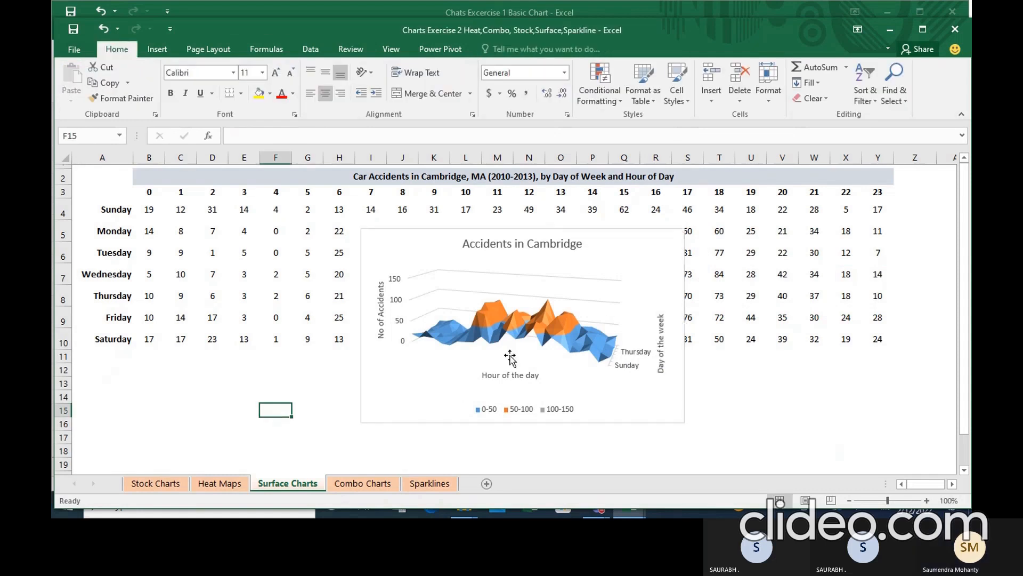
- Enlarge the surface chart by extending its upper edge to just below the hour headers and its right edge to about column T
{"action": "left_click", "coordinate": [522, 227]}
{"action": "left_click_drag", "start_coordinate": [522, 227], "coordinate": [523, 193]}
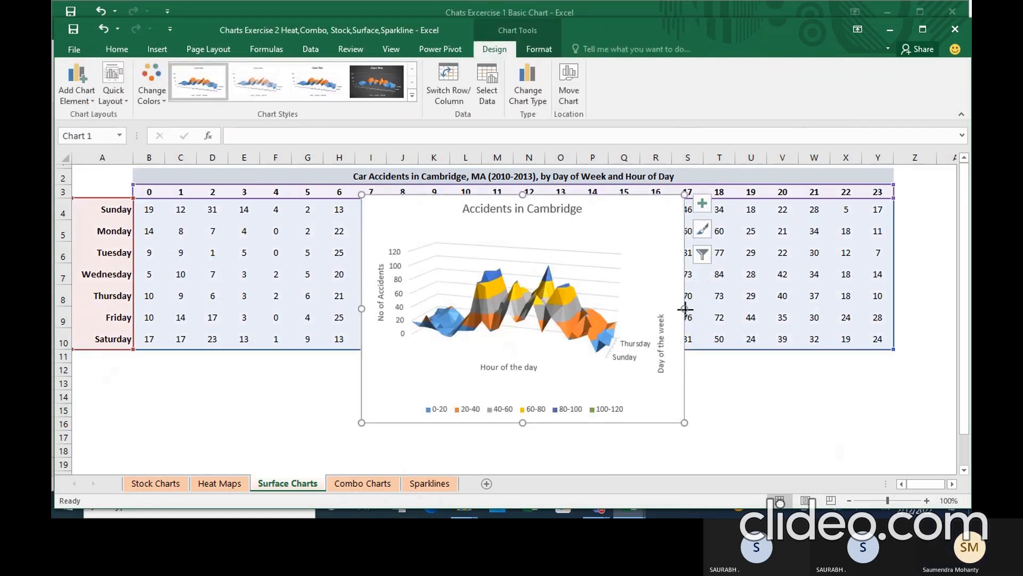
{"action": "left_click_drag", "start_coordinate": [684, 308], "coordinate": [748, 299]}
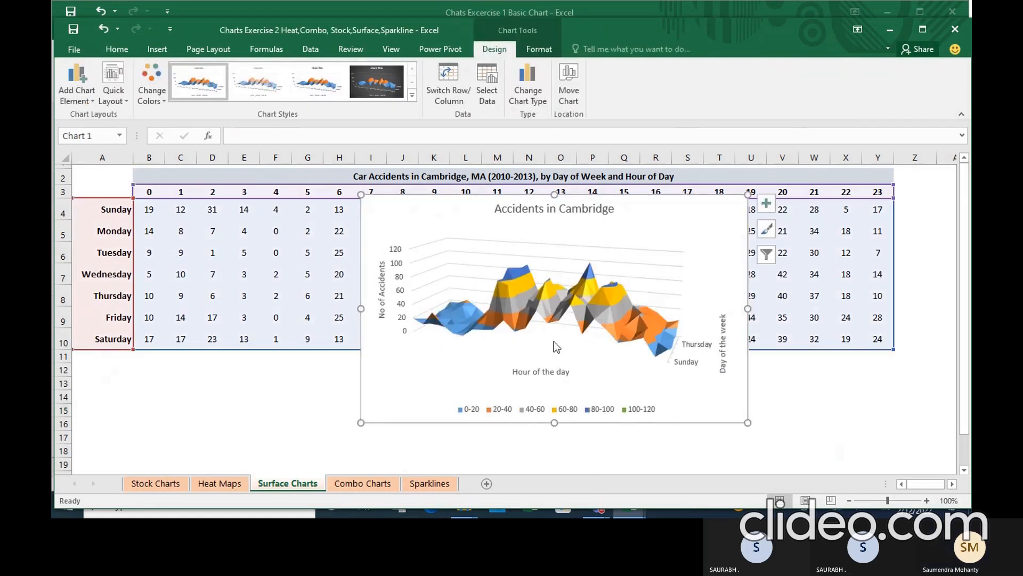
- Open the surface chart's 3-D rotation settings and set the X rotation to 0°
{"action": "right_click", "coordinate": [560, 268]}
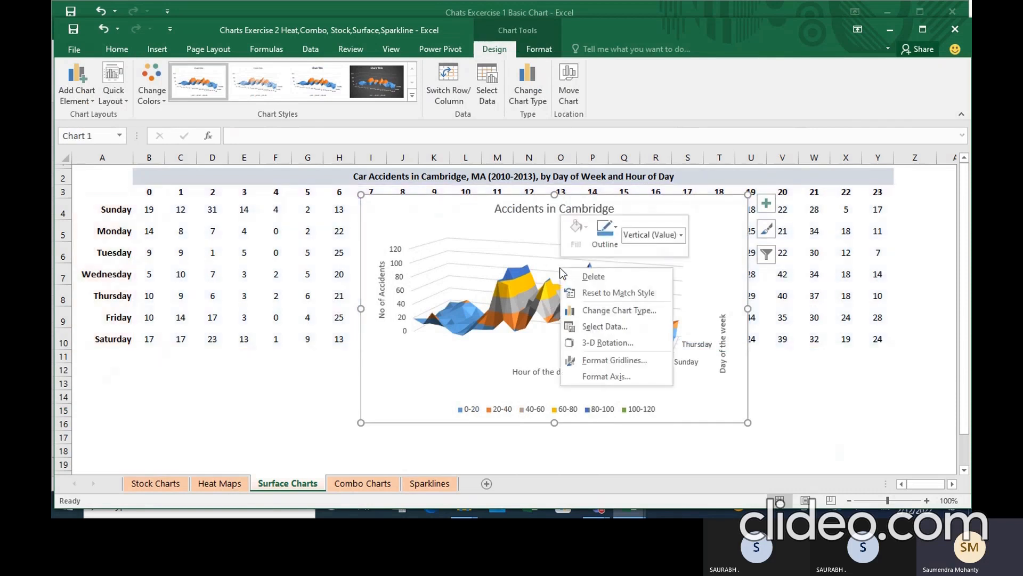
{"action": "left_click", "coordinate": [594, 341]}
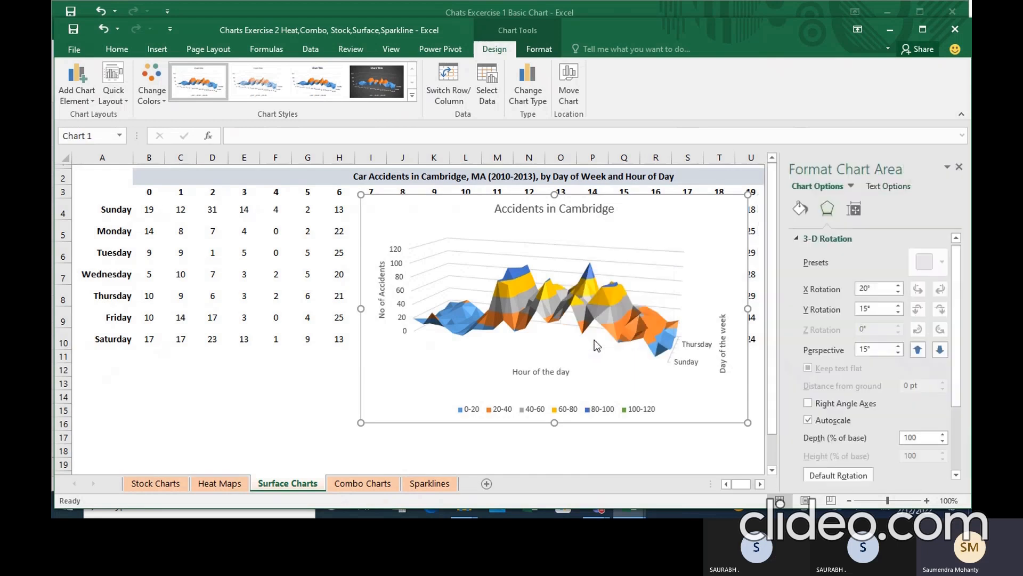
{"action": "left_click", "coordinate": [898, 293]}
{"action": "left_click", "coordinate": [897, 292]}
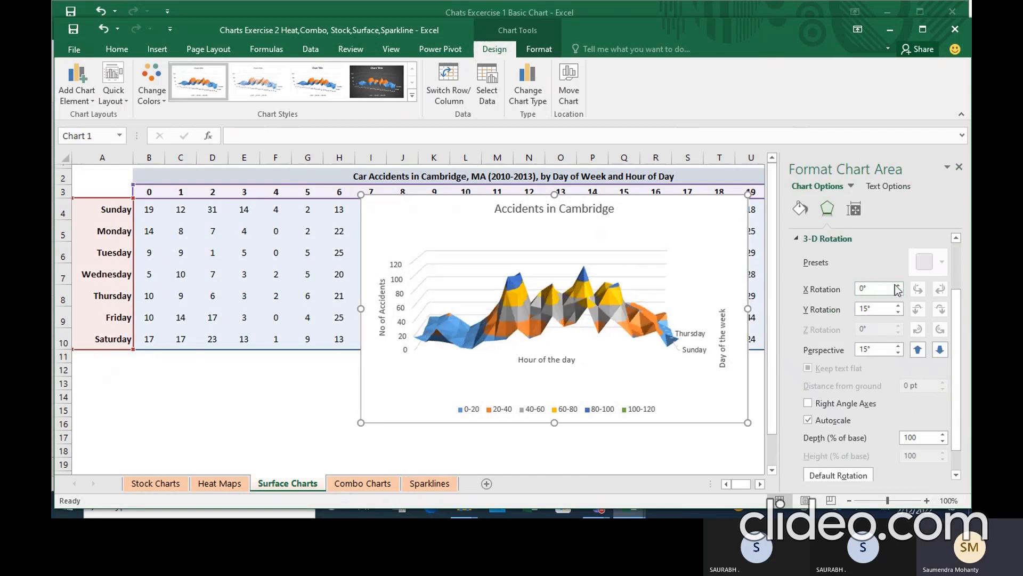
- Raise the surface chart's X rotation in 10° increments to 140°
{"action": "left_click", "coordinate": [898, 286]}
{"action": "left_click", "coordinate": [898, 286]}
{"action": "left_click", "coordinate": [898, 286]}
{"action": "left_click", "coordinate": [898, 286]}
{"action": "left_click", "coordinate": [898, 286]}
{"action": "left_click", "coordinate": [898, 286]}
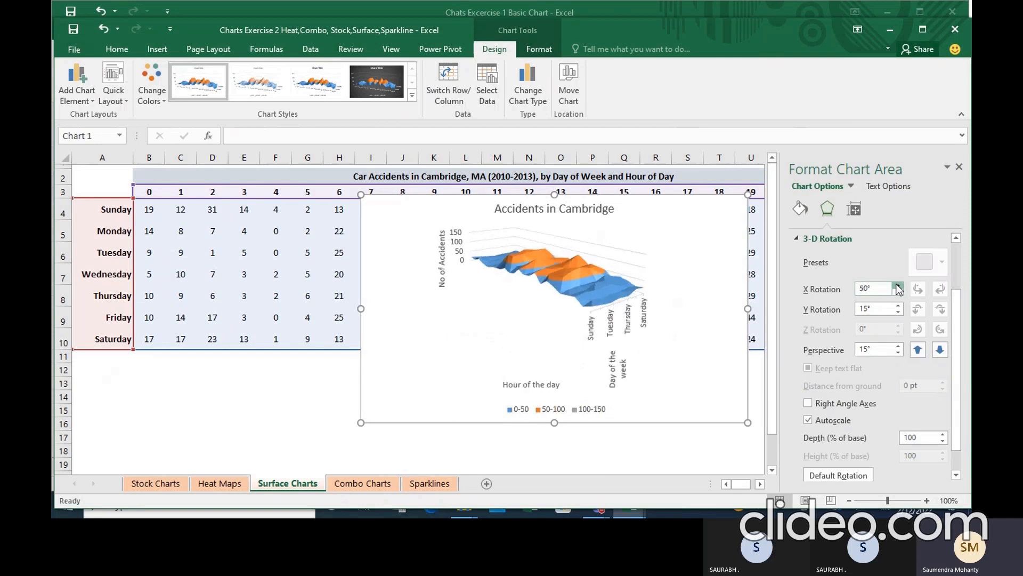
{"action": "left_click", "coordinate": [898, 286]}
{"action": "left_click", "coordinate": [898, 286]}
{"action": "left_click", "coordinate": [898, 286]}
{"action": "left_click", "coordinate": [898, 286]}
{"action": "left_click", "coordinate": [897, 286]}
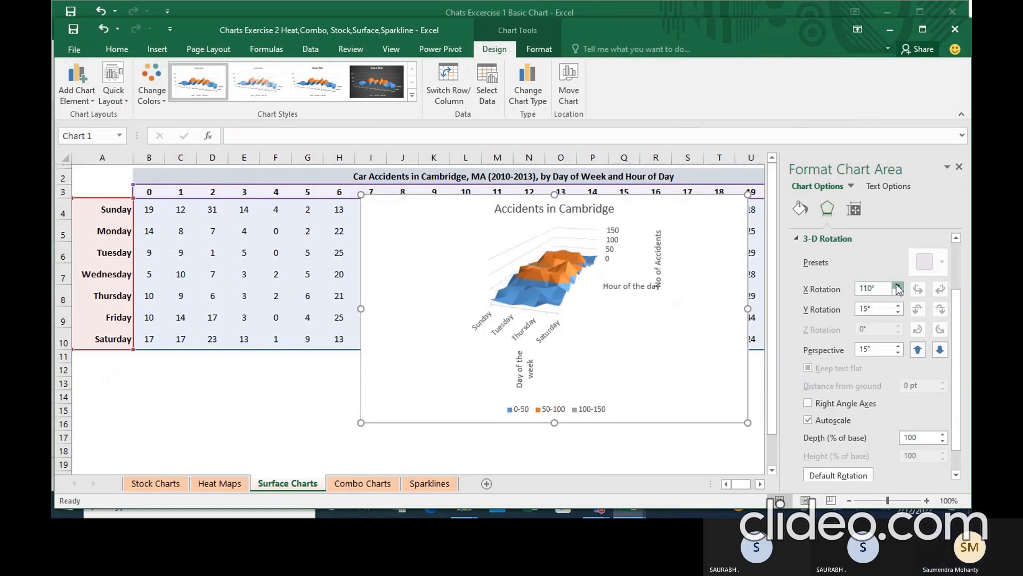
{"action": "left_click", "coordinate": [898, 286]}
{"action": "left_click", "coordinate": [898, 286]}
{"action": "left_click", "coordinate": [898, 286]}
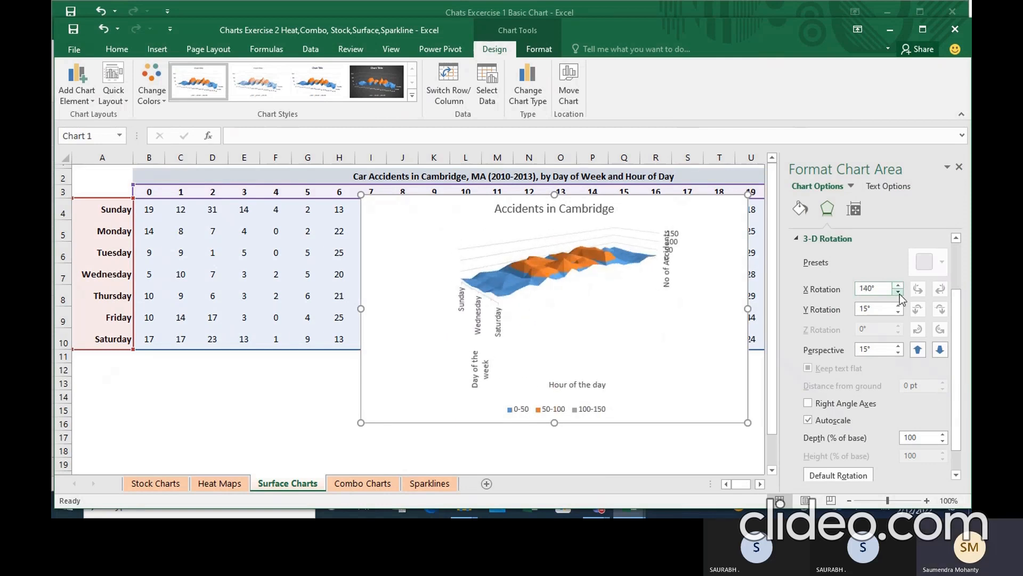
- Lower the surface chart's X rotation in 10° increments to 10°
{"action": "left_click", "coordinate": [898, 292]}
{"action": "left_click", "coordinate": [898, 292]}
{"action": "double_click", "coordinate": [898, 292]}
{"action": "left_click", "coordinate": [899, 292]}
{"action": "left_click", "coordinate": [899, 292]}
{"action": "left_click", "coordinate": [899, 292]}
{"action": "left_click", "coordinate": [898, 292]}
{"action": "left_click", "coordinate": [899, 292]}
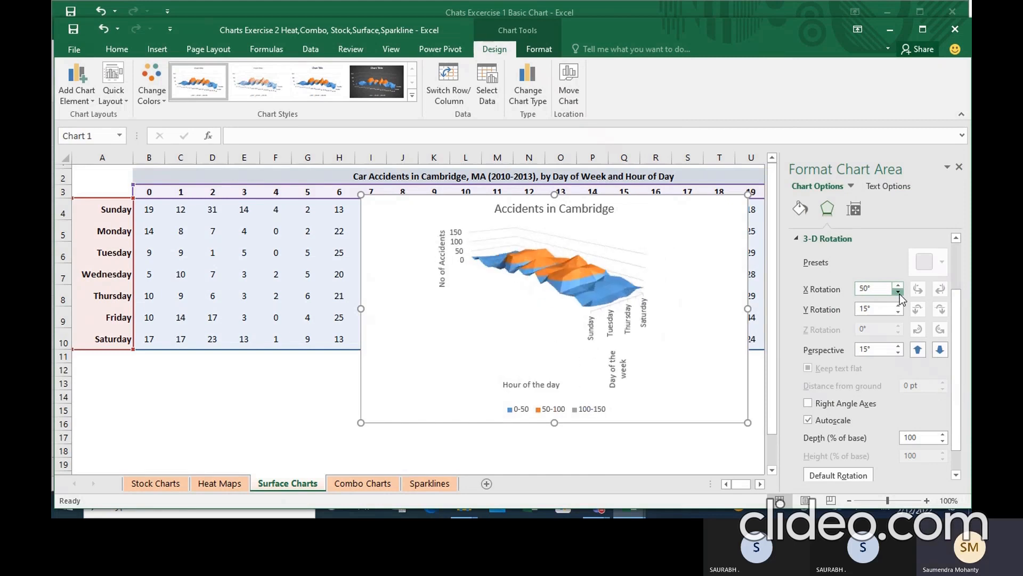
{"action": "left_click", "coordinate": [899, 292]}
{"action": "left_click", "coordinate": [898, 292]}
{"action": "left_click", "coordinate": [898, 292]}
{"action": "left_click", "coordinate": [899, 292]}
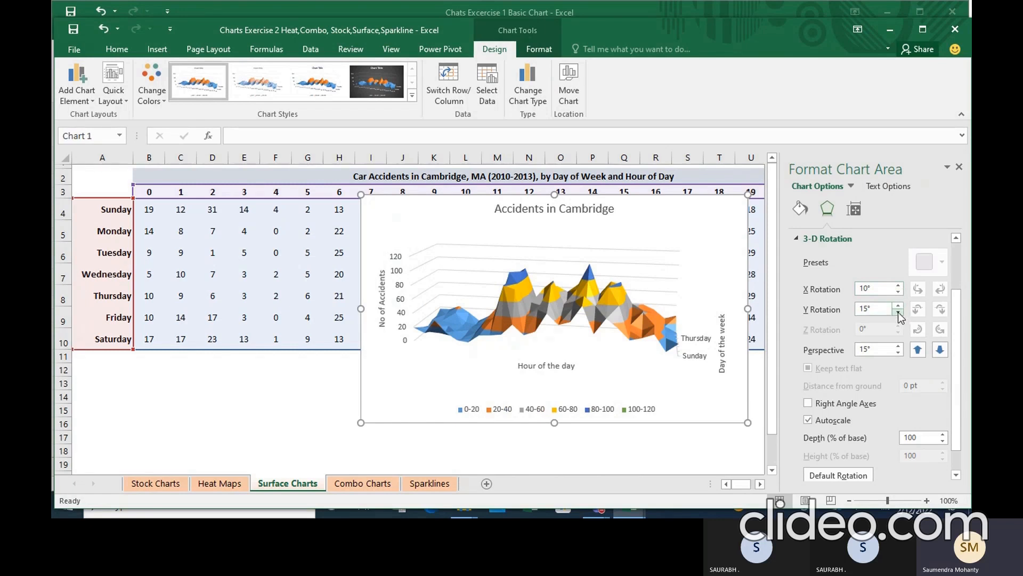
- Lower the surface chart's Y rotation in 10° increments to -90°
{"action": "left_click", "coordinate": [899, 312]}
{"action": "left_click", "coordinate": [898, 312]}
{"action": "left_click", "coordinate": [898, 312]}
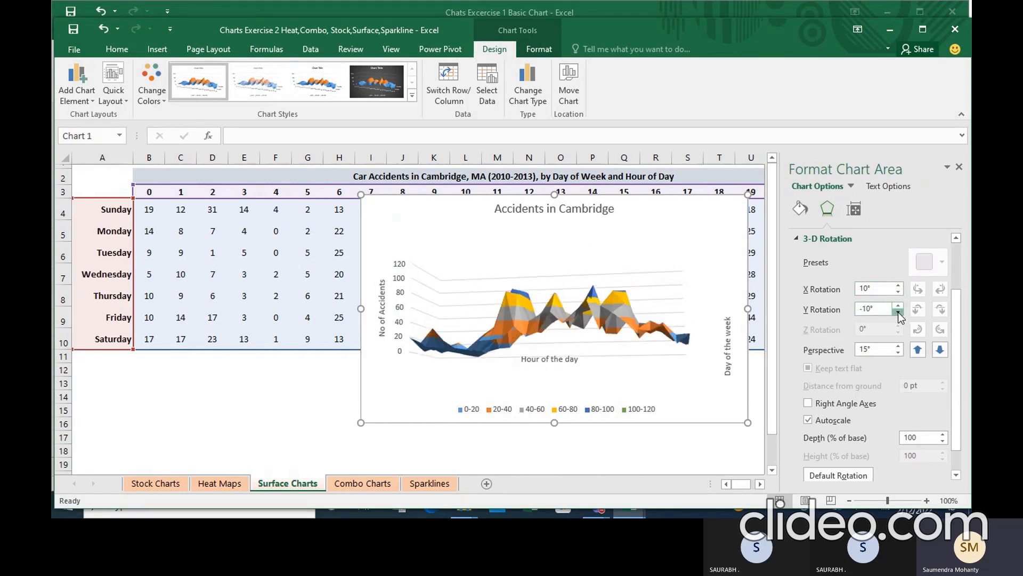
{"action": "left_click", "coordinate": [898, 311]}
{"action": "left_click", "coordinate": [898, 312]}
{"action": "left_click", "coordinate": [898, 311]}
{"action": "left_click", "coordinate": [898, 312]}
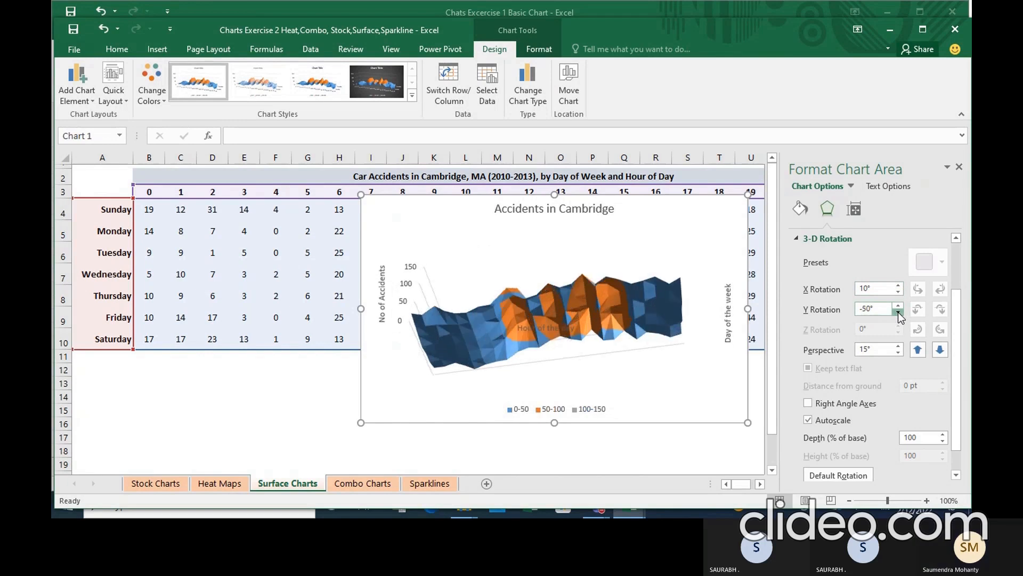
{"action": "left_click", "coordinate": [898, 312]}
{"action": "left_click", "coordinate": [898, 312]}
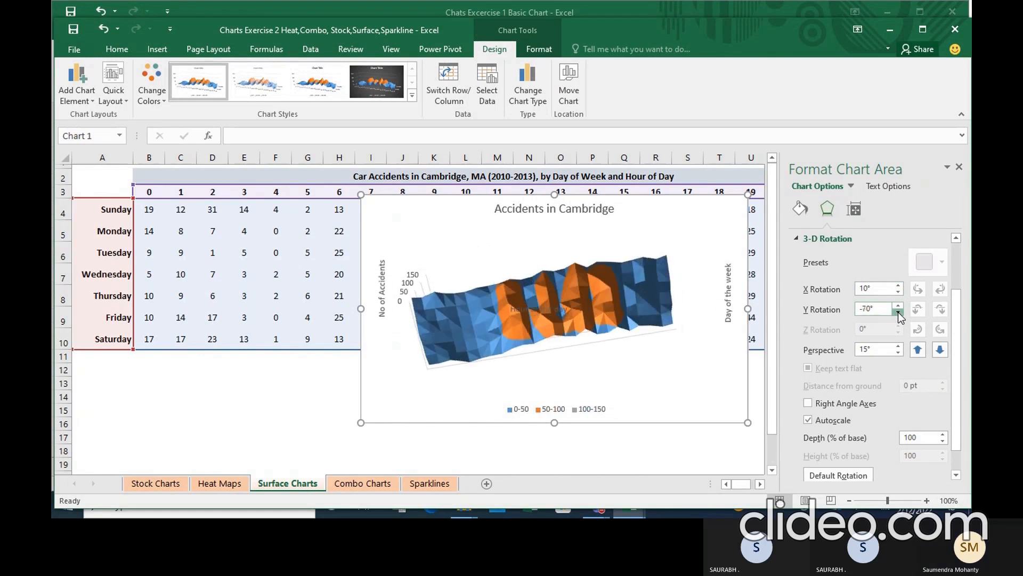
{"action": "left_click", "coordinate": [898, 312]}
{"action": "left_click", "coordinate": [898, 312]}
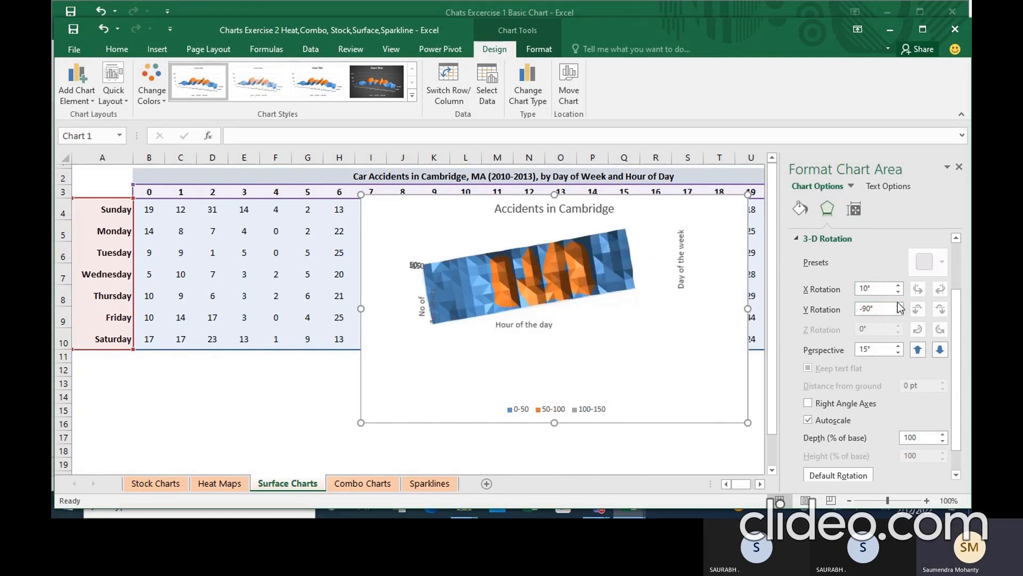
- Raise the surface chart's Y rotation to 10° and set its perspective to 5°
{"action": "left_click", "coordinate": [899, 306]}
{"action": "left_click", "coordinate": [898, 306]}
{"action": "left_click", "coordinate": [898, 306]}
{"action": "left_click", "coordinate": [899, 306]}
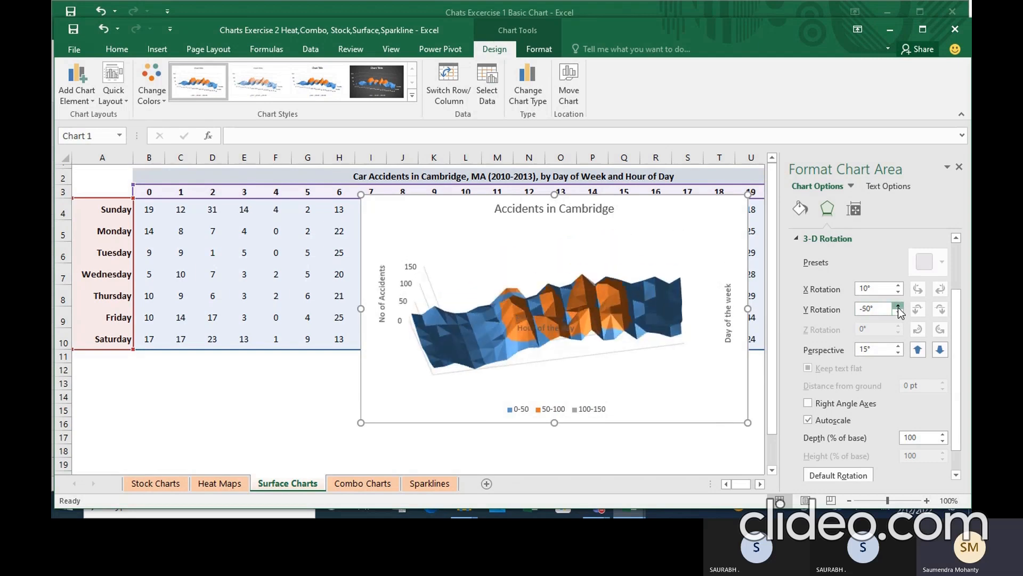
{"action": "left_click", "coordinate": [899, 306]}
{"action": "left_click", "coordinate": [899, 306]}
{"action": "left_click", "coordinate": [898, 306]}
{"action": "left_click", "coordinate": [899, 306]}
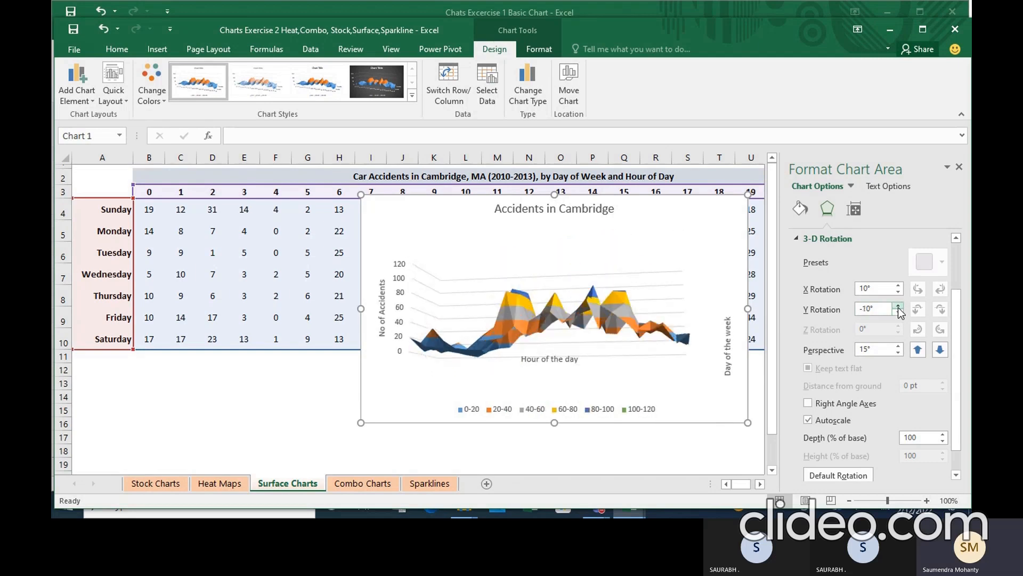
{"action": "left_click", "coordinate": [899, 306]}
{"action": "left_click", "coordinate": [898, 306]}
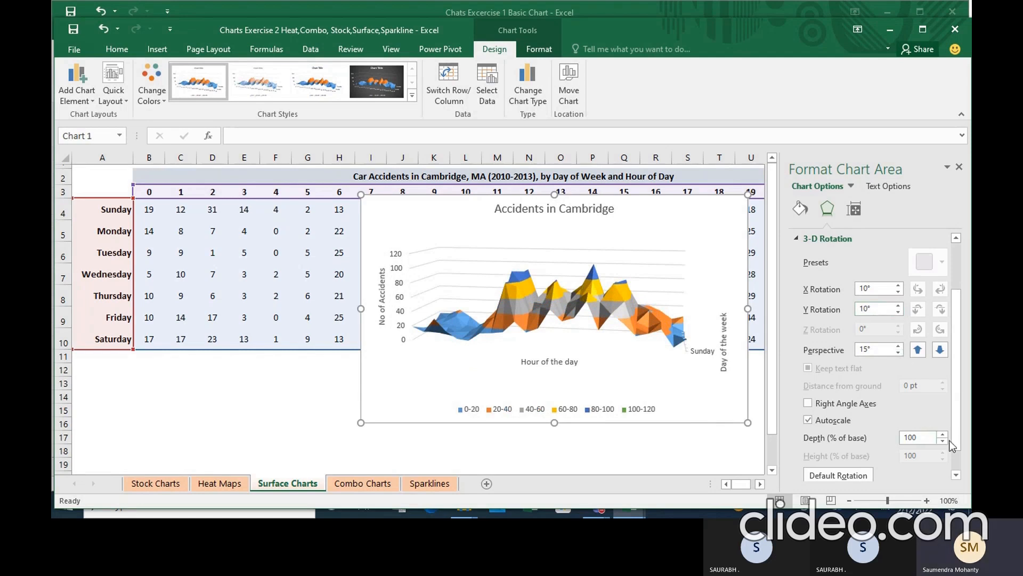
{"action": "left_click", "coordinate": [898, 353]}
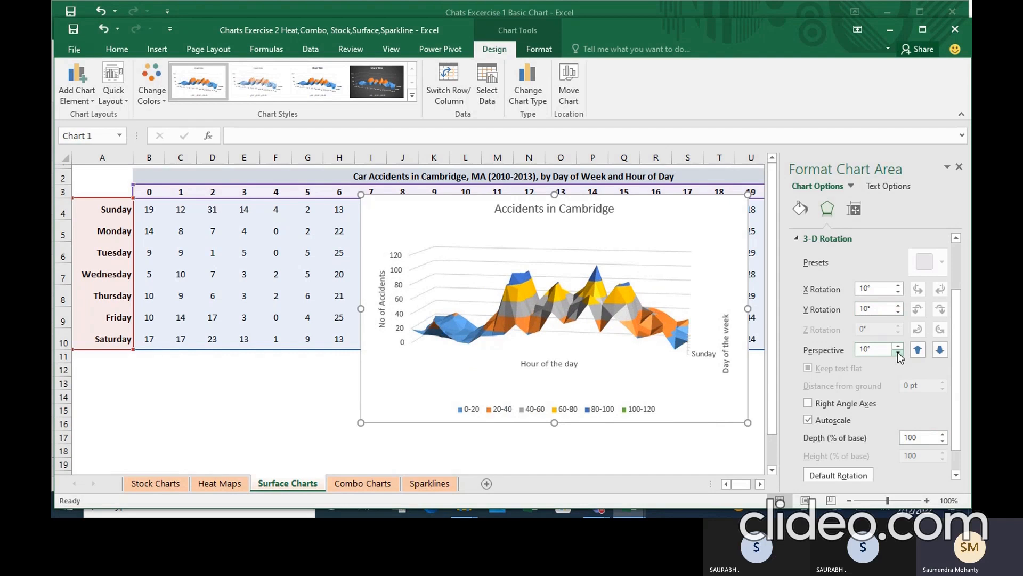
{"action": "left_click", "coordinate": [898, 352]}
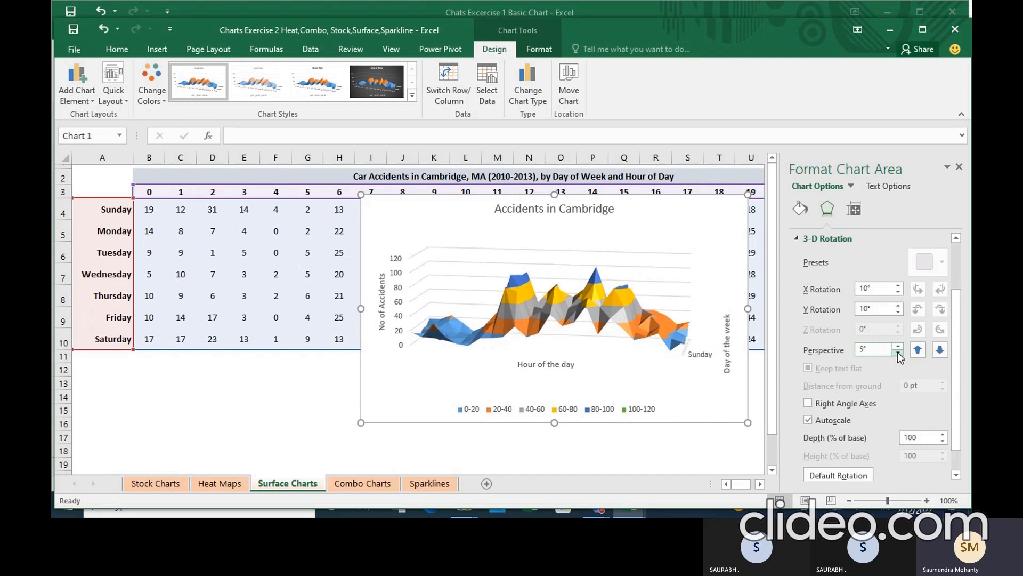
- Raise the surface chart's depth in increments of 10 to 290% of base
{"action": "left_click", "coordinate": [943, 434]}
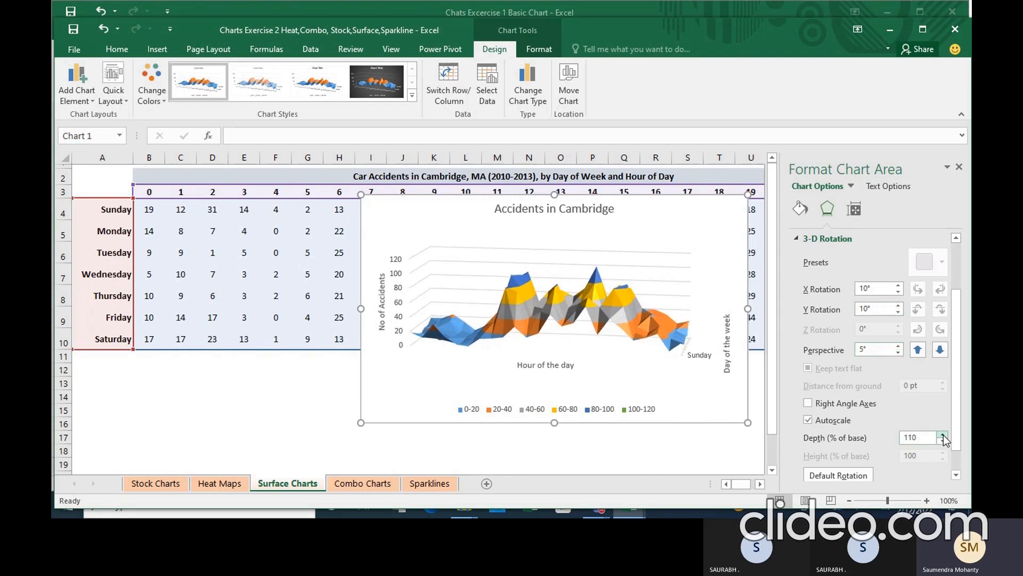
{"action": "left_click", "coordinate": [943, 434]}
{"action": "left_click", "coordinate": [943, 435]}
{"action": "left_click", "coordinate": [943, 434]}
{"action": "left_click", "coordinate": [943, 435]}
{"action": "left_click", "coordinate": [943, 434]}
{"action": "left_click", "coordinate": [943, 434]}
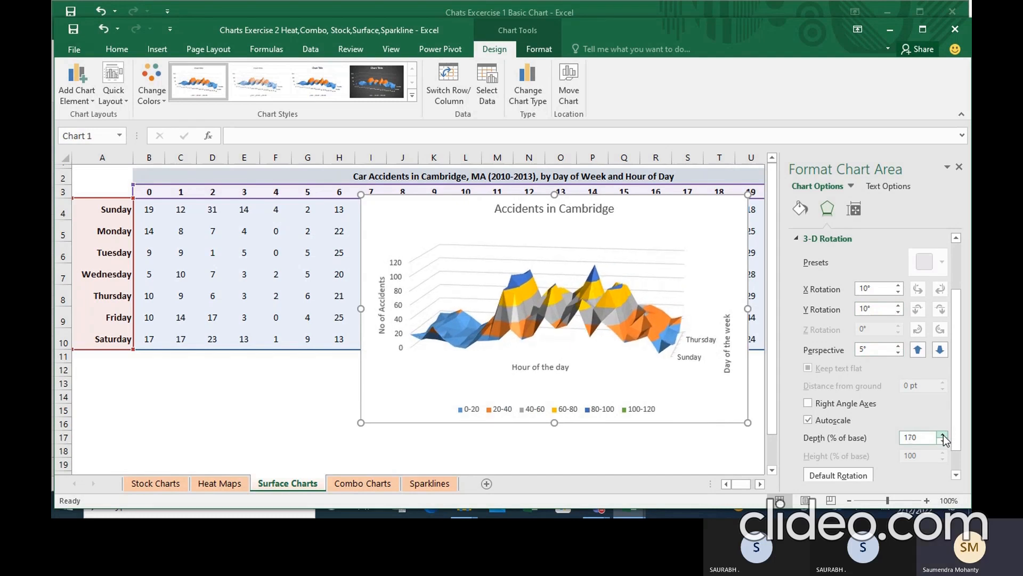
{"action": "left_click", "coordinate": [943, 434]}
{"action": "left_click", "coordinate": [942, 434]}
{"action": "left_click", "coordinate": [942, 434]}
{"action": "left_click", "coordinate": [943, 435]}
{"action": "left_click", "coordinate": [942, 434]}
{"action": "left_click", "coordinate": [943, 434]}
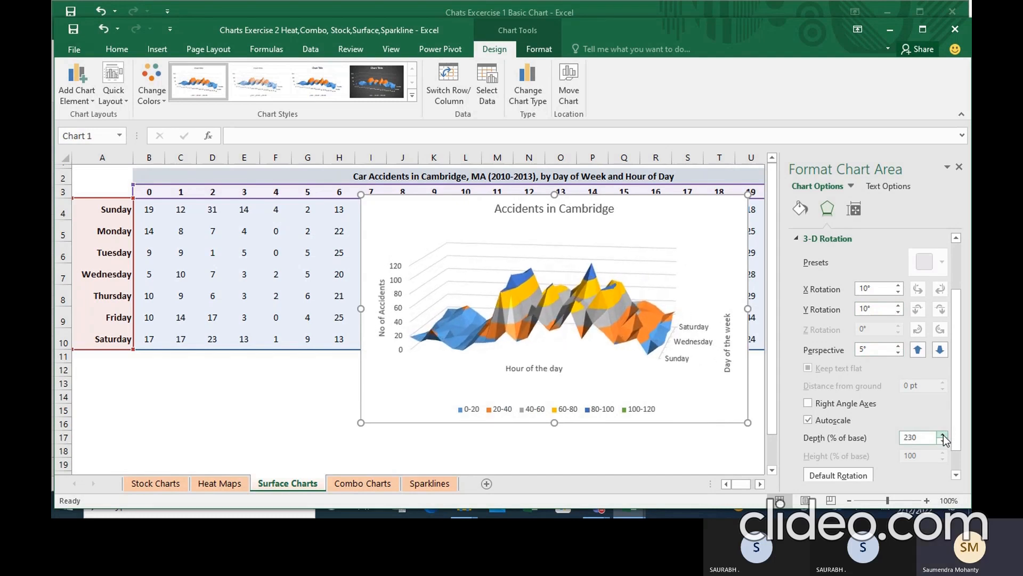
{"action": "left_click", "coordinate": [943, 434]}
{"action": "left_click", "coordinate": [943, 434]}
{"action": "left_click", "coordinate": [943, 434]}
{"action": "left_click", "coordinate": [942, 434]}
{"action": "left_click", "coordinate": [943, 435]}
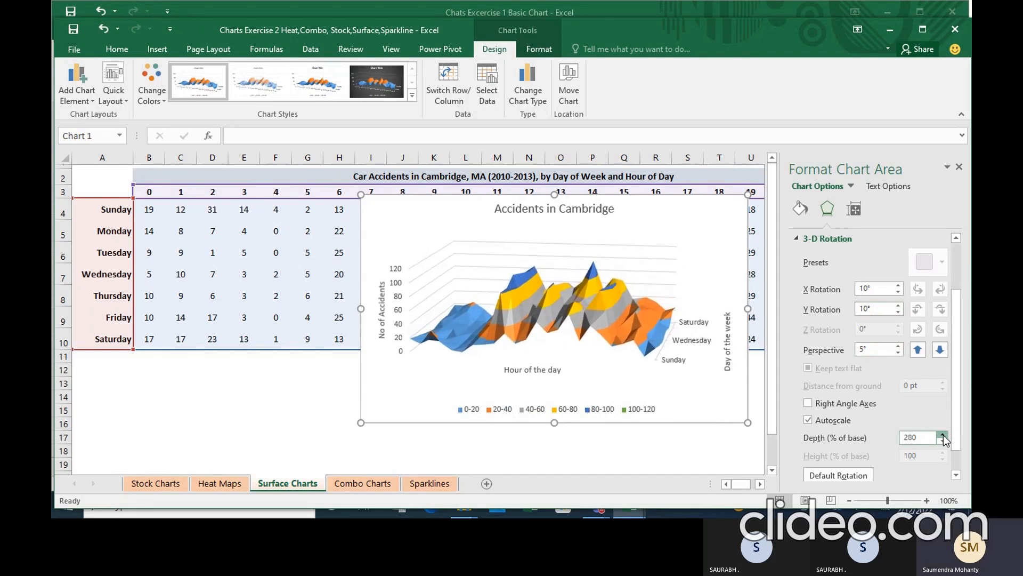
{"action": "left_click", "coordinate": [942, 434]}
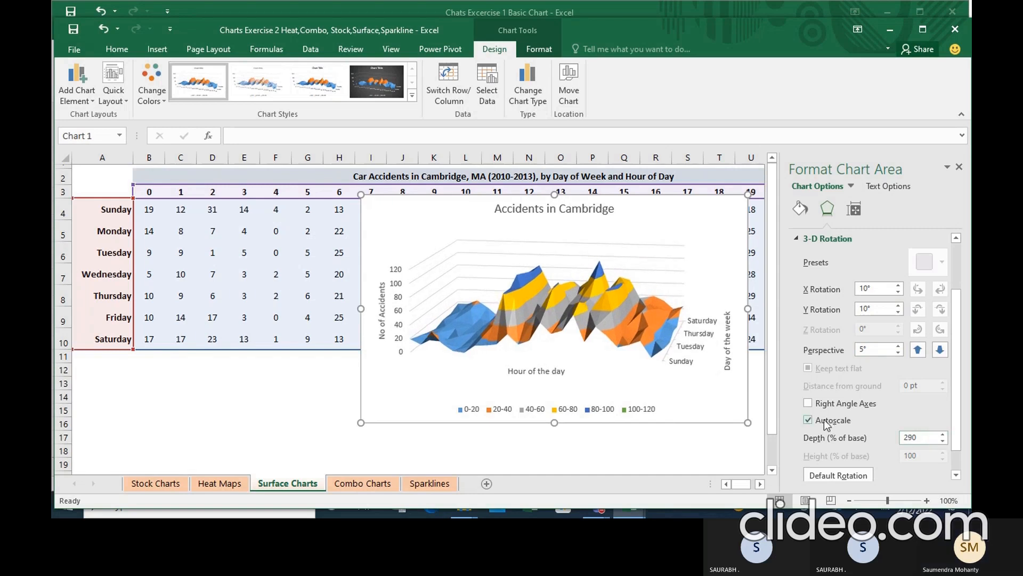
- Lower the surface chart's depth in increments of 10 to 160% of base
{"action": "left_click", "coordinate": [943, 441]}
{"action": "left_click", "coordinate": [943, 440]}
{"action": "left_click", "coordinate": [943, 440]}
{"action": "left_click", "coordinate": [943, 440]}
{"action": "left_click", "coordinate": [943, 440]}
{"action": "left_click", "coordinate": [942, 440]}
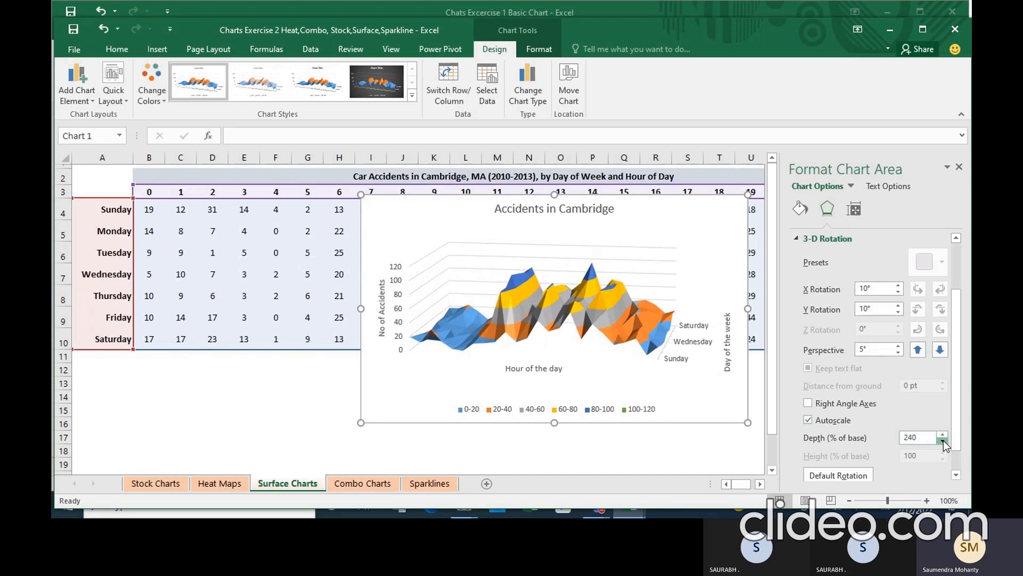
{"action": "left_click", "coordinate": [942, 440]}
{"action": "left_click", "coordinate": [942, 440]}
{"action": "left_click", "coordinate": [943, 440]}
{"action": "left_click", "coordinate": [943, 440]}
{"action": "left_click", "coordinate": [943, 441]}
{"action": "left_click", "coordinate": [943, 440]}
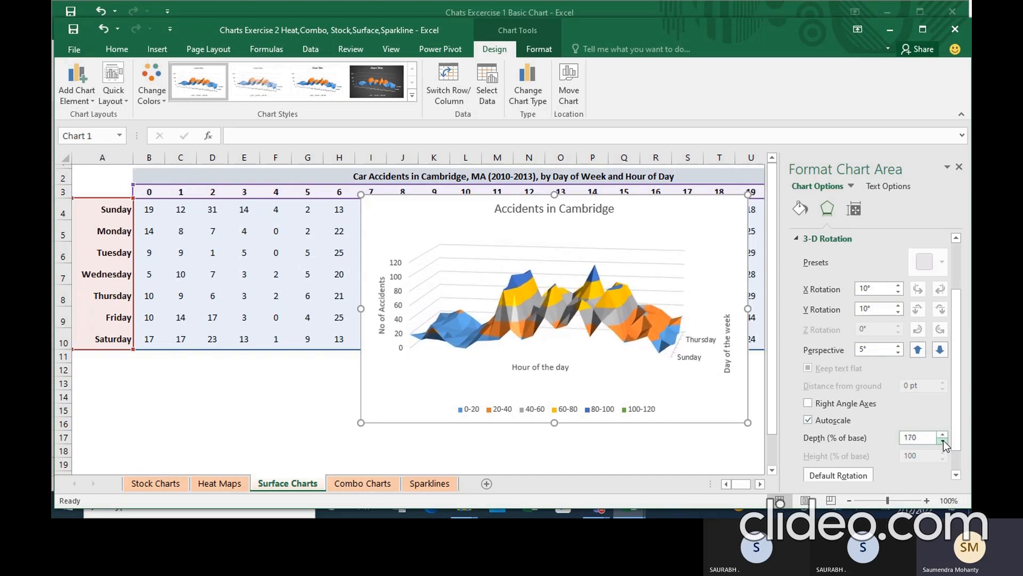
{"action": "left_click", "coordinate": [943, 440]}
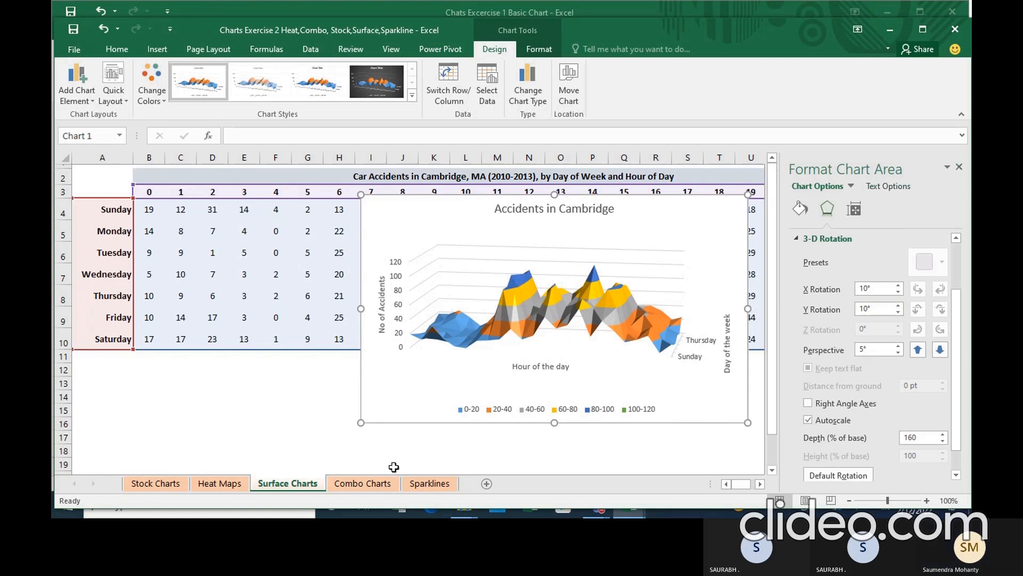
- Switch to the Combo Charts sheet, closing the formatting pane, and inspect January's Total Spend, Clicks, $/Click and Transaction % cells
{"action": "left_click", "coordinate": [389, 483]}
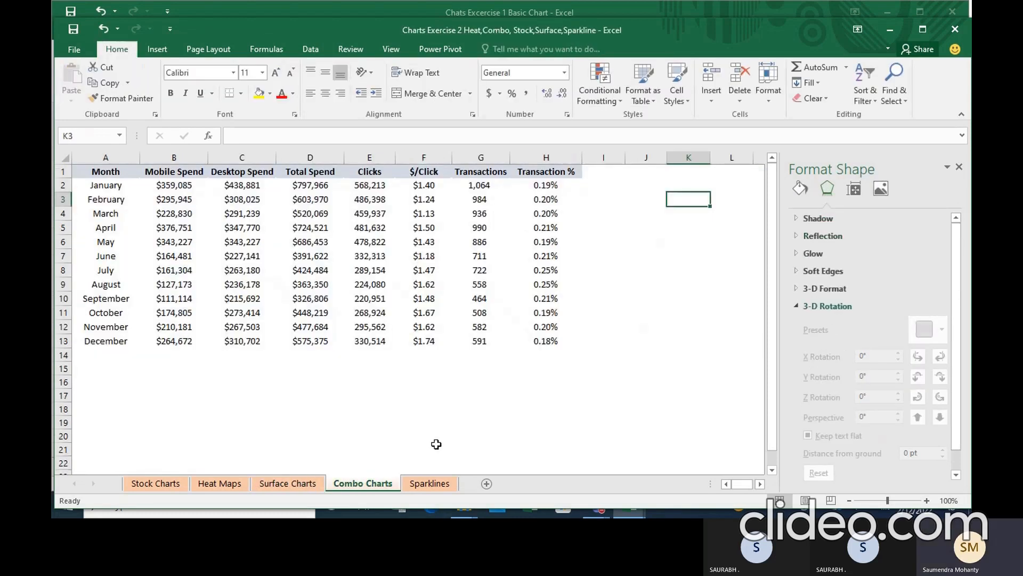
{"action": "left_click", "coordinate": [960, 167]}
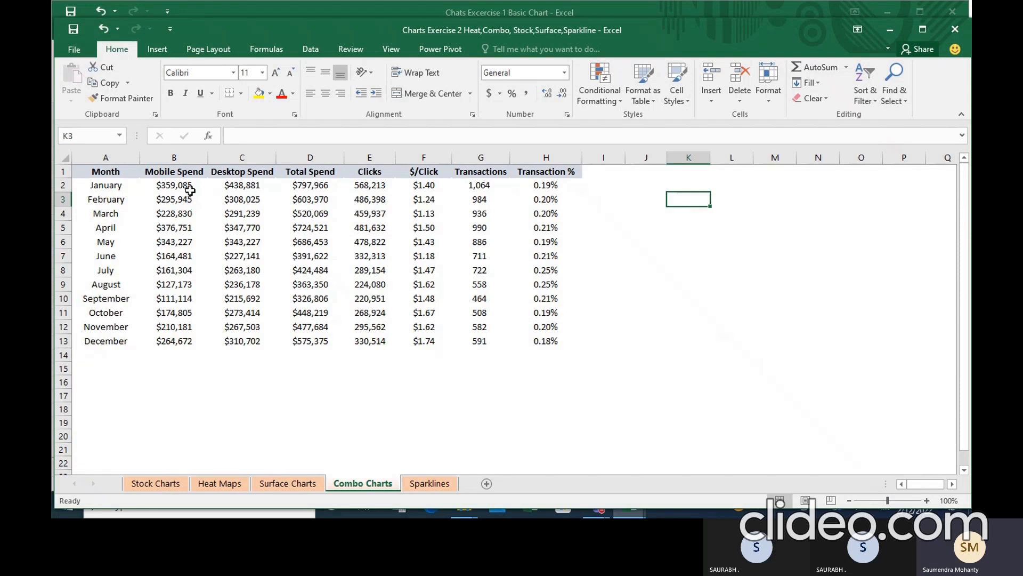
{"action": "left_click", "coordinate": [307, 189]}
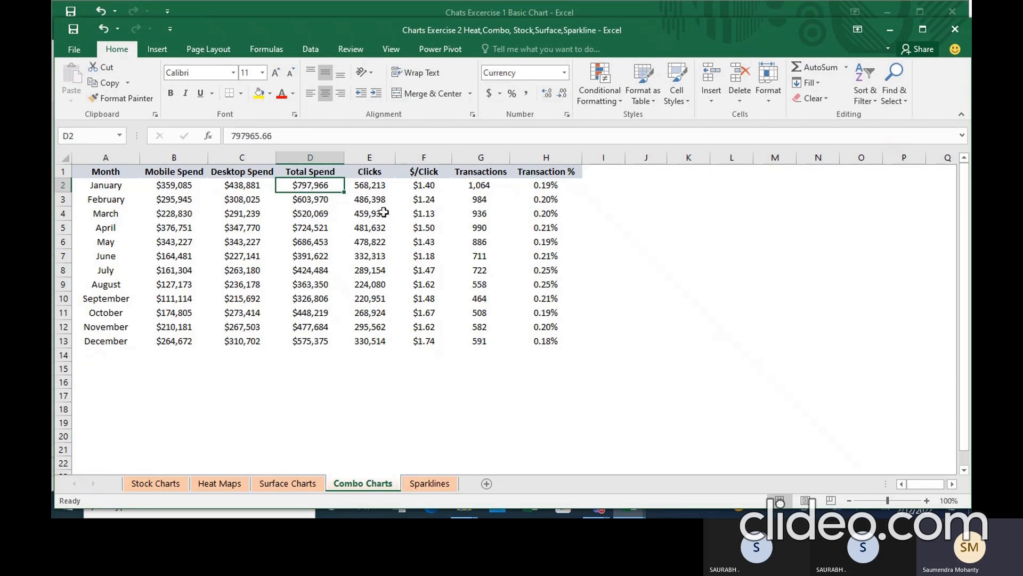
{"action": "left_click", "coordinate": [373, 188]}
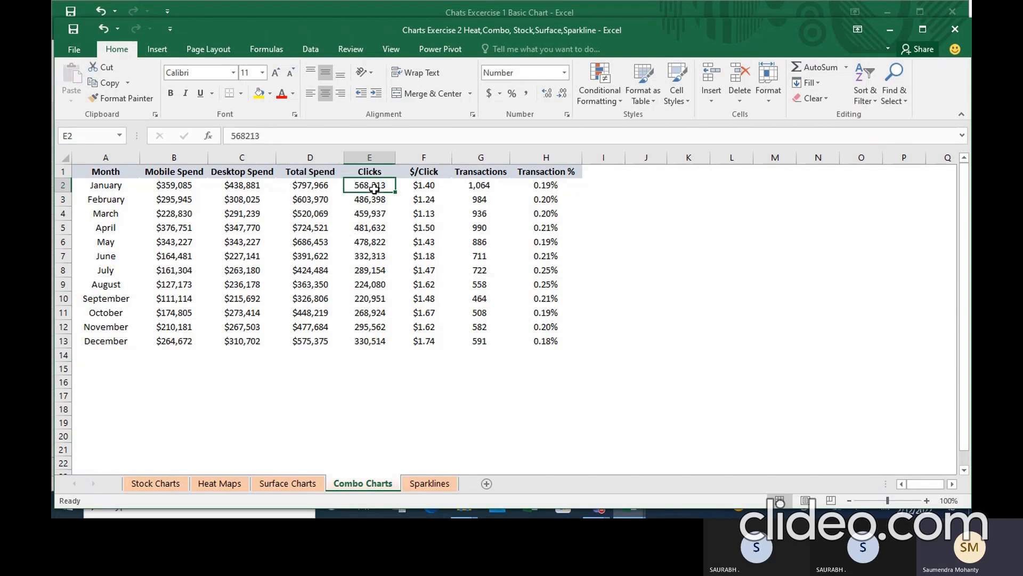
{"action": "left_click", "coordinate": [424, 188]}
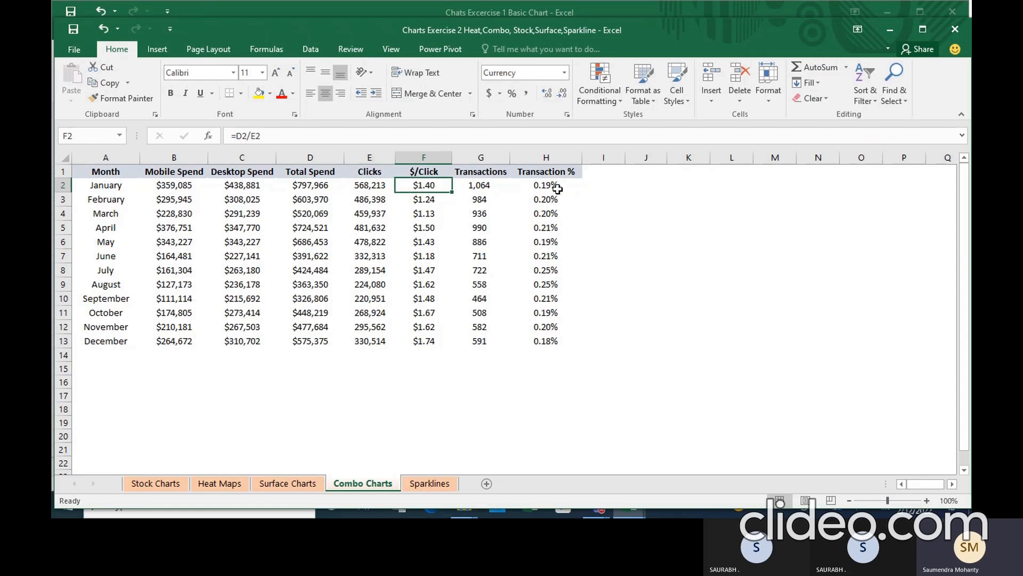
{"action": "left_click", "coordinate": [558, 185]}
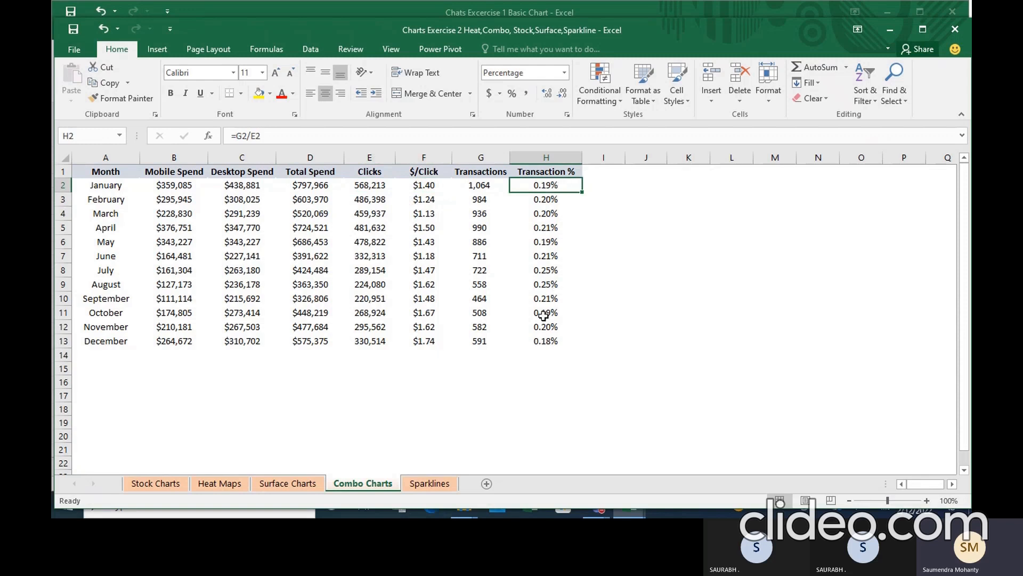
{"action": "left_click", "coordinate": [608, 234]}
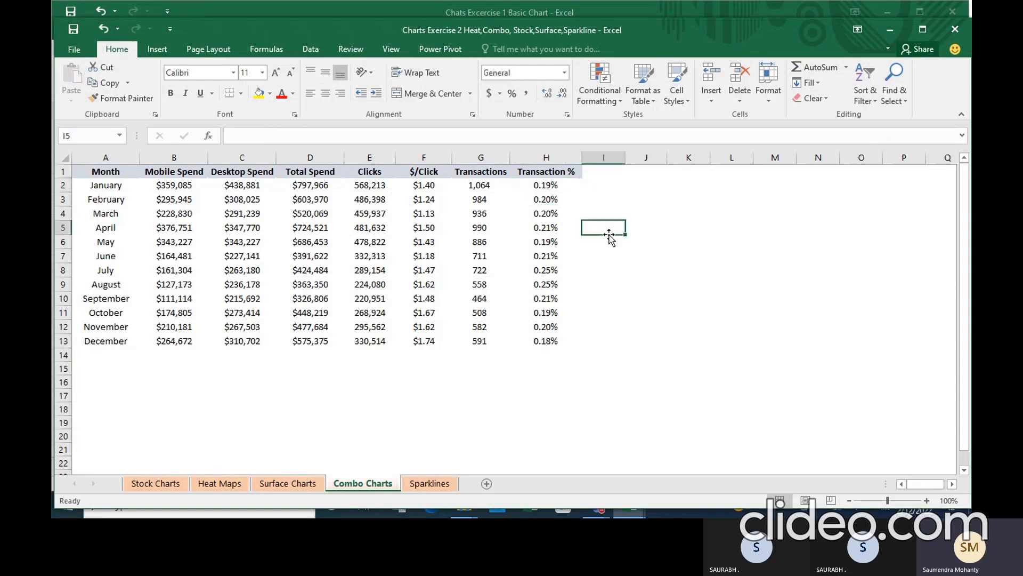
- Insert a line chart from the Month, Clicks and $/Click columns on the Combo Charts sheet
{"action": "left_click", "coordinate": [104, 160]}
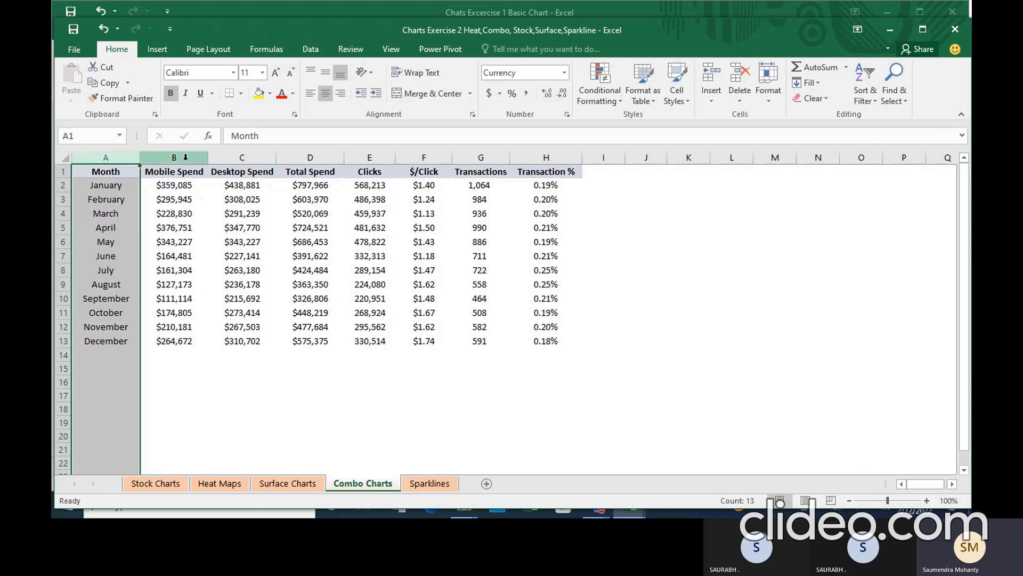
{"action": "left_click", "coordinate": [370, 158], "text": "ctrl"}
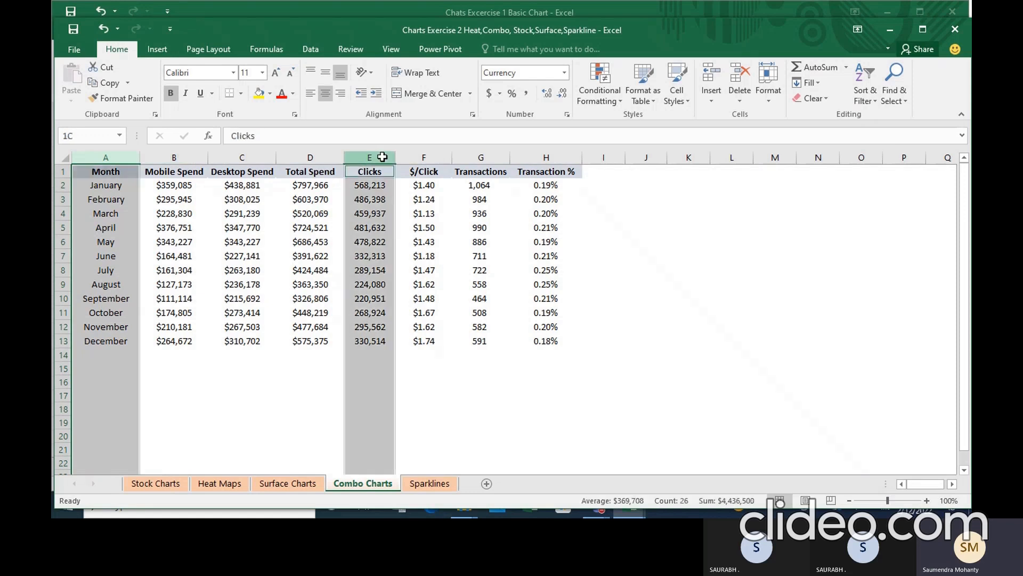
{"action": "left_click", "coordinate": [432, 154], "text": "ctrl"}
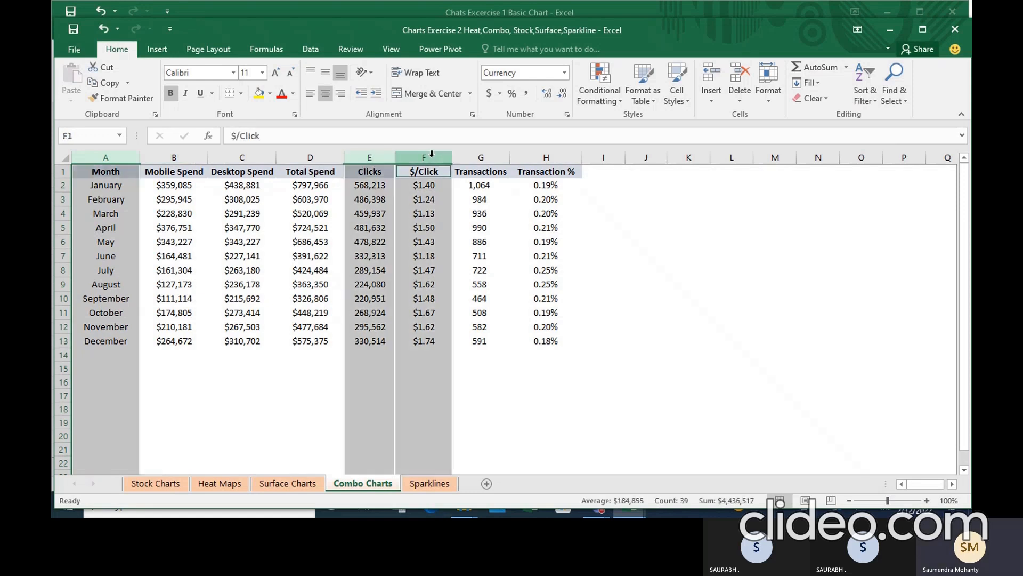
{"action": "left_click", "coordinate": [155, 50]}
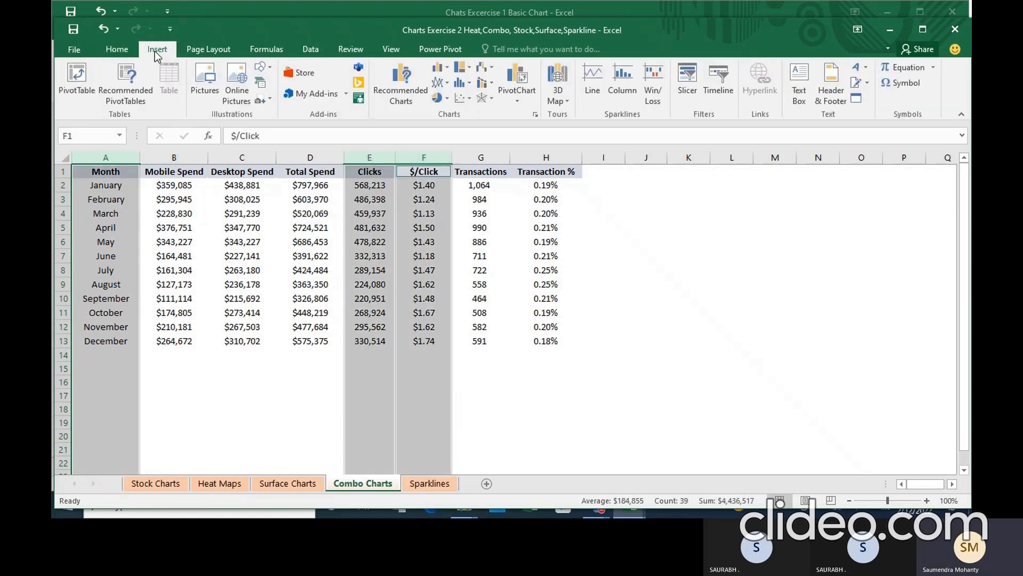
{"action": "left_click", "coordinate": [447, 80]}
{"action": "left_click", "coordinate": [462, 120]}
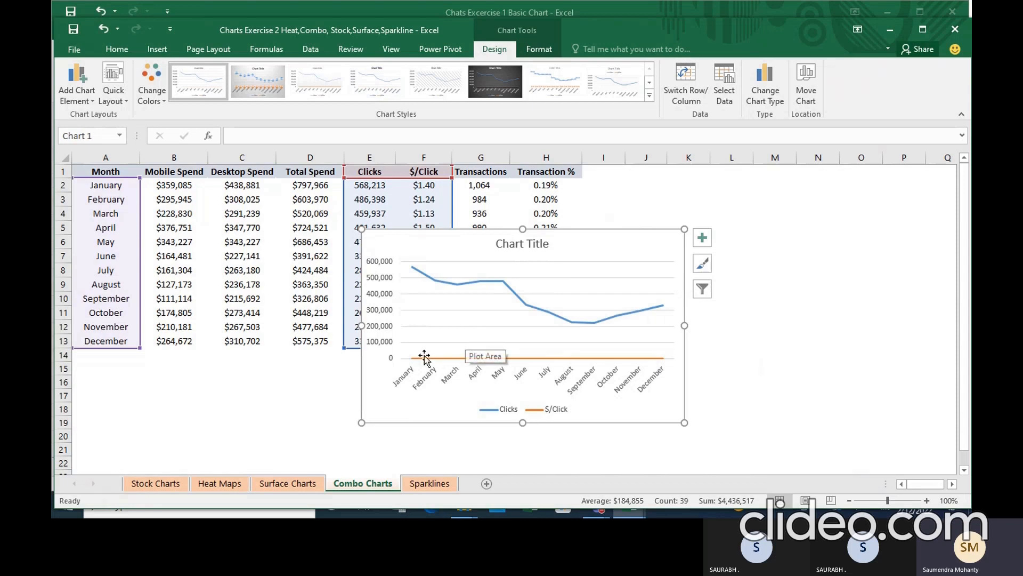
- Change the line chart to a combo chart with Clicks as clustered columns and $/Click as a line on the secondary axis
{"action": "mouse_move", "coordinate": [414, 359]}
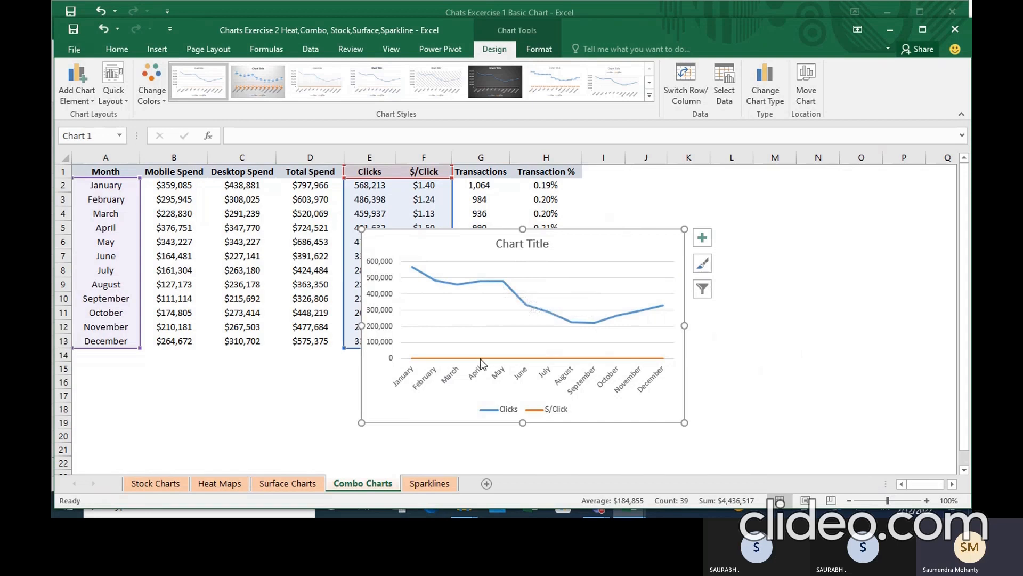
{"action": "right_click", "coordinate": [479, 302]}
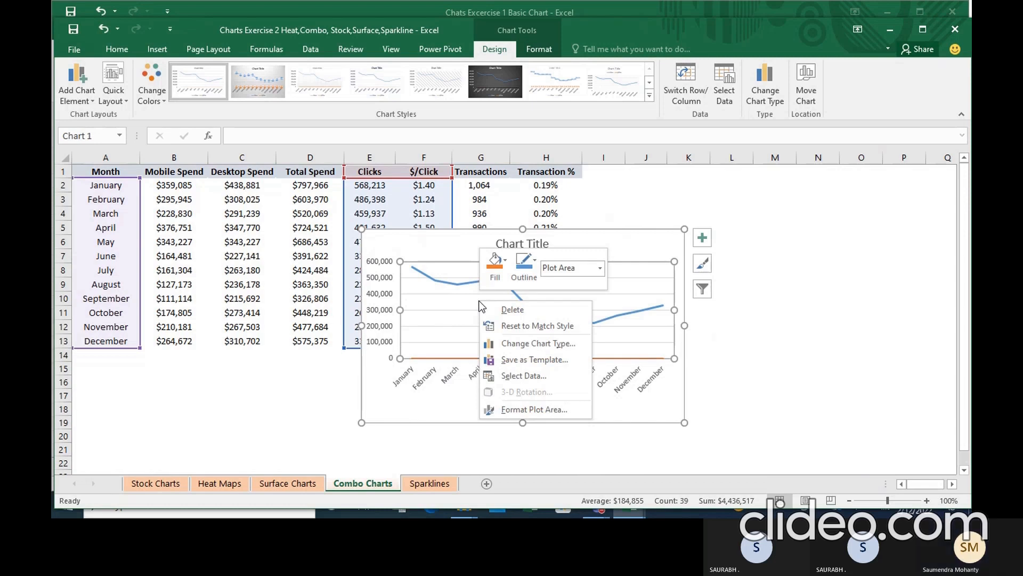
{"action": "left_click", "coordinate": [514, 343]}
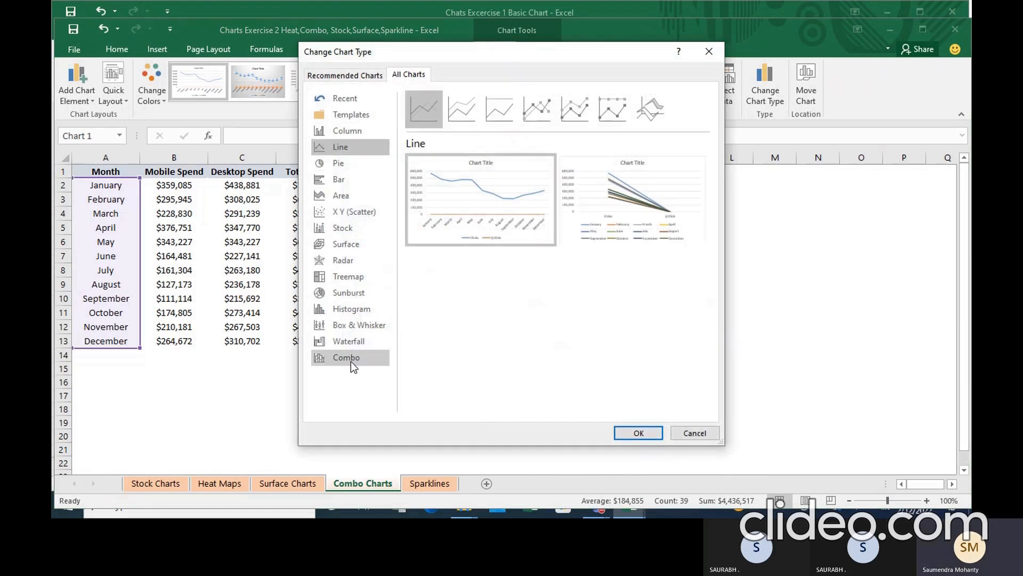
{"action": "left_click", "coordinate": [350, 362]}
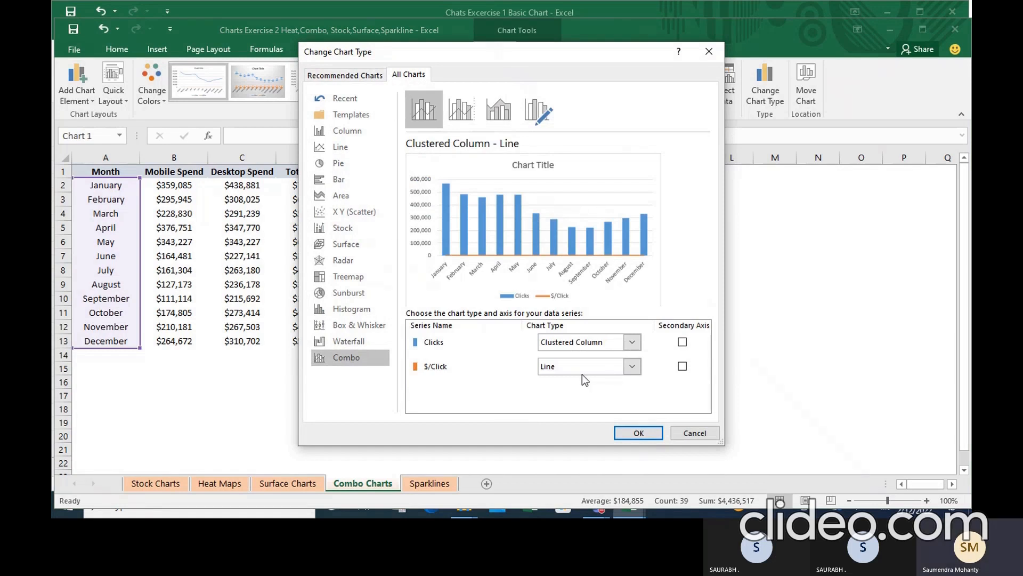
{"action": "left_click", "coordinate": [683, 366]}
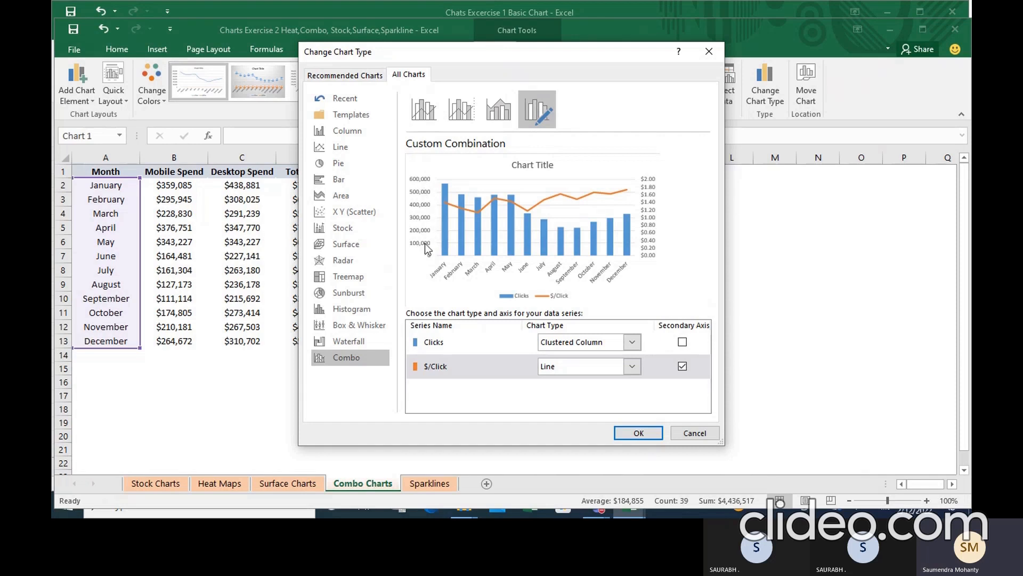
{"action": "left_click", "coordinate": [639, 432]}
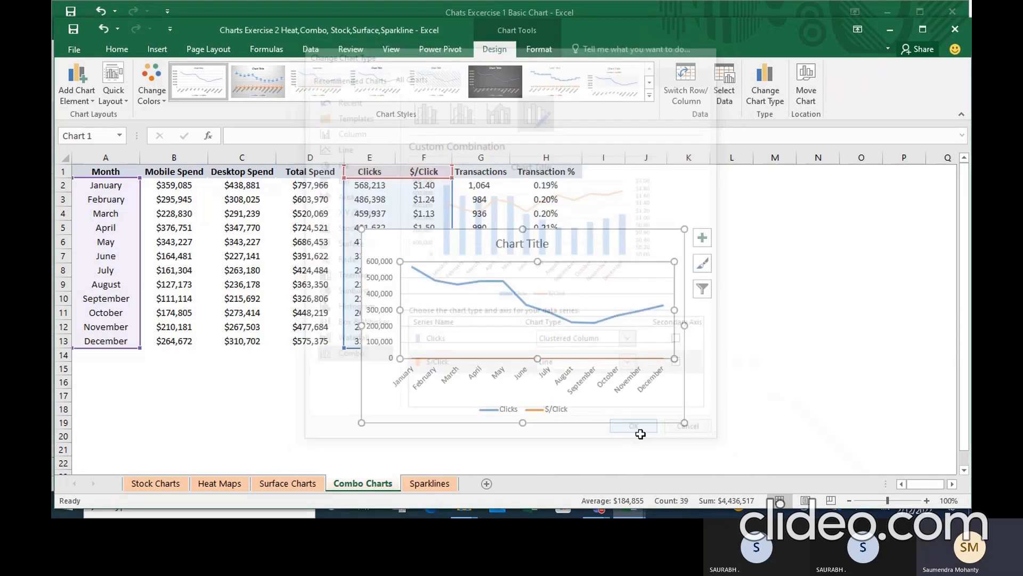
- Title the combo chart "Combo Chart Click and $/Click" and deselect the chart
{"action": "left_click", "coordinate": [548, 244]}
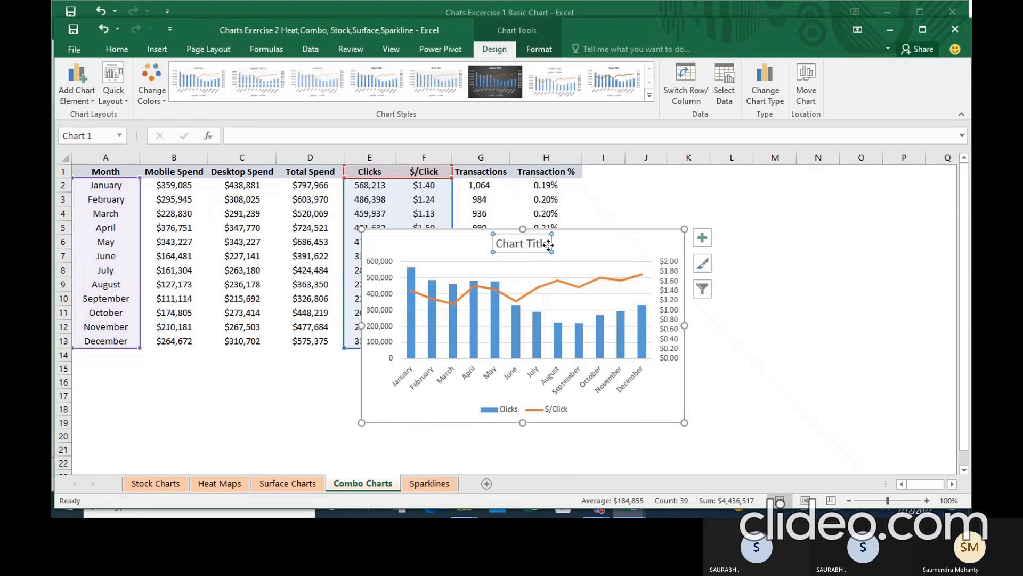
{"action": "type", "text": "Co"}
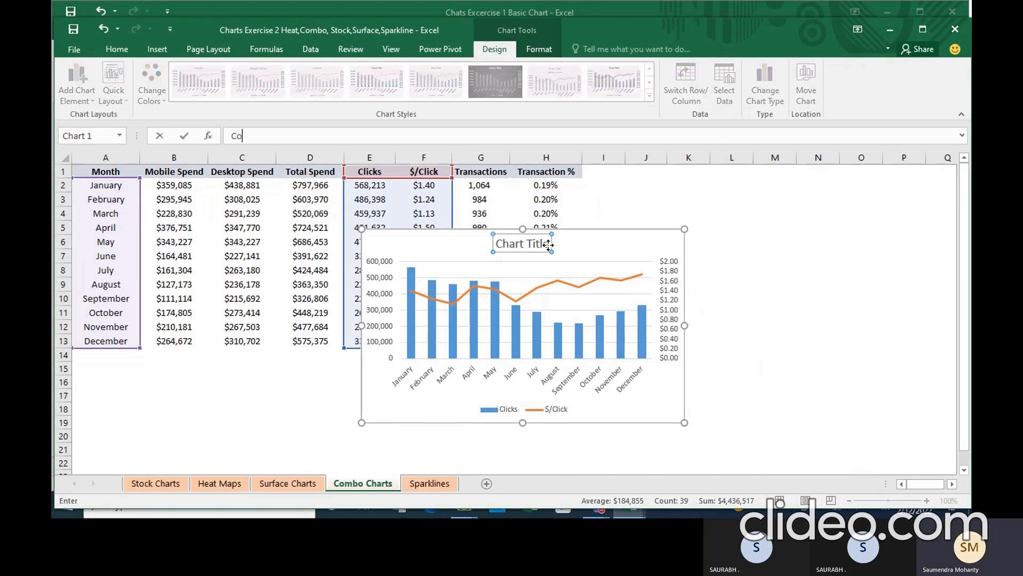
{"action": "type", "text": "mbo Chart"}
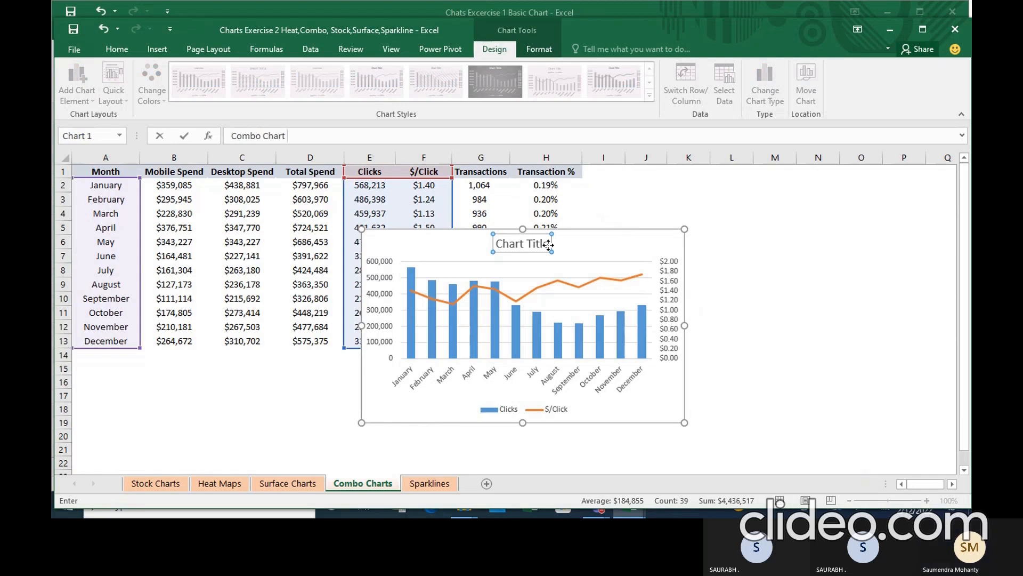
{"action": "type", "text": " Cli"}
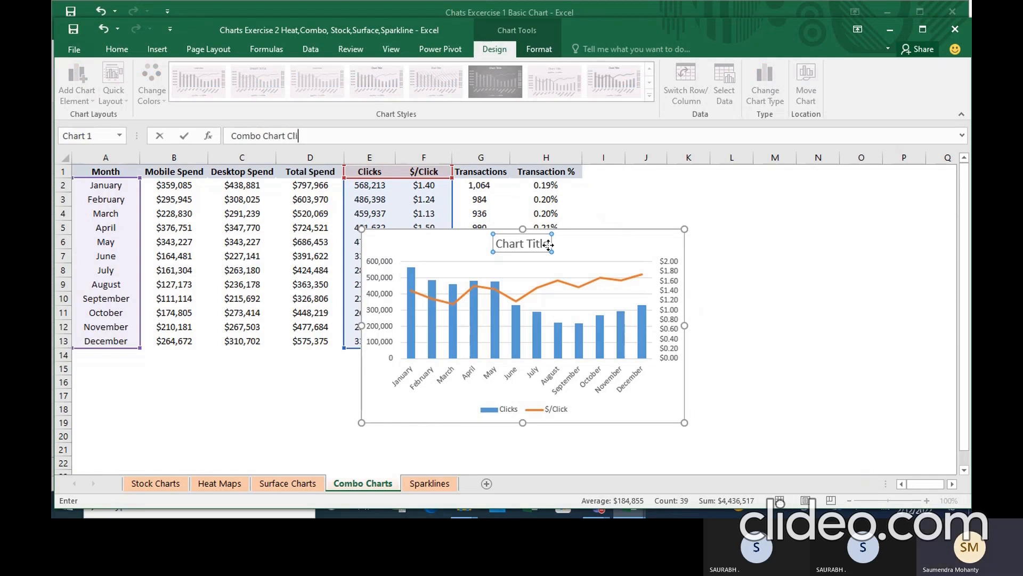
{"action": "type", "text": "ck and "}
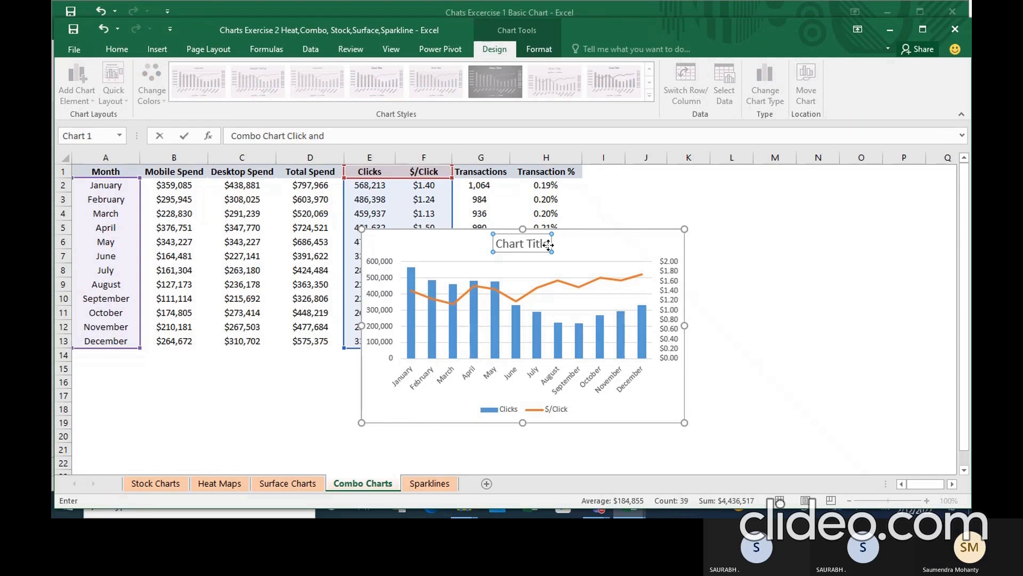
{"action": "type", "text": "$/Click"}
{"action": "key", "text": "Return"}
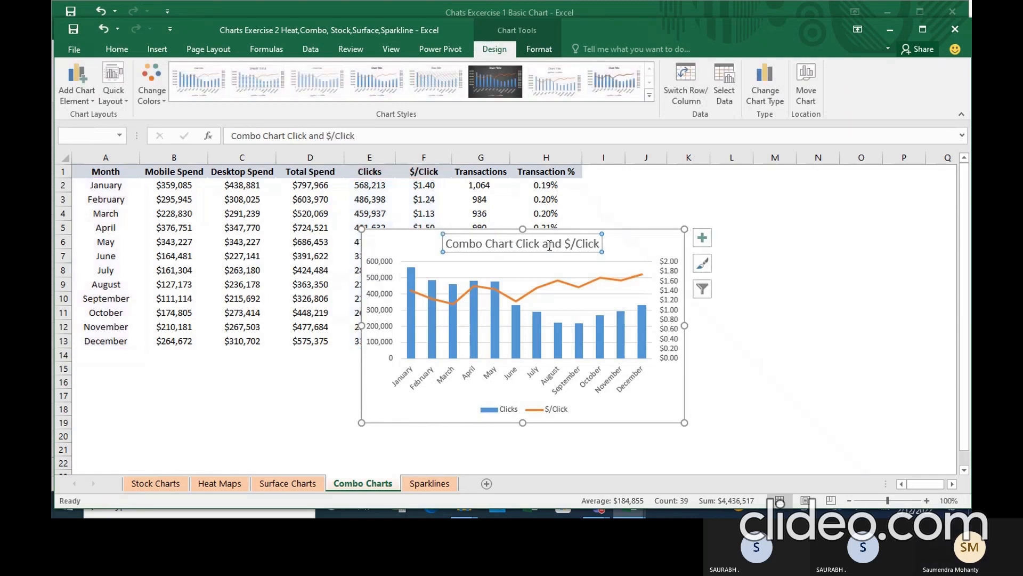
{"action": "left_click", "coordinate": [732, 352]}
{"action": "left_click", "coordinate": [741, 368]}
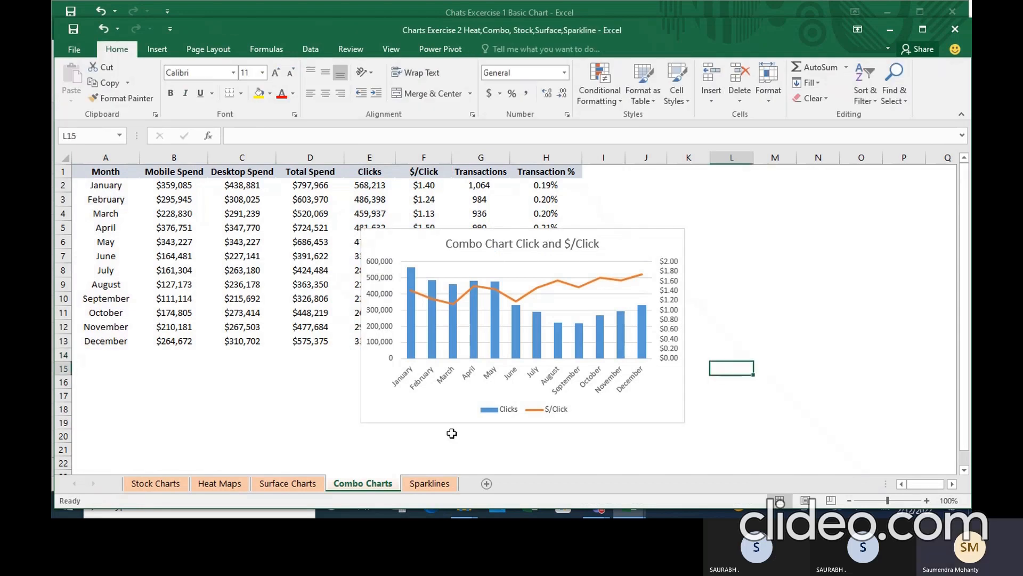
- Examine the combo chart's Clicks columns and $/Click line points month by month, comparing January, mid-year and the closing months
{"action": "mouse_move", "coordinate": [414, 290]}
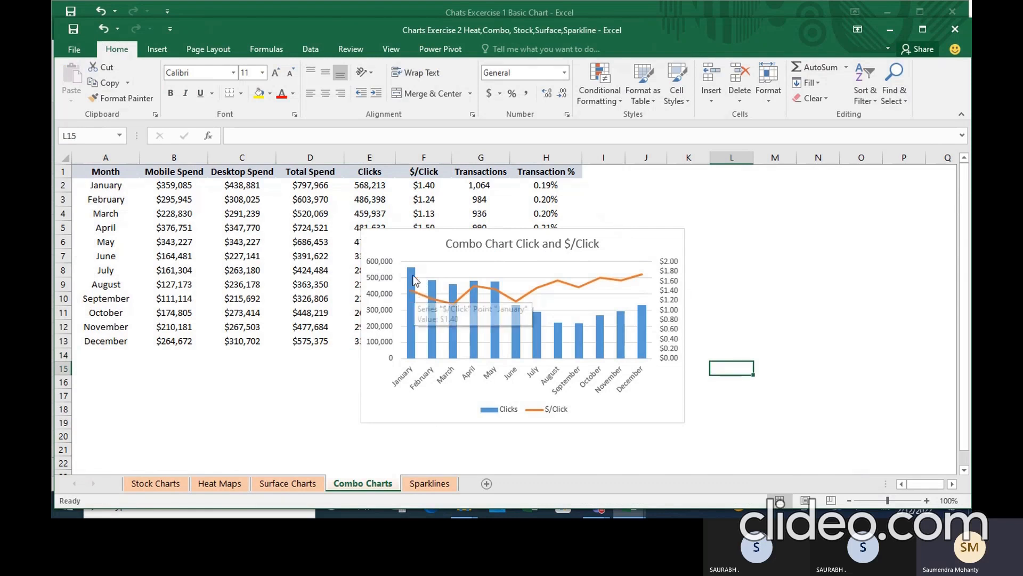
{"action": "mouse_move", "coordinate": [414, 270]}
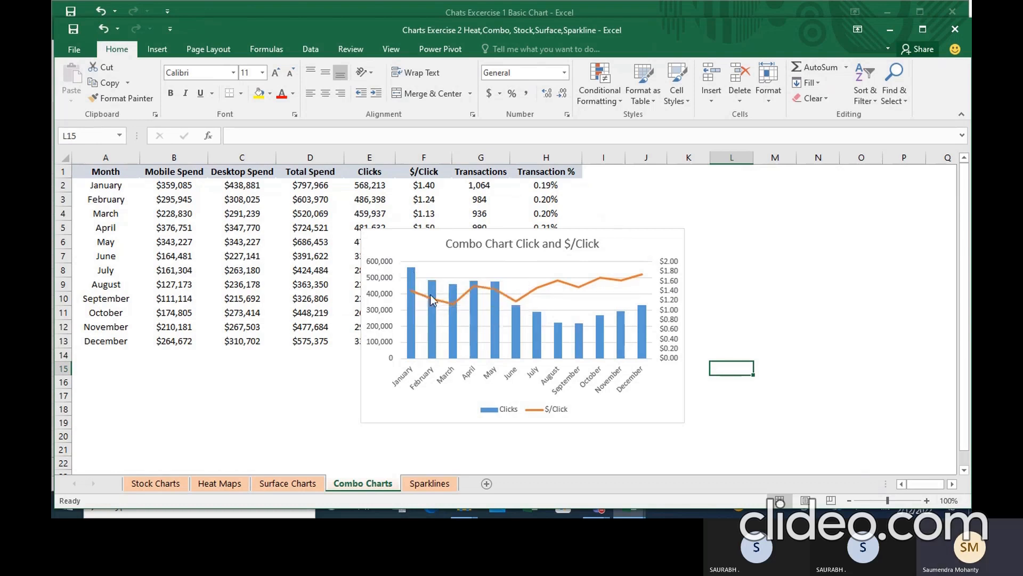
{"action": "mouse_move", "coordinate": [454, 308]}
{"action": "mouse_move", "coordinate": [456, 290]}
{"action": "mouse_move", "coordinate": [515, 304]}
{"action": "mouse_move", "coordinate": [537, 316]}
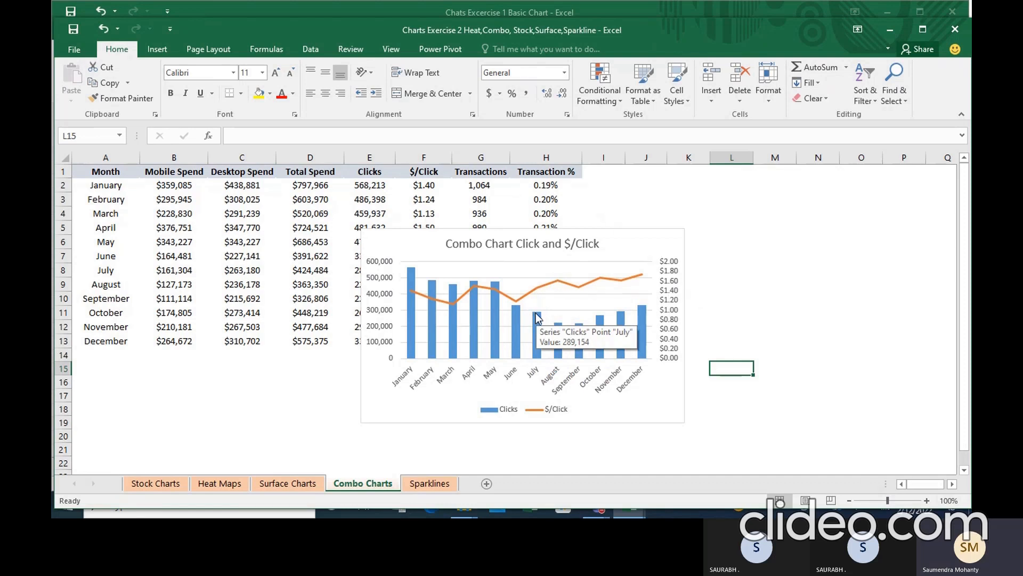
{"action": "mouse_move", "coordinate": [561, 330]}
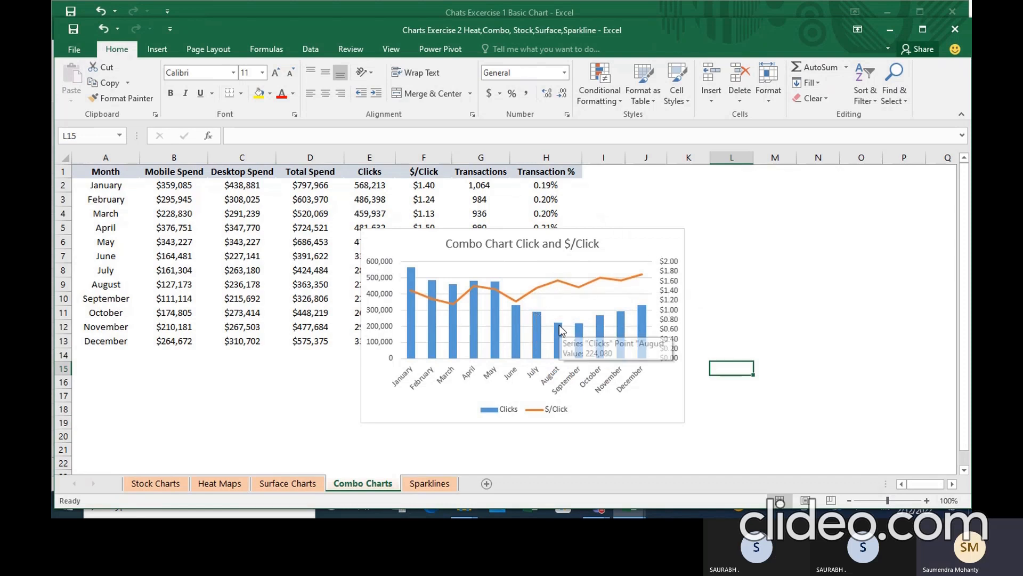
{"action": "mouse_move", "coordinate": [561, 296]}
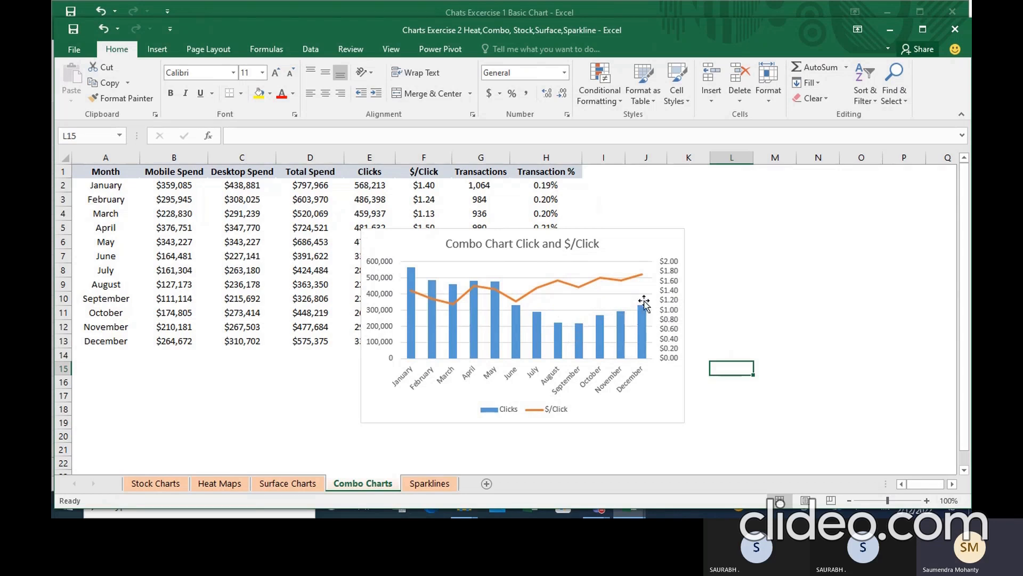
{"action": "mouse_move", "coordinate": [643, 315]}
{"action": "mouse_move", "coordinate": [410, 290]}
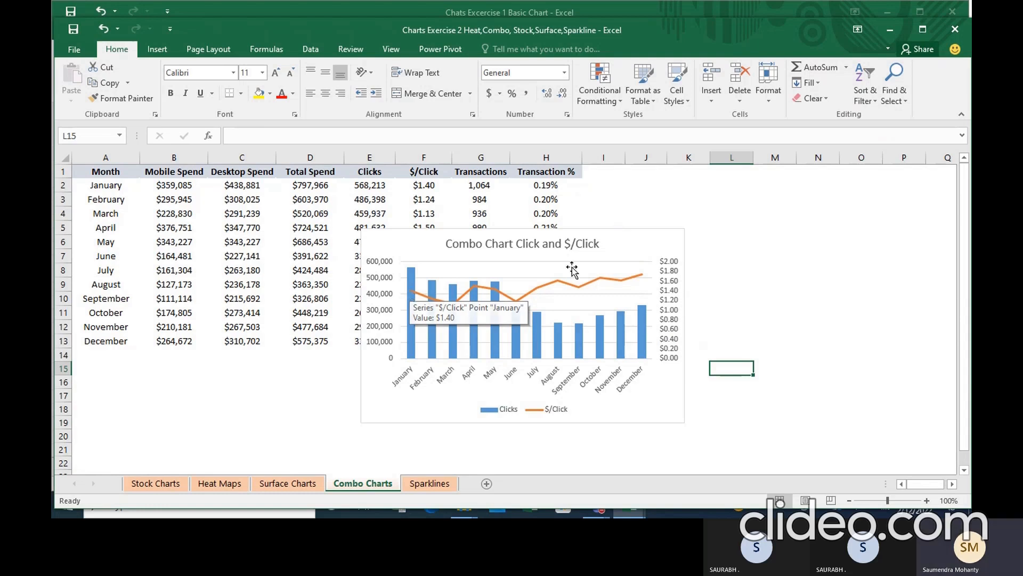
{"action": "mouse_move", "coordinate": [644, 280]}
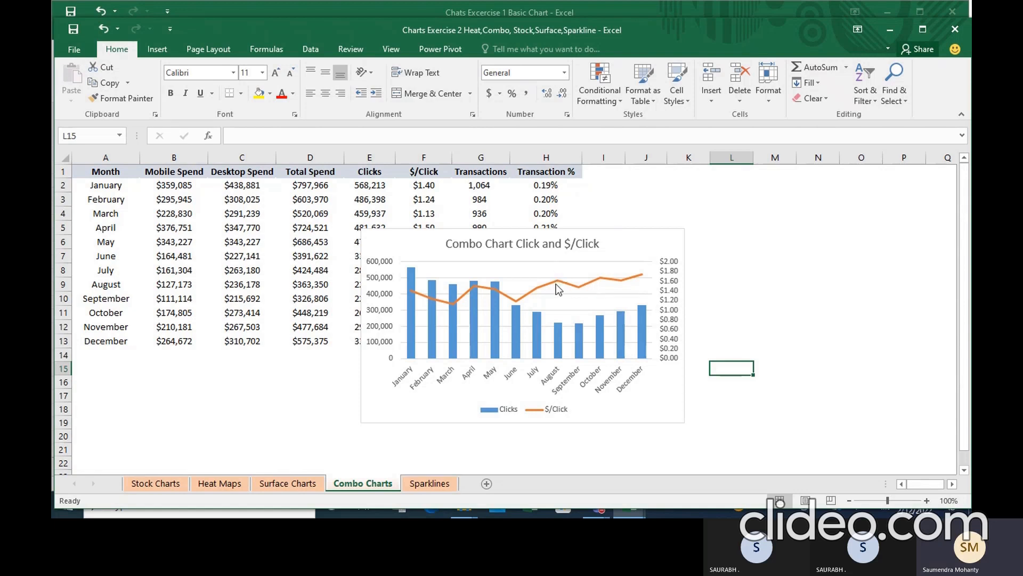
{"action": "mouse_move", "coordinate": [601, 279]}
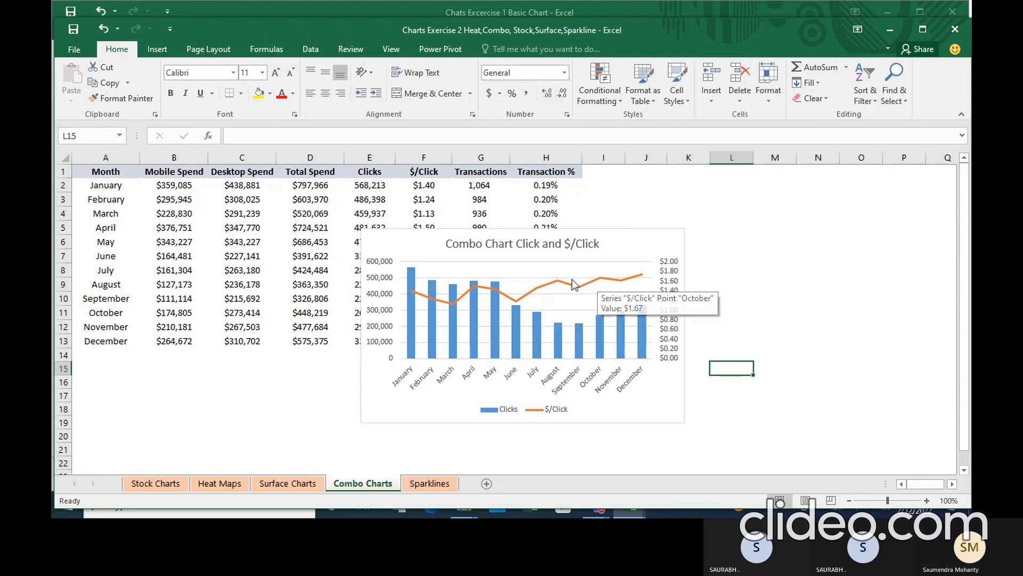
{"action": "mouse_move", "coordinate": [558, 280]}
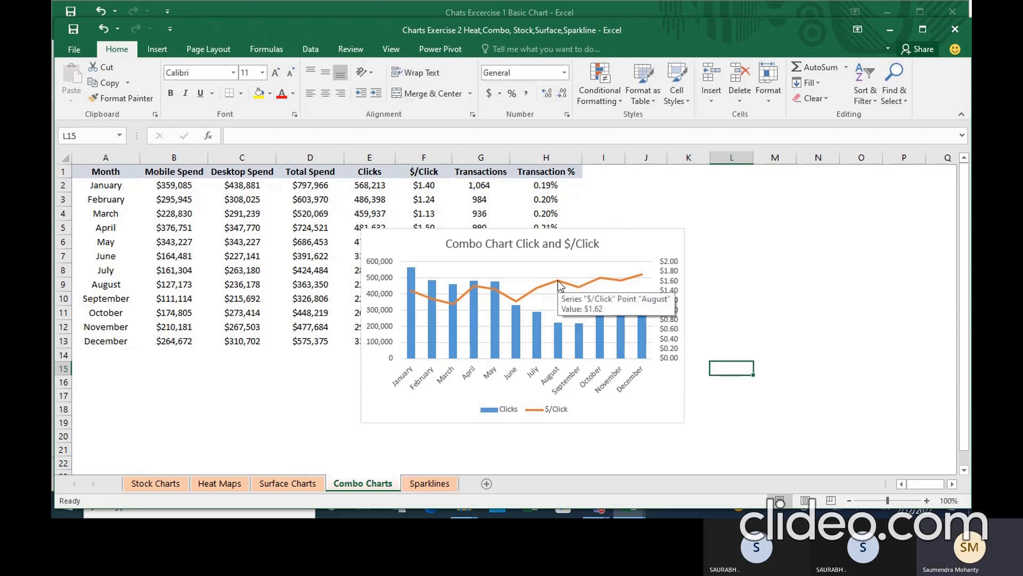
{"action": "mouse_move", "coordinate": [642, 274]}
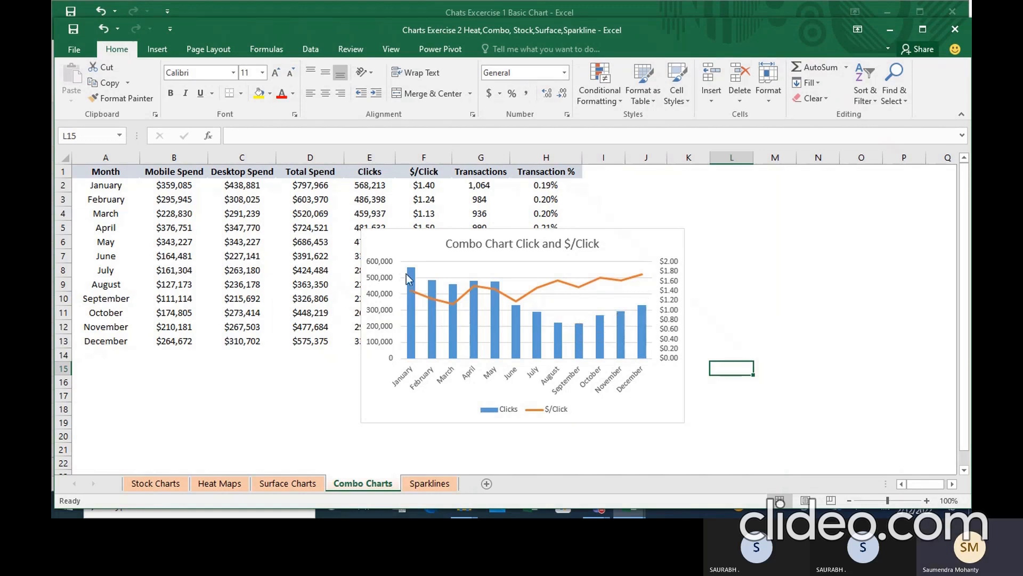
{"action": "mouse_move", "coordinate": [406, 273]}
- On the Sparklines sheet, insert a line sparkline in O4 from Anchorage's temperatures C4:N4 and fill it down to O13
{"action": "left_click", "coordinate": [439, 484]}
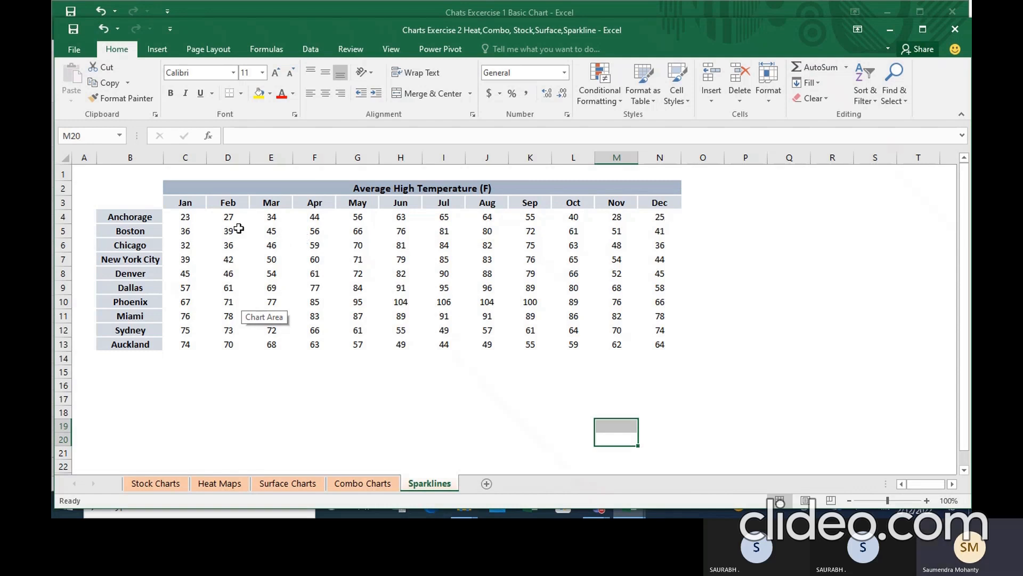
{"action": "left_click_drag", "start_coordinate": [185, 216], "coordinate": [664, 217]}
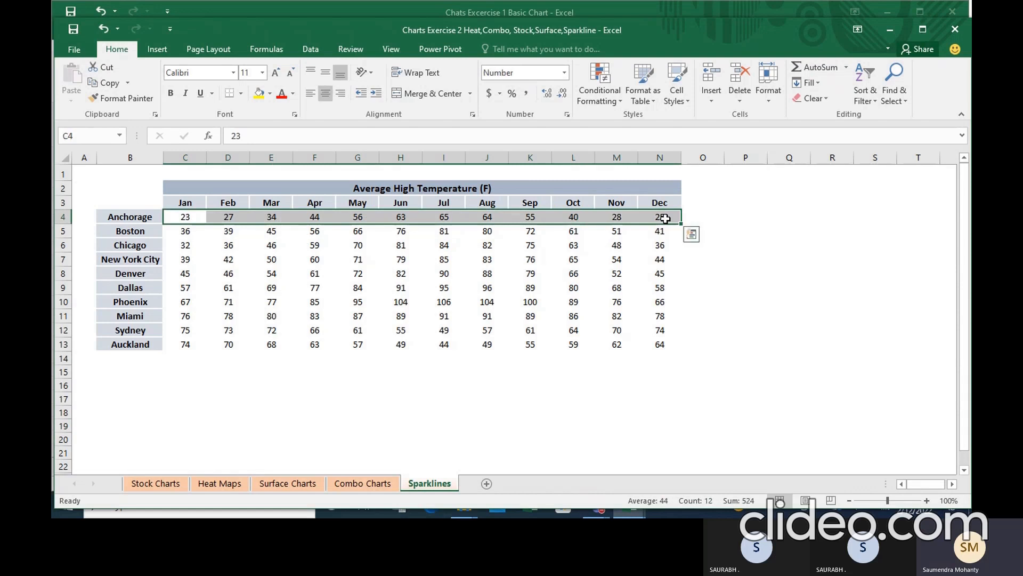
{"action": "left_click", "coordinate": [157, 49]}
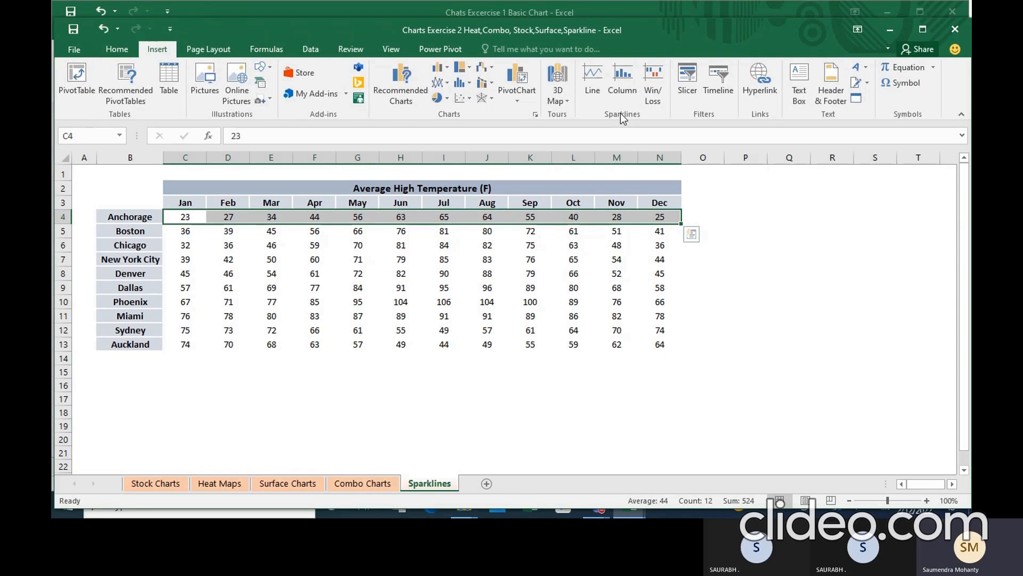
{"action": "left_click", "coordinate": [600, 77]}
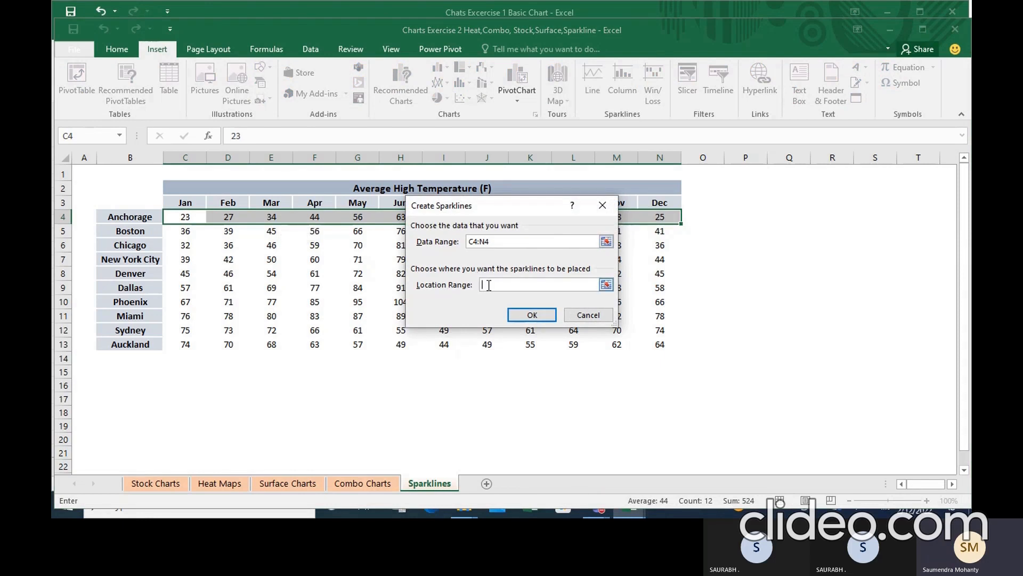
{"action": "left_click", "coordinate": [698, 218]}
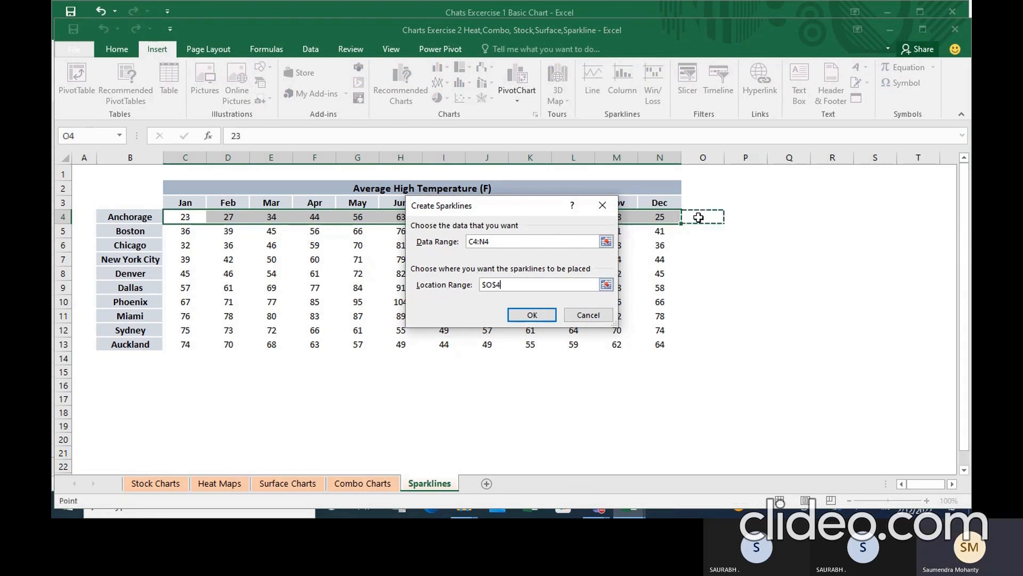
{"action": "left_click", "coordinate": [543, 316]}
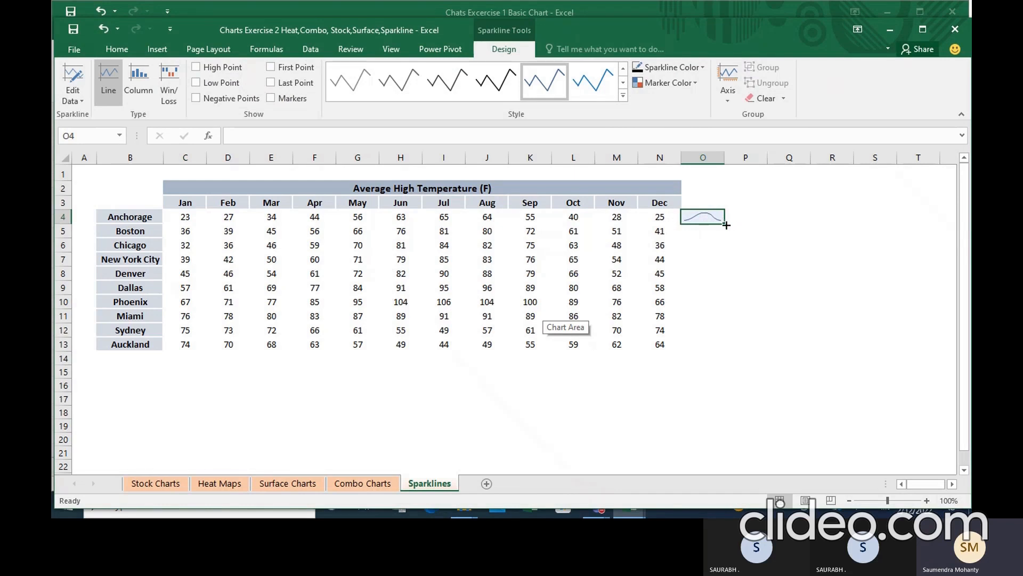
{"action": "left_click_drag", "start_coordinate": [724, 224], "coordinate": [725, 348]}
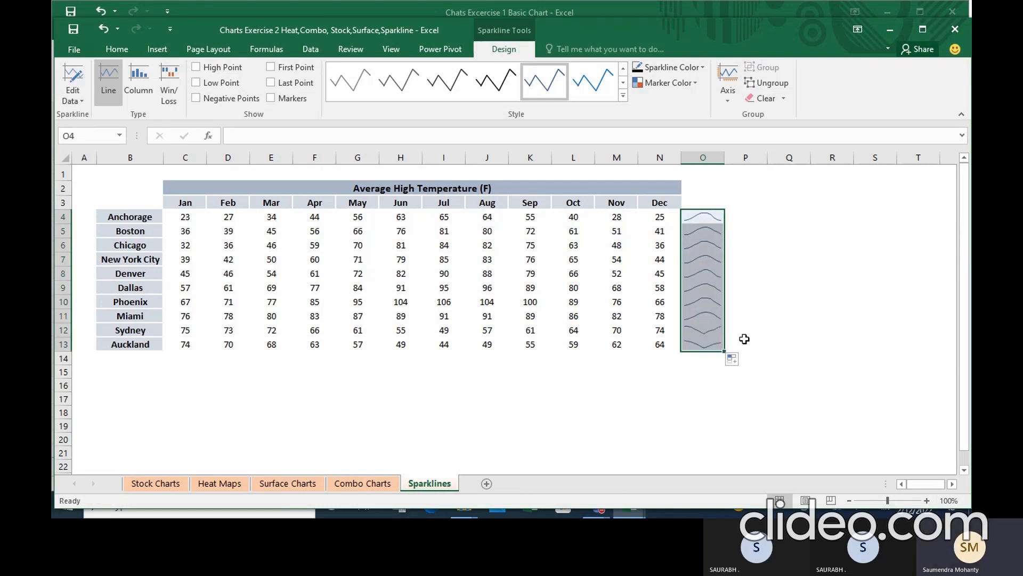
{"action": "left_click", "coordinate": [744, 339]}
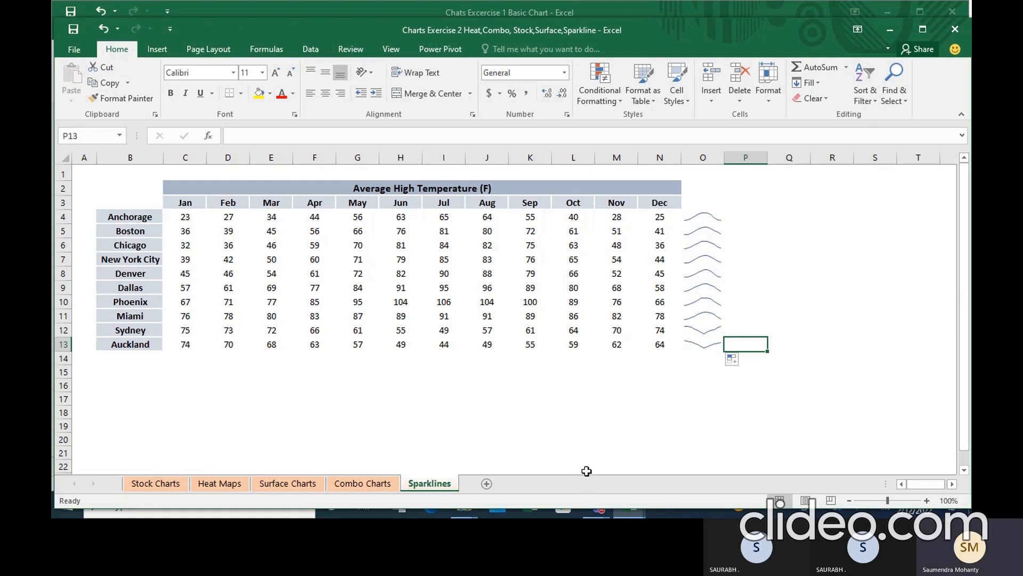
- Try the high and low point highlights on the line sparklines, leaving only first point, last point and markers shown
{"action": "left_click", "coordinate": [697, 219]}
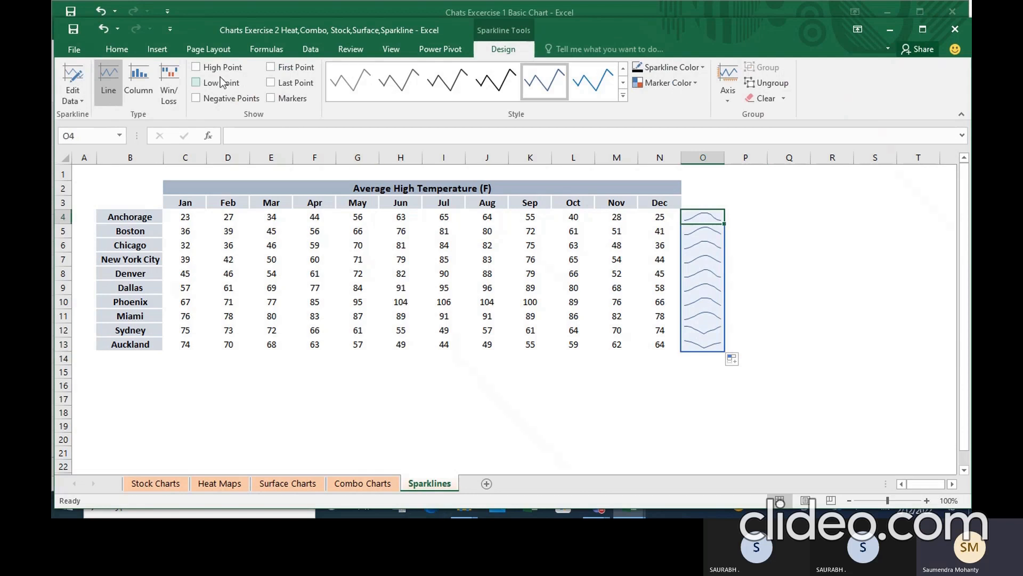
{"action": "left_click", "coordinate": [196, 68]}
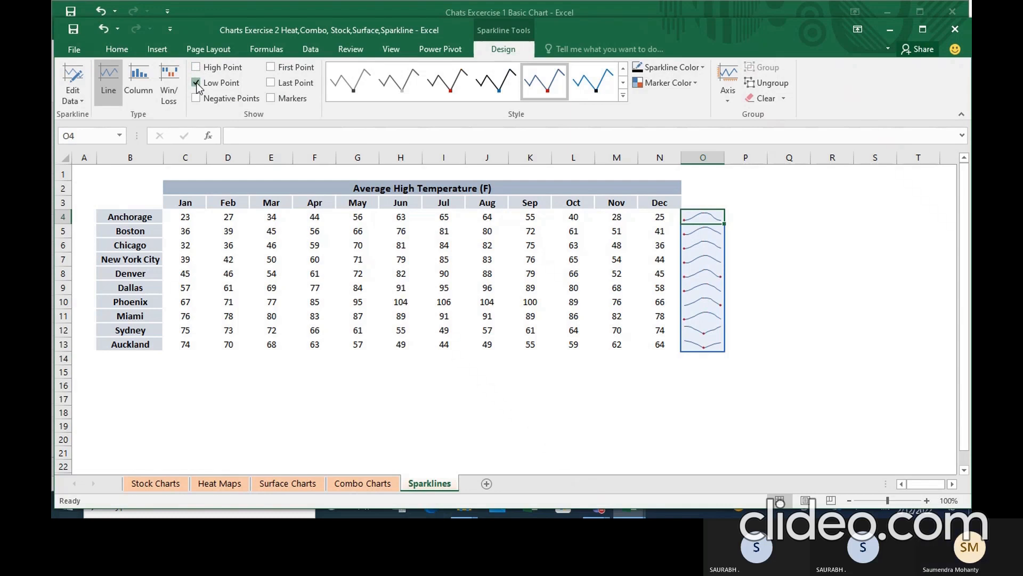
{"action": "left_click", "coordinate": [196, 83]}
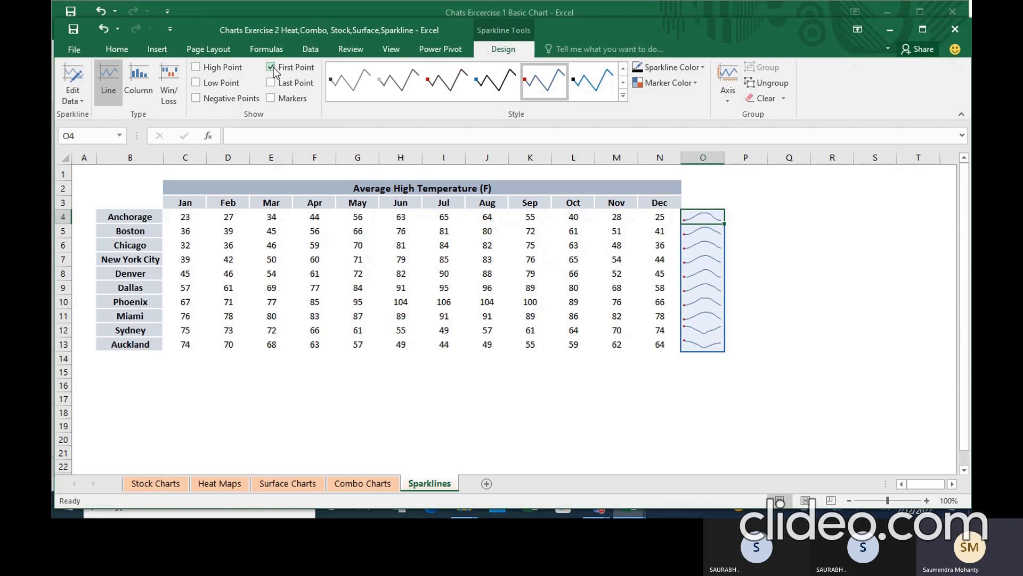
{"action": "left_click", "coordinate": [271, 85]}
{"action": "left_click", "coordinate": [272, 101]}
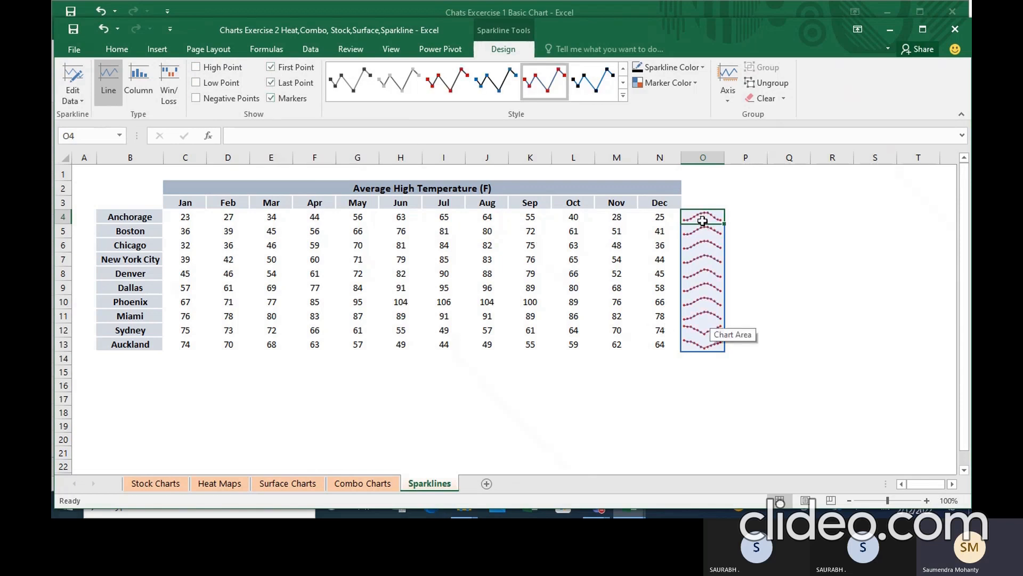
{"action": "left_click", "coordinate": [745, 216]}
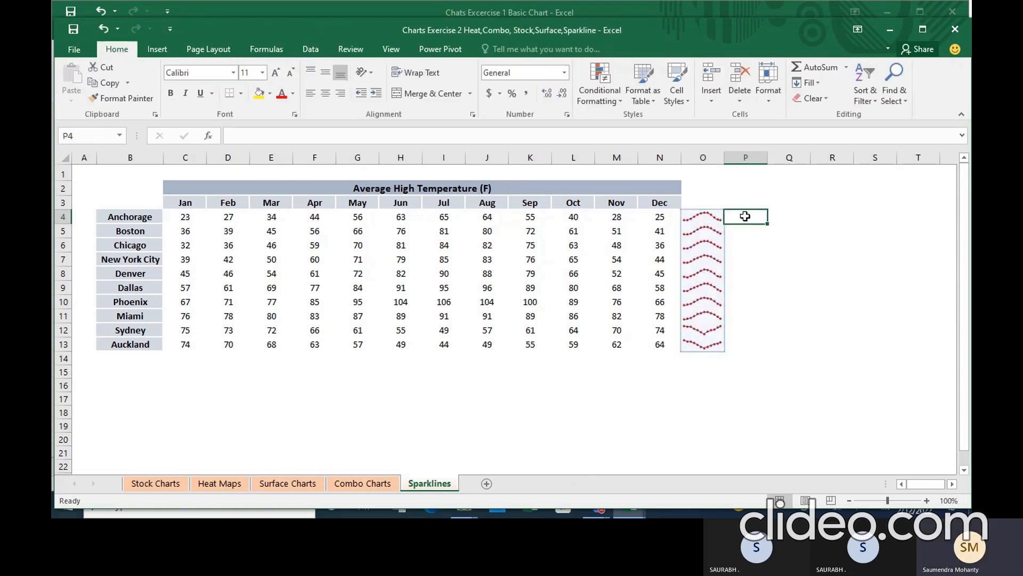
- Insert a column sparkline in P4 from Anchorage's monthly temperatures C4:N4
{"action": "left_click_drag", "start_coordinate": [186, 216], "coordinate": [644, 217]}
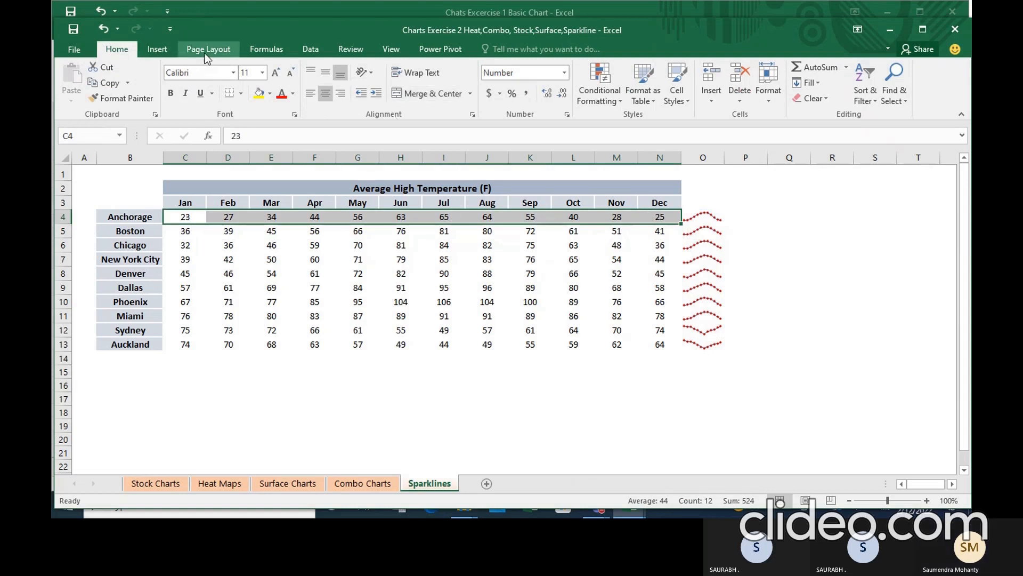
{"action": "left_click", "coordinate": [160, 50]}
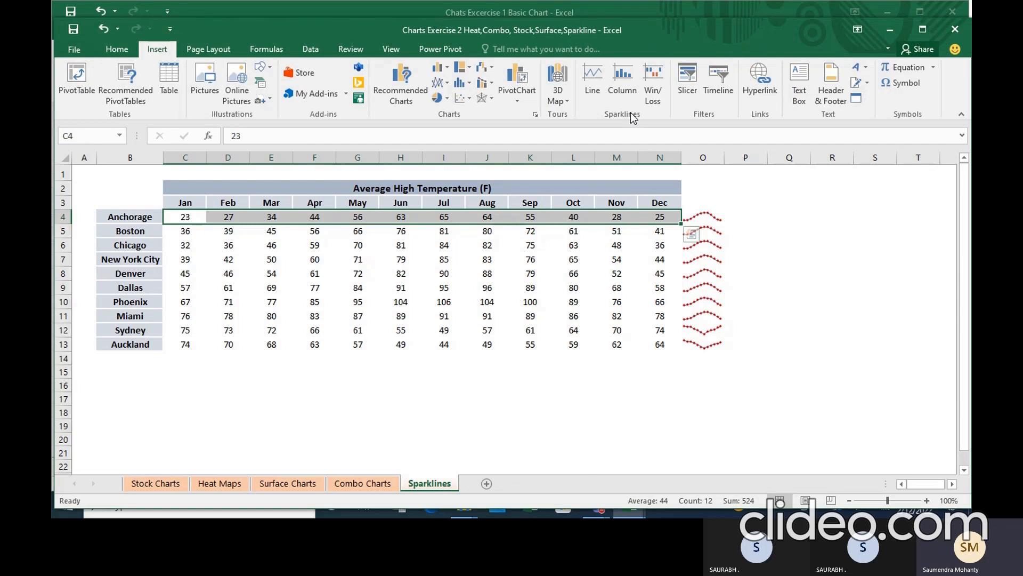
{"action": "left_click", "coordinate": [628, 76]}
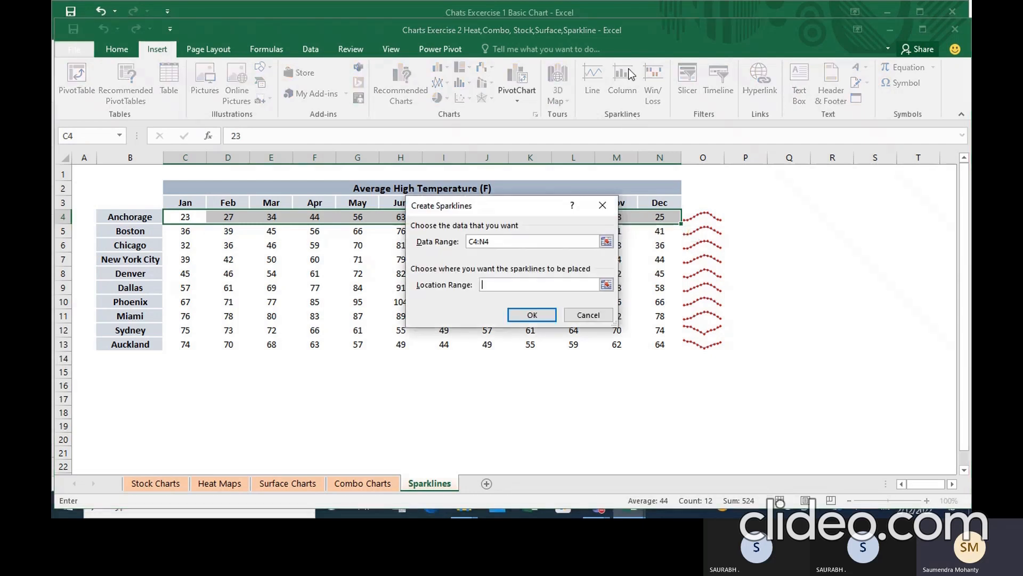
{"action": "left_click", "coordinate": [743, 216]}
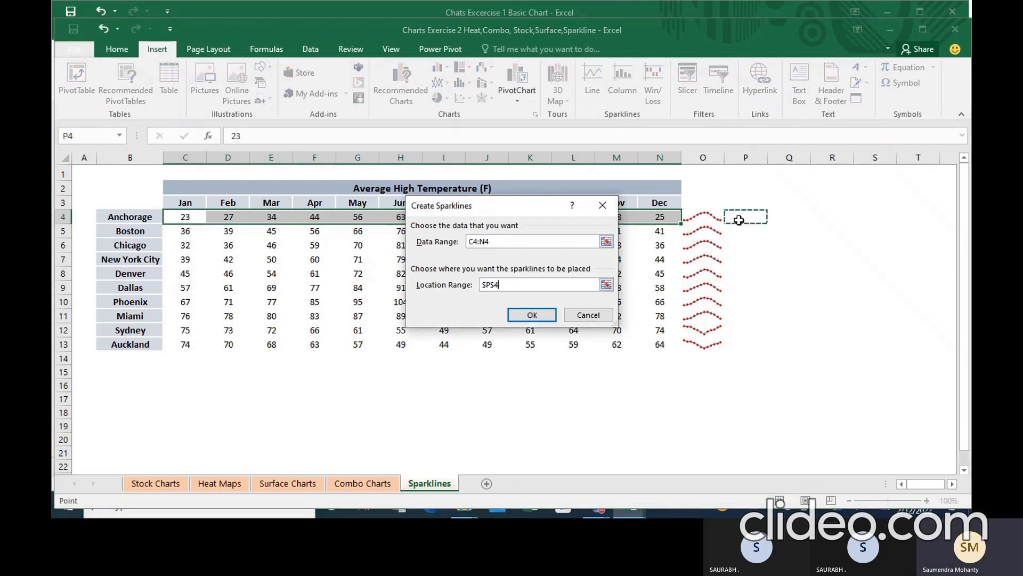
{"action": "left_click", "coordinate": [544, 318]}
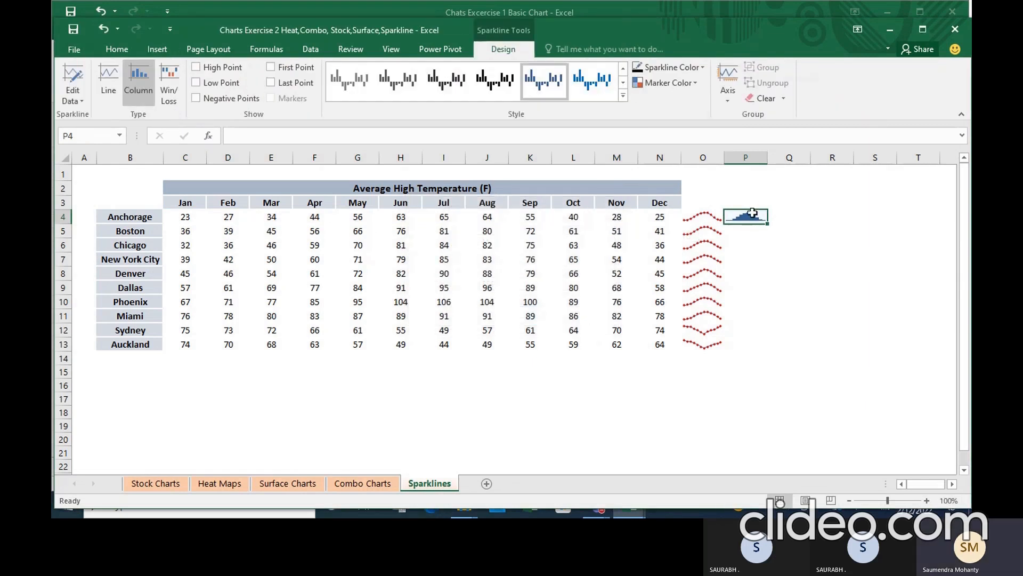
- Fill the column sparkline from P4 down to P13 and try the high point highlight on the sparkline group
{"action": "left_click_drag", "start_coordinate": [767, 223], "coordinate": [772, 346]}
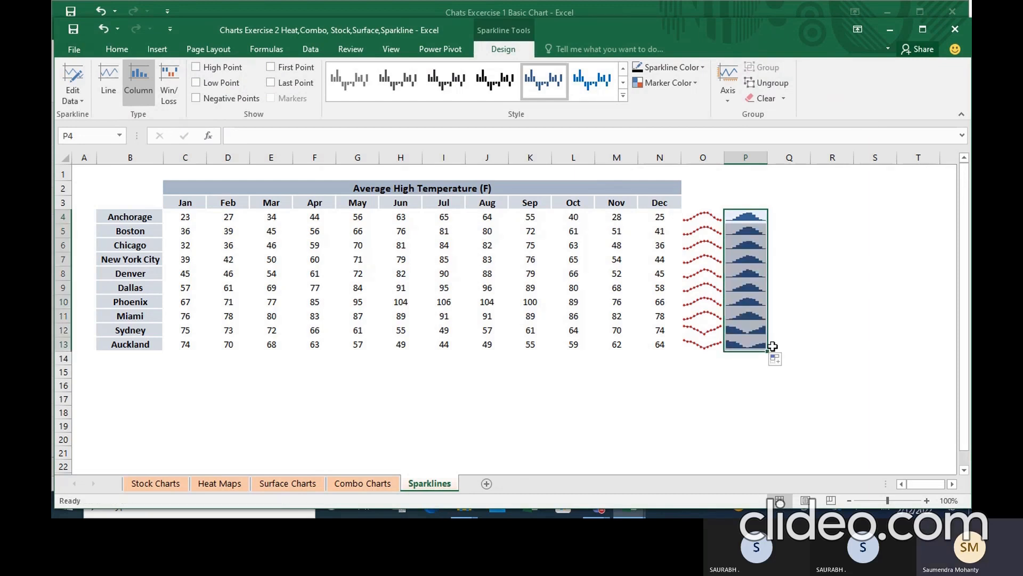
{"action": "left_click", "coordinate": [750, 218]}
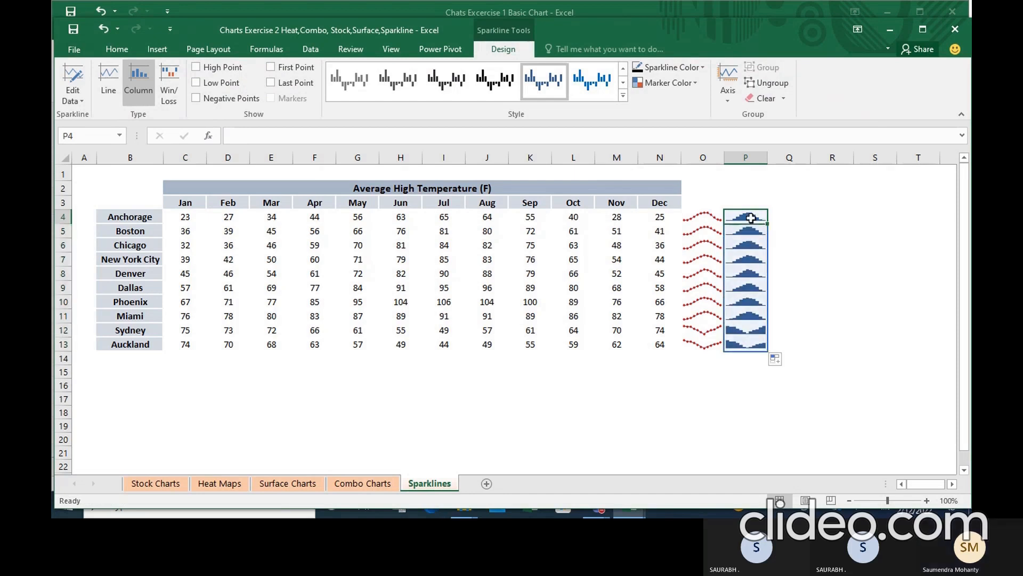
{"action": "left_click", "coordinate": [196, 68]}
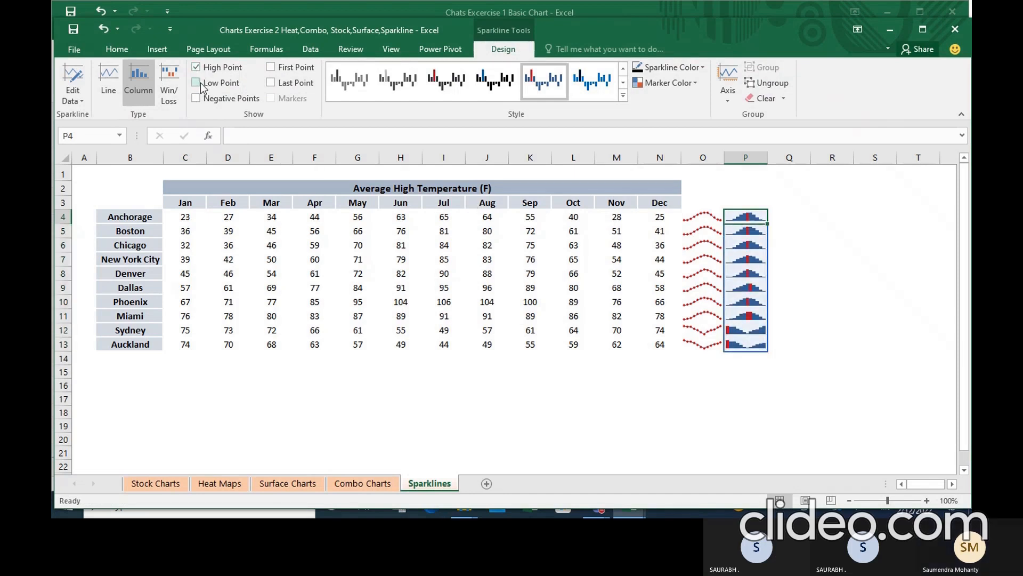
{"action": "left_click", "coordinate": [197, 82]}
{"action": "left_click", "coordinate": [196, 68]}
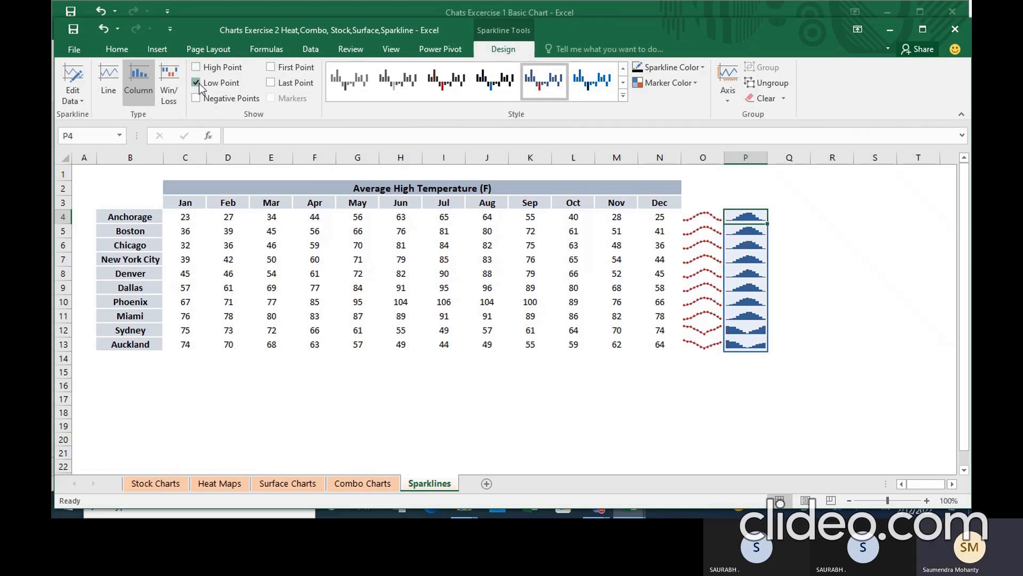
- Try the low point highlight on the column sparklines, leaving only the first point and last point highlighted
{"action": "left_click", "coordinate": [197, 82]}
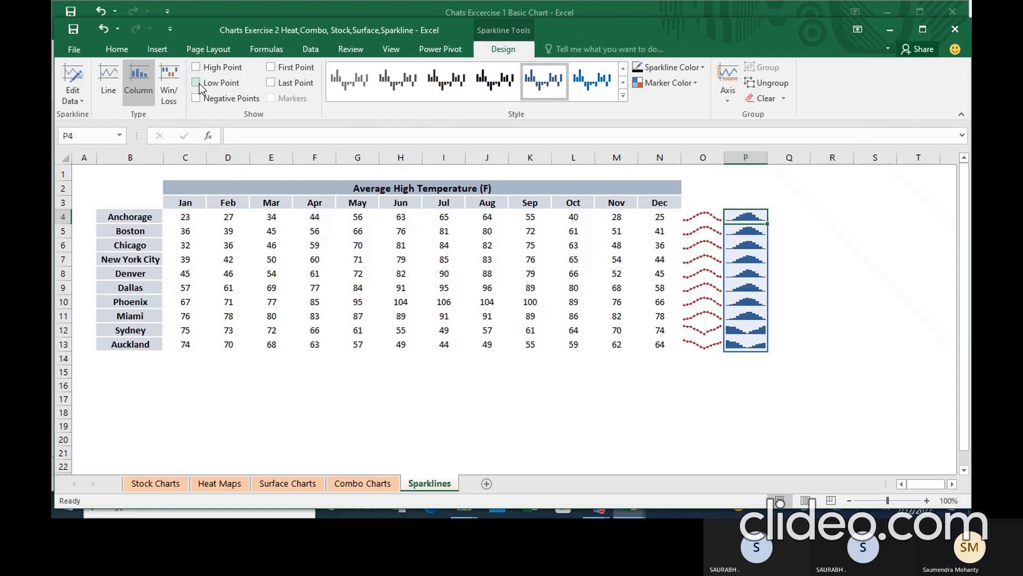
{"action": "left_click", "coordinate": [197, 83]}
{"action": "left_click", "coordinate": [272, 84]}
{"action": "left_click", "coordinate": [275, 85]}
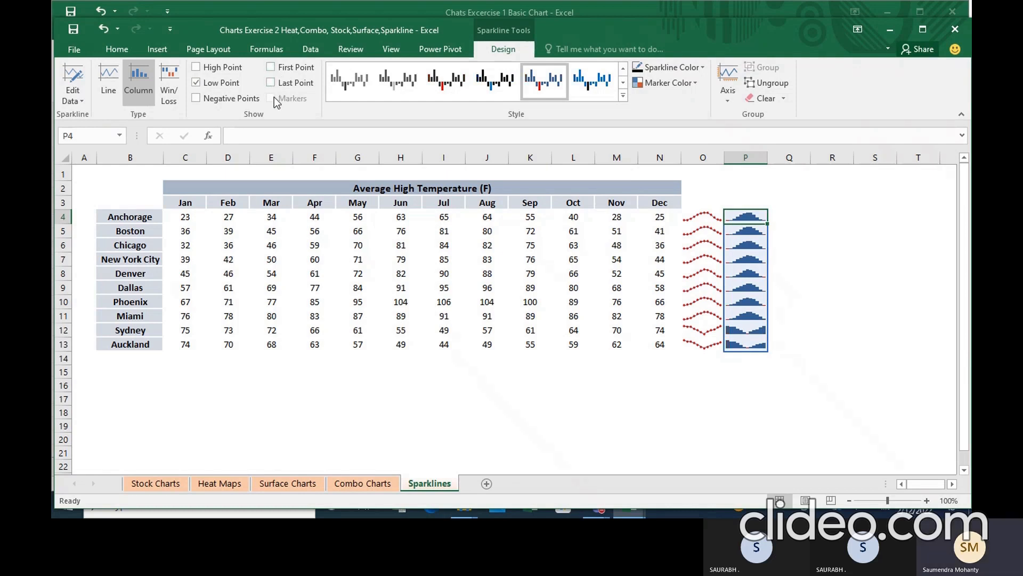
{"action": "left_click", "coordinate": [208, 84]}
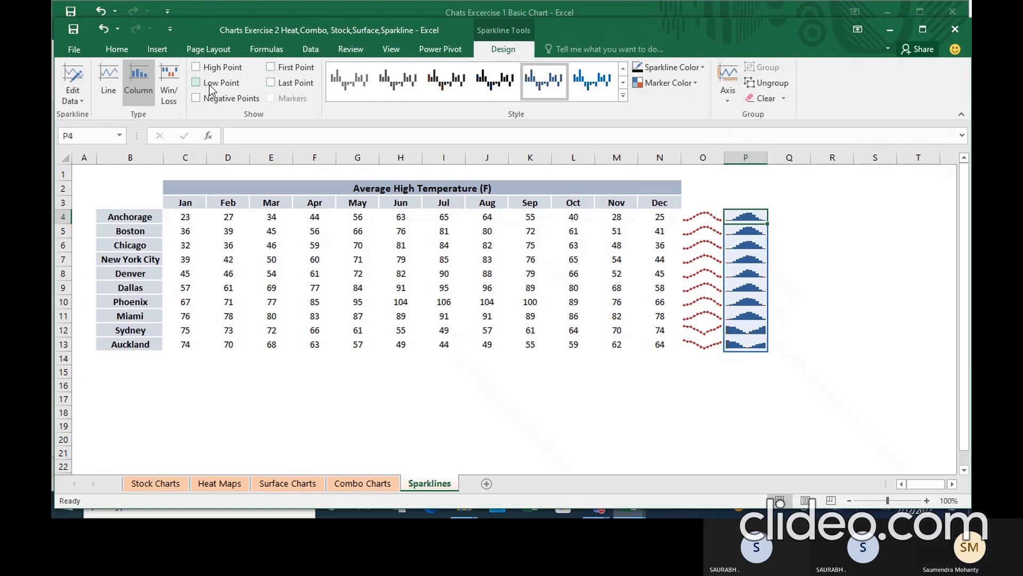
{"action": "left_click", "coordinate": [270, 83]}
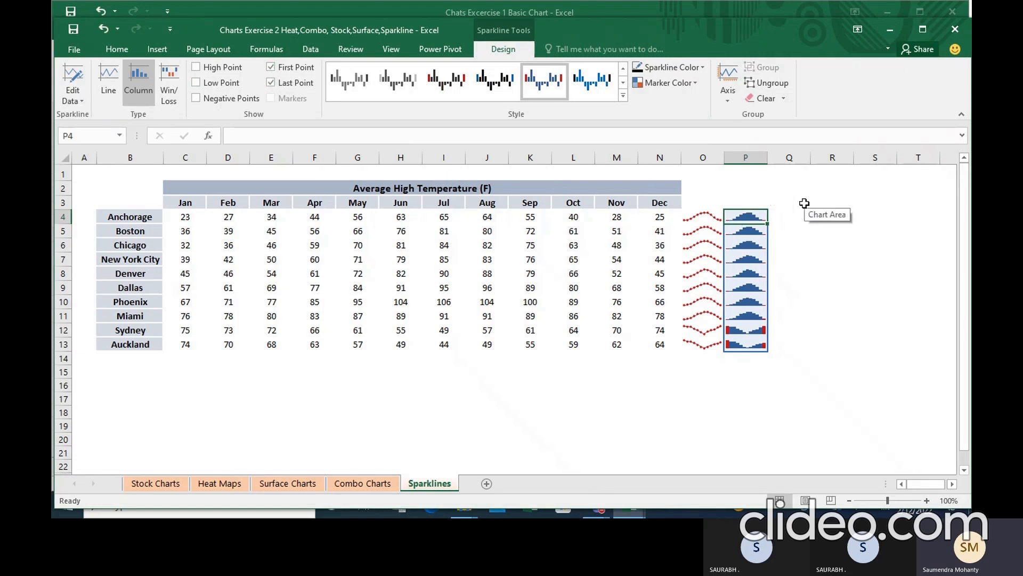
- Close the Charts Exercise 2 workbook without saving its changes
{"action": "left_click", "coordinate": [163, 51]}
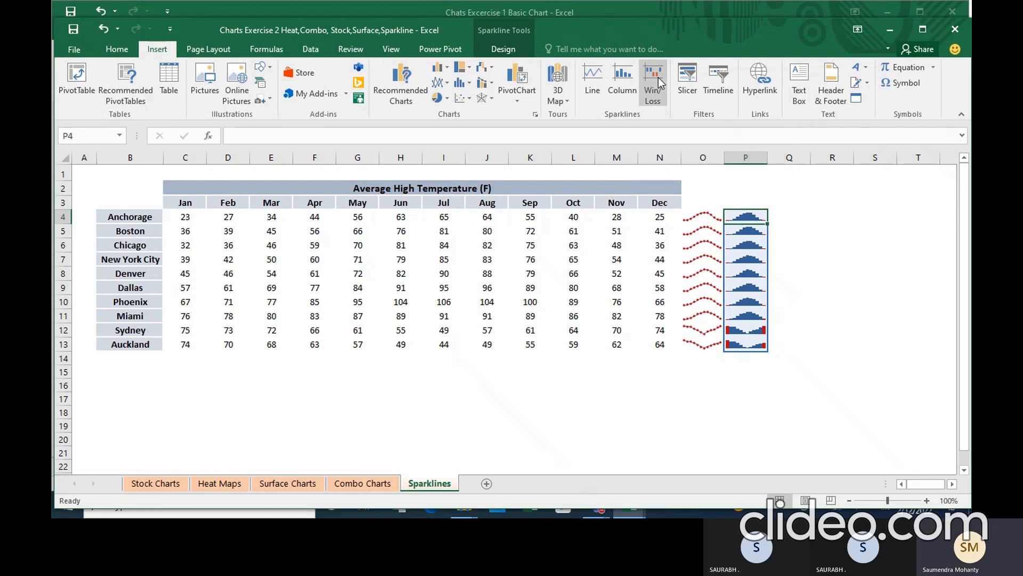
{"action": "left_click", "coordinate": [954, 31]}
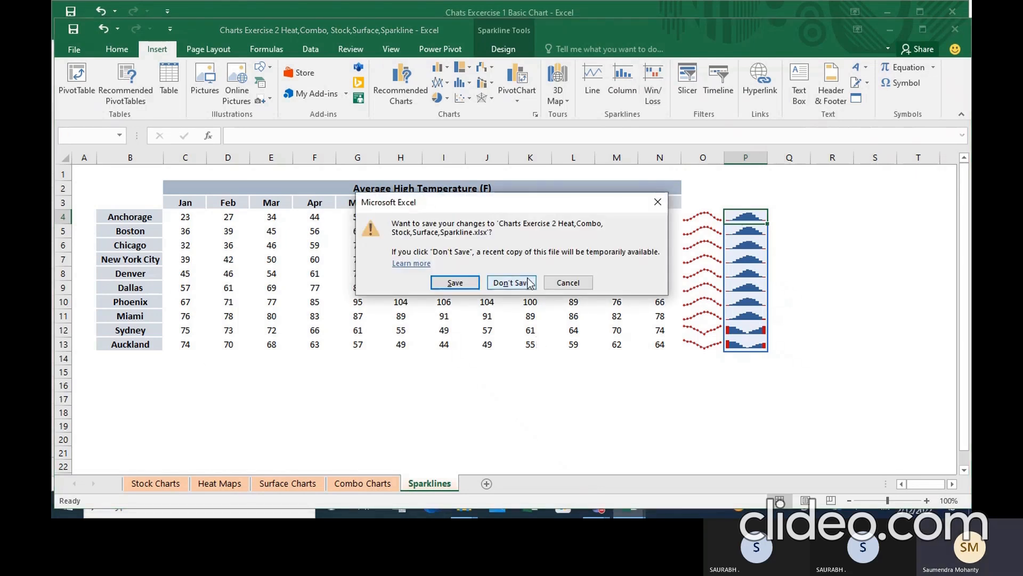
{"action": "left_click", "coordinate": [529, 283]}
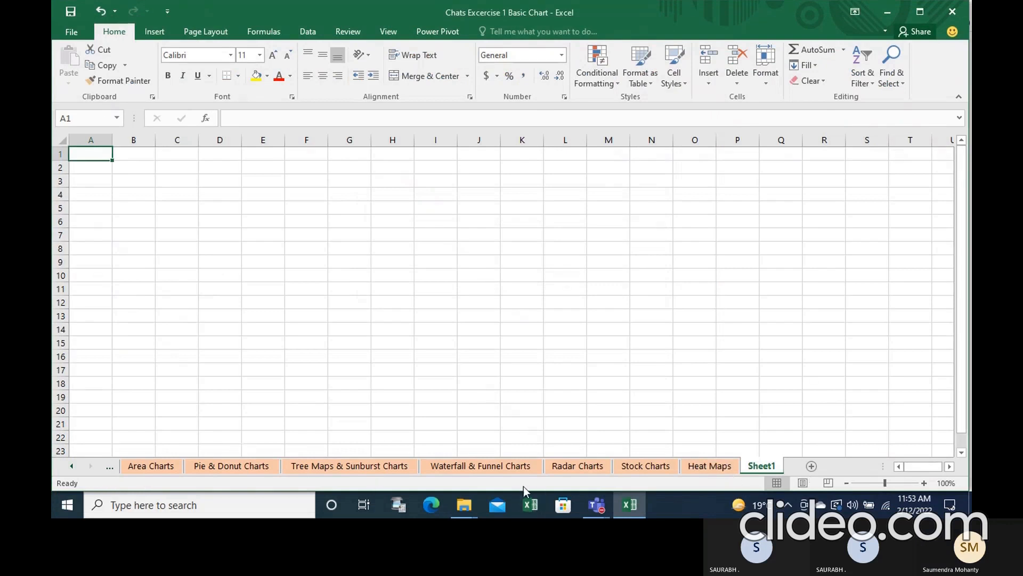
- Review the finished charts in the Basic Chart workbook, going sheet by sheet from Waterfall & Funnel Charts back to Line Charts
{"action": "left_click", "coordinate": [460, 467]}
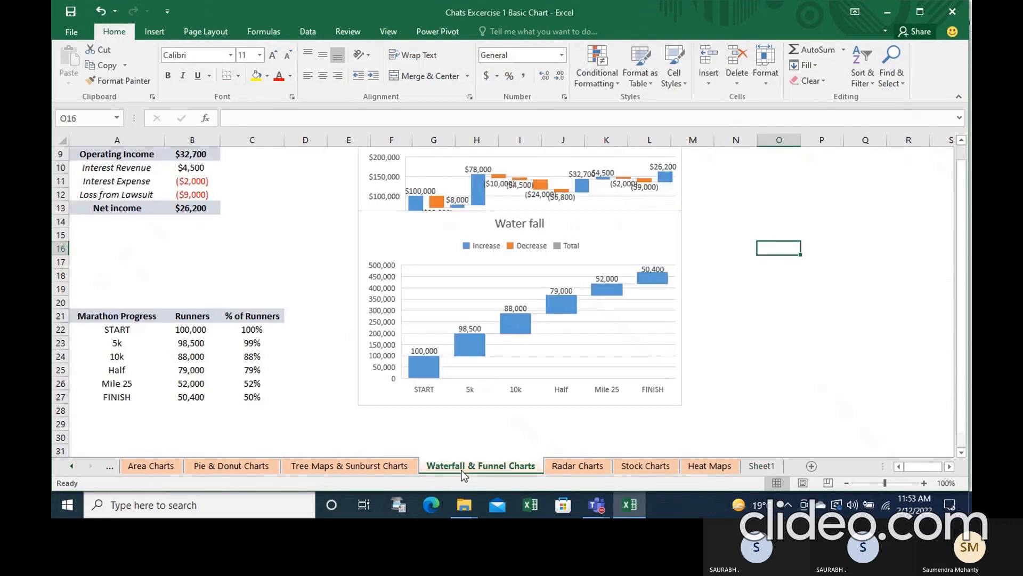
{"action": "left_click", "coordinate": [408, 468]}
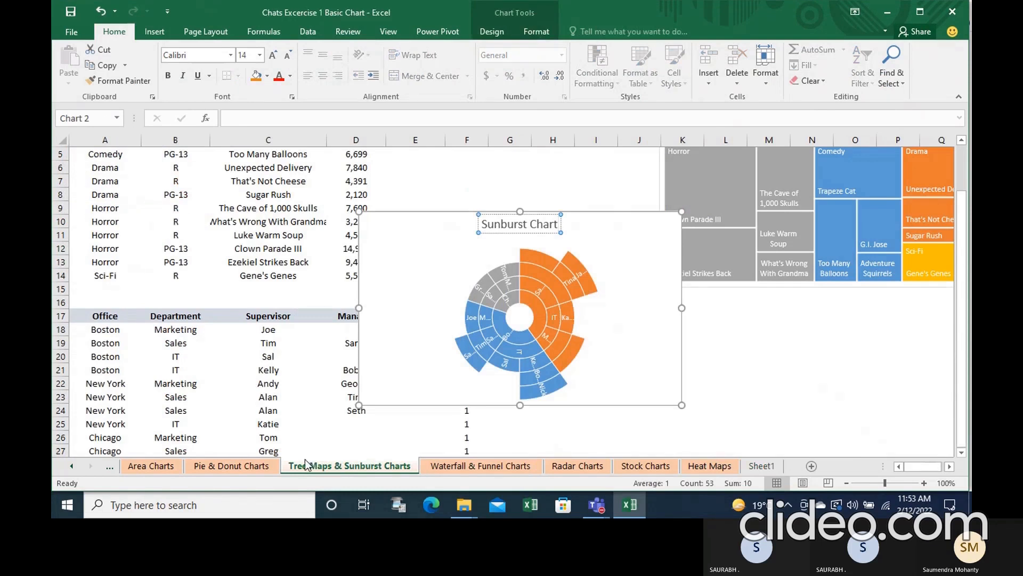
{"action": "left_click", "coordinate": [251, 466]}
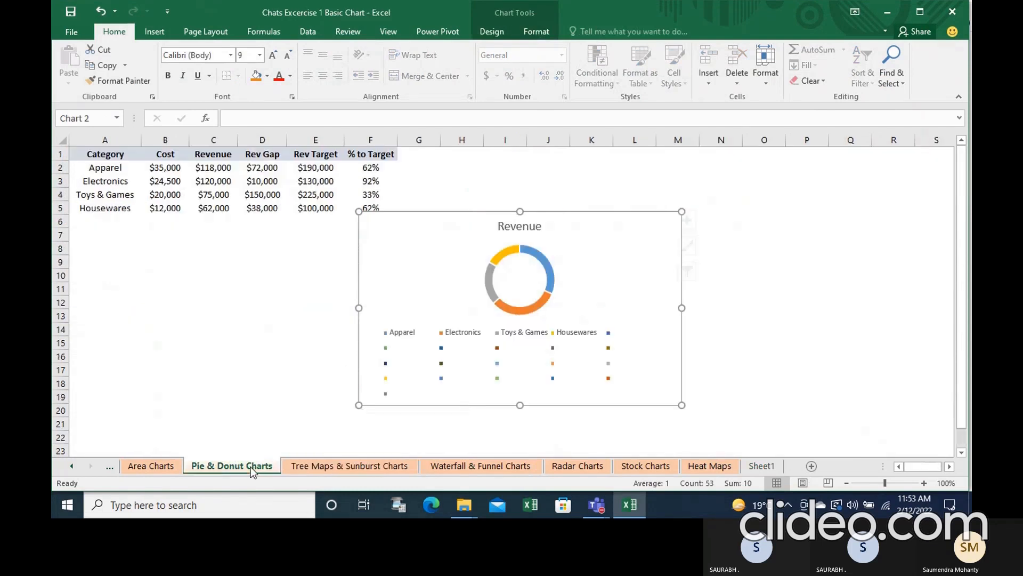
{"action": "left_click", "coordinate": [164, 465]}
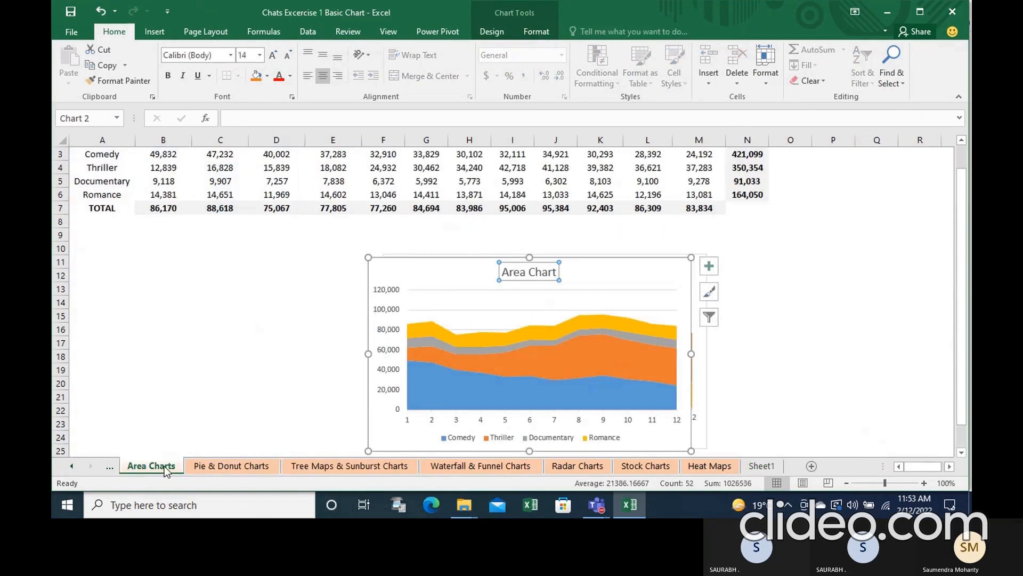
{"action": "left_click", "coordinate": [113, 465]}
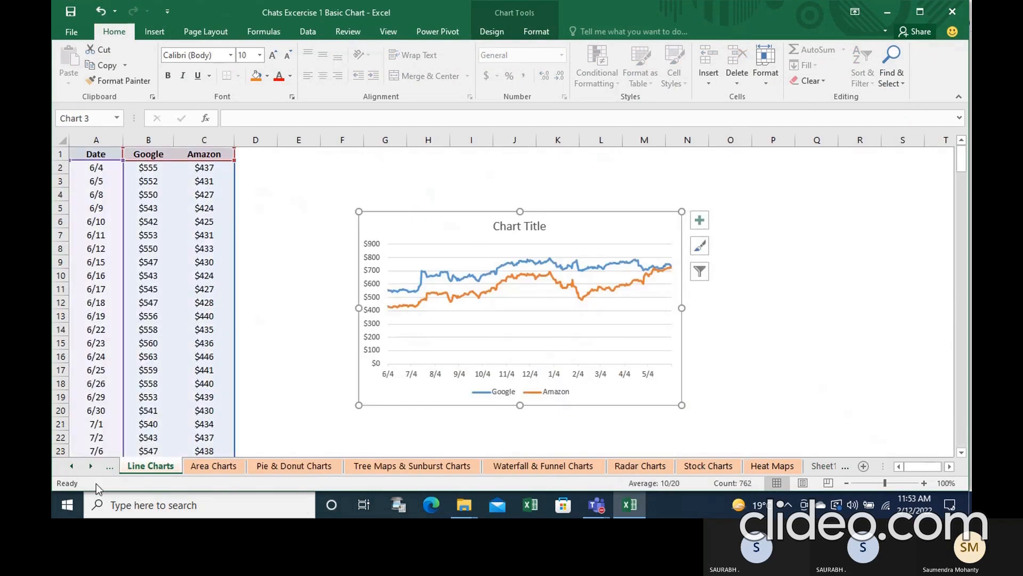
- Open the Baseball Analytics workbook from the Excel Dashboard folder on the USB drive and clear its column selection by selecting N9
{"action": "left_click", "coordinate": [68, 504]}
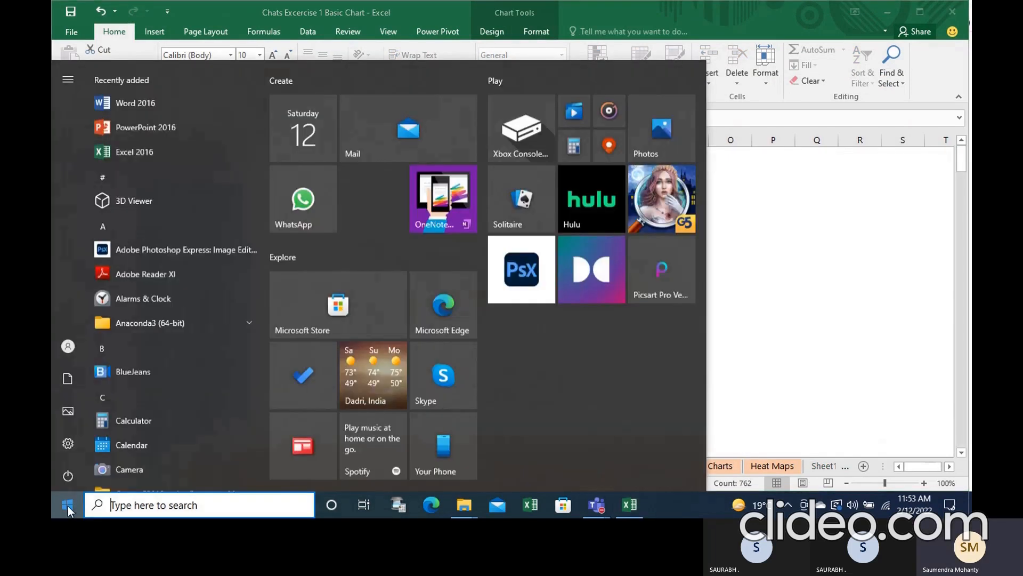
{"action": "left_click", "coordinate": [69, 376]}
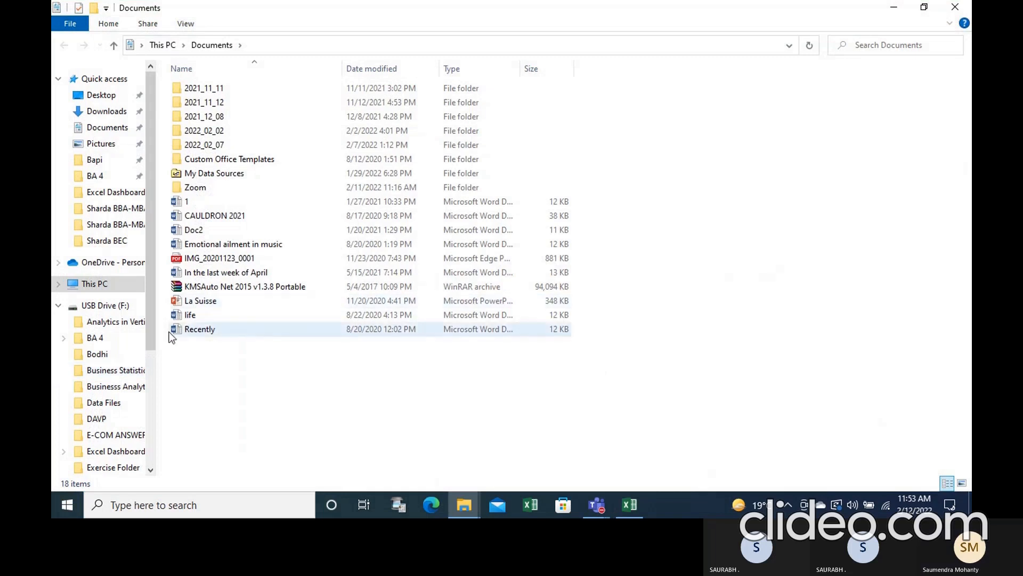
{"action": "left_click", "coordinate": [137, 451]}
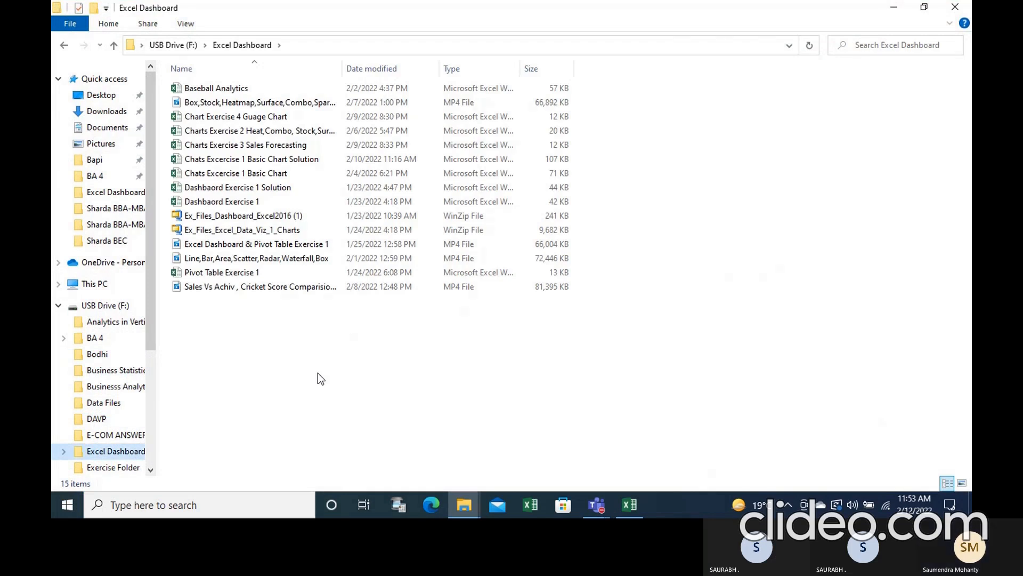
{"action": "double_click", "coordinate": [280, 92]}
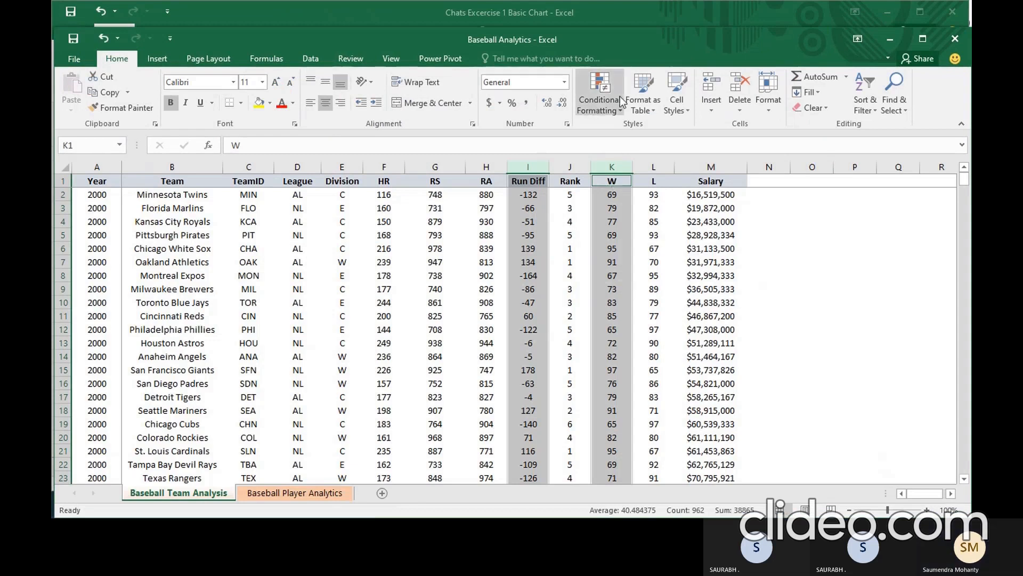
{"action": "left_click", "coordinate": [785, 290]}
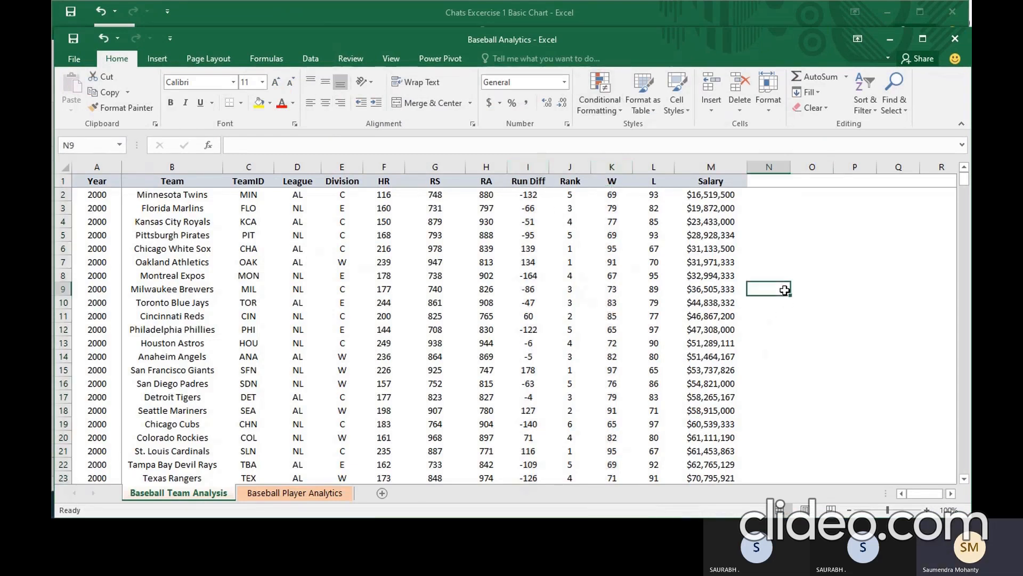
- Open the Baseball Analytics workbook from the Excel Dashboard folder on the USB drive
{"action": "left_click", "coordinate": [886, 37]}
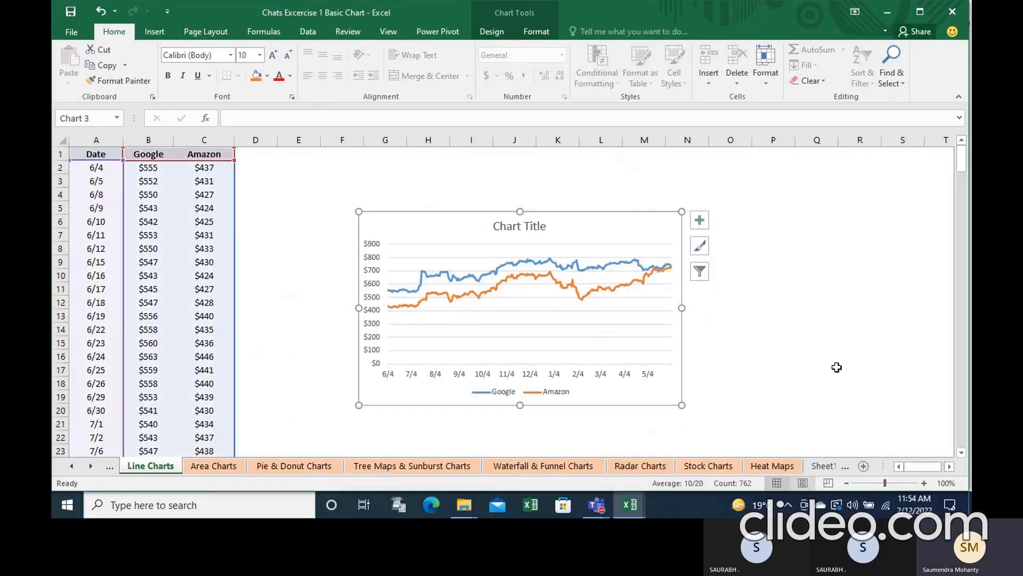
{"action": "left_click", "coordinate": [888, 10]}
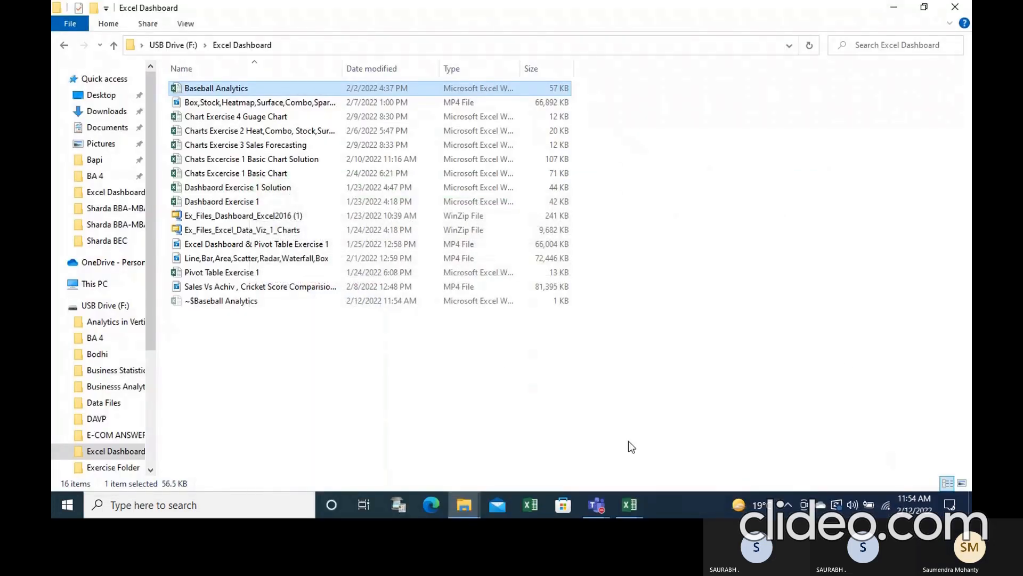
{"action": "double_click", "coordinate": [255, 86]}
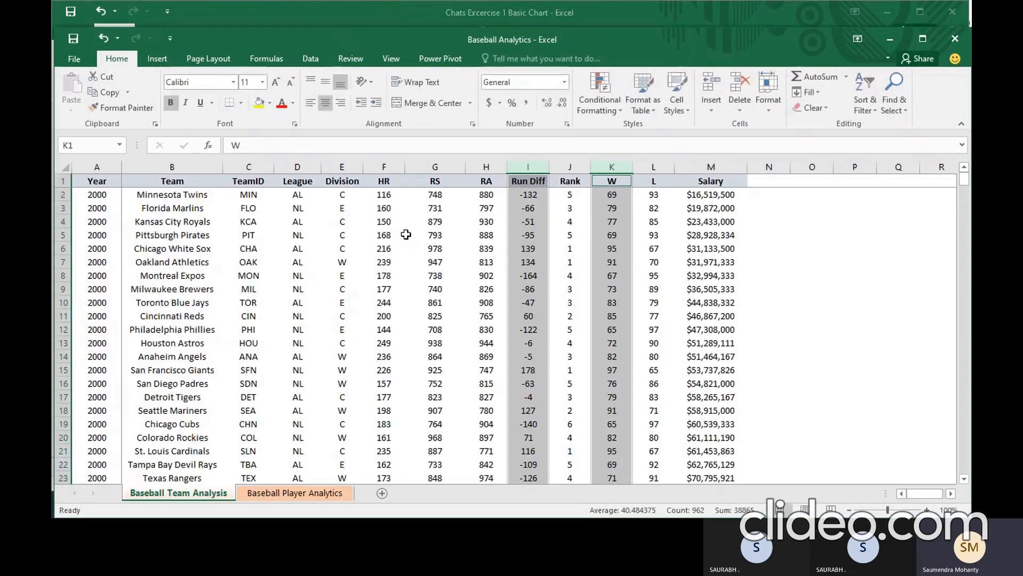
- Clear the column selection and switch to the Baseball Player Analytics sheet
{"action": "left_click", "coordinate": [807, 348]}
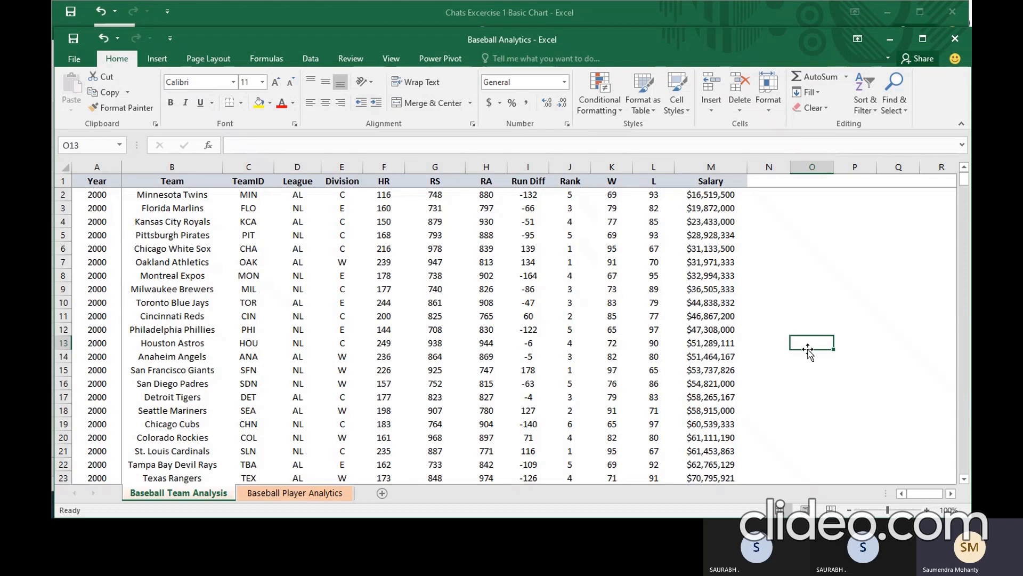
{"action": "left_click", "coordinate": [313, 498]}
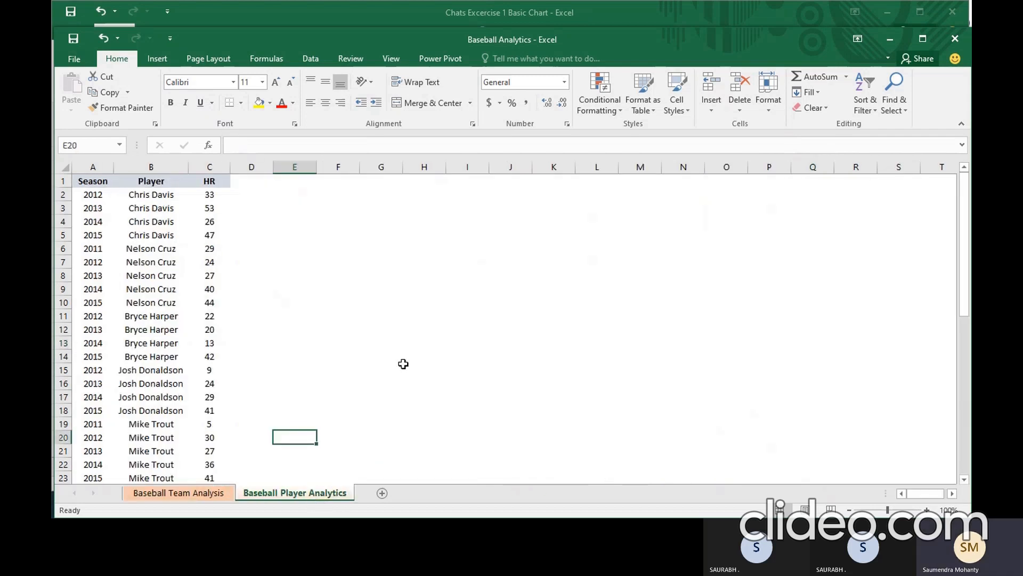
{"action": "left_click", "coordinate": [404, 369]}
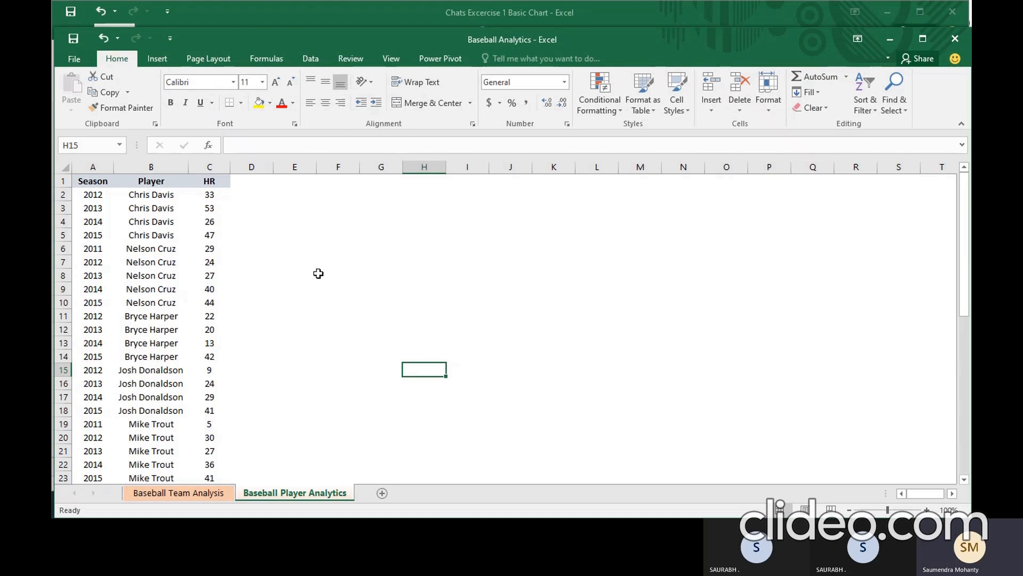
- Open the Baseball Analytics PowerPoint presentation from the Analytics in Verticals folder on the USB drive
{"action": "left_click", "coordinate": [890, 39]}
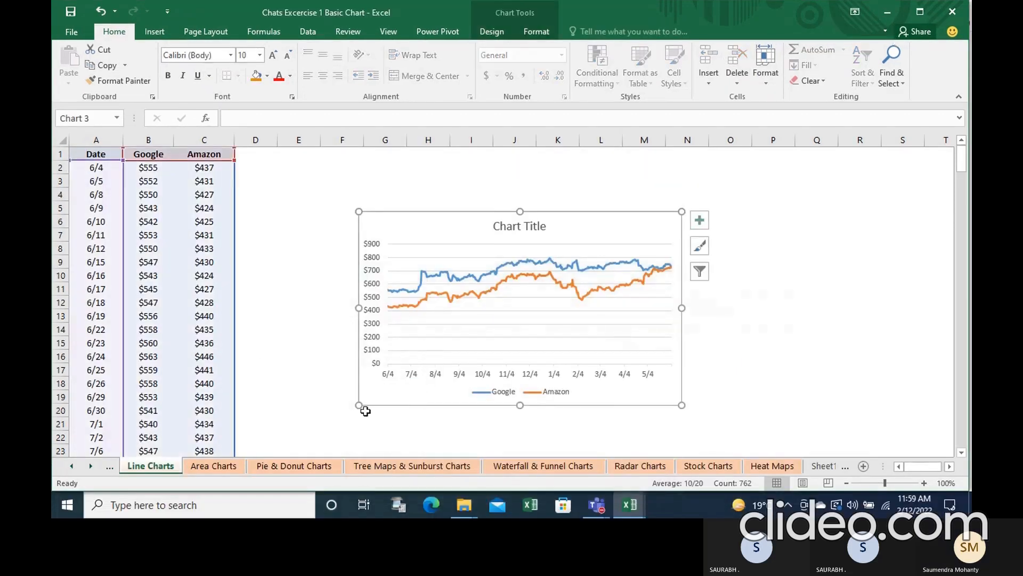
{"action": "left_click", "coordinate": [63, 501]}
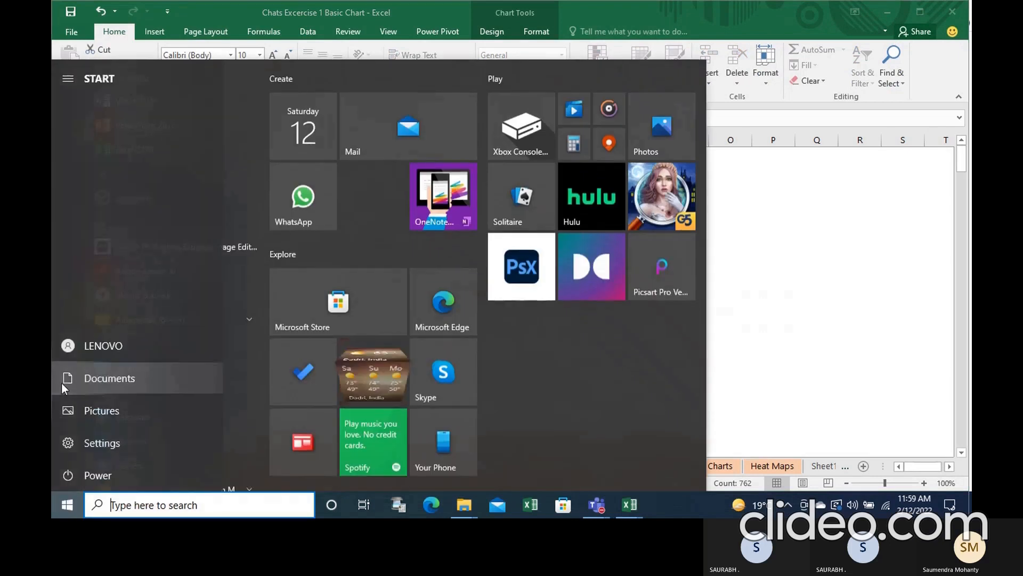
{"action": "left_click", "coordinate": [62, 379]}
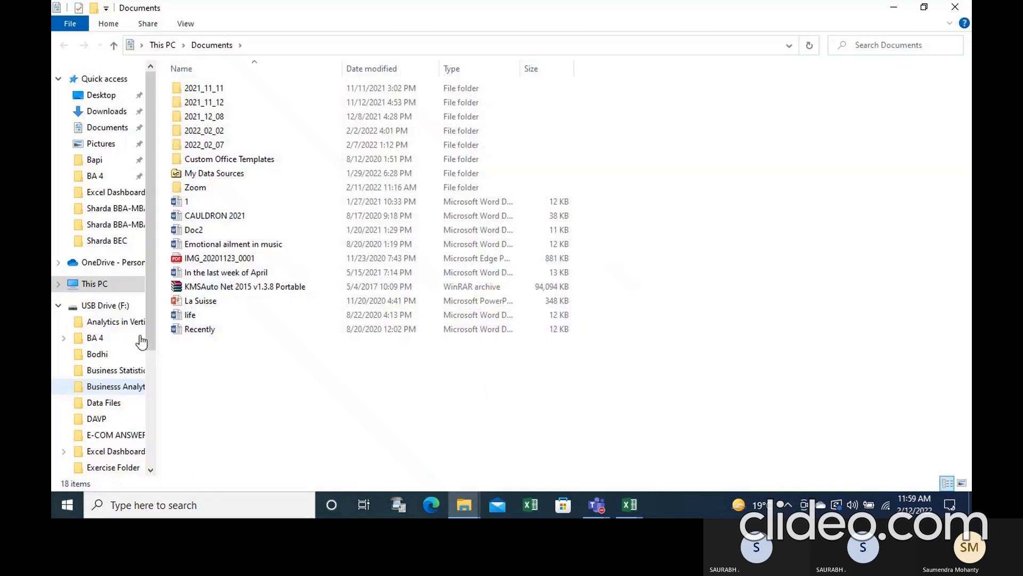
{"action": "left_click", "coordinate": [107, 322]}
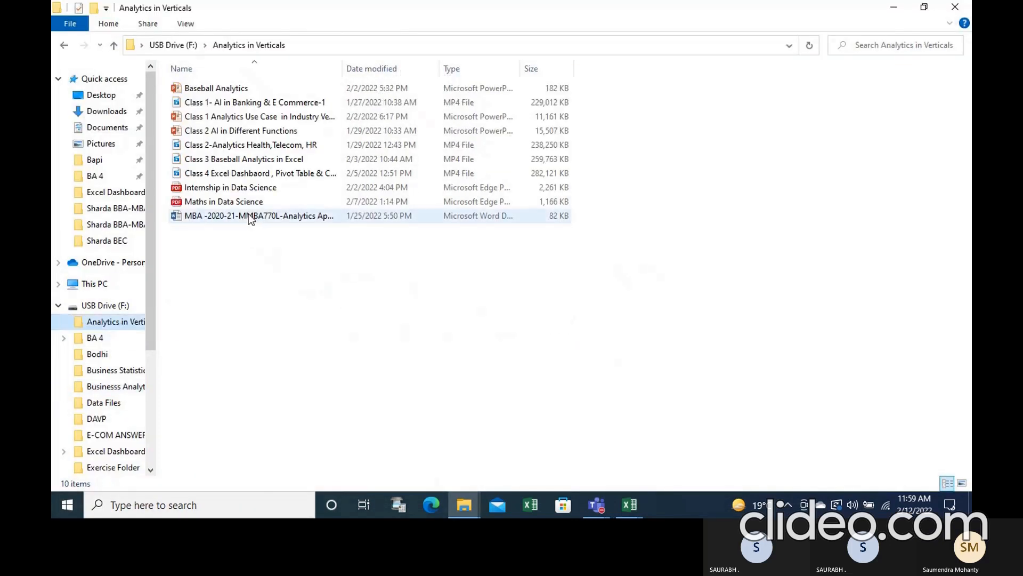
{"action": "left_click", "coordinate": [228, 89]}
{"action": "double_click", "coordinate": [229, 89]}
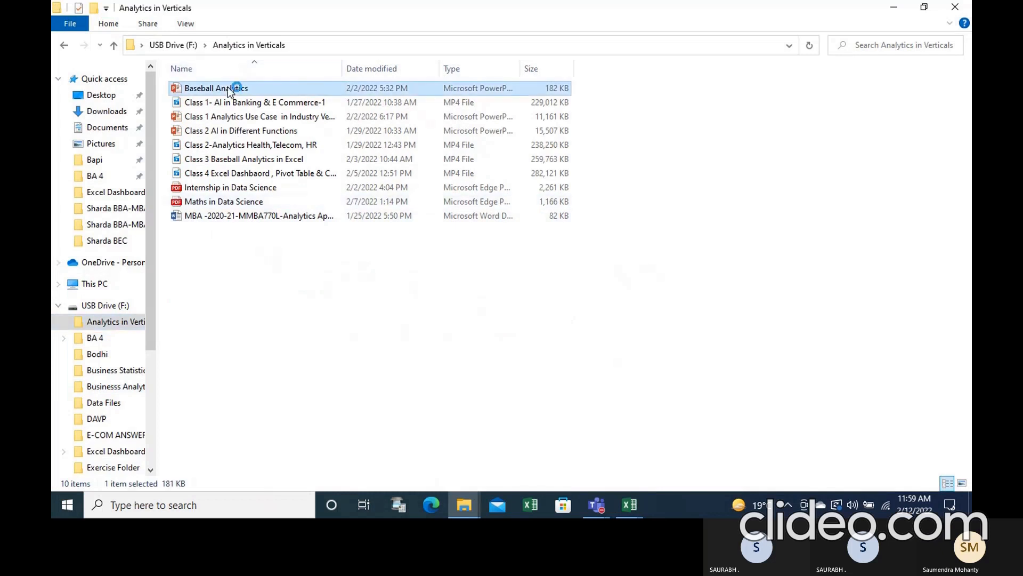
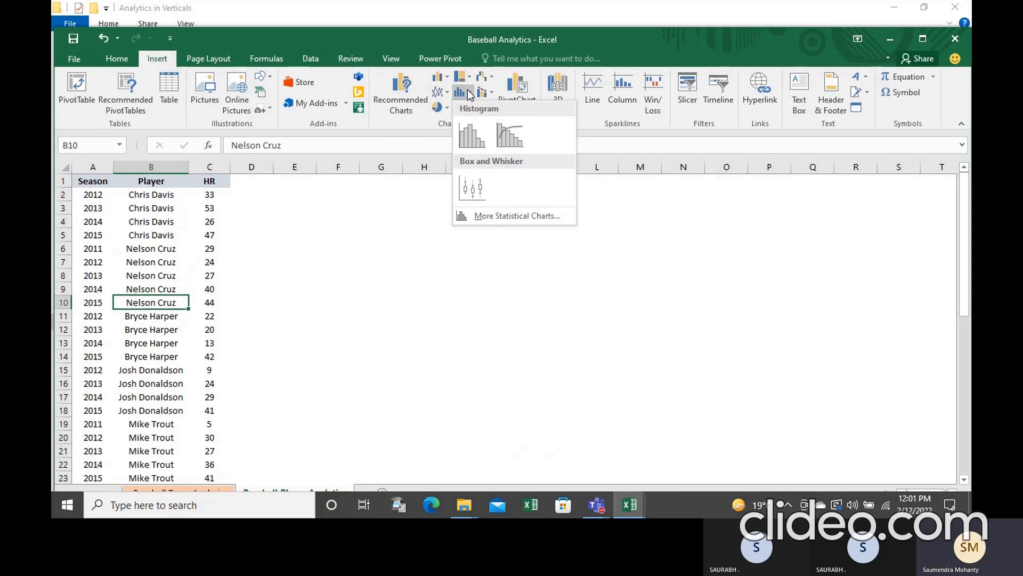
- Insert a Box and Whisker chart of the HR values by player and title it "Box n Whisker"
{"action": "left_click", "coordinate": [472, 188]}
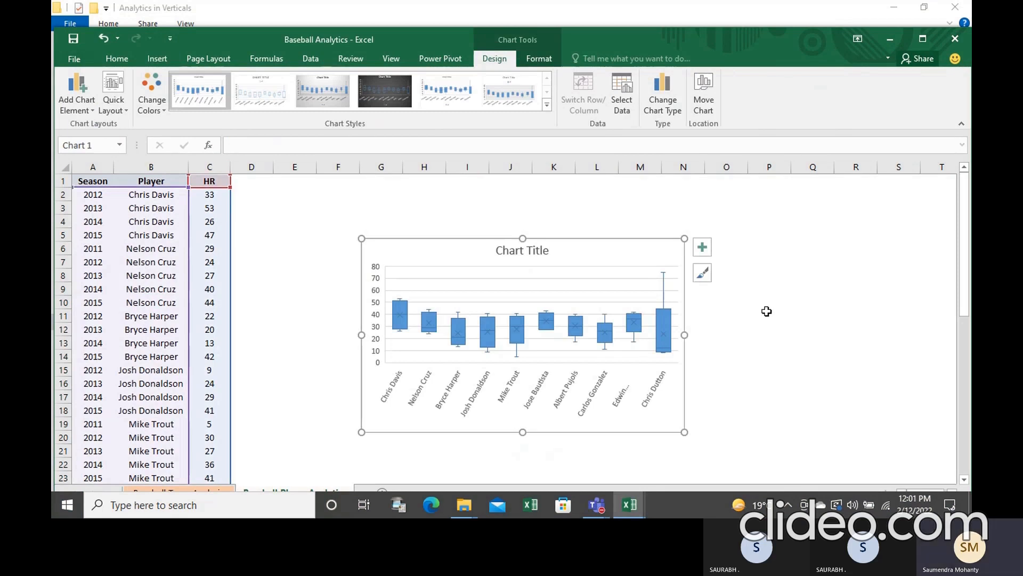
{"action": "left_click", "coordinate": [537, 249]}
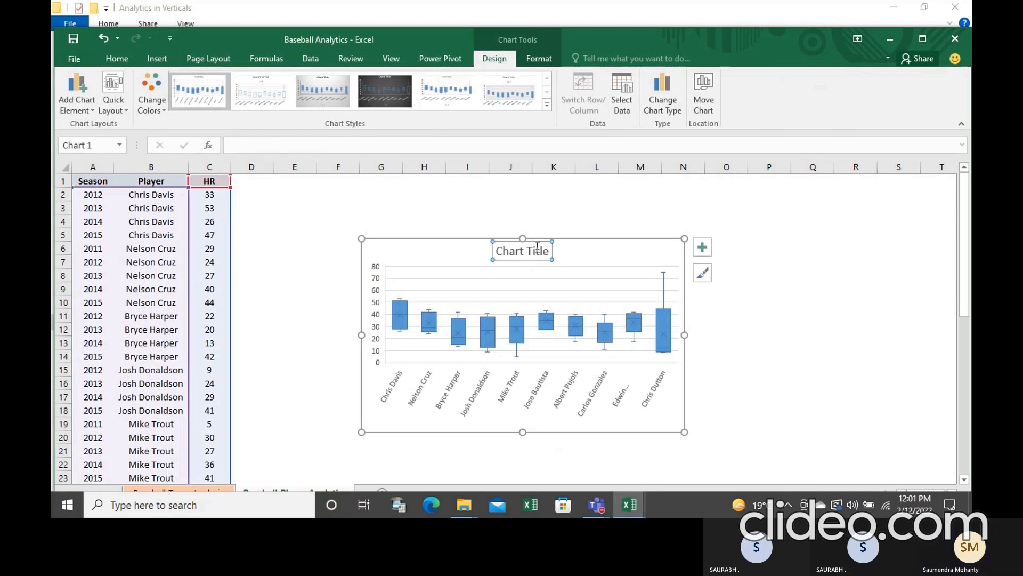
{"action": "triple_click", "coordinate": [538, 249]}
{"action": "type", "text": "Box"}
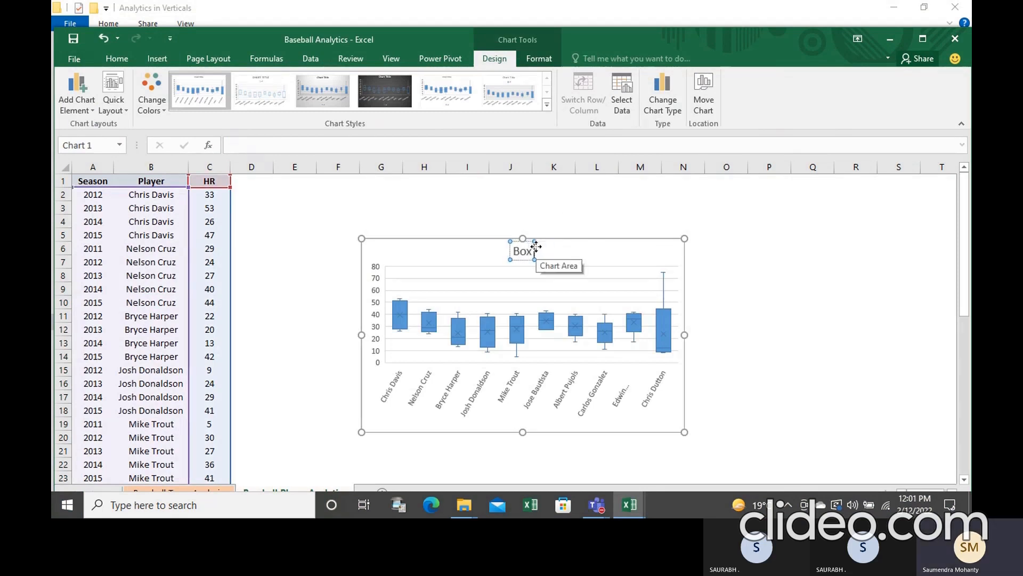
{"action": "type", "text": " n Whi"}
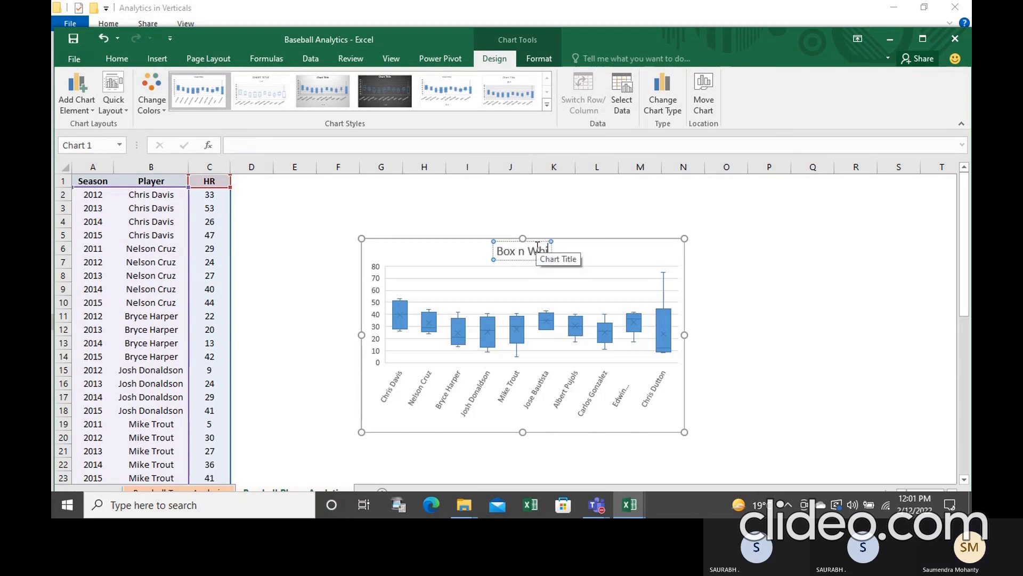
{"action": "type", "text": "sker"}
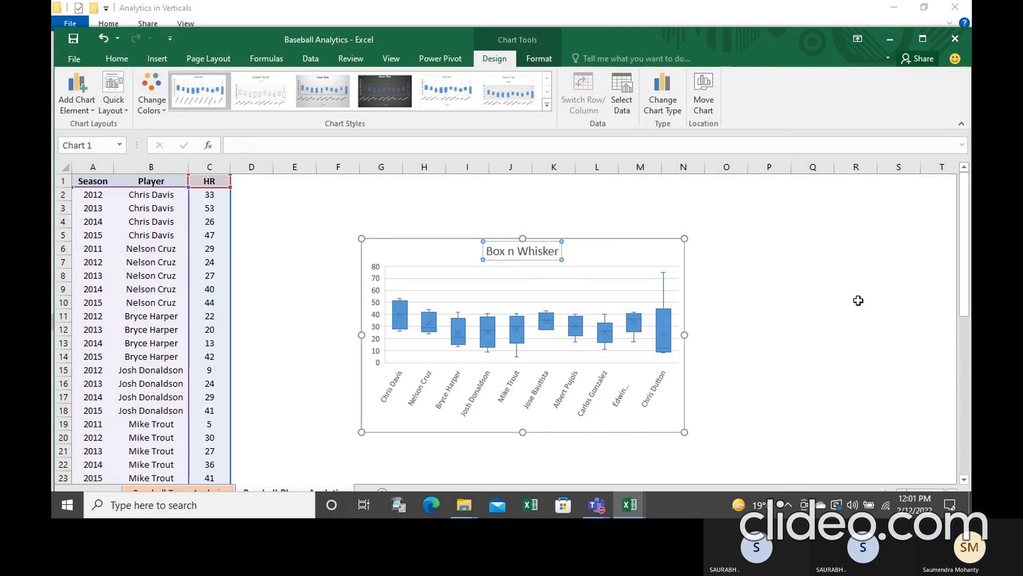
{"action": "left_click", "coordinate": [858, 300]}
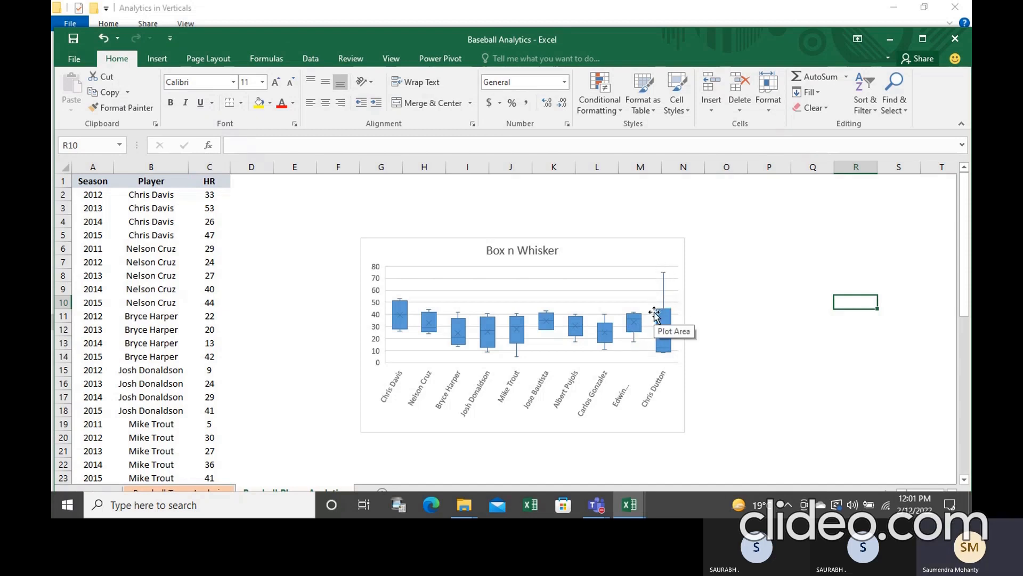
- Show the mean line for the HR series in the Box n Whisker chart
{"action": "right_click", "coordinate": [666, 326]}
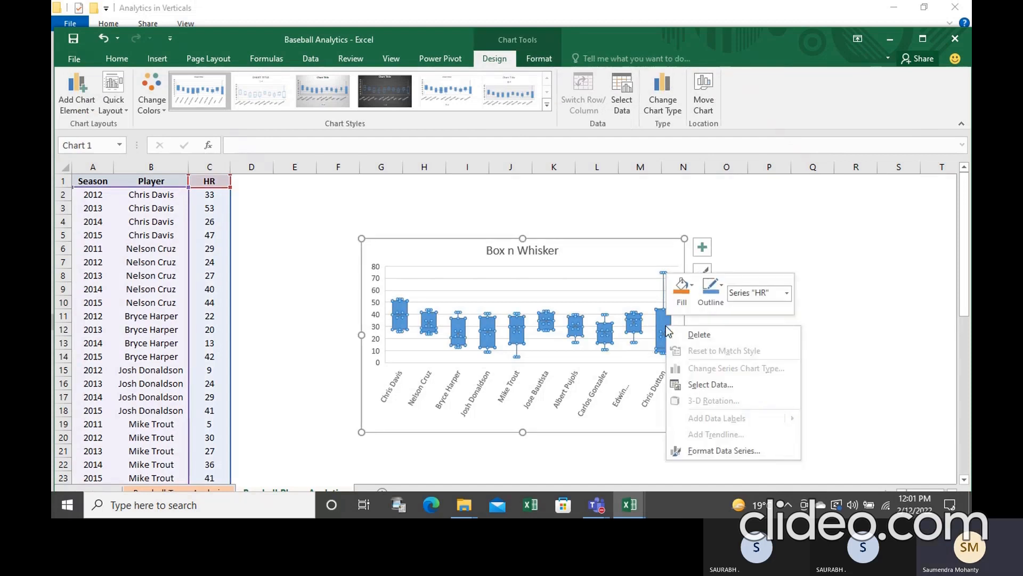
{"action": "left_click", "coordinate": [717, 449]}
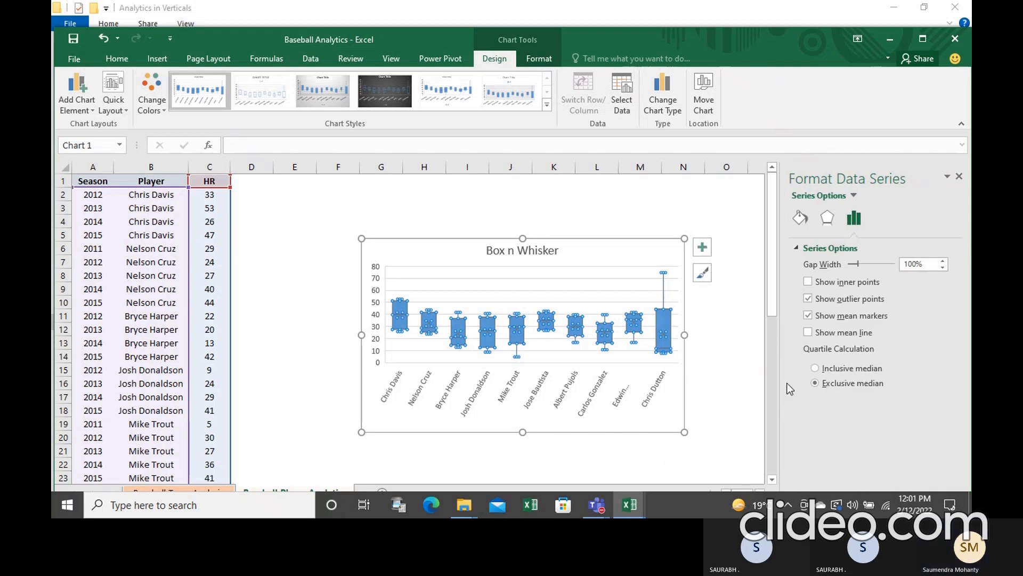
{"action": "left_click", "coordinate": [808, 333]}
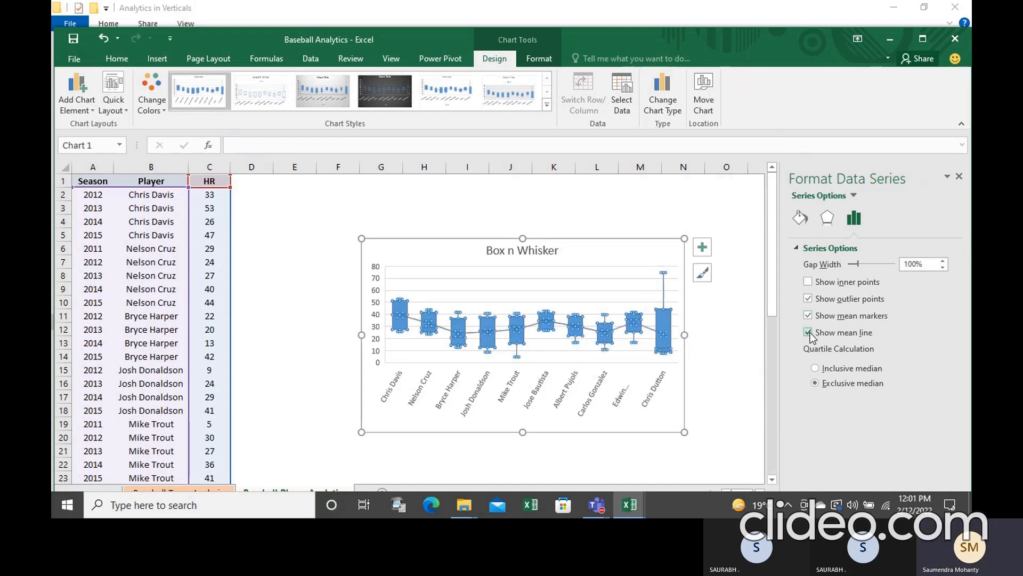
{"action": "left_click", "coordinate": [960, 179]}
{"action": "left_click", "coordinate": [808, 318]}
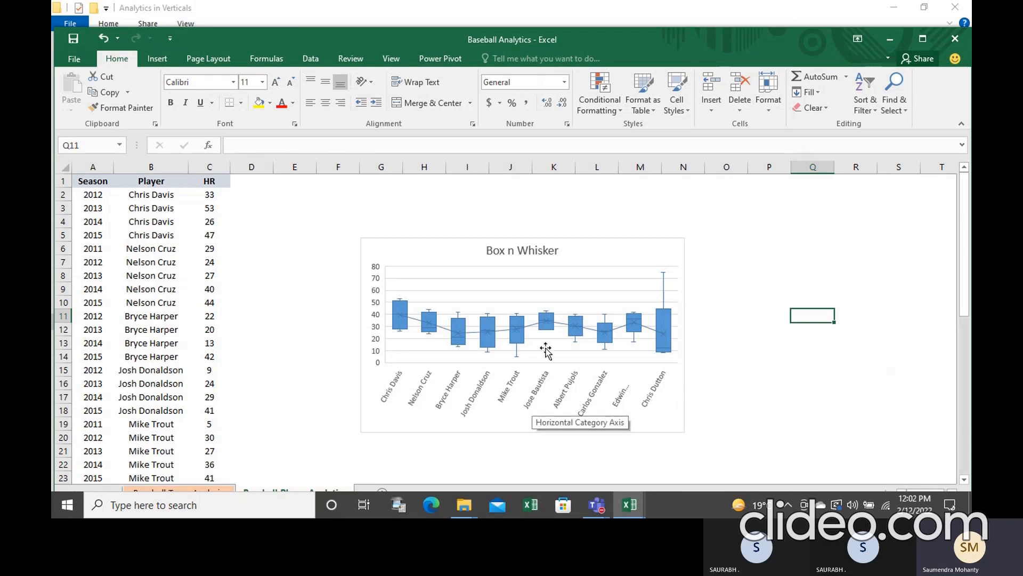
- Maximize the workbook window and switch to the Baseball Team Analysis sheet, showing its first data rows
{"action": "mouse_move", "coordinate": [546, 329]}
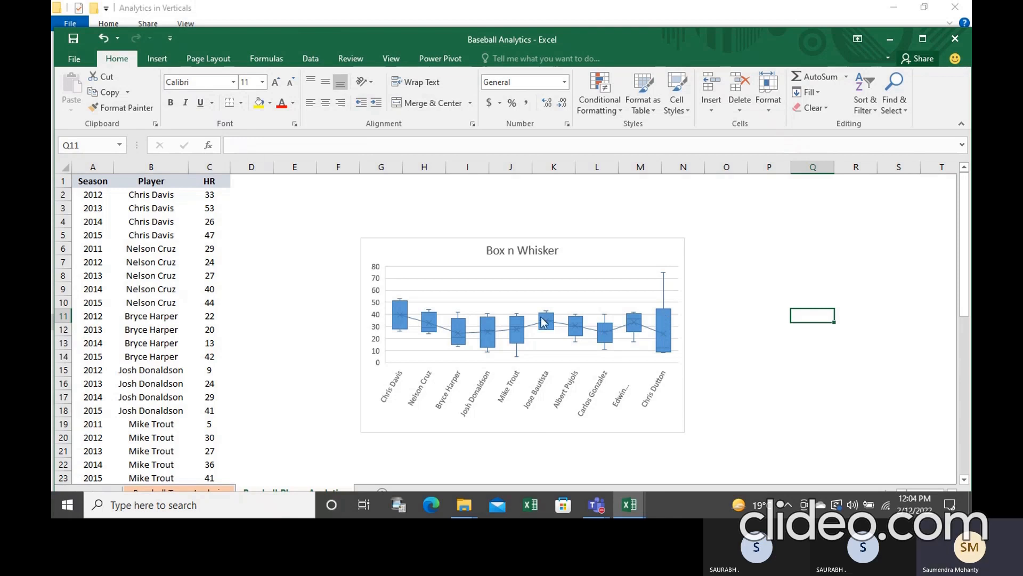
{"action": "mouse_move", "coordinate": [546, 319]}
{"action": "left_click", "coordinate": [921, 38]}
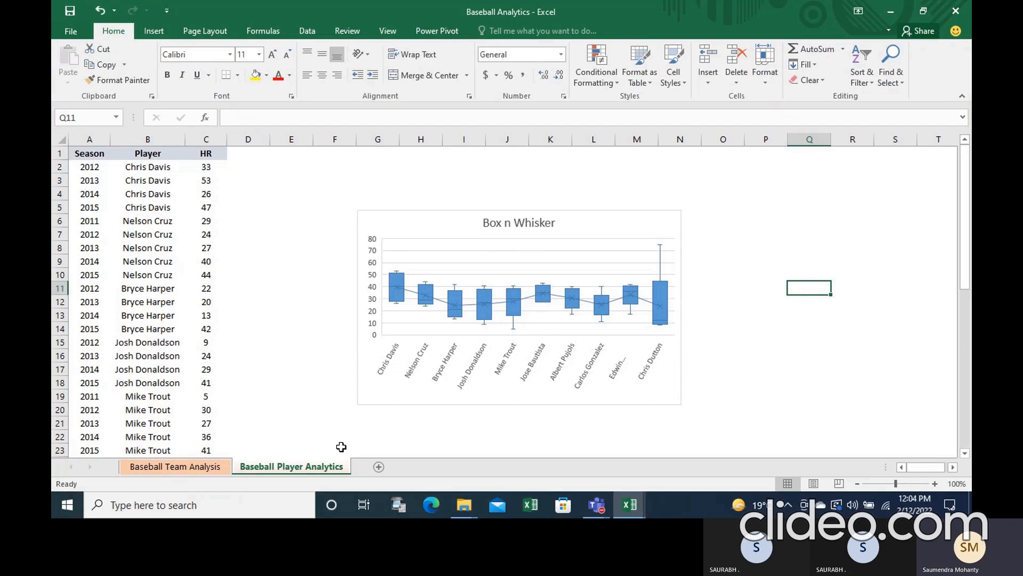
{"action": "left_click", "coordinate": [206, 468]}
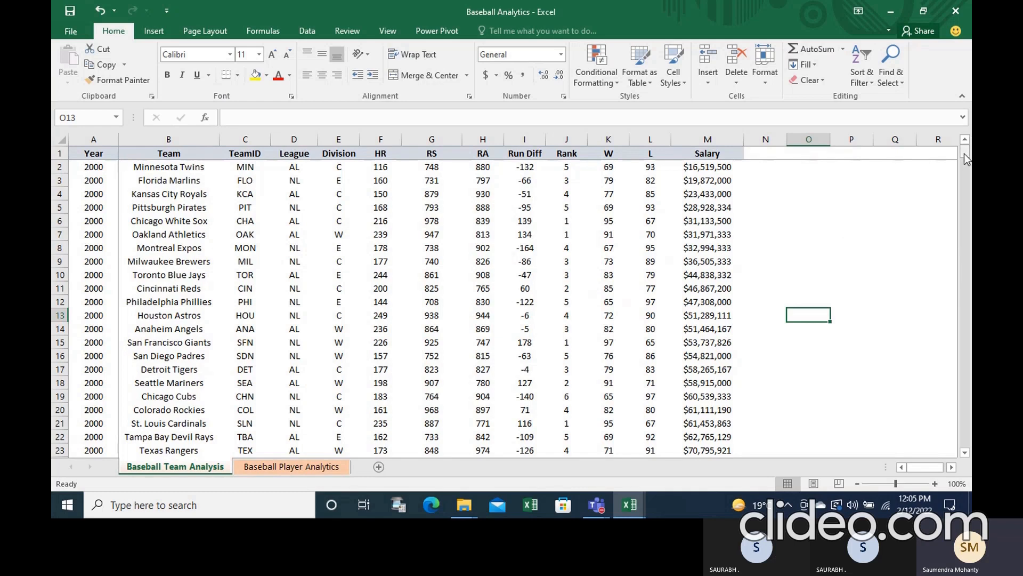
{"action": "mouse_move", "coordinate": [964, 154]}
{"action": "left_mouse_down"}
{"action": "mouse_move", "coordinate": [961, 403]}
{"action": "mouse_move", "coordinate": [949, 459]}
{"action": "mouse_move", "coordinate": [971, 145]}
{"action": "left_mouse_up"}
{"action": "mouse_move", "coordinate": [965, 155]}
{"action": "left_mouse_down"}
{"action": "mouse_move", "coordinate": [949, 463]}
{"action": "mouse_move", "coordinate": [965, 152]}
{"action": "left_mouse_up"}
- Insert a markers-only scatter chart plotting the W column against the RS column
{"action": "left_click", "coordinate": [429, 140]}
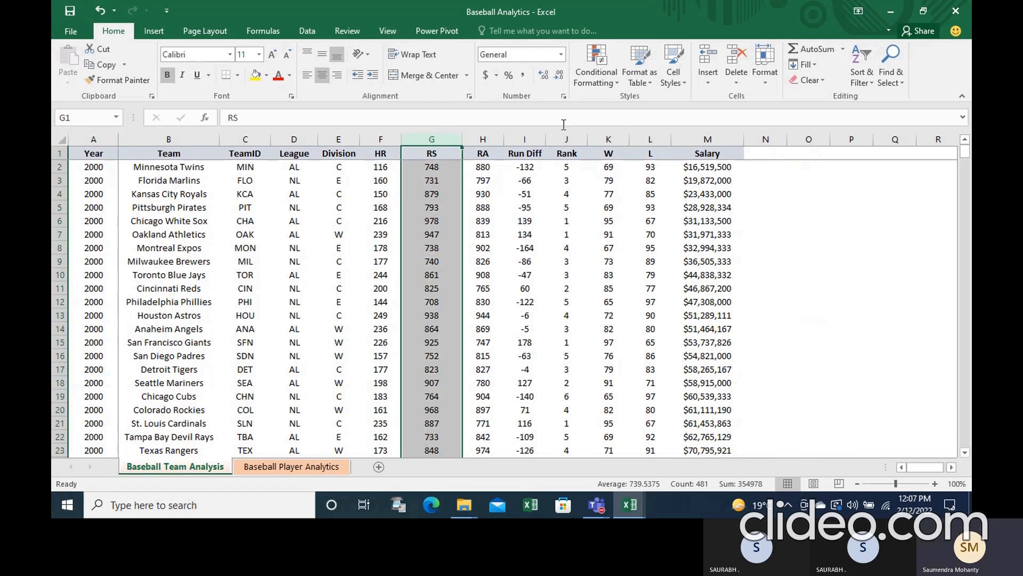
{"action": "left_click", "coordinate": [600, 138]}
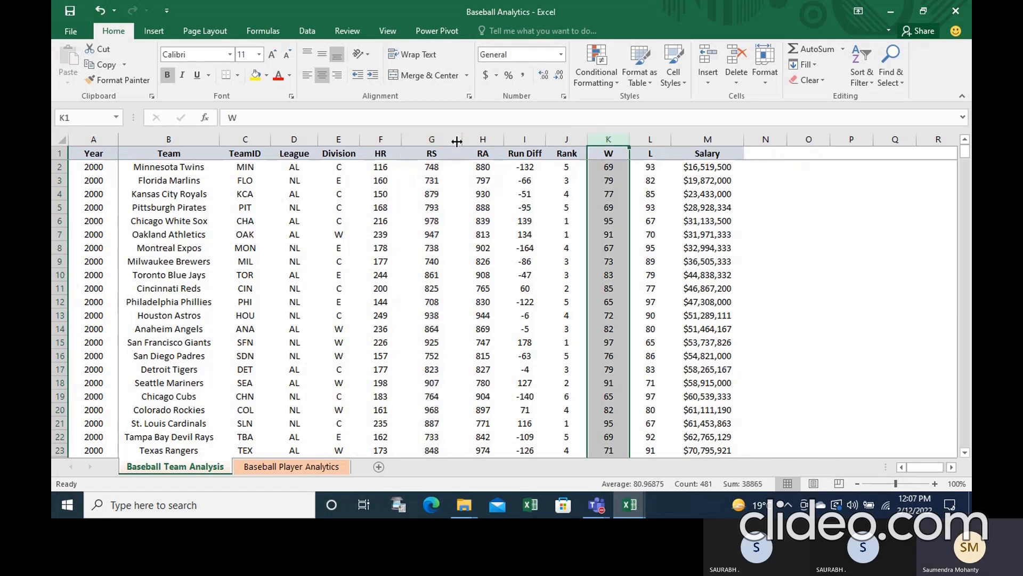
{"action": "left_click", "coordinate": [441, 138]}
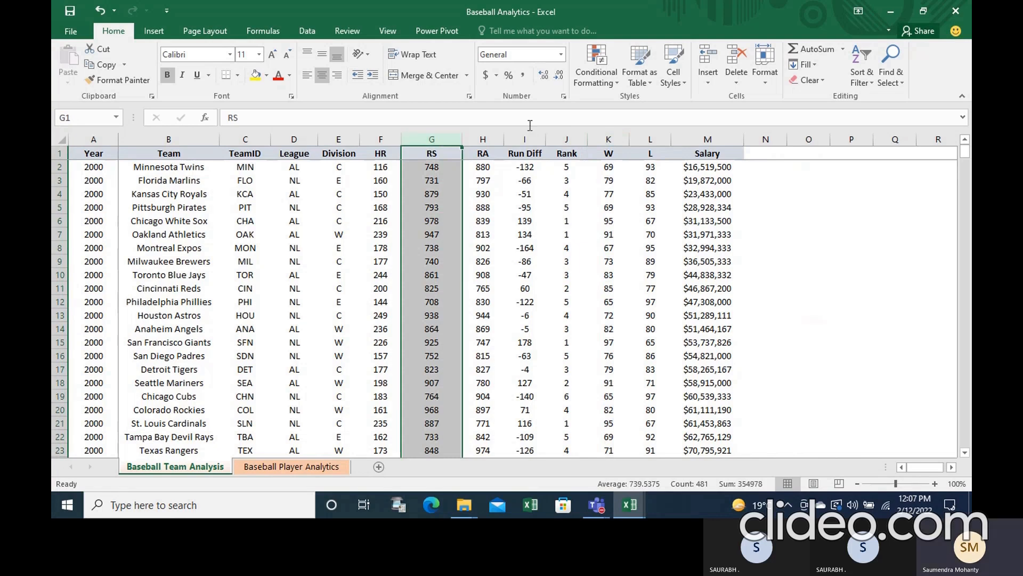
{"action": "left_click", "coordinate": [601, 134], "text": "ctrl"}
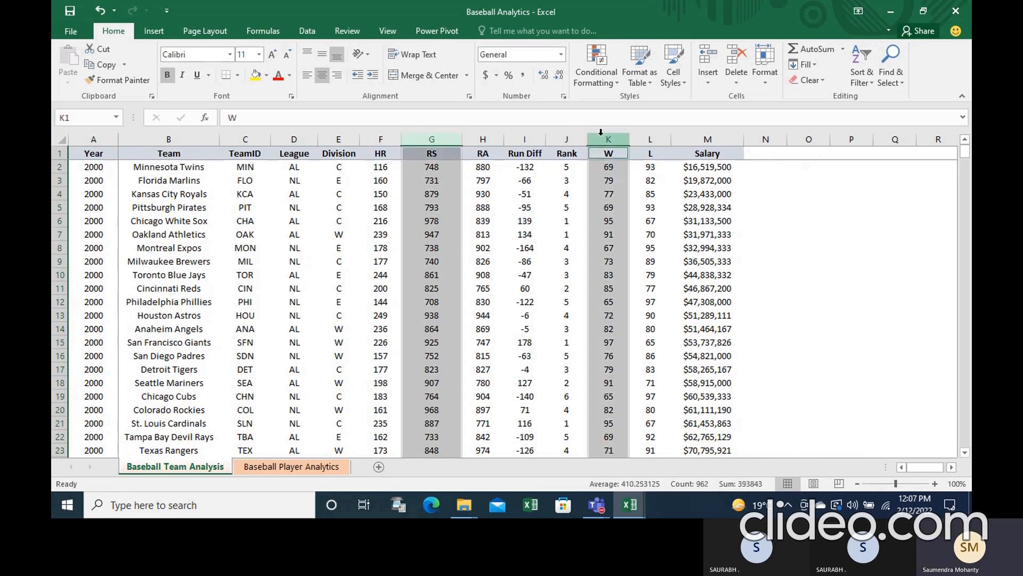
{"action": "left_click", "coordinate": [154, 31]}
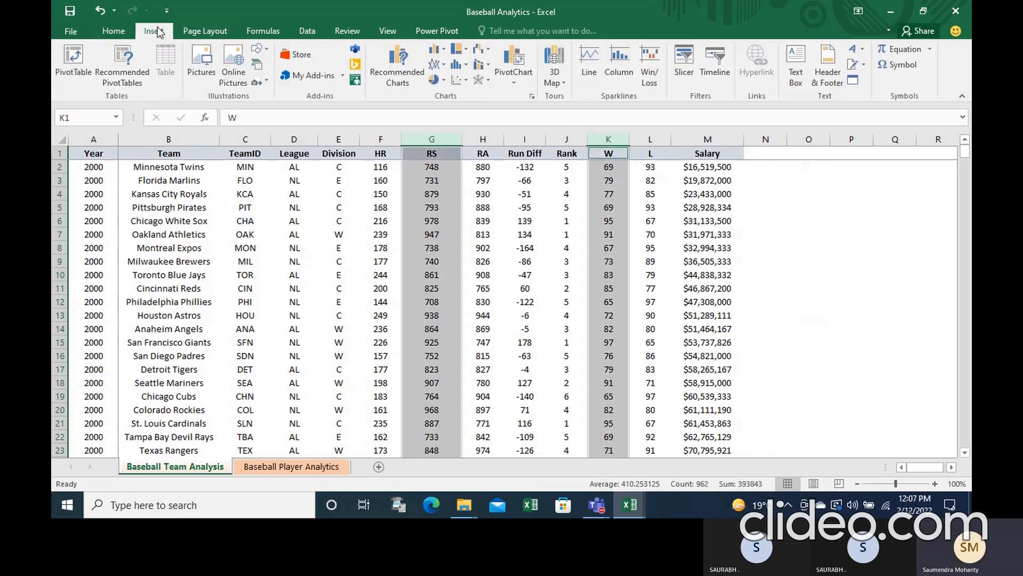
{"action": "left_click", "coordinate": [466, 81]}
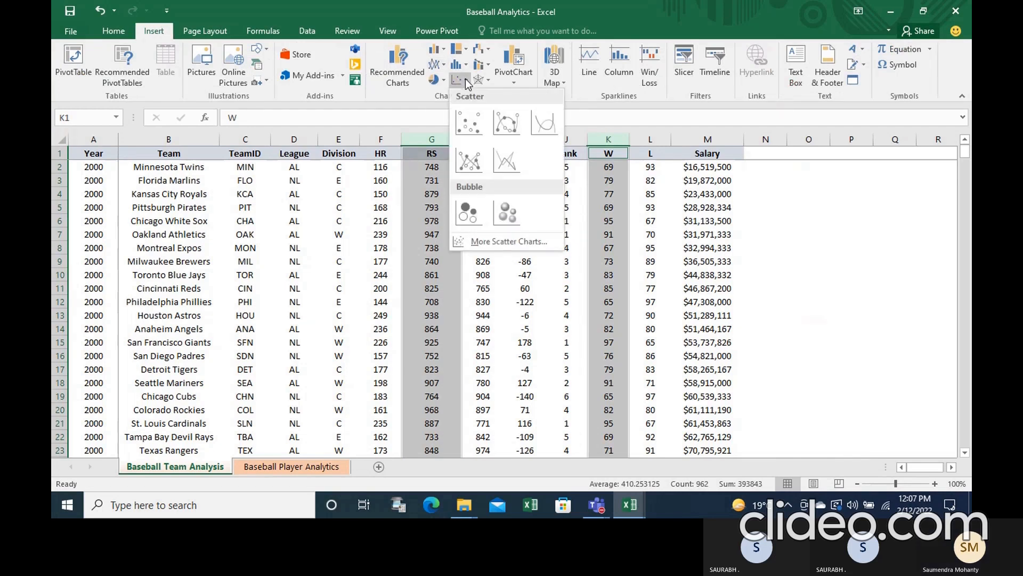
{"action": "left_click", "coordinate": [469, 121]}
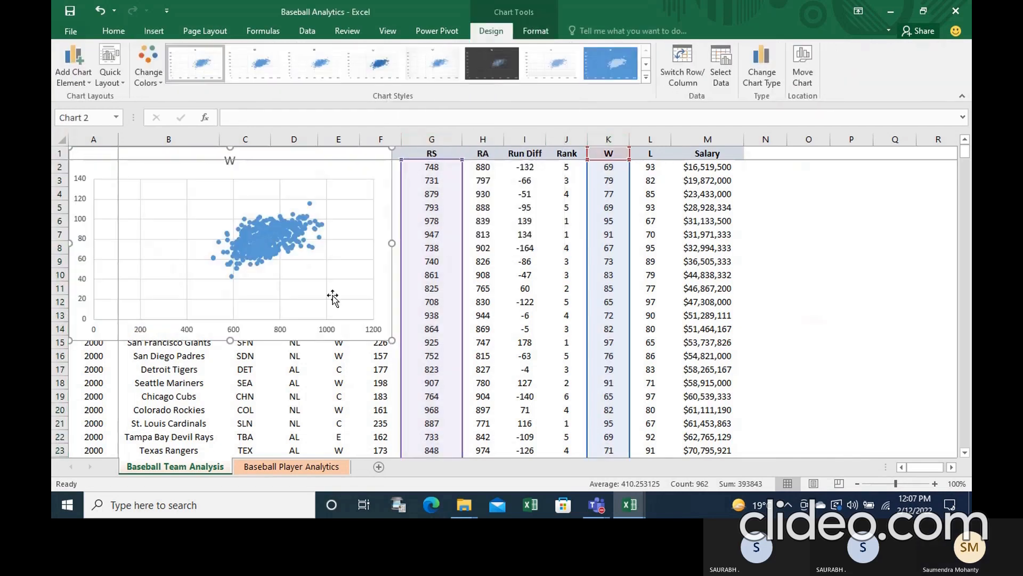
- Move the scatter chart so it covers columns G to M, starting at about row 14
{"action": "left_click_drag", "start_coordinate": [296, 342], "coordinate": [649, 433]}
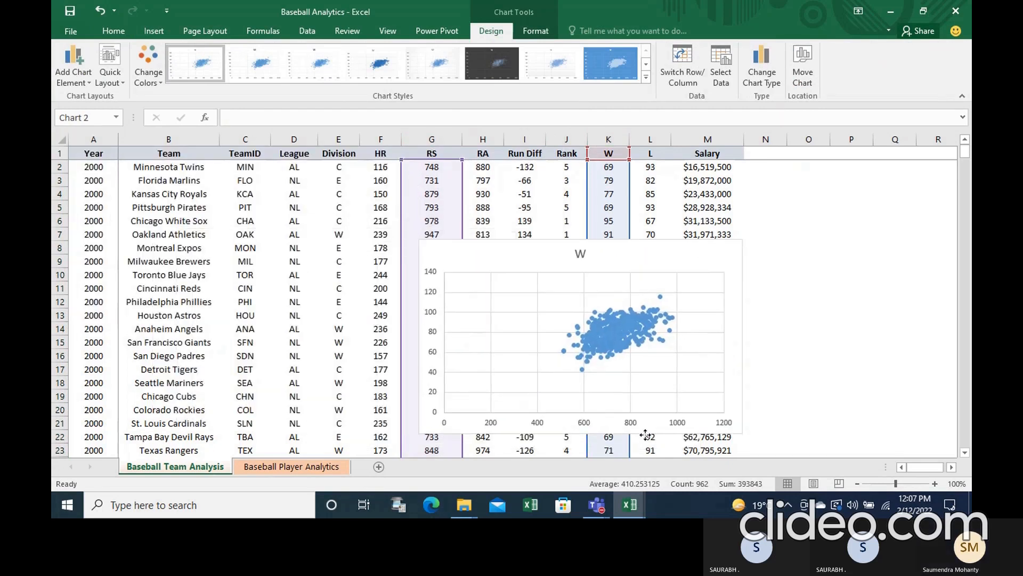
{"action": "left_click", "coordinate": [964, 453]}
{"action": "left_click", "coordinate": [964, 452]}
{"action": "left_click", "coordinate": [965, 452]}
{"action": "left_click", "coordinate": [964, 453]}
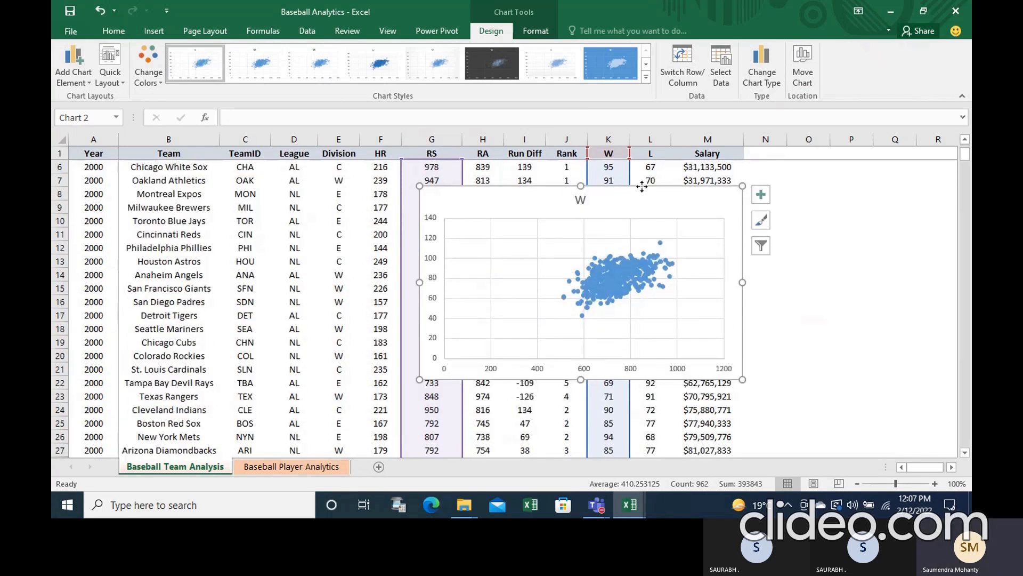
{"action": "left_click_drag", "start_coordinate": [642, 186], "coordinate": [623, 278]}
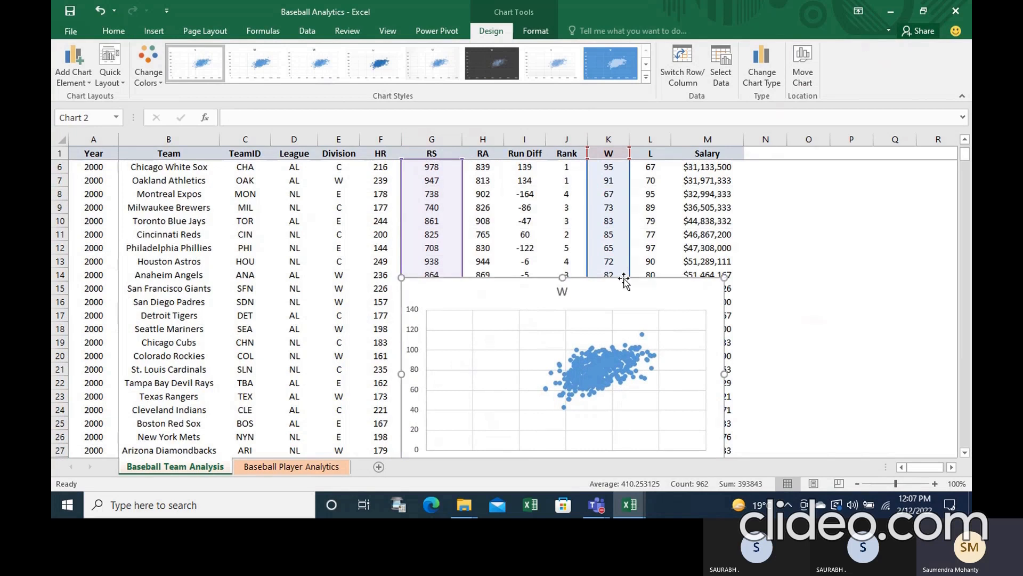
- Change the scatter chart's title to "RS vs W"
{"action": "left_click", "coordinate": [562, 290]}
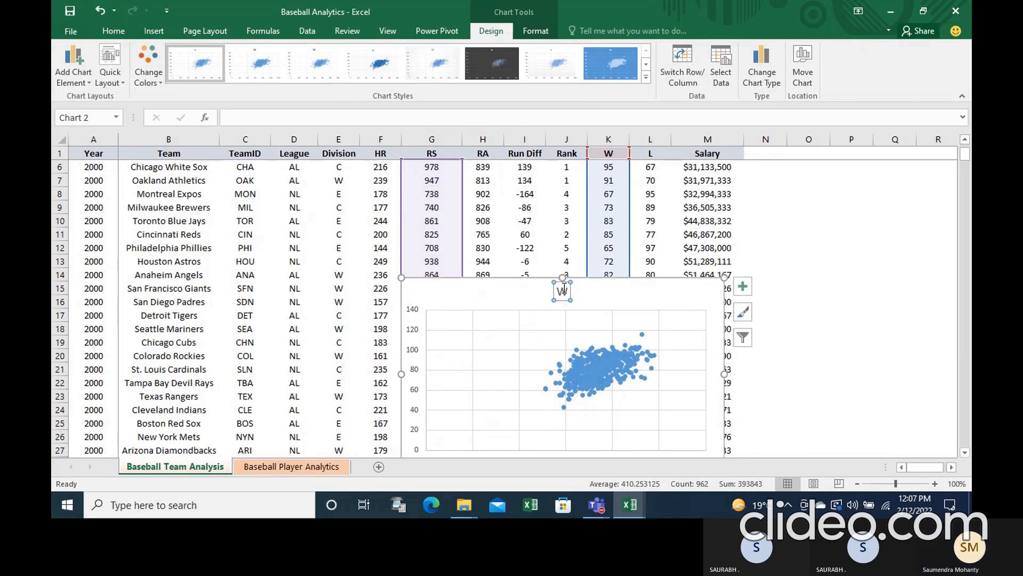
{"action": "type", "text": "RS"}
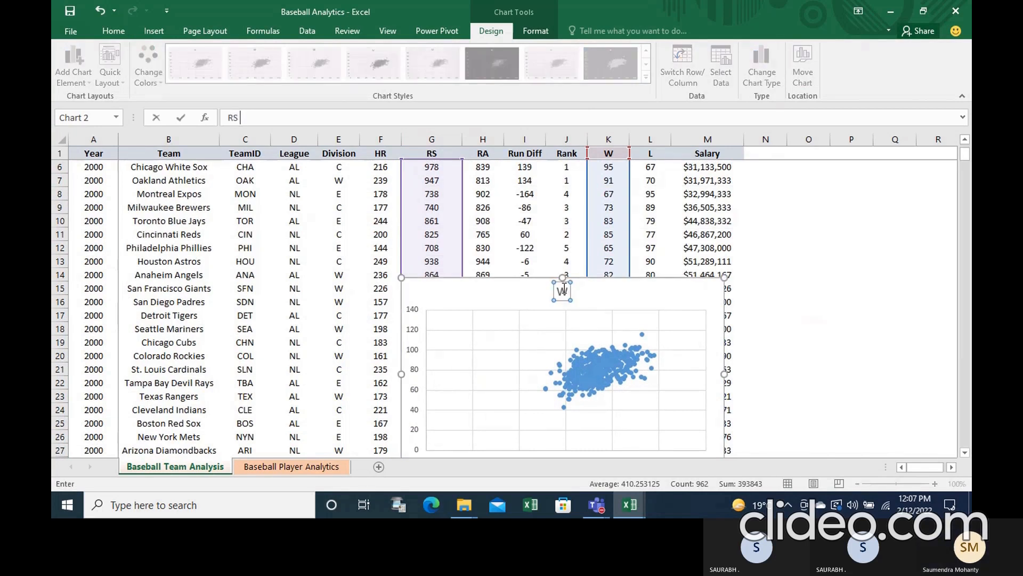
{"action": "type", "text": " vs"}
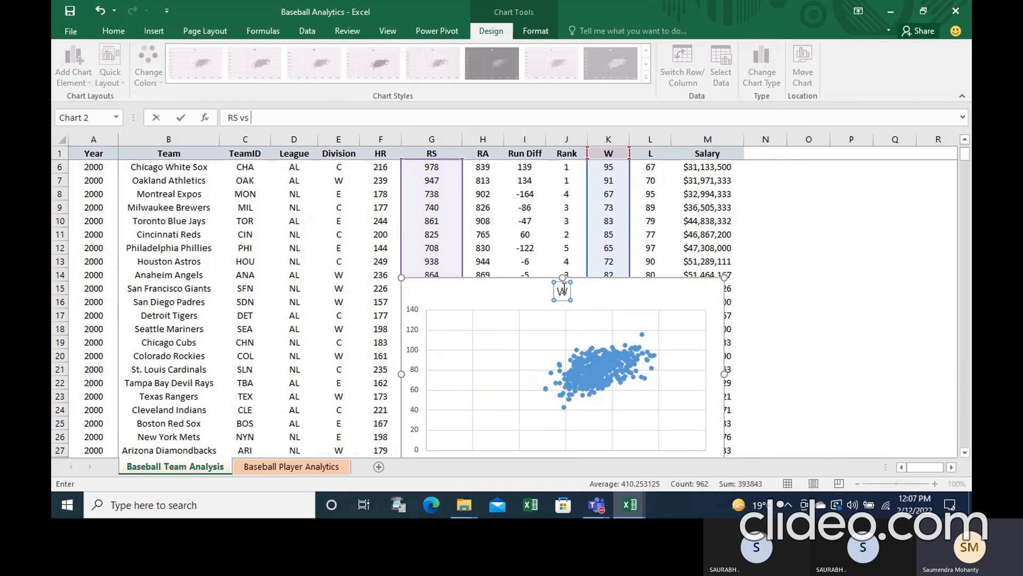
{"action": "type", "text": " W"}
{"action": "left_click", "coordinate": [845, 317]}
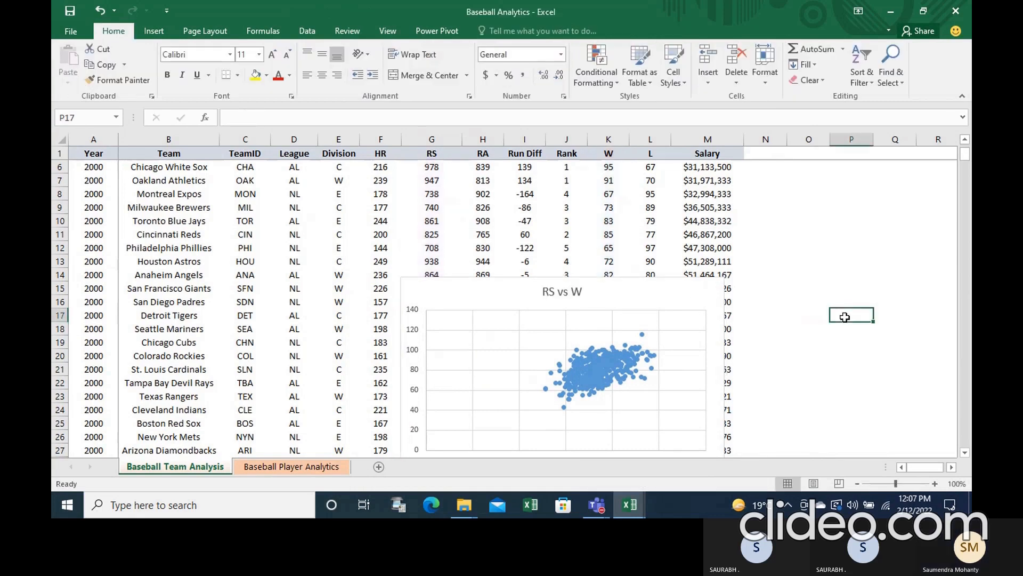
- Add a linear trendline to the RS vs W chart and open its detailed formatting options
{"action": "double_click", "coordinate": [966, 453]}
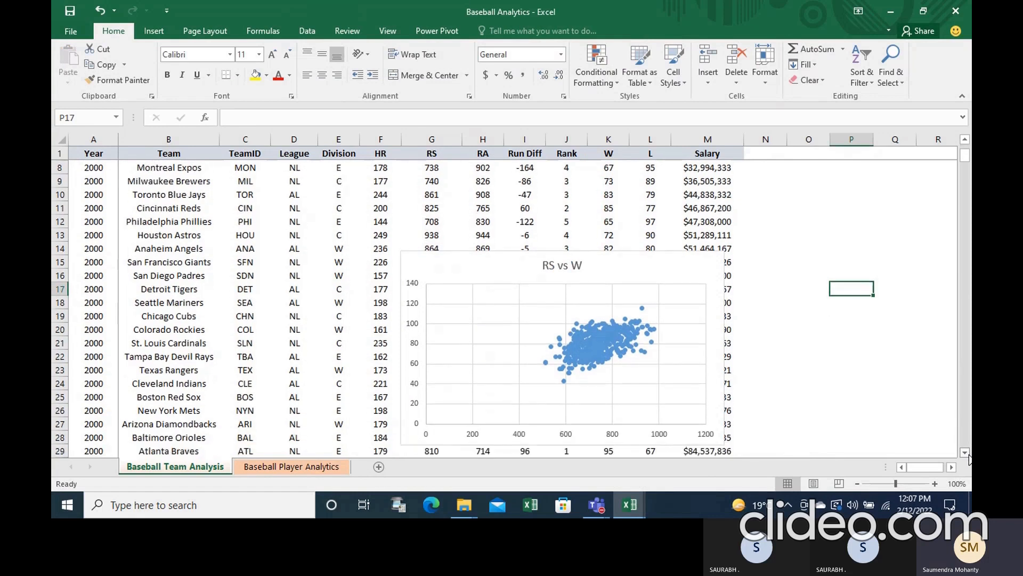
{"action": "left_click", "coordinate": [965, 453]}
{"action": "left_click", "coordinate": [966, 453]}
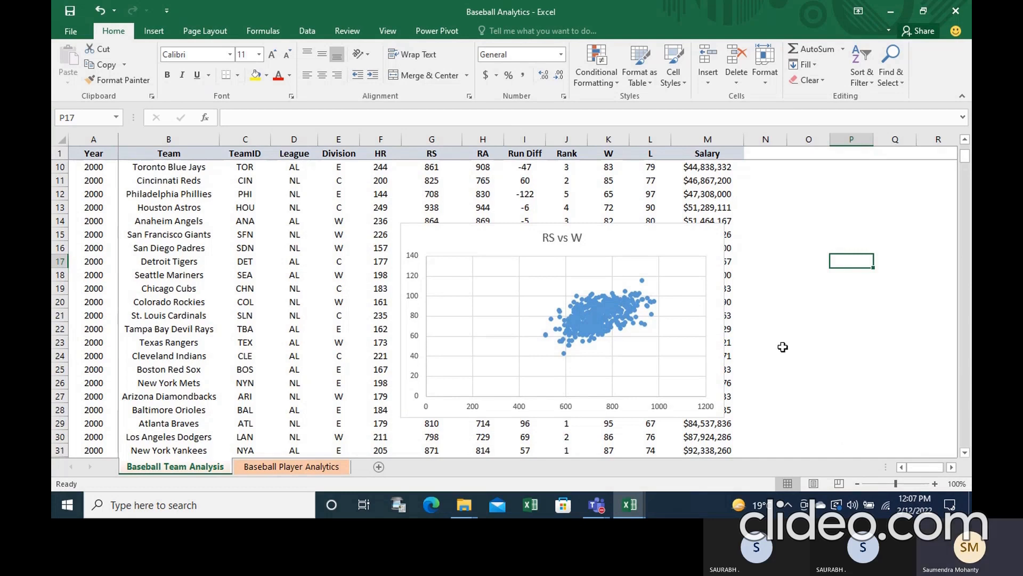
{"action": "left_click", "coordinate": [703, 246]}
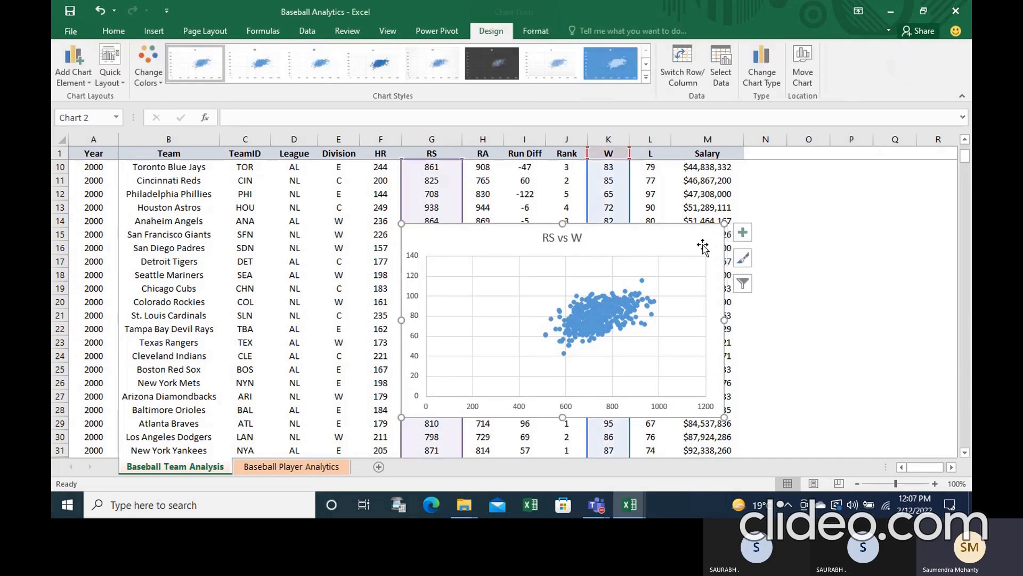
{"action": "left_click", "coordinate": [743, 234]}
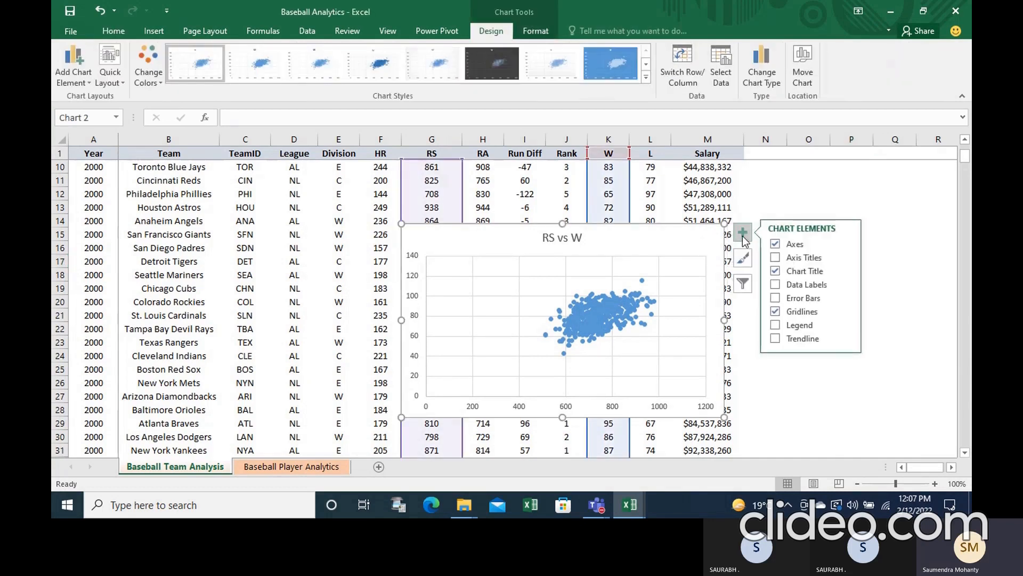
{"action": "left_click", "coordinate": [800, 341]}
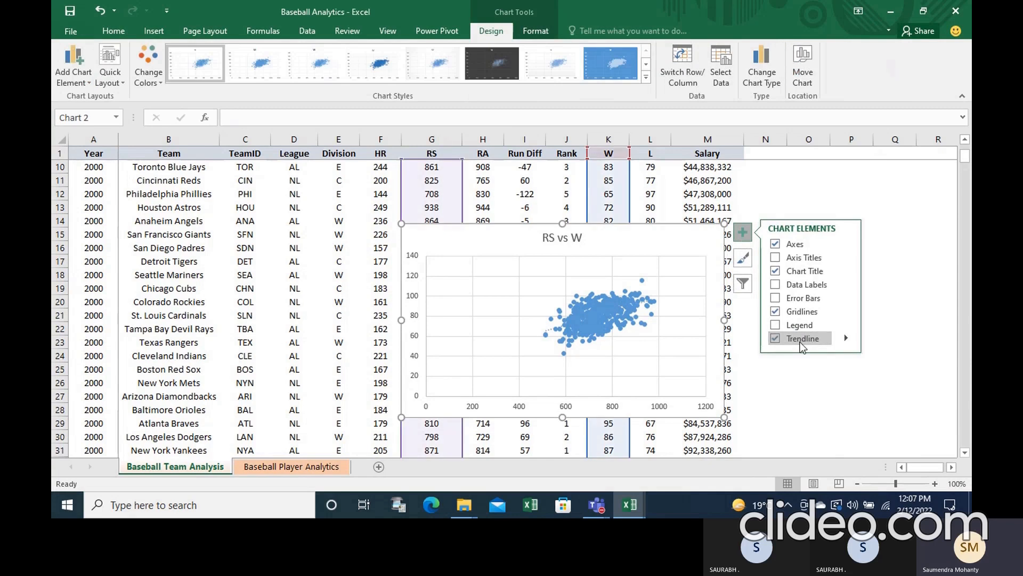
{"action": "left_click", "coordinate": [844, 337]}
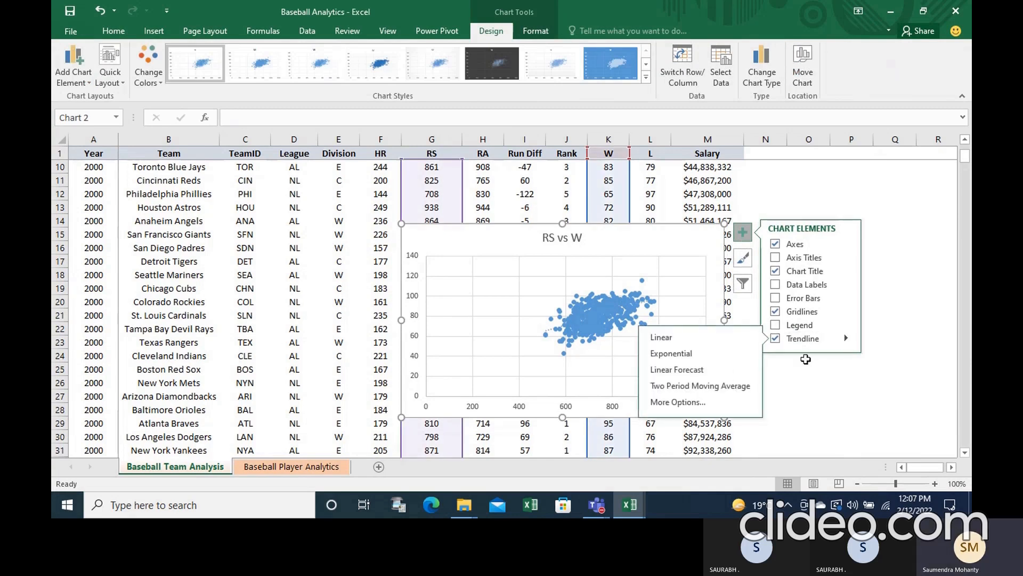
{"action": "left_click", "coordinate": [709, 403]}
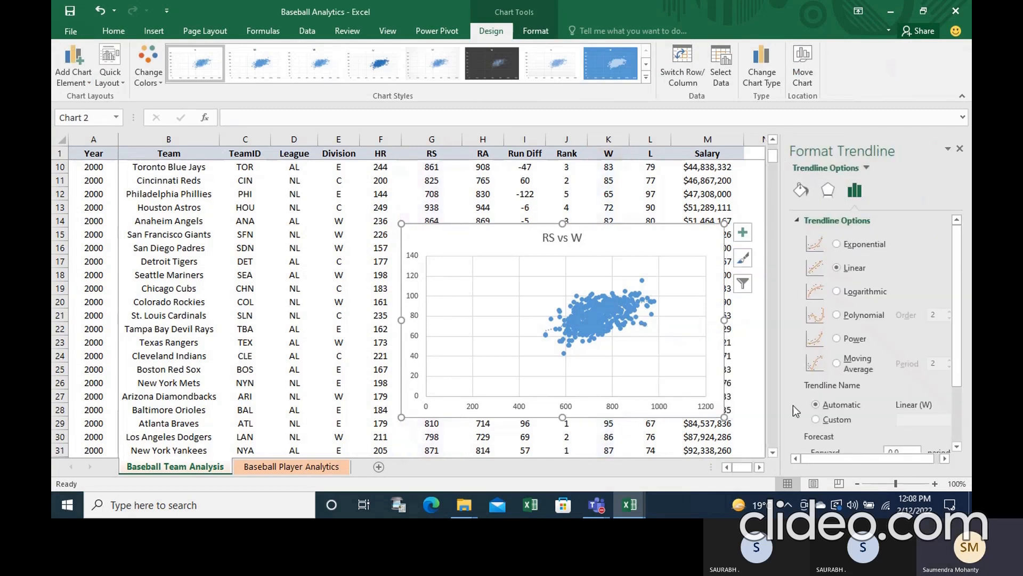
- Display the trendline's equation and R-squared value on the RS vs W chart
{"action": "left_click", "coordinate": [957, 446]}
{"action": "left_click", "coordinate": [958, 446]}
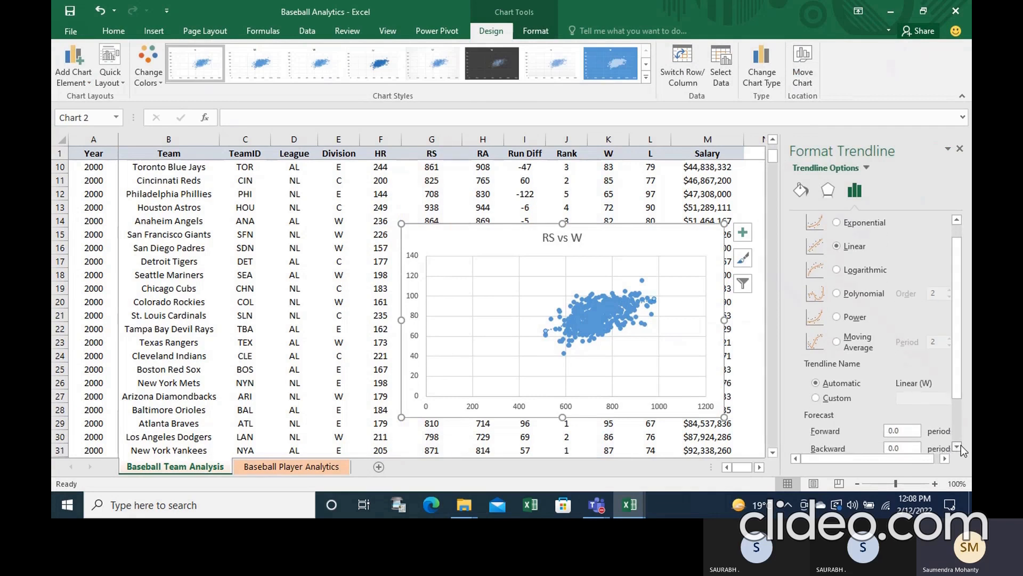
{"action": "left_click", "coordinate": [957, 447]}
{"action": "left_click", "coordinate": [958, 446]}
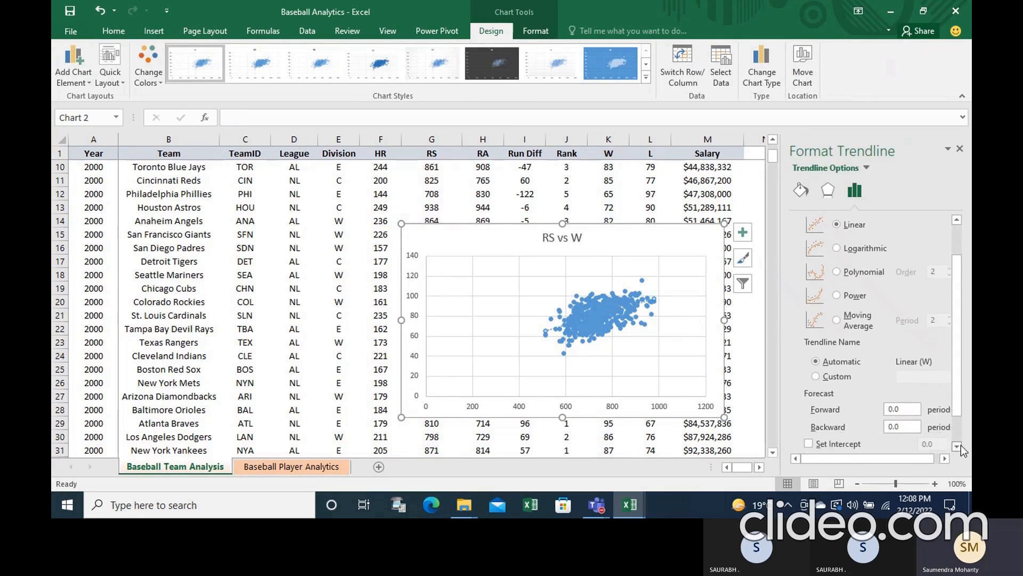
{"action": "left_click", "coordinate": [958, 447]}
{"action": "left_click", "coordinate": [957, 447]}
{"action": "left_click", "coordinate": [957, 446]}
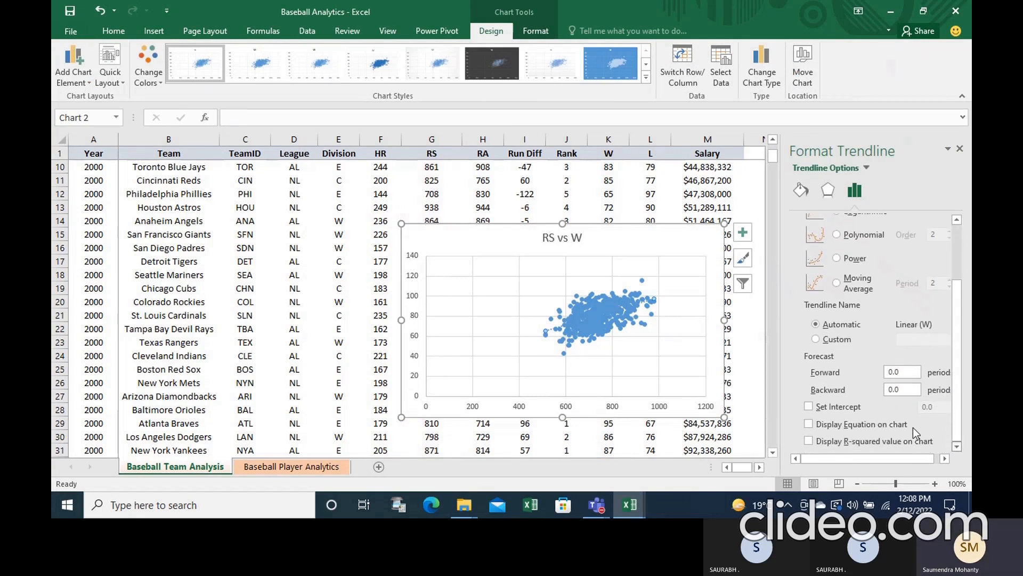
{"action": "left_click", "coordinate": [809, 423]}
{"action": "left_click", "coordinate": [809, 442]}
- Move the trendline equation label off the data points to the empty area just above them
{"action": "left_click", "coordinate": [603, 297]}
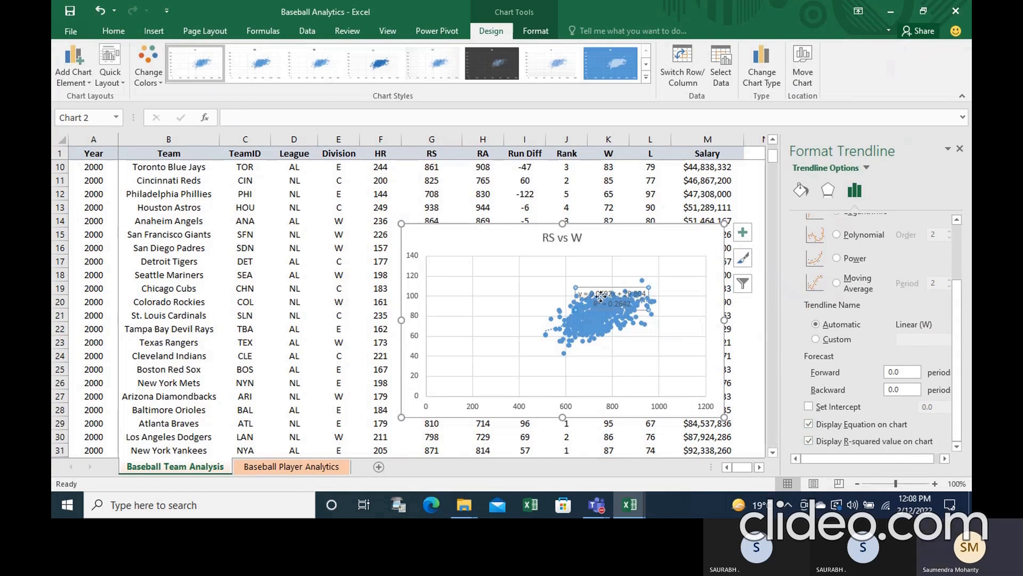
{"action": "left_click_drag", "start_coordinate": [601, 297], "coordinate": [603, 272]}
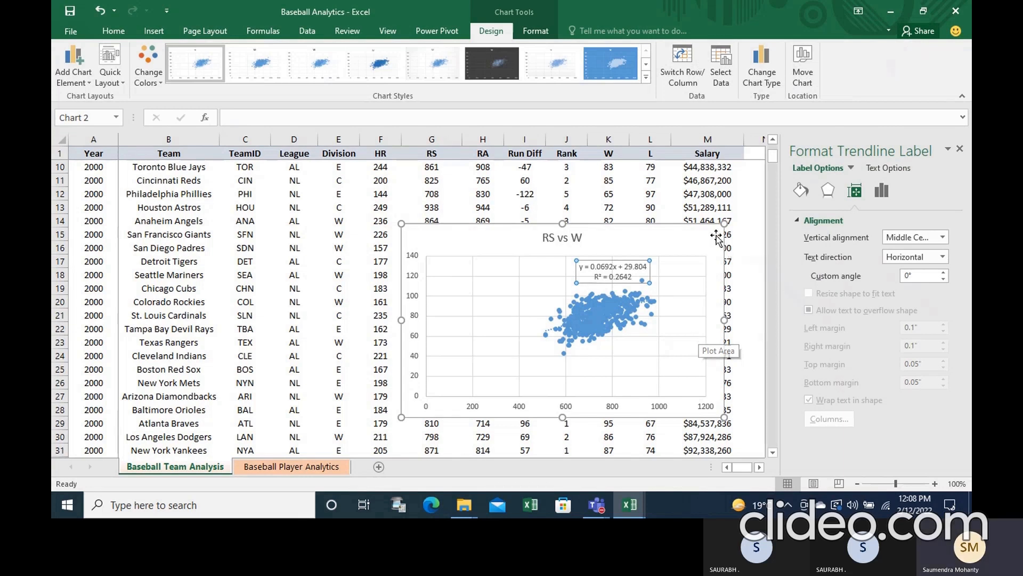
{"action": "left_click", "coordinate": [663, 275]}
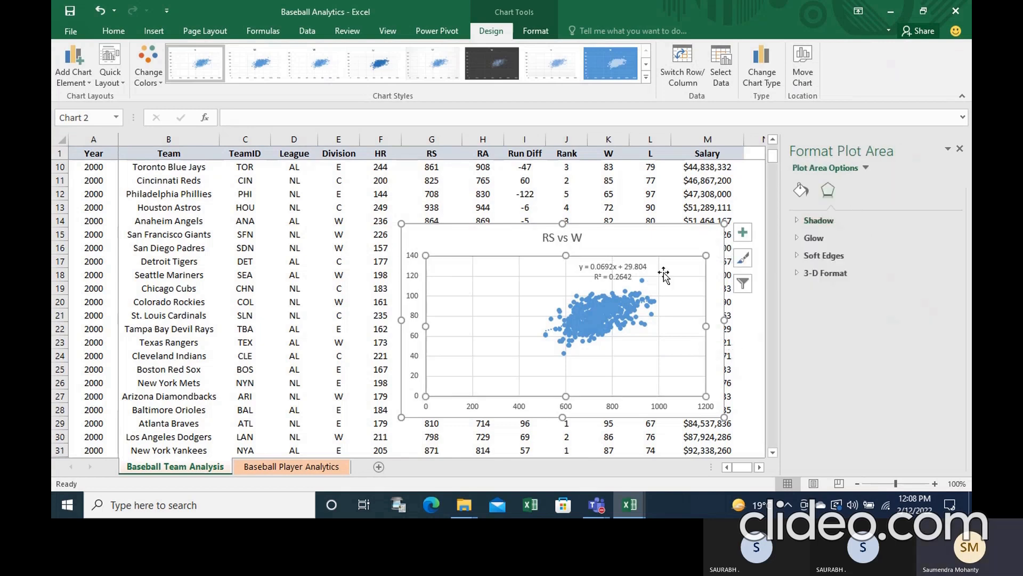
- Review the RS vs W chart's trendline formatting options again and close them
{"action": "left_click", "coordinate": [745, 236]}
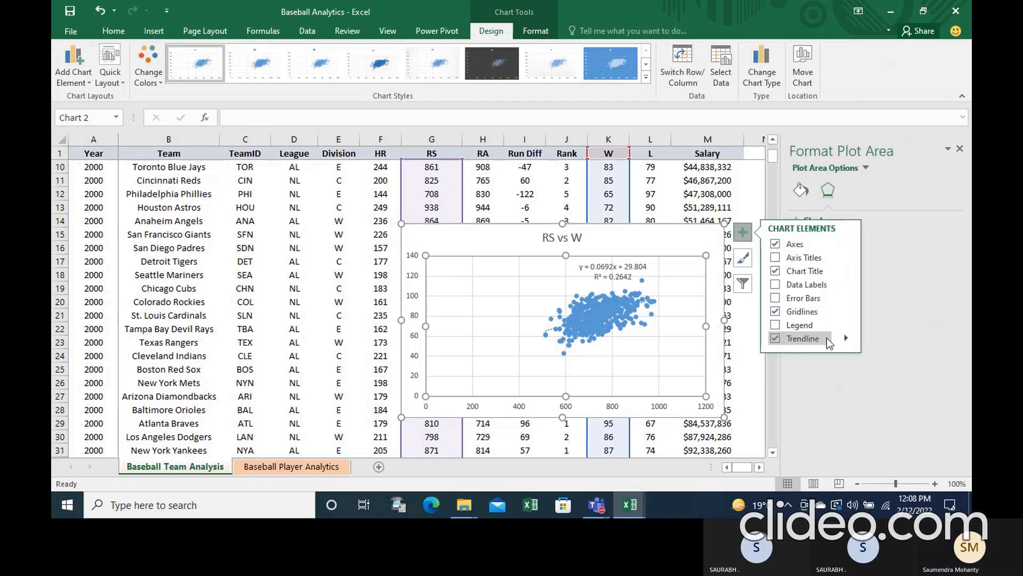
{"action": "left_click", "coordinate": [846, 340]}
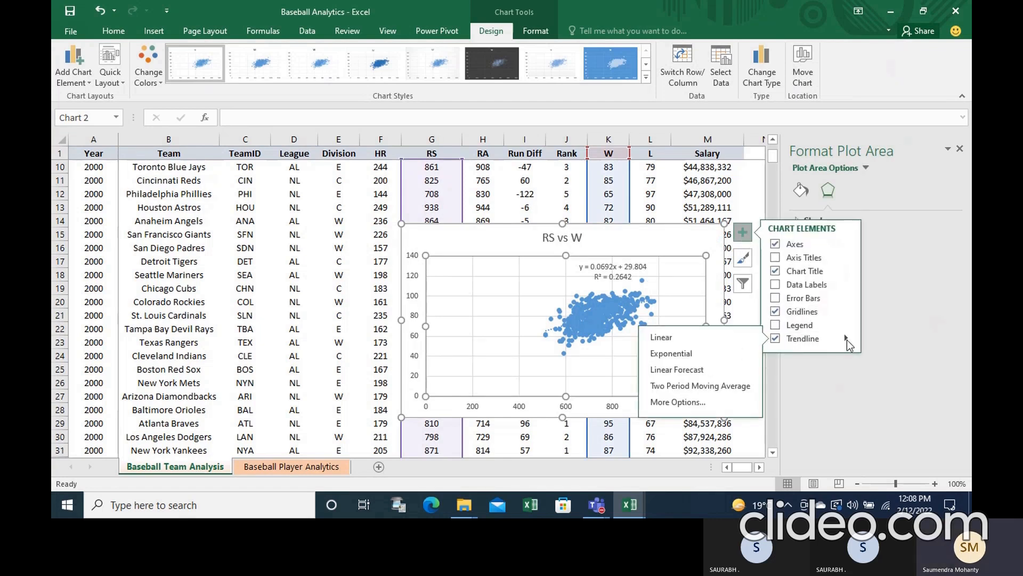
{"action": "left_click", "coordinate": [680, 402]}
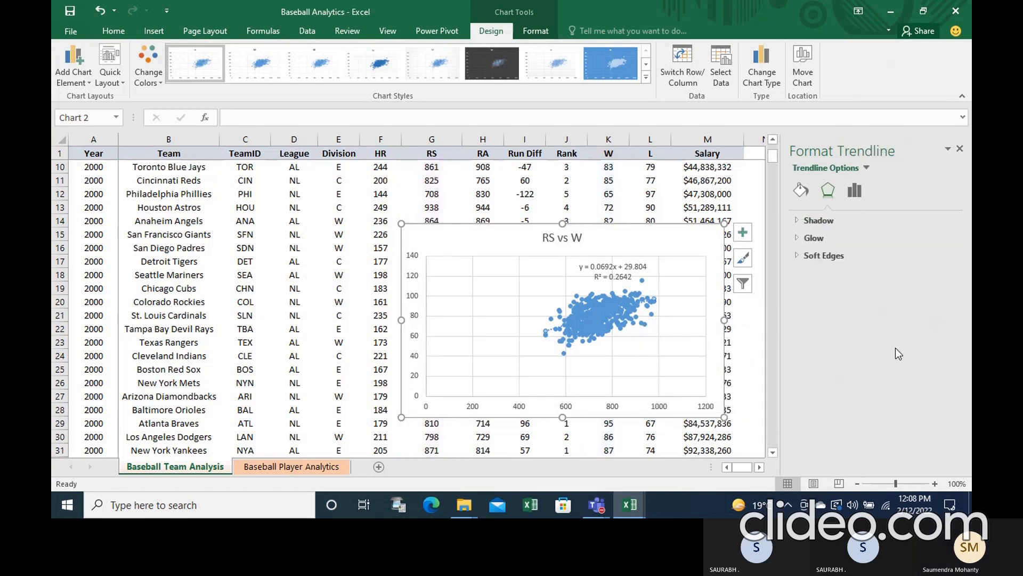
{"action": "left_click", "coordinate": [960, 149]}
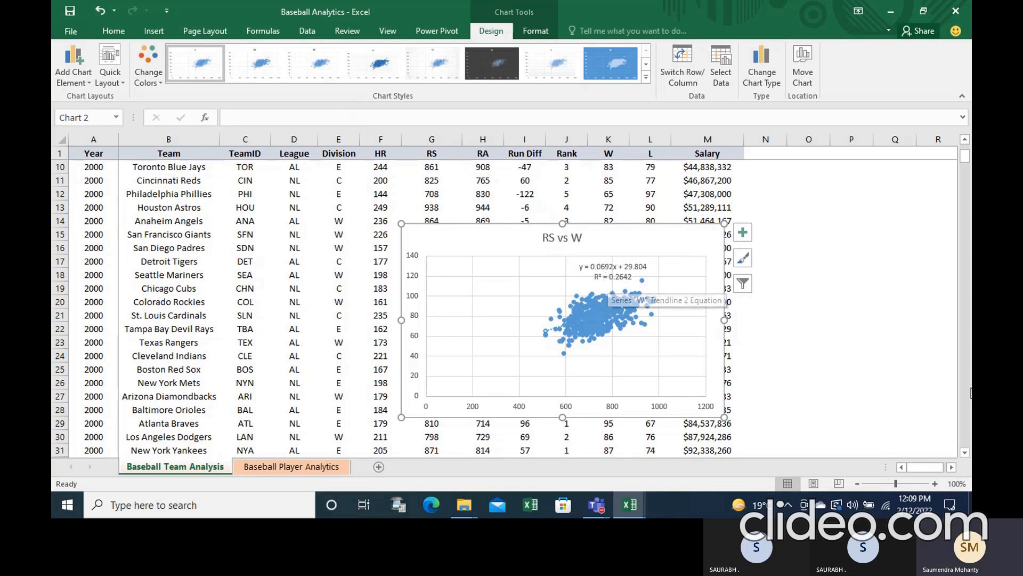
- Insert a markers-only scatter chart plotting the W column against the RA column
{"action": "left_click", "coordinate": [966, 140]}
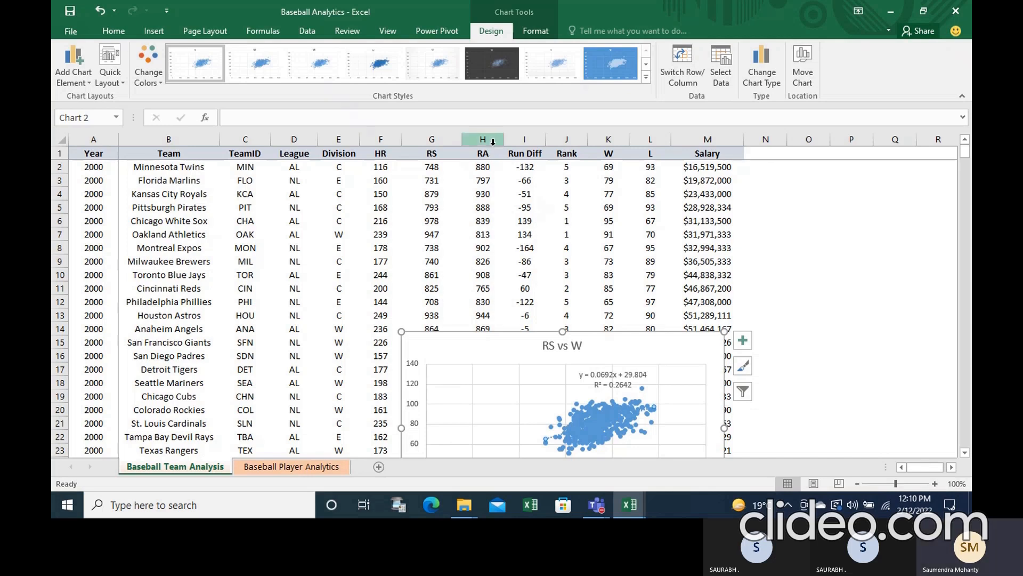
{"action": "left_click", "coordinate": [493, 142]}
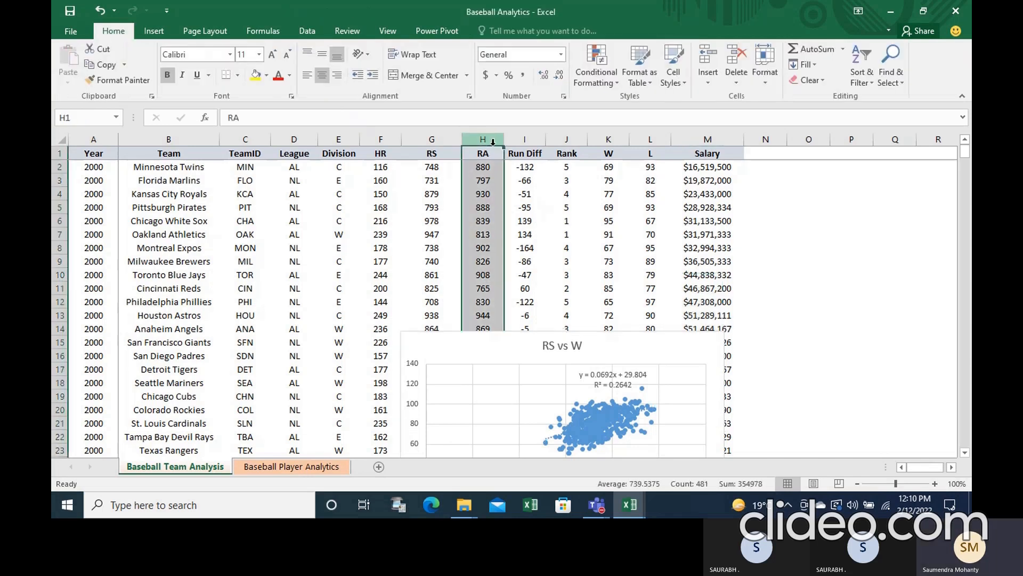
{"action": "left_click", "coordinate": [599, 135], "text": "ctrl"}
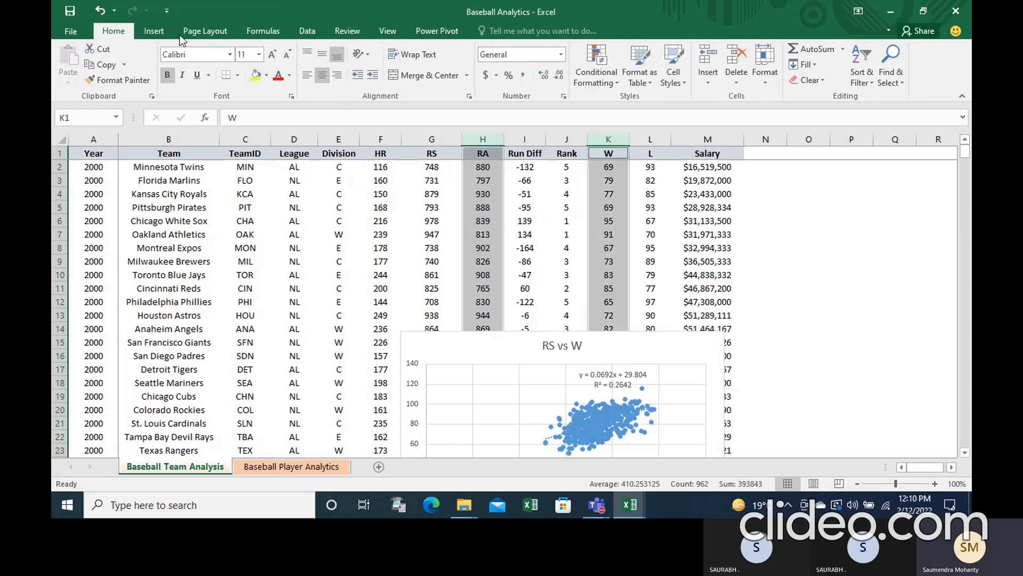
{"action": "left_click", "coordinate": [152, 28]}
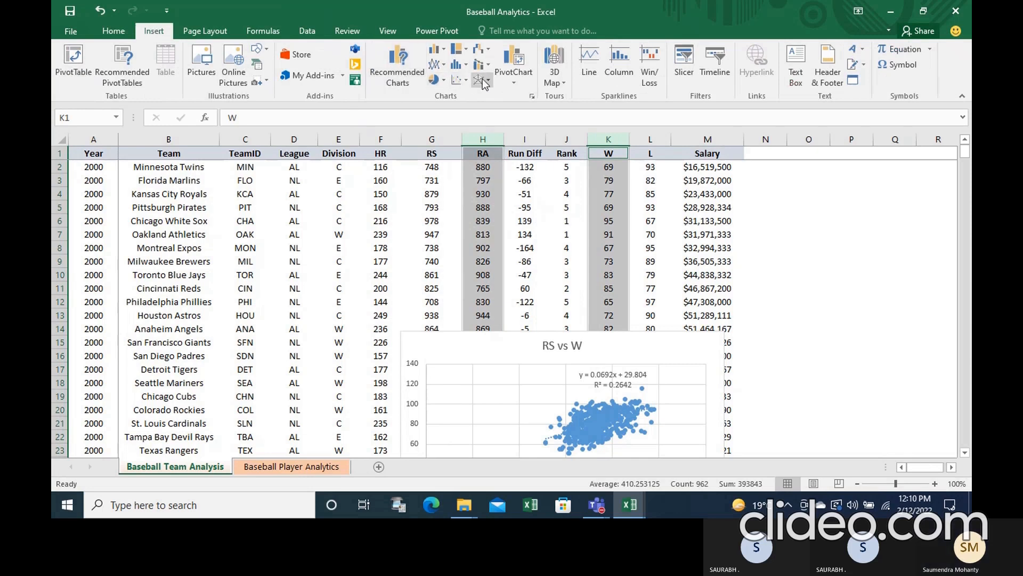
{"action": "left_click", "coordinate": [467, 81]}
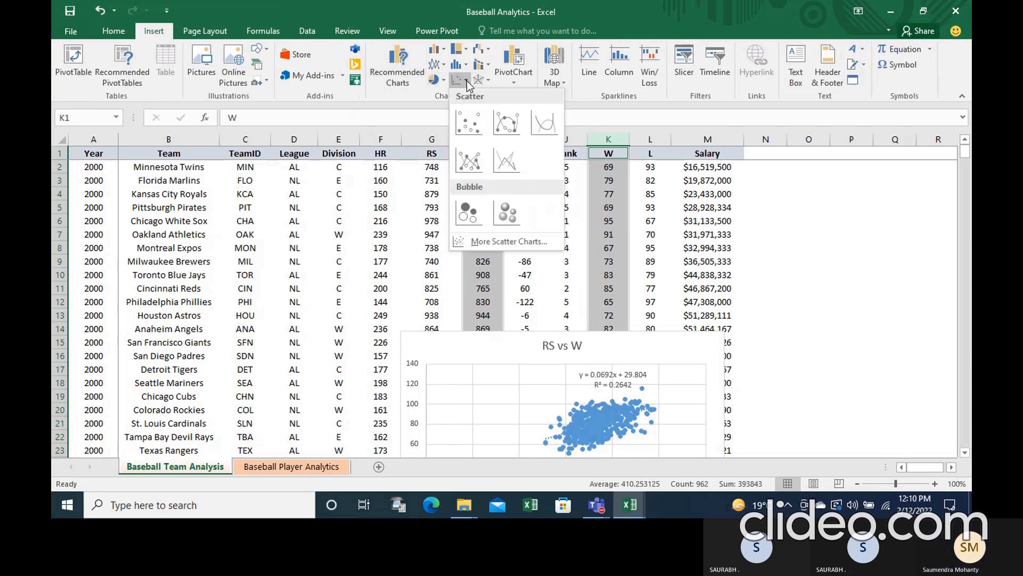
{"action": "left_click", "coordinate": [467, 118]}
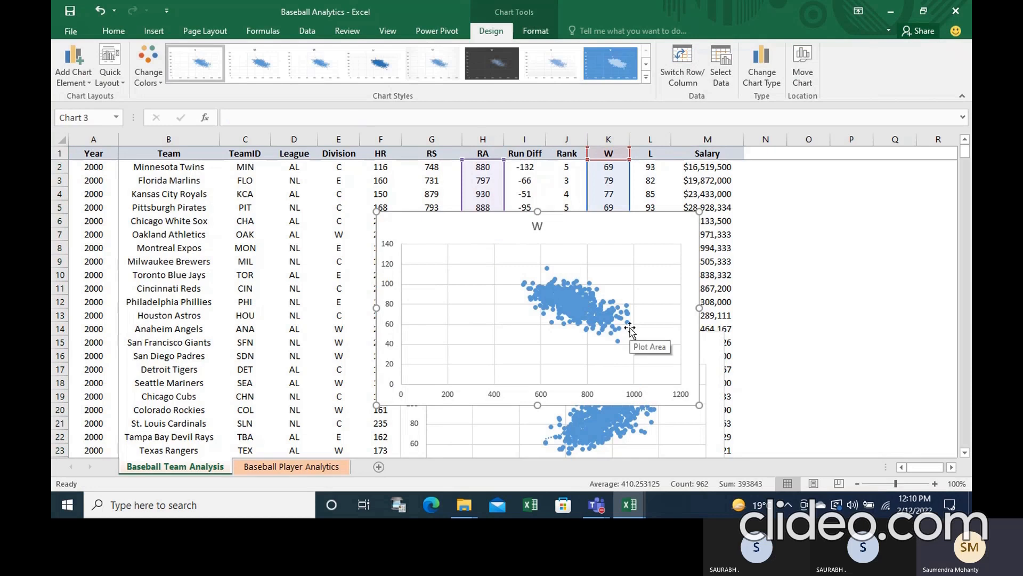
- Add a linear trendline to the new RA and W scatter chart and open its detailed formatting options
{"action": "left_click", "coordinate": [650, 286]}
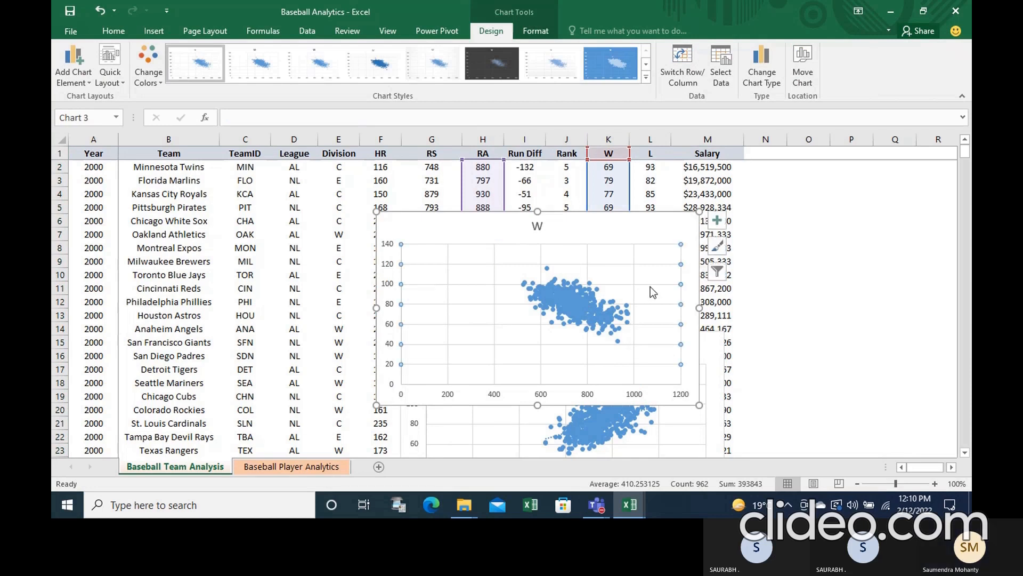
{"action": "left_click", "coordinate": [718, 223]}
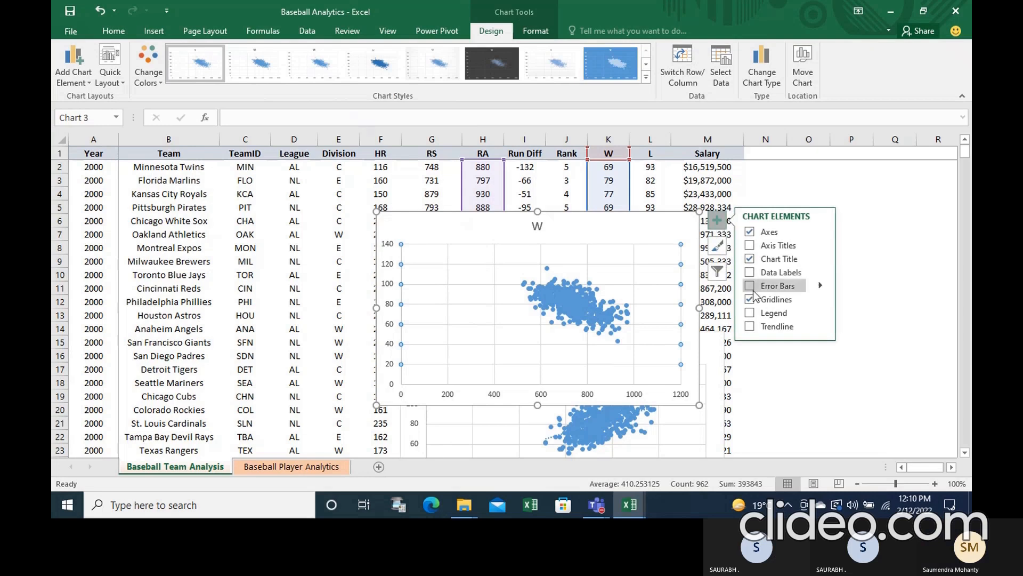
{"action": "left_click", "coordinate": [756, 323]}
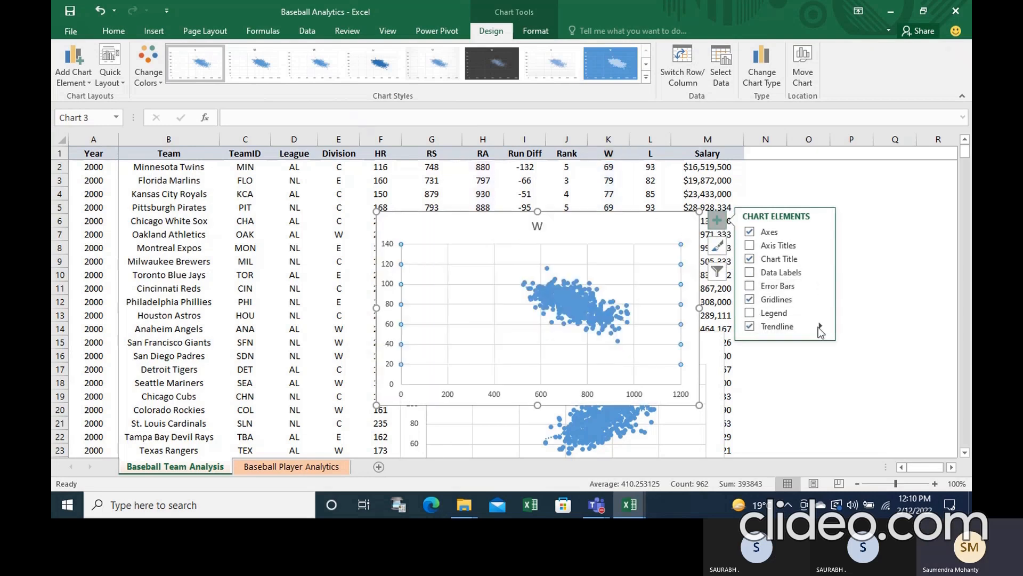
{"action": "left_click", "coordinate": [819, 326]}
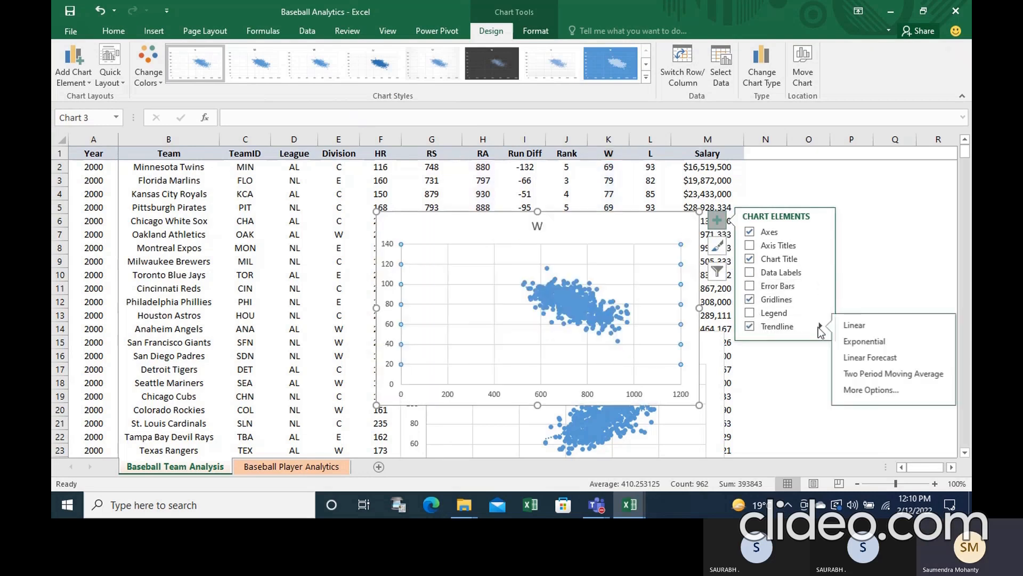
{"action": "left_click", "coordinate": [858, 384]}
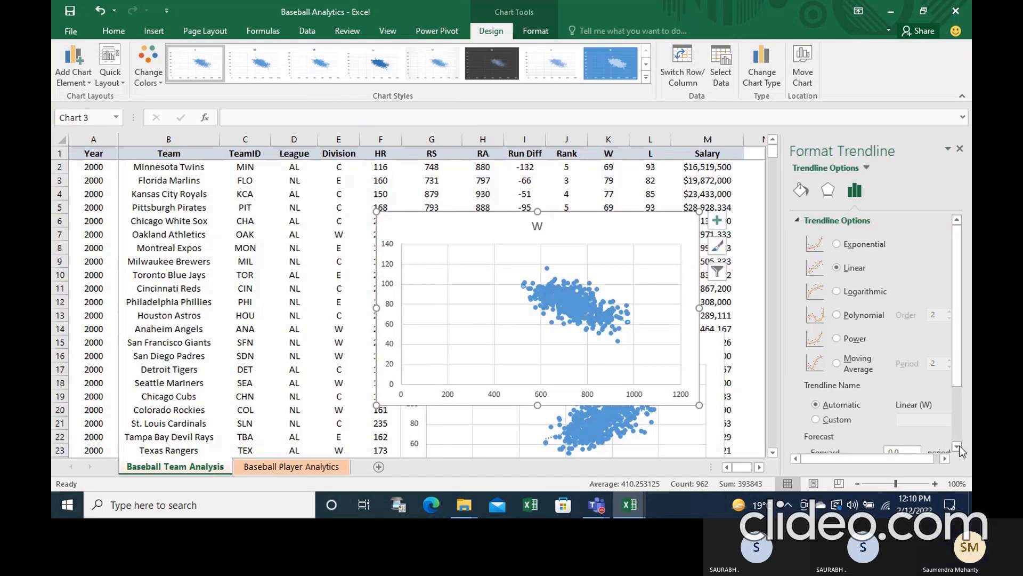
- Display the trendline's equation and R-squared value on the RA and W scatter chart
{"action": "scroll", "coordinate": [957, 447], "scroll_direction": "down", "scroll_amount": 3}
{"action": "left_click", "coordinate": [957, 448]}
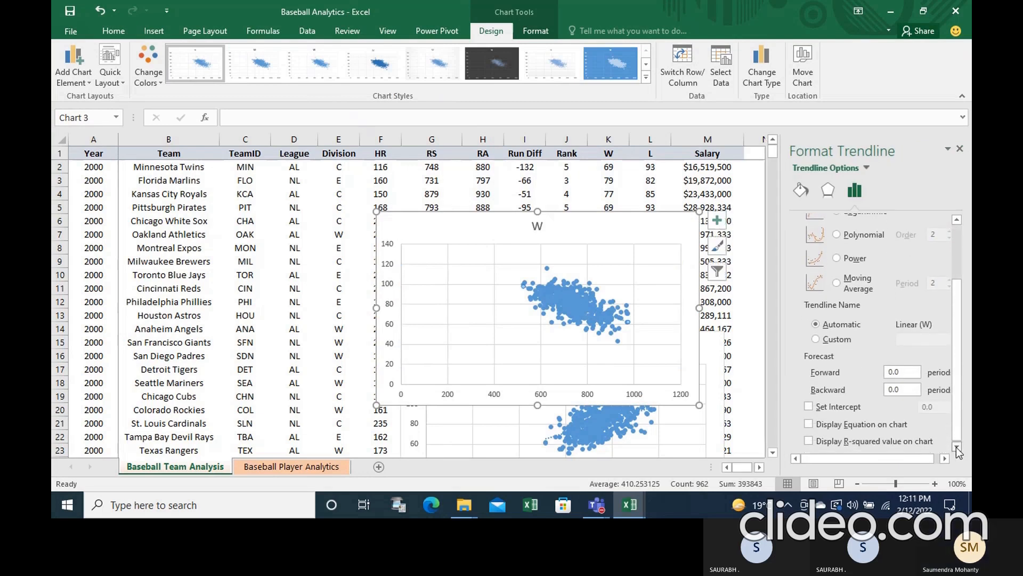
{"action": "left_click", "coordinate": [808, 424]}
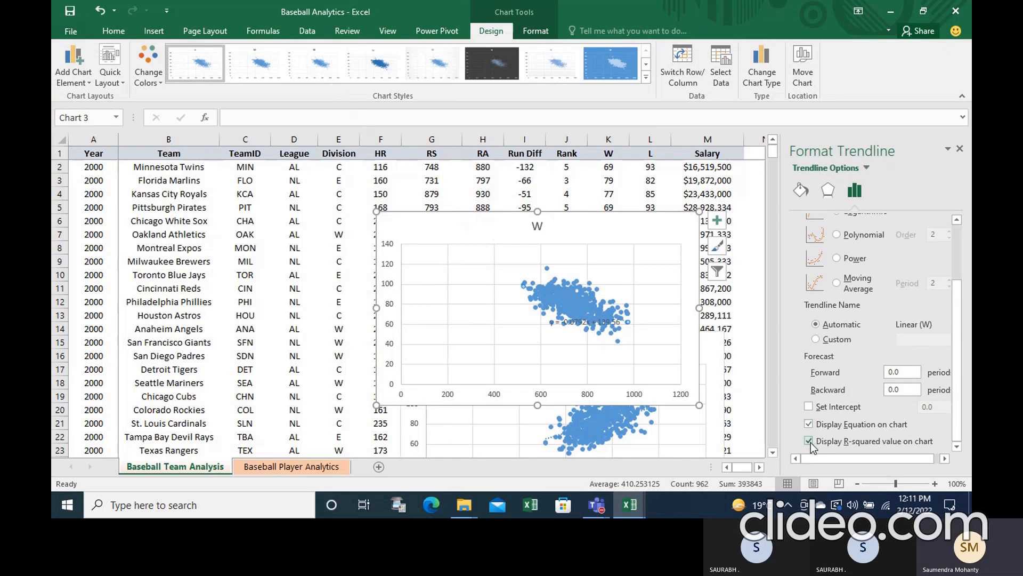
{"action": "left_click", "coordinate": [809, 442]}
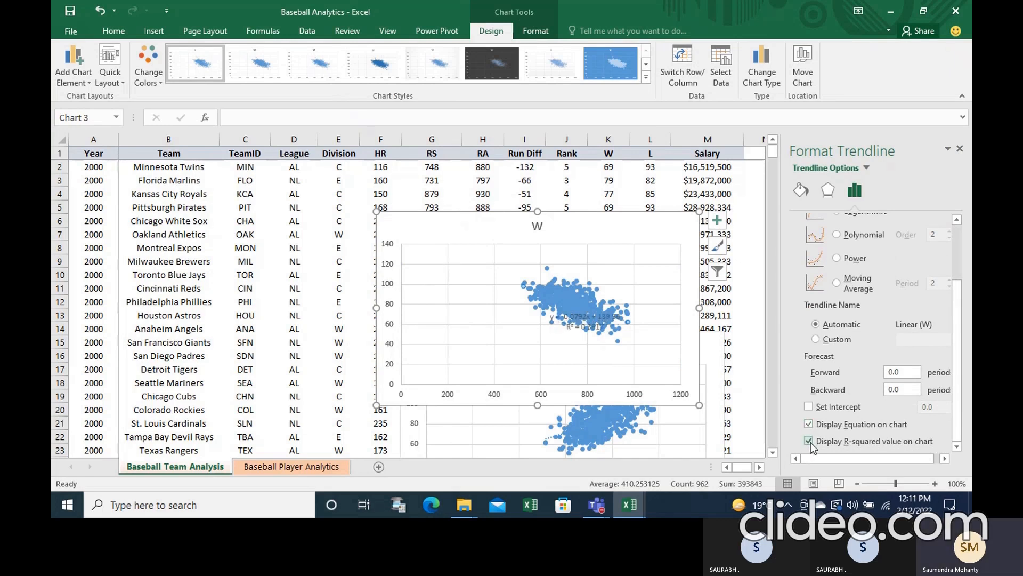
- Move the trendline equation label above the data points on the RA and W scatter chart and close its formatting options
{"action": "left_click", "coordinate": [591, 319]}
{"action": "left_click_drag", "start_coordinate": [592, 320], "coordinate": [593, 247]}
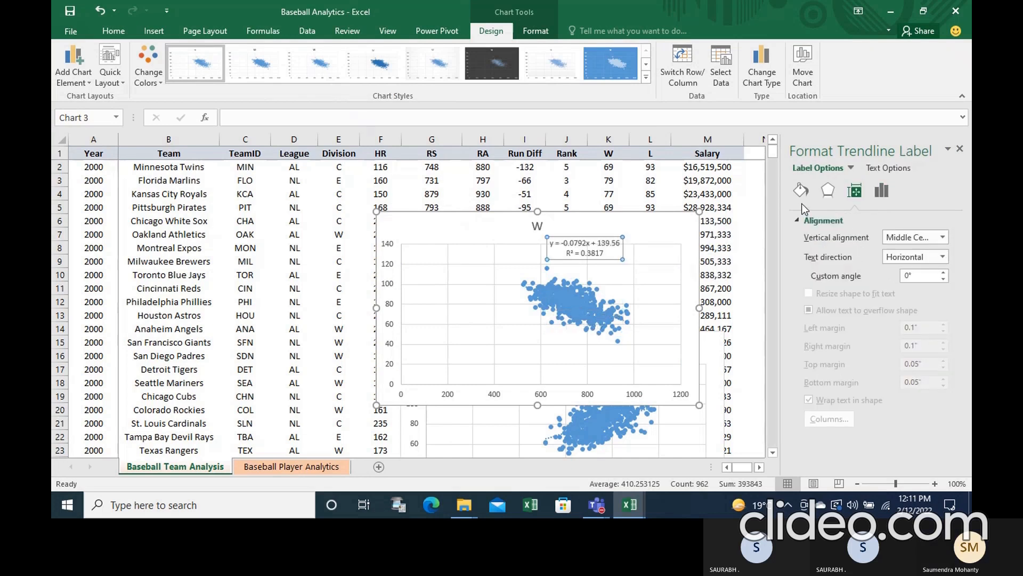
{"action": "left_click", "coordinate": [960, 149]}
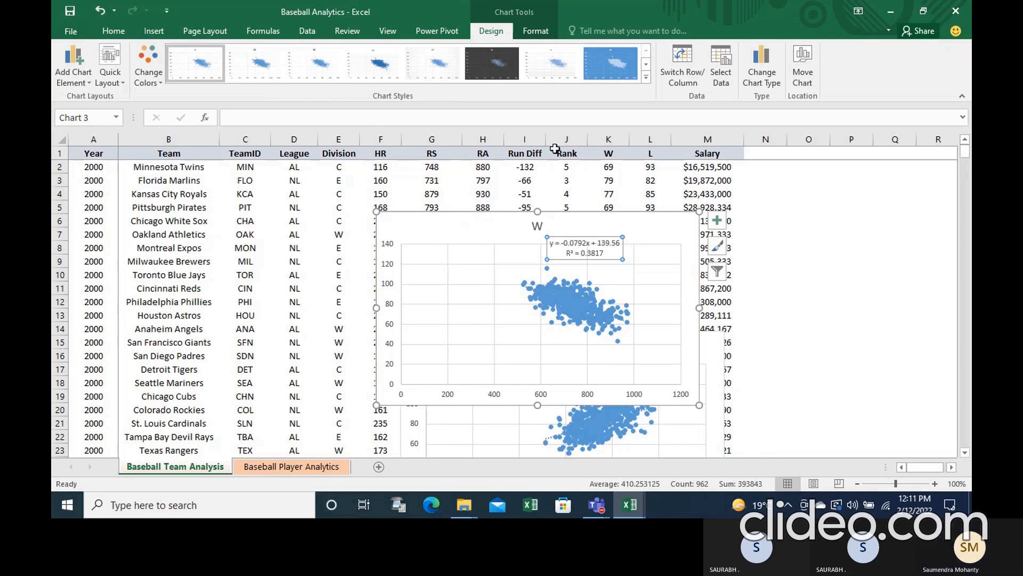
- Insert a markers-only scatter chart plotting the W column against the Run Diff column
{"action": "left_click", "coordinate": [527, 137]}
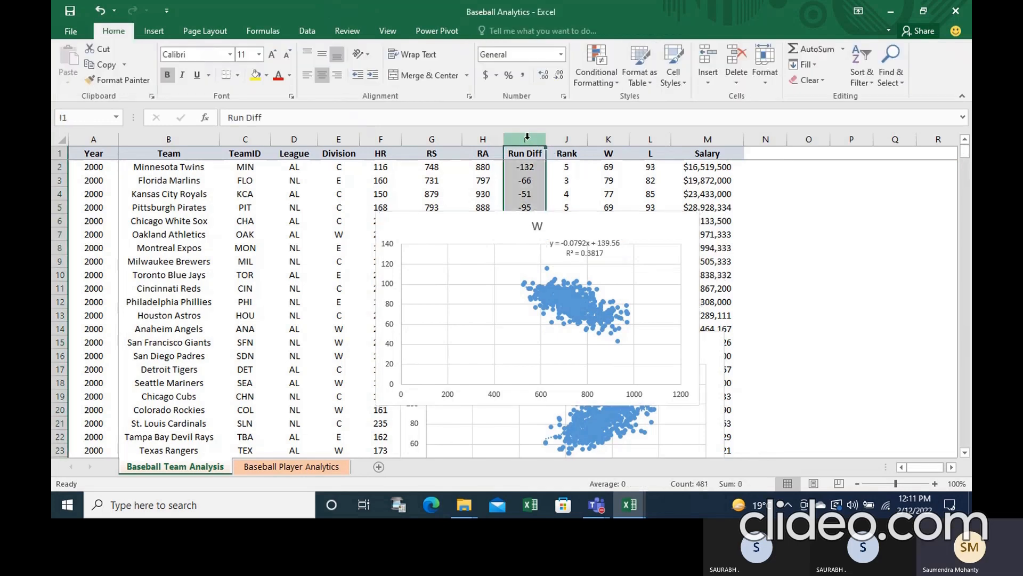
{"action": "left_click", "coordinate": [610, 137], "text": "ctrl"}
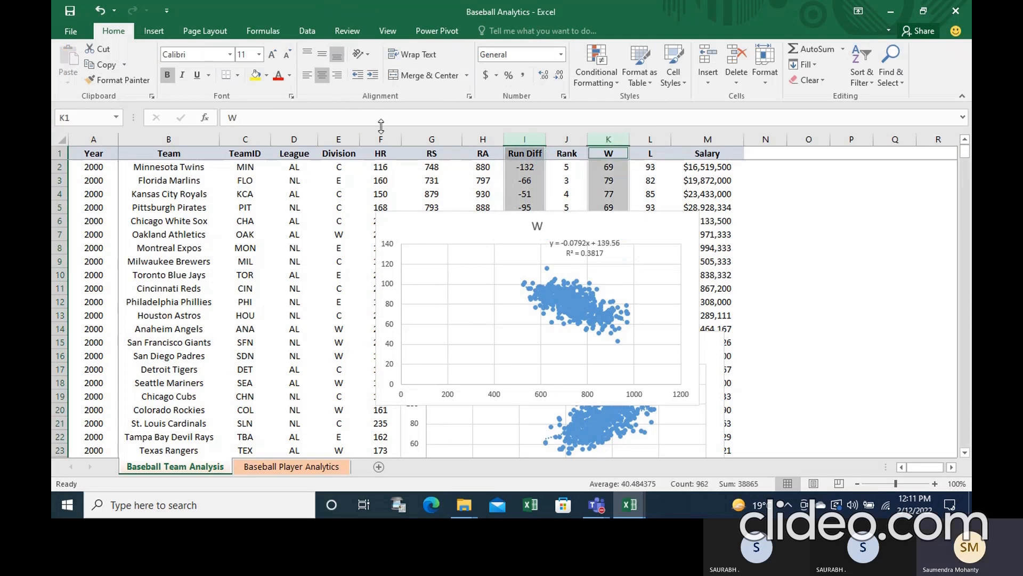
{"action": "left_click", "coordinate": [154, 31]}
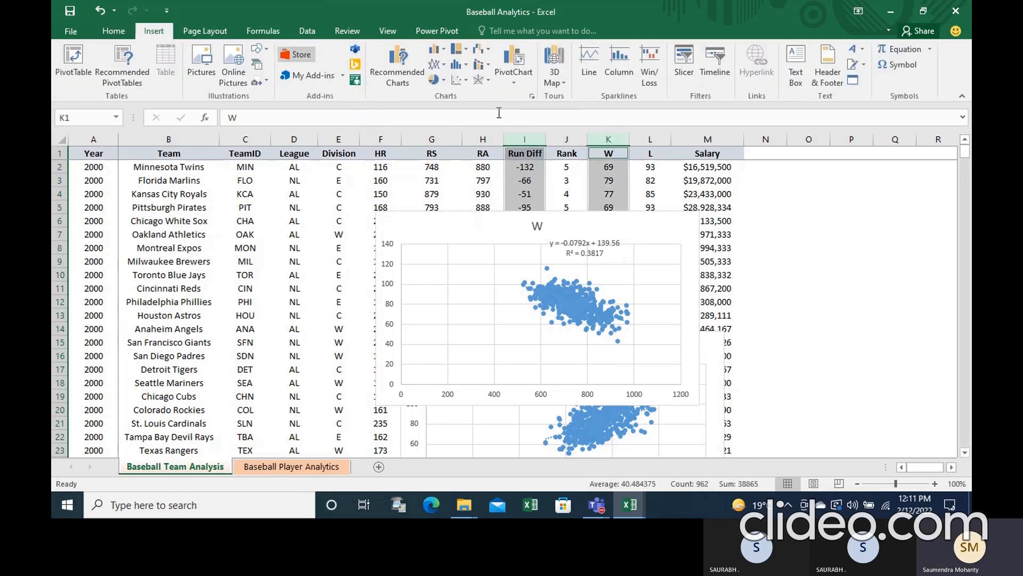
{"action": "left_click", "coordinate": [460, 80]}
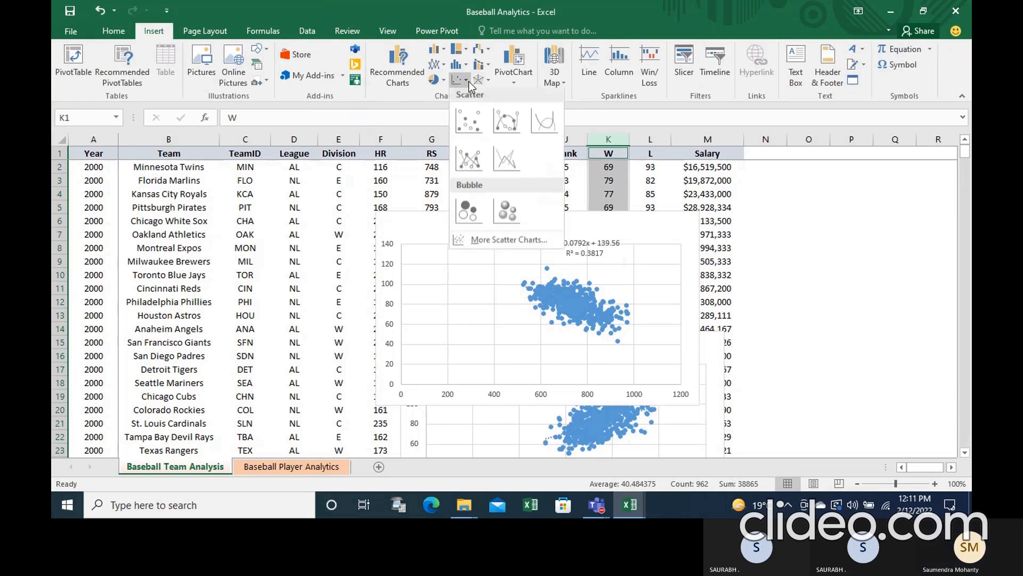
{"action": "left_click", "coordinate": [468, 122]}
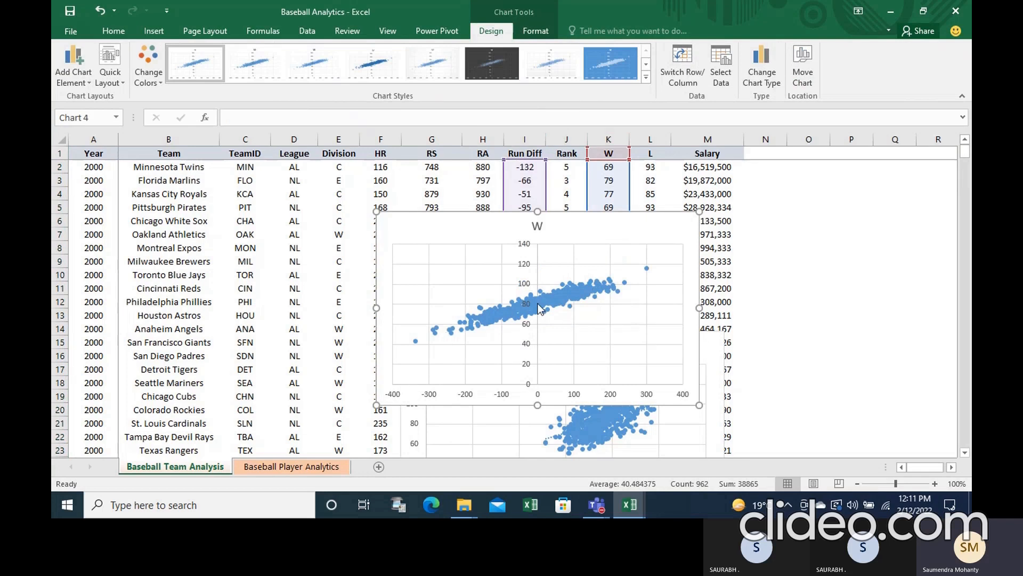
- Change the title of the new Run Diff and W scatter chart to "Runs Diff vs Wins"
{"action": "mouse_move", "coordinate": [536, 305]}
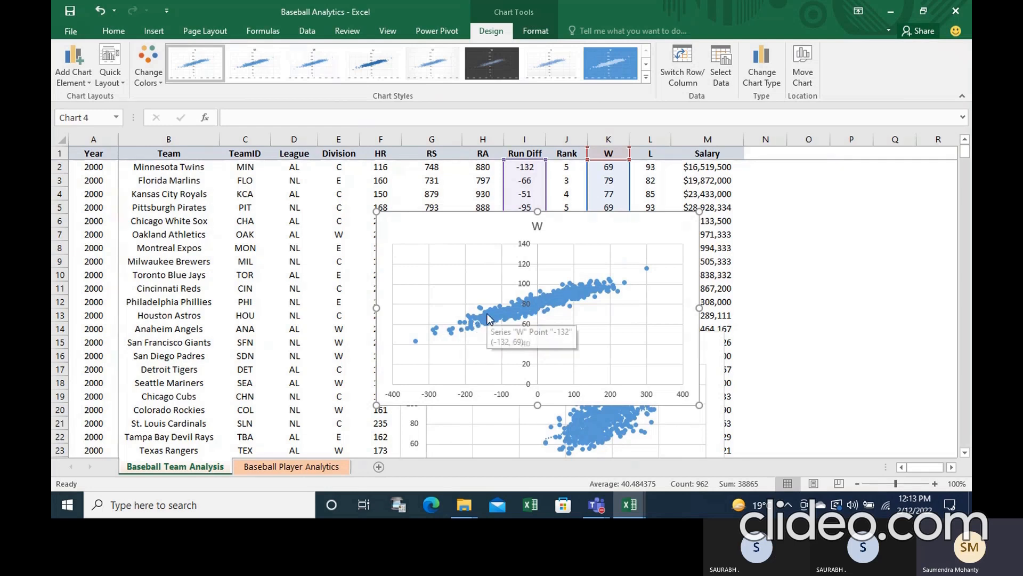
{"action": "left_click", "coordinate": [538, 225]}
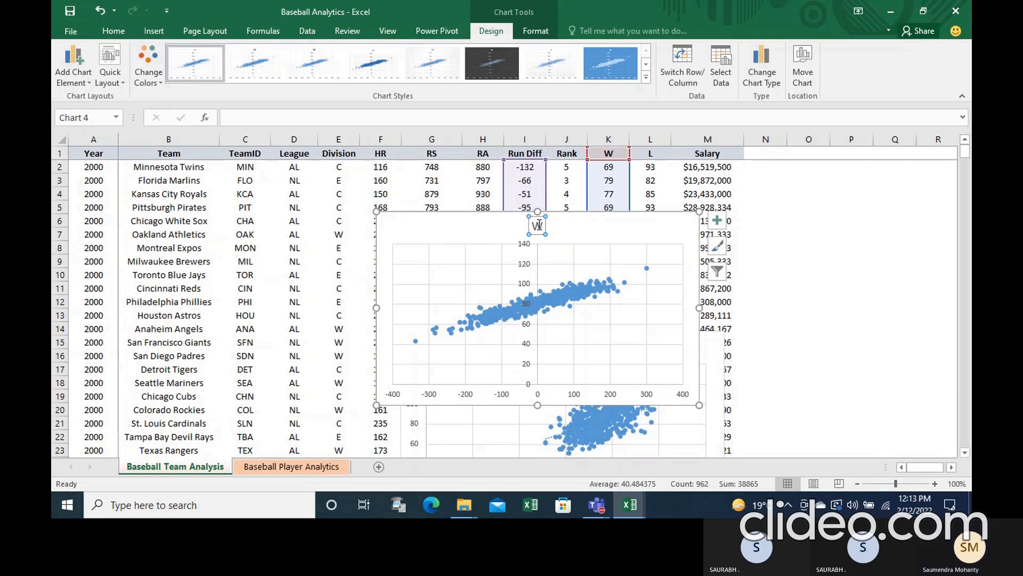
{"action": "type", "text": "Runs"}
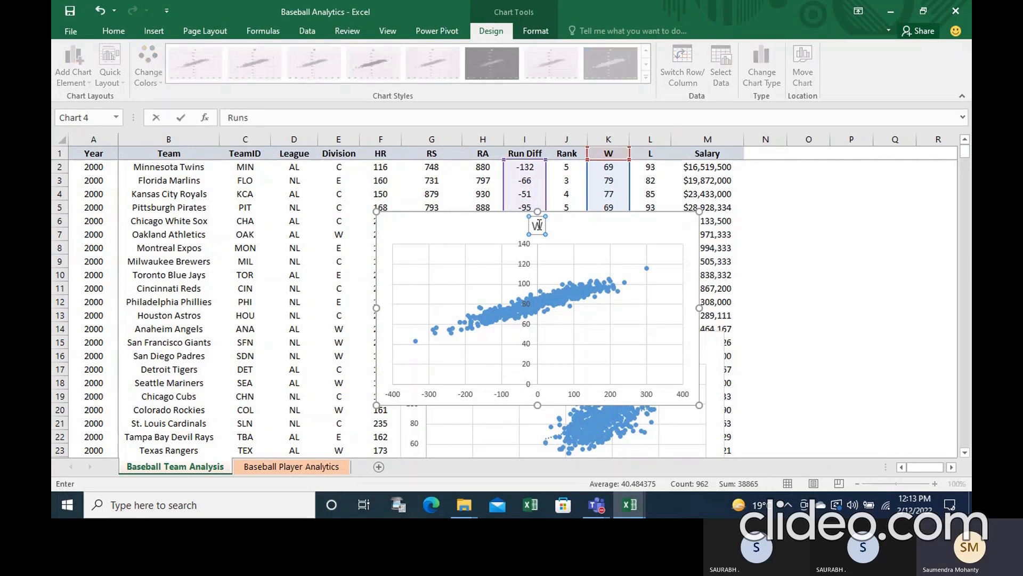
{"action": "type", "text": " Diff vs "}
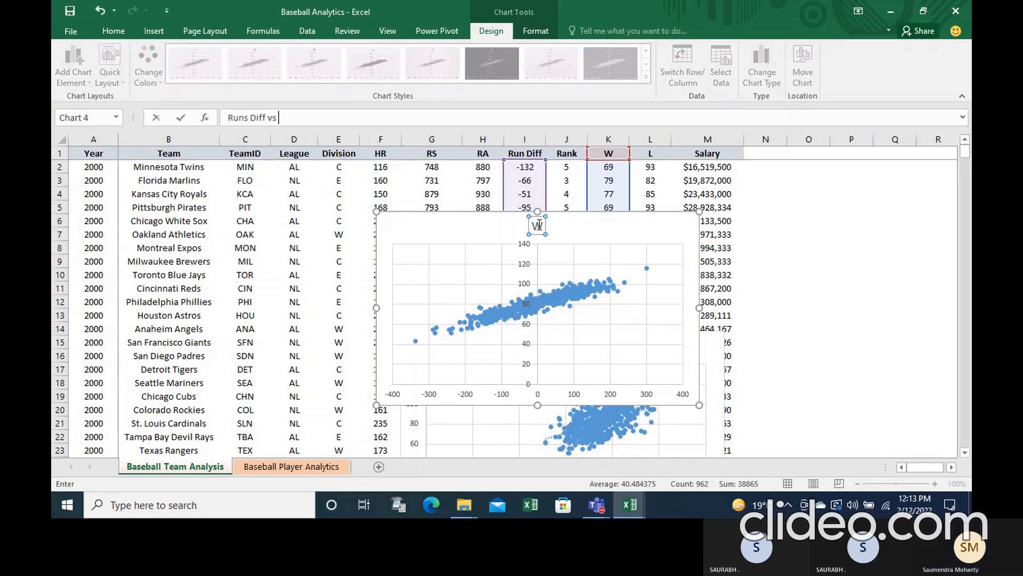
{"action": "type", "text": "Wins"}
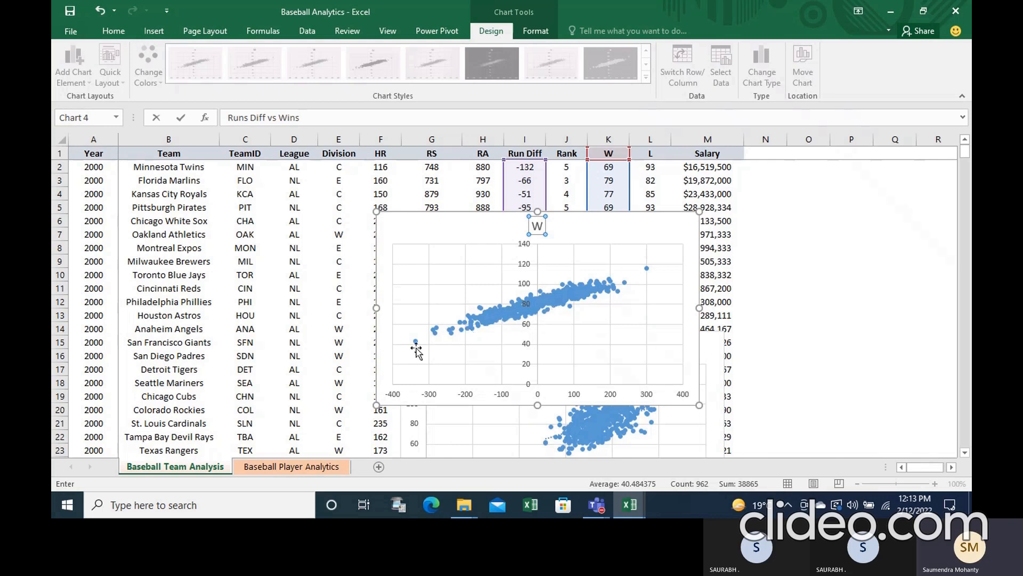
{"action": "left_click", "coordinate": [337, 118]}
{"action": "key", "text": "Return"}
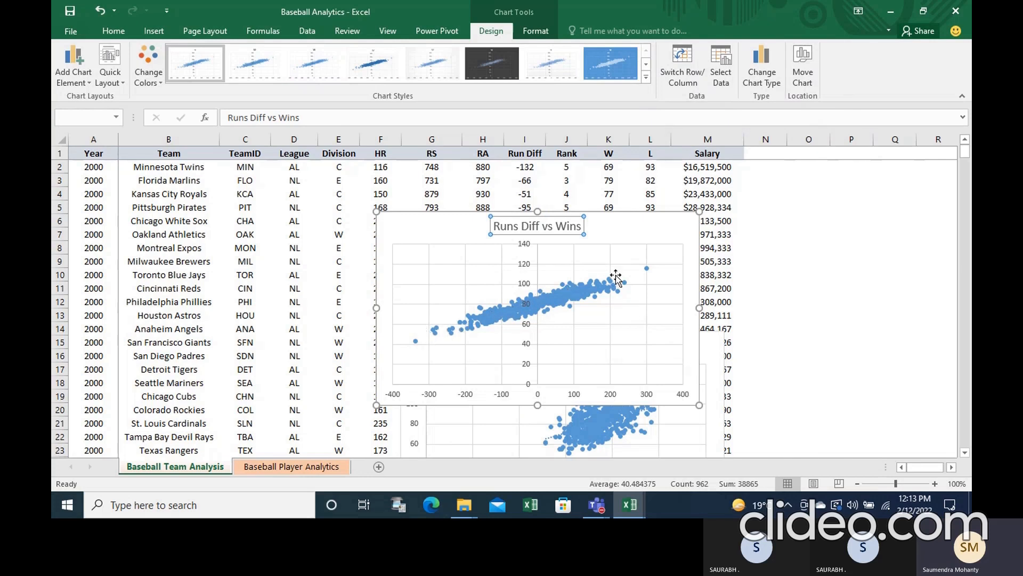
- Add a linear trendline to the Runs Diff vs Wins chart and open its detailed formatting options
{"action": "left_click", "coordinate": [679, 224]}
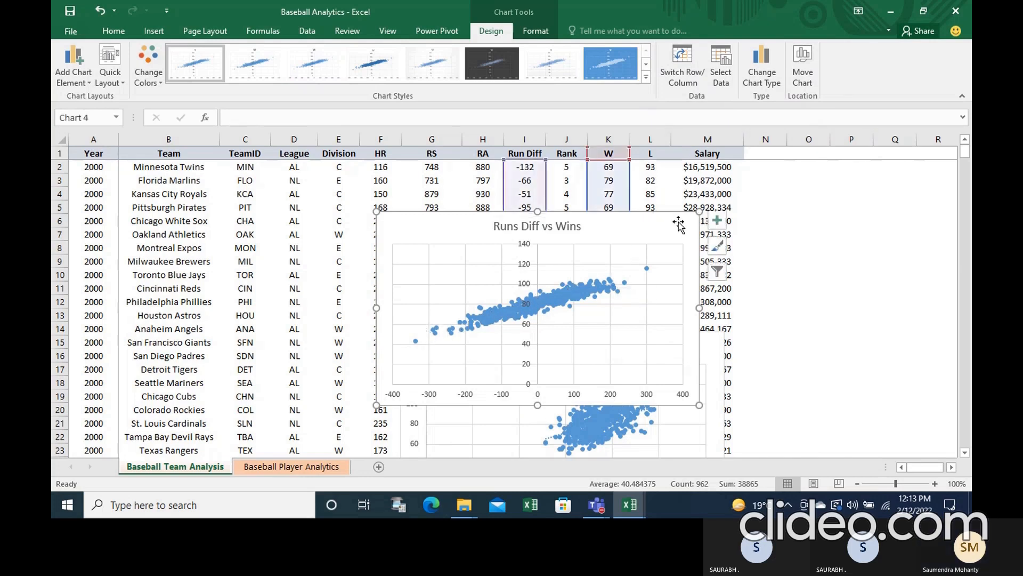
{"action": "left_click", "coordinate": [718, 222]}
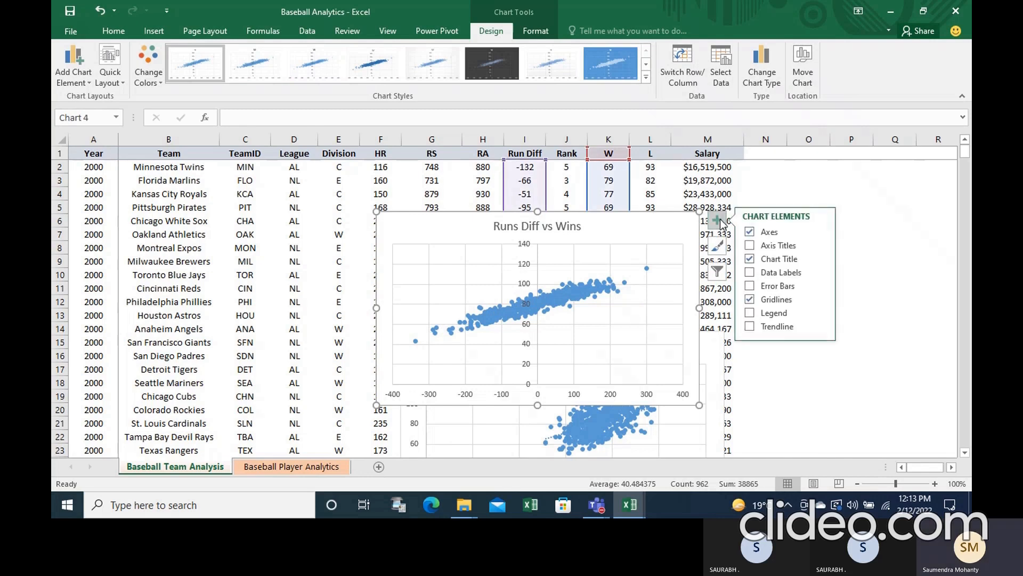
{"action": "left_click", "coordinate": [763, 321]}
{"action": "mouse_move", "coordinate": [821, 327]}
{"action": "left_click", "coordinate": [855, 386]}
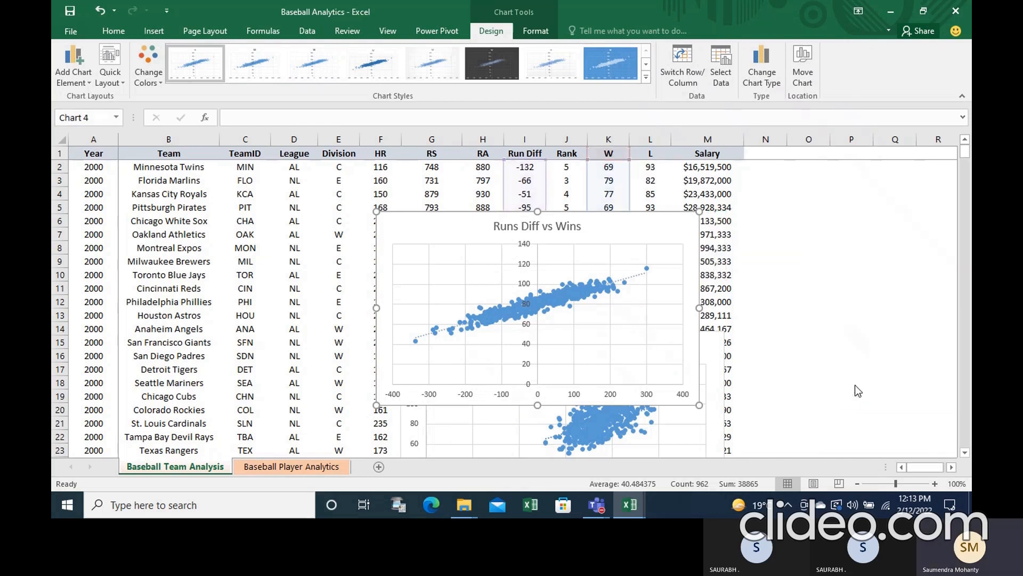
{"action": "left_click", "coordinate": [957, 446]}
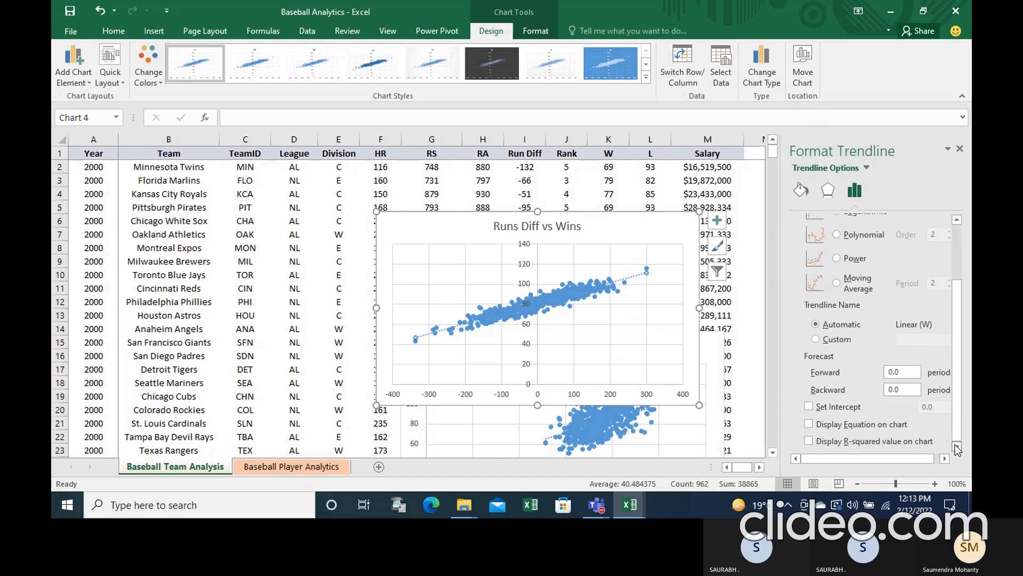
- Display the trendline's equation and R-squared value on the Runs Diff vs Wins chart and move the label above the data points
{"action": "left_click", "coordinate": [809, 425]}
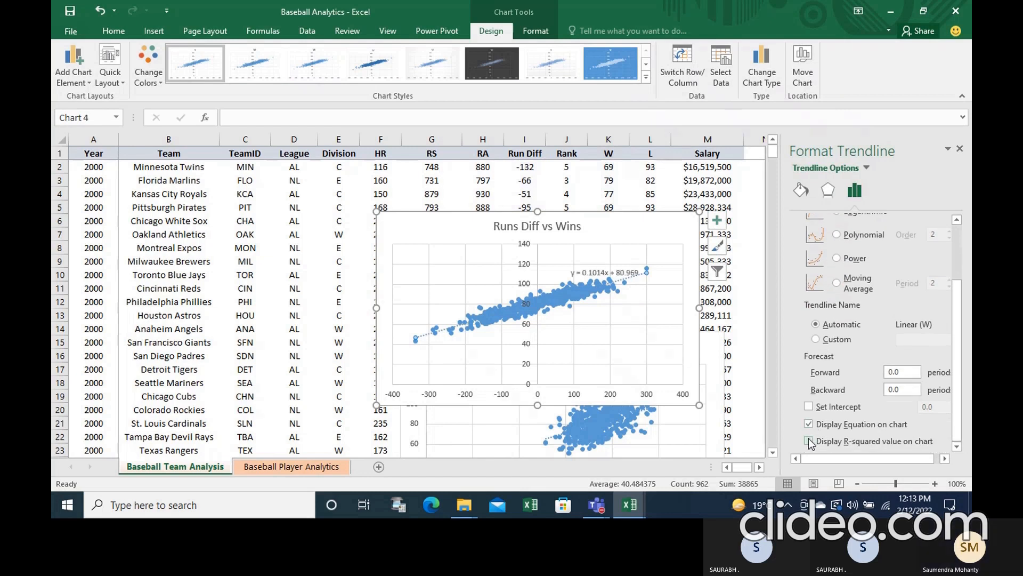
{"action": "left_click", "coordinate": [809, 441]}
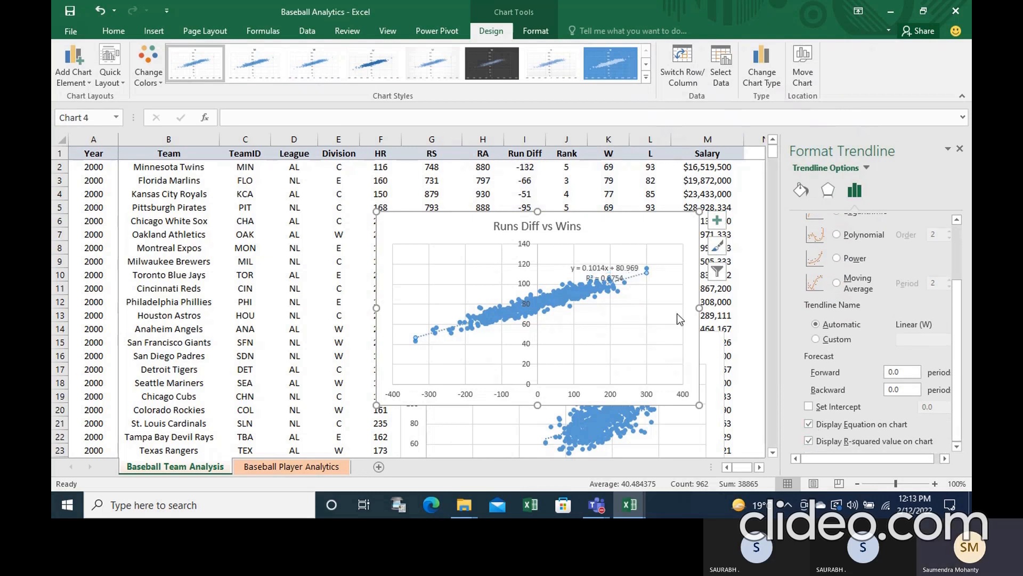
{"action": "left_click_drag", "start_coordinate": [620, 270], "coordinate": [616, 240]}
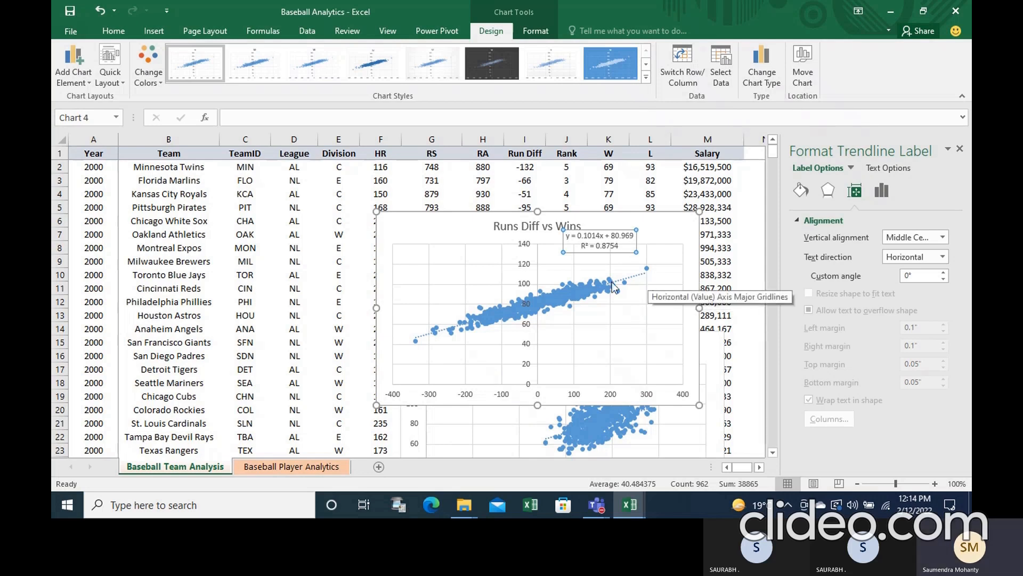
{"action": "mouse_move", "coordinate": [594, 284]}
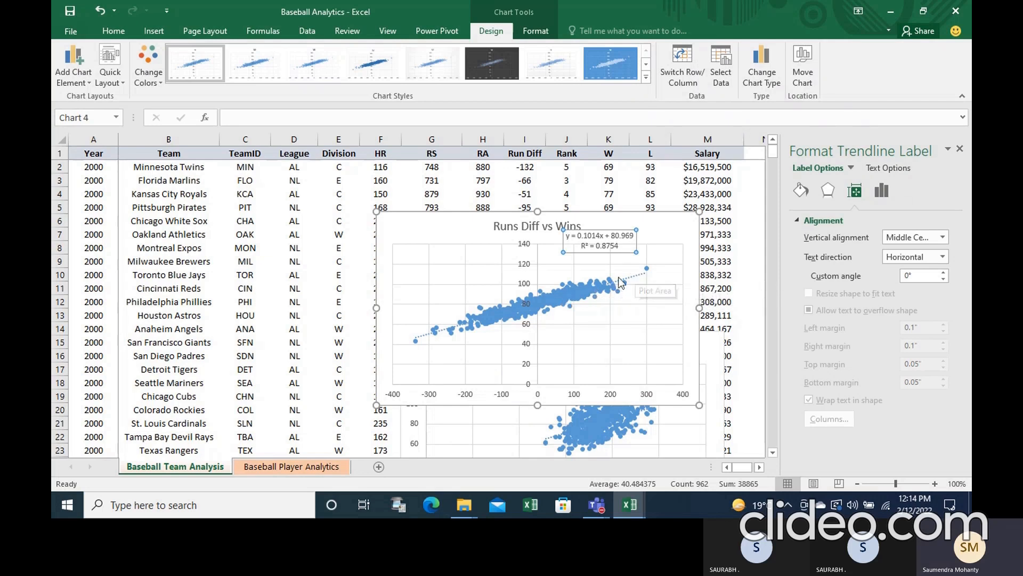
{"action": "mouse_move", "coordinate": [646, 267]}
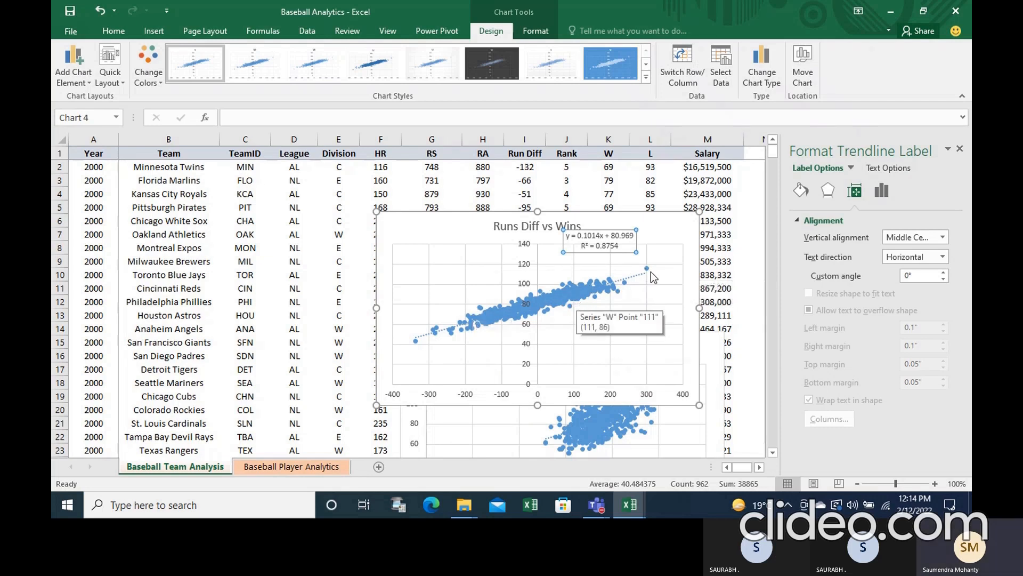
- Close the Baseball Analytics workbook without saving and open Charts Exercise 3 Sales Forecasting from the USB drive's Excel Dashboard folder
{"action": "left_click", "coordinate": [956, 10]}
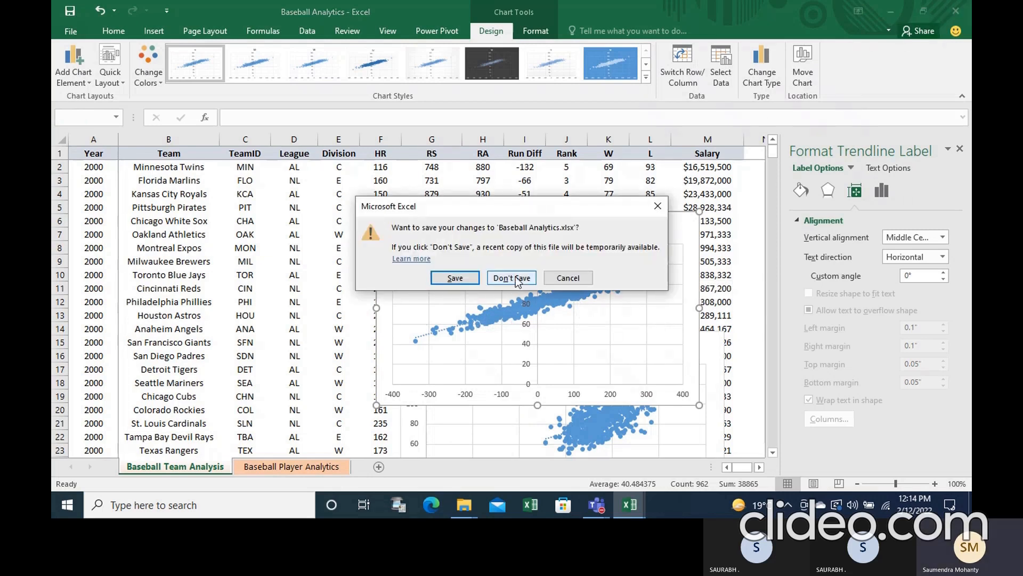
{"action": "left_click", "coordinate": [516, 277]}
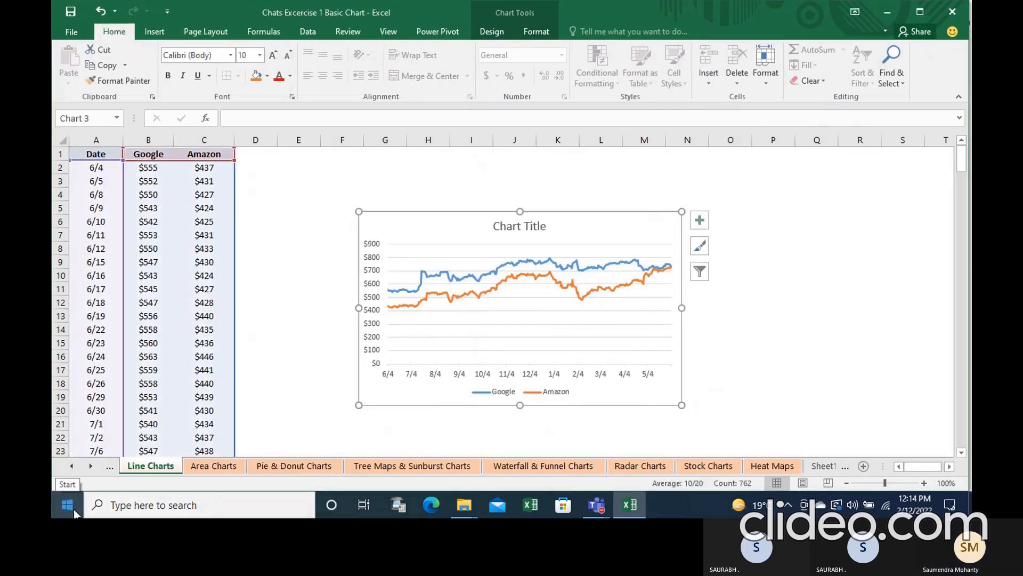
{"action": "left_click", "coordinate": [73, 509]}
{"action": "left_click", "coordinate": [81, 380]}
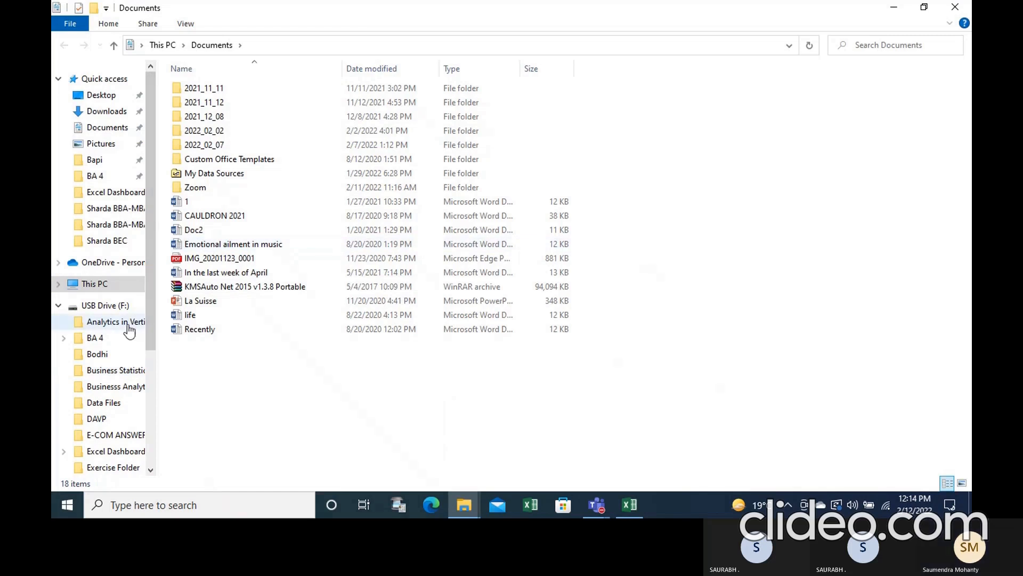
{"action": "left_click", "coordinate": [126, 451]}
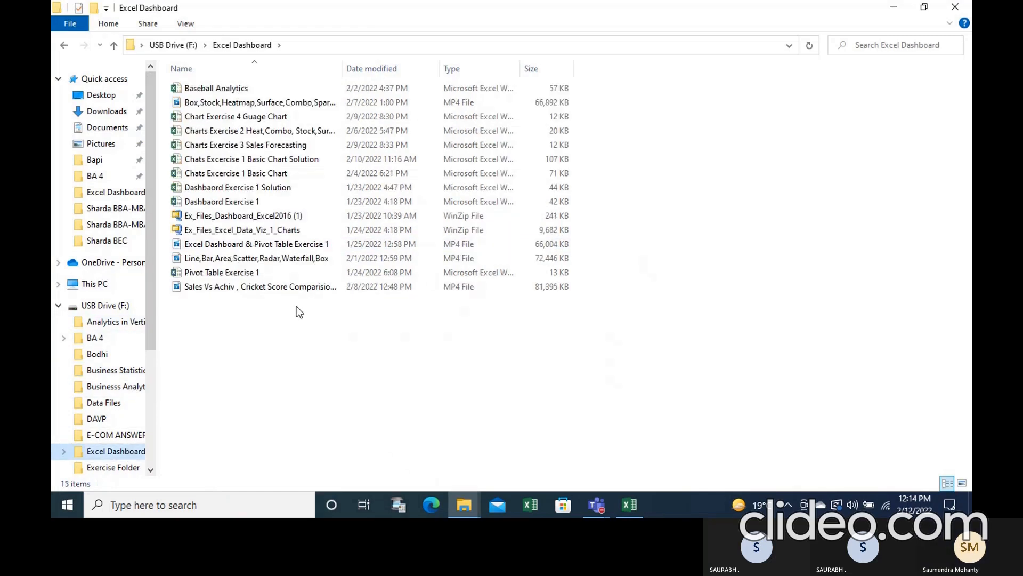
{"action": "double_click", "coordinate": [289, 143]}
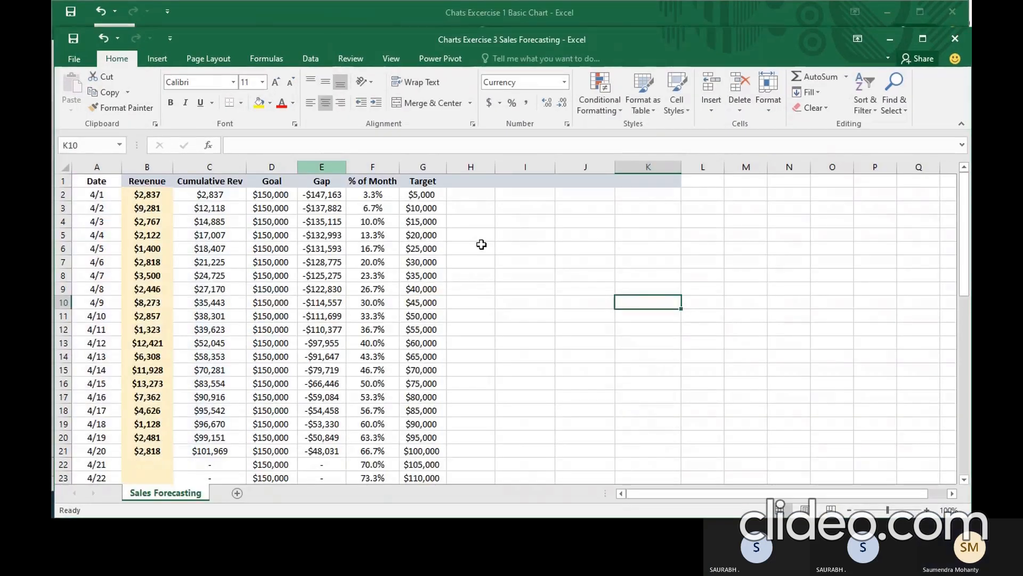
- Examine the sales forecasting table and the formulas behind its Cumulative Rev, Gap and % of Month columns
{"action": "left_click", "coordinate": [481, 244]}
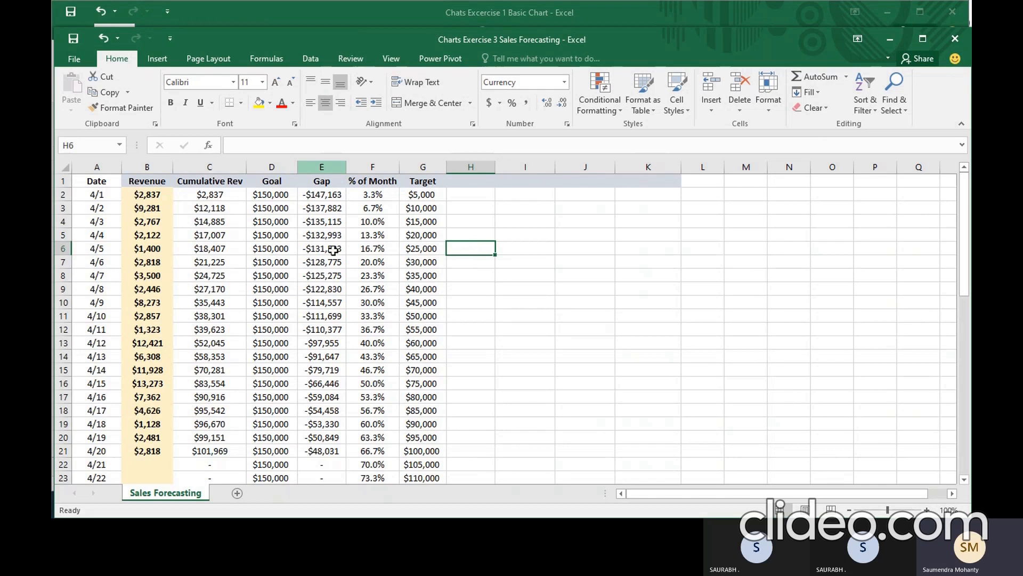
{"action": "left_click", "coordinate": [514, 227]}
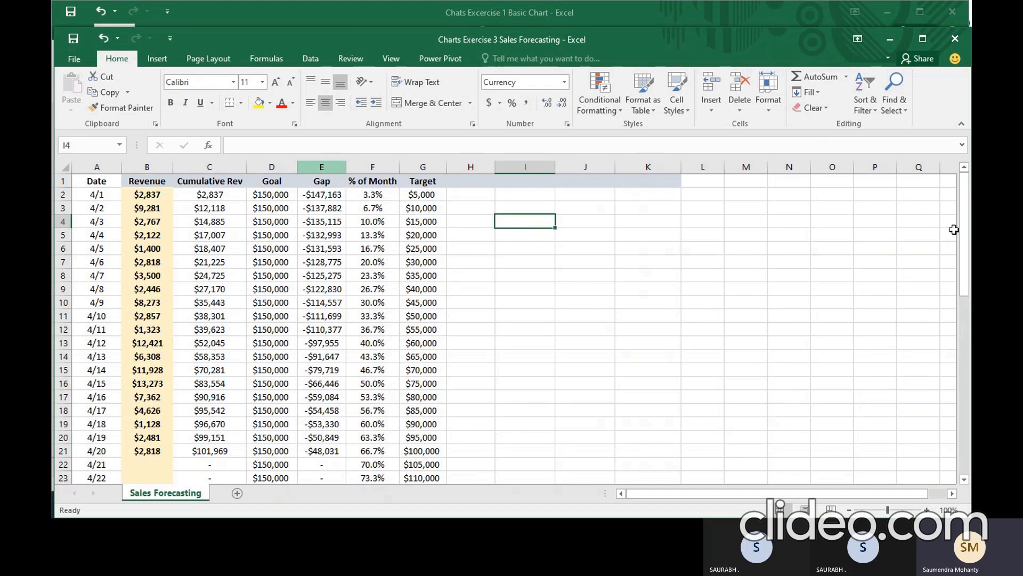
{"action": "scroll", "coordinate": [965, 219], "scroll_direction": "down", "scroll_amount": 10}
{"action": "left_click_drag", "start_coordinate": [970, 394], "coordinate": [958, 126]}
{"action": "left_click", "coordinate": [320, 178]}
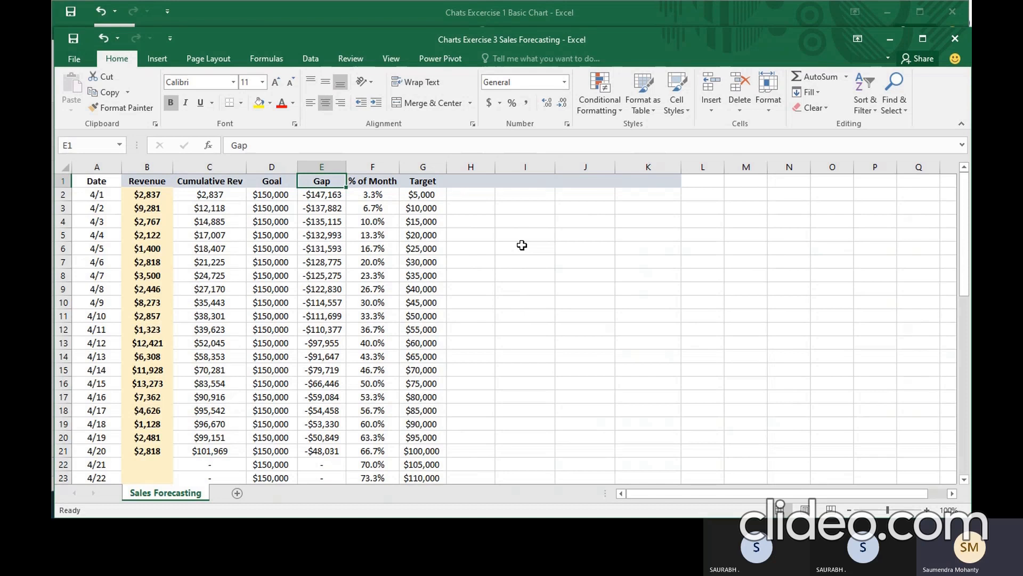
{"action": "left_click", "coordinate": [145, 193]}
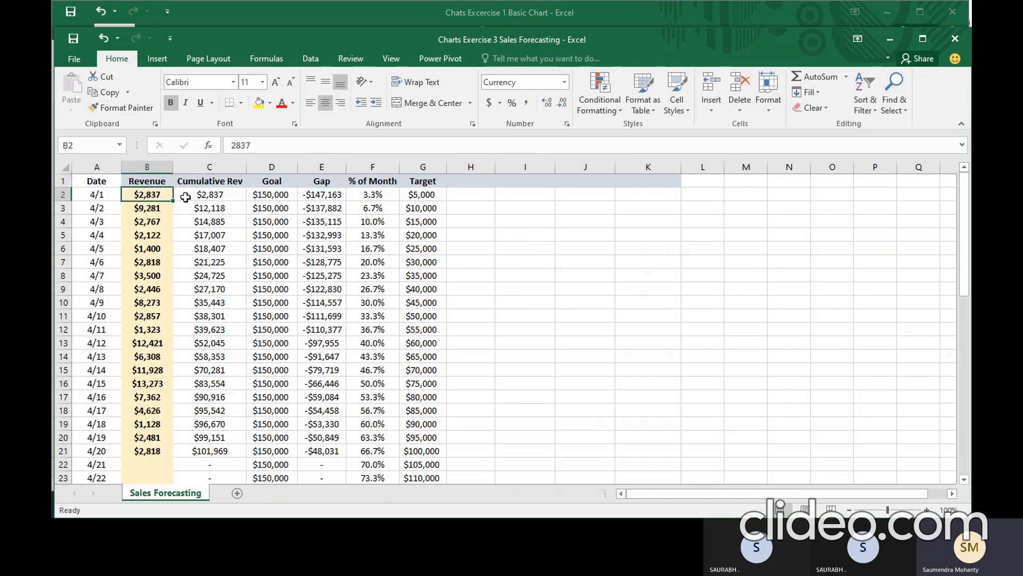
{"action": "left_click", "coordinate": [223, 196]}
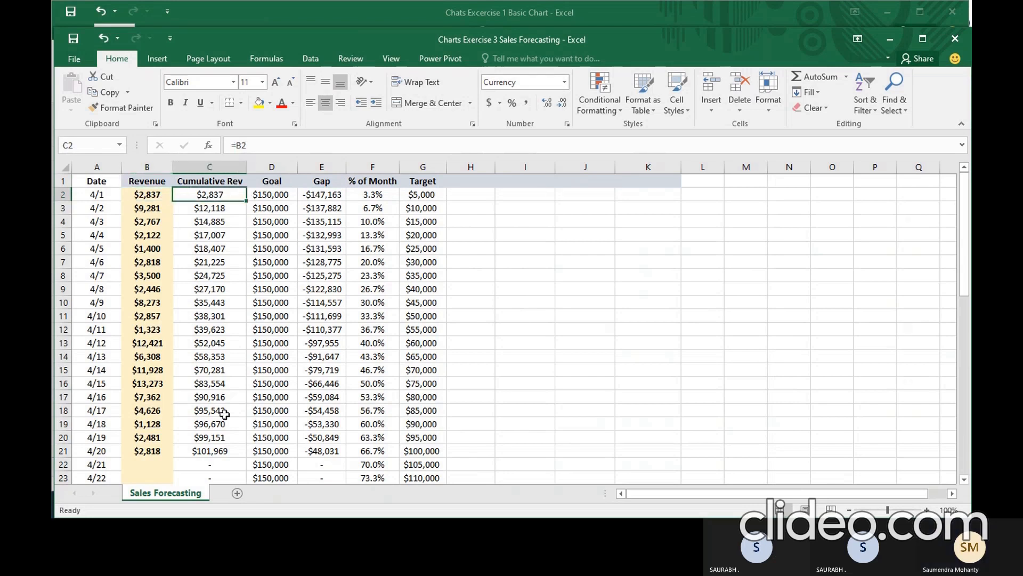
{"action": "left_click", "coordinate": [214, 449]}
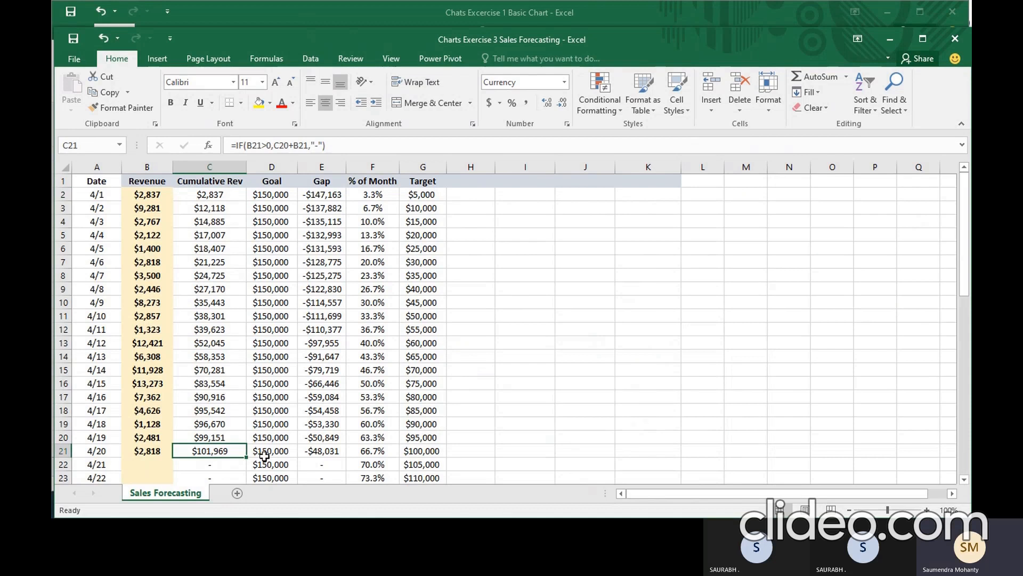
{"action": "left_click", "coordinate": [322, 453]}
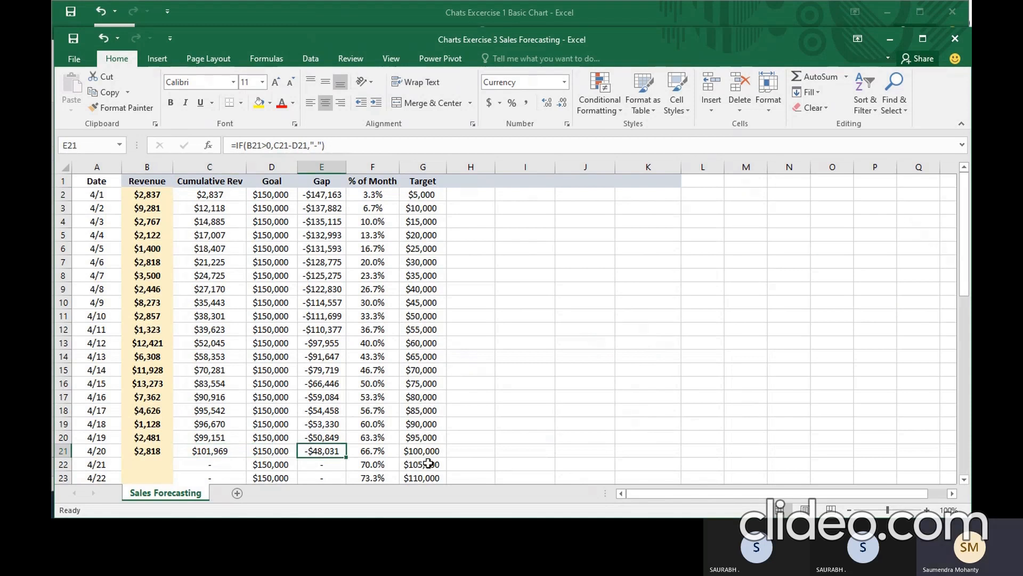
{"action": "left_click", "coordinate": [382, 451]}
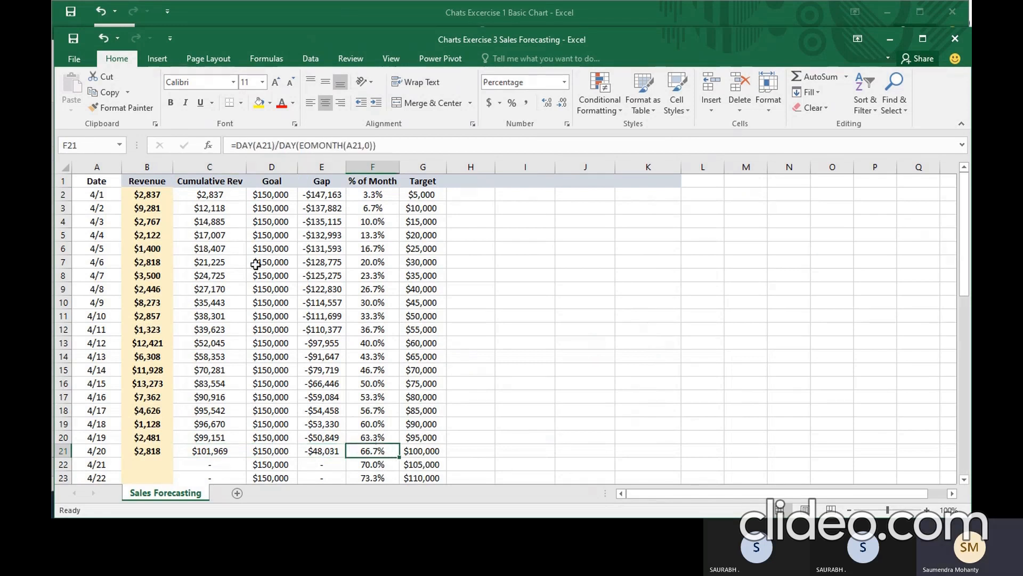
{"action": "left_click", "coordinate": [152, 196]}
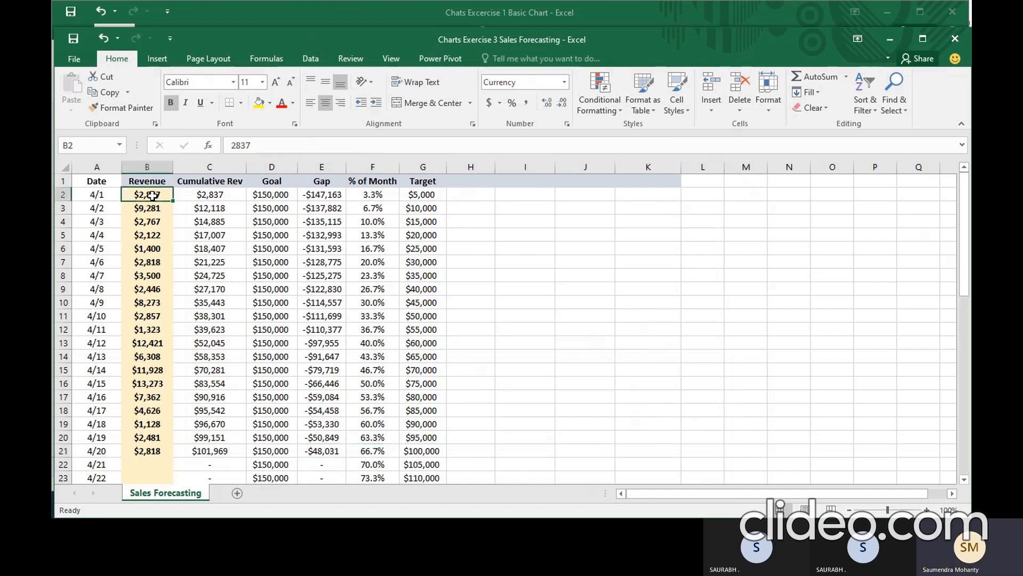
{"action": "left_click", "coordinate": [539, 300]}
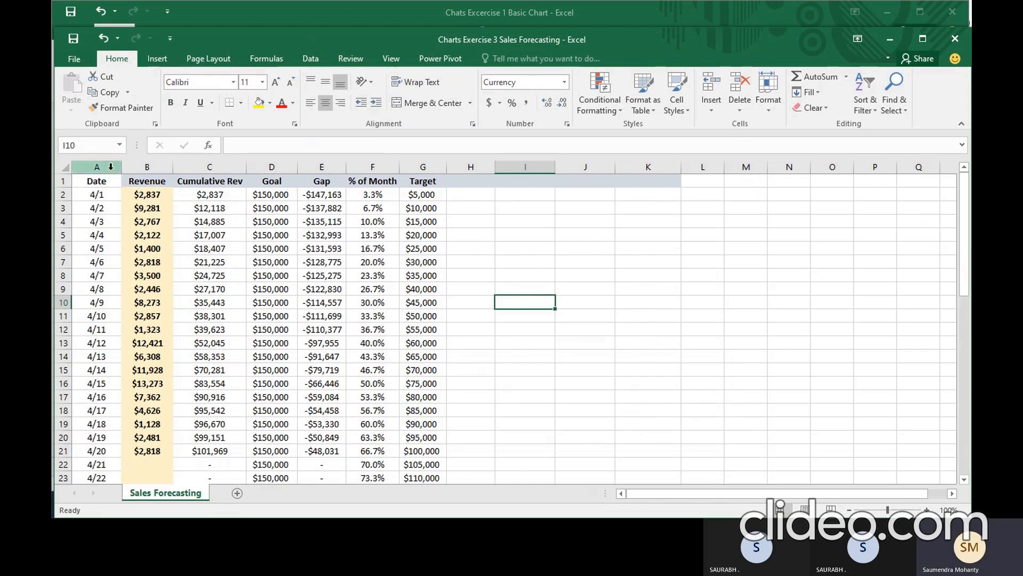
{"action": "left_click", "coordinate": [92, 163]}
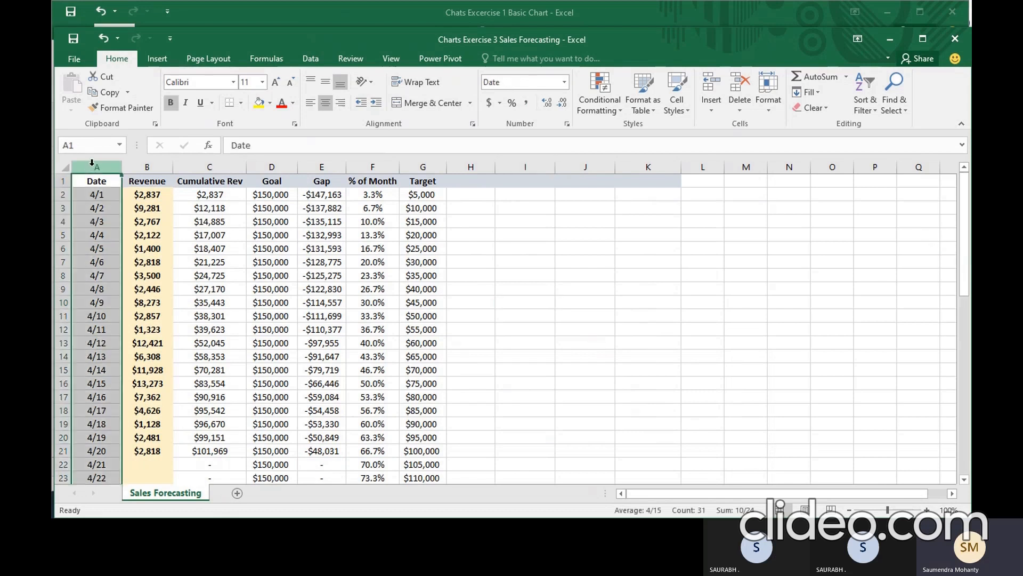
{"action": "left_click", "coordinate": [552, 272]}
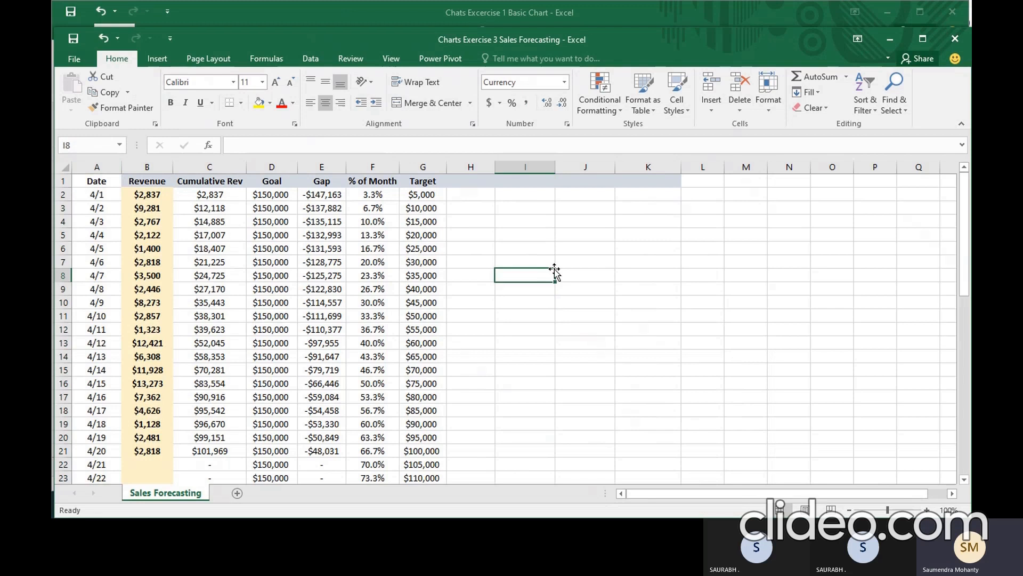
- Insert a blank 2-D line chart on the Sales Forecasting sheet, starting from an empty cell outside the data
{"action": "left_click", "coordinate": [598, 269]}
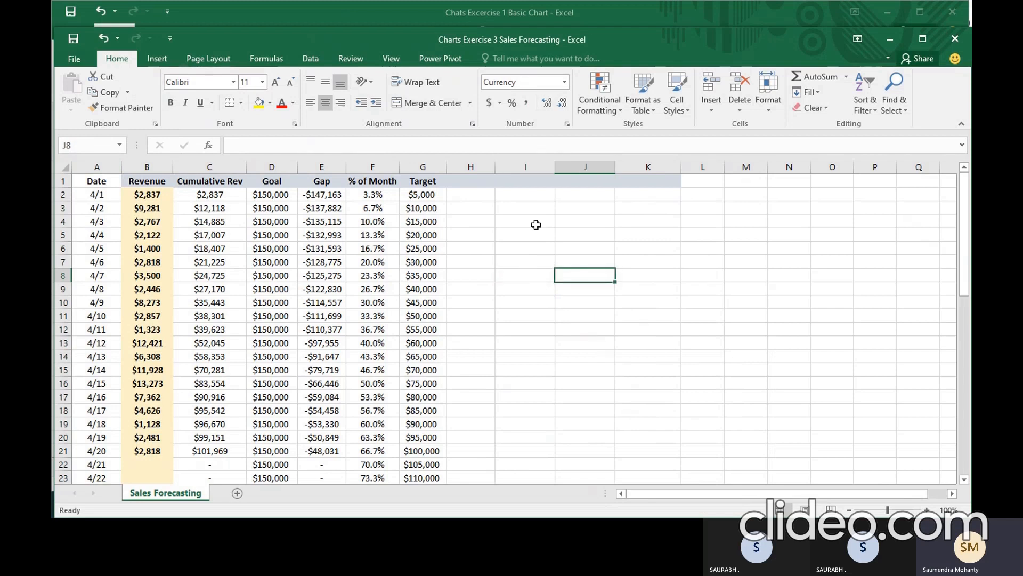
{"action": "left_click", "coordinate": [160, 59]}
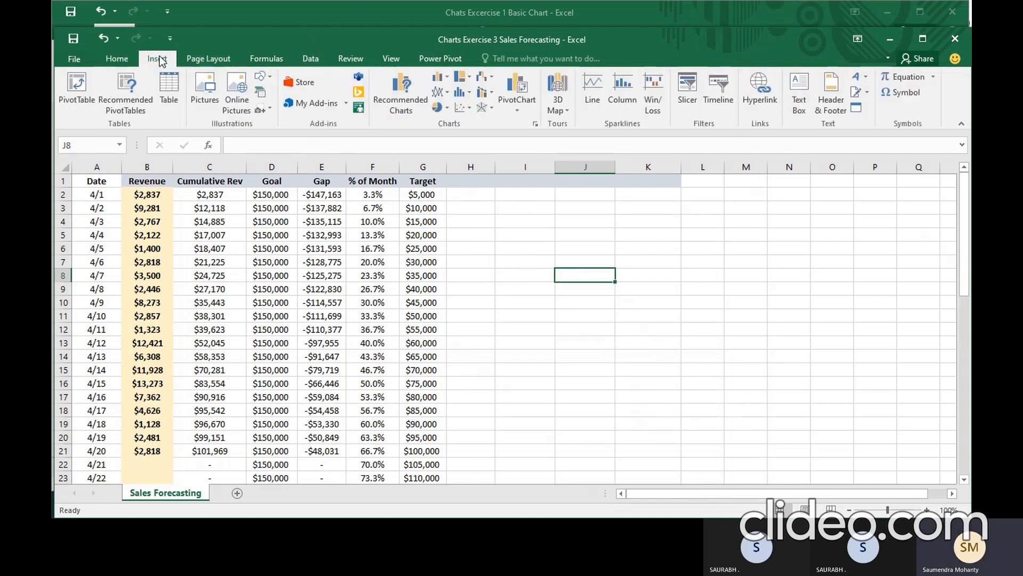
{"action": "left_click", "coordinate": [446, 91]}
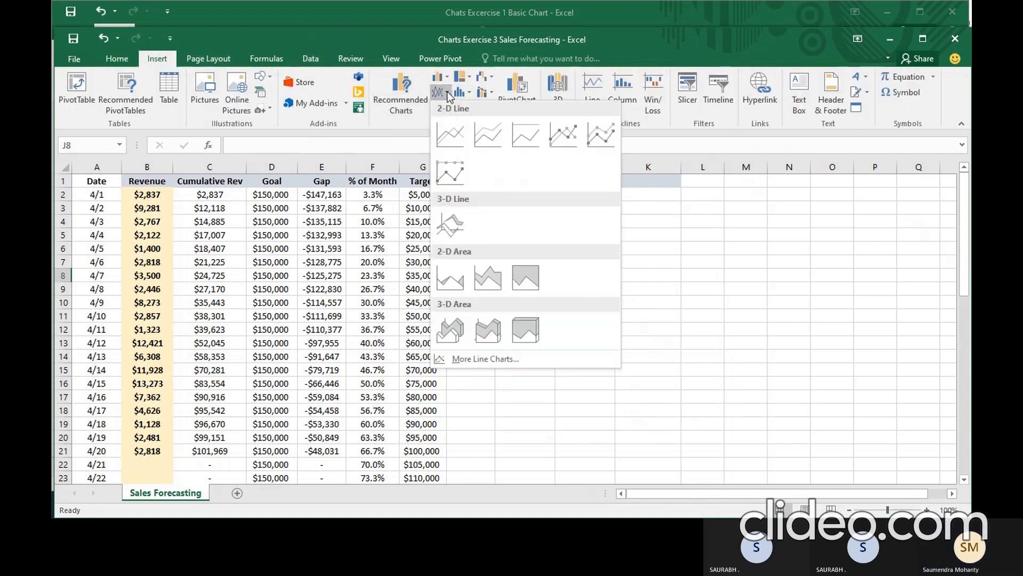
{"action": "left_click", "coordinate": [455, 133]}
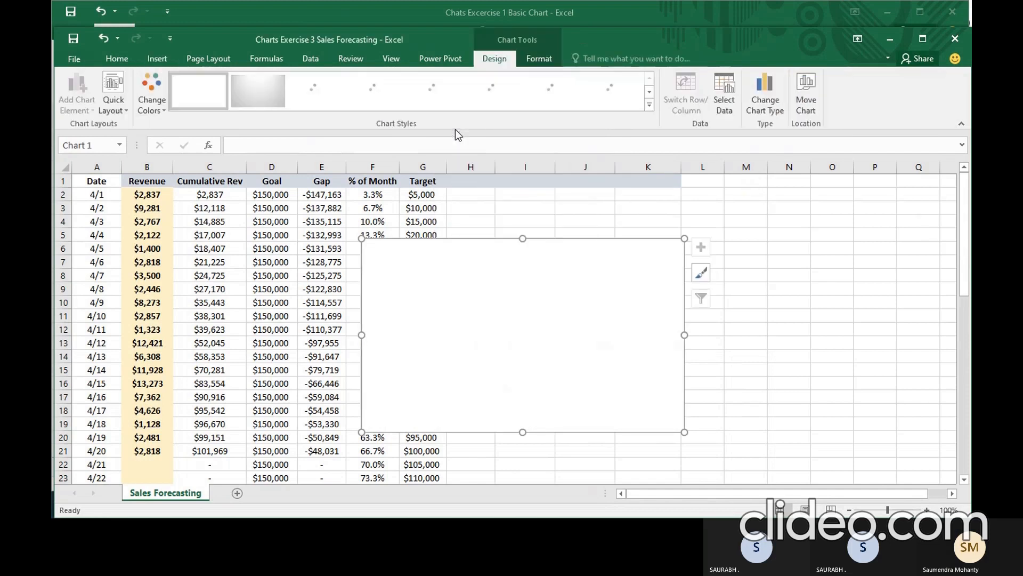
- Add a Goal series to the blank line chart, with its name from D1 and values from D2:D31
{"action": "right_click", "coordinate": [592, 287]}
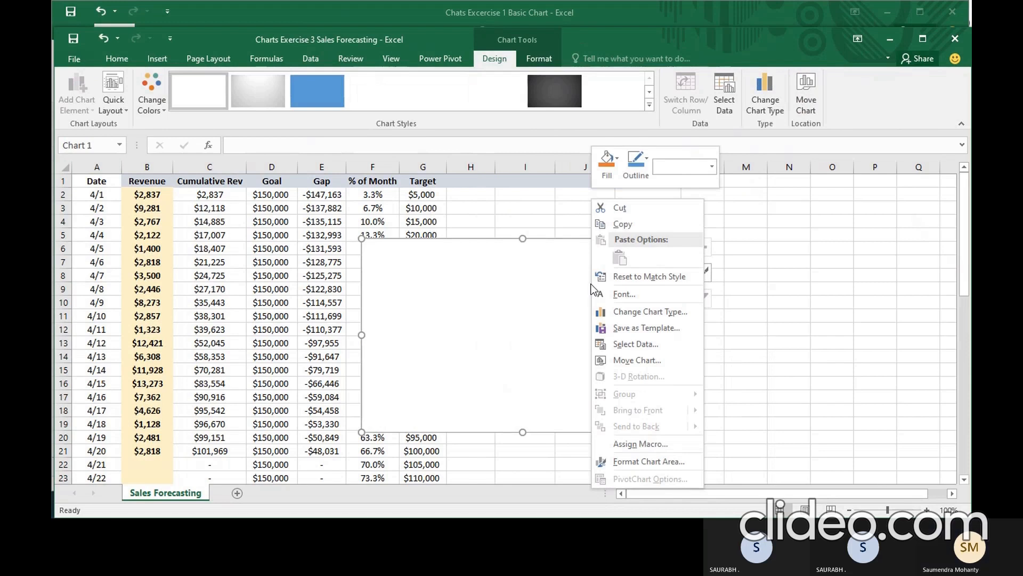
{"action": "left_click", "coordinate": [640, 344]}
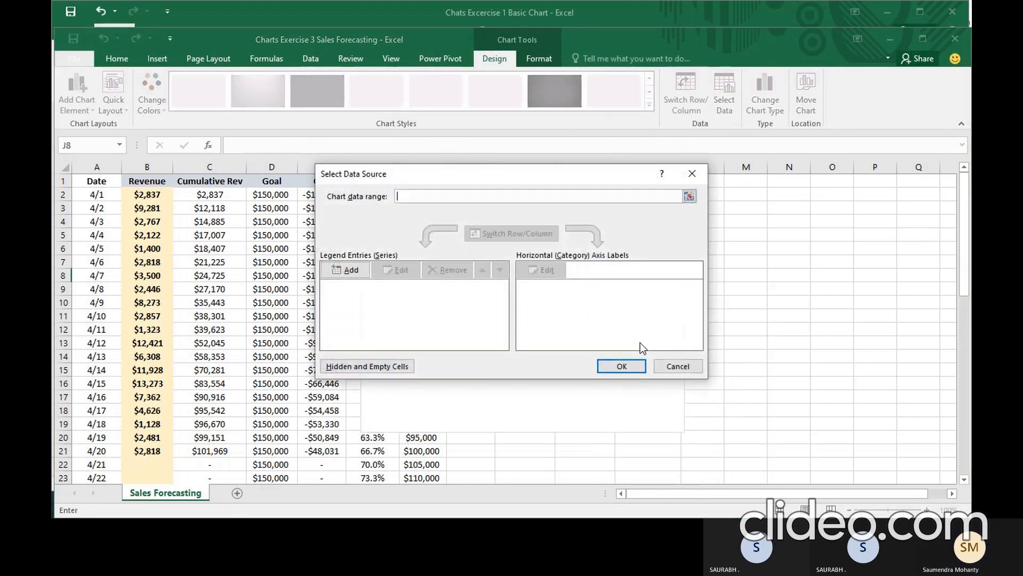
{"action": "left_click", "coordinate": [355, 271]}
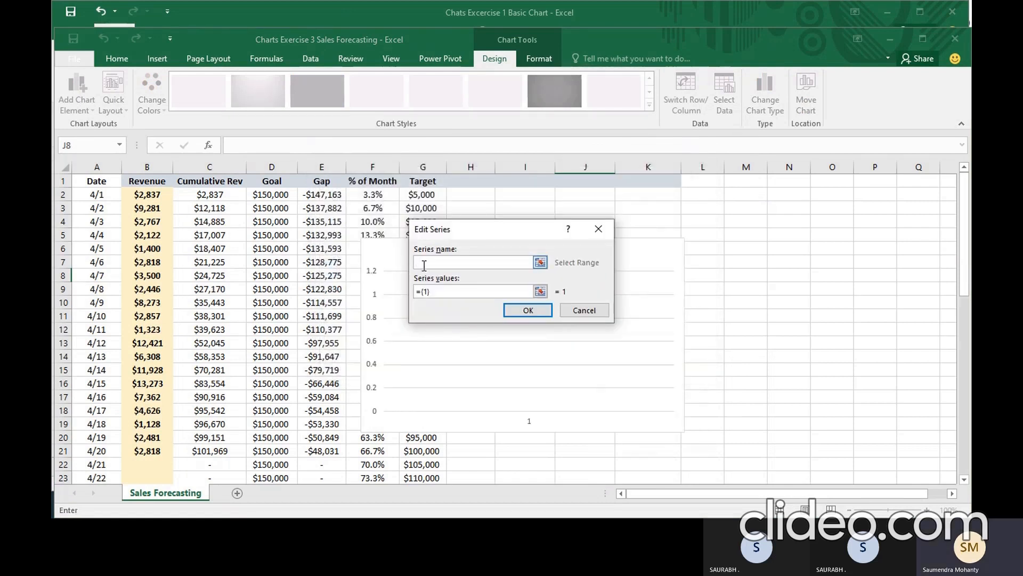
{"action": "left_click", "coordinate": [281, 180]}
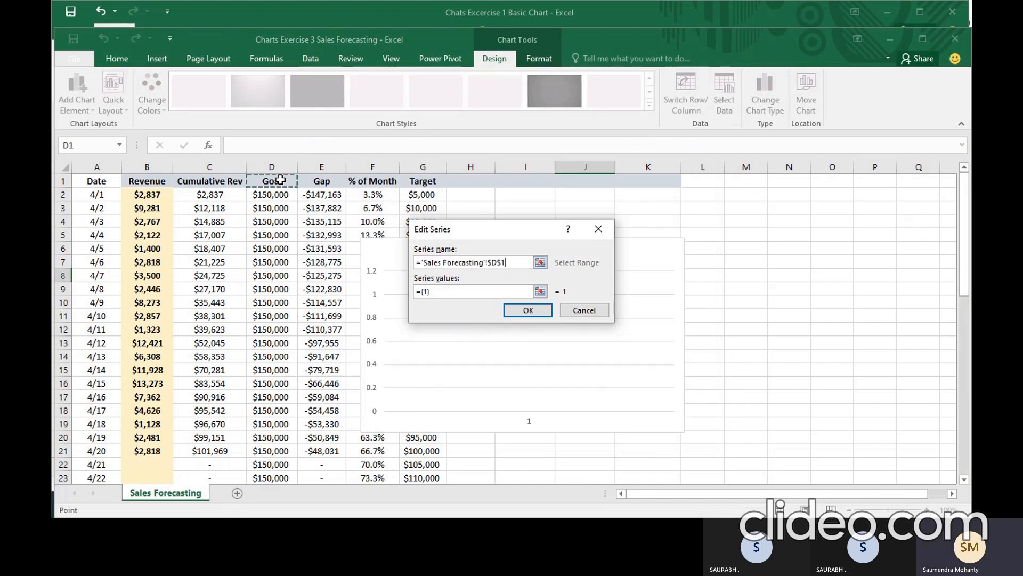
{"action": "left_click", "coordinate": [540, 292]}
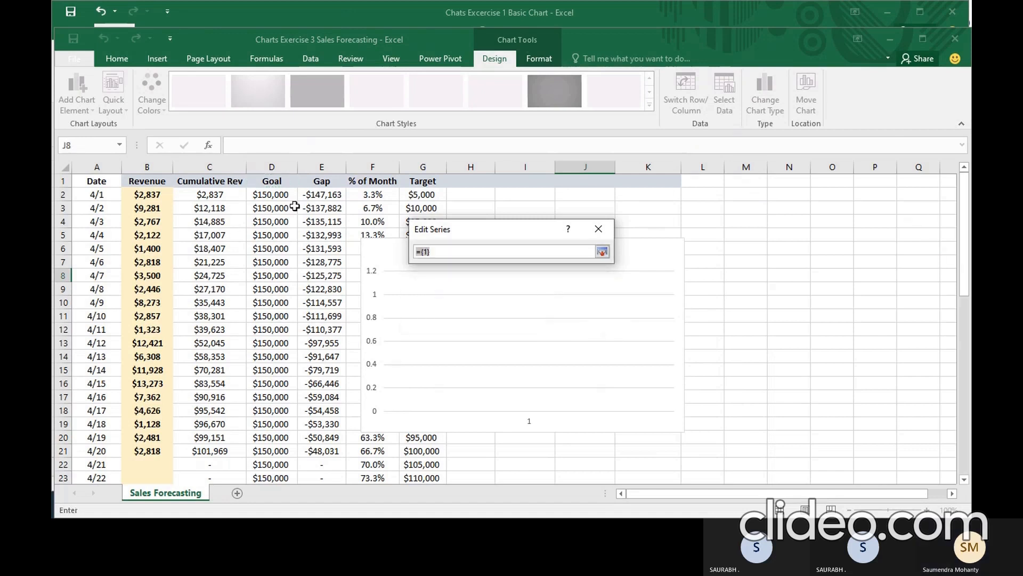
{"action": "left_click_drag", "start_coordinate": [278, 196], "coordinate": [275, 443]}
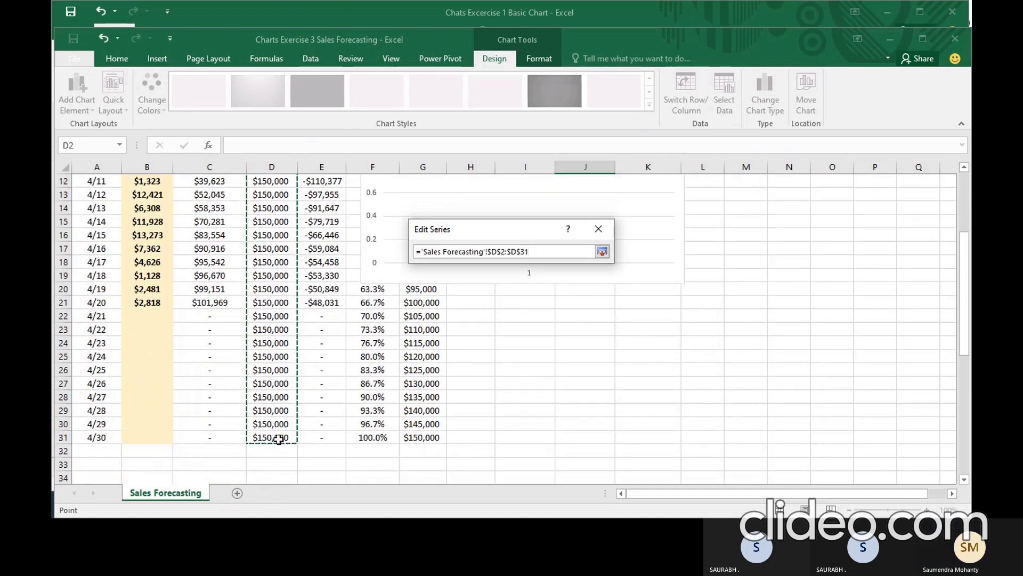
{"action": "left_click", "coordinate": [601, 254]}
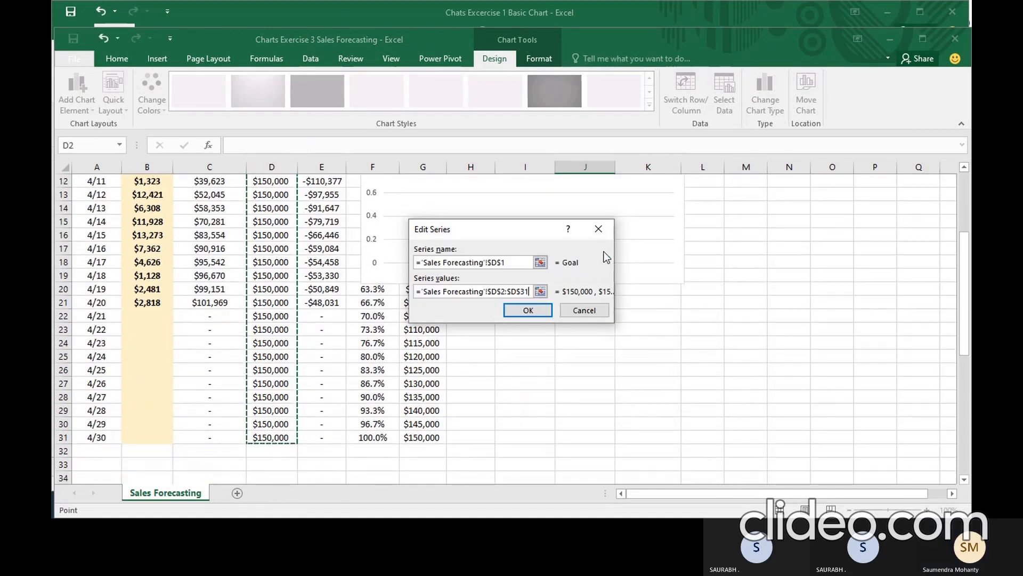
{"action": "left_click", "coordinate": [536, 309]}
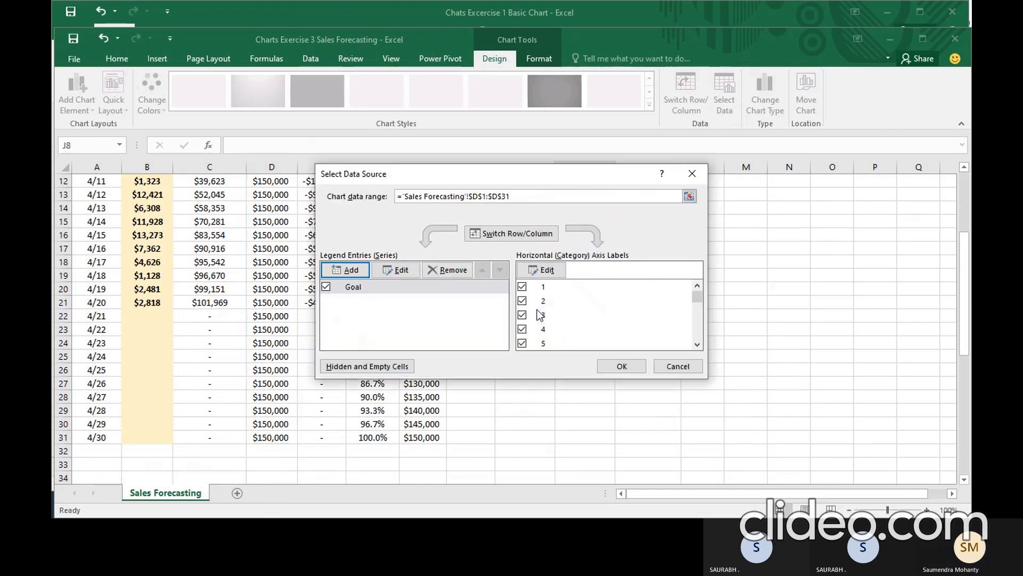
- Set the chart's horizontal axis labels to the dates in A2:A31
{"action": "left_click", "coordinate": [547, 271]}
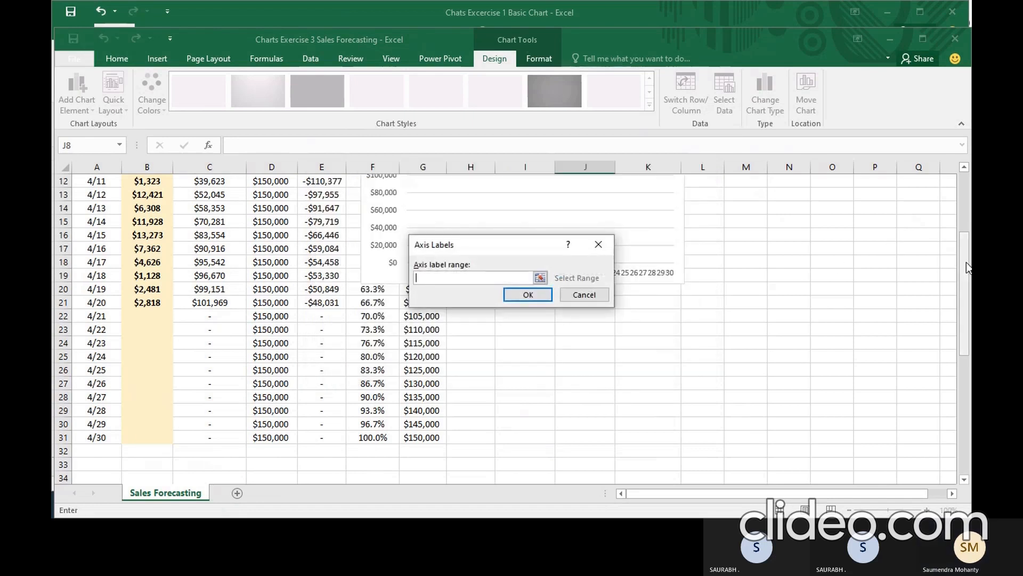
{"action": "left_click_drag", "start_coordinate": [967, 257], "coordinate": [967, 195]}
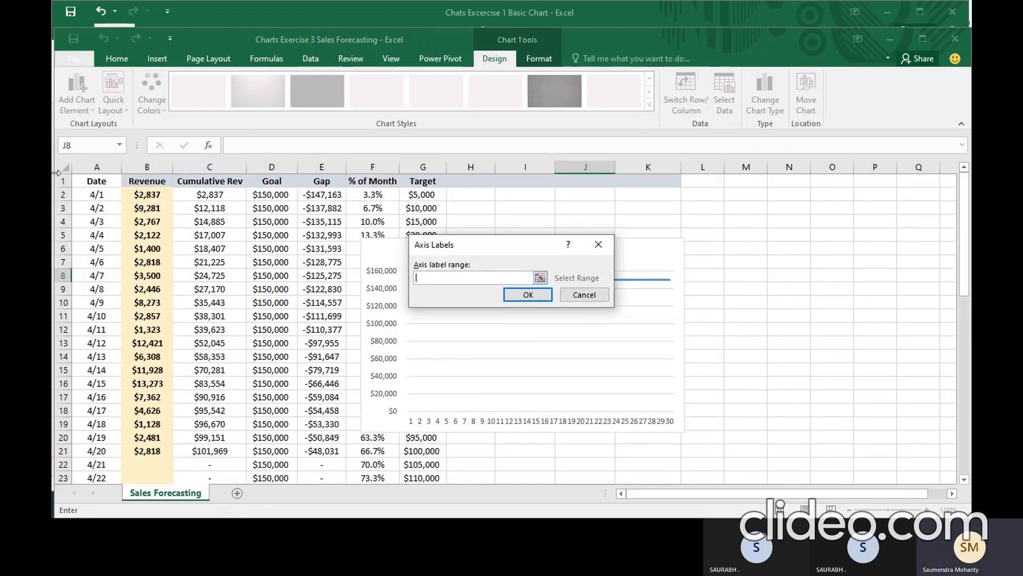
{"action": "left_click_drag", "start_coordinate": [100, 195], "coordinate": [109, 399]}
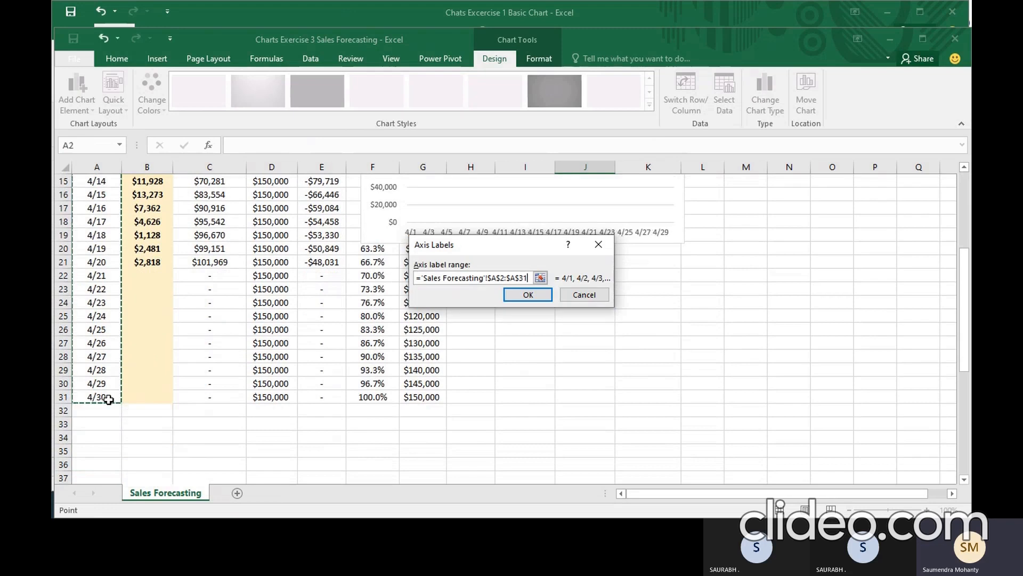
{"action": "left_click", "coordinate": [527, 295]}
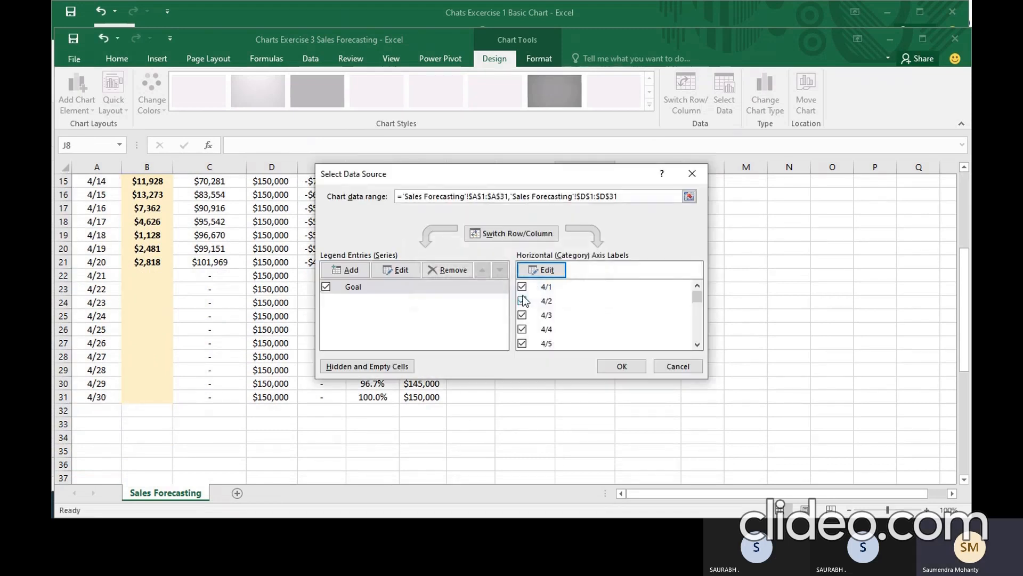
- Add a Target series to the line chart, with its name from G1 and values from G2:G31
{"action": "left_click", "coordinate": [356, 269]}
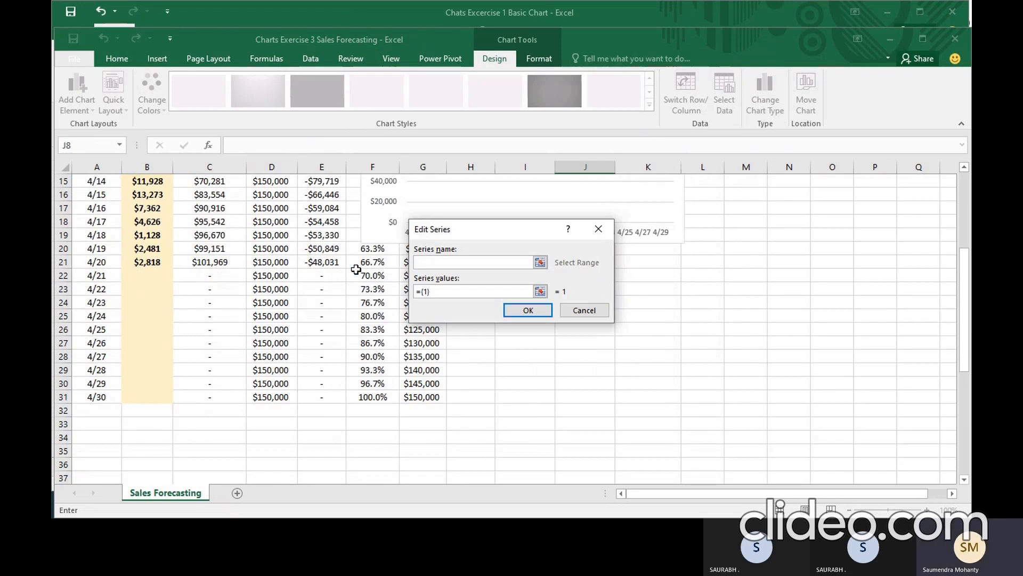
{"action": "scroll", "coordinate": [968, 295], "scroll_direction": "up", "scroll_amount": 5}
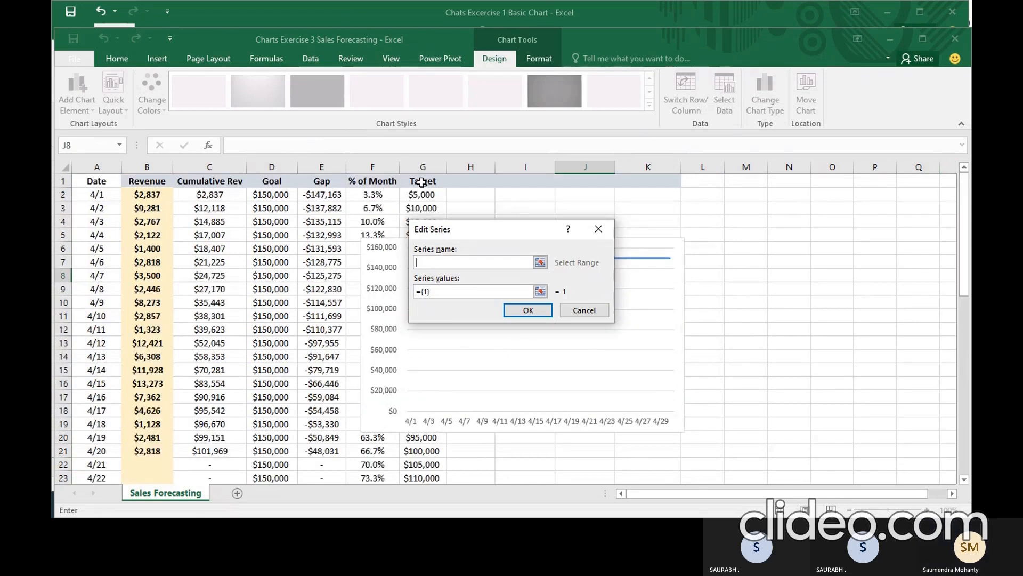
{"action": "left_click", "coordinate": [422, 182]}
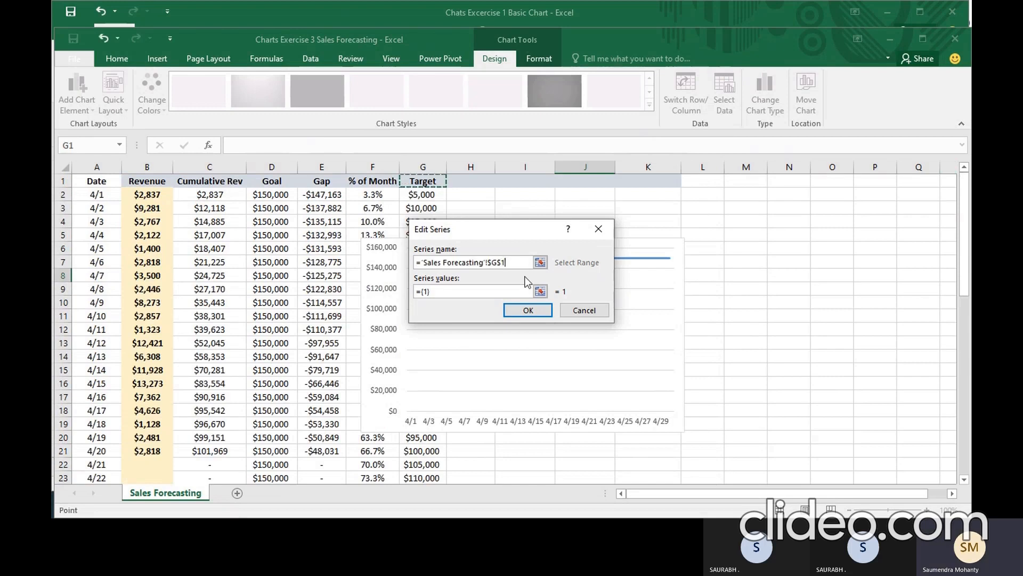
{"action": "left_click", "coordinate": [542, 291]}
{"action": "left_click_drag", "start_coordinate": [423, 195], "coordinate": [433, 438]}
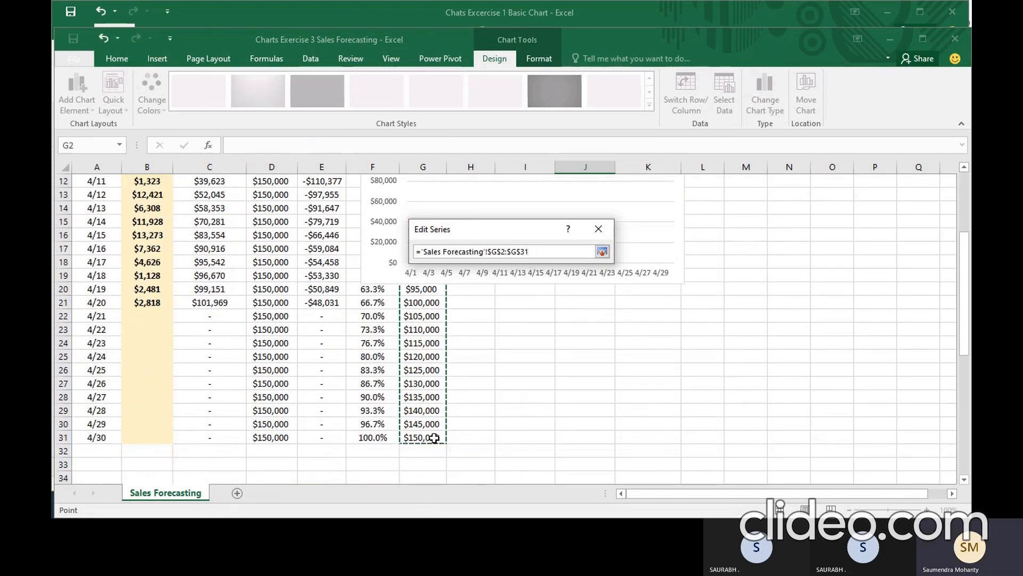
{"action": "left_click", "coordinate": [602, 252]}
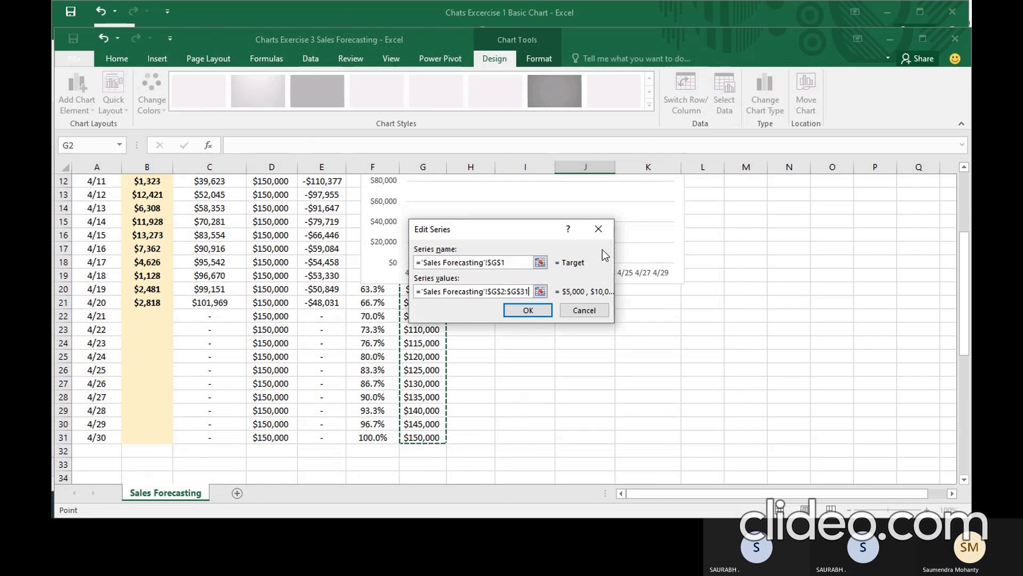
{"action": "left_click", "coordinate": [539, 309]}
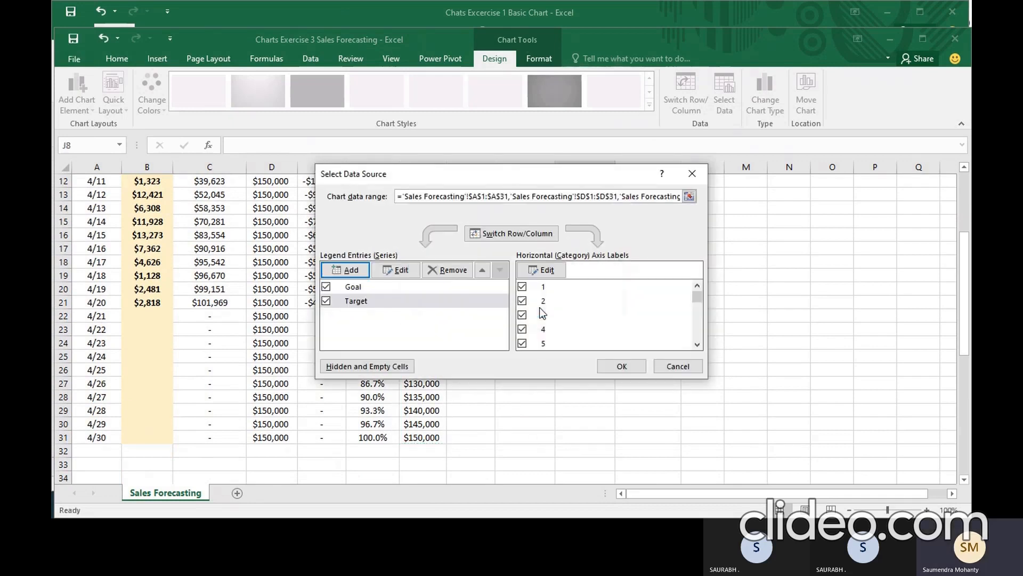
- Add a Cumulative Rev series named from C1 with values from C2:C21, and apply the chart's data source changes
{"action": "left_click", "coordinate": [346, 270]}
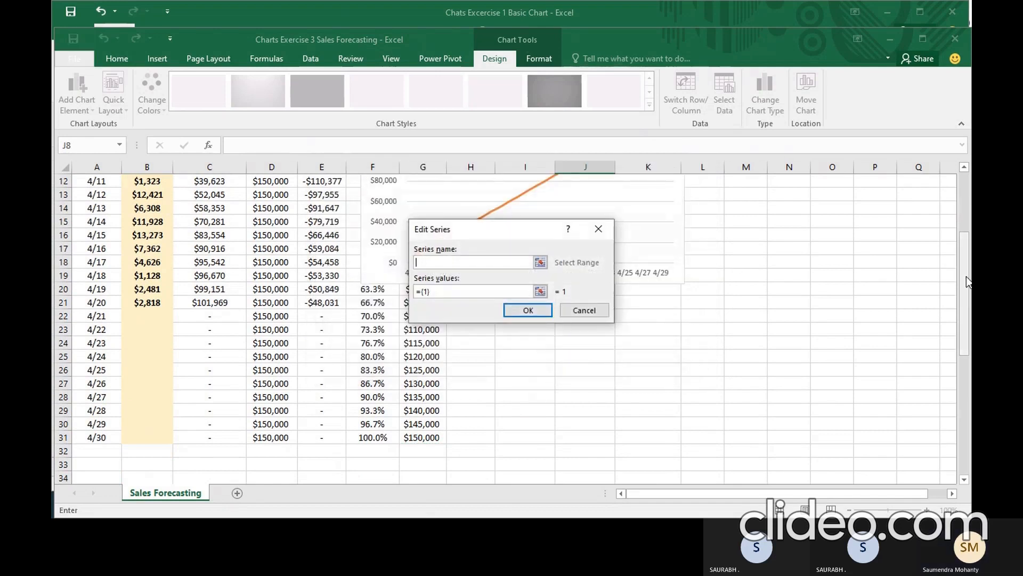
{"action": "scroll", "coordinate": [966, 264], "scroll_direction": "up", "scroll_amount": 4}
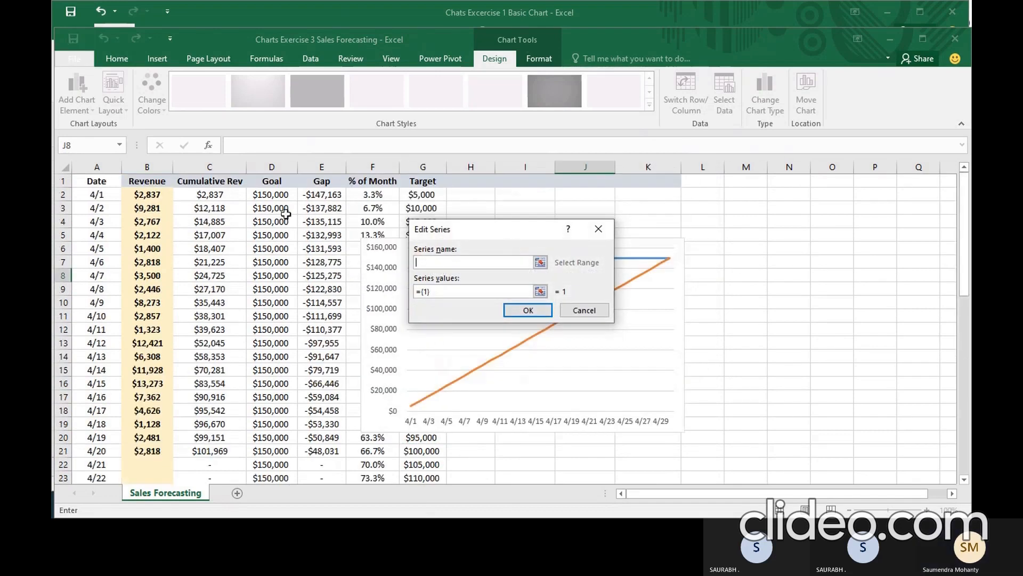
{"action": "left_click", "coordinate": [234, 182]}
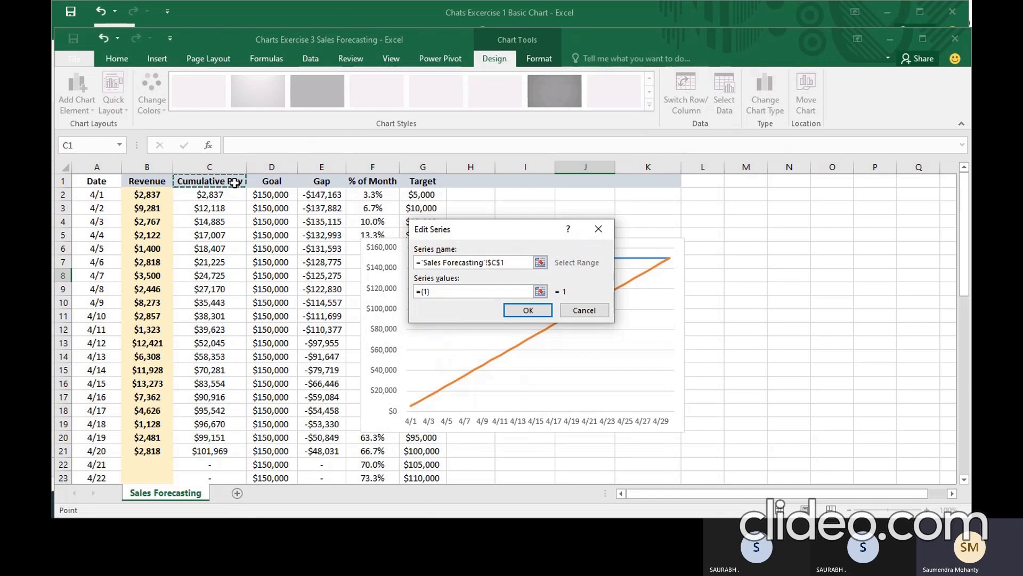
{"action": "left_click", "coordinate": [541, 291]}
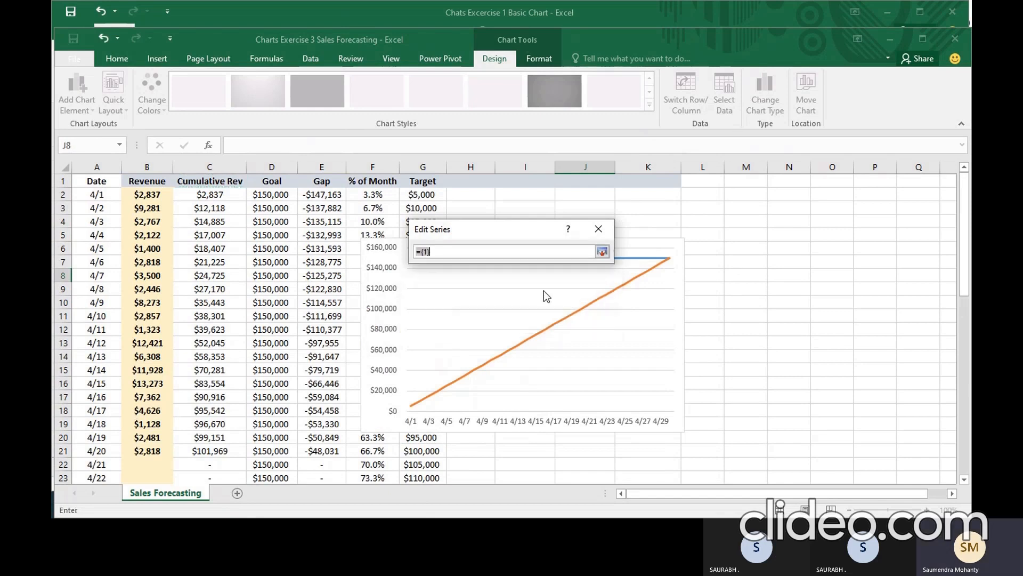
{"action": "left_click_drag", "start_coordinate": [228, 195], "coordinate": [224, 447]}
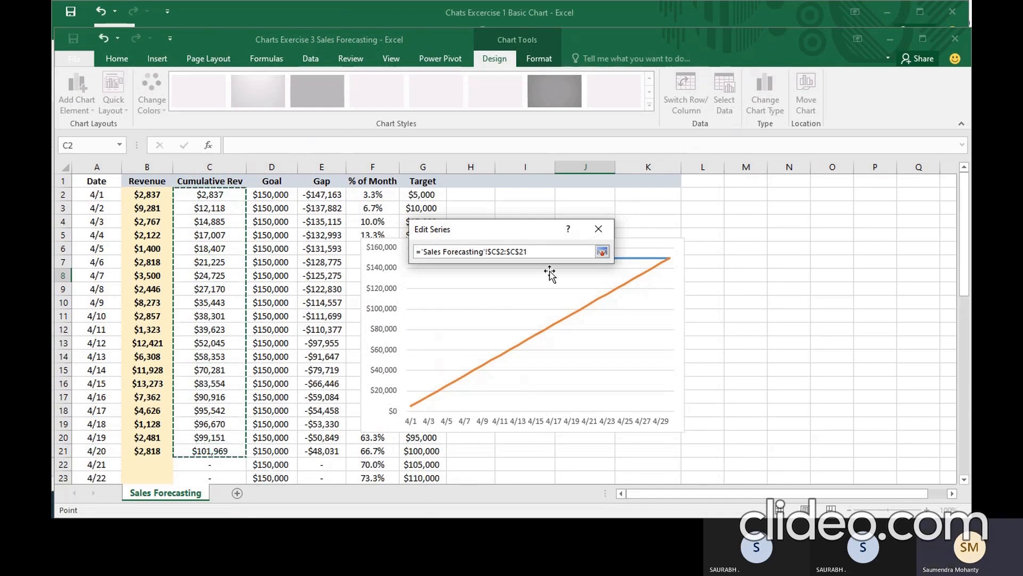
{"action": "left_click", "coordinate": [602, 251]}
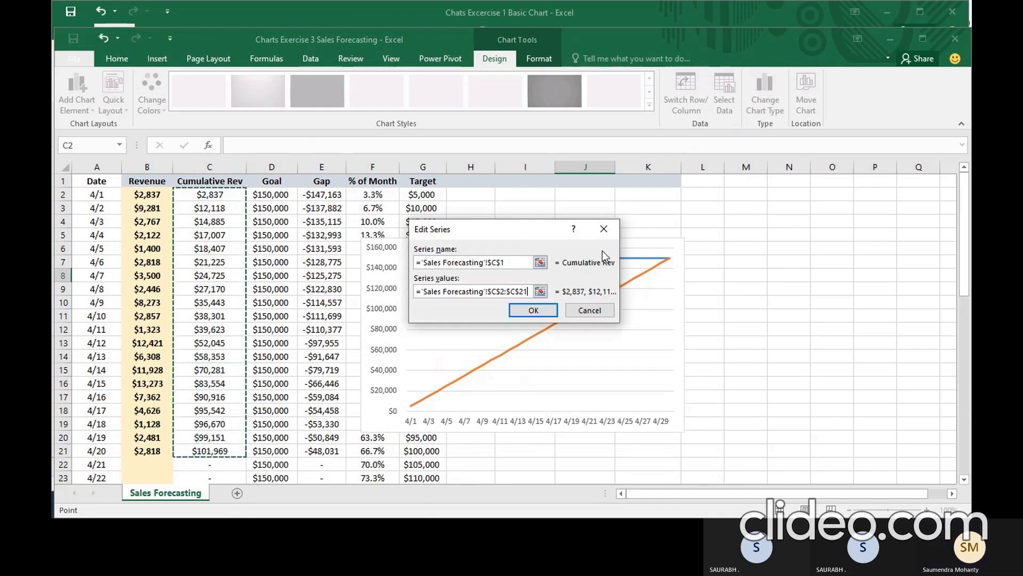
{"action": "left_click", "coordinate": [532, 310]}
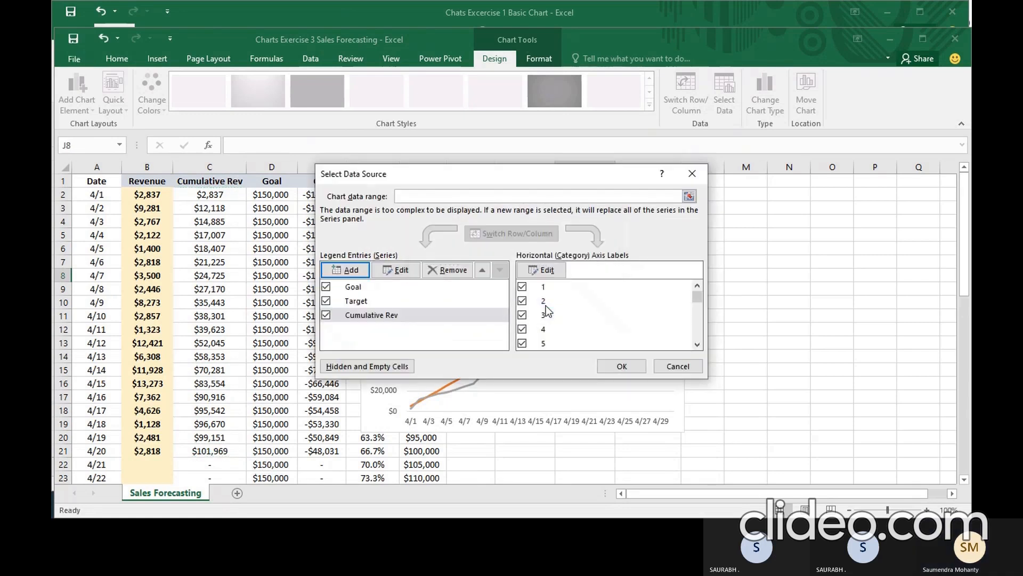
{"action": "left_click", "coordinate": [622, 367]}
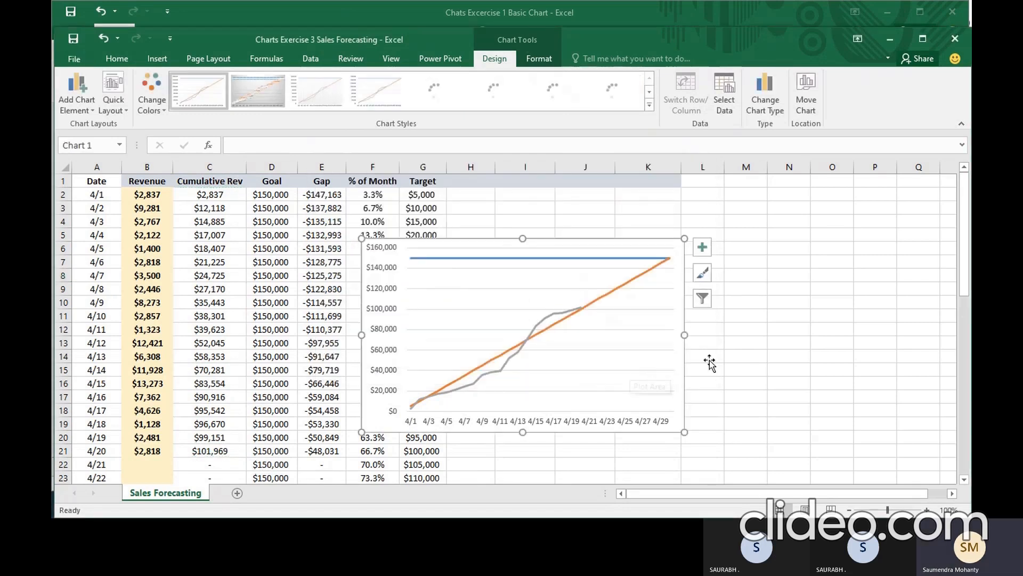
{"action": "left_click", "coordinate": [745, 356]}
{"action": "left_click", "coordinate": [532, 246]}
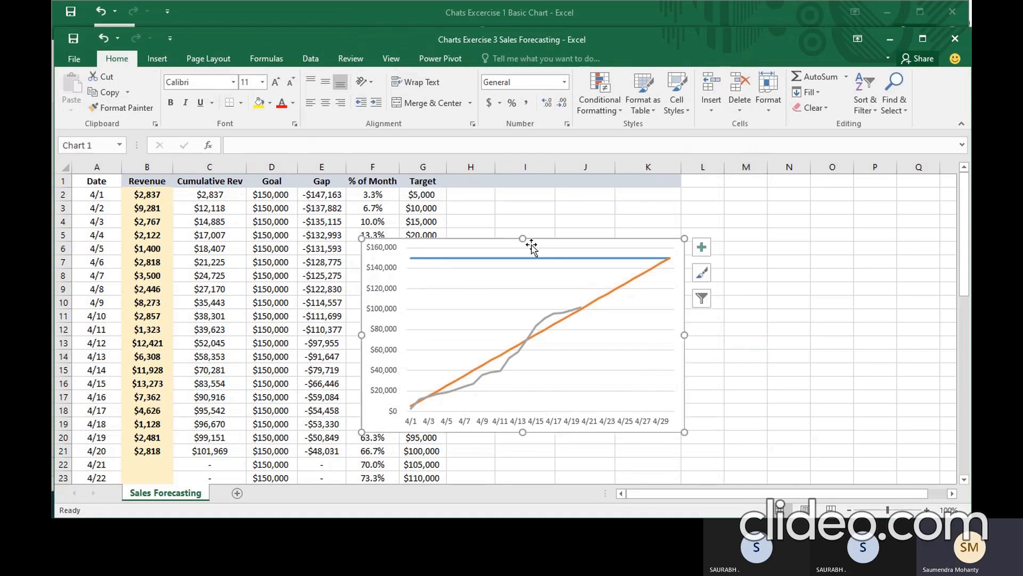
- Add a primary horizontal axis title to the line chart and set its text to Date
{"action": "left_click", "coordinate": [703, 248]}
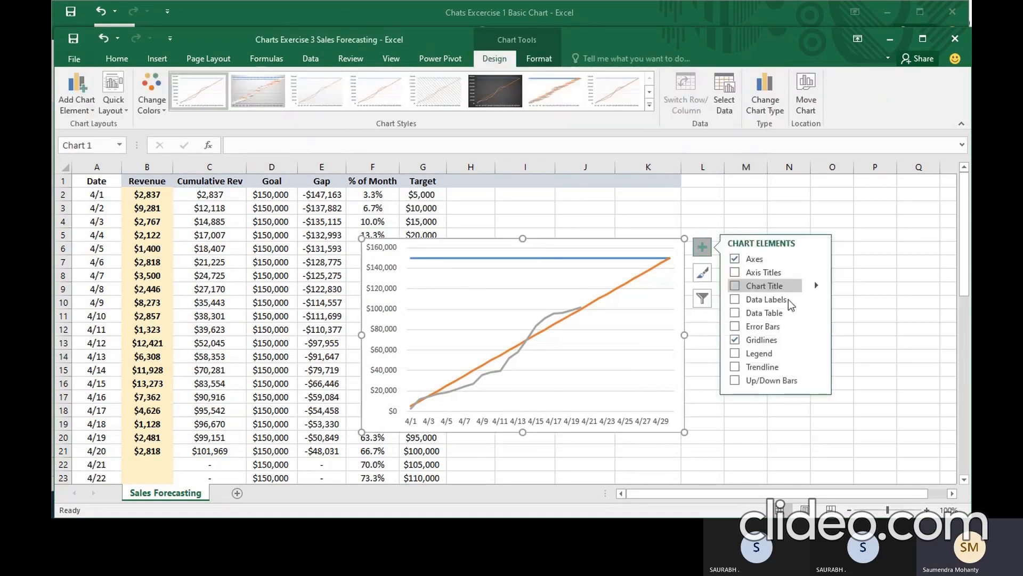
{"action": "left_click", "coordinate": [816, 271]}
{"action": "left_click", "coordinate": [872, 272]}
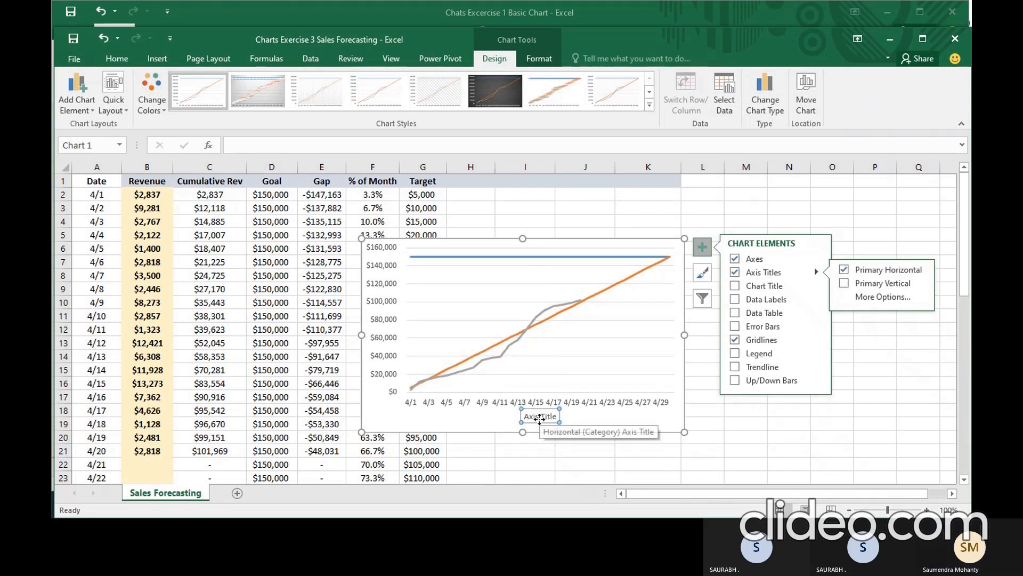
{"action": "type", "text": "Date"}
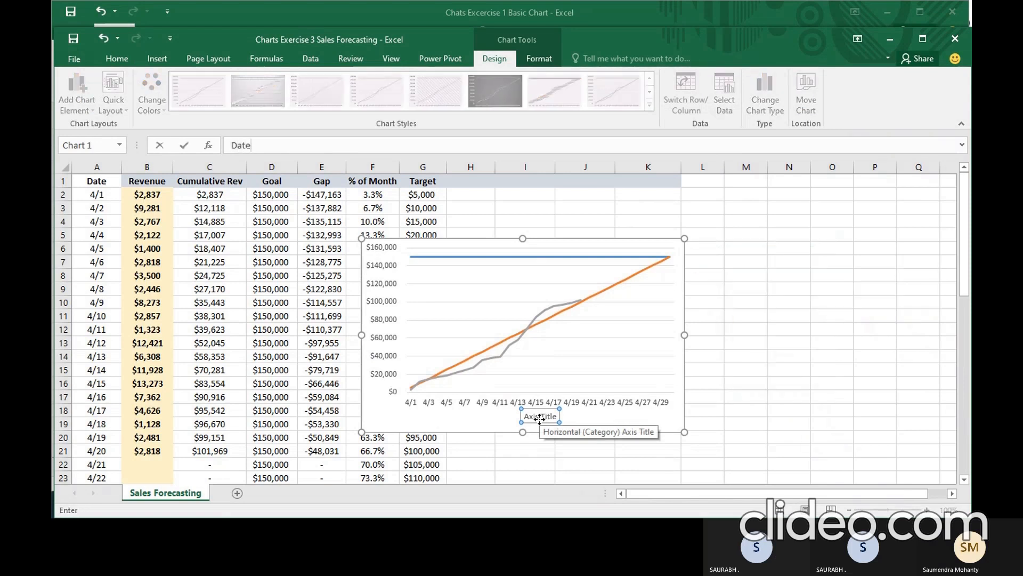
{"action": "key", "text": "Return"}
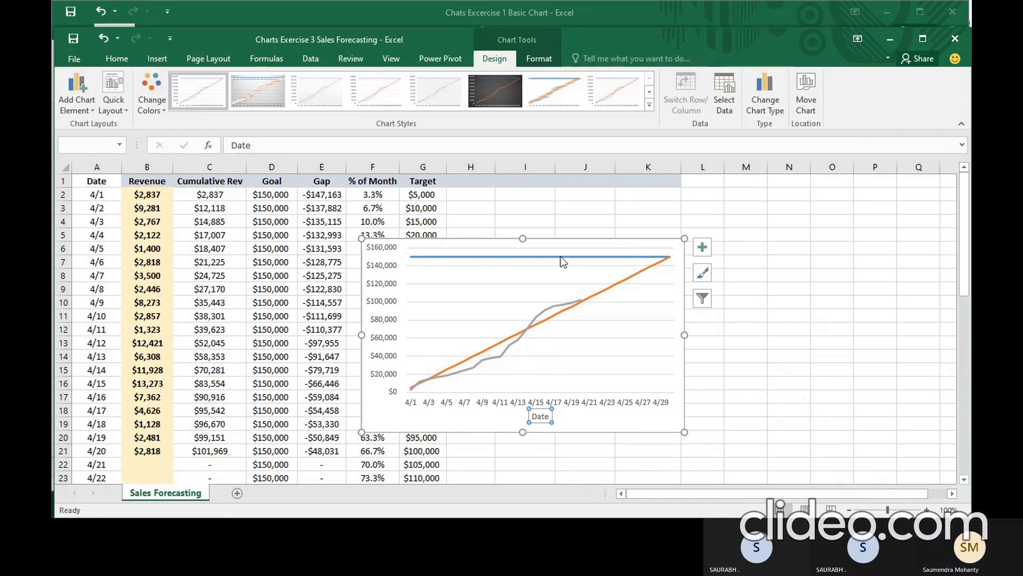
{"action": "mouse_move", "coordinate": [606, 256]}
{"action": "mouse_move", "coordinate": [586, 299]}
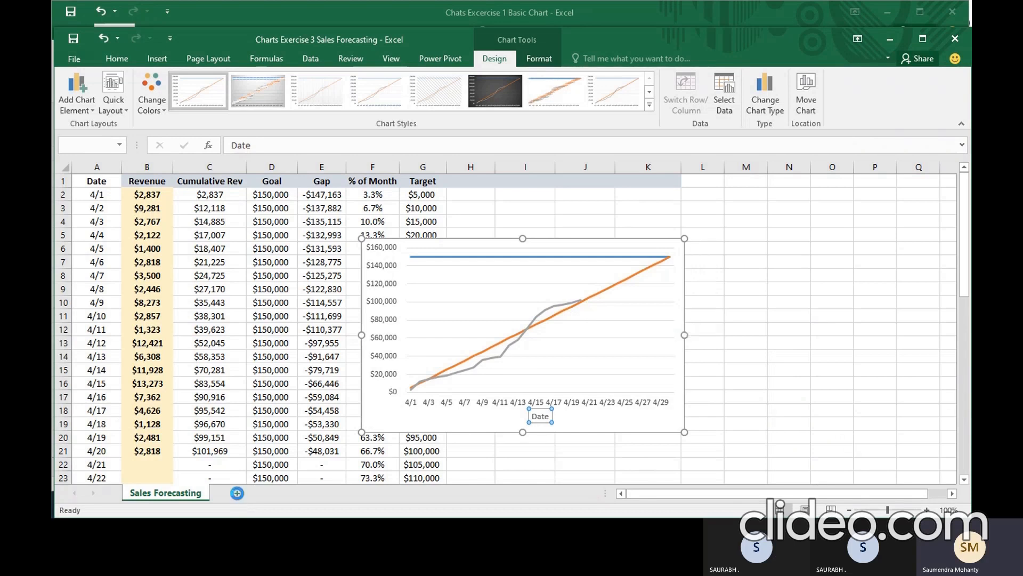
- Add a new worksheet and enter the heading Overs in C5 with 1 below it in C6
{"action": "left_click", "coordinate": [237, 493]}
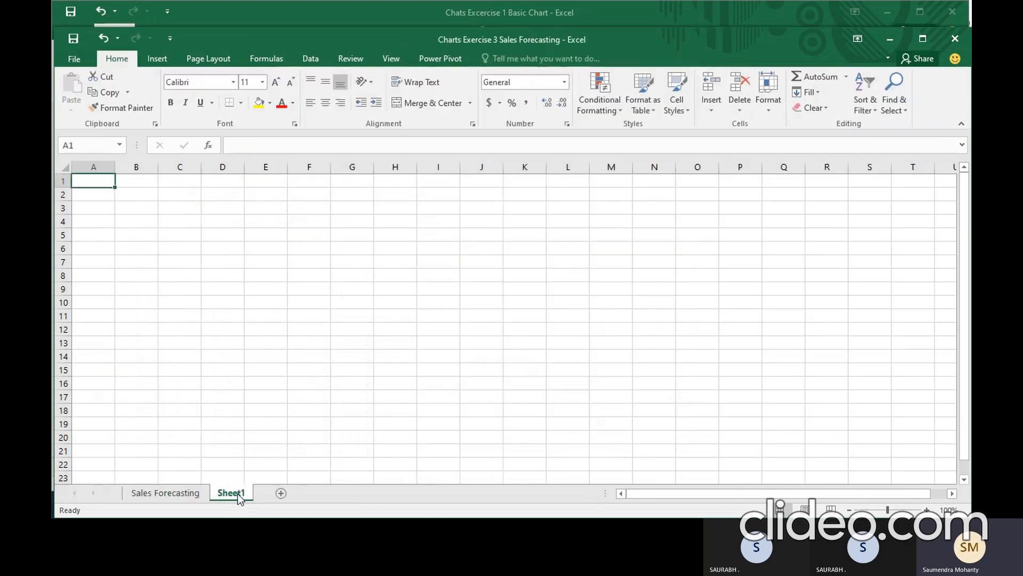
{"action": "left_click", "coordinate": [183, 235]}
{"action": "type", "text": "Over"}
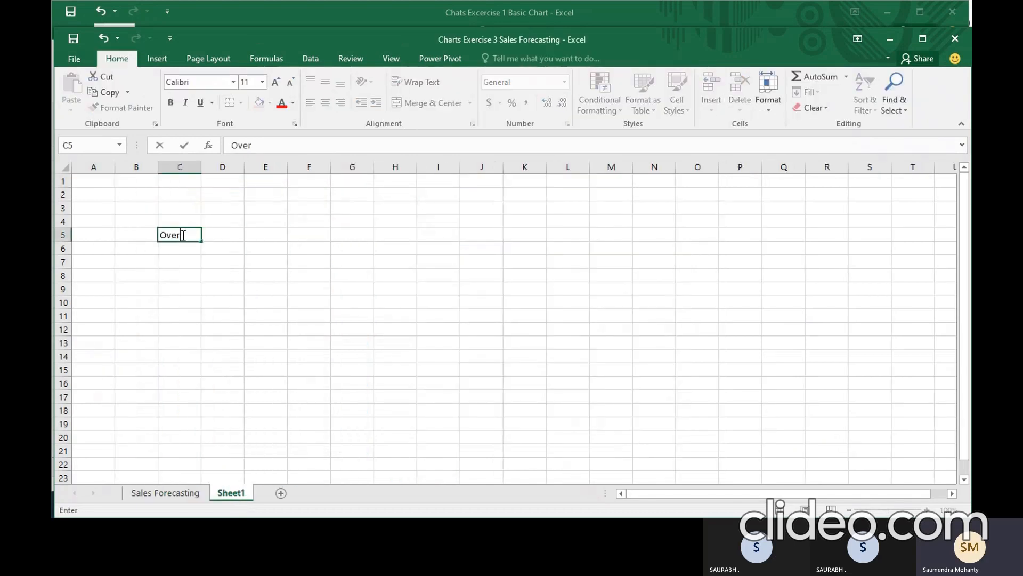
{"action": "type", "text": "s"}
{"action": "left_click", "coordinate": [185, 249]}
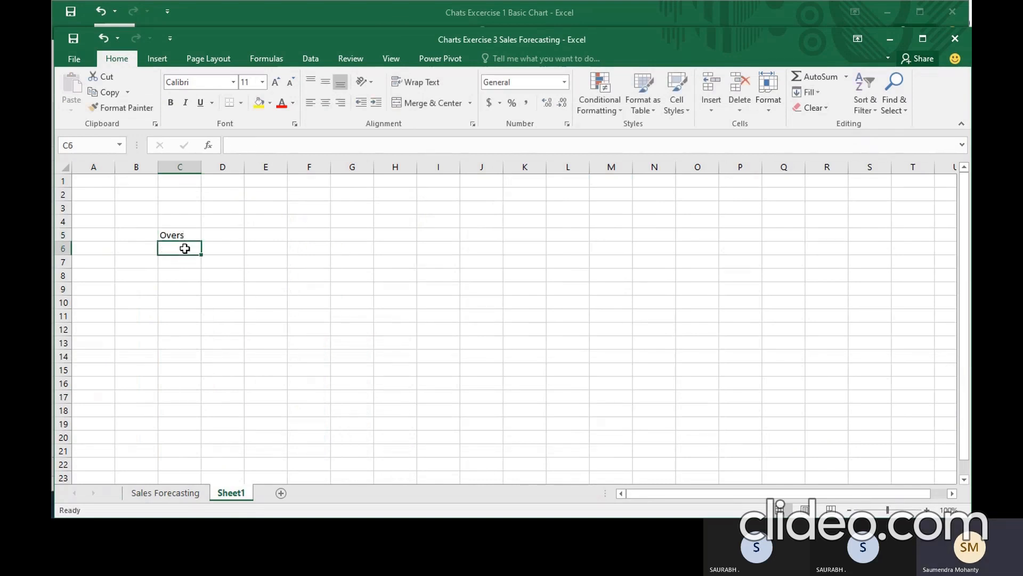
{"action": "type", "text": "1"}
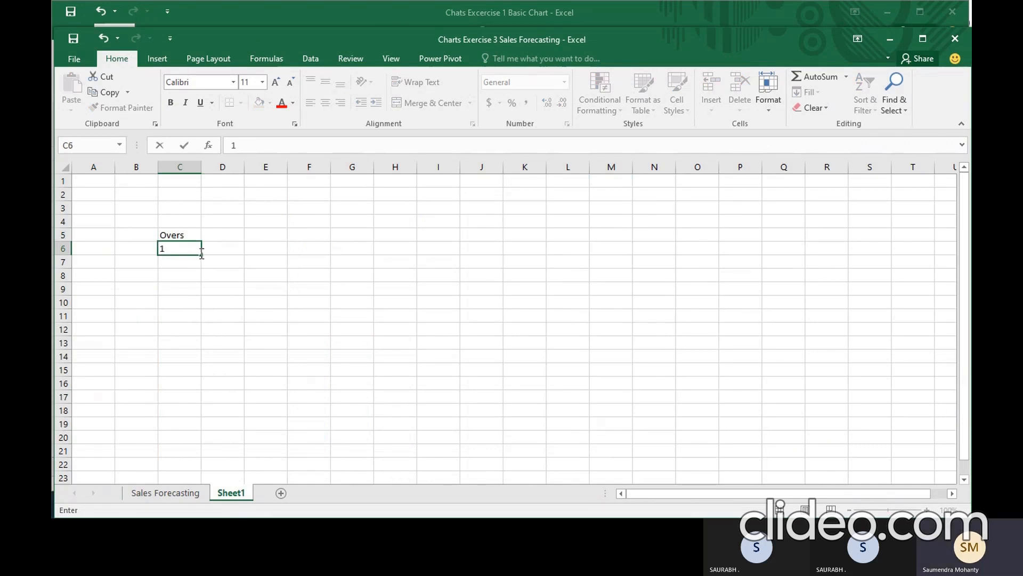
{"action": "left_click", "coordinate": [221, 277]}
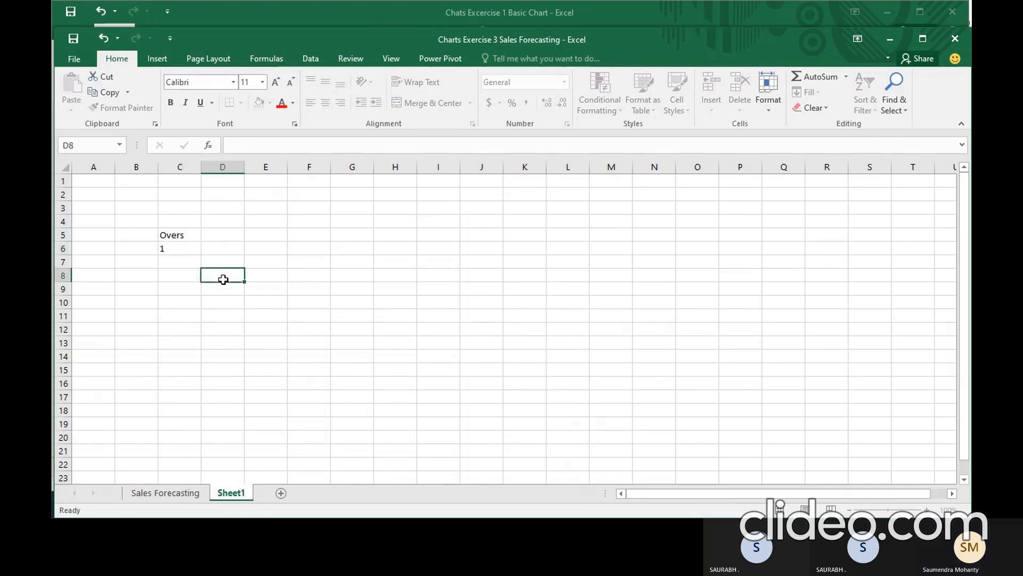
- Enter 2 in C7 and fill the over numbers down column C as a series to 41 in C46
{"action": "left_click", "coordinate": [190, 248]}
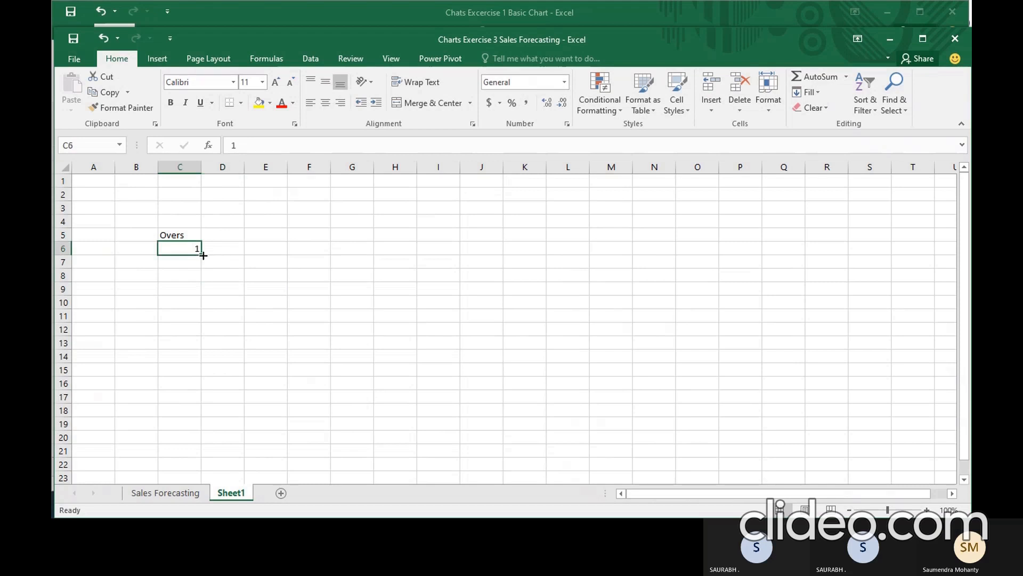
{"action": "left_click_drag", "start_coordinate": [203, 255], "coordinate": [192, 380]}
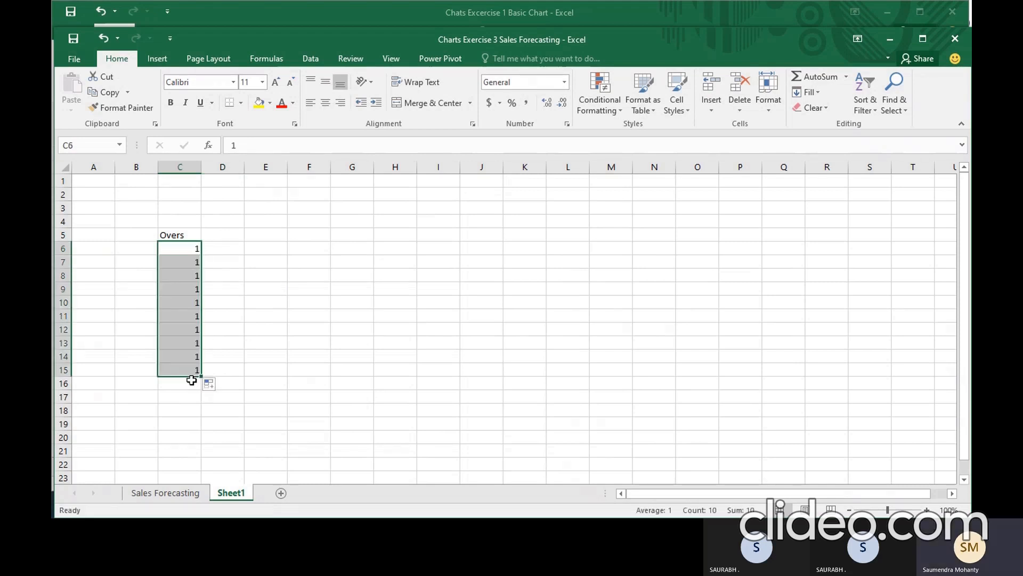
{"action": "left_click", "coordinate": [187, 263]}
{"action": "type", "text": "2"}
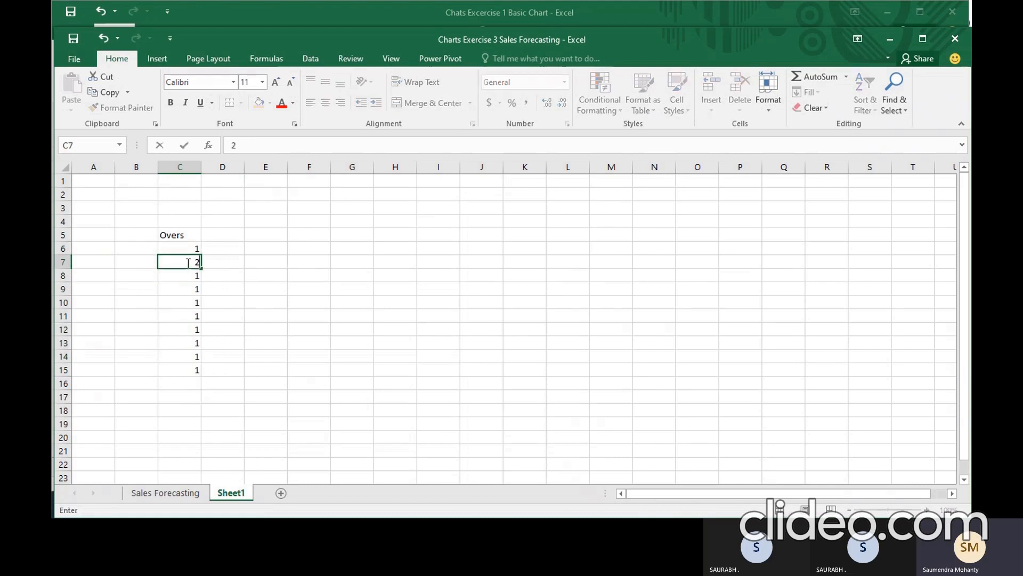
{"action": "left_click", "coordinate": [261, 280]}
{"action": "left_click_drag", "start_coordinate": [198, 248], "coordinate": [198, 467]}
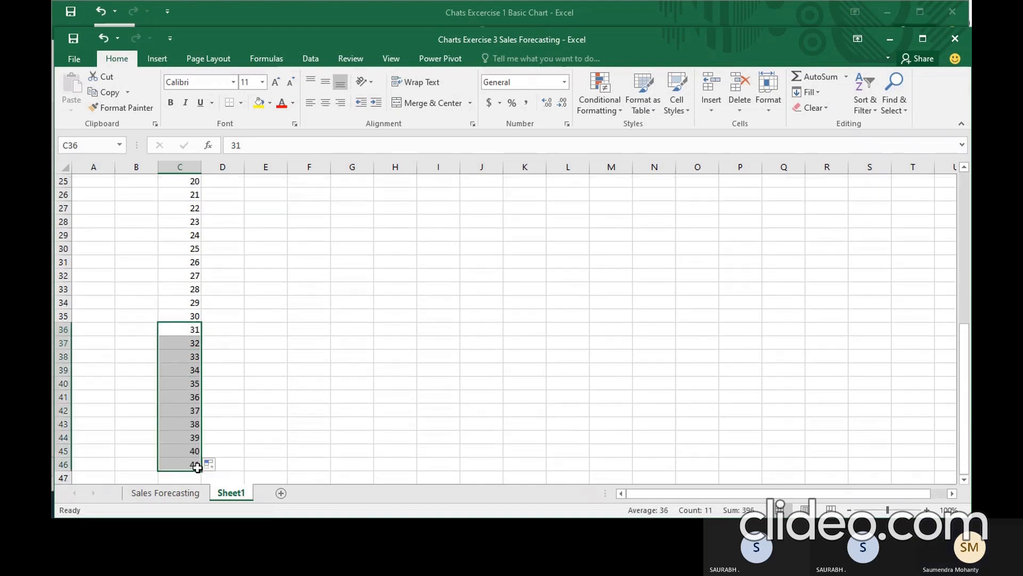
- Extend the over number series in column C down to 50 in C55
{"action": "left_click_drag", "start_coordinate": [193, 451], "coordinate": [196, 425]}
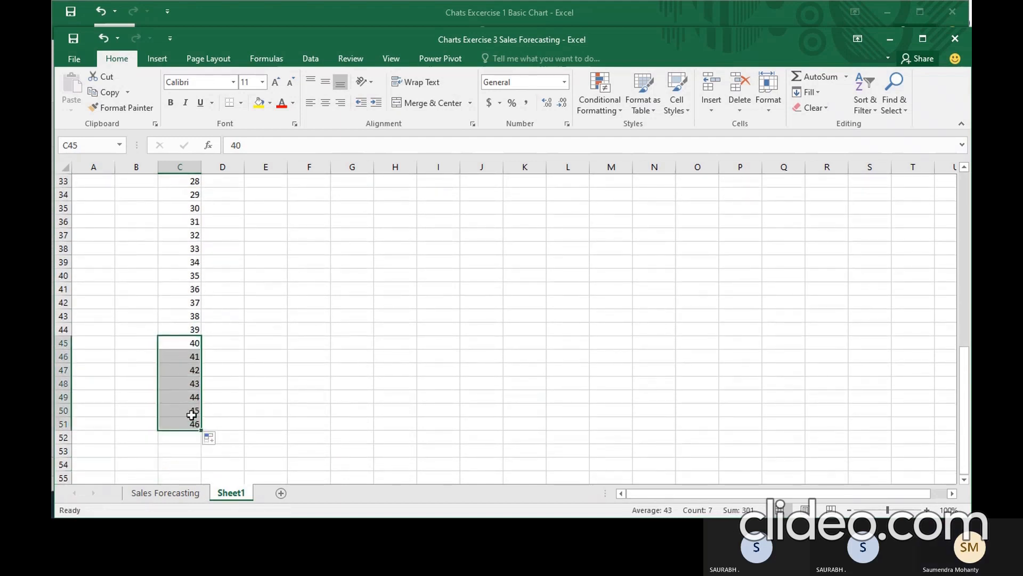
{"action": "left_click", "coordinate": [193, 413]}
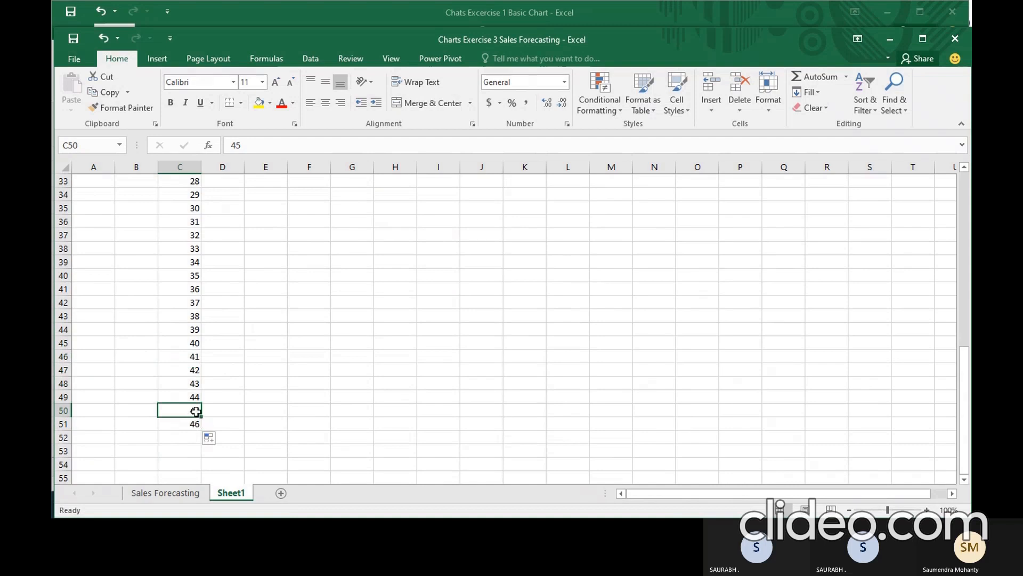
{"action": "left_click_drag", "start_coordinate": [196, 410], "coordinate": [198, 464]}
{"action": "left_click", "coordinate": [186, 422]}
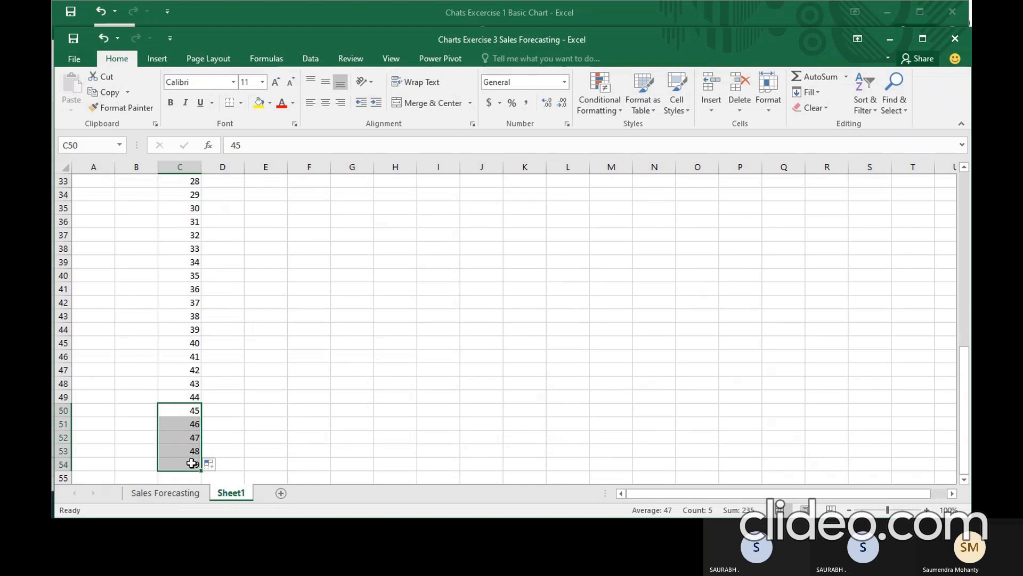
{"action": "left_click", "coordinate": [194, 460]}
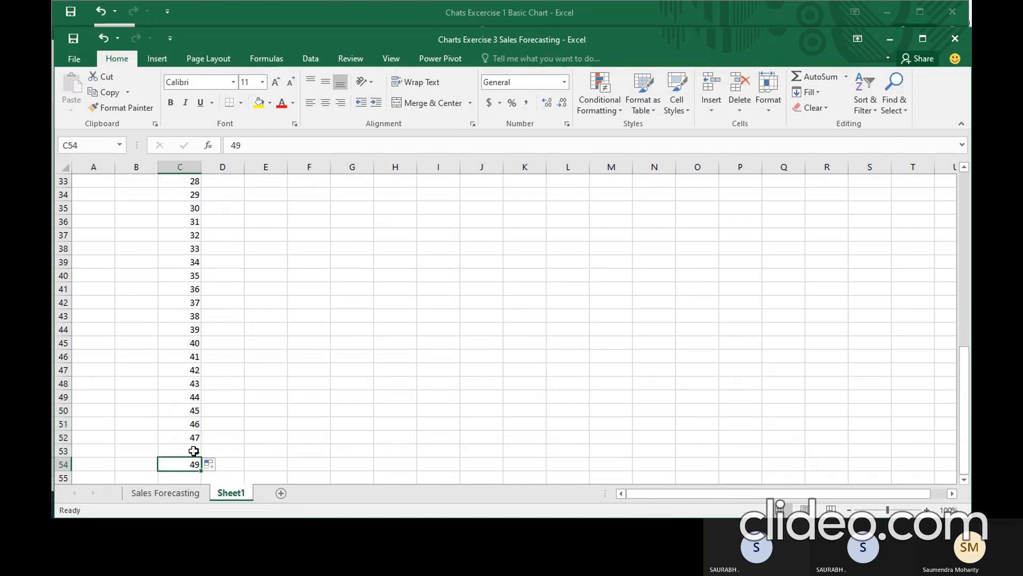
{"action": "left_click_drag", "start_coordinate": [194, 450], "coordinate": [201, 479]}
- Enter the heading India in D5 and the formula =RANDBETWEEN(1,10) in D6
{"action": "left_click_drag", "start_coordinate": [965, 368], "coordinate": [946, 187]}
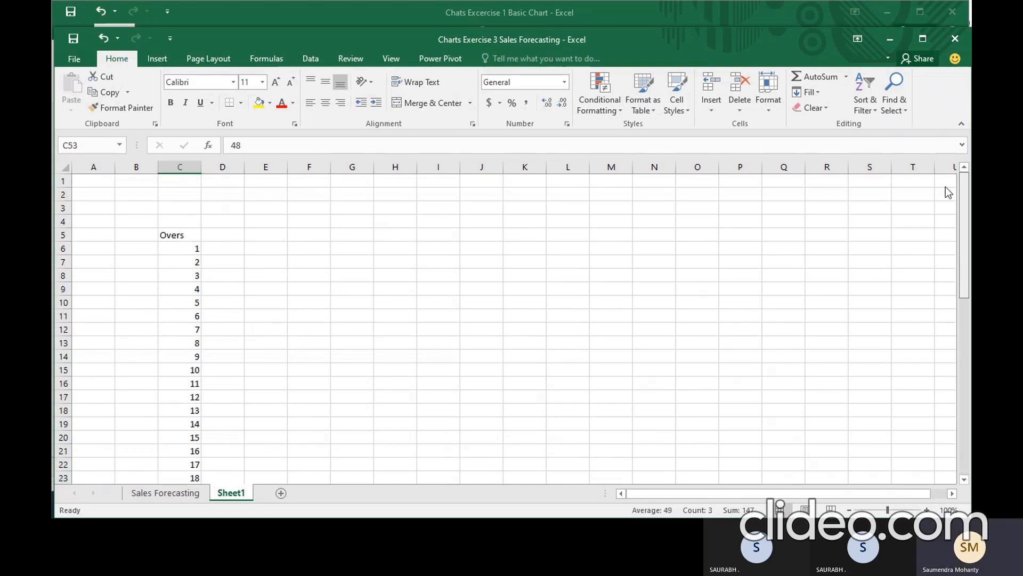
{"action": "left_click", "coordinate": [216, 233]}
{"action": "type", "text": "India"}
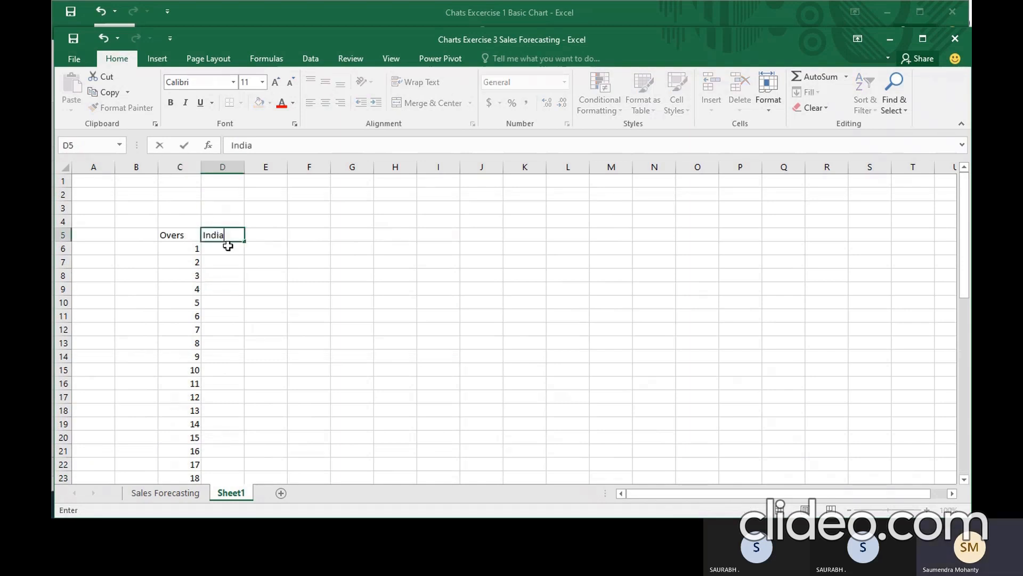
{"action": "key", "text": "Return"}
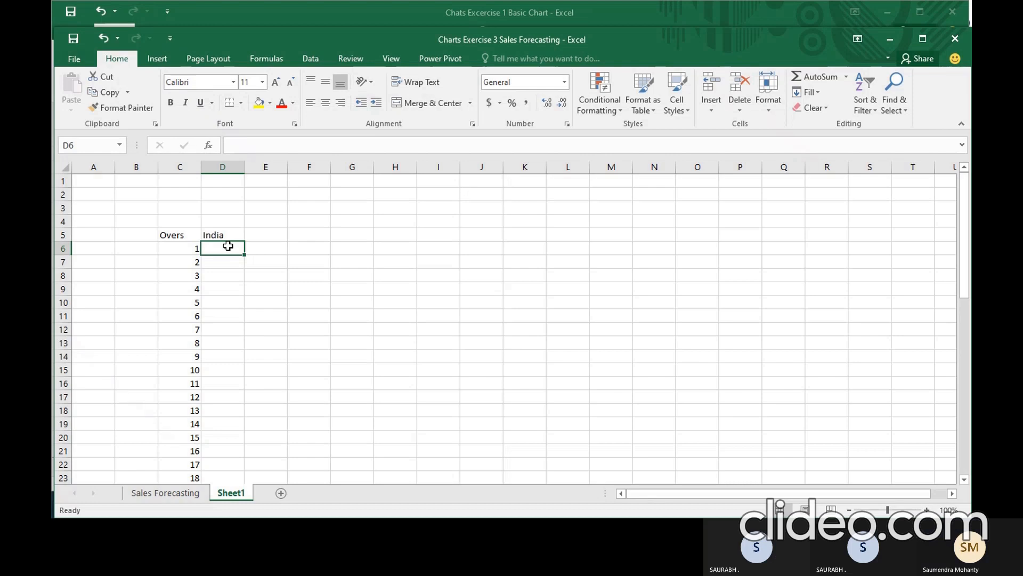
{"action": "type", "text": "=rand"}
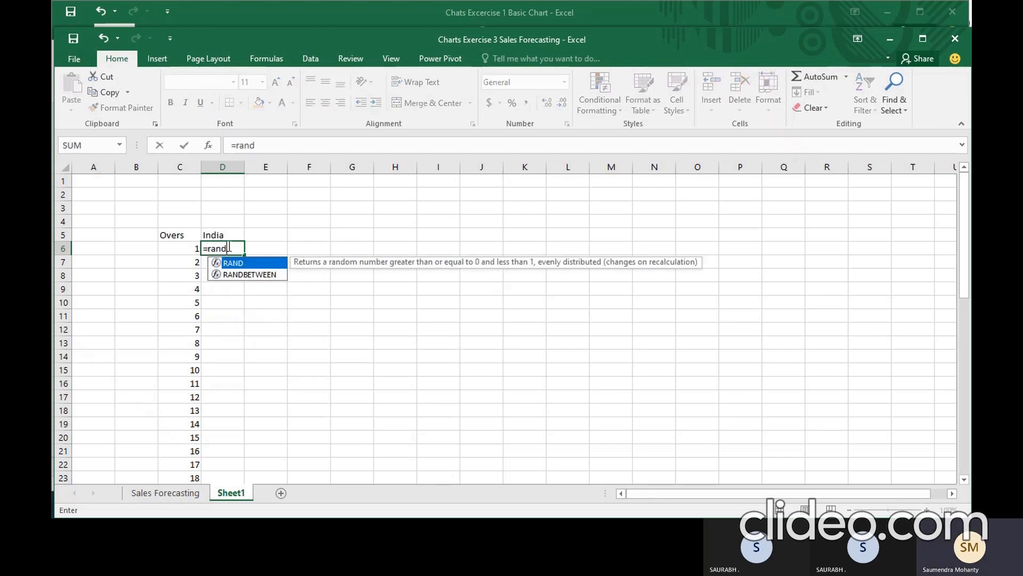
{"action": "type", "text": "between"}
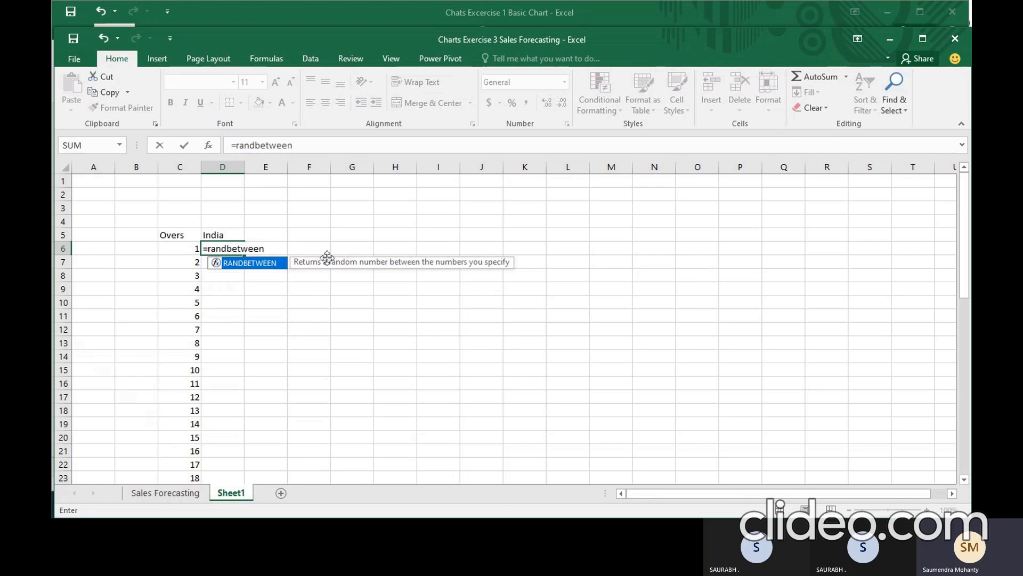
{"action": "type", "text": "("}
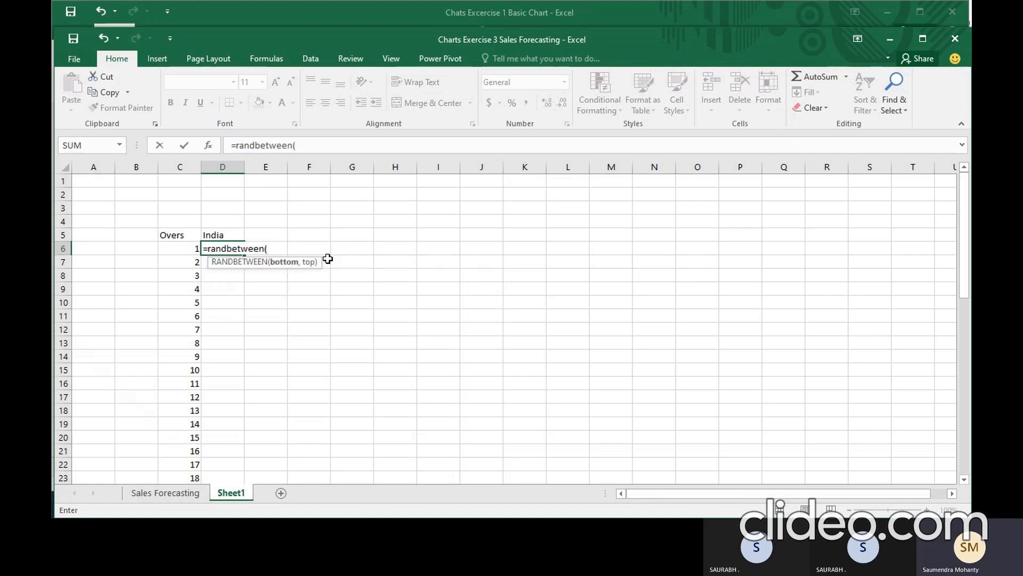
{"action": "type", "text": "1,10)"}
{"action": "key", "text": "Return"}
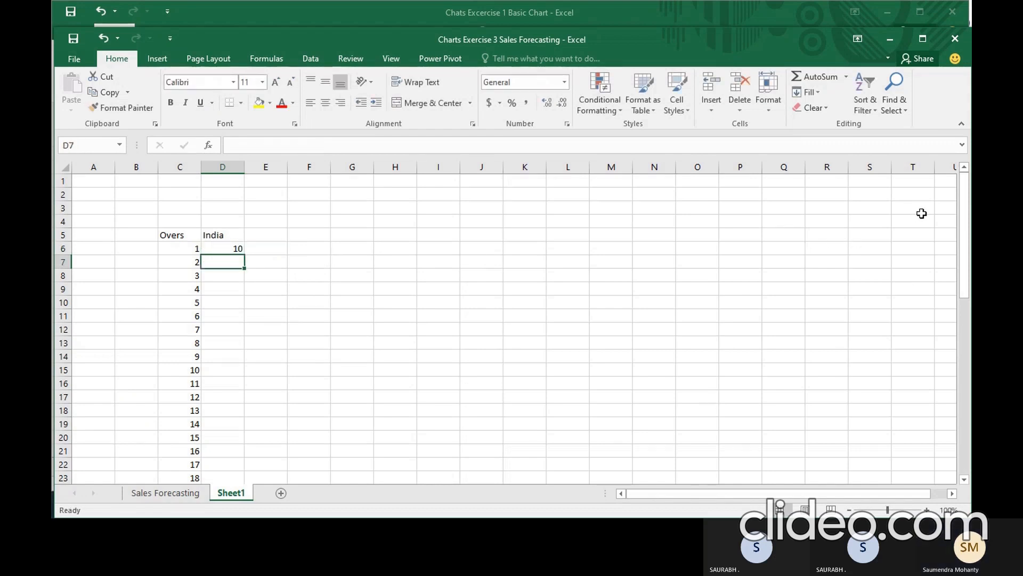
- Fill the random-number formula in D6 down the India column to D55
{"action": "left_click_drag", "start_coordinate": [964, 213], "coordinate": [962, 240]}
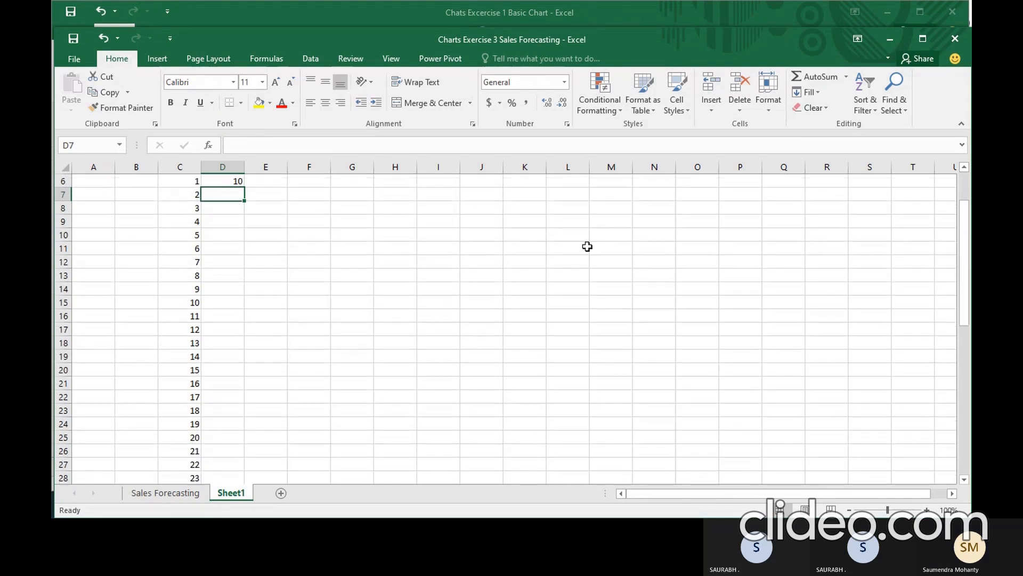
{"action": "left_click", "coordinate": [213, 179]}
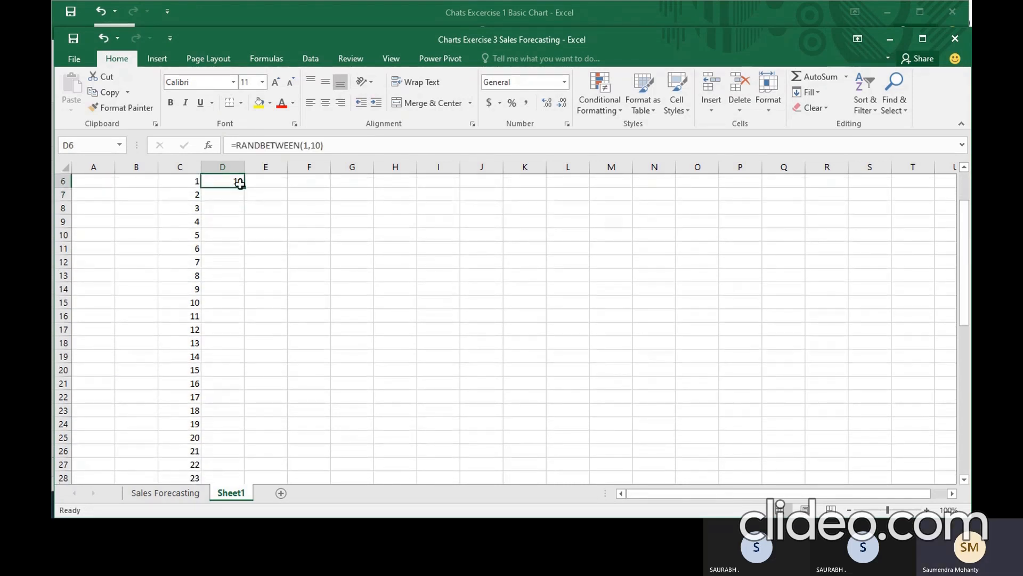
{"action": "mouse_move", "coordinate": [239, 183]}
{"action": "left_mouse_down"}
{"action": "mouse_move", "coordinate": [241, 516]}
{"action": "mouse_move", "coordinate": [247, 438]}
{"action": "left_mouse_up"}
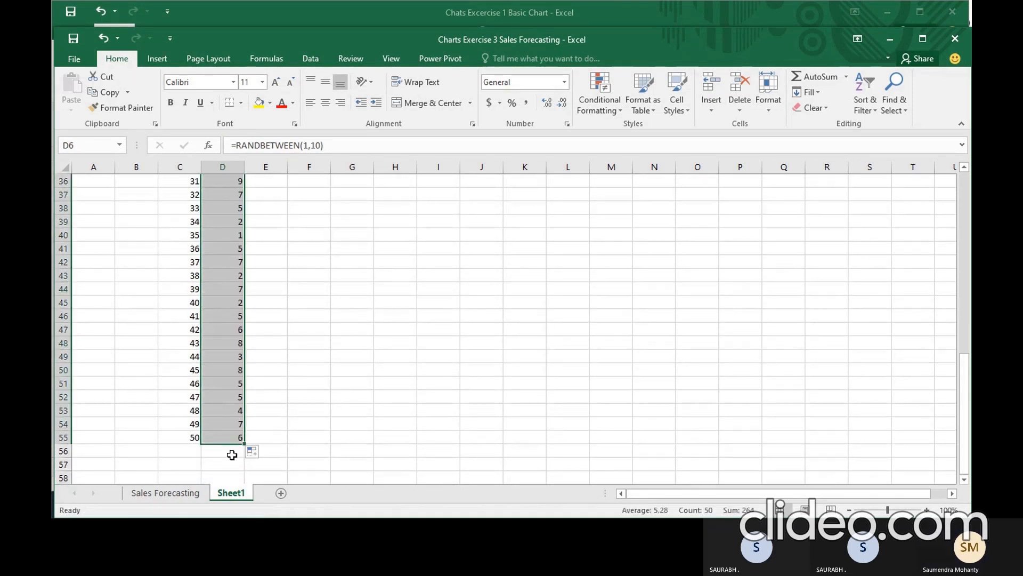
- Total the India runs in D56 with the formula =SUM(D6:D55)
{"action": "left_click", "coordinate": [231, 454]}
{"action": "type", "text": "="}
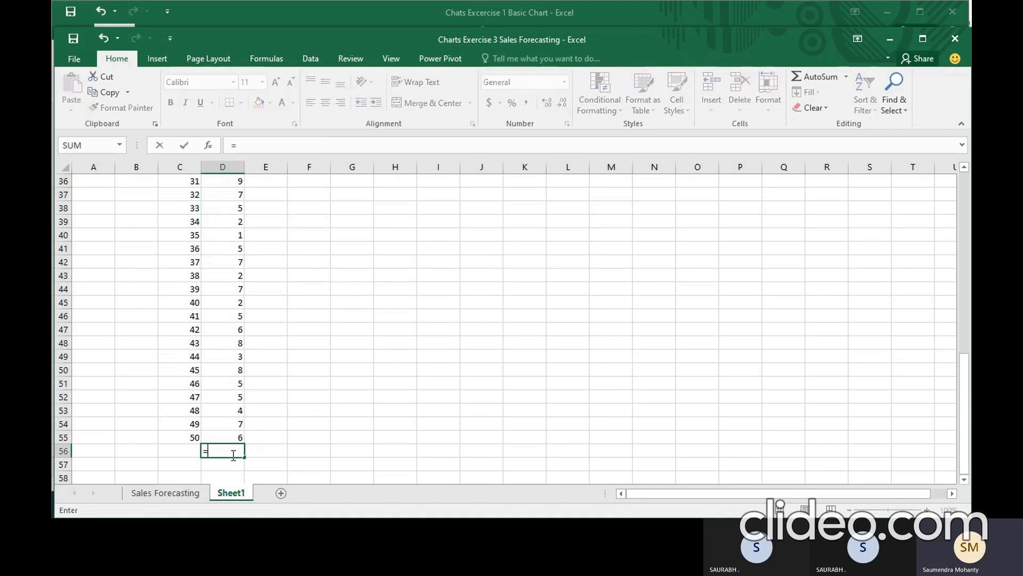
{"action": "type", "text": "sum("}
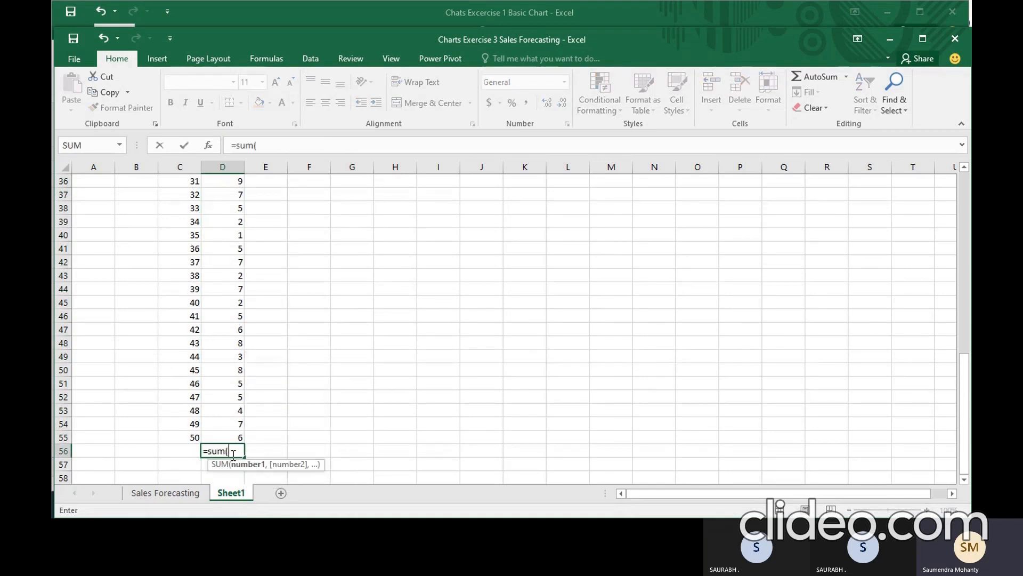
{"action": "left_click_drag", "start_coordinate": [234, 438], "coordinate": [238, 167]}
{"action": "left_click_drag", "start_coordinate": [238, 167], "coordinate": [235, 206]}
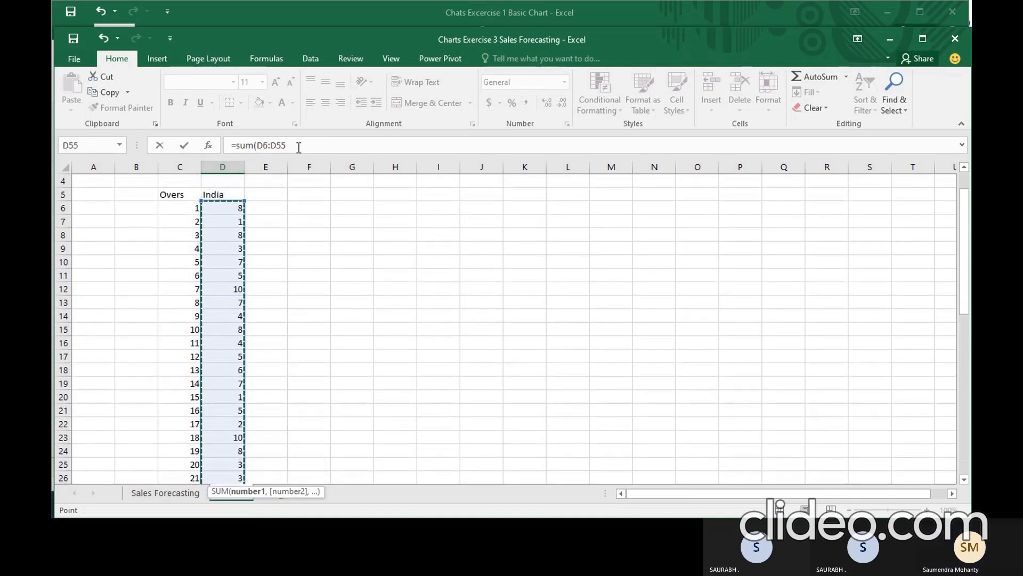
{"action": "left_click", "coordinate": [299, 147]}
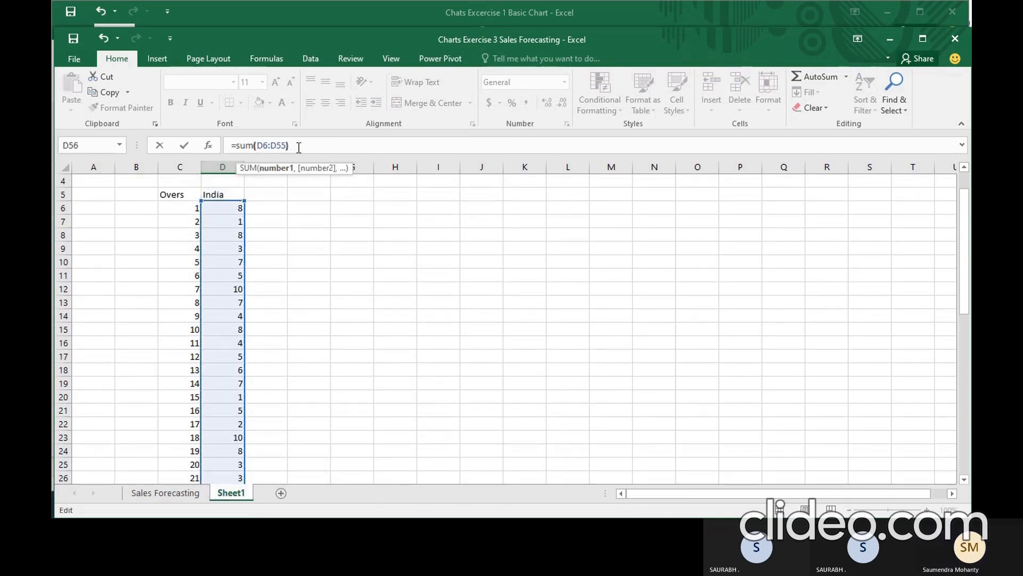
{"action": "key", "text": "Return"}
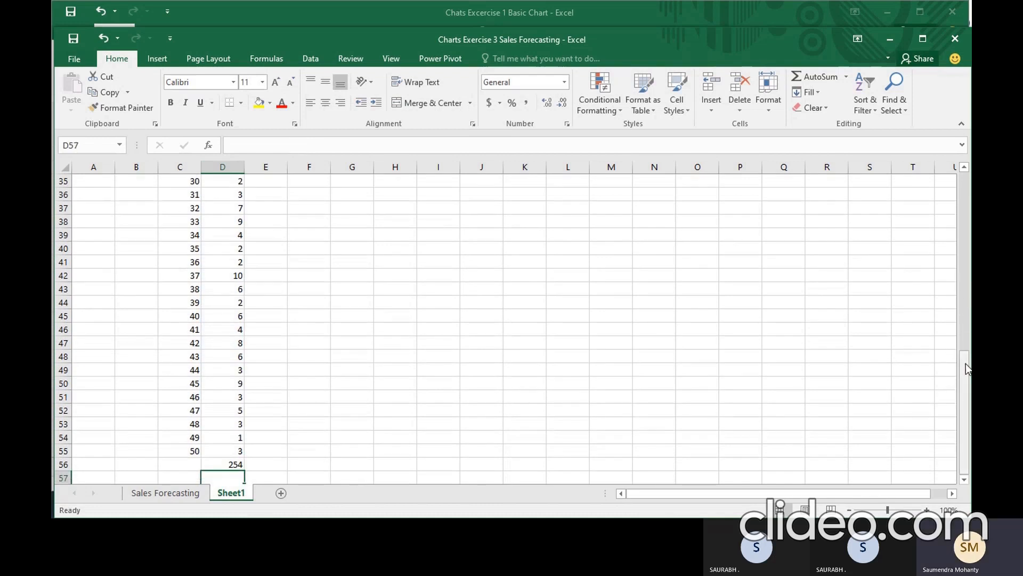
- Enter the heading Cum Ind in E5 and the formula =D6 in E6
{"action": "left_click_drag", "start_coordinate": [965, 364], "coordinate": [965, 183]}
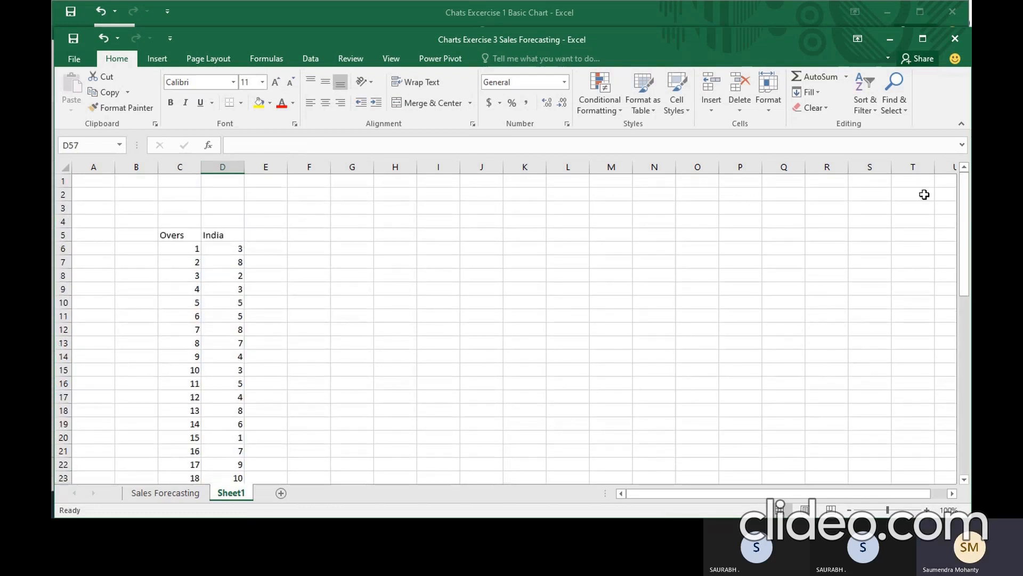
{"action": "left_click_drag", "start_coordinate": [965, 229], "coordinate": [966, 208]}
{"action": "left_click", "coordinate": [259, 236]}
{"action": "type", "text": "Cum"}
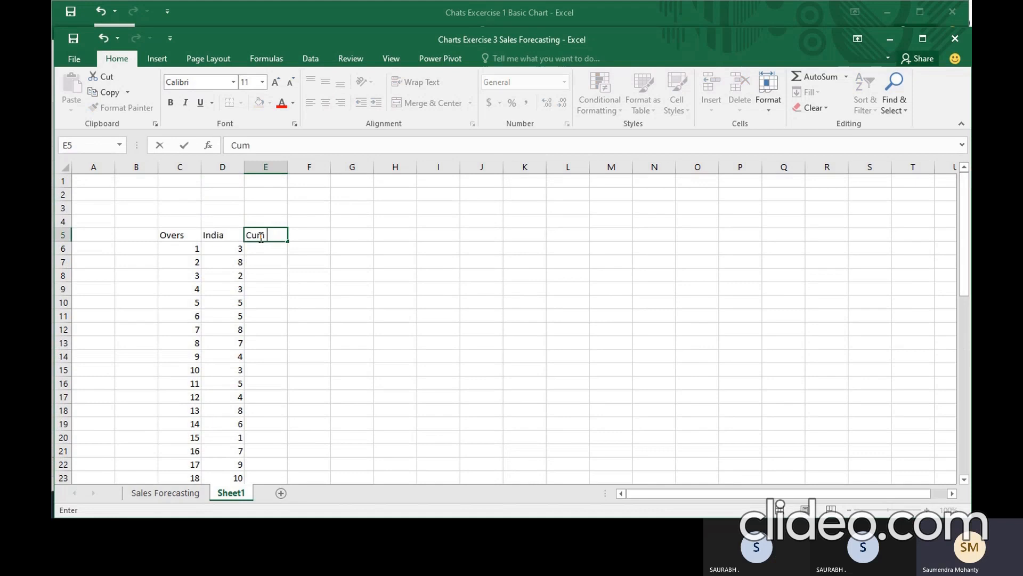
{"action": "type", "text": " Ind"}
{"action": "key", "text": "Return"}
{"action": "type", "text": "="}
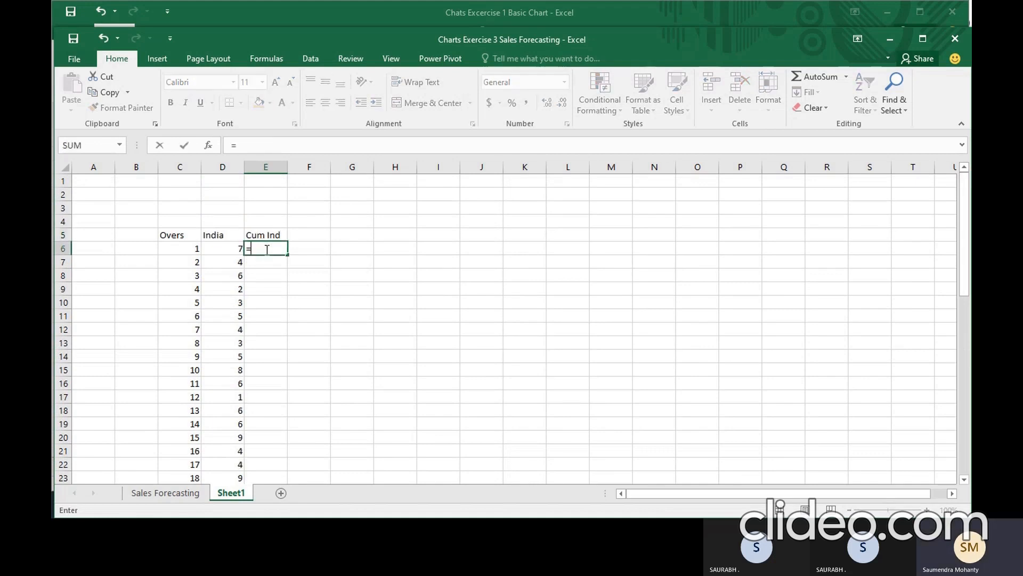
{"action": "left_click", "coordinate": [224, 248]}
{"action": "key", "text": "Return"}
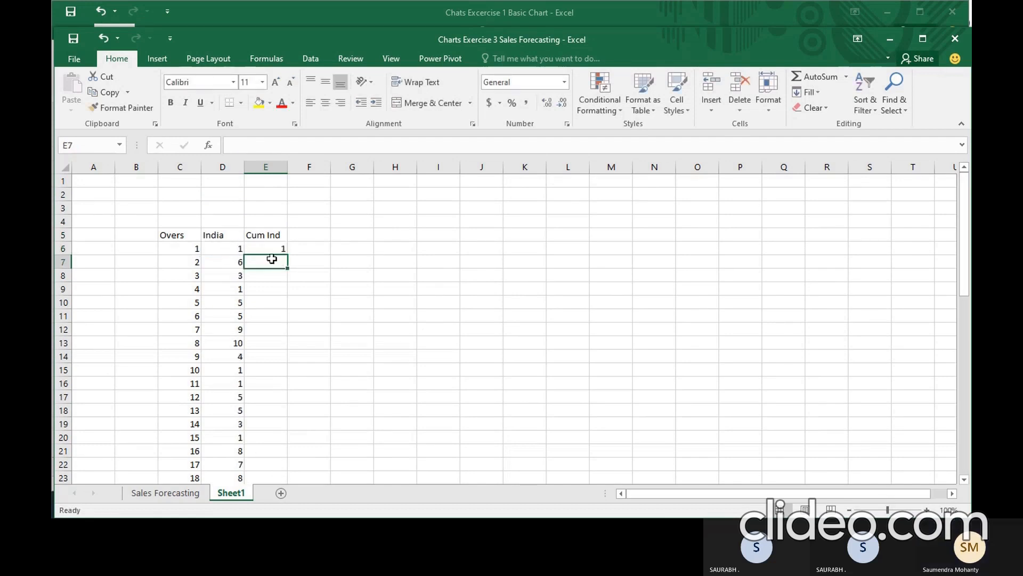
- Enter the running-total formula =E6+D7 in E7
{"action": "type", "text": "="}
{"action": "left_click", "coordinate": [276, 251]}
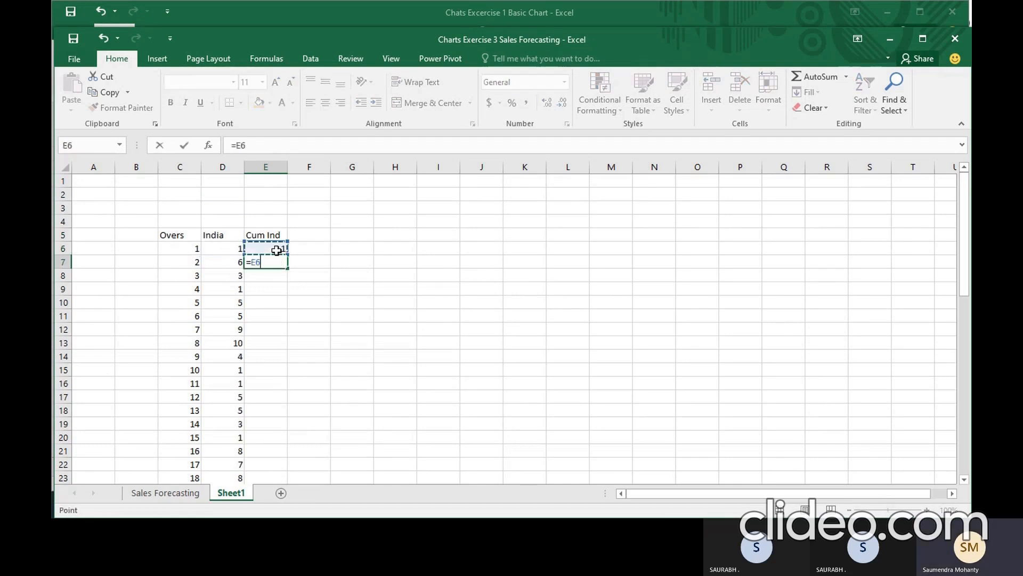
{"action": "type", "text": "+"}
{"action": "left_click", "coordinate": [229, 260]}
{"action": "key", "text": "Return"}
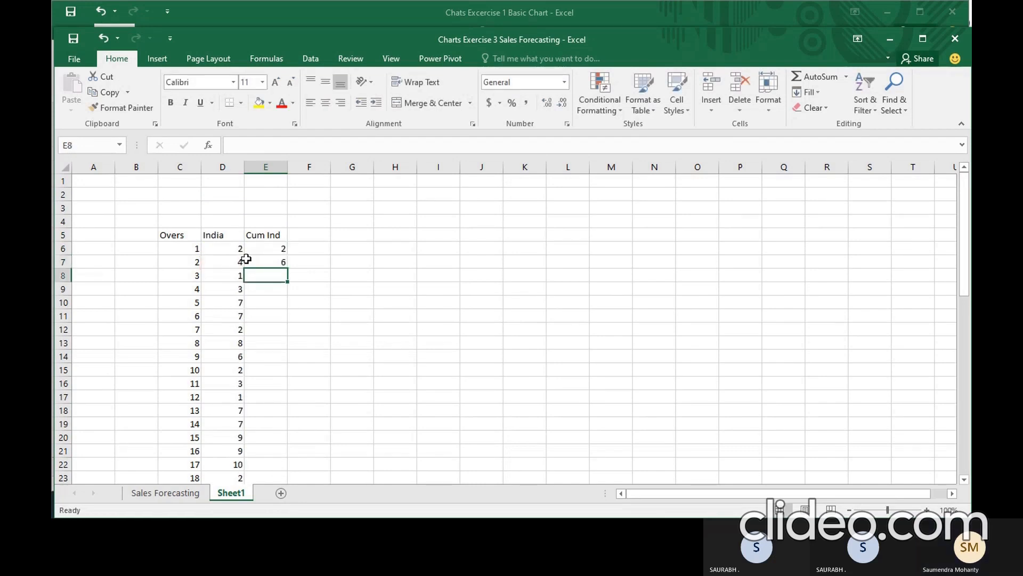
- Fill the running-total formula in E7 down the Cum Ind column to E55
{"action": "left_click", "coordinate": [278, 261]}
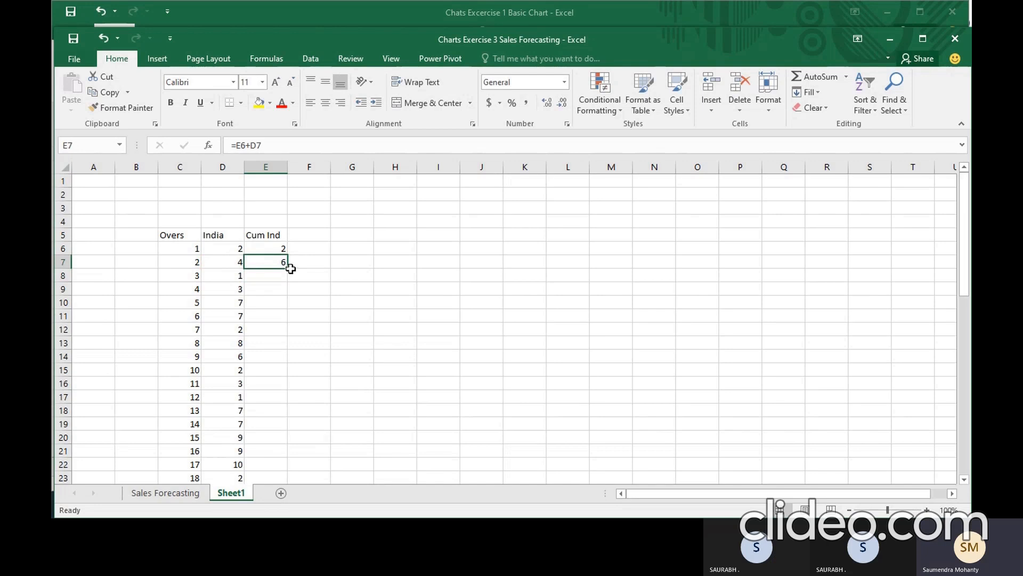
{"action": "left_click_drag", "start_coordinate": [288, 270], "coordinate": [287, 440]}
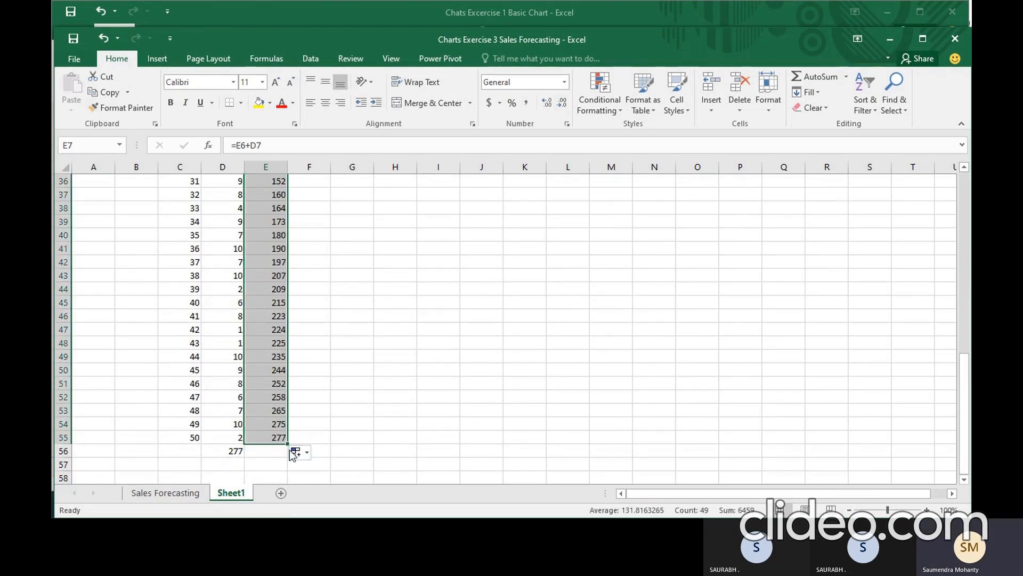
{"action": "left_click", "coordinate": [791, 354]}
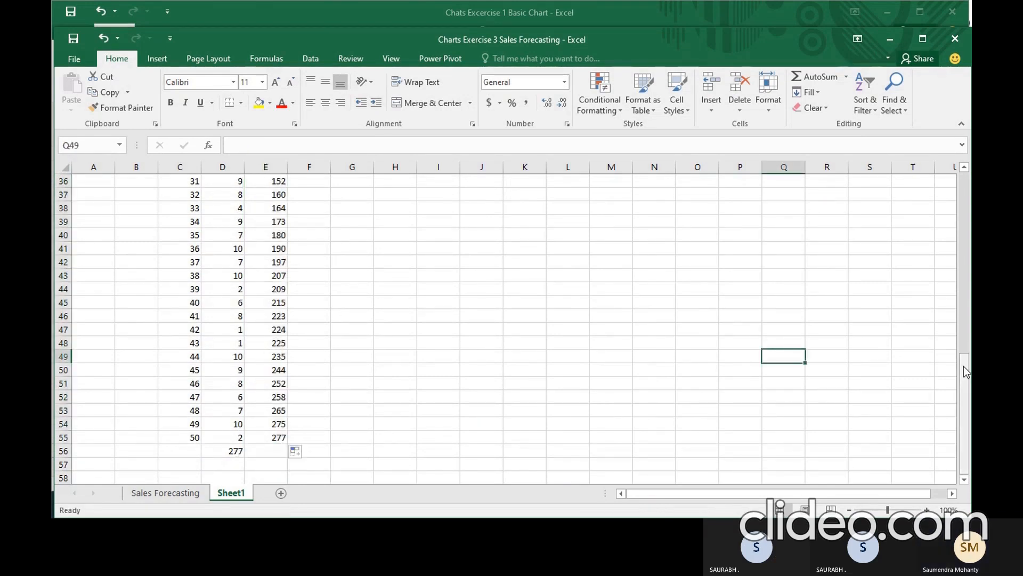
- Enter the heading Aus in F5 and the formula =RANDBETWEEN(1,10) in F6
{"action": "left_click_drag", "start_coordinate": [962, 368], "coordinate": [969, 196]}
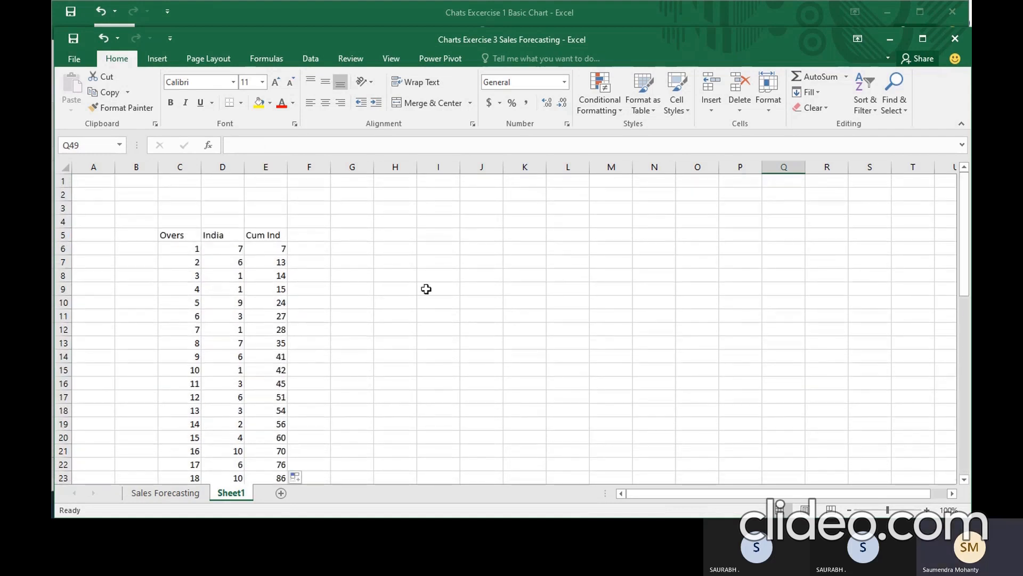
{"action": "left_click", "coordinate": [309, 235]}
{"action": "type", "text": "A"}
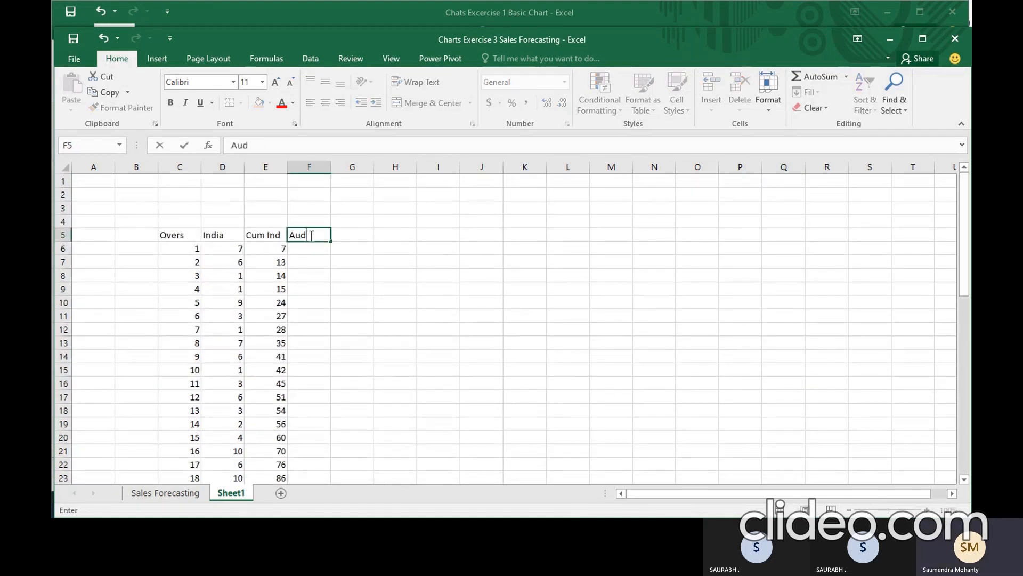
{"action": "type", "text": "us"}
{"action": "key", "text": "Return"}
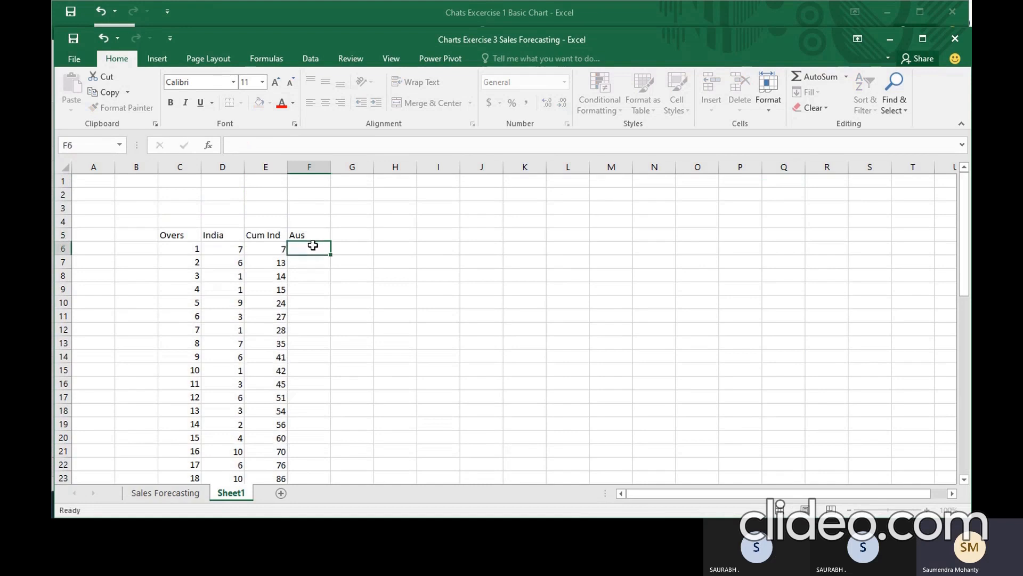
{"action": "type", "text": "="}
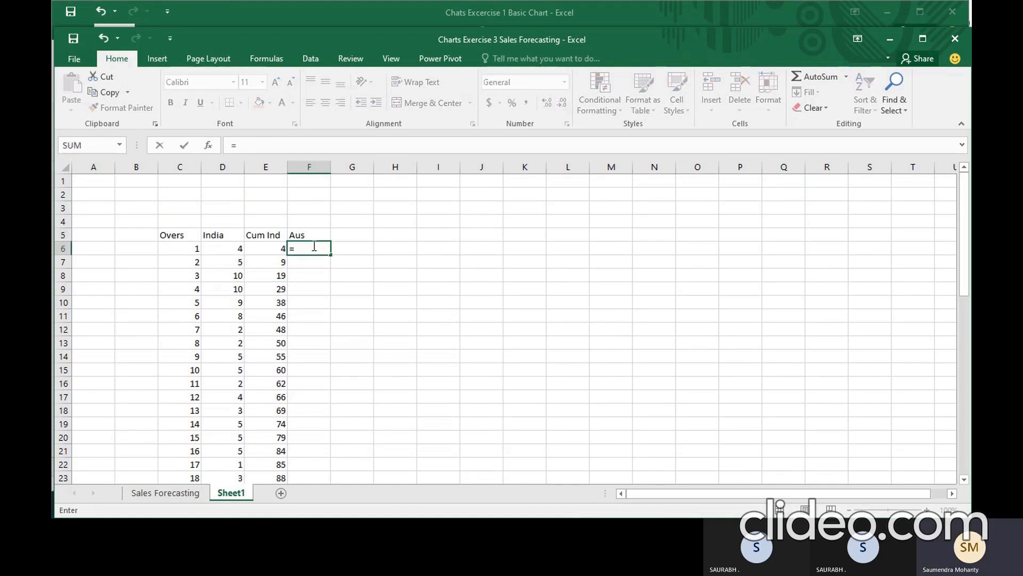
{"action": "type", "text": "randbe"}
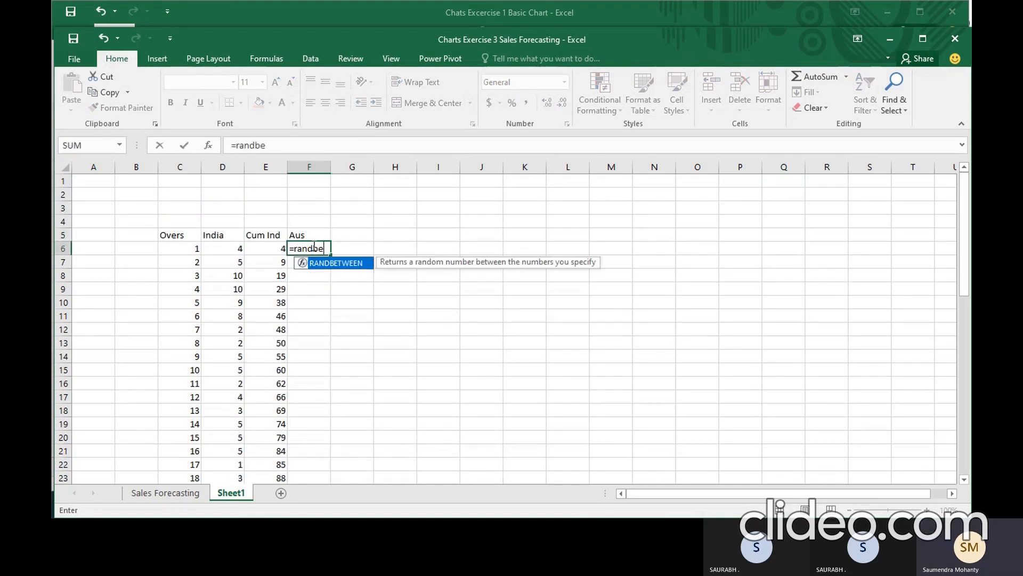
{"action": "type", "text": "tween(1,10"}
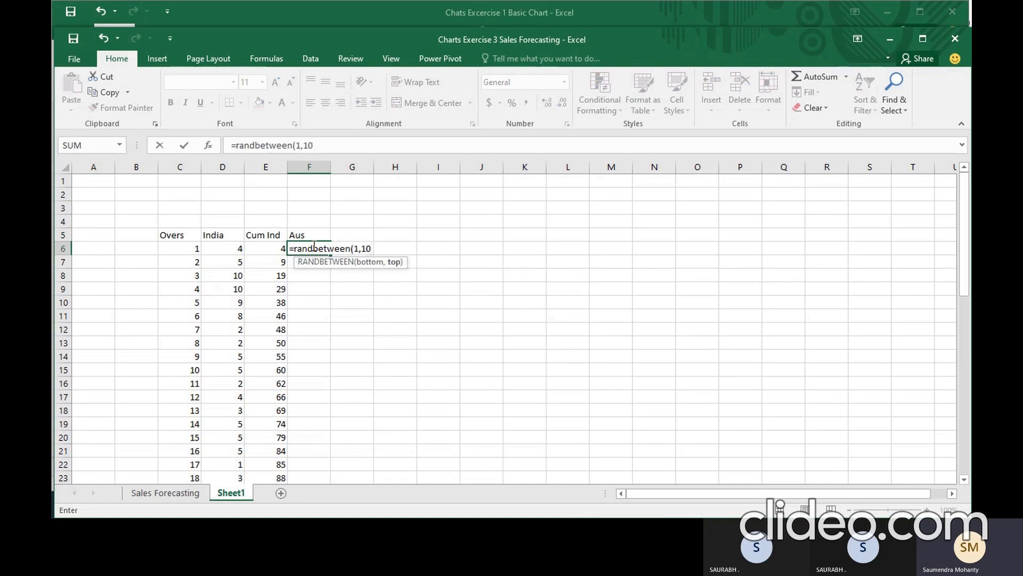
{"action": "key", "text": "Return"}
- Fill the random-number formula in F6 down the Aus column to F52
{"action": "left_click", "coordinate": [312, 246]}
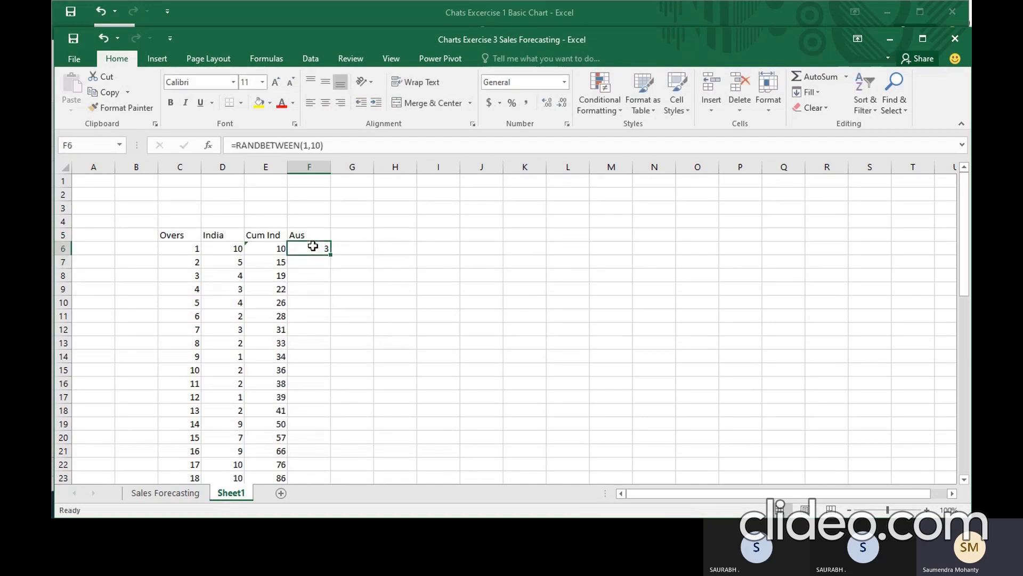
{"action": "left_click_drag", "start_coordinate": [331, 255], "coordinate": [323, 421]}
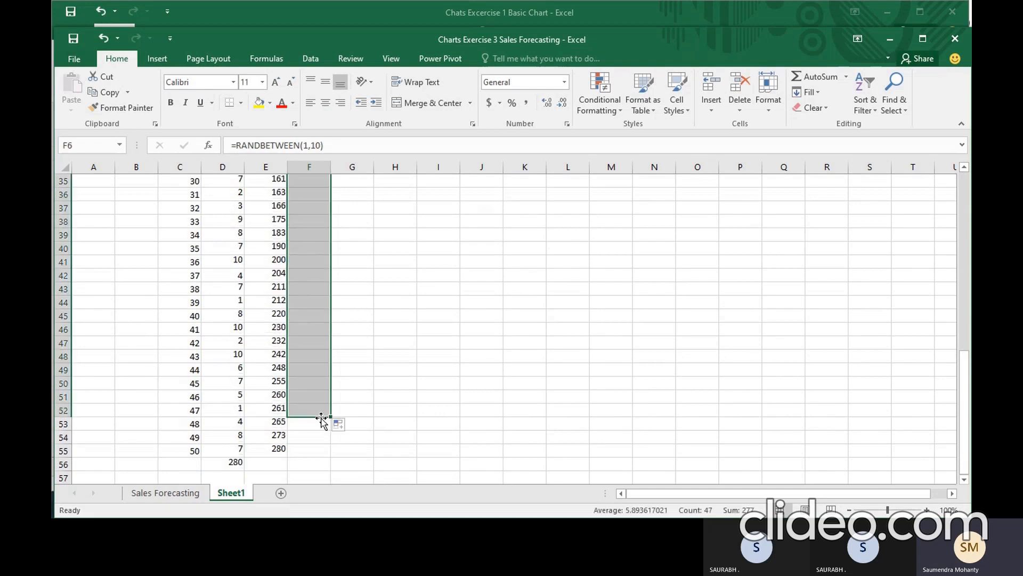
{"action": "left_click", "coordinate": [453, 411]}
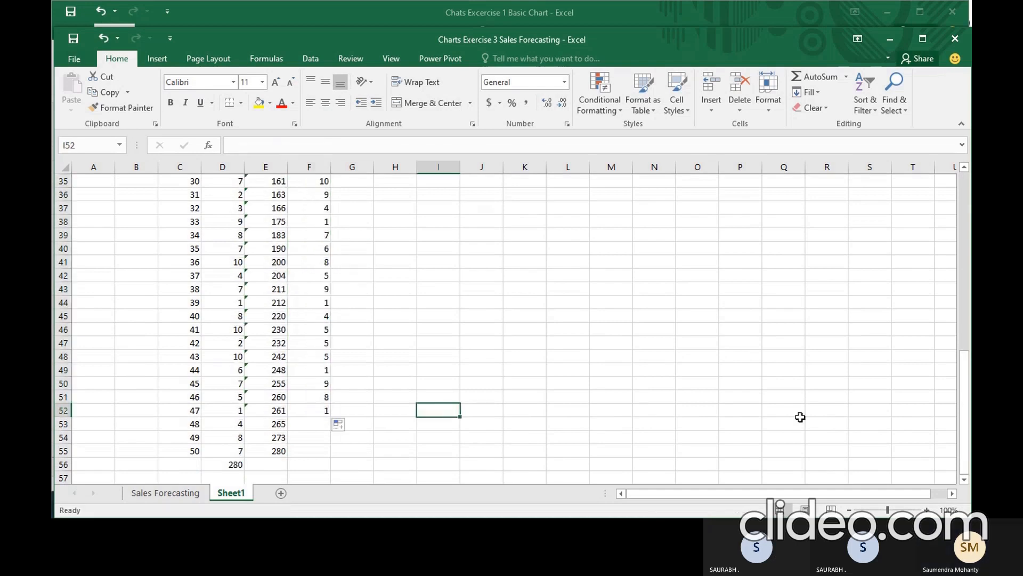
- Enter the heading Cum Aus in G5 and the formula =F6 in G6
{"action": "left_click_drag", "start_coordinate": [967, 416], "coordinate": [967, 237]}
{"action": "left_click", "coordinate": [350, 237]}
{"action": "type", "text": "Cum Aus"}
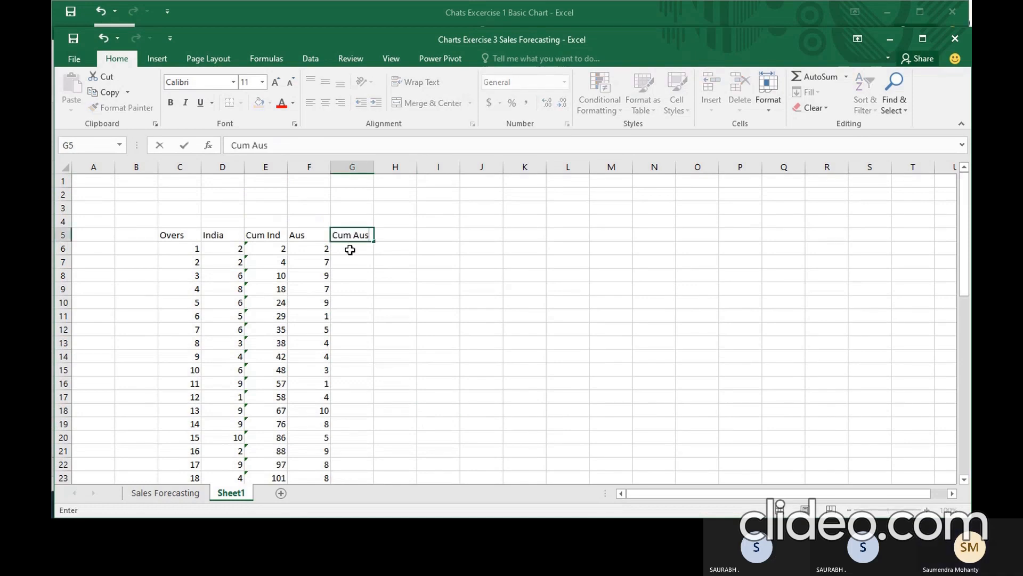
{"action": "left_click", "coordinate": [351, 248]}
{"action": "type", "text": "="}
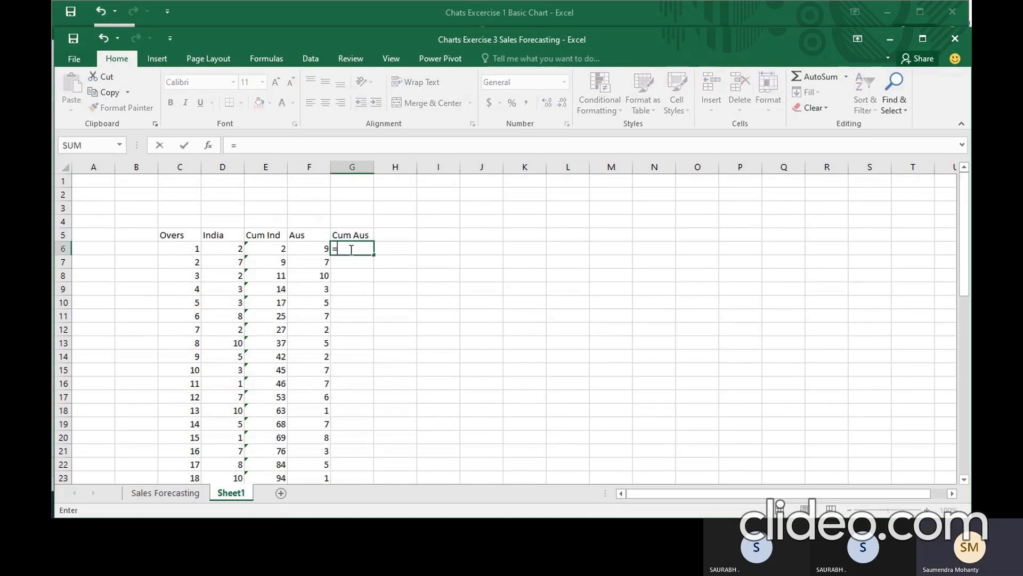
{"action": "left_click", "coordinate": [316, 248]}
{"action": "key", "text": "Return"}
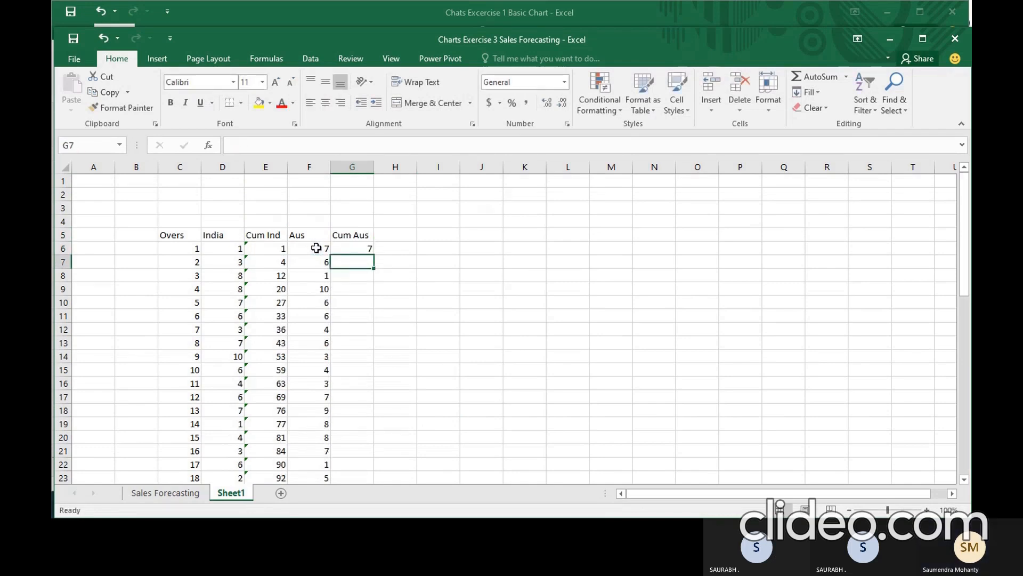
- Enter the running-total formula =G6+F7 in G7
{"action": "type", "text": "="}
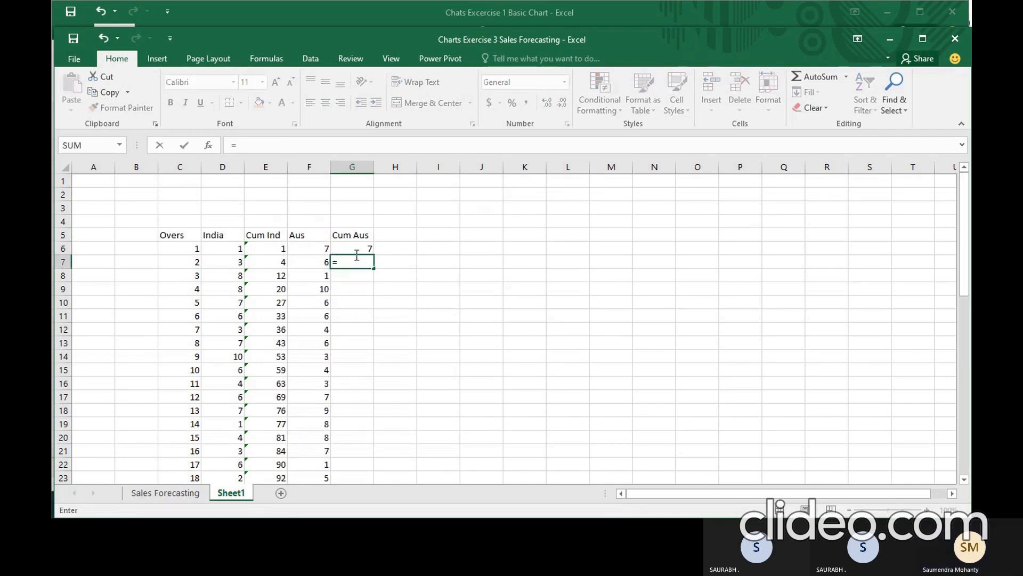
{"action": "left_click", "coordinate": [357, 250]}
{"action": "type", "text": "+"}
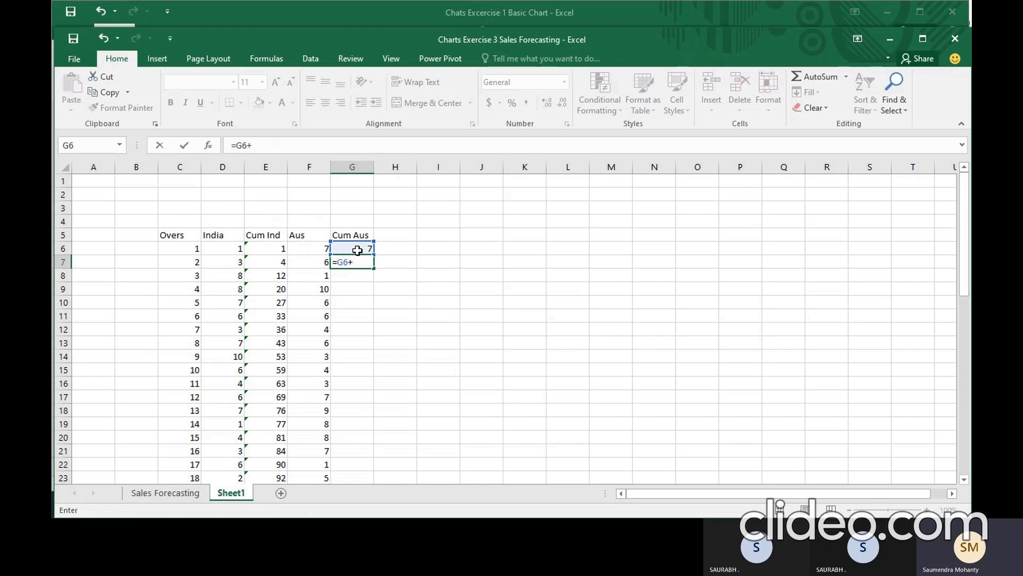
{"action": "left_click", "coordinate": [316, 262]}
{"action": "key", "text": "Return"}
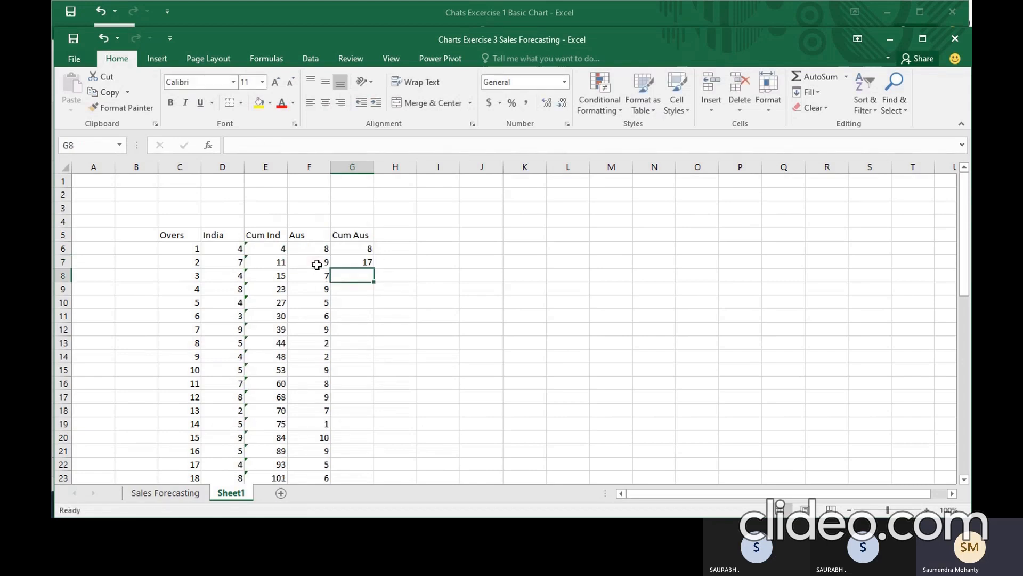
- Fill the running-total formula in G7 down the Cum Aus column to G52
{"action": "left_click", "coordinate": [351, 259]}
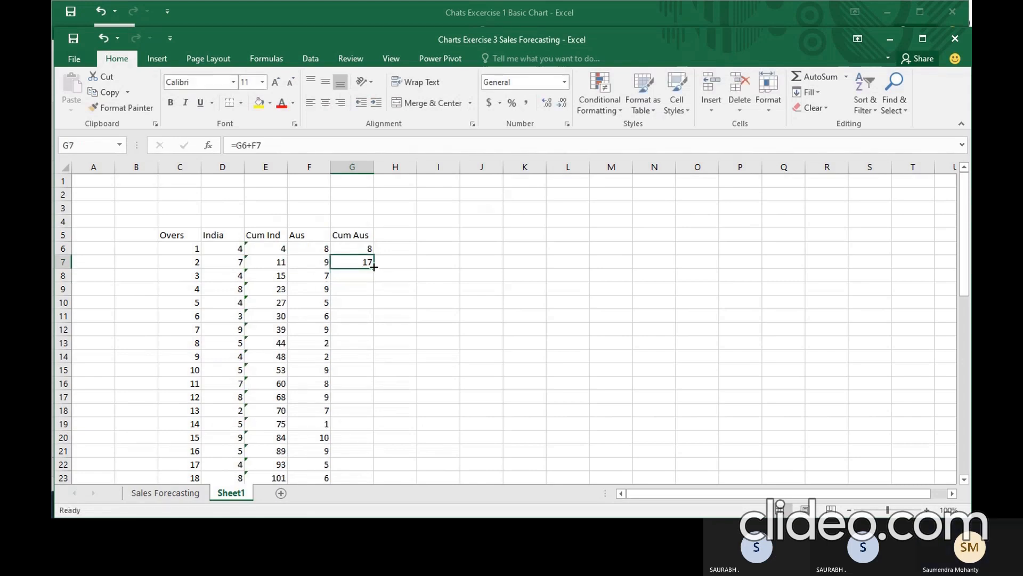
{"action": "left_click_drag", "start_coordinate": [374, 267], "coordinate": [373, 418]}
{"action": "left_click", "coordinate": [487, 414]}
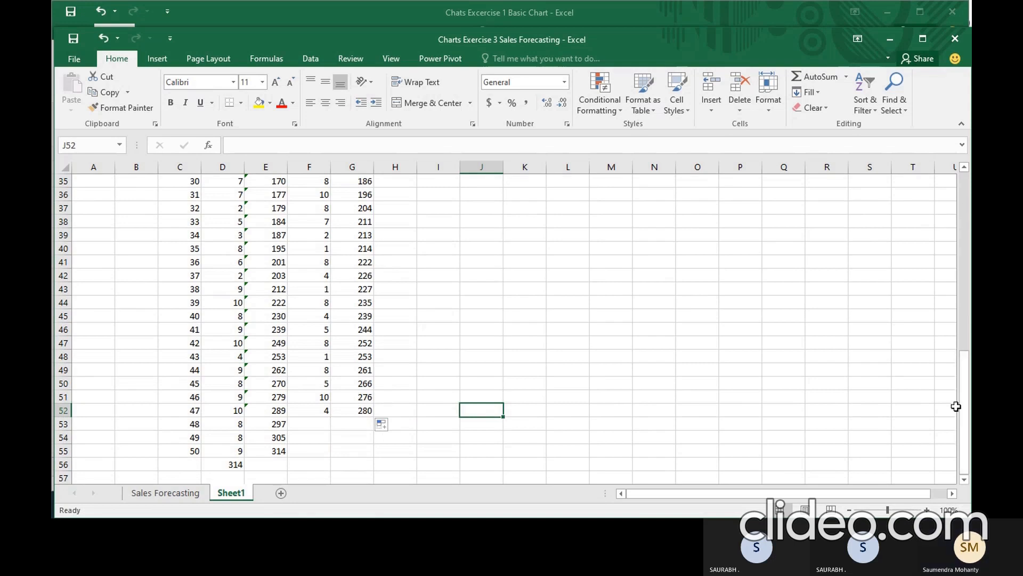
- Insert an empty line chart on the sheet, starting from a blank cell outside the overs table
{"action": "left_click_drag", "start_coordinate": [964, 401], "coordinate": [963, 189]}
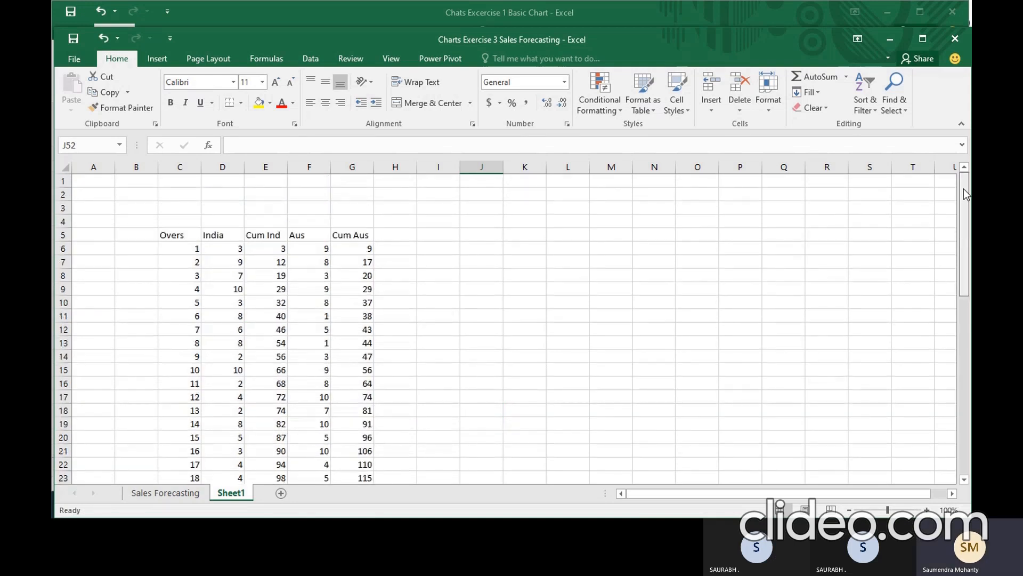
{"action": "left_click", "coordinate": [682, 261]}
{"action": "left_click", "coordinate": [555, 293]}
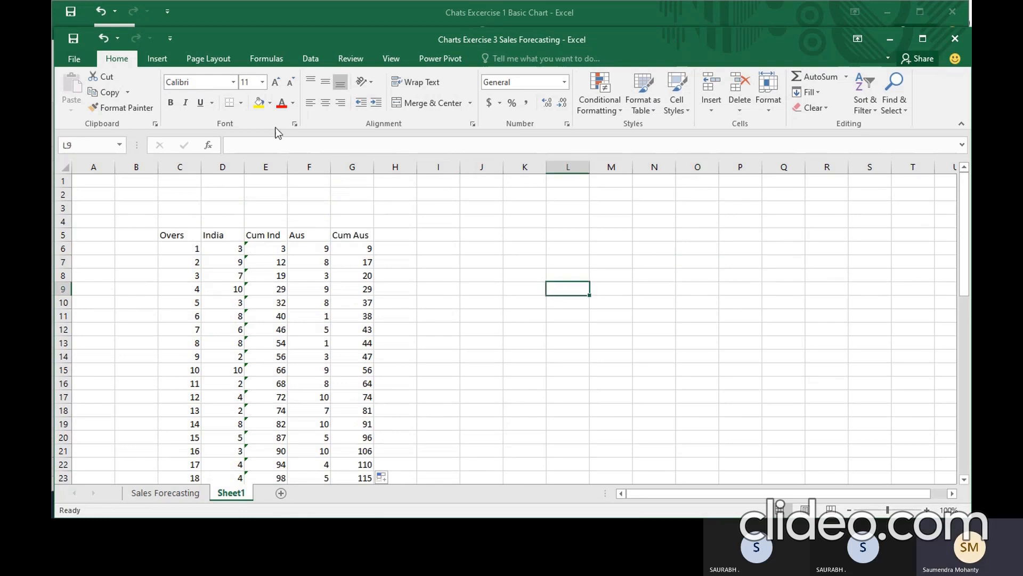
{"action": "left_click", "coordinate": [149, 59]}
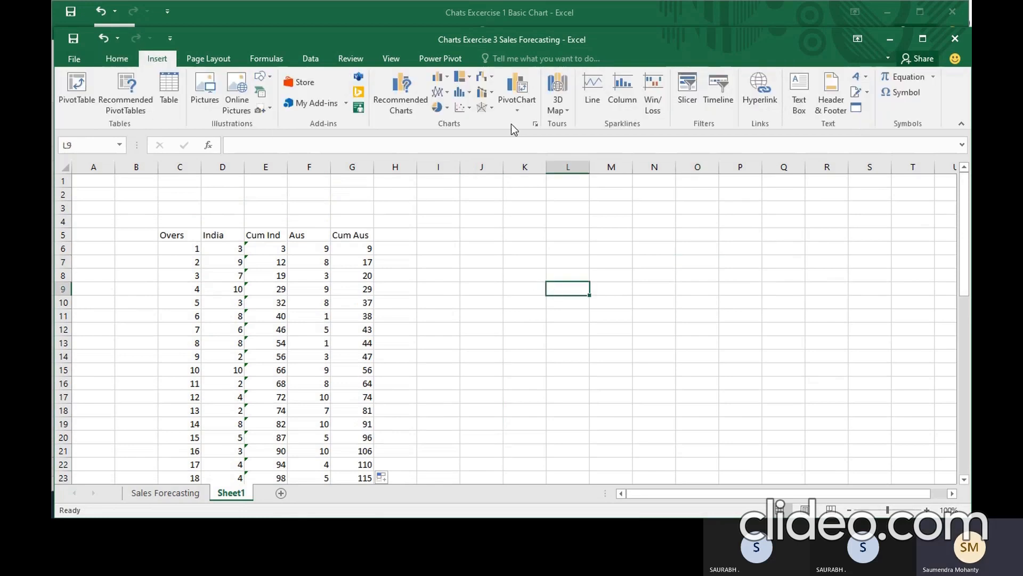
{"action": "left_click", "coordinate": [449, 91]}
{"action": "left_click", "coordinate": [446, 133]}
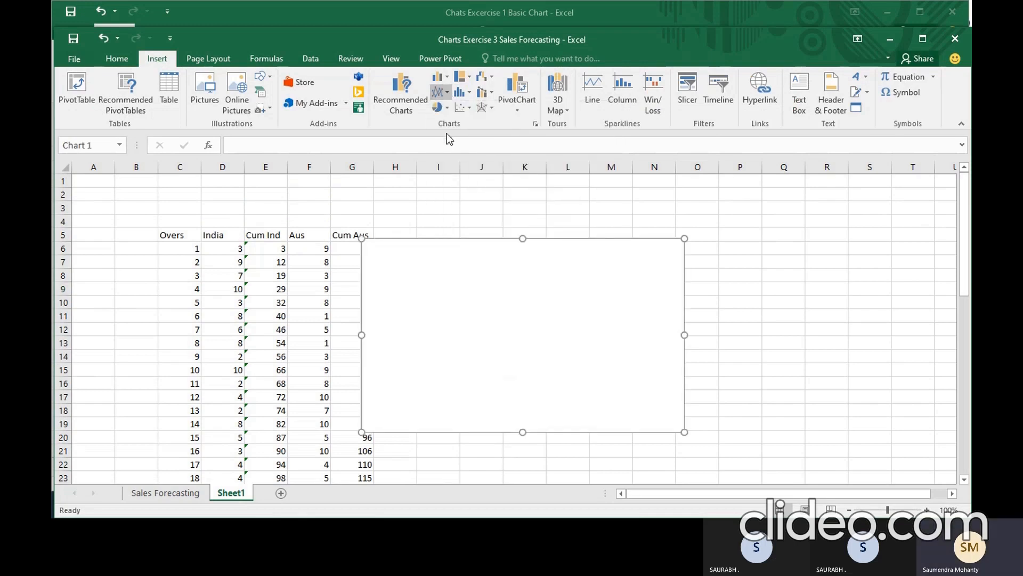
- Add a series to the empty line chart, named from E5 (Cum Ind) with values from E6:E55
{"action": "right_click", "coordinate": [558, 310]}
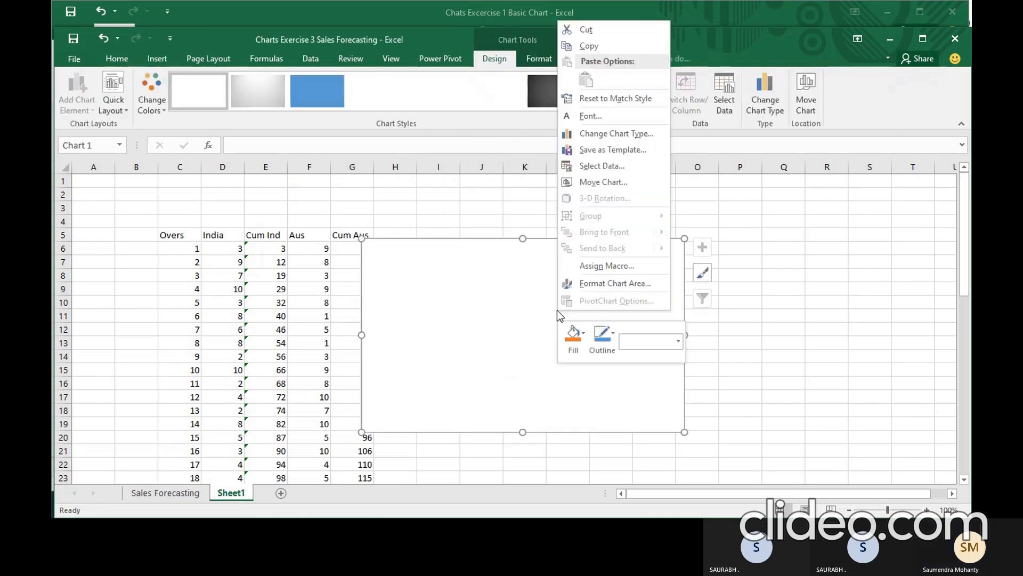
{"action": "left_click", "coordinate": [599, 166]}
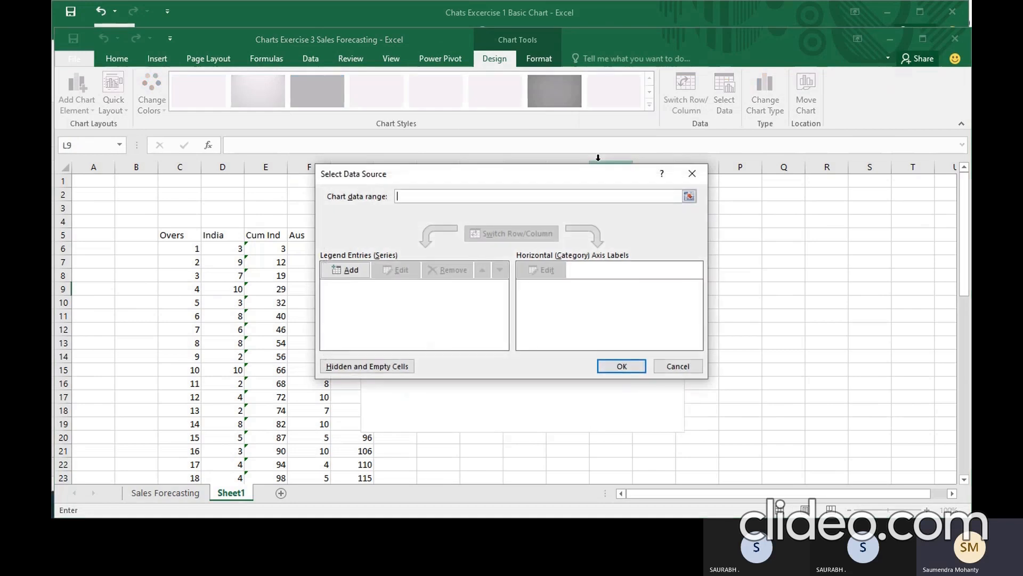
{"action": "left_click", "coordinate": [349, 269]}
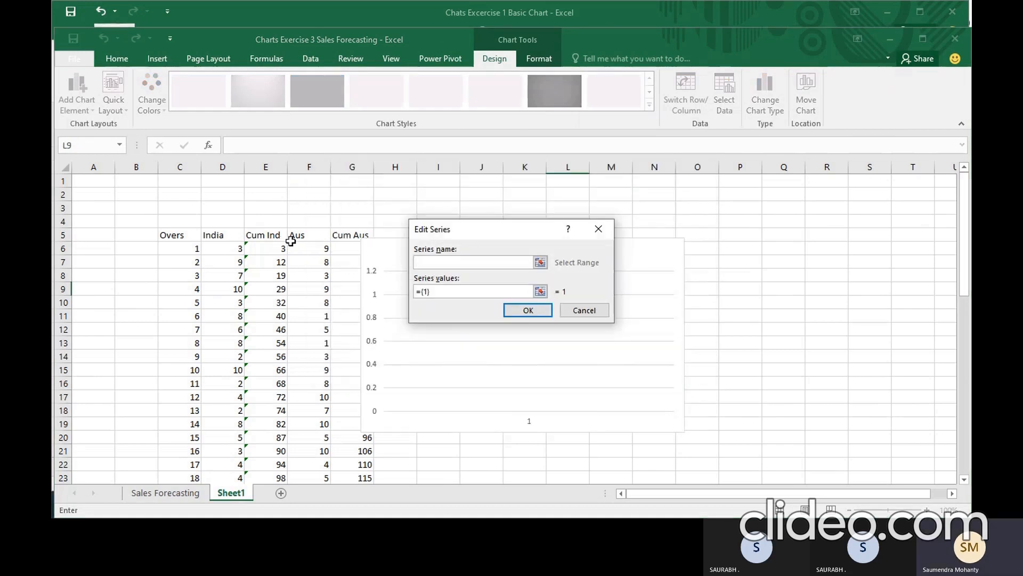
{"action": "left_click", "coordinate": [257, 237]}
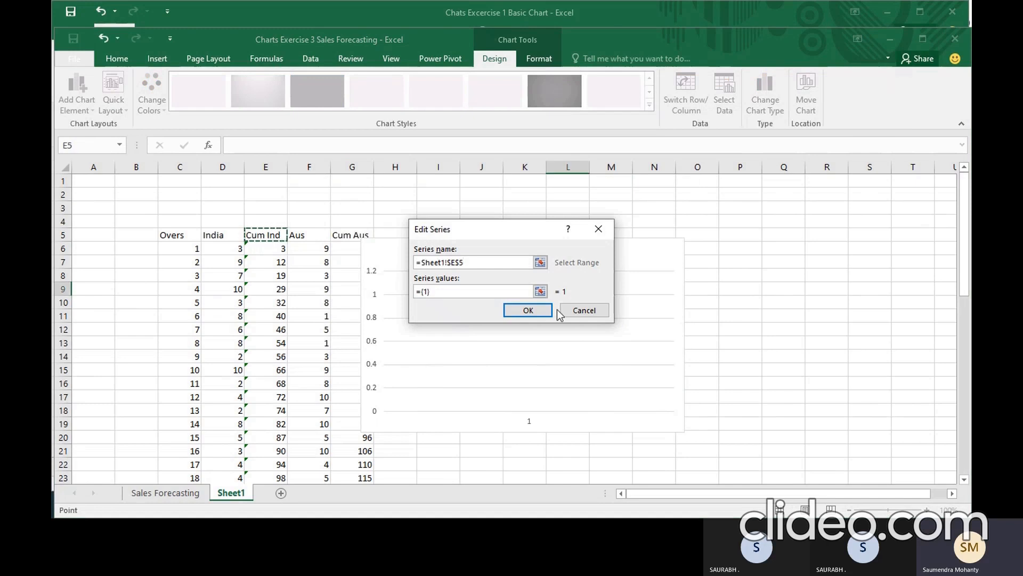
{"action": "left_click", "coordinate": [539, 291]}
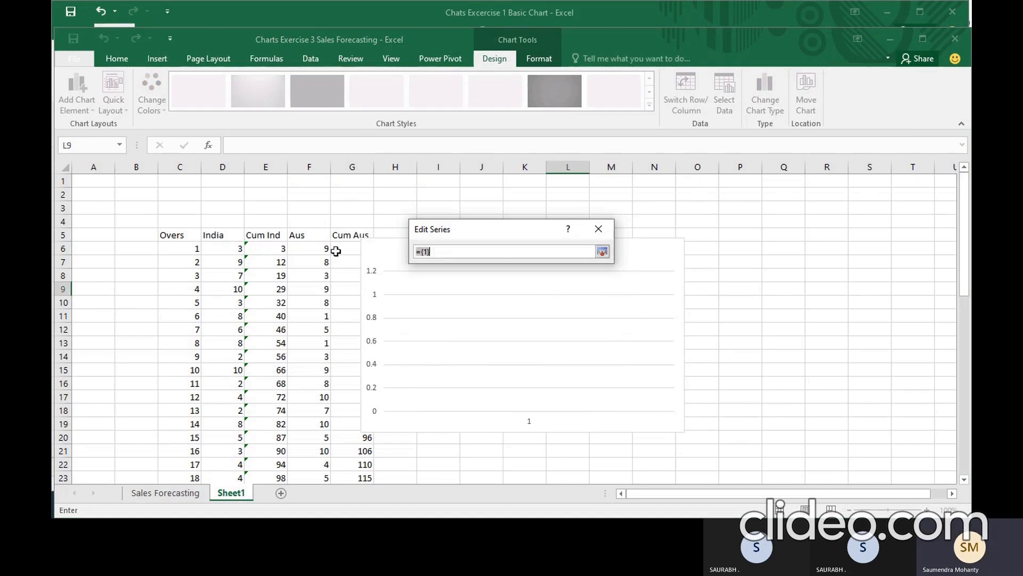
{"action": "left_click_drag", "start_coordinate": [279, 252], "coordinate": [276, 452]}
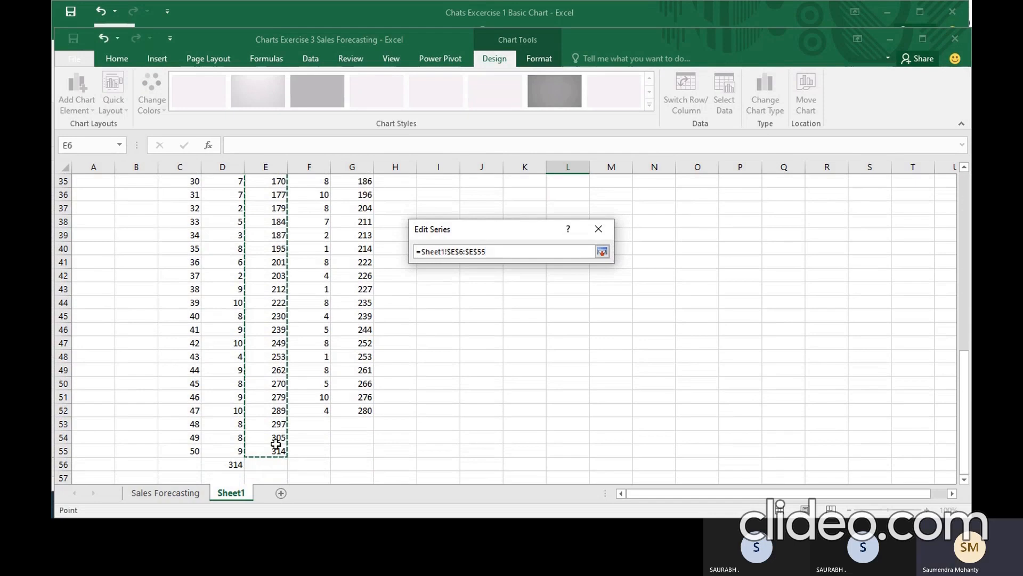
{"action": "left_click", "coordinate": [602, 251]}
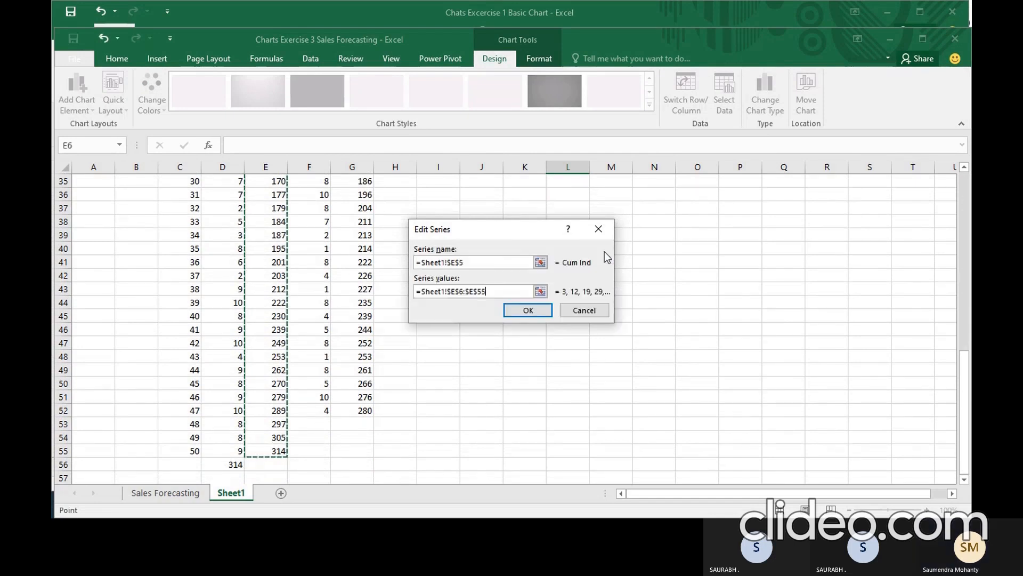
{"action": "left_click", "coordinate": [538, 310]}
- Set the chart's horizontal axis labels to the over numbers in C6:C55
{"action": "left_click", "coordinate": [549, 270]}
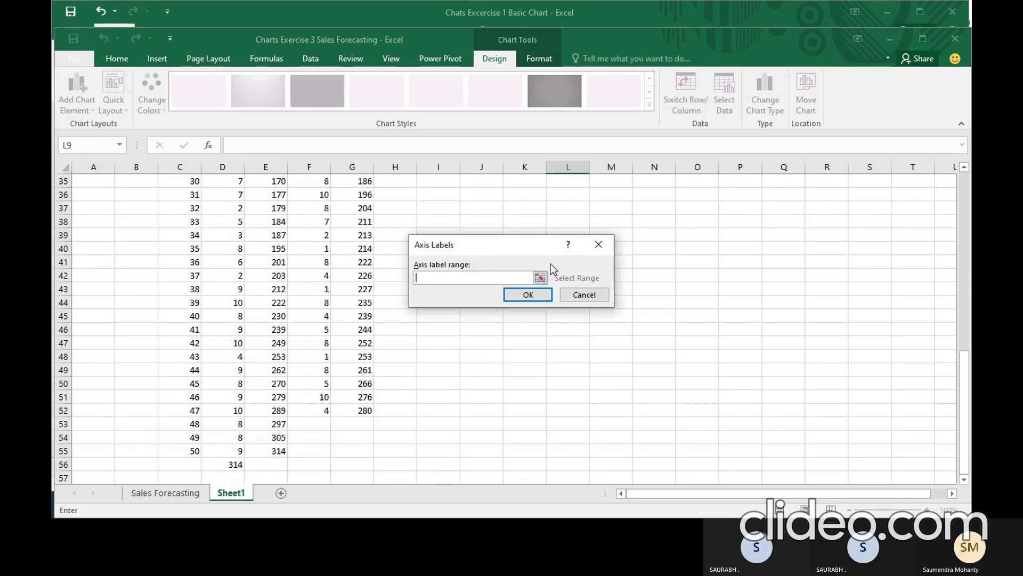
{"action": "left_click_drag", "start_coordinate": [968, 377], "coordinate": [966, 205]}
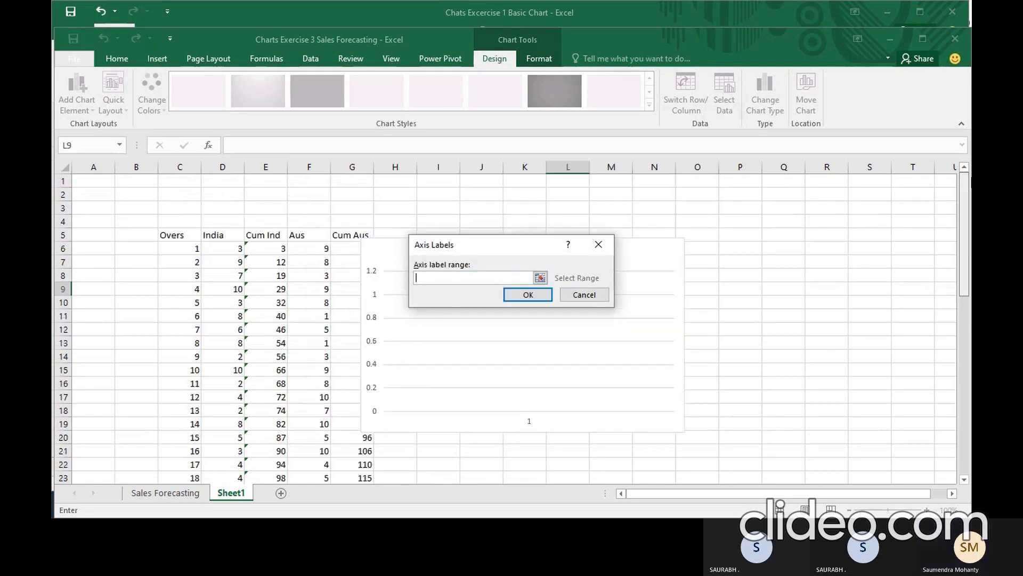
{"action": "left_click_drag", "start_coordinate": [192, 250], "coordinate": [179, 451]}
{"action": "left_click", "coordinate": [527, 295]}
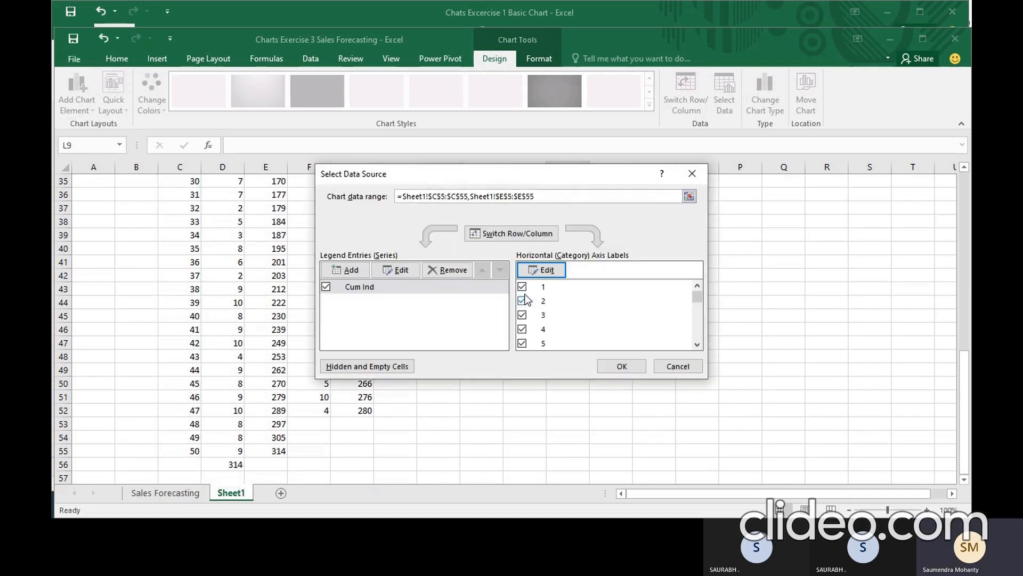
- Add a second series to the line chart and take its name from G5 (Cum Aus)
{"action": "left_click", "coordinate": [354, 269]}
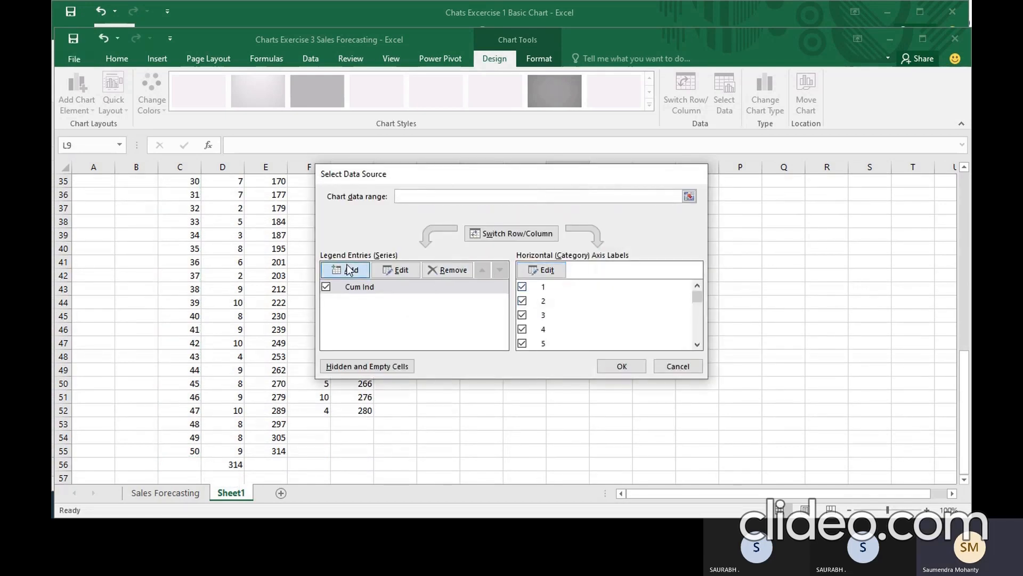
{"action": "left_click_drag", "start_coordinate": [966, 359], "coordinate": [966, 173]}
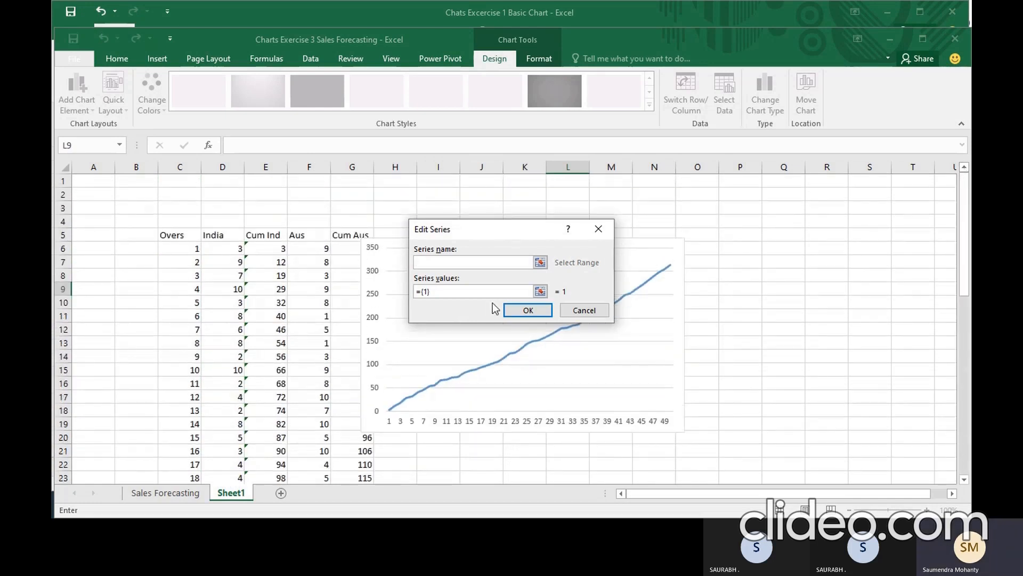
{"action": "left_click_drag", "start_coordinate": [352, 252], "coordinate": [352, 459]}
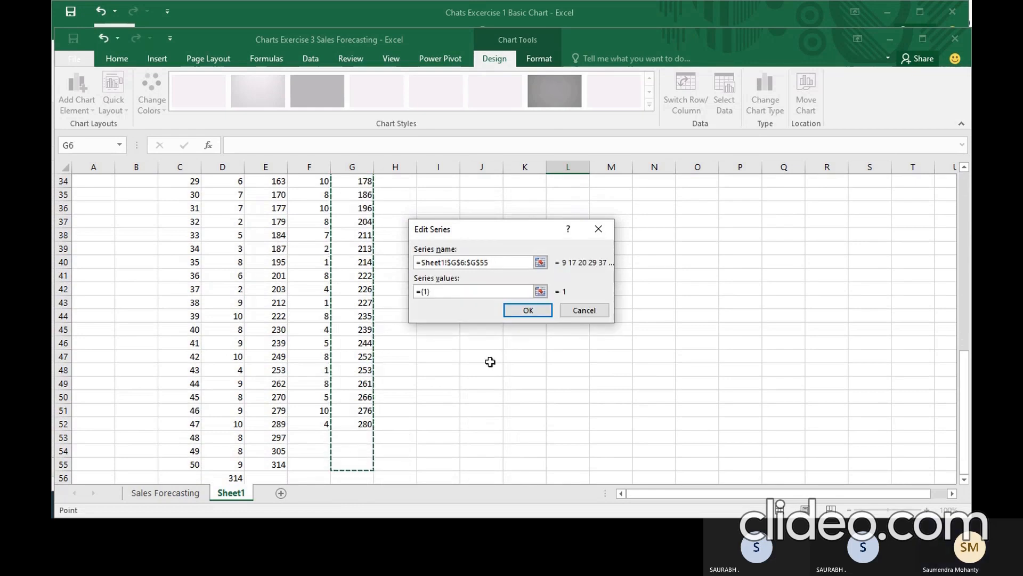
{"action": "left_click", "coordinate": [542, 264]}
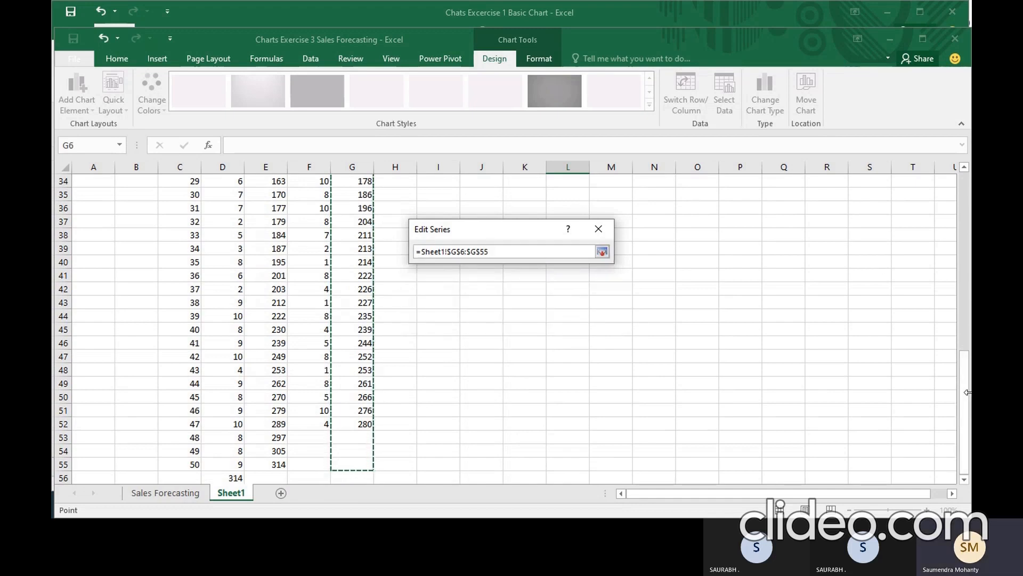
{"action": "left_click_drag", "start_coordinate": [971, 391], "coordinate": [952, 156]}
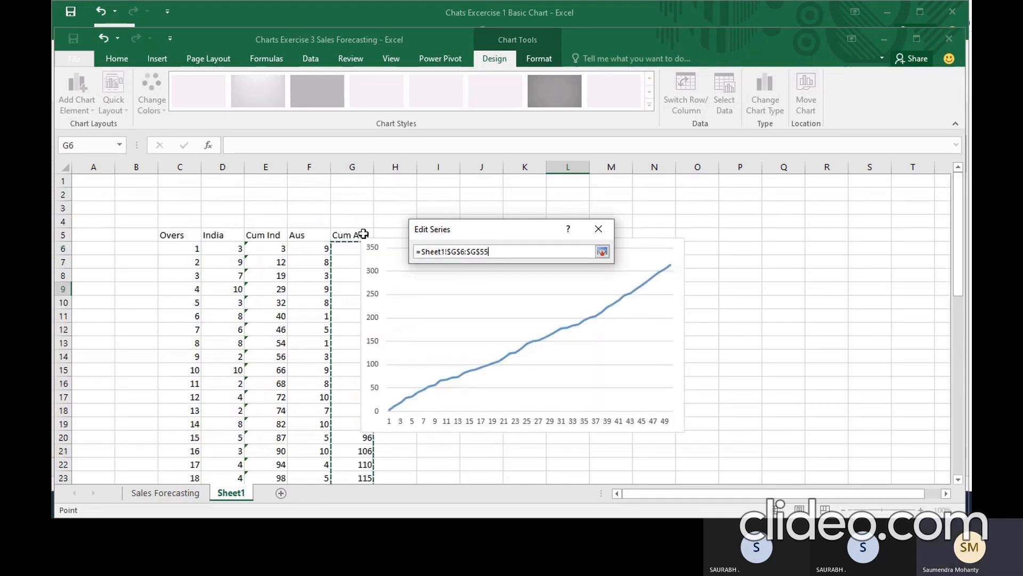
{"action": "left_click", "coordinate": [341, 342]}
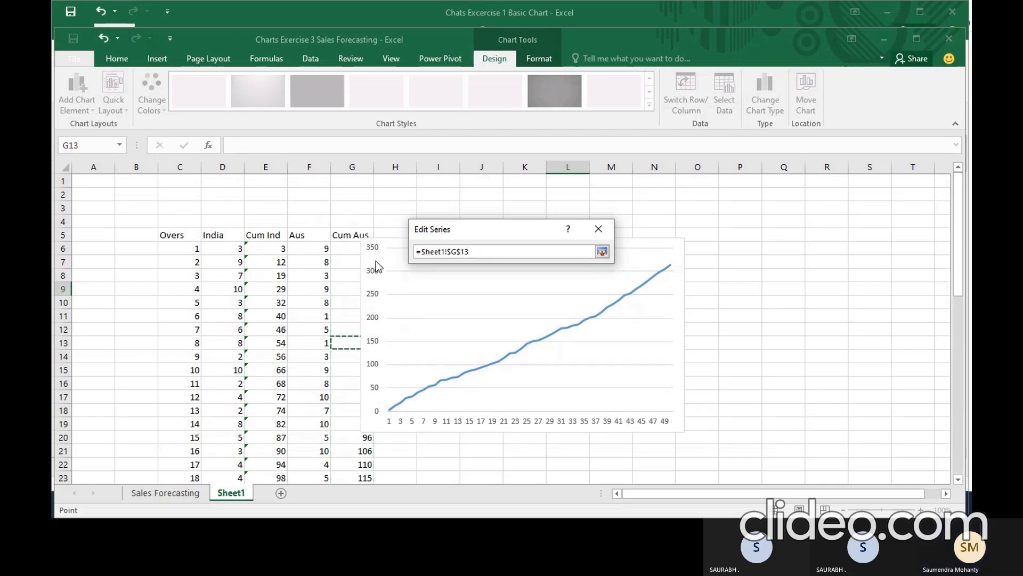
{"action": "left_click", "coordinate": [352, 239]}
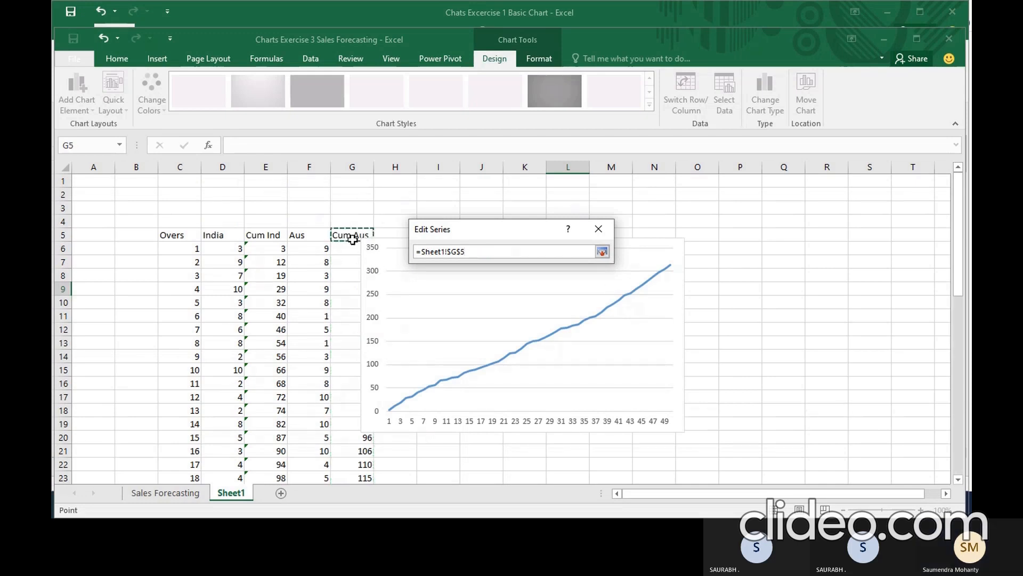
{"action": "left_click", "coordinate": [602, 251]}
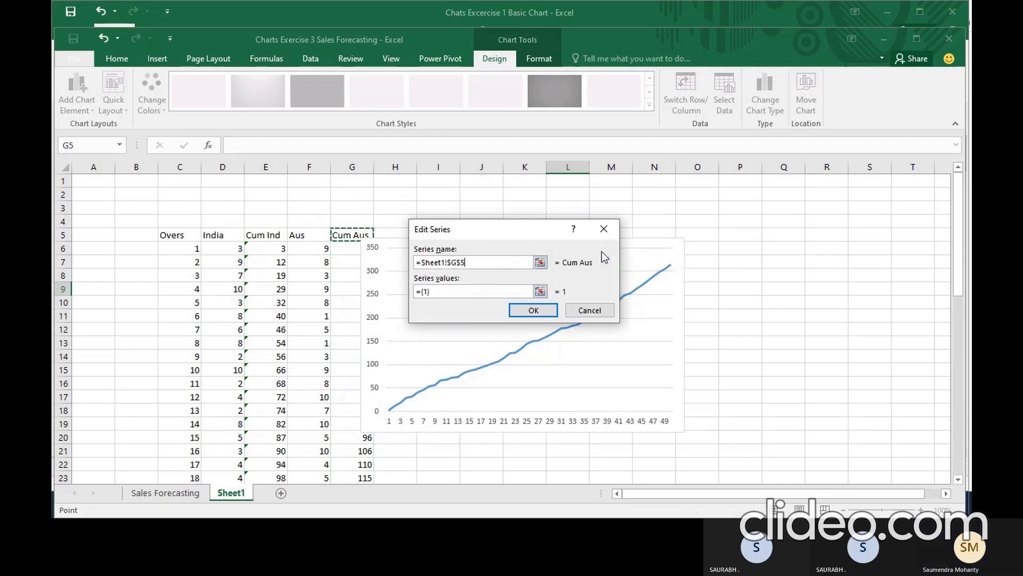
- Set the Cum Aus series values to G6:G55 and apply the chart's data source
{"action": "left_click", "coordinate": [540, 293]}
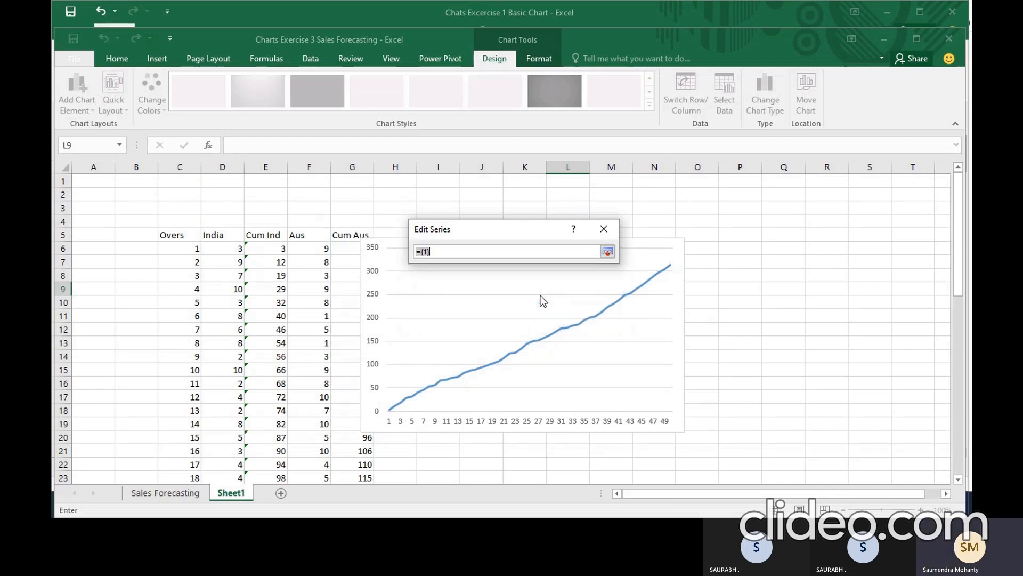
{"action": "left_click_drag", "start_coordinate": [351, 251], "coordinate": [366, 451]}
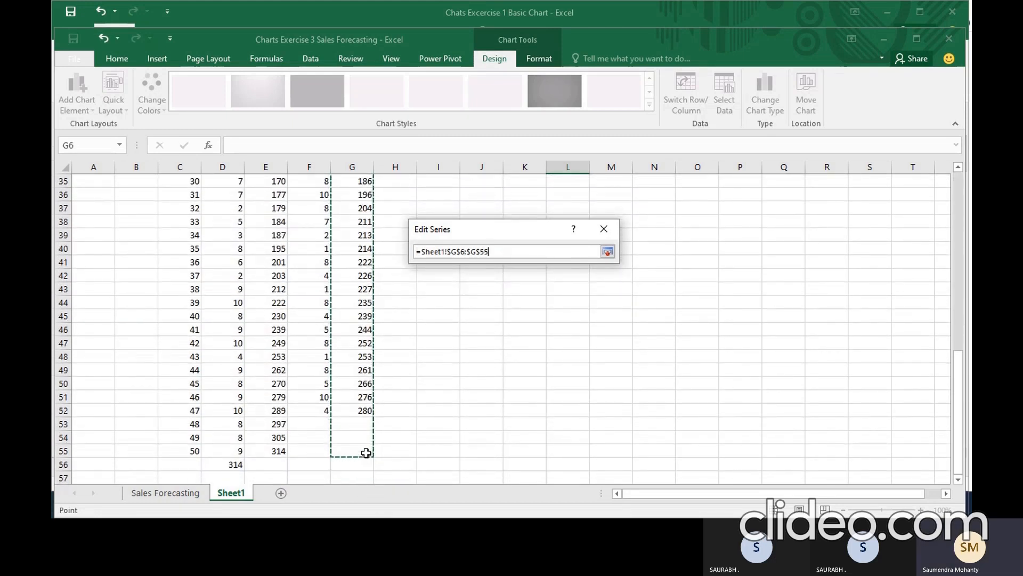
{"action": "left_click", "coordinate": [608, 251]}
{"action": "left_click", "coordinate": [548, 310]}
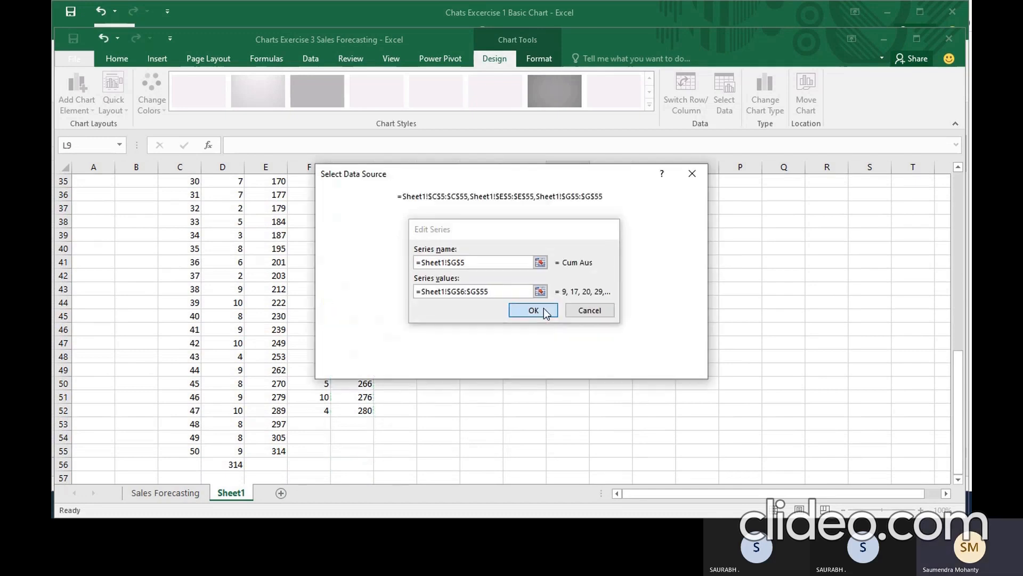
{"action": "left_click", "coordinate": [628, 368]}
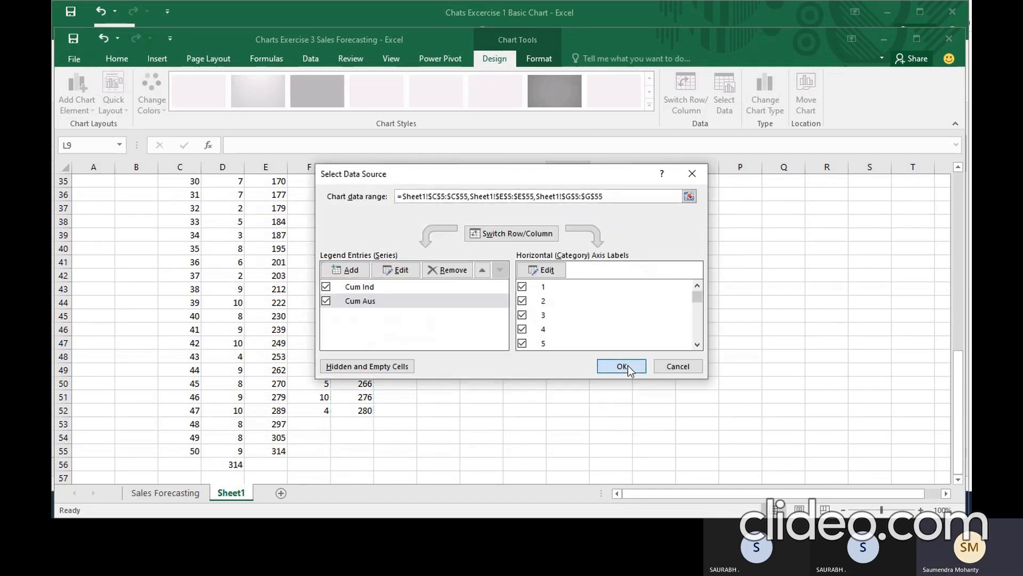
{"action": "left_click", "coordinate": [628, 367]}
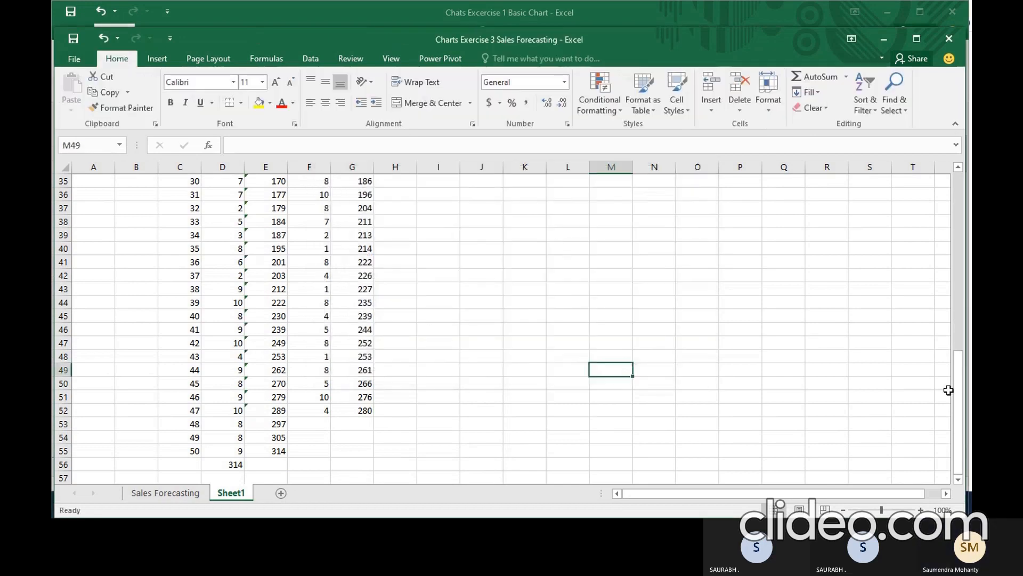
- Enter 5 as Australia's runs for over 48 in F53 and fill the running-total formula from G52 to G53
{"action": "scroll", "coordinate": [958, 400], "scroll_direction": "up", "scroll_amount": 1}
{"action": "left_click_drag", "start_coordinate": [958, 322], "coordinate": [953, 217]}
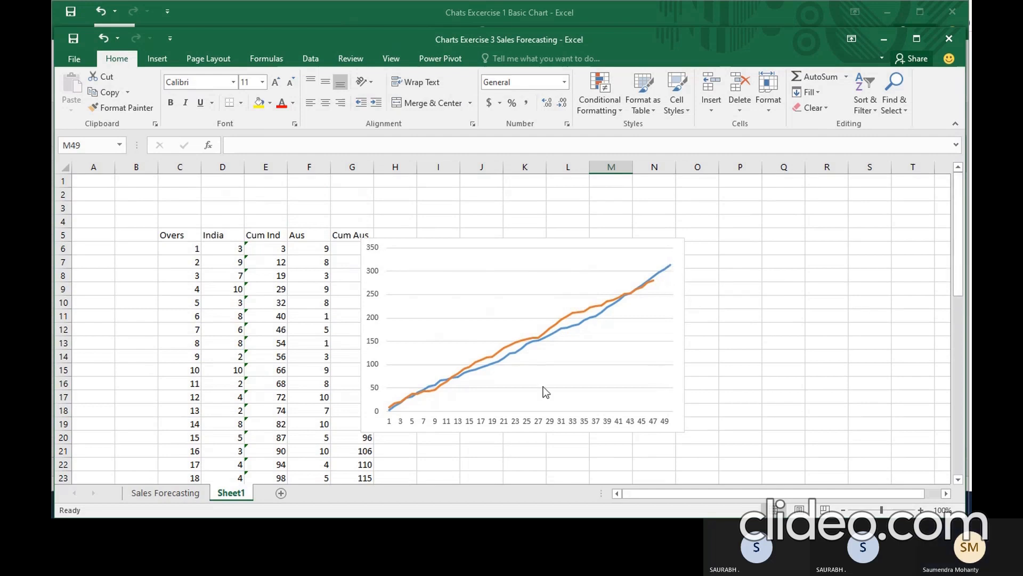
{"action": "left_click", "coordinate": [654, 294]}
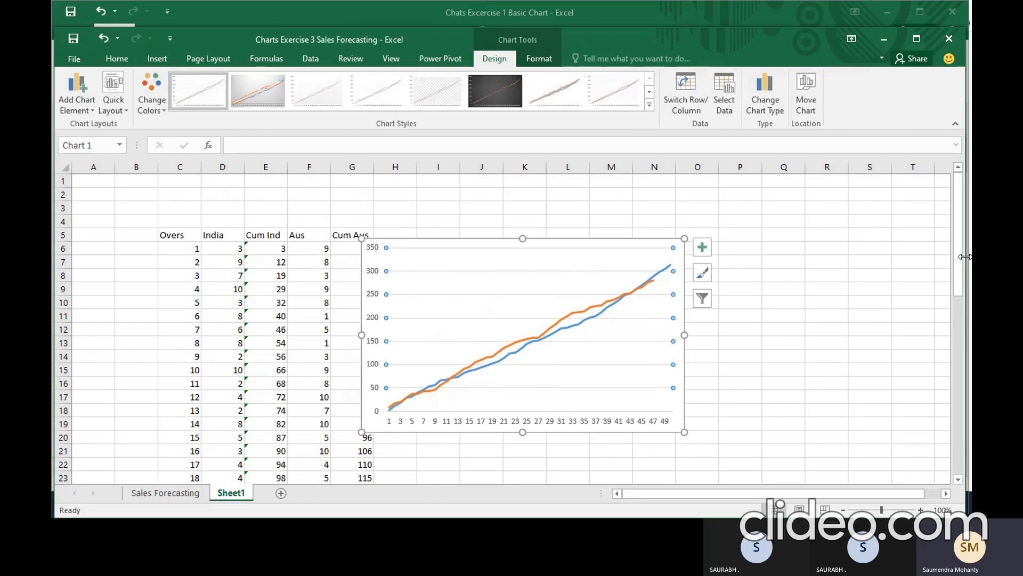
{"action": "left_click_drag", "start_coordinate": [957, 255], "coordinate": [963, 454]}
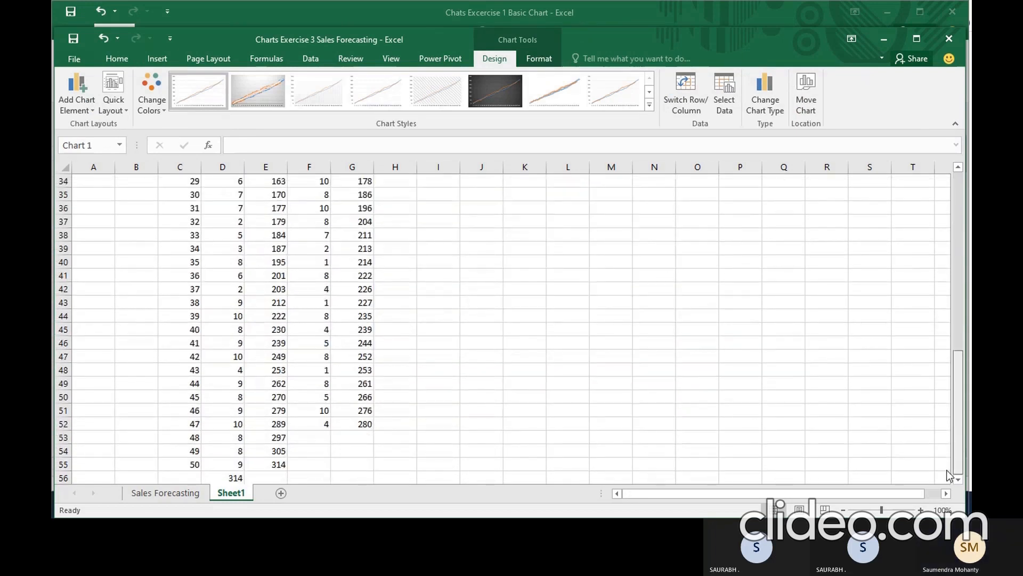
{"action": "left_click", "coordinate": [323, 435]}
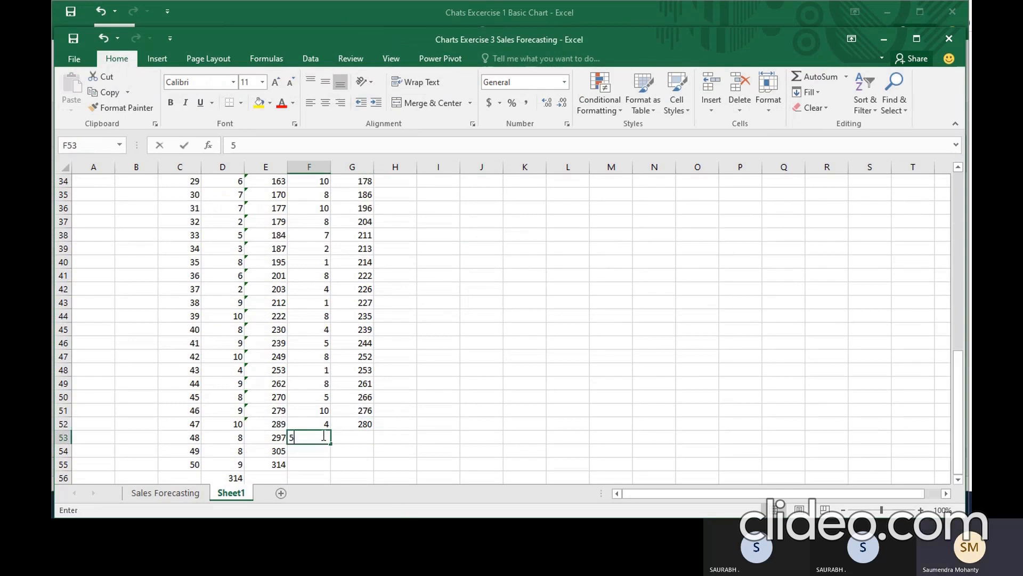
{"action": "type", "text": "5"}
{"action": "key", "text": "Return"}
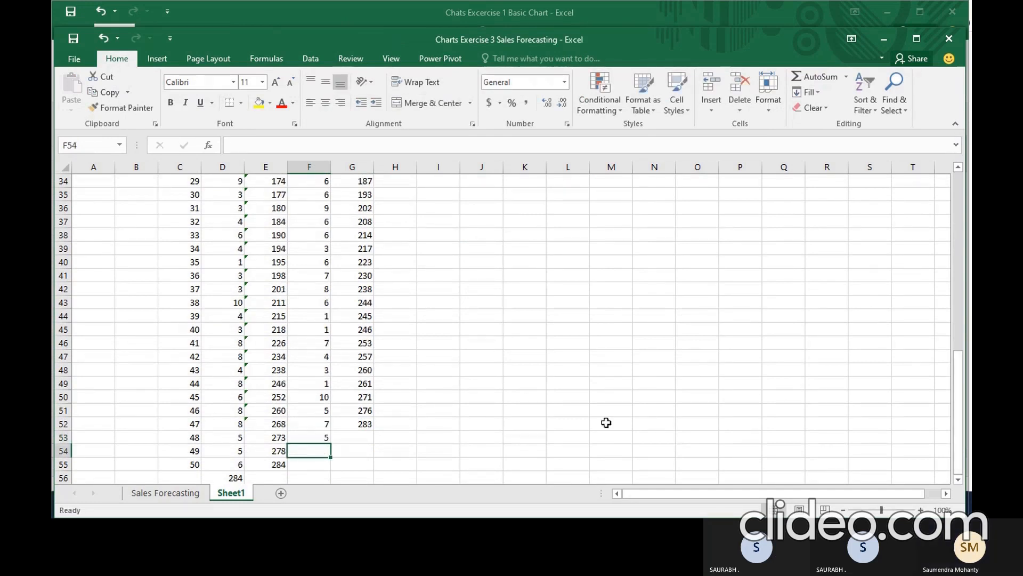
{"action": "left_click", "coordinate": [371, 421]}
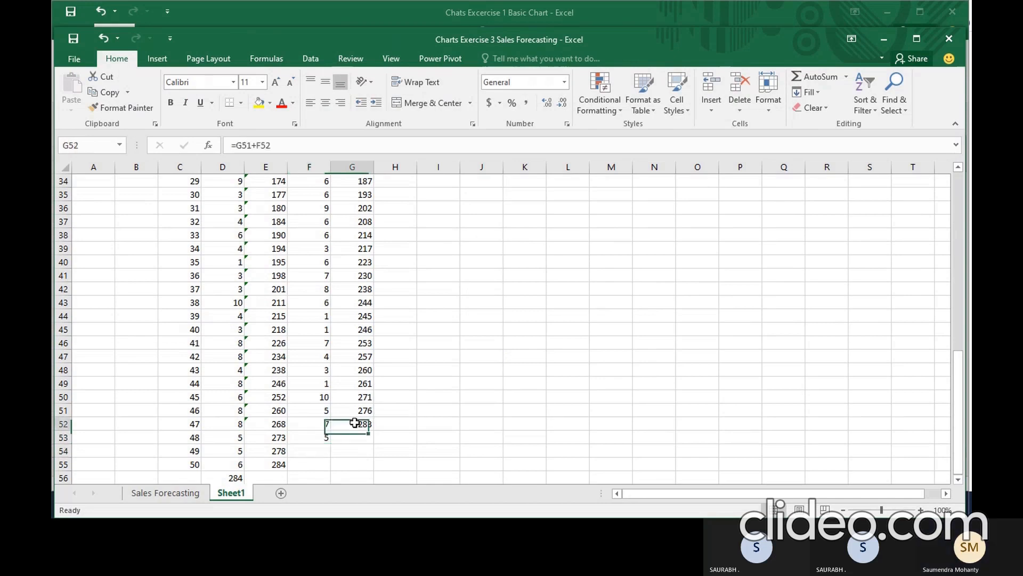
{"action": "left_click_drag", "start_coordinate": [373, 430], "coordinate": [373, 442]}
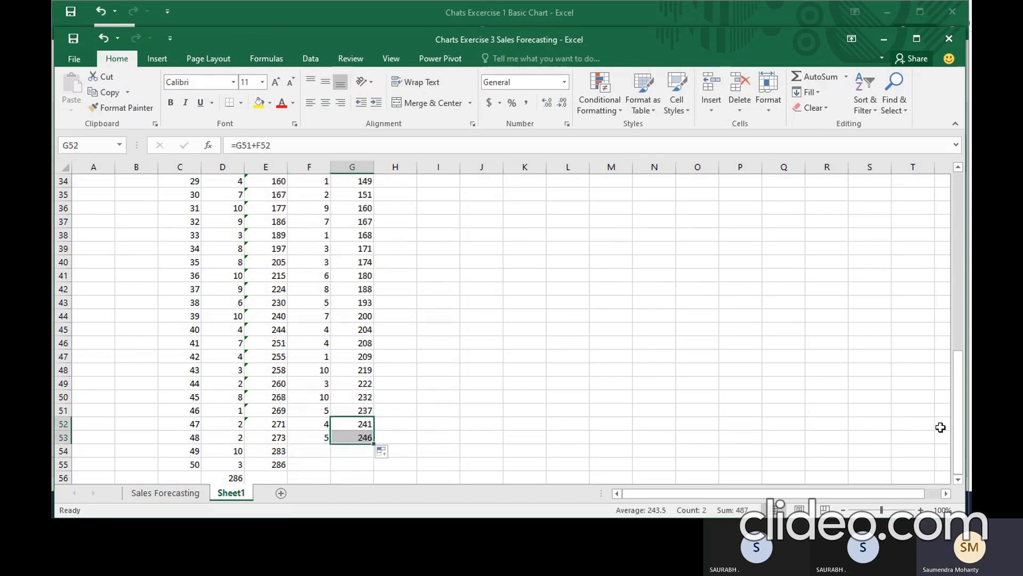
- Enter 14 as Australia's runs for over 49 in F54 and fill the running-total formula from G53 to G54
{"action": "mouse_move", "coordinate": [961, 406]}
{"action": "left_mouse_down"}
{"action": "mouse_move", "coordinate": [963, 227]}
{"action": "mouse_move", "coordinate": [959, 440]}
{"action": "left_mouse_up"}
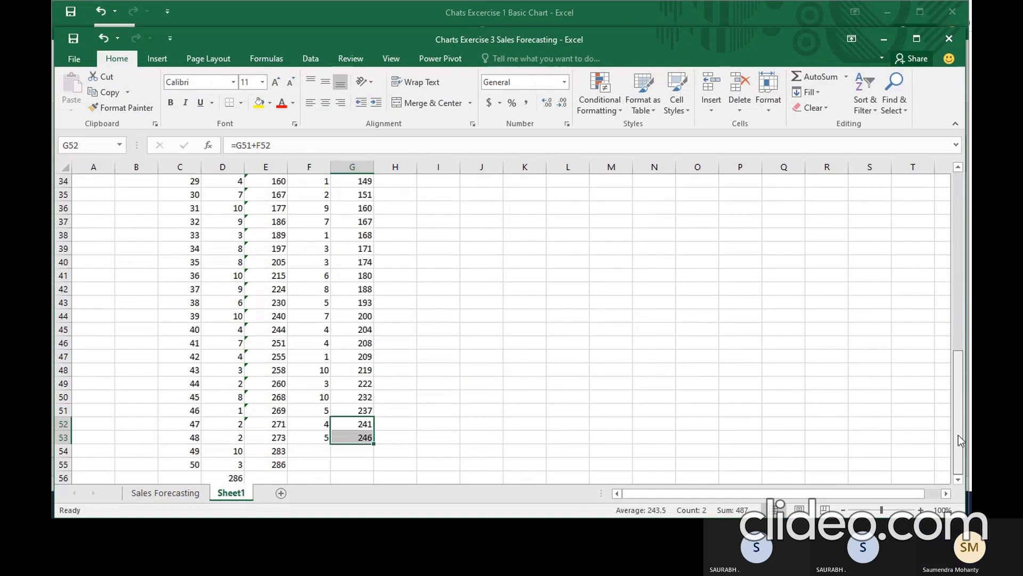
{"action": "left_click", "coordinate": [320, 449]}
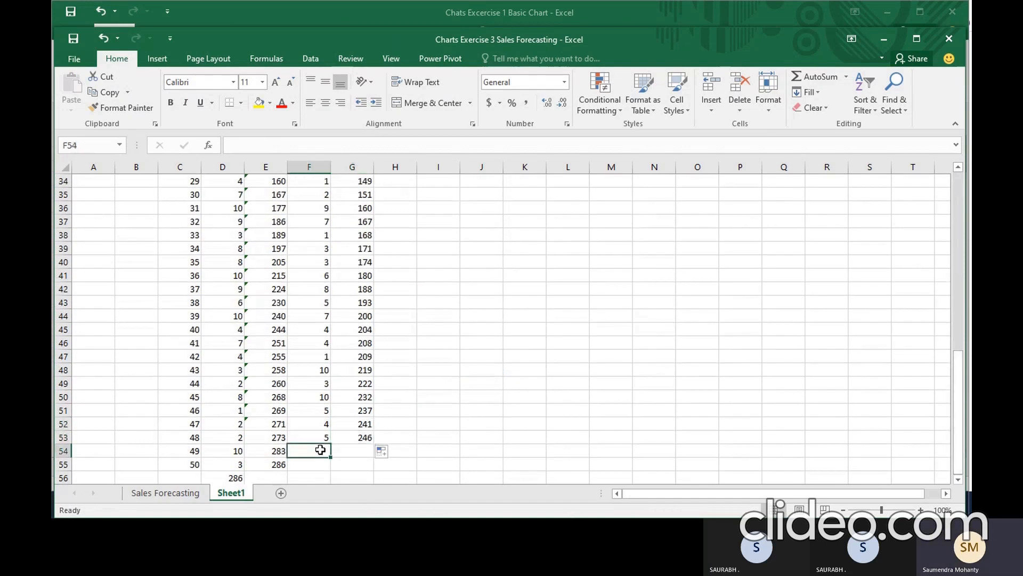
{"action": "type", "text": "14"}
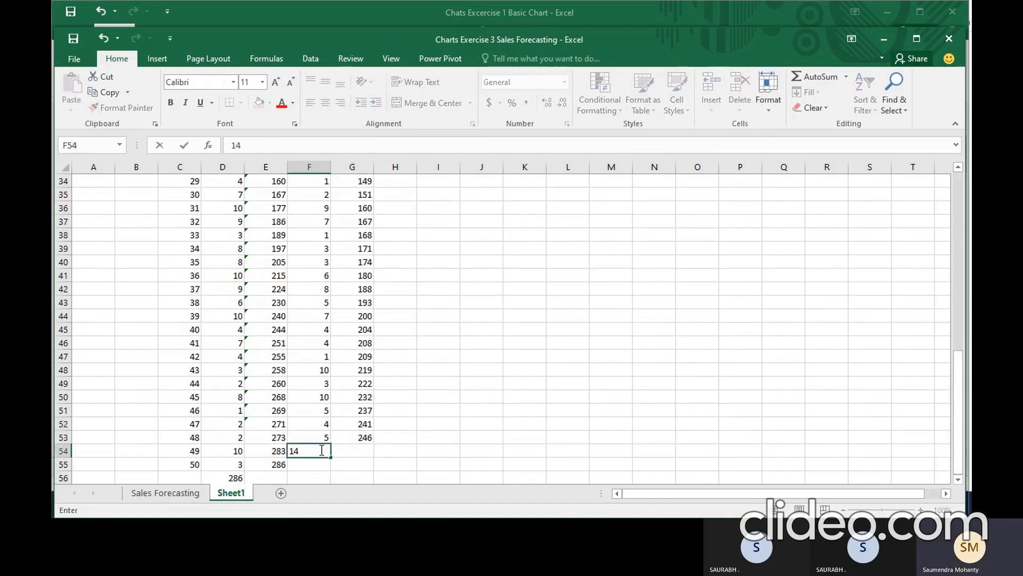
{"action": "key", "text": "Return"}
{"action": "left_click", "coordinate": [366, 437]}
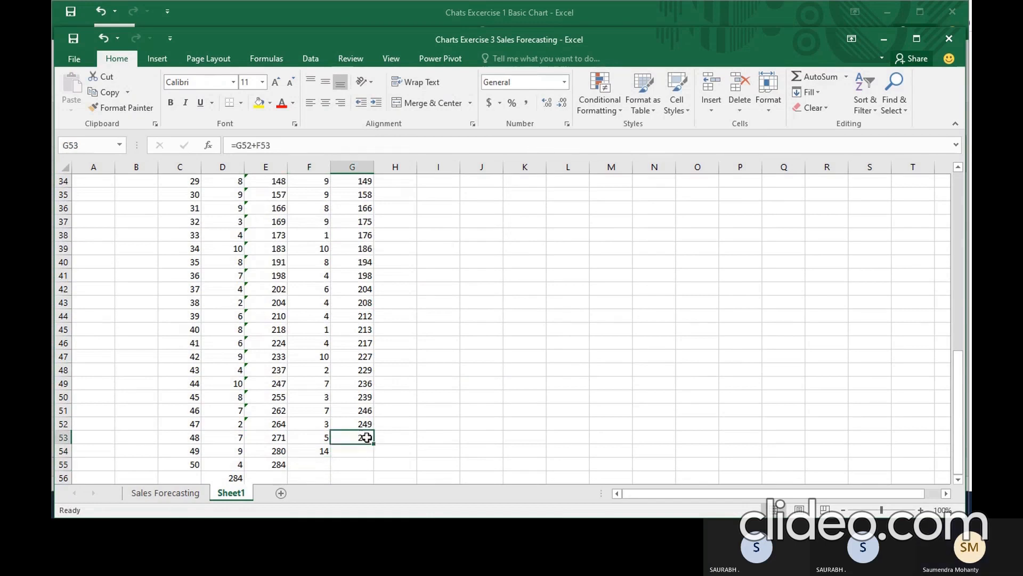
{"action": "left_click_drag", "start_coordinate": [373, 442], "coordinate": [374, 456]}
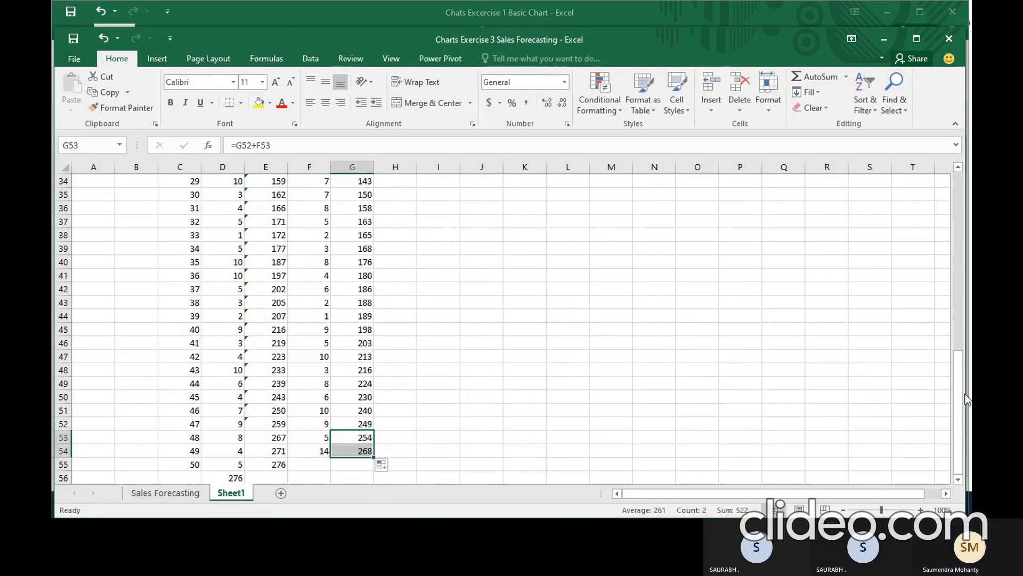
- Change Australia's runs for over 48 in F53 to 10
{"action": "mouse_move", "coordinate": [959, 391]}
{"action": "left_mouse_down"}
{"action": "mouse_move", "coordinate": [961, 165]}
{"action": "mouse_move", "coordinate": [959, 398]}
{"action": "left_mouse_up"}
{"action": "left_click", "coordinate": [323, 436]}
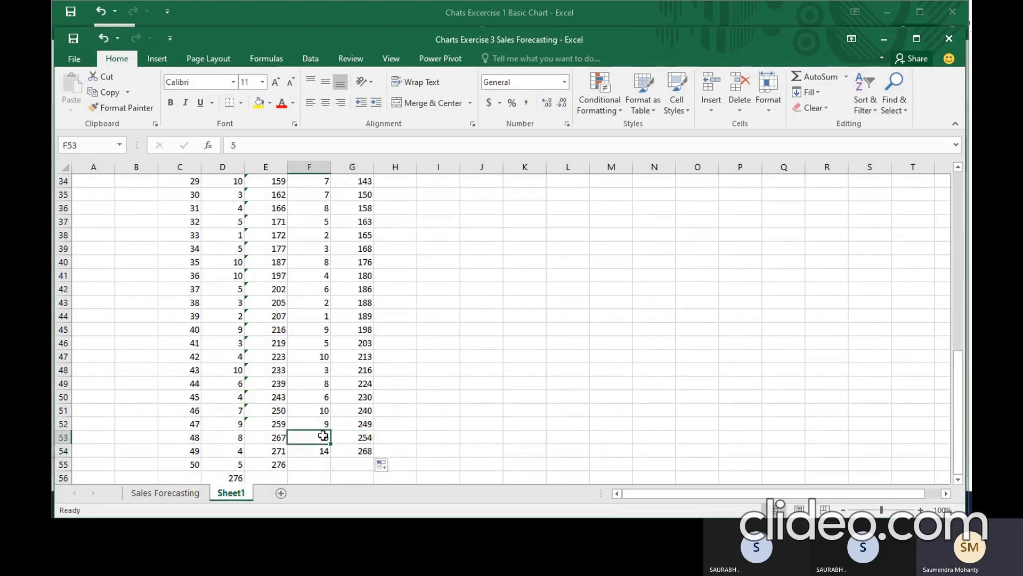
{"action": "type", "text": "10"}
{"action": "key", "text": "Return"}
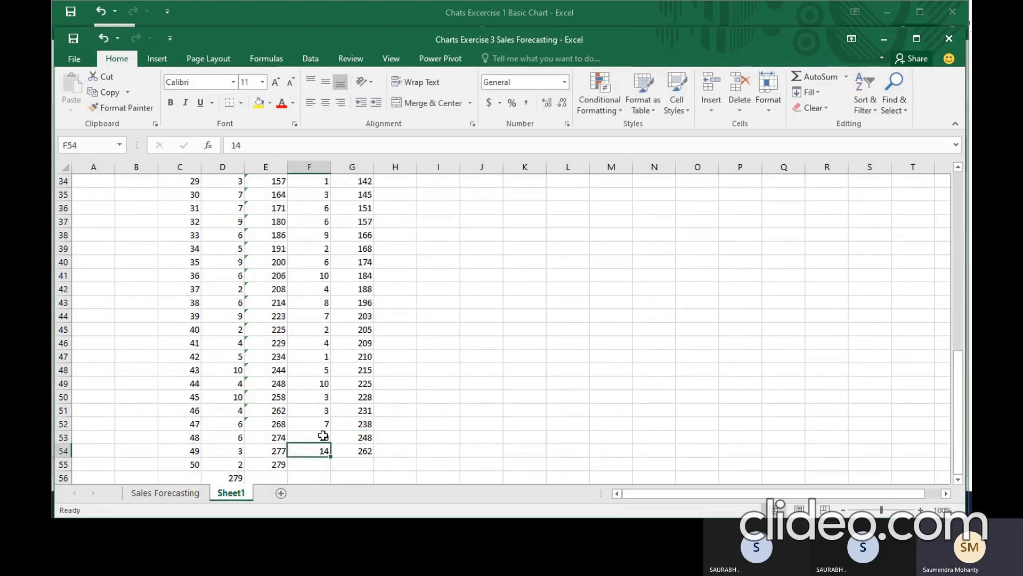
- Enter 6 as Australia's runs for over 50 in F55 and fill the running-total formula from G54 to G55
{"action": "left_click_drag", "start_coordinate": [955, 404], "coordinate": [968, 425]}
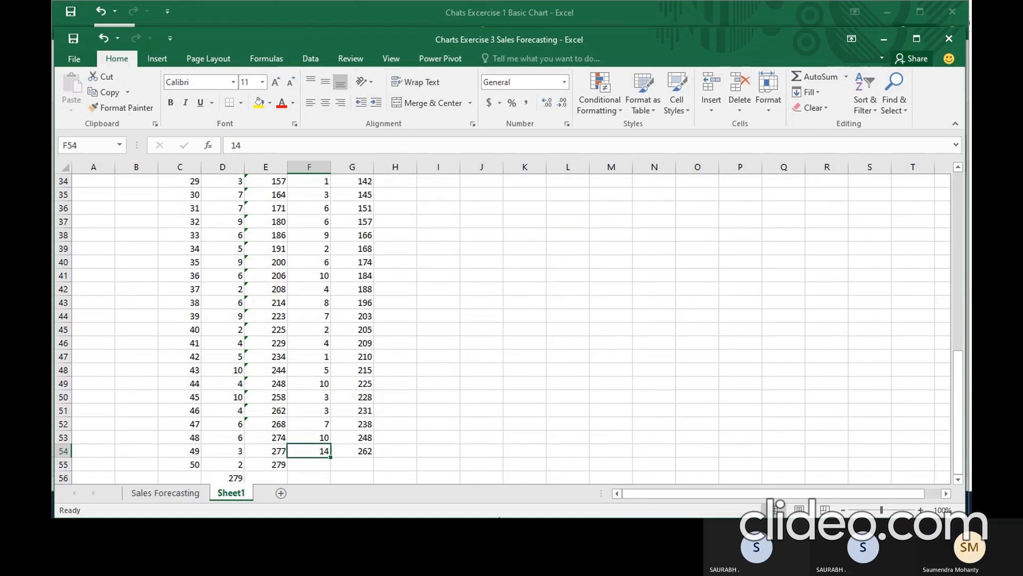
{"action": "left_click", "coordinate": [310, 464]}
{"action": "type", "text": "6"}
{"action": "key", "text": "Return"}
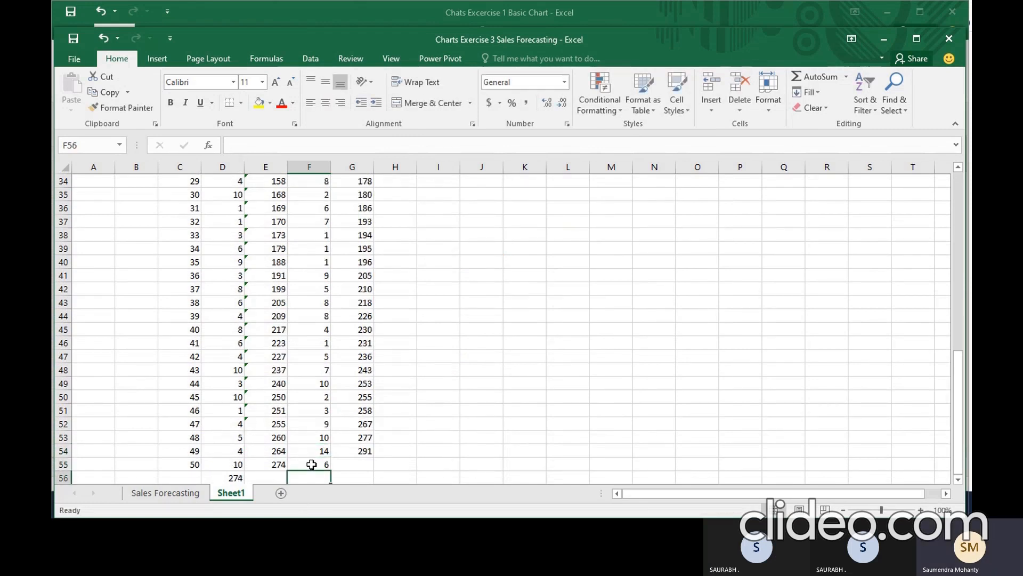
{"action": "left_click", "coordinate": [369, 451]}
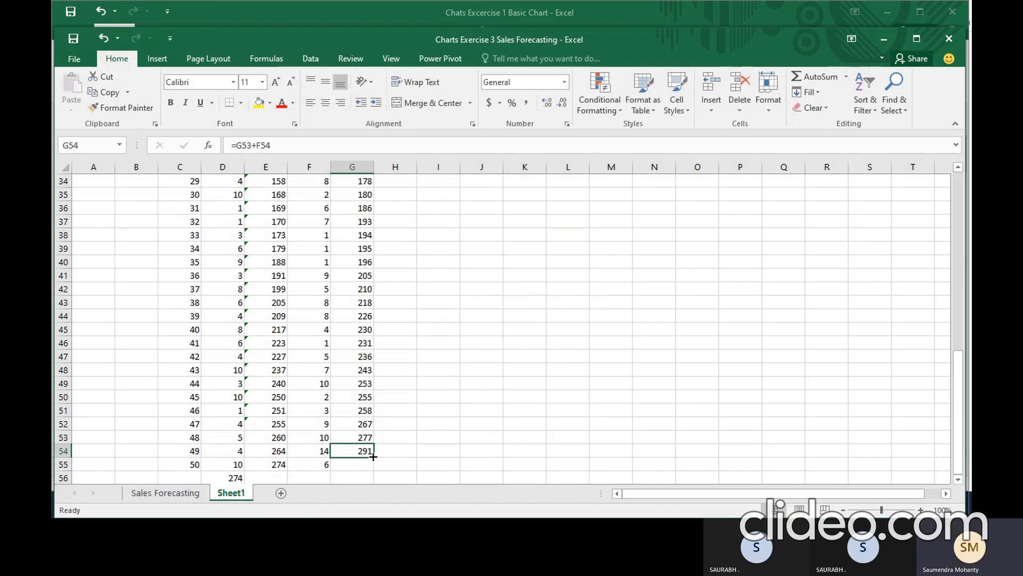
{"action": "left_click_drag", "start_coordinate": [372, 459], "coordinate": [375, 468]}
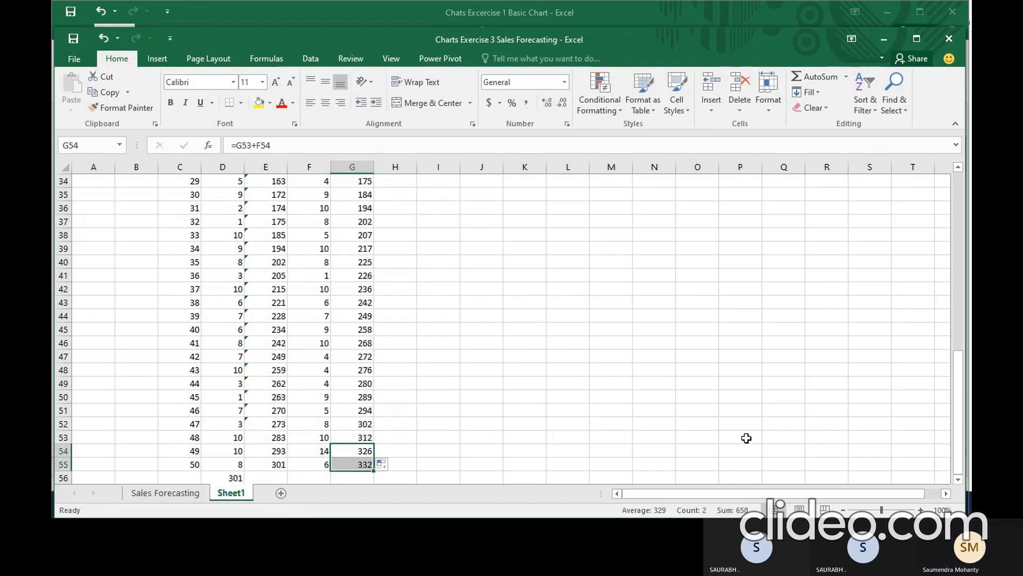
- Review the cumulative runs line chart and close the Charts Exercise 3 Sales Forecasting workbook without saving
{"action": "left_click_drag", "start_coordinate": [961, 405], "coordinate": [966, 159]}
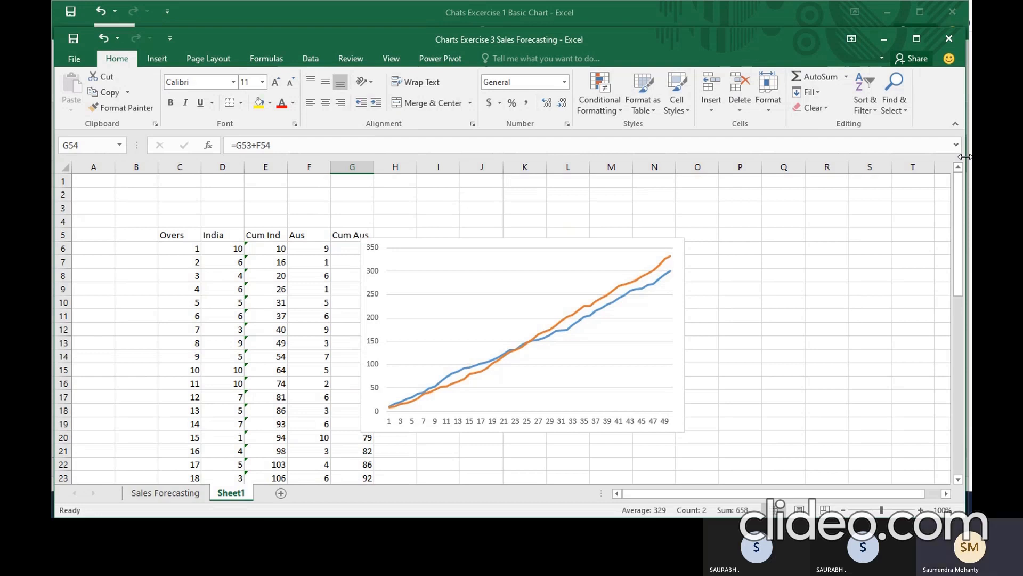
{"action": "left_click", "coordinate": [948, 40]}
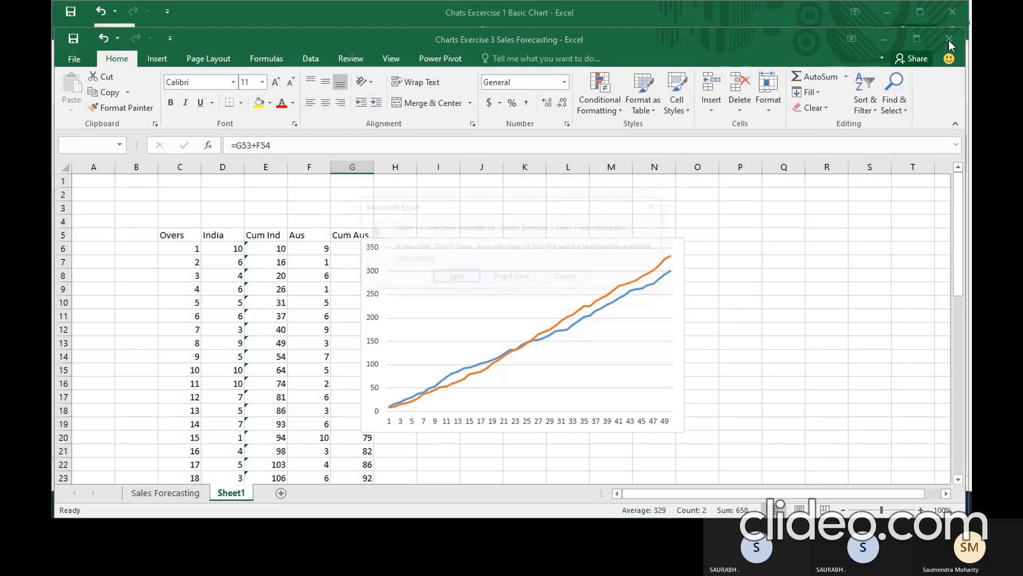
{"action": "left_click", "coordinate": [523, 279]}
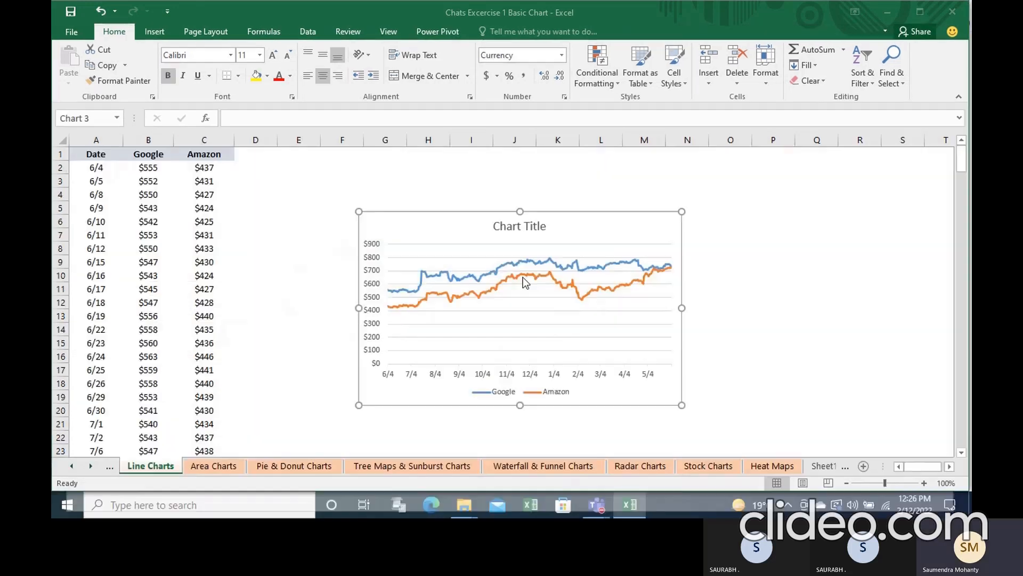
- Open the Chart Exercise 4 Guage Chart workbook from the Excel Dashboard folder on the USB drive
{"action": "left_click", "coordinate": [75, 503]}
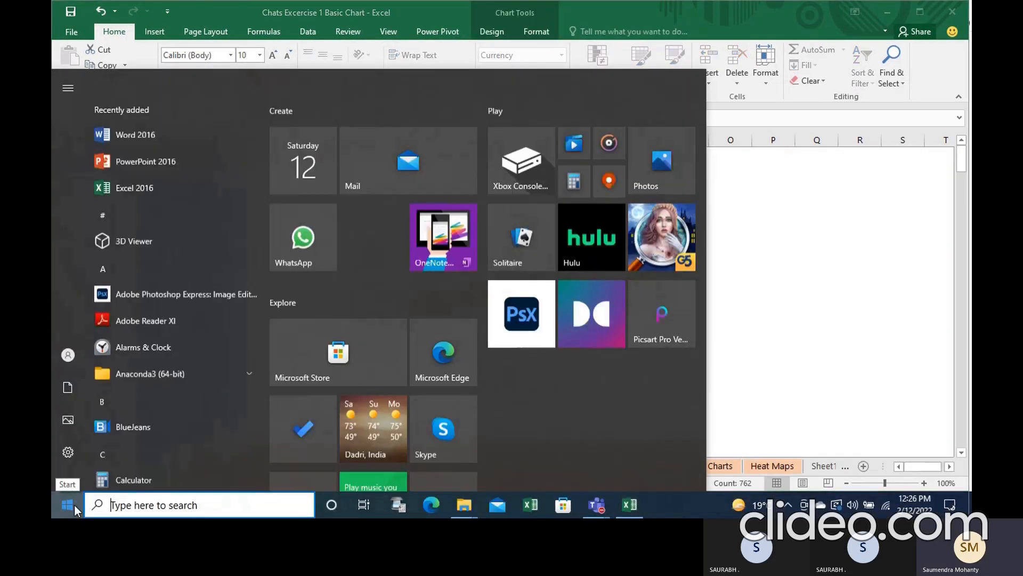
{"action": "left_click", "coordinate": [64, 382]}
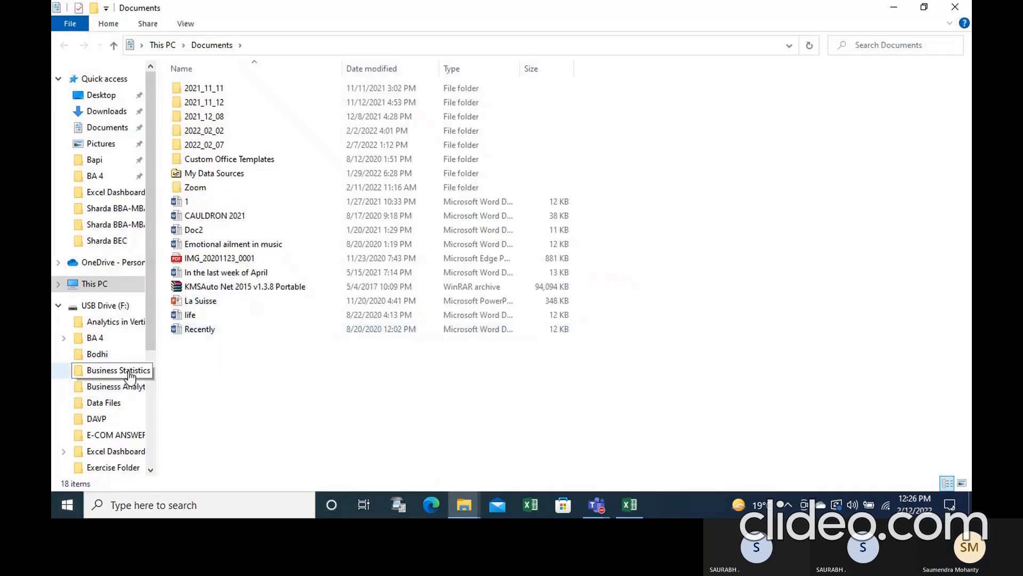
{"action": "left_click", "coordinate": [140, 453]}
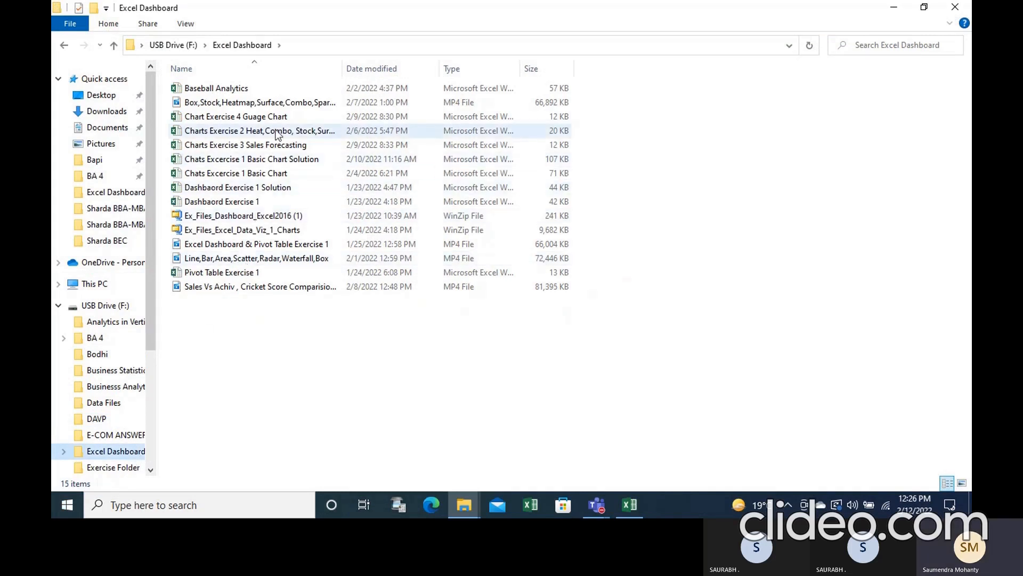
{"action": "double_click", "coordinate": [256, 117]}
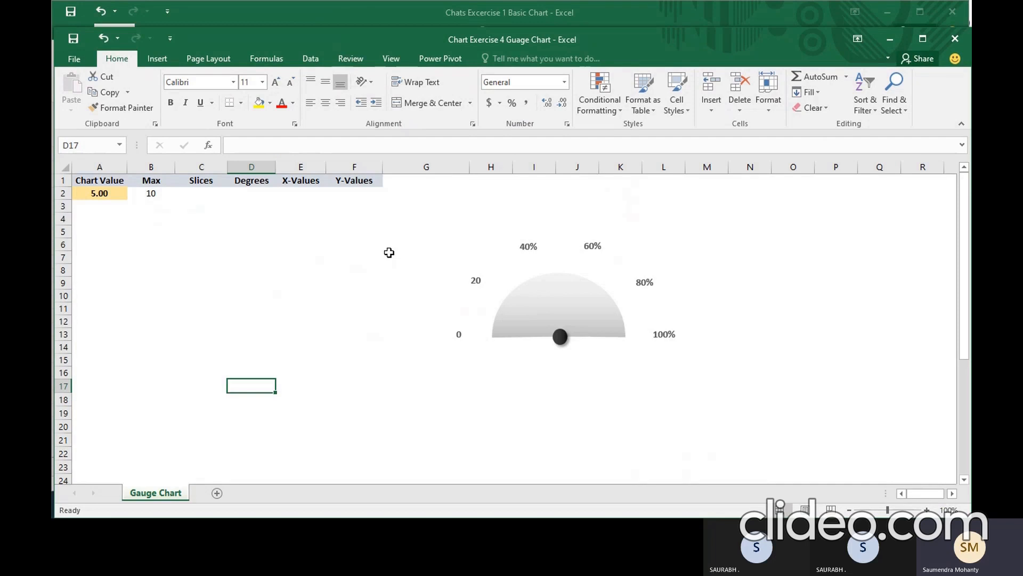
- Enter 10% as the first Slices value in C2
{"action": "left_click", "coordinate": [102, 192]}
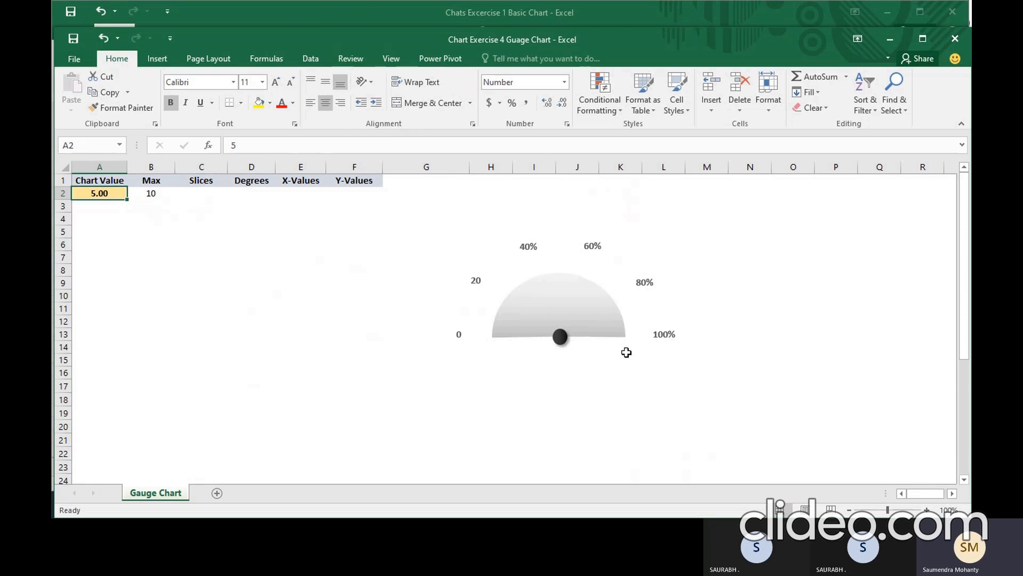
{"action": "left_click", "coordinate": [156, 196]}
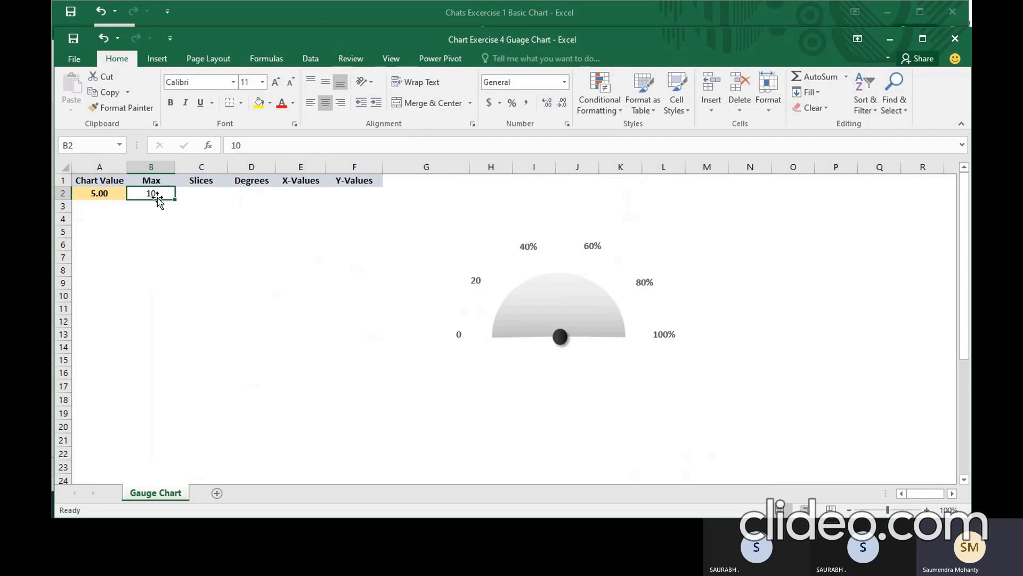
{"action": "left_click", "coordinate": [208, 195]}
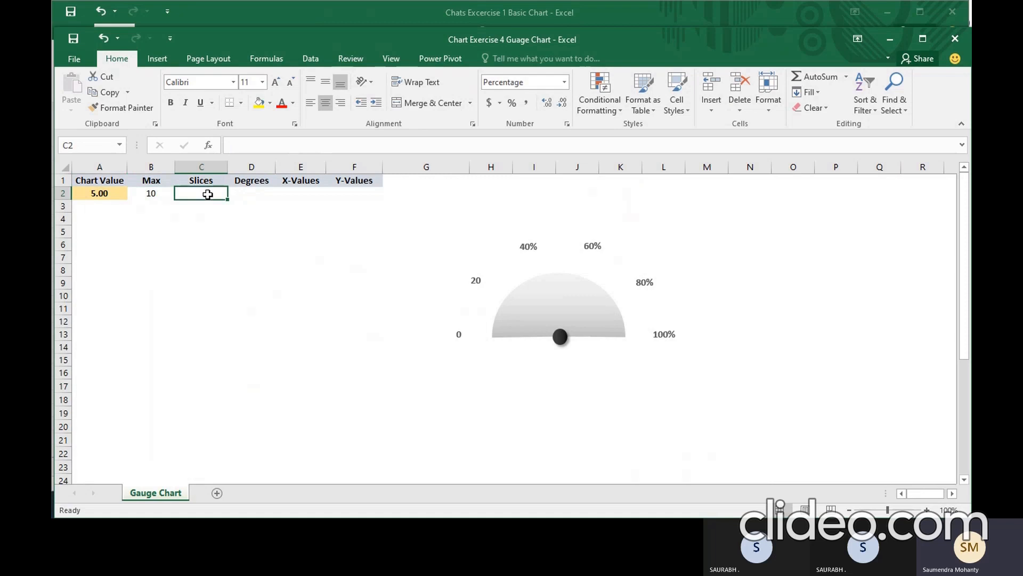
{"action": "type", "text": "10"}
{"action": "key", "text": "Return"}
{"action": "left_click", "coordinate": [209, 194]}
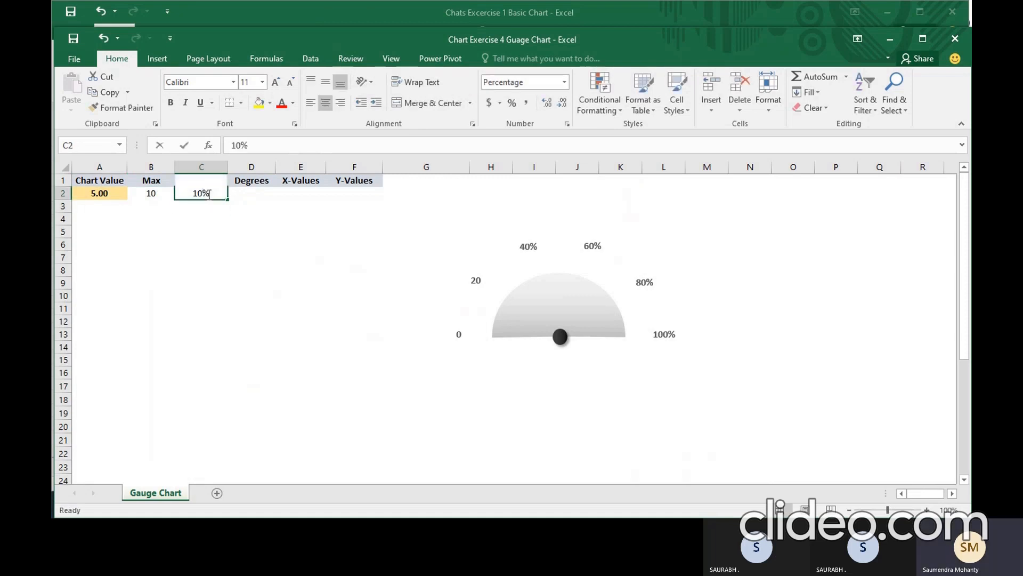
{"action": "left_click", "coordinate": [255, 246]}
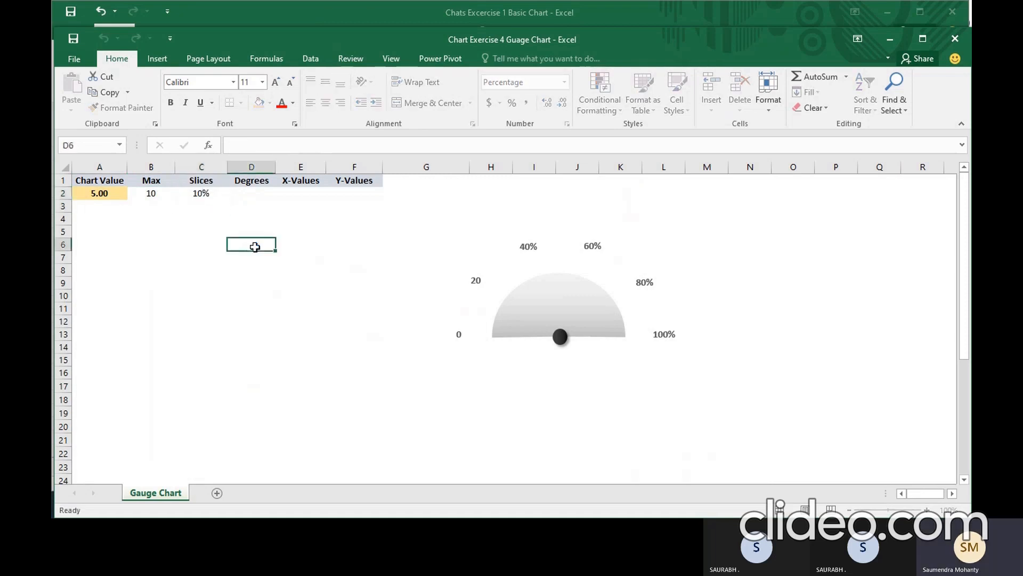
- Fill the 10% slice from C2 down to C5 and enter 50% in C6
{"action": "left_click", "coordinate": [213, 195]}
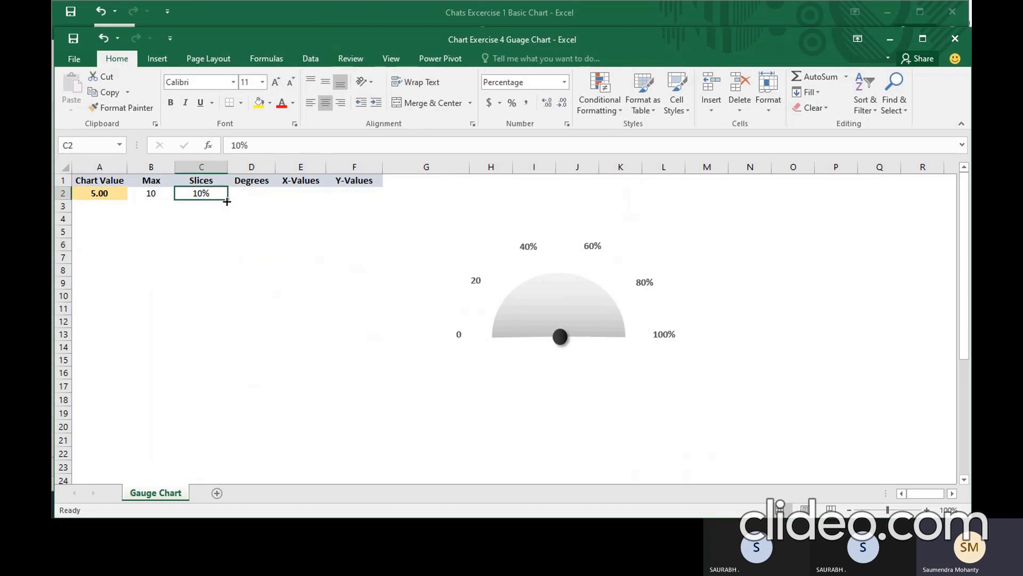
{"action": "left_click_drag", "start_coordinate": [227, 202], "coordinate": [224, 239]}
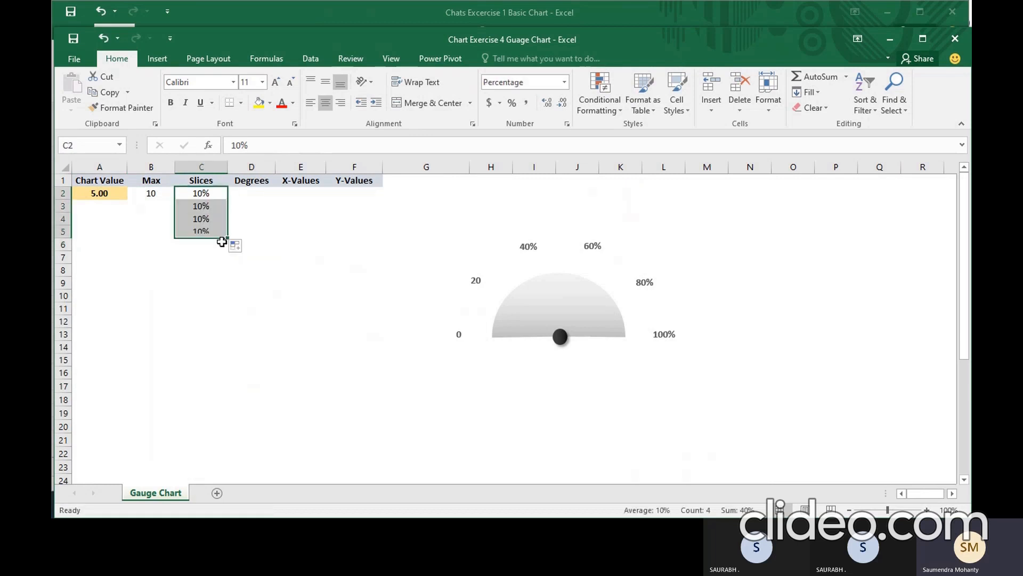
{"action": "left_click", "coordinate": [201, 246]}
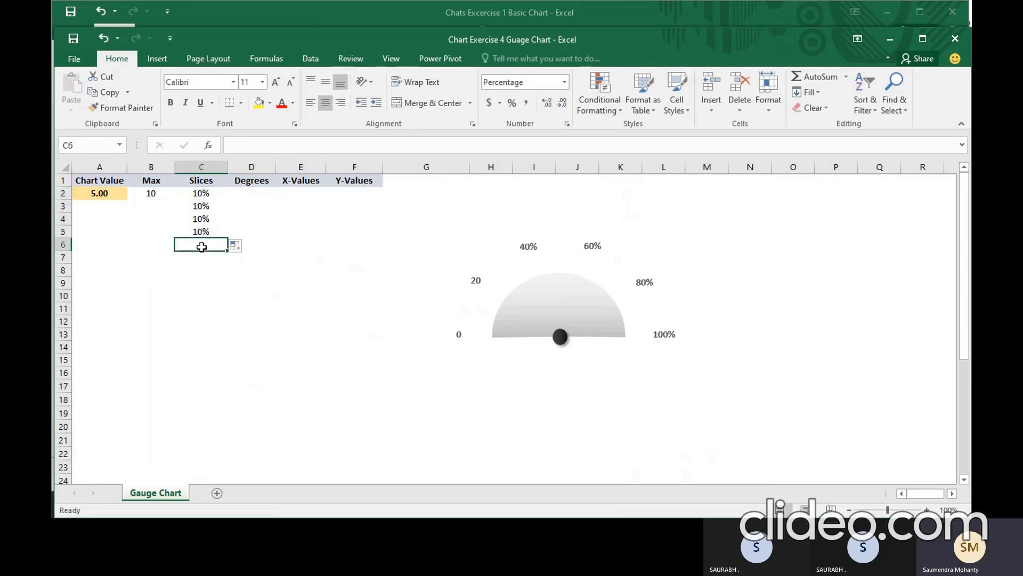
{"action": "type", "text": "50%"}
{"action": "left_click", "coordinate": [244, 297]}
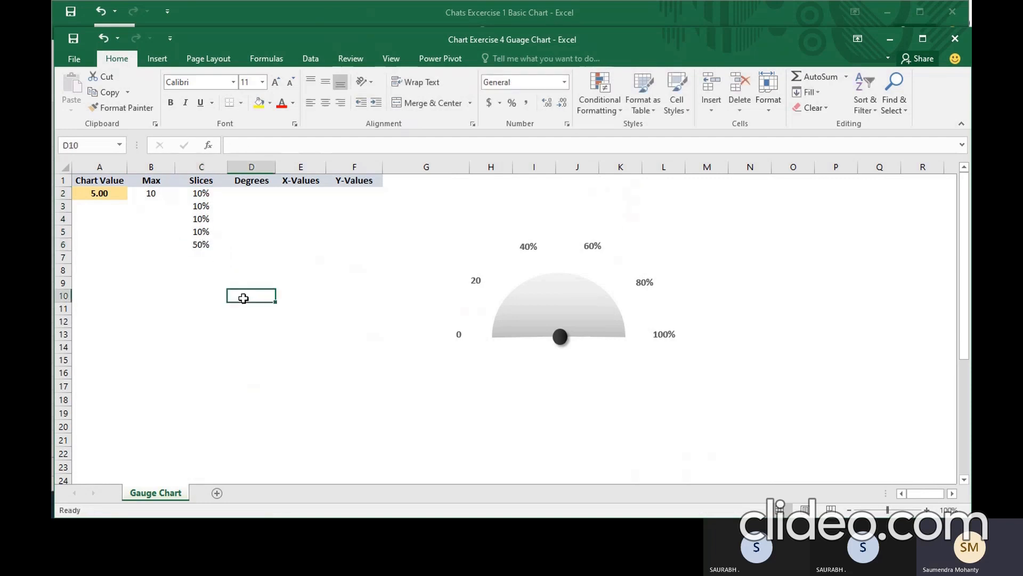
- Insert a doughnut chart from the slice values in C2:C6
{"action": "left_click", "coordinate": [200, 198]}
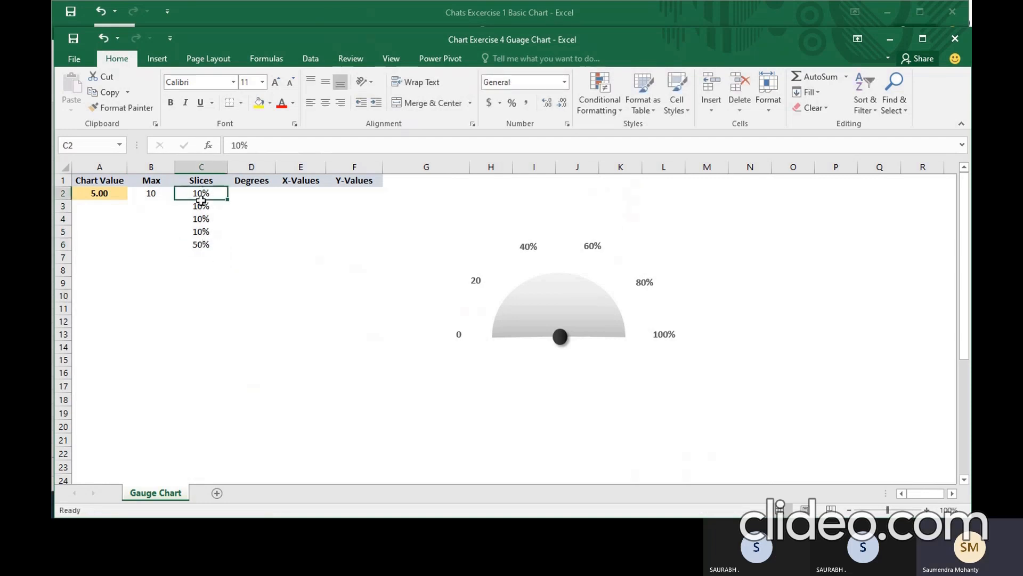
{"action": "left_click_drag", "start_coordinate": [200, 199], "coordinate": [203, 244]}
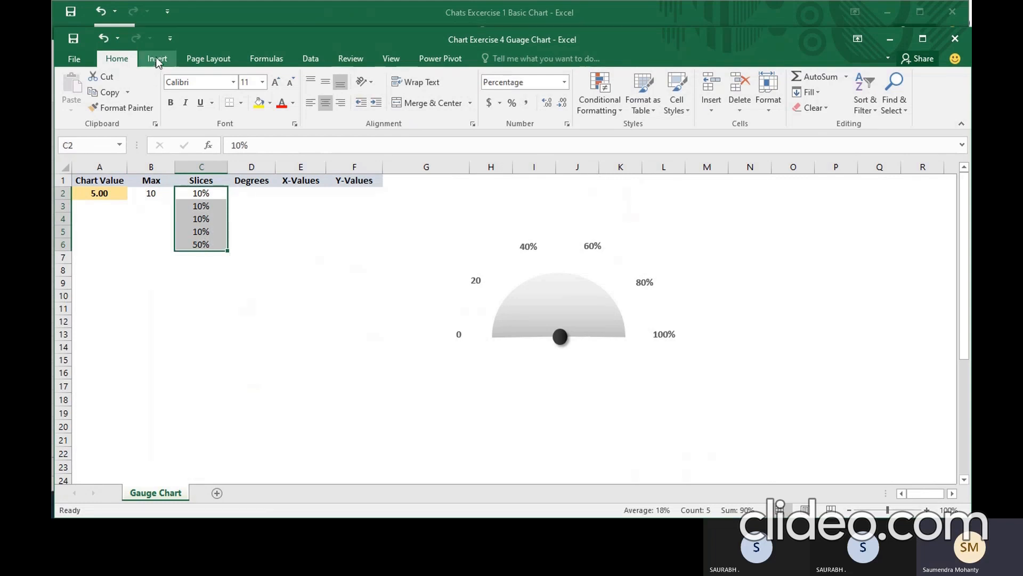
{"action": "left_click", "coordinate": [157, 59]}
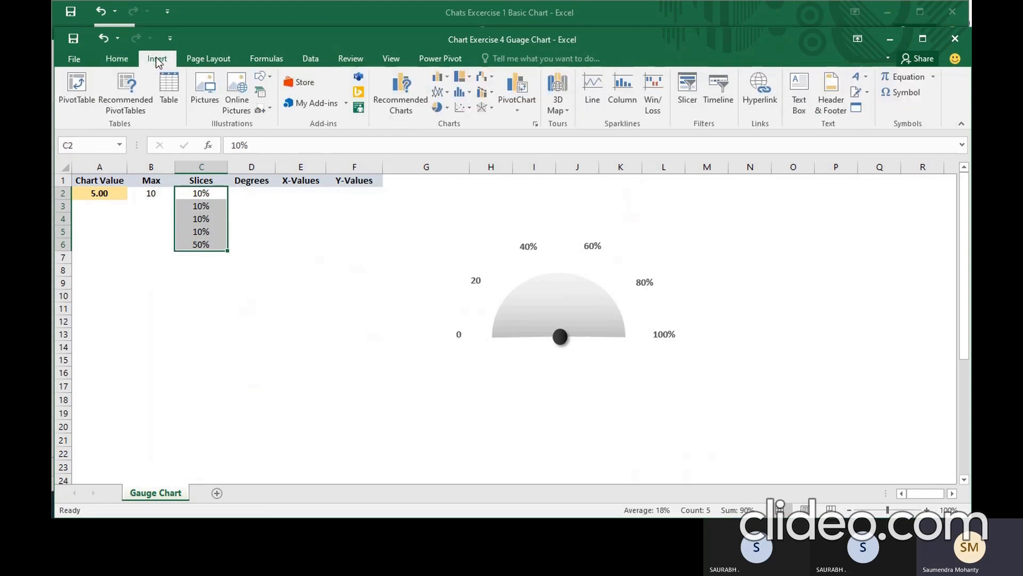
{"action": "left_click", "coordinate": [446, 111]}
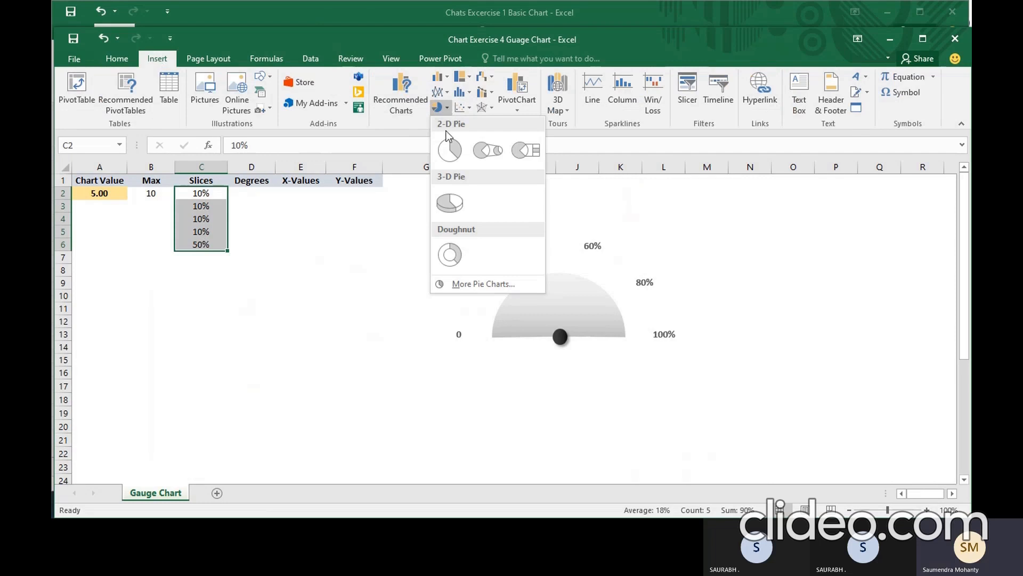
{"action": "left_click", "coordinate": [454, 252]}
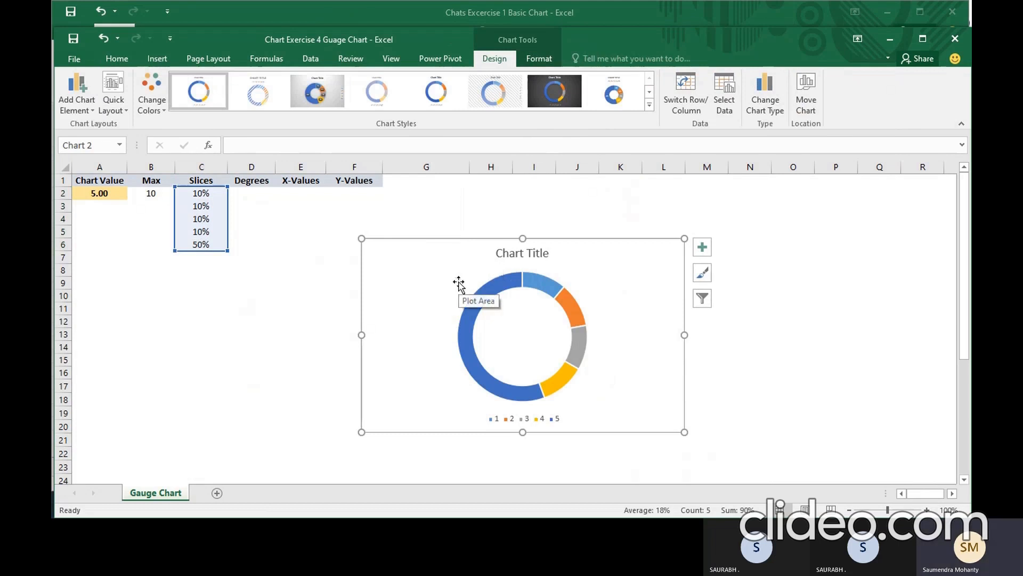
- Try applying No fill to the entire doughnut series
{"action": "left_click", "coordinate": [469, 339]}
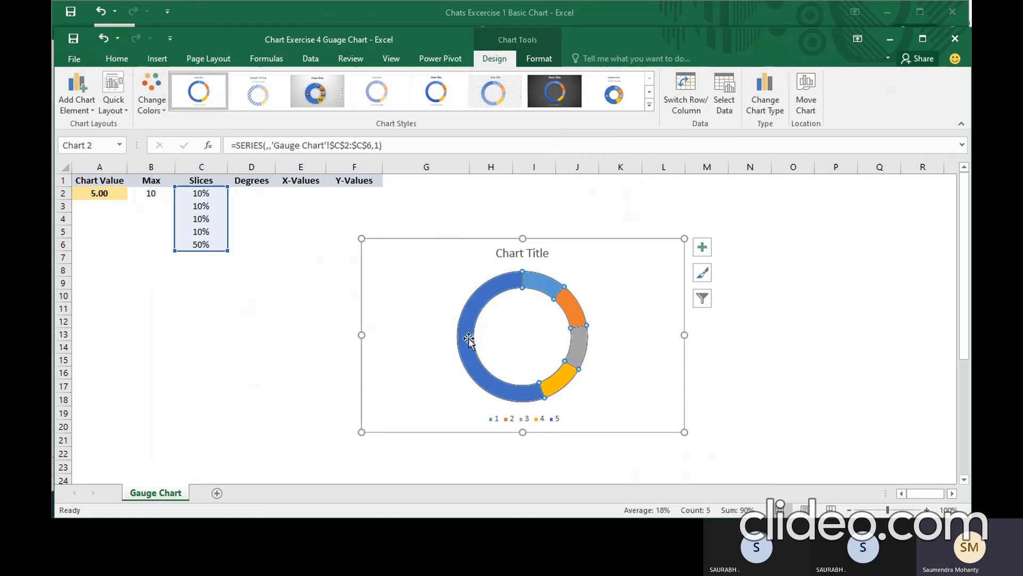
{"action": "right_click", "coordinate": [468, 339]}
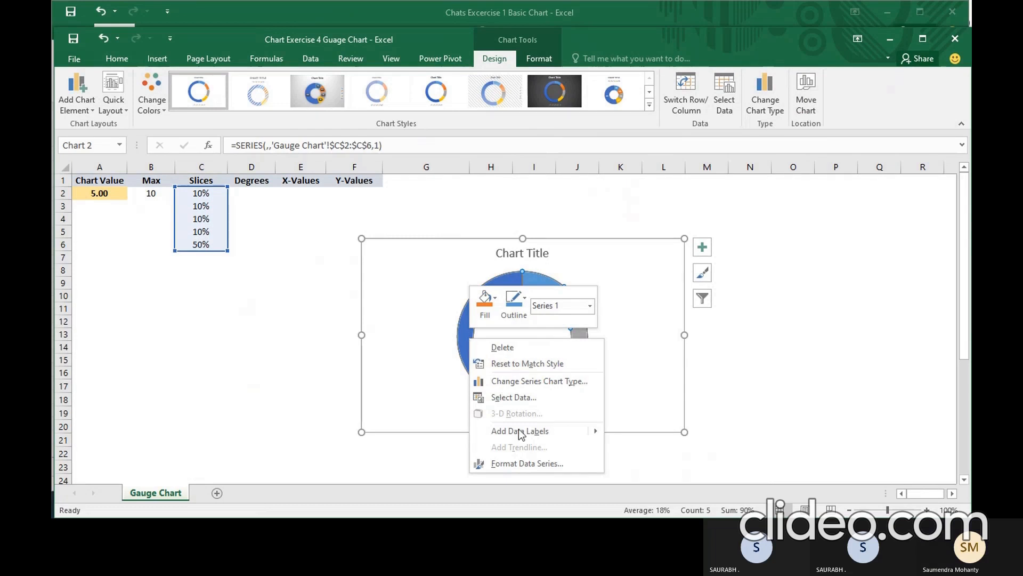
{"action": "left_click", "coordinate": [532, 459]}
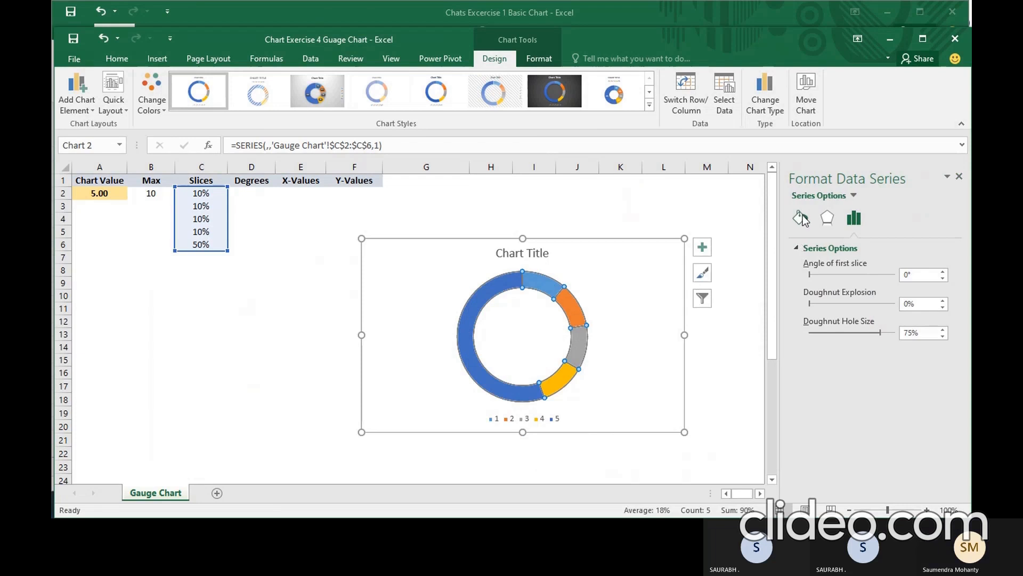
{"action": "left_click", "coordinate": [802, 217]}
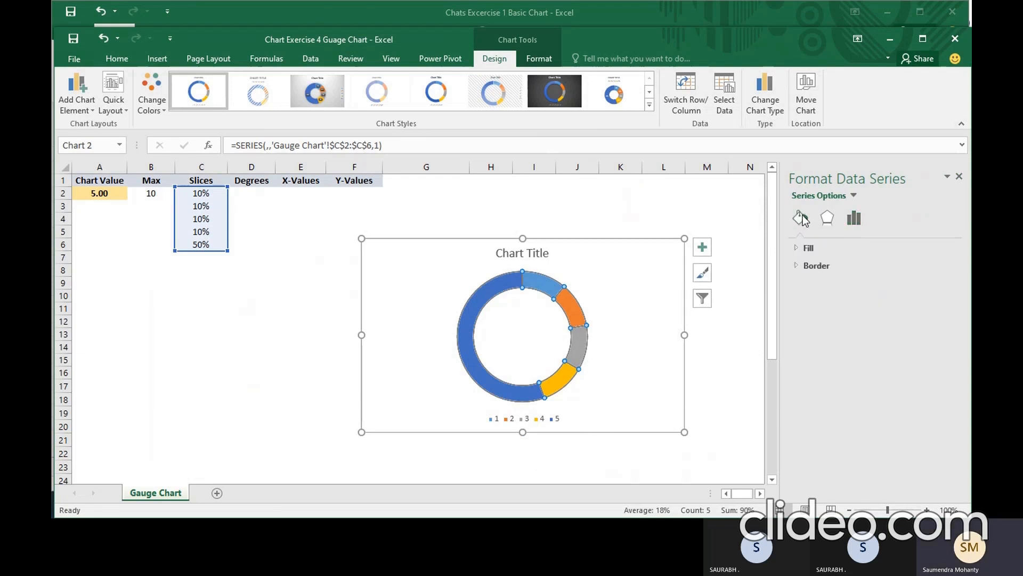
{"action": "left_click", "coordinate": [807, 248]}
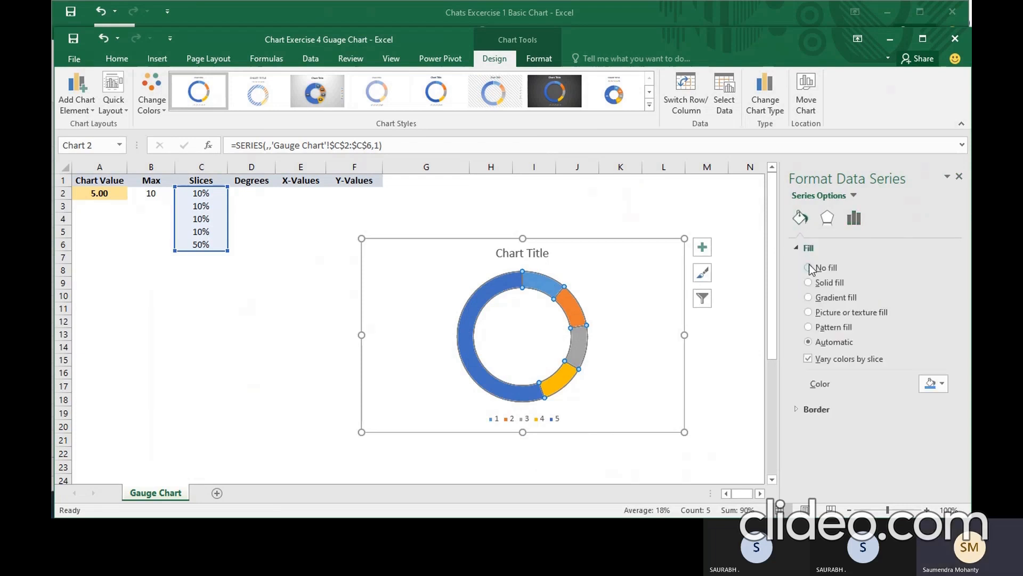
{"action": "left_click", "coordinate": [809, 267]}
- Discard the unfilled doughnut chart from the Gauge Chart sheet
{"action": "left_click", "coordinate": [565, 332]}
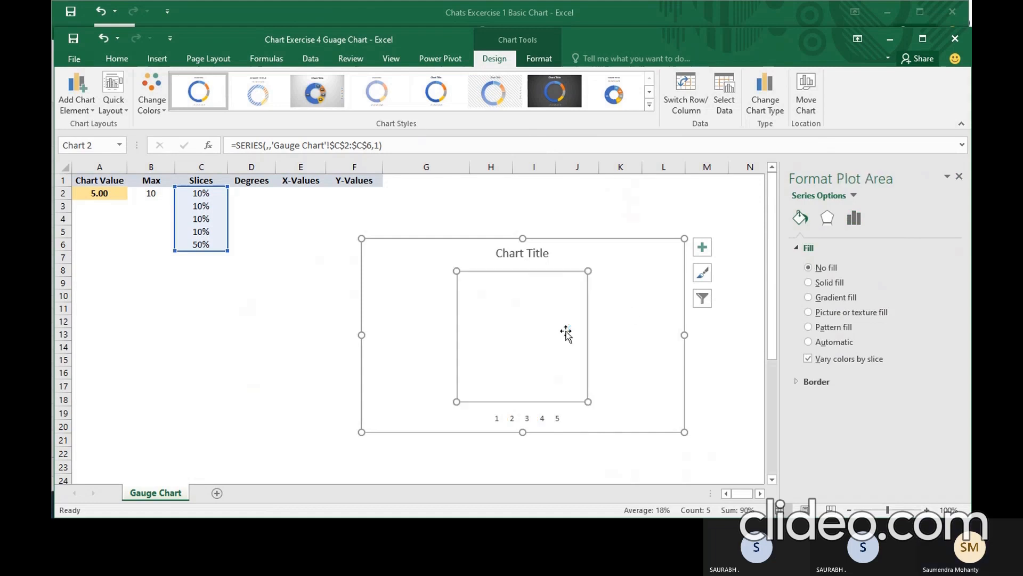
{"action": "key", "text": "Escape"}
{"action": "key", "text": "Escape"}
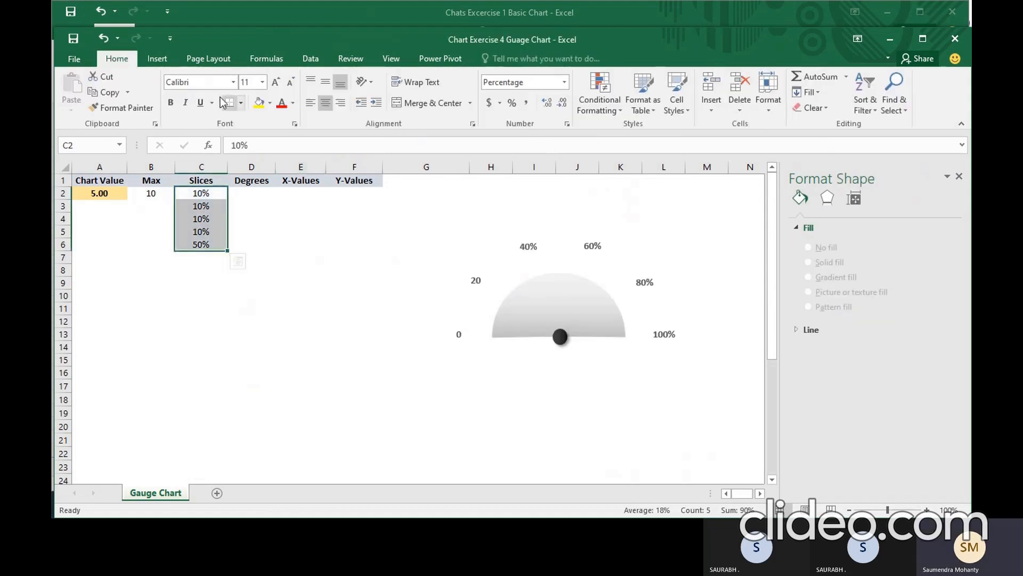
- Insert a new doughnut chart from the slice percentages in C2:C6
{"action": "left_click", "coordinate": [158, 59]}
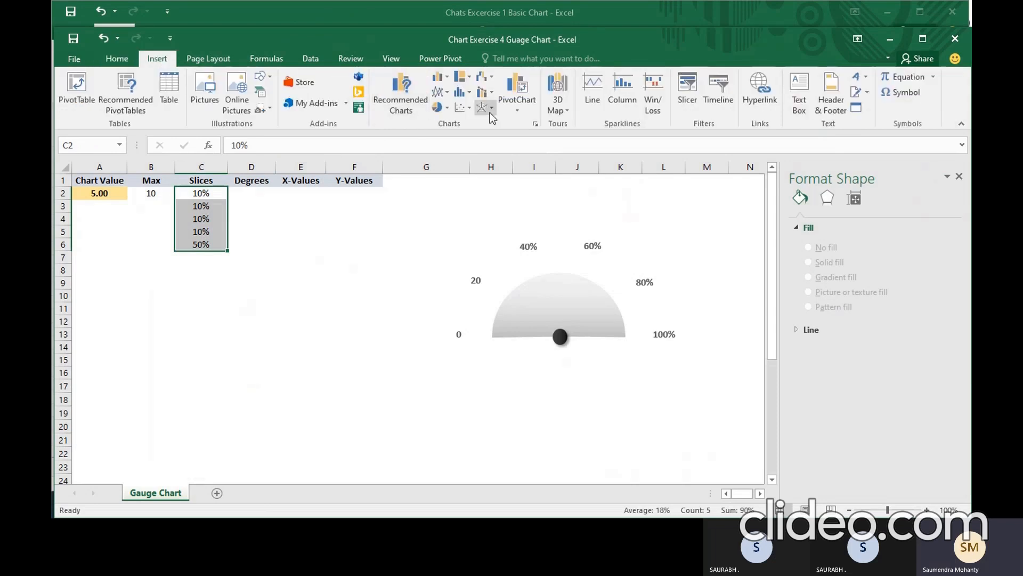
{"action": "left_click", "coordinate": [448, 108]}
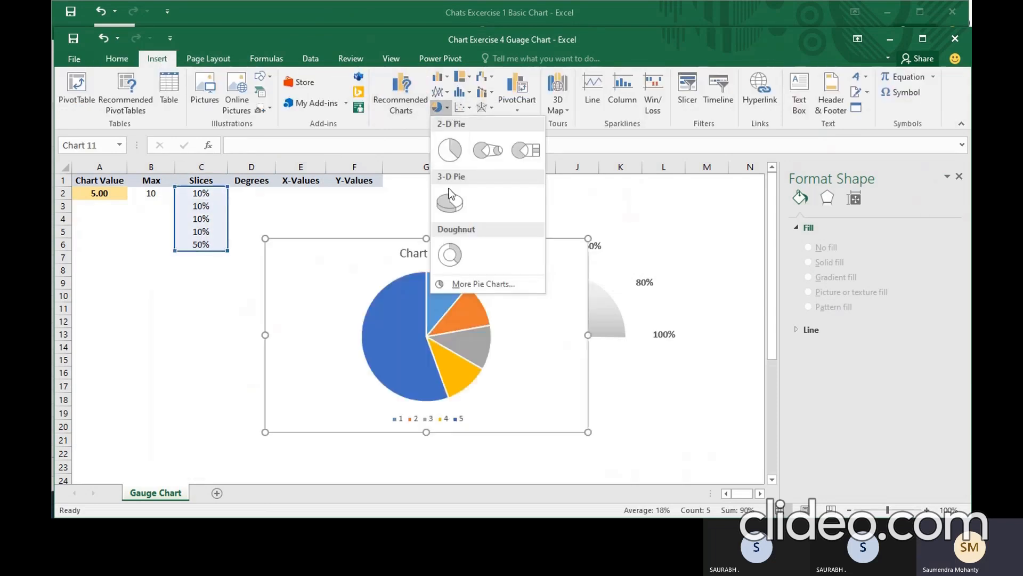
{"action": "left_click", "coordinate": [451, 253]}
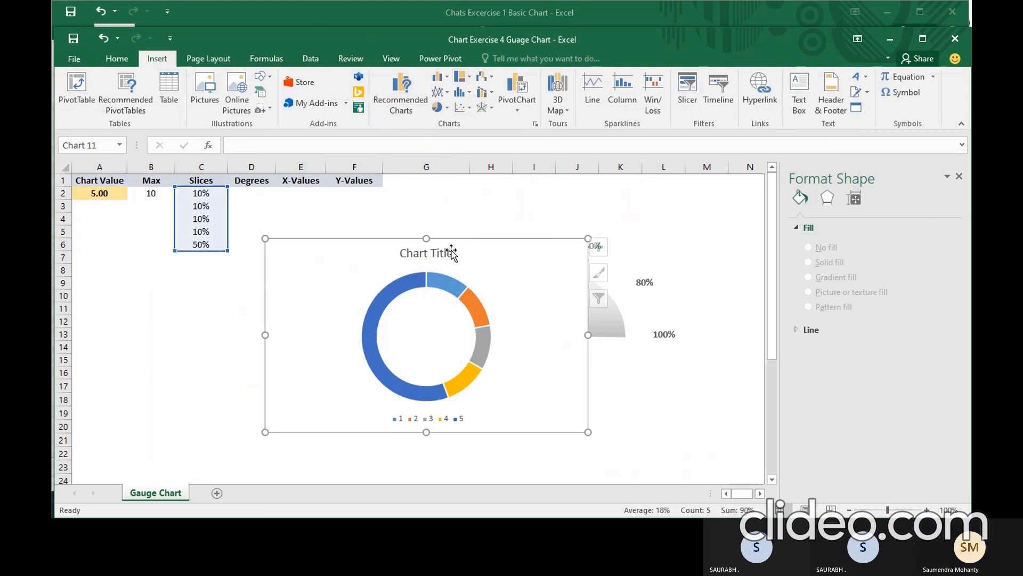
- Format only the 50% slice of the doughnut with No fill, leaving the chart deselected
{"action": "left_click", "coordinate": [371, 326]}
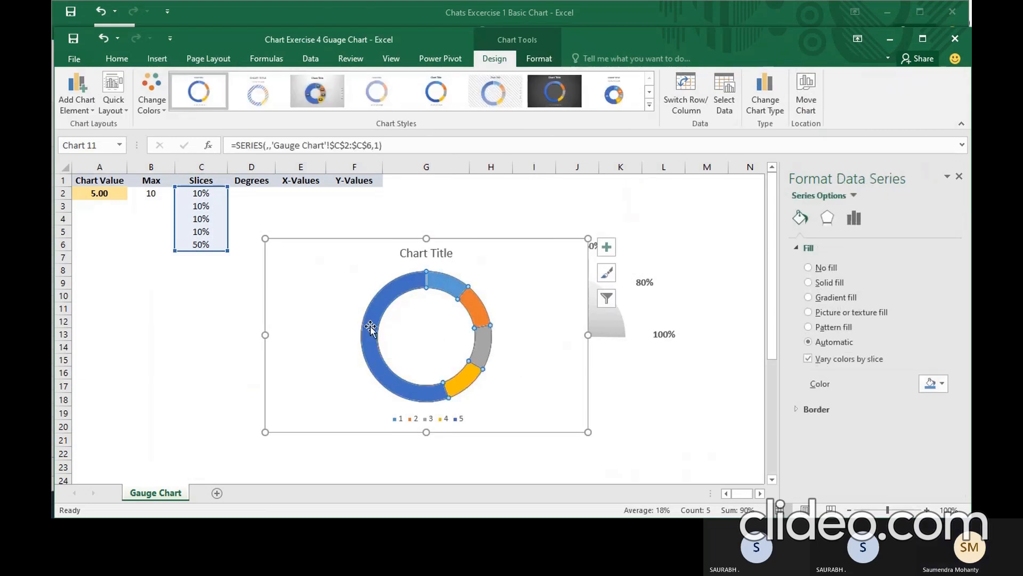
{"action": "left_click", "coordinate": [370, 327]}
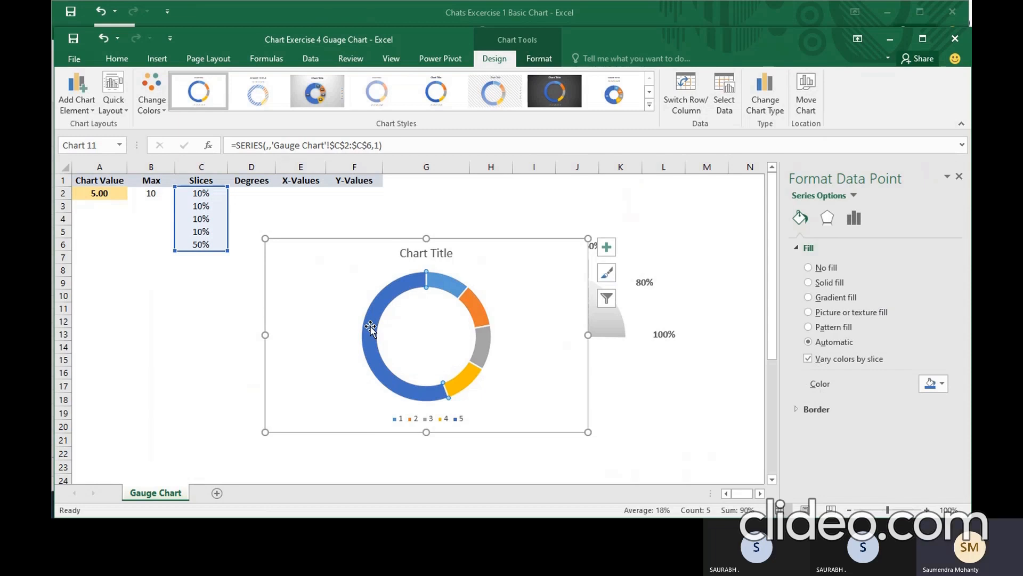
{"action": "right_click", "coordinate": [371, 327]}
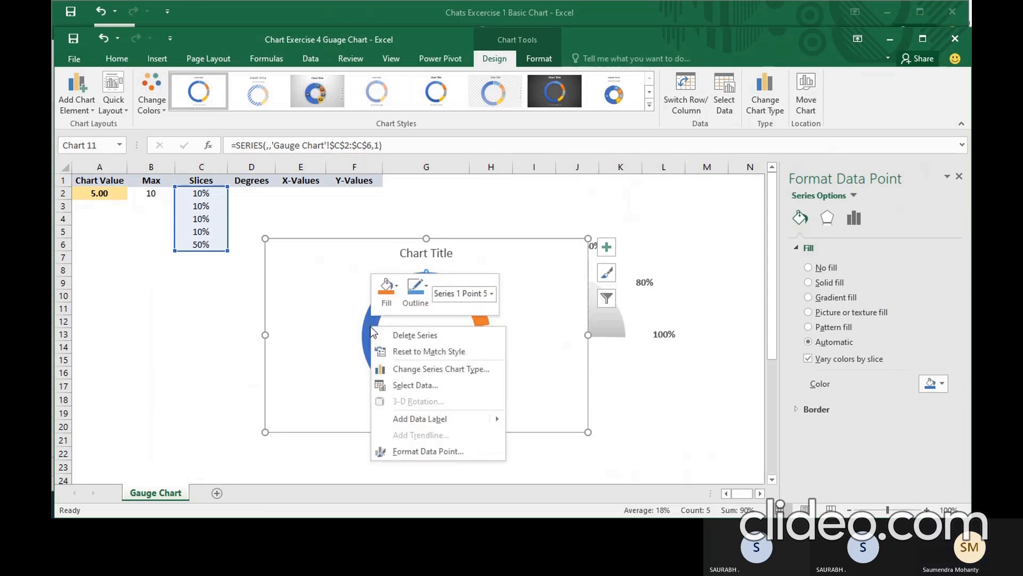
{"action": "left_click", "coordinate": [423, 451]}
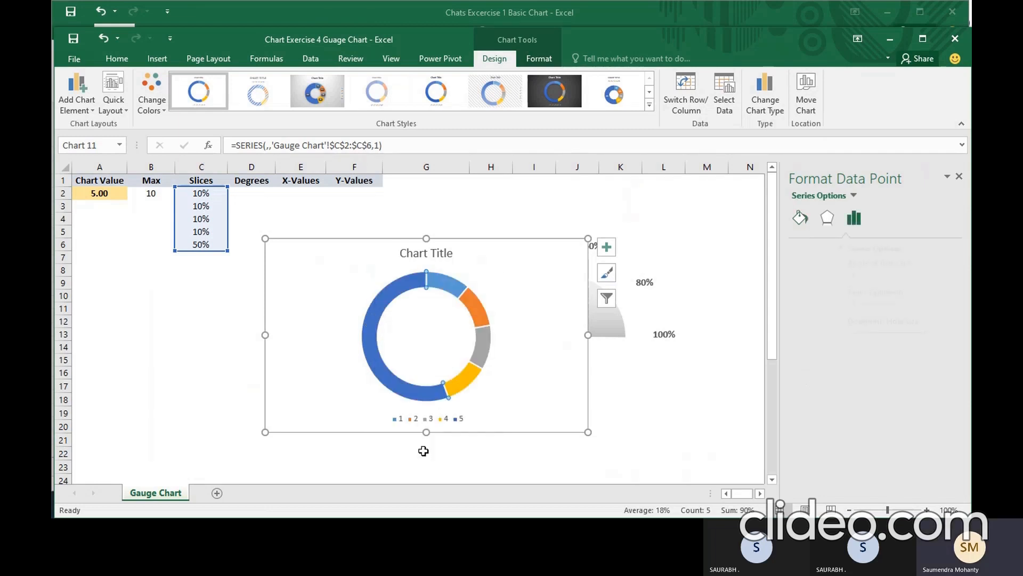
{"action": "left_click", "coordinate": [800, 219]}
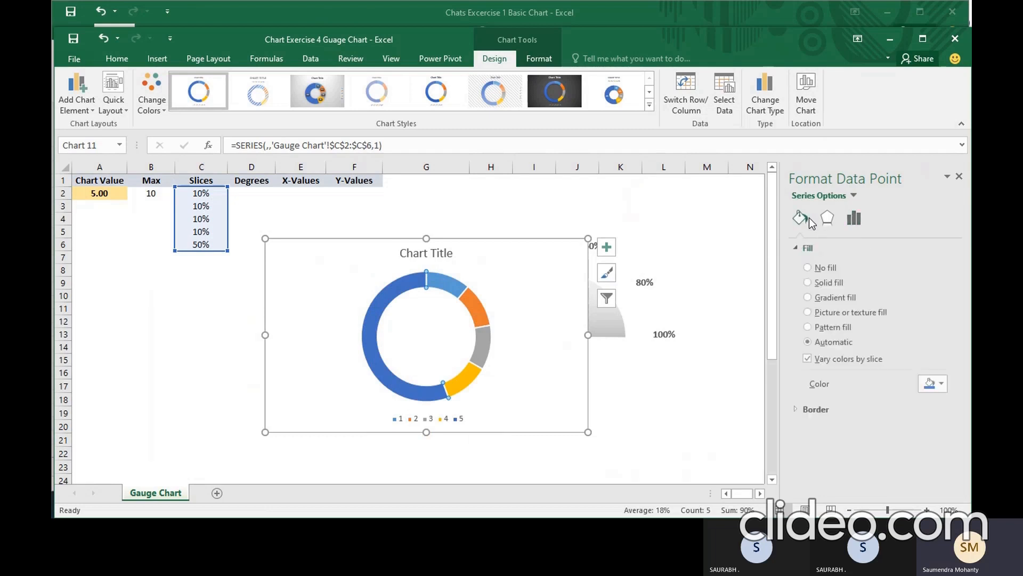
{"action": "left_click", "coordinate": [821, 267]}
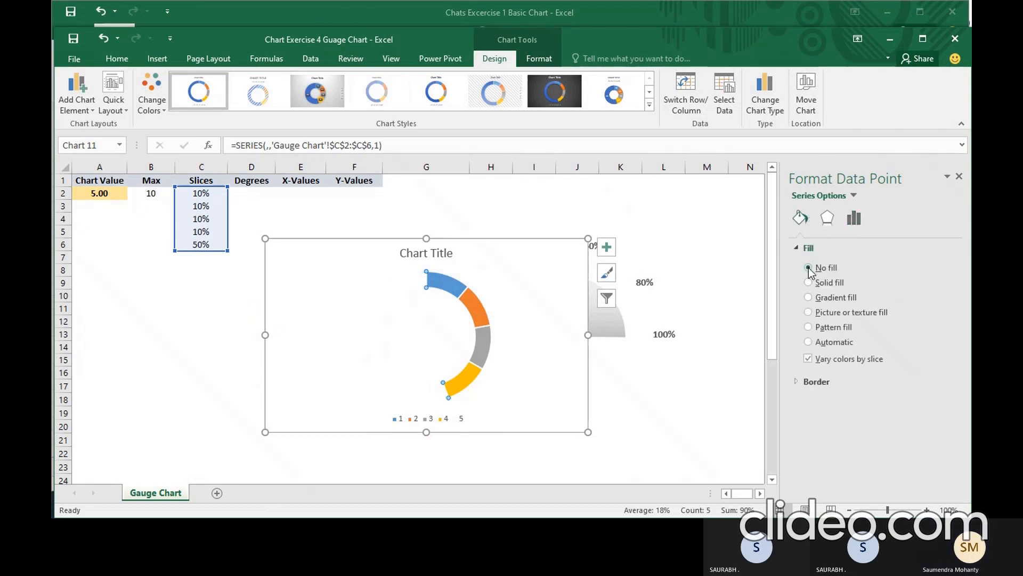
{"action": "left_click", "coordinate": [713, 365]}
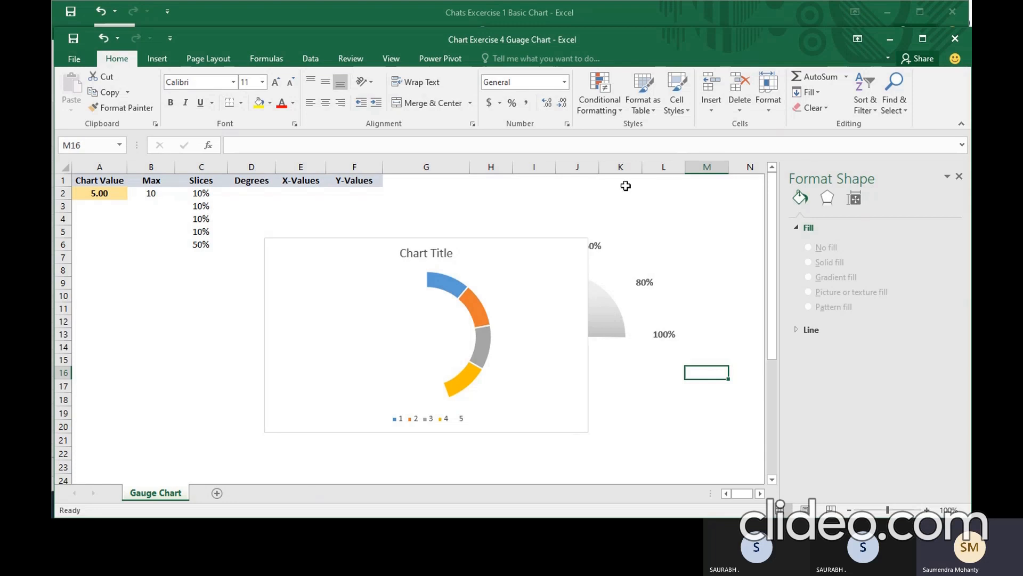
- Minimize all open windows to reach the desktop and launch Firefox
{"action": "left_click", "coordinate": [890, 35]}
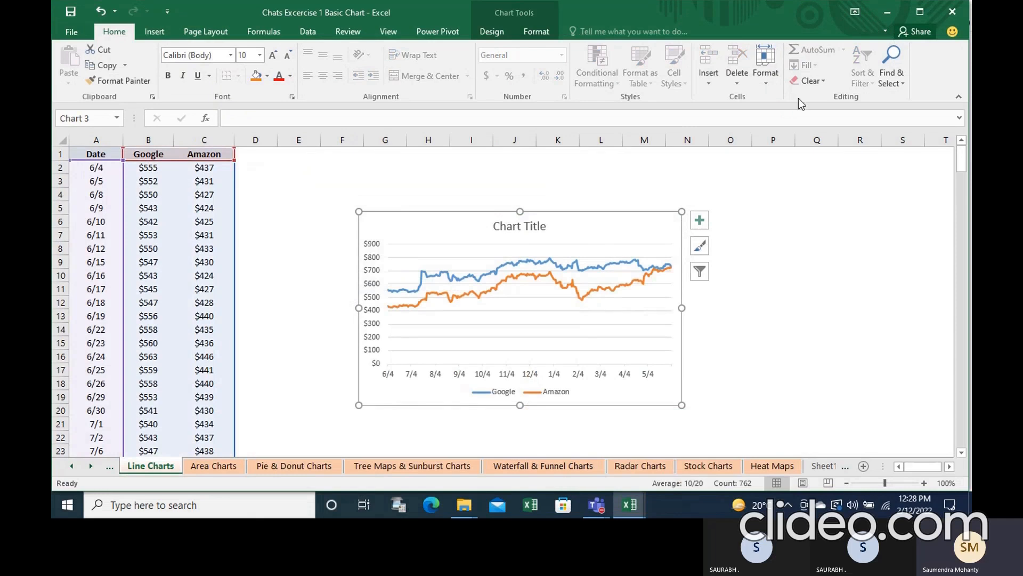
{"action": "left_click", "coordinate": [889, 10]}
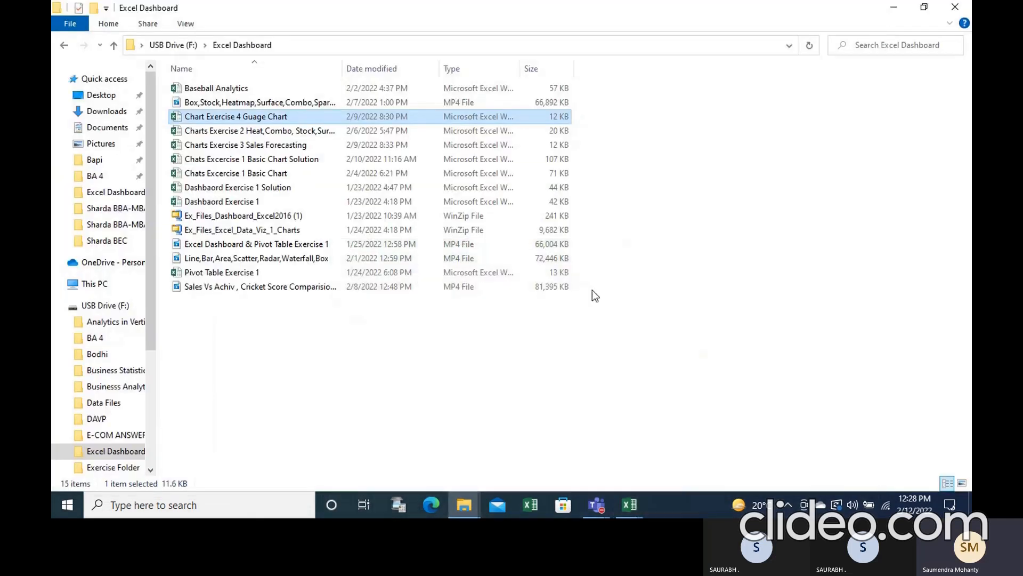
{"action": "left_click", "coordinate": [894, 11]}
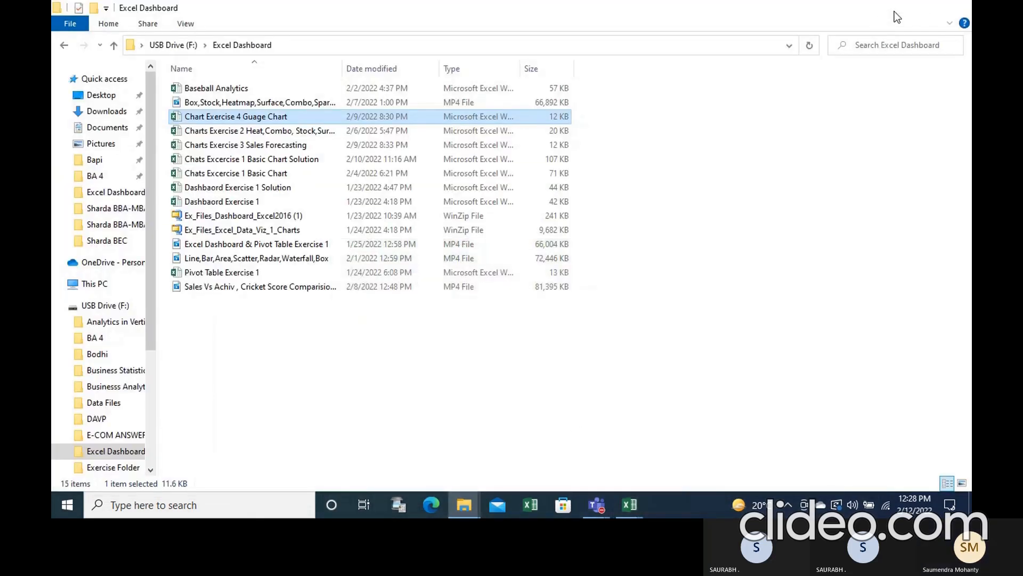
{"action": "left_click", "coordinate": [894, 11]}
{"action": "left_click", "coordinate": [894, 10]}
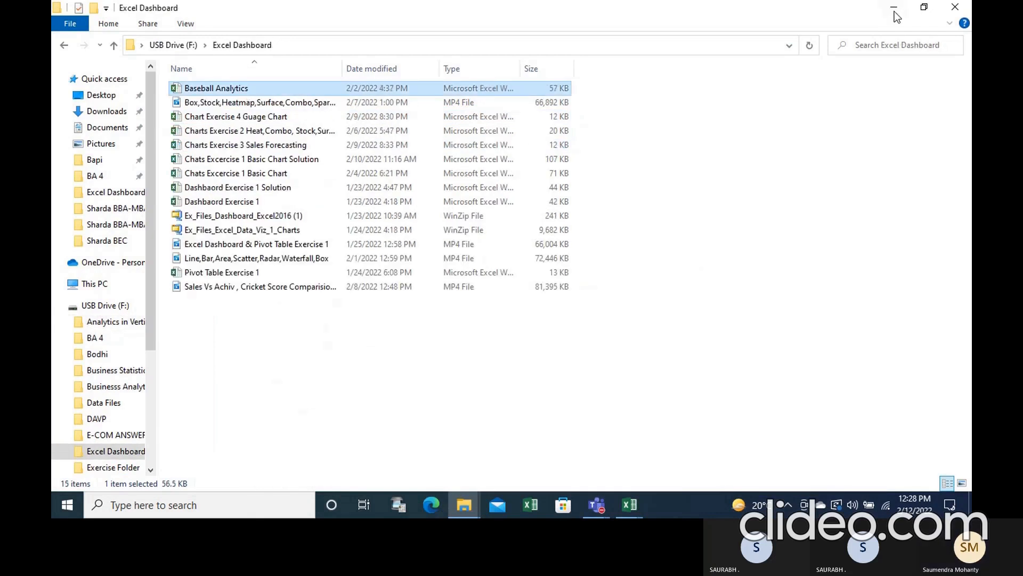
{"action": "left_click", "coordinate": [895, 10]}
{"action": "left_click", "coordinate": [895, 10]}
{"action": "left_click", "coordinate": [895, 11]}
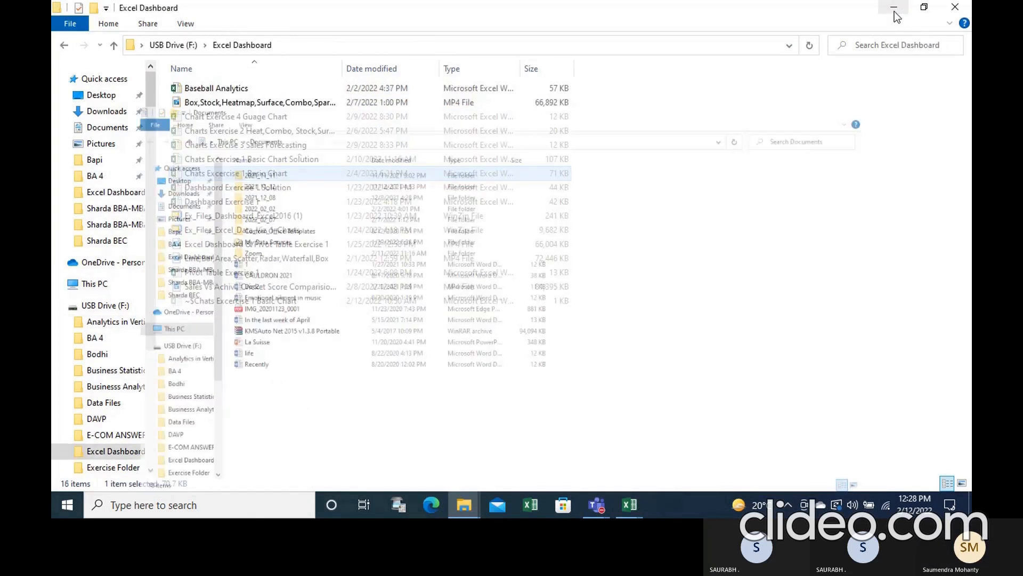
{"action": "left_click", "coordinate": [894, 11]}
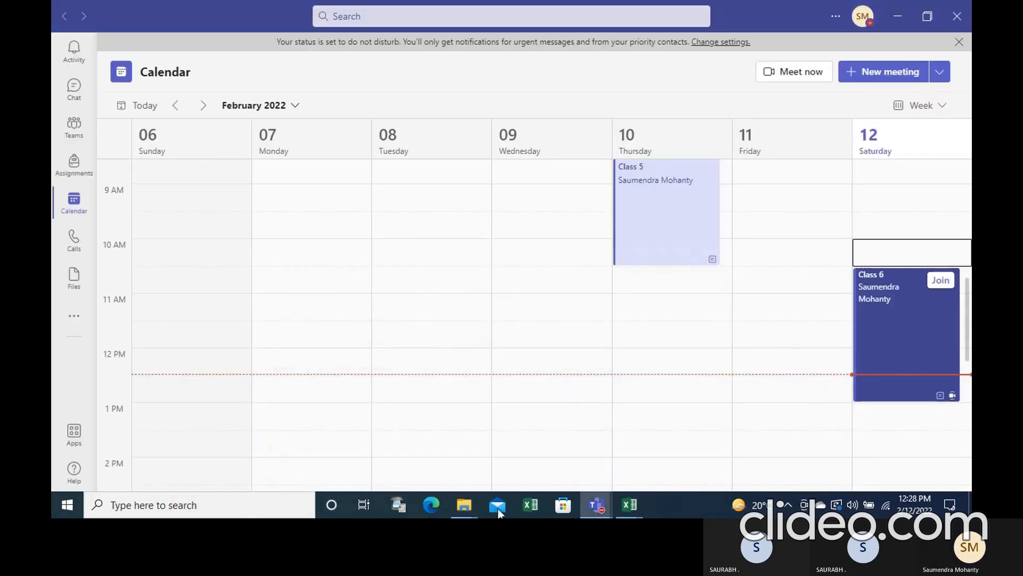
{"action": "left_click", "coordinate": [900, 11]}
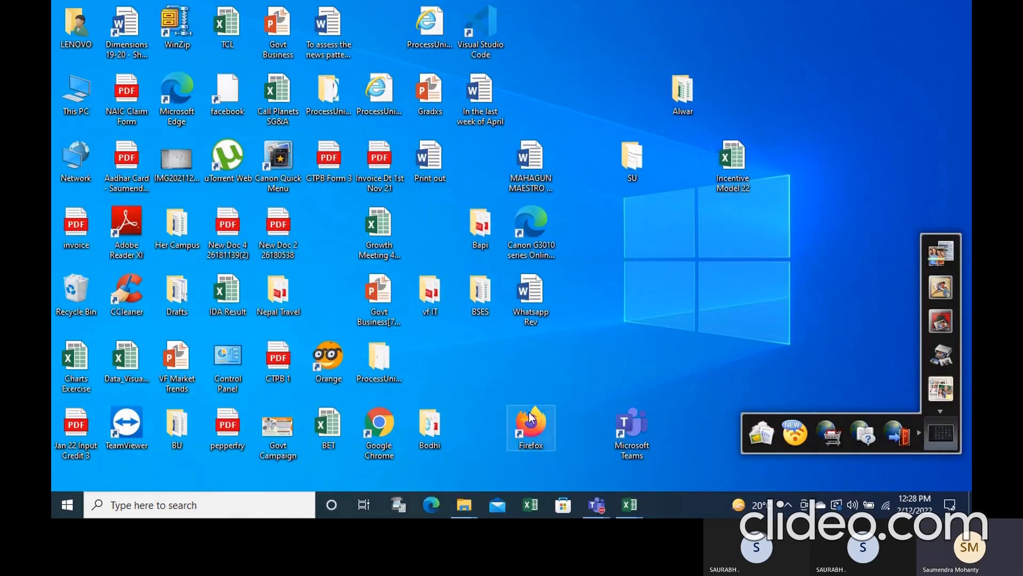
{"action": "double_click", "coordinate": [530, 414]}
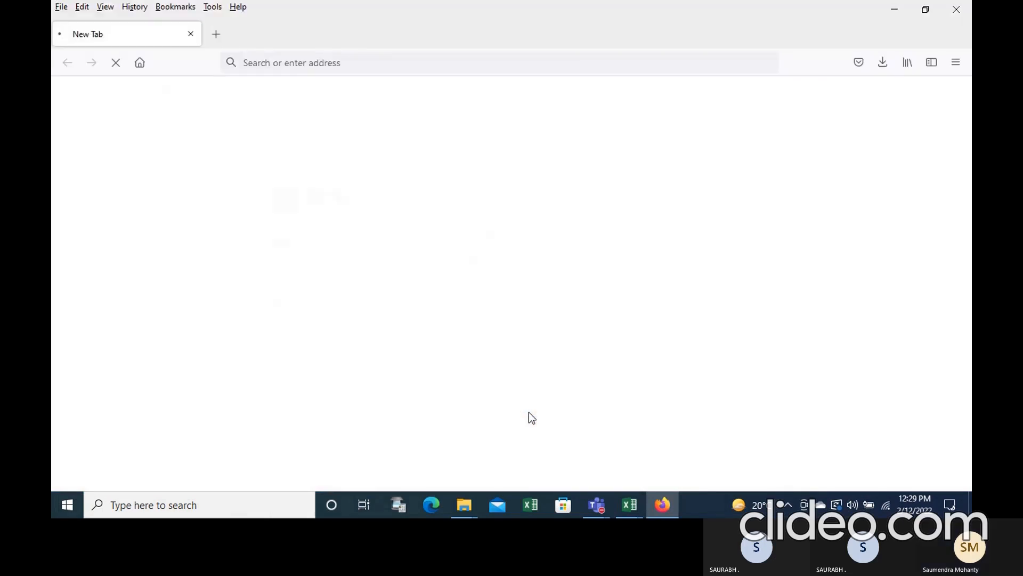
{"action": "left_click", "coordinate": [429, 62]}
{"action": "type", "text": "www"}
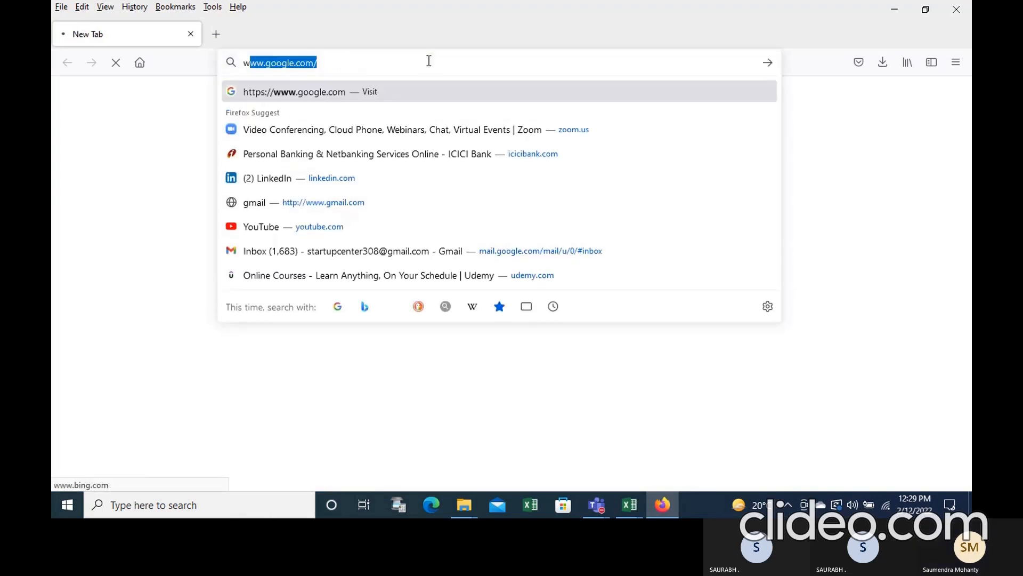
{"action": "key", "text": "BackSpace"}
{"action": "key", "text": "BackSpace"}
{"action": "key", "text": "BackSpace"}
{"action": "key", "text": "BackSpace"}
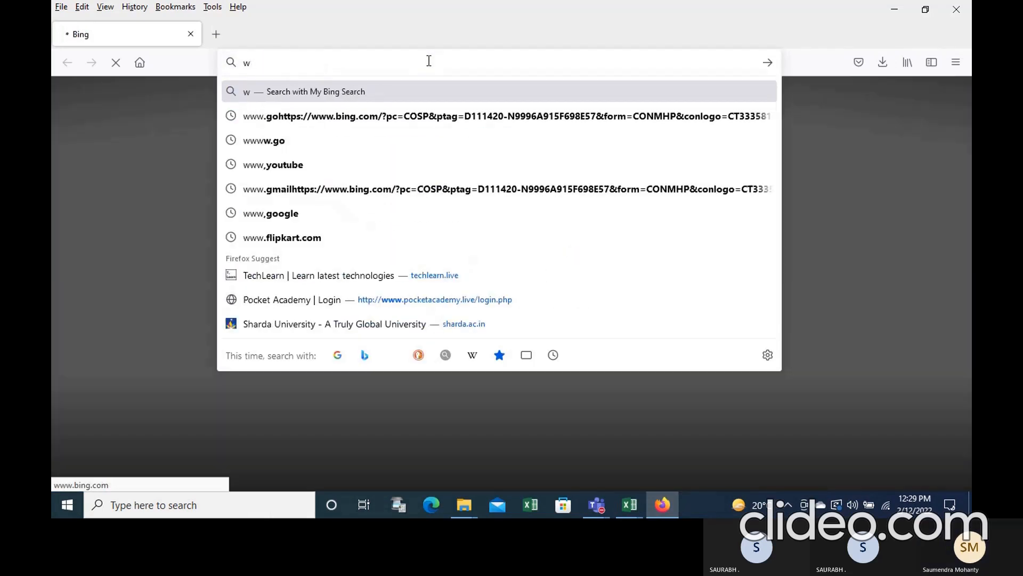
{"action": "type", "text": "https"}
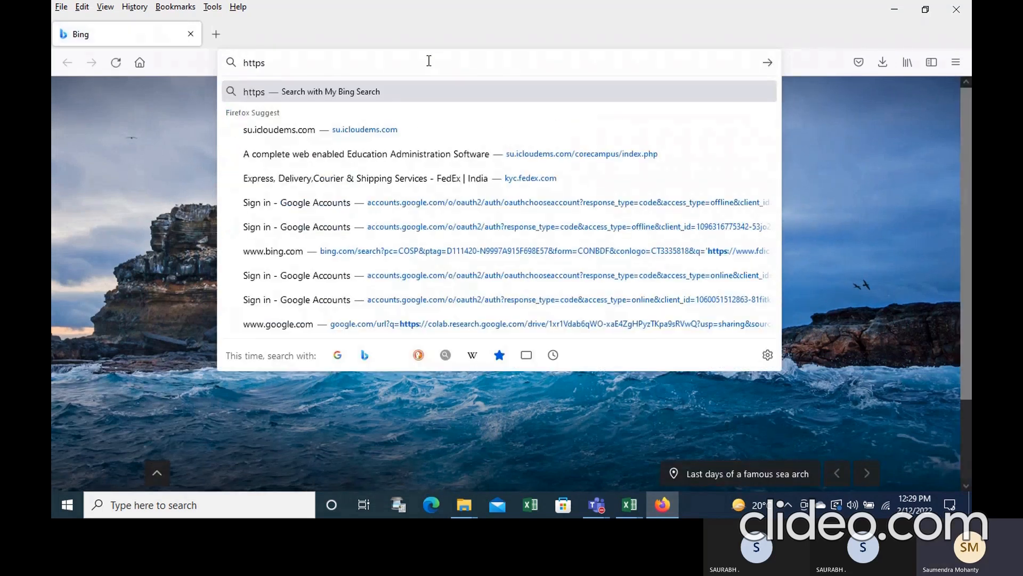
{"action": "type", "text": "://www"}
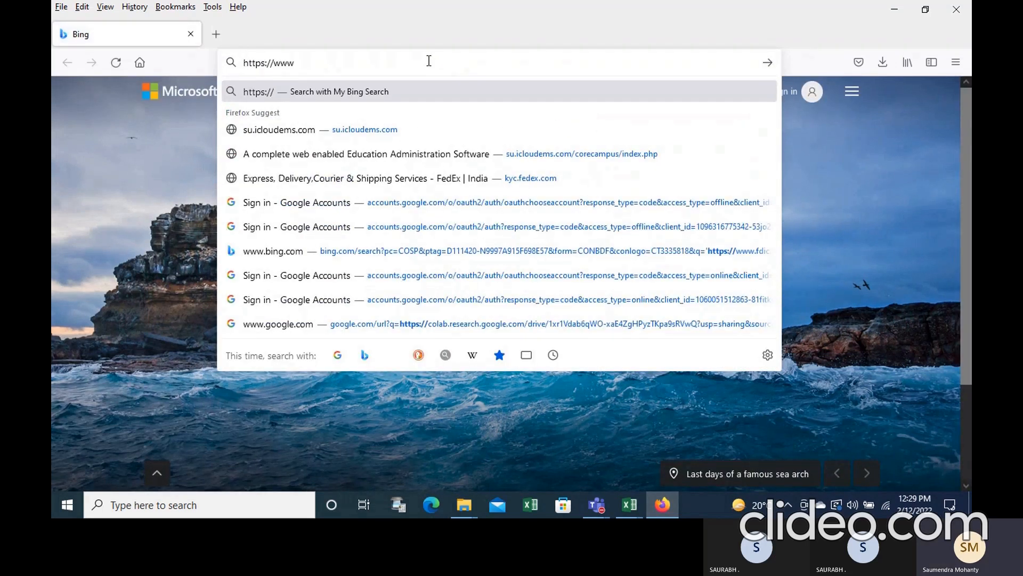
{"action": "type", "text": ".mathi"}
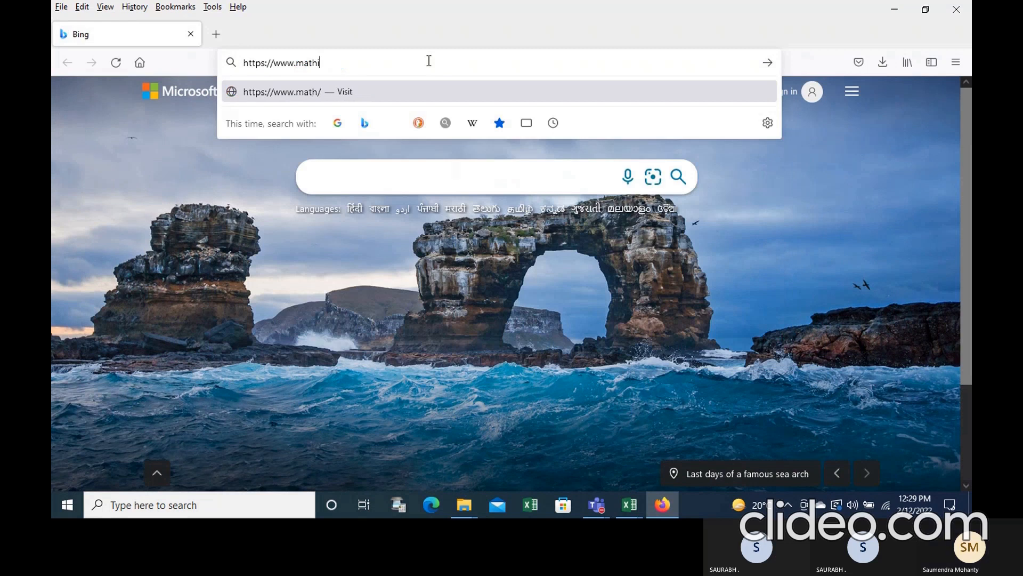
{"action": "type", "text": "sfun.com"}
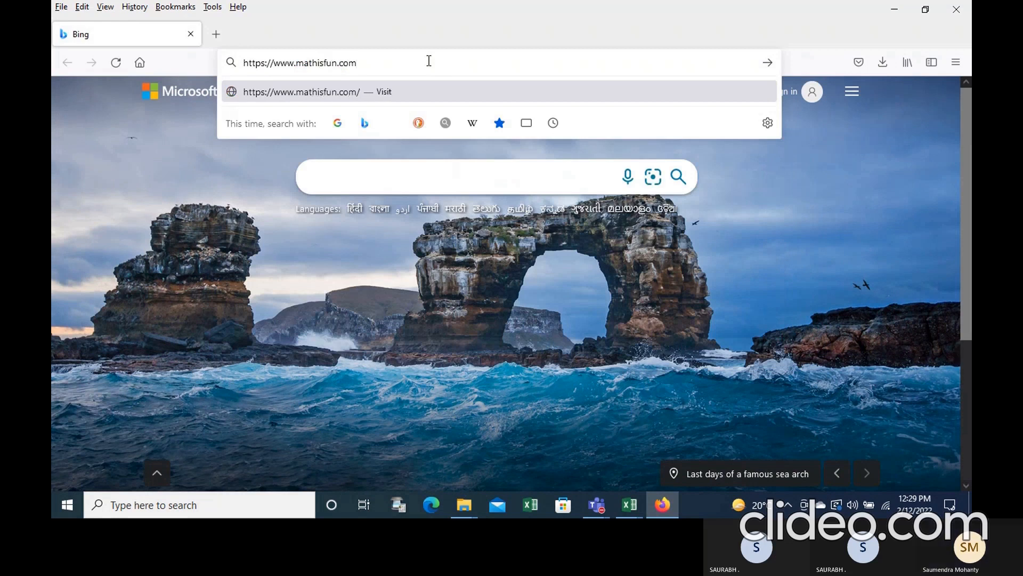
{"action": "type", "text": "/geometry"}
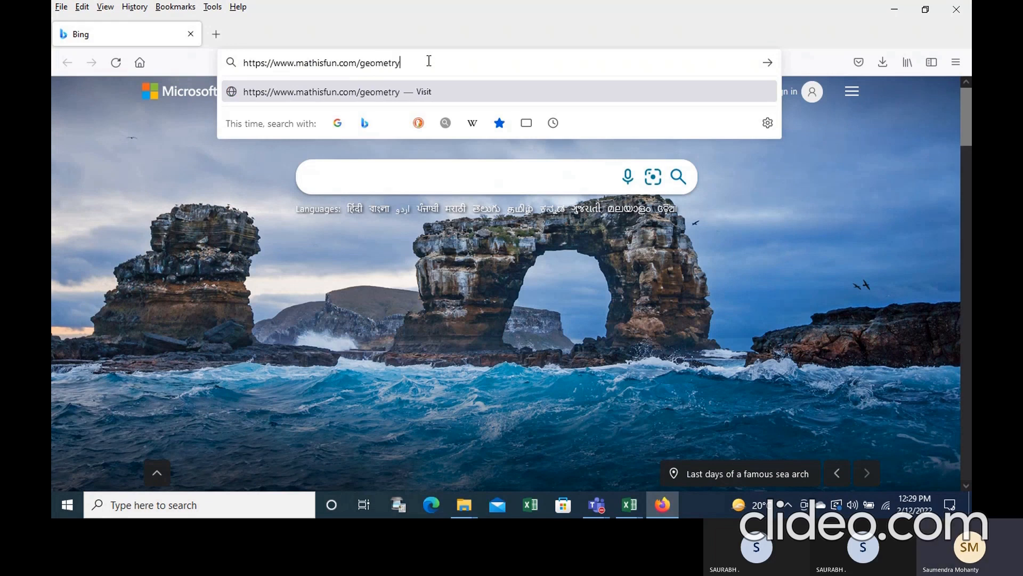
{"action": "type", "text": "/unit-circle.html"}
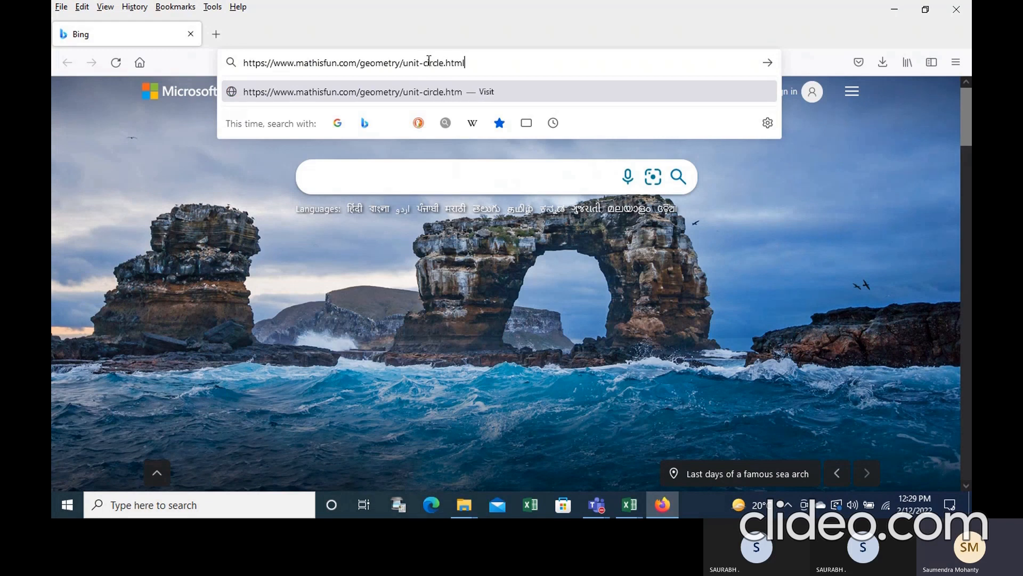
{"action": "key", "text": "Return"}
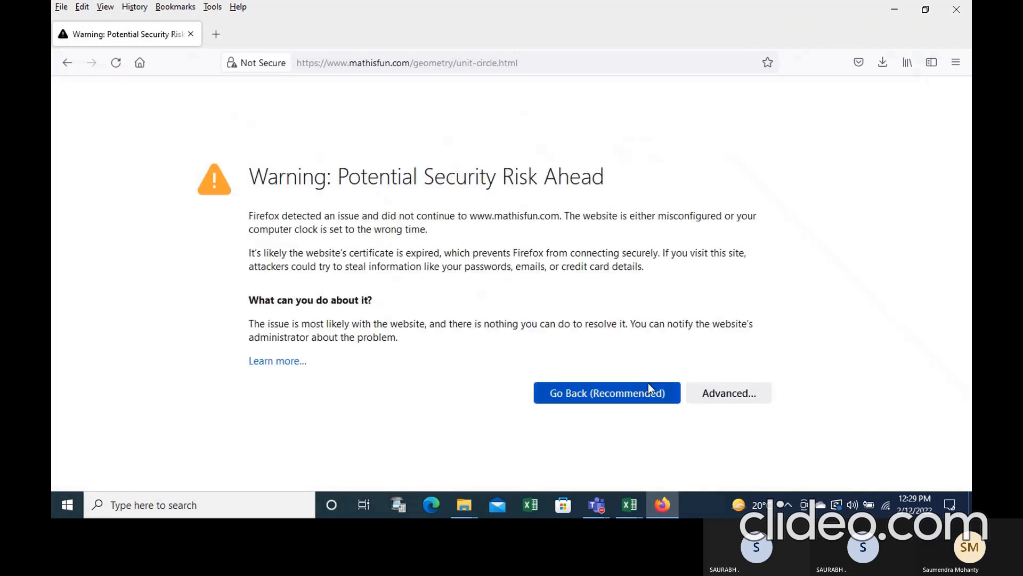
- Accept the certificate risk for the site and examine the Unit Circle page's Try It Yourself section
{"action": "left_click", "coordinate": [722, 393]}
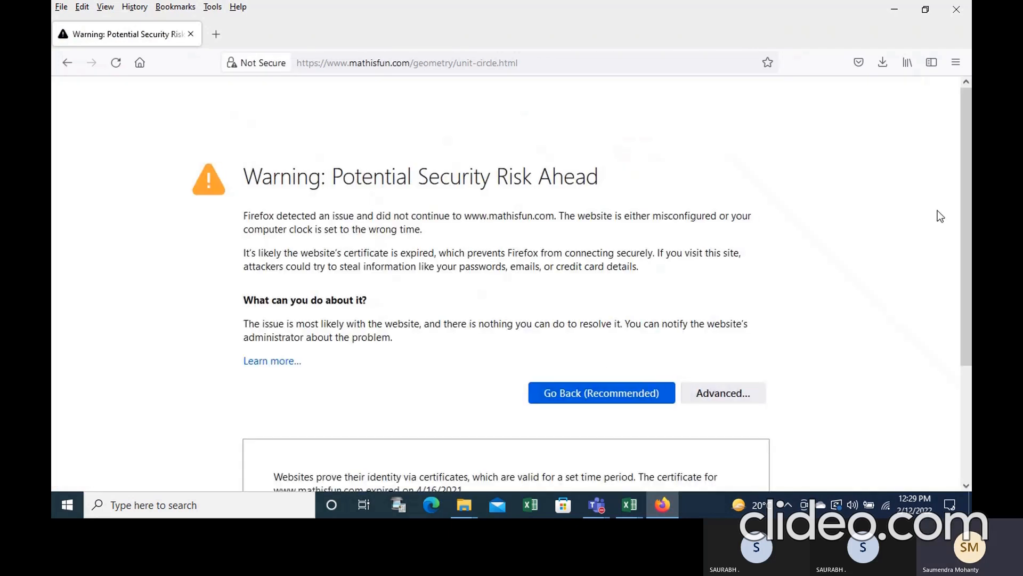
{"action": "scroll", "coordinate": [964, 300], "scroll_direction": "down", "scroll_amount": 3}
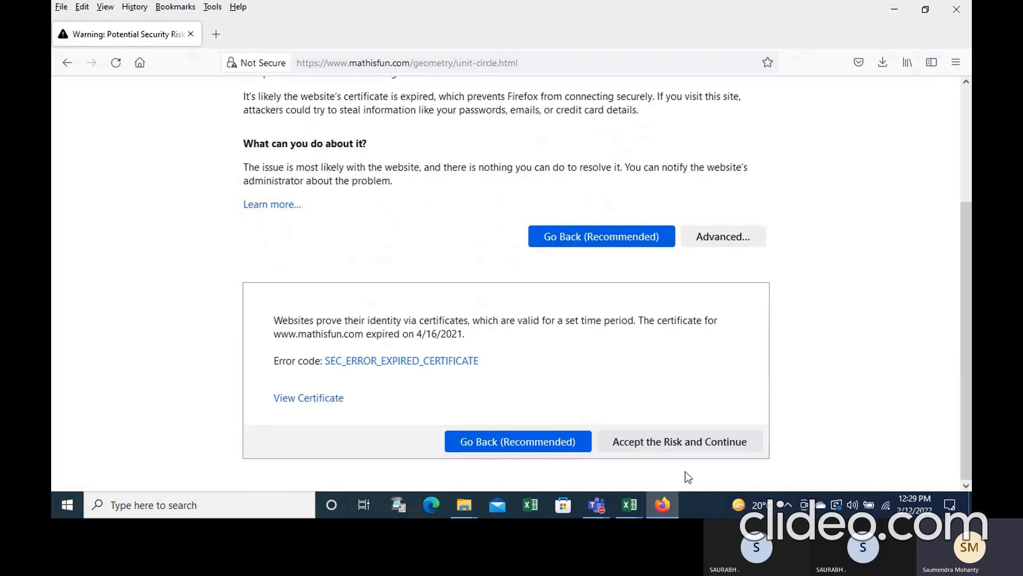
{"action": "left_click", "coordinate": [666, 443]}
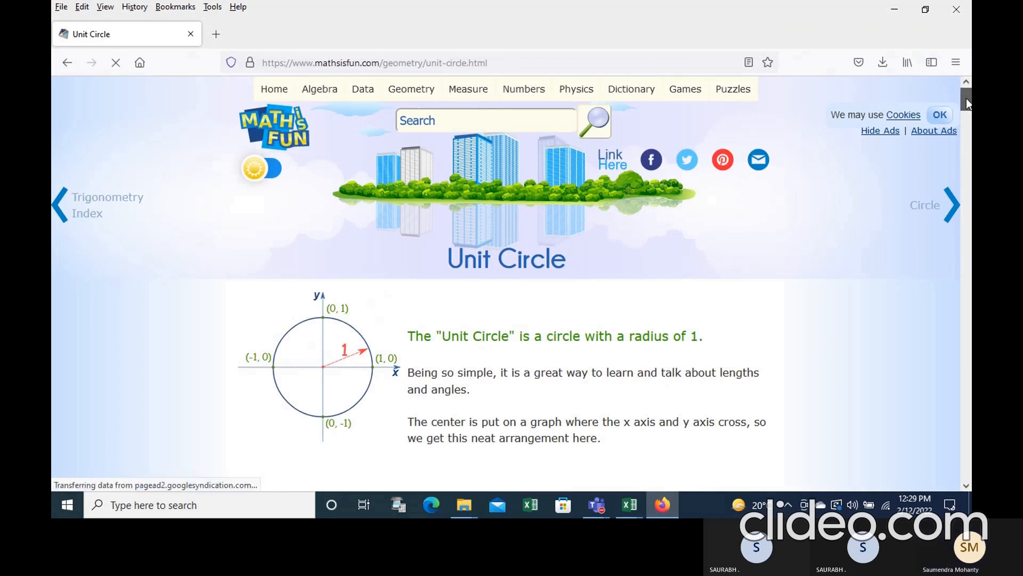
{"action": "left_click_drag", "start_coordinate": [967, 98], "coordinate": [964, 151]}
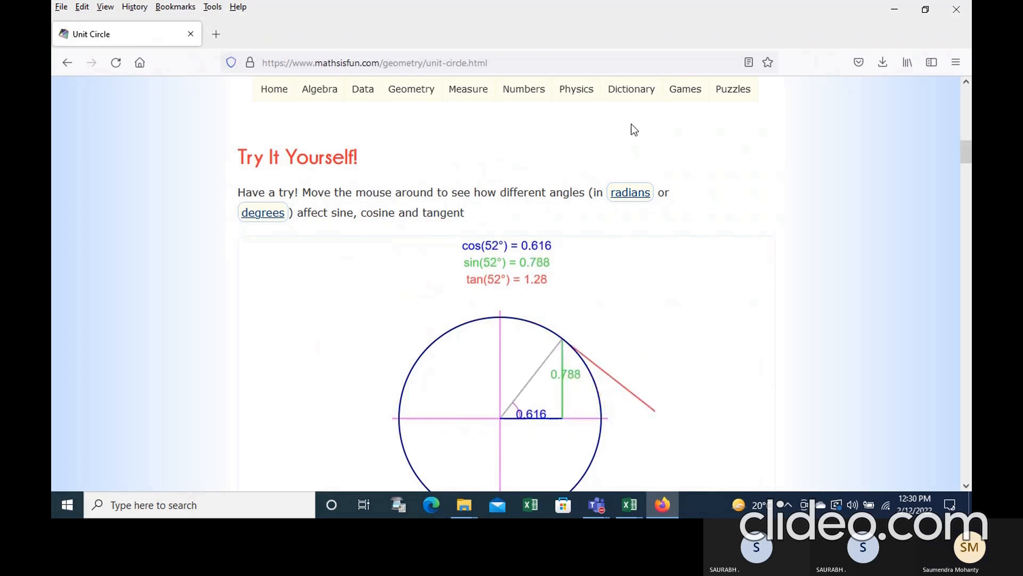
- Switch back to the Chart Exercise 4 Guage Chart workbook in Excel and select cell D2 under Degrees
{"action": "left_click", "coordinate": [632, 501]}
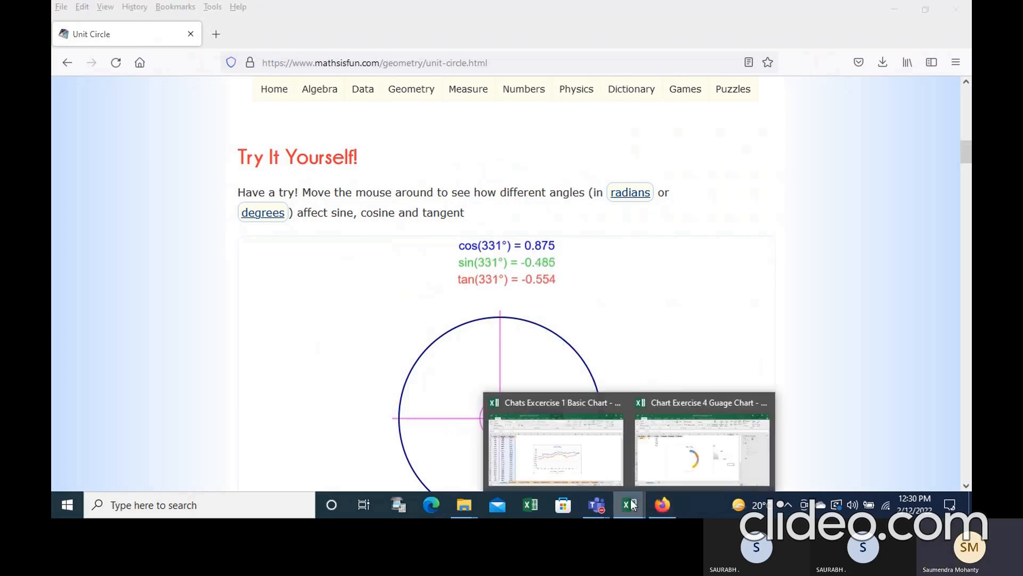
{"action": "mouse_move", "coordinate": [609, 450]}
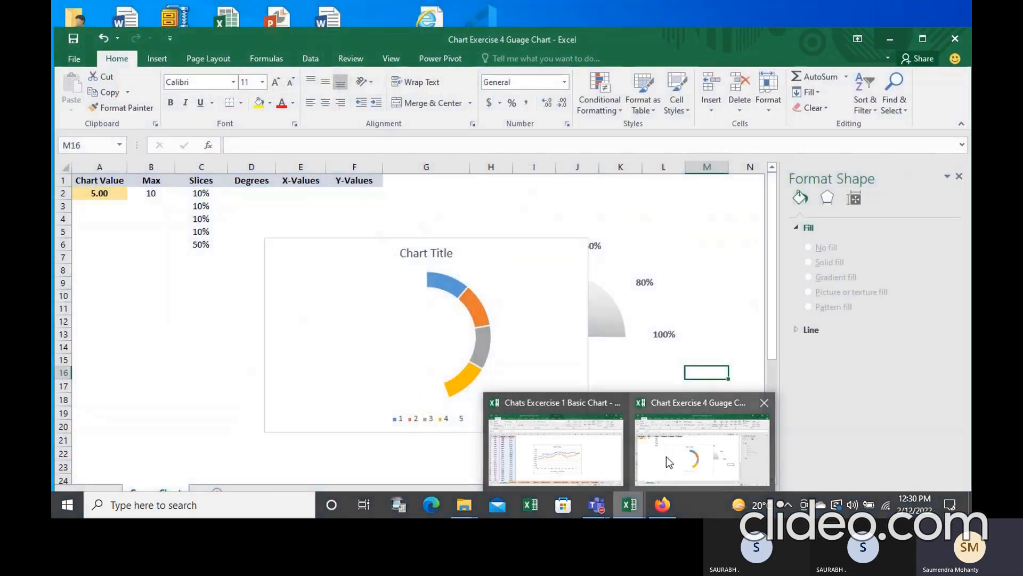
{"action": "left_click", "coordinate": [666, 456]}
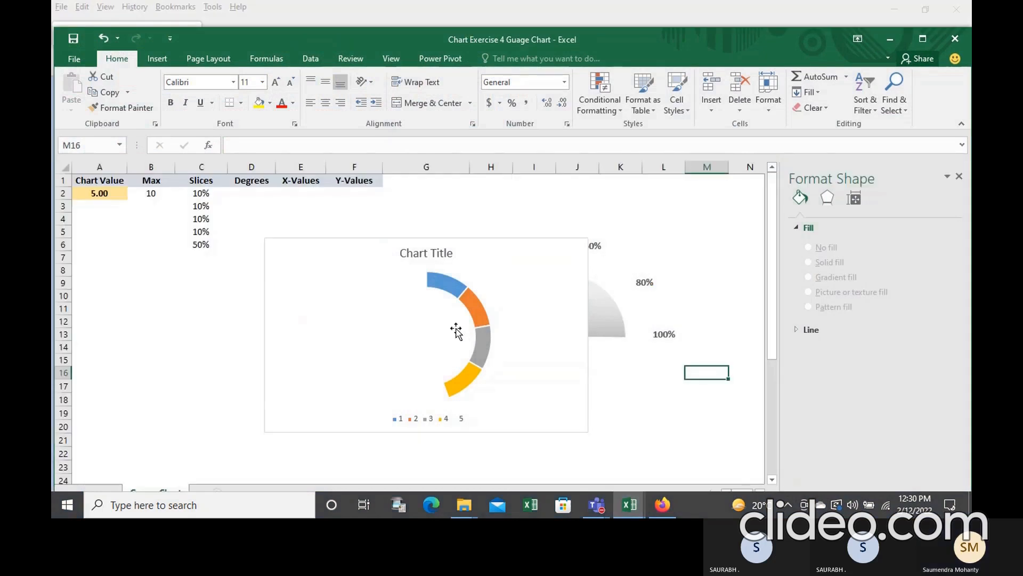
{"action": "left_click", "coordinate": [250, 194]}
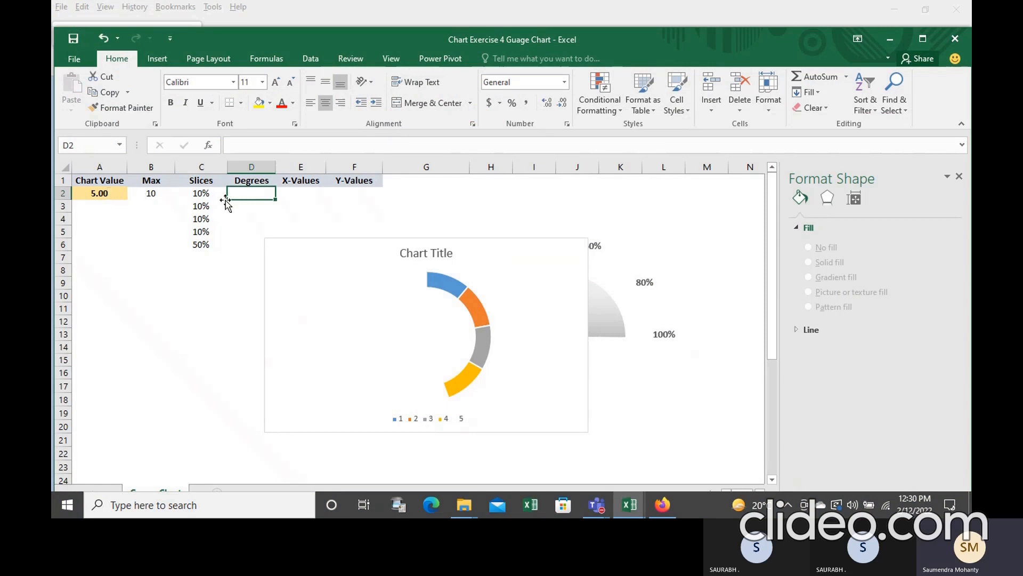
- Enter the formula =A2/B2*180 in D2 under Degrees
{"action": "type", "text": "="}
{"action": "left_click", "coordinate": [106, 193]}
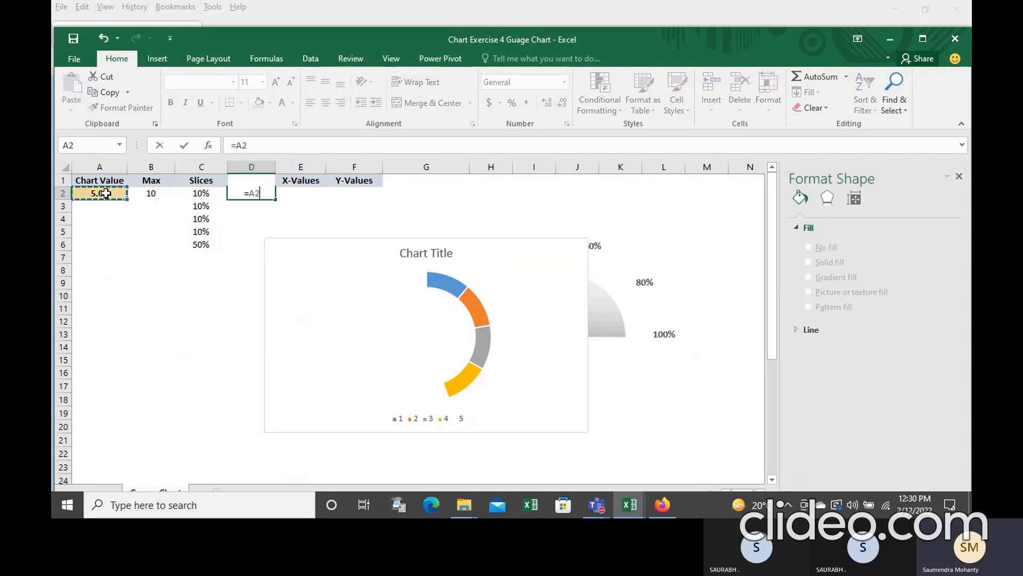
{"action": "type", "text": "/"}
{"action": "left_click", "coordinate": [152, 193]}
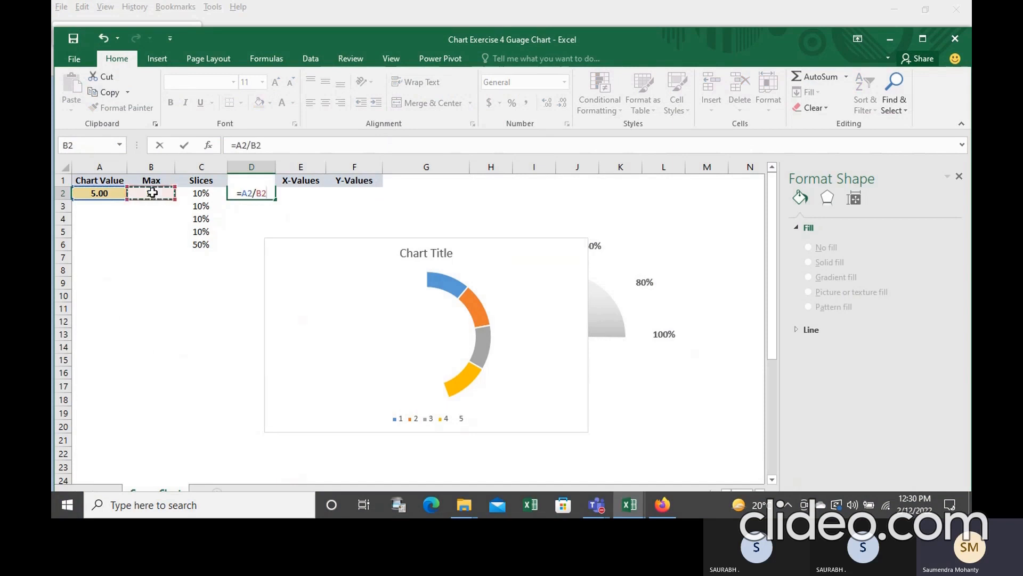
{"action": "type", "text": "*"}
{"action": "type", "text": "80"}
{"action": "key", "text": "Return"}
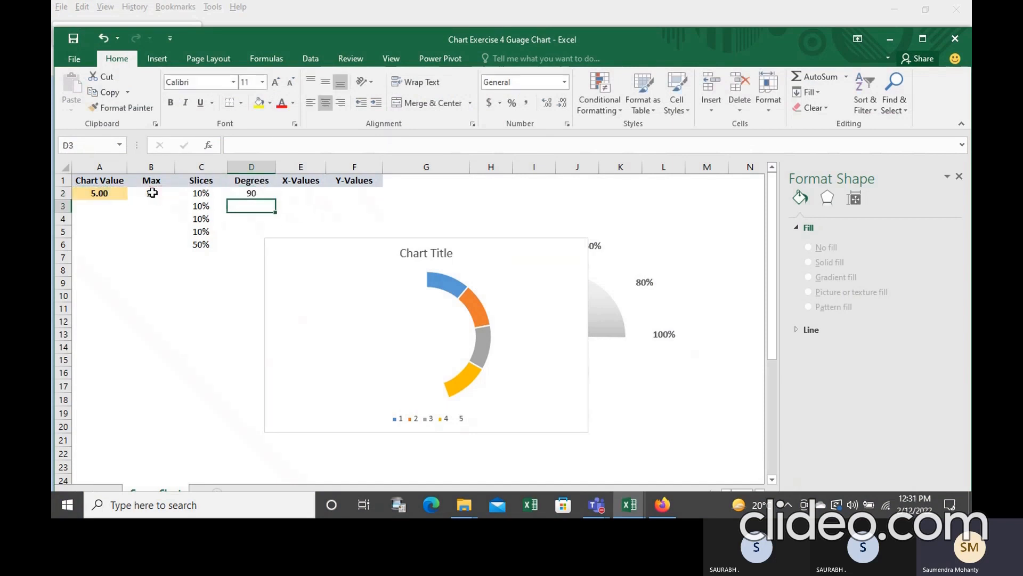
{"action": "left_click", "coordinate": [246, 192]}
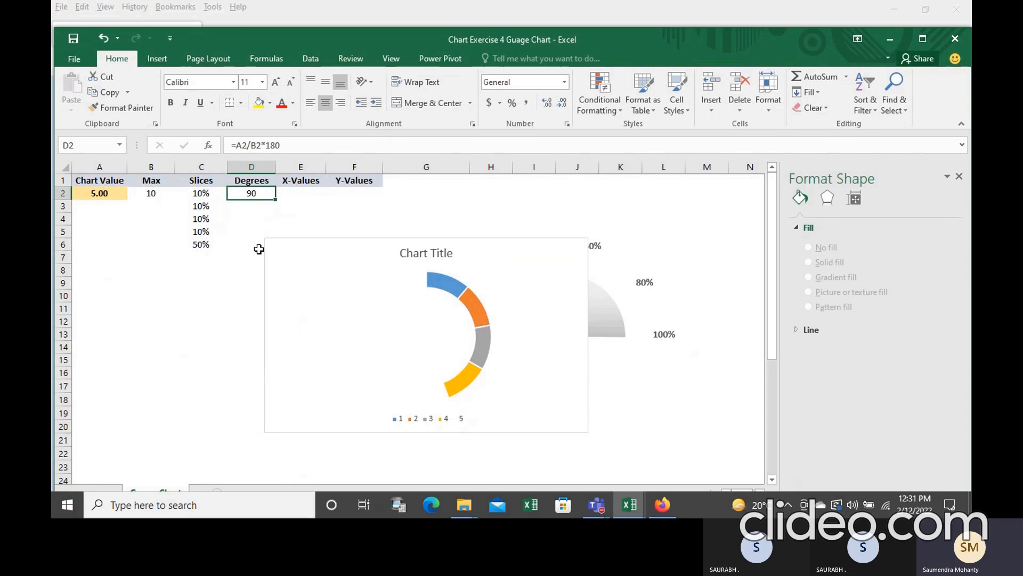
- Enter 0 as the needle's starting point in both E2 under X-Values and F2 under Y-Values
{"action": "left_click", "coordinate": [298, 195]}
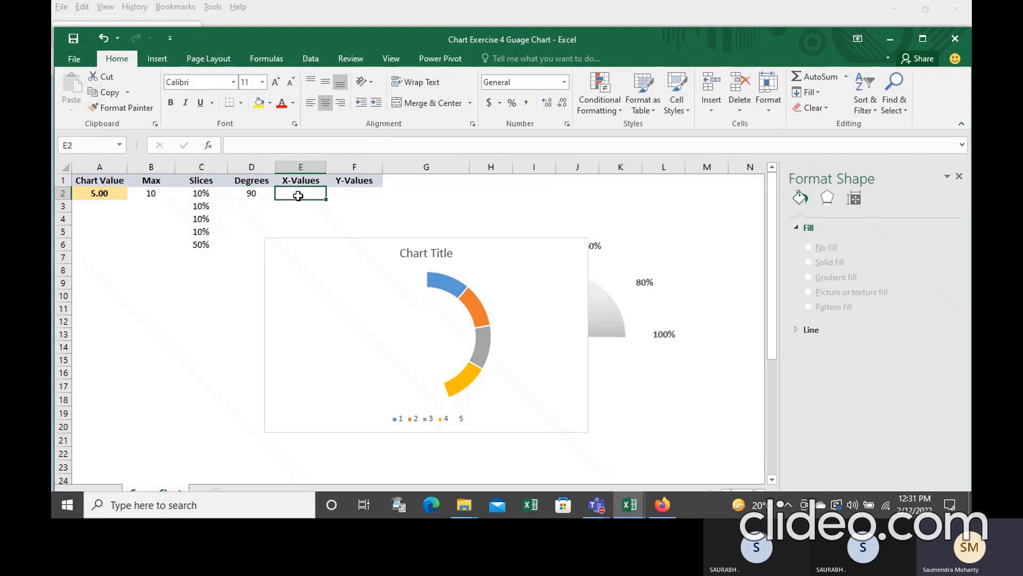
{"action": "type", "text": "0"}
{"action": "left_click", "coordinate": [359, 193]}
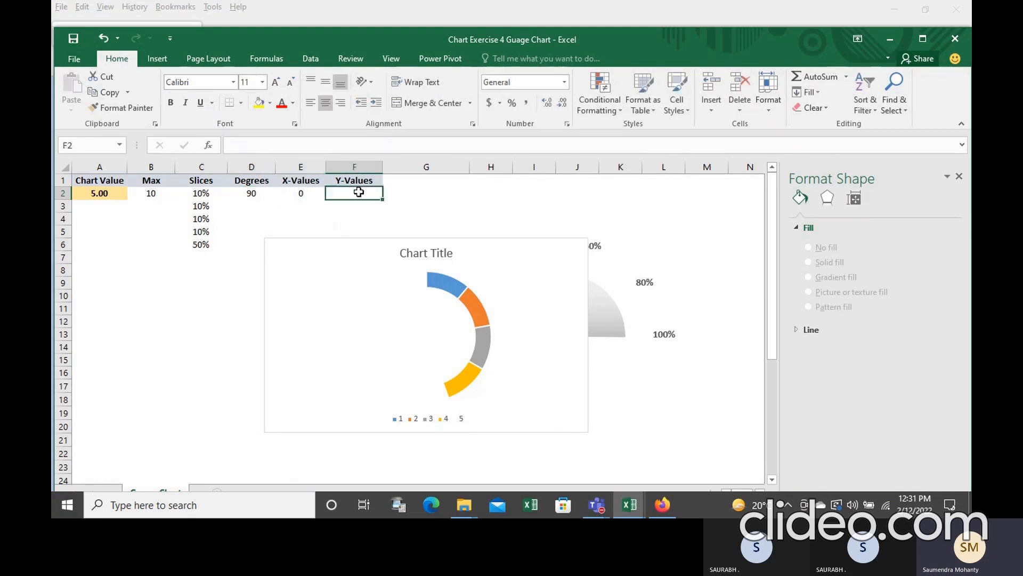
{"action": "type", "text": "0"}
{"action": "left_click", "coordinate": [425, 204]}
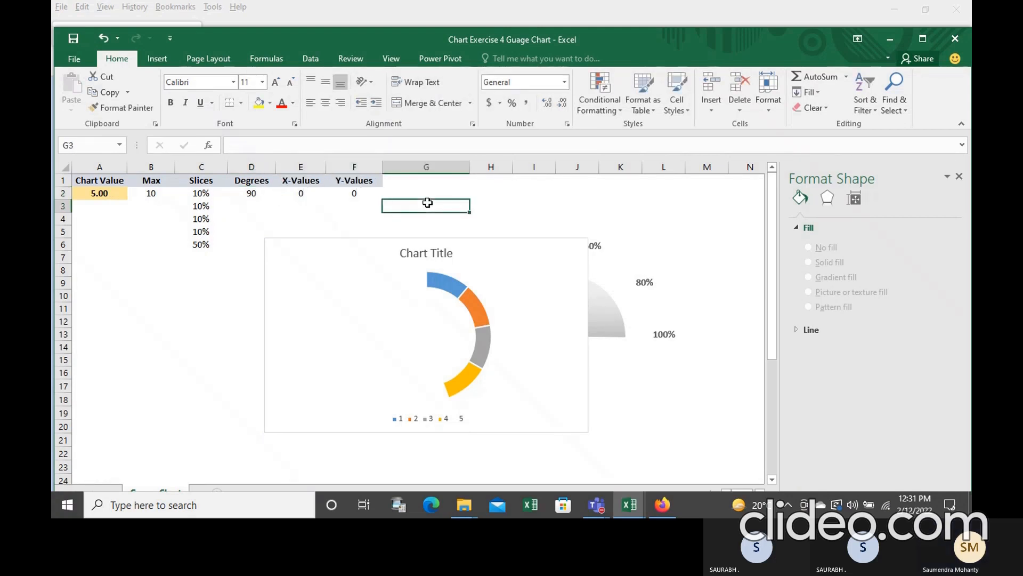
- Enter the formula =SIN(RADIANS(D2)) in F3 under Y-Values
{"action": "left_click", "coordinate": [354, 205]}
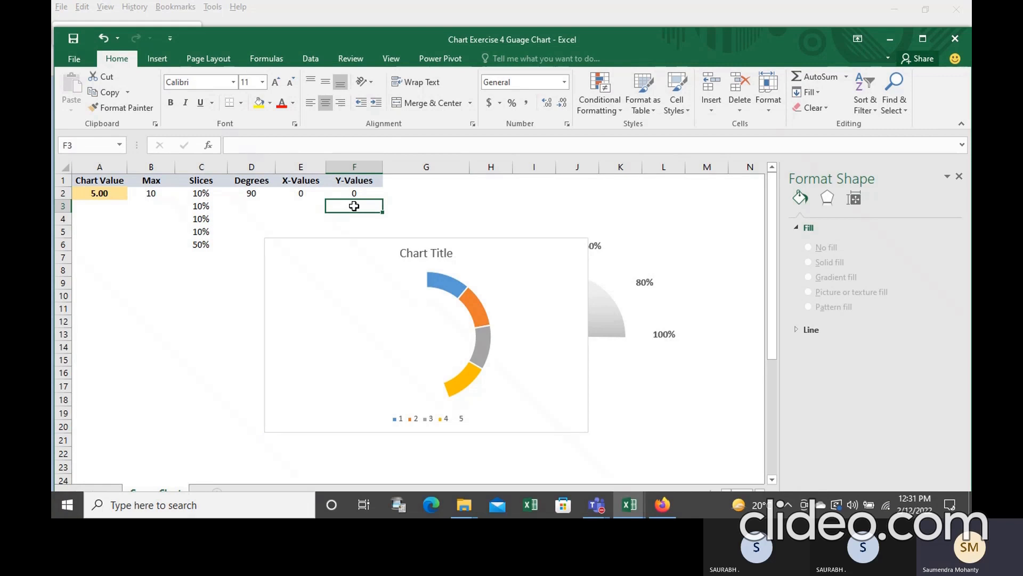
{"action": "type", "text": "=s"}
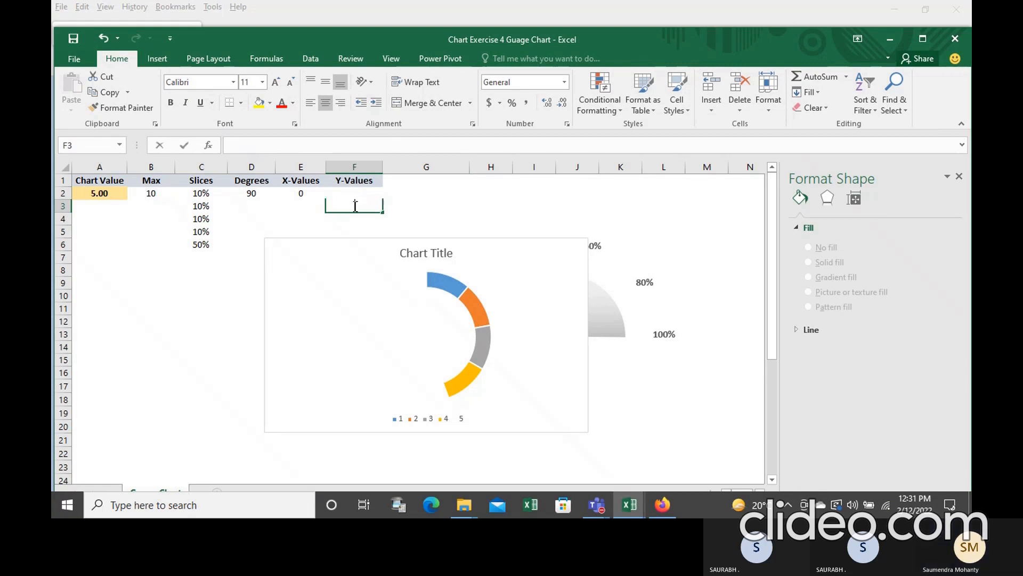
{"action": "type", "text": "in"}
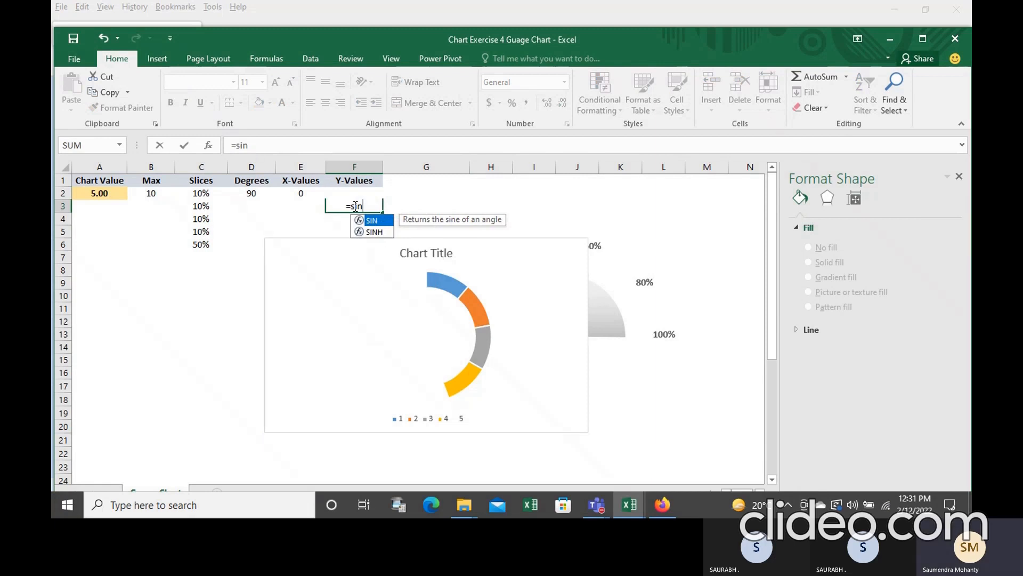
{"action": "type", "text": "("}
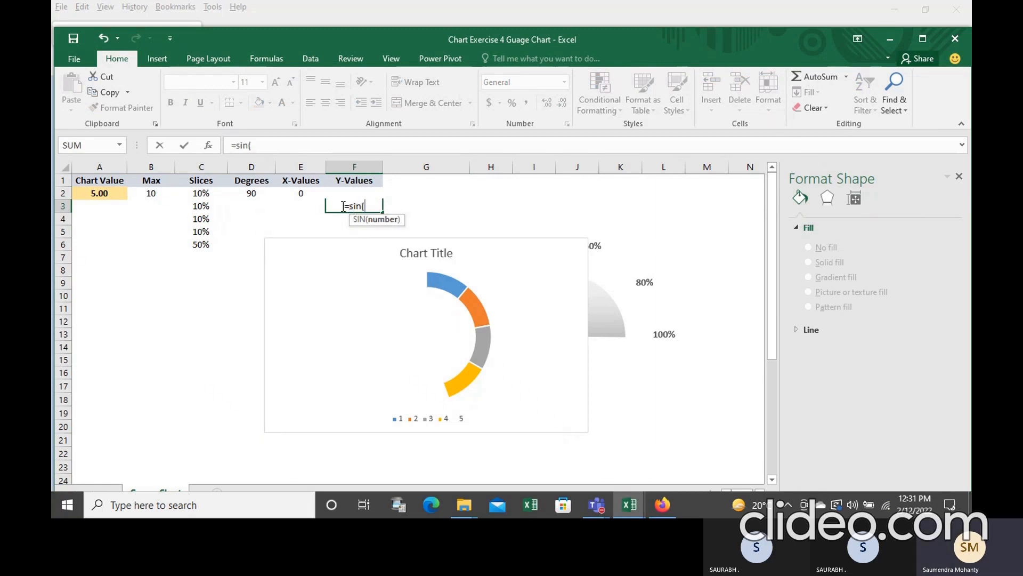
{"action": "type", "text": "ra"}
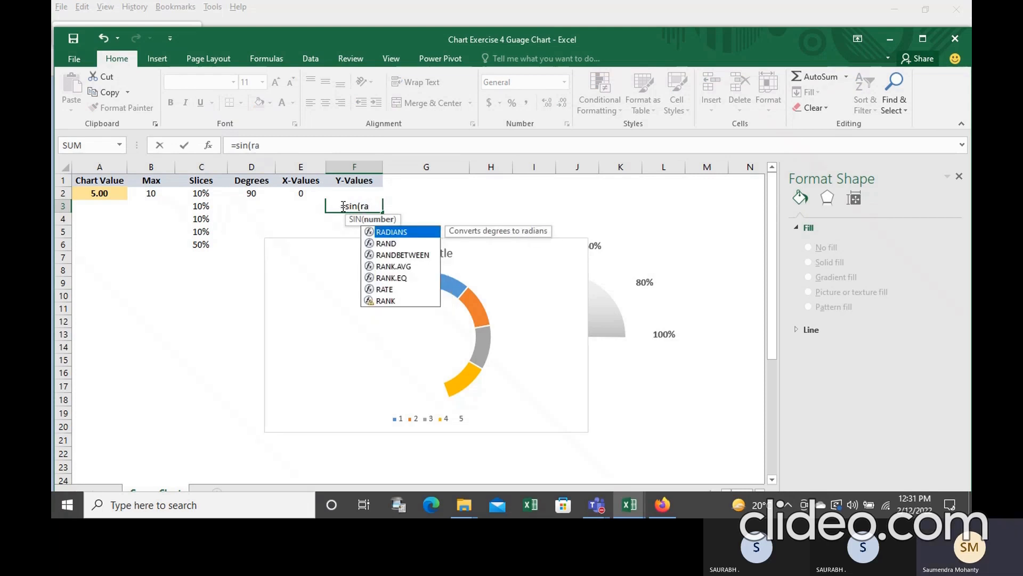
{"action": "type", "text": "dian"}
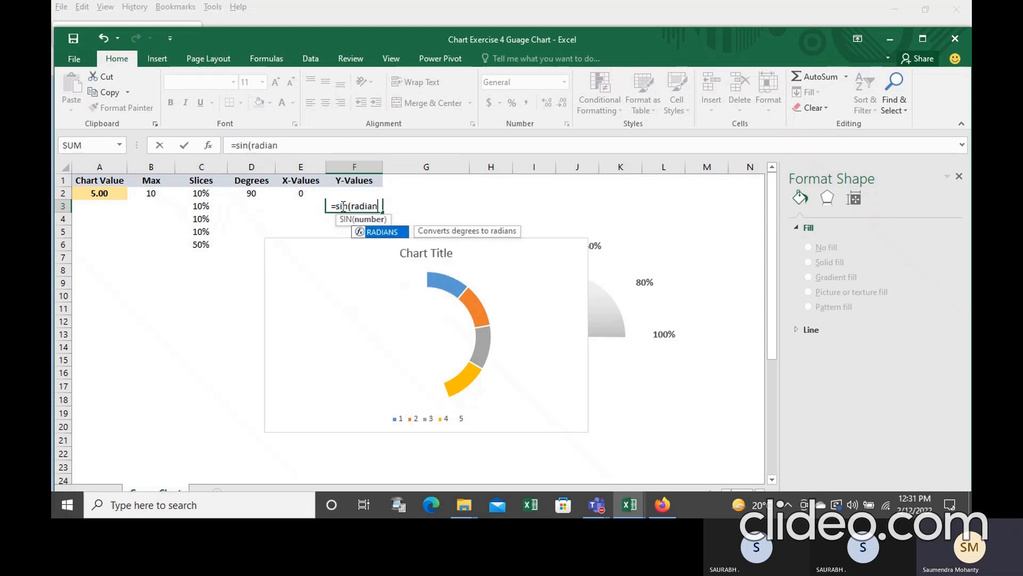
{"action": "type", "text": "s"}
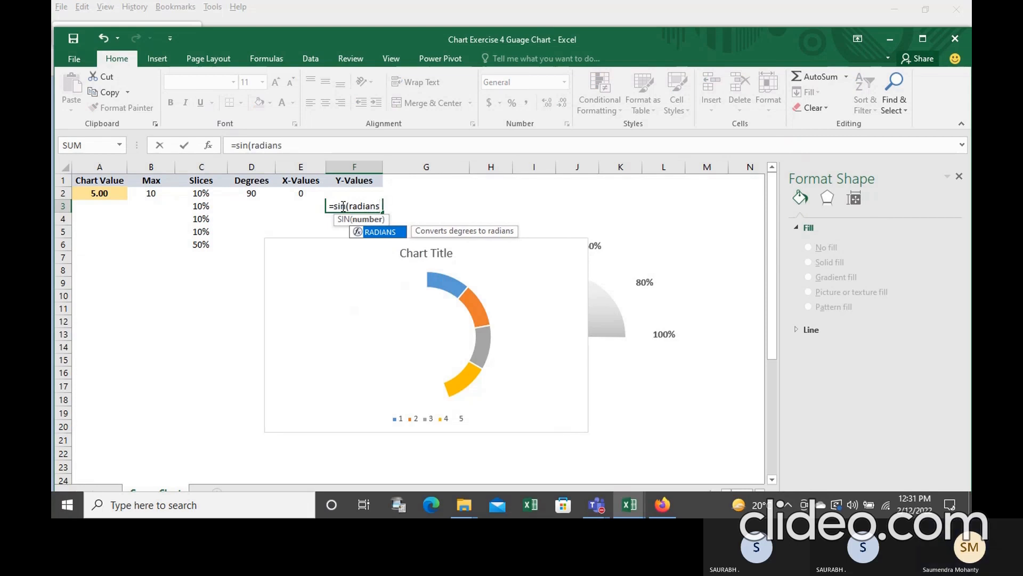
{"action": "type", "text": "("}
{"action": "left_click", "coordinate": [254, 192]}
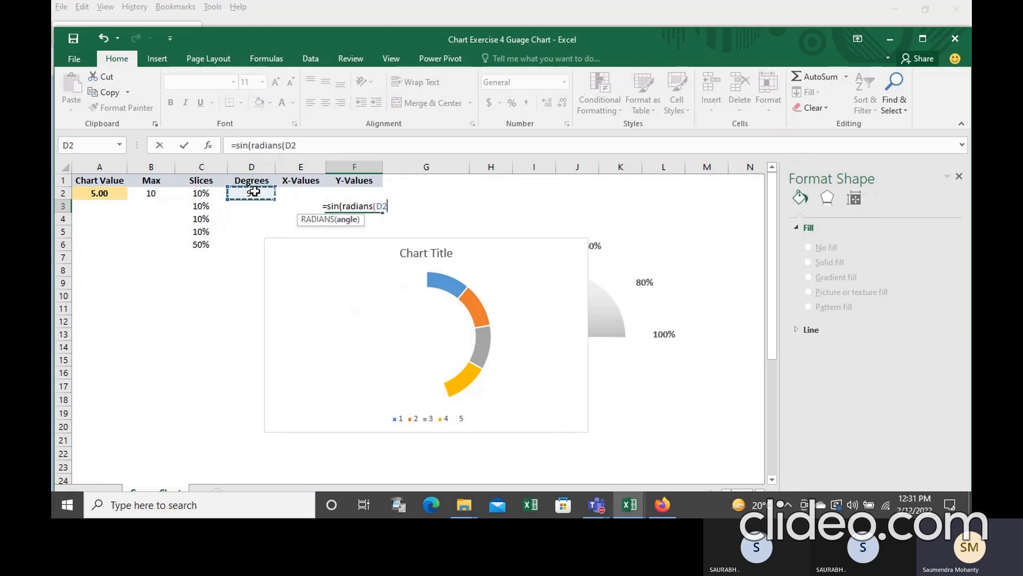
{"action": "type", "text": "))"}
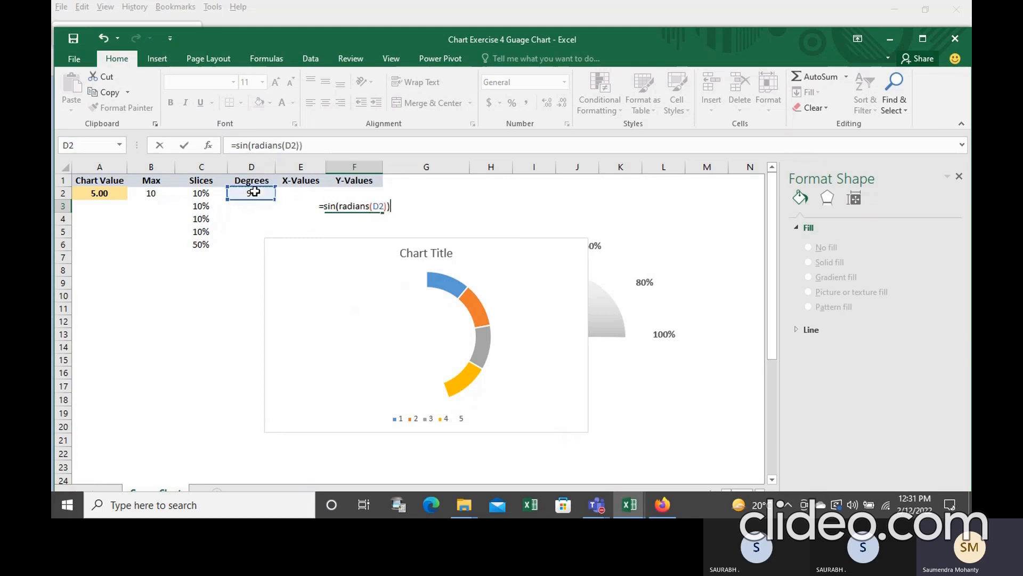
{"action": "key", "text": "Return"}
- Enter the formula =COS(RADIANS(D2)) in E3 under X-Values
{"action": "left_click", "coordinate": [296, 205]}
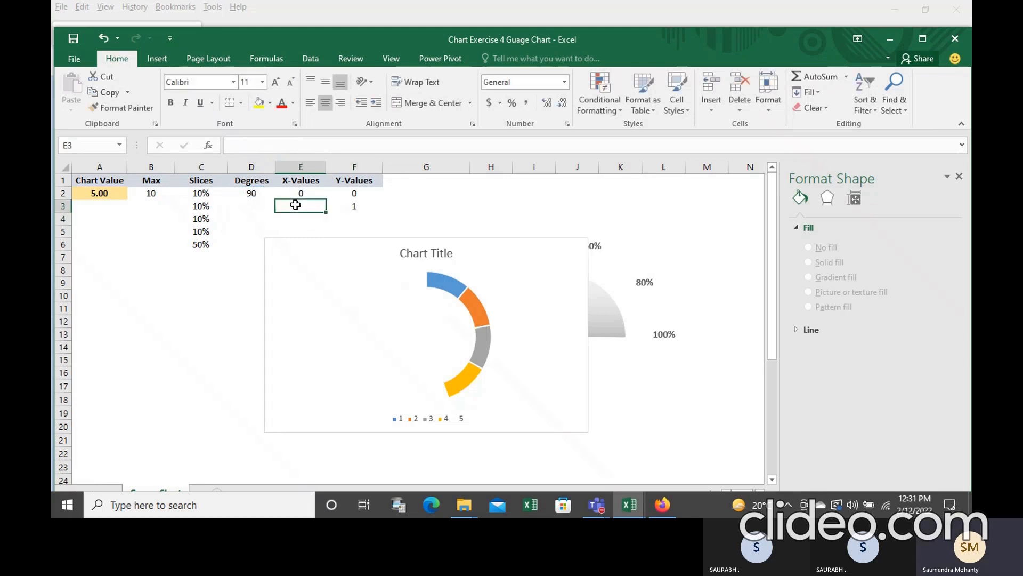
{"action": "type", "text": "=cos"}
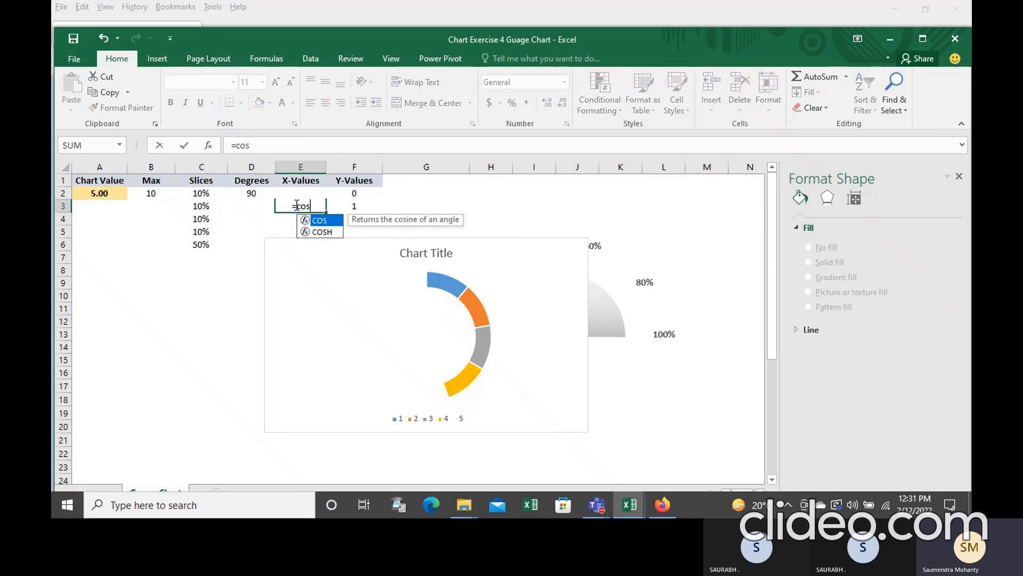
{"action": "type", "text": "(radi"}
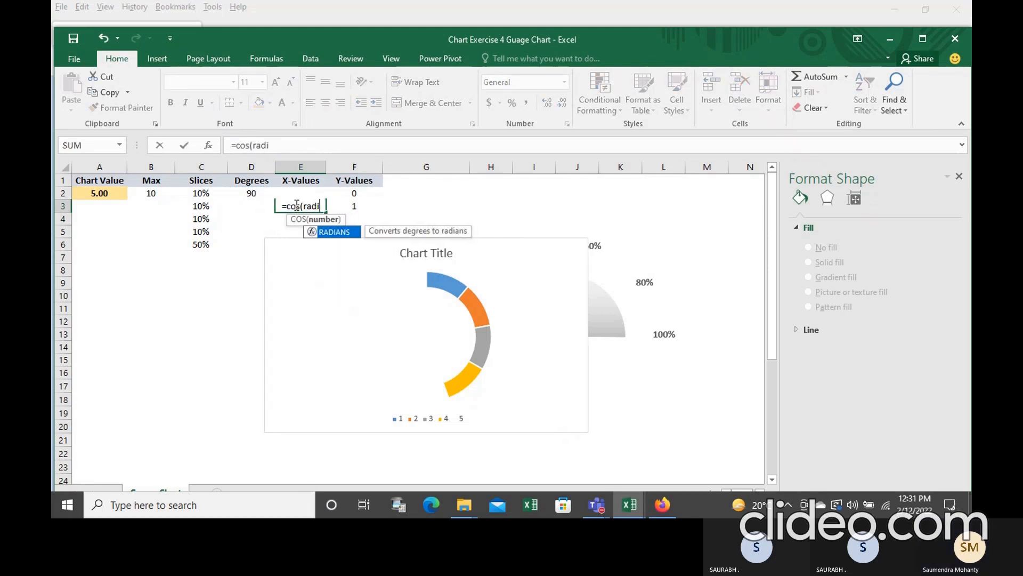
{"action": "type", "text": "ans("}
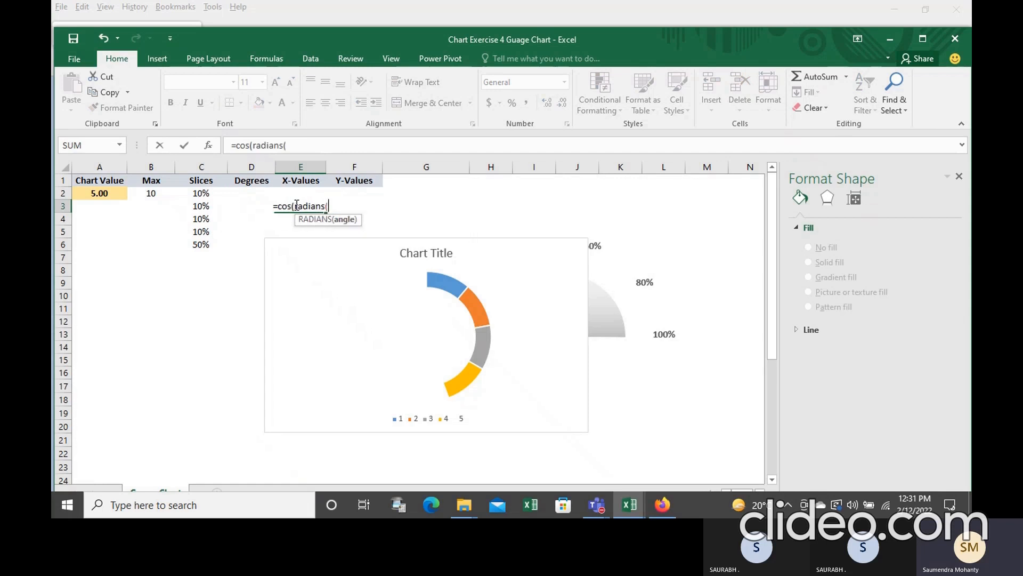
{"action": "type", "text": "d2))"}
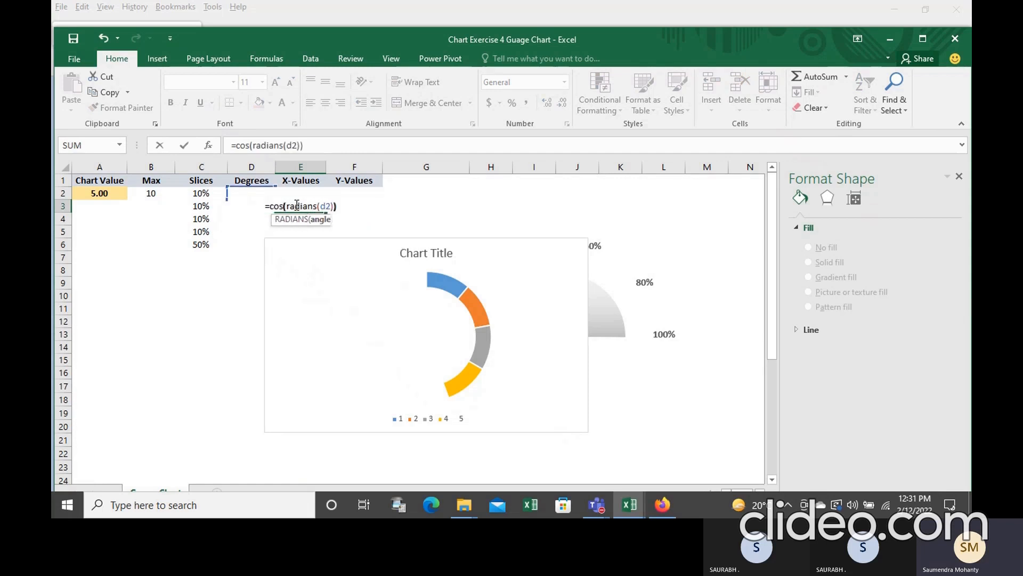
{"action": "key", "text": "Return"}
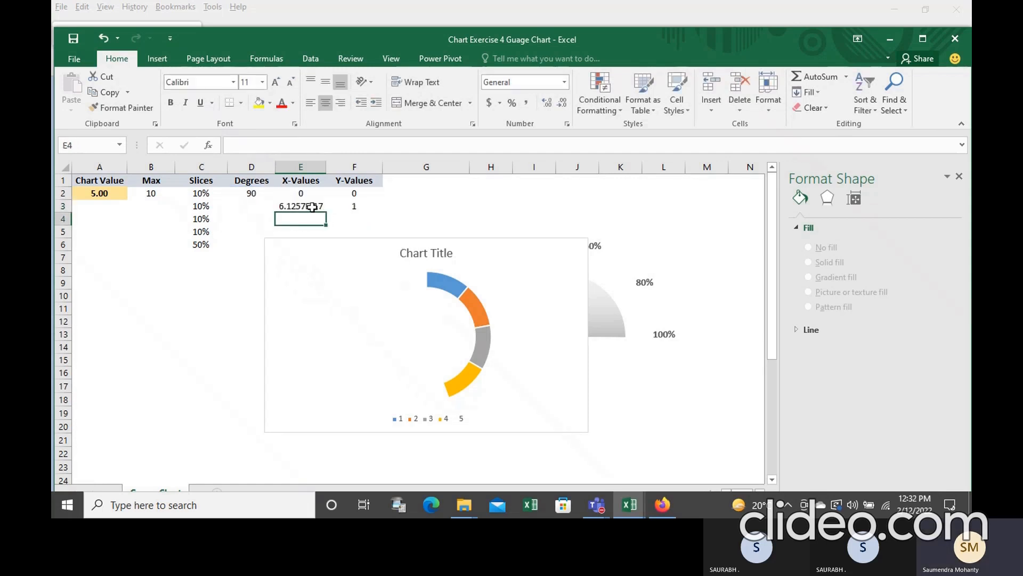
{"action": "left_click", "coordinate": [298, 206]}
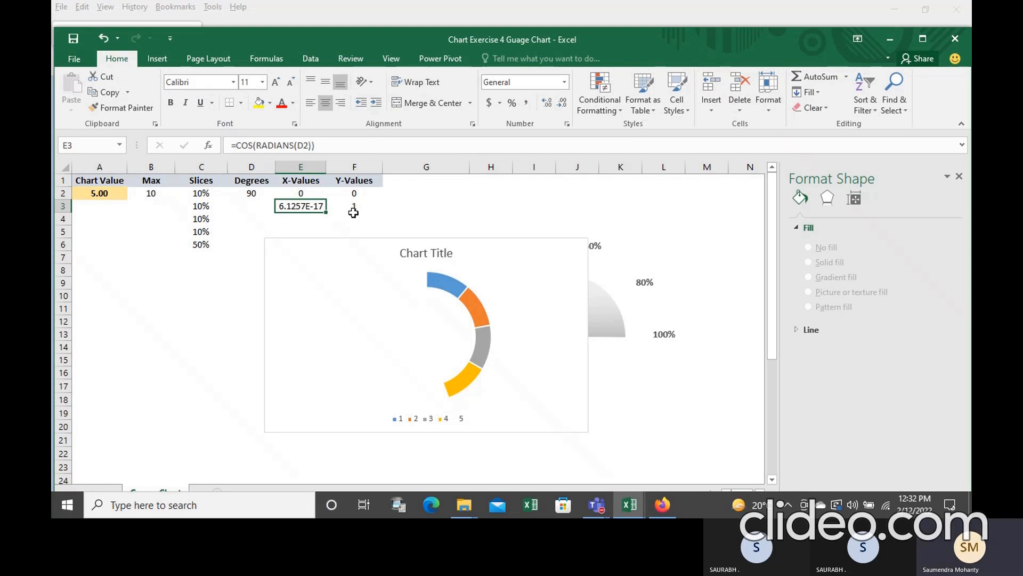
- Add a data series named Needle to the doughnut chart, using the Y-Values range F2:F3 as its series values
{"action": "left_click", "coordinate": [459, 329]}
{"action": "right_click", "coordinate": [460, 331]}
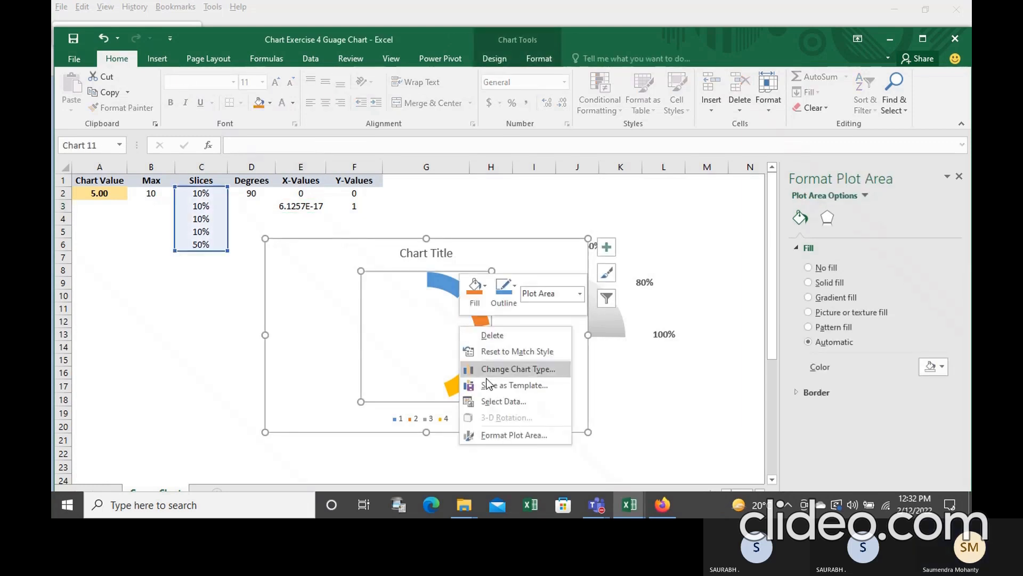
{"action": "left_click", "coordinate": [503, 406]}
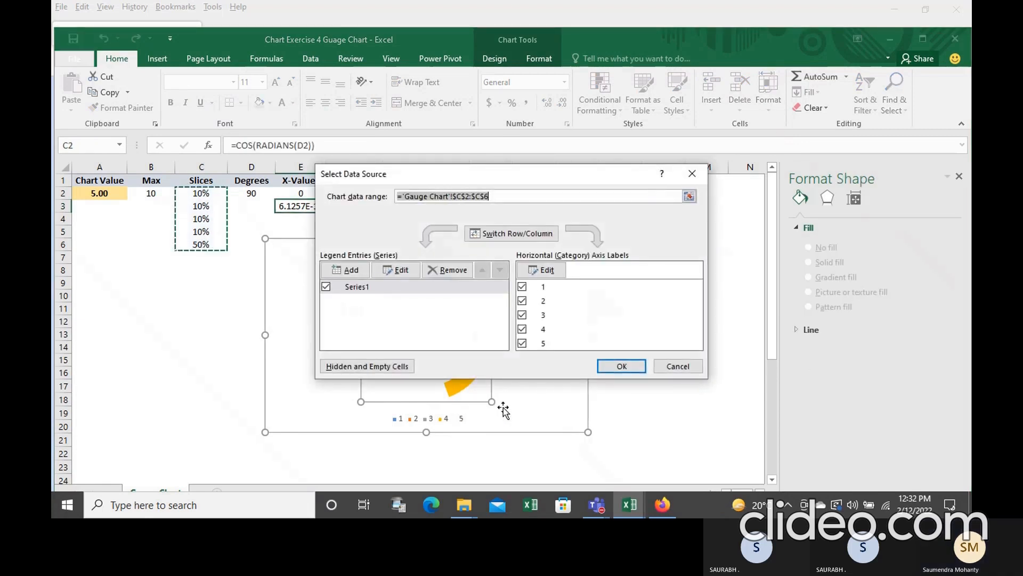
{"action": "left_click", "coordinate": [360, 272]}
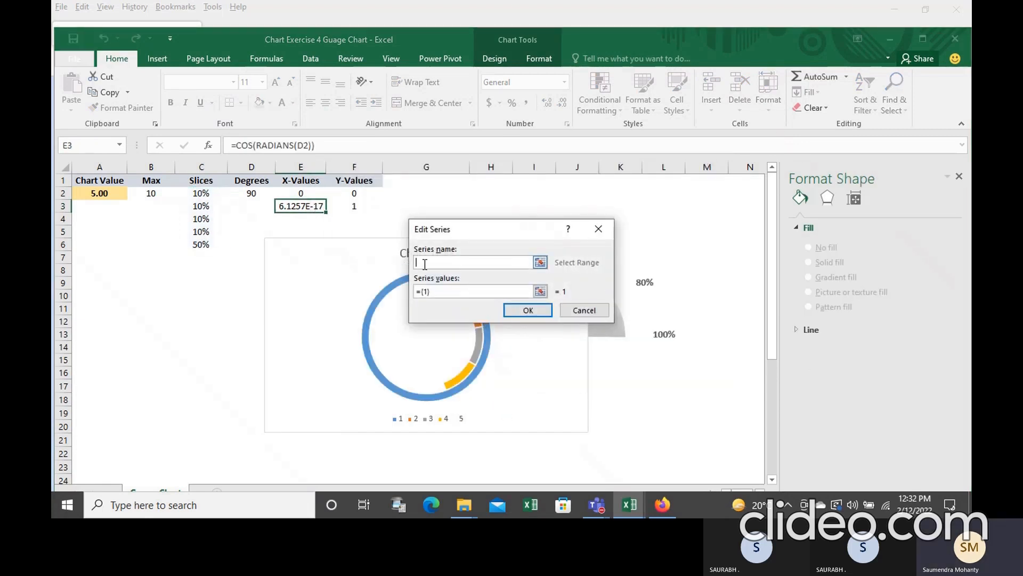
{"action": "type", "text": "Needle"}
{"action": "key", "text": "Tab"}
{"action": "left_click", "coordinate": [541, 291]}
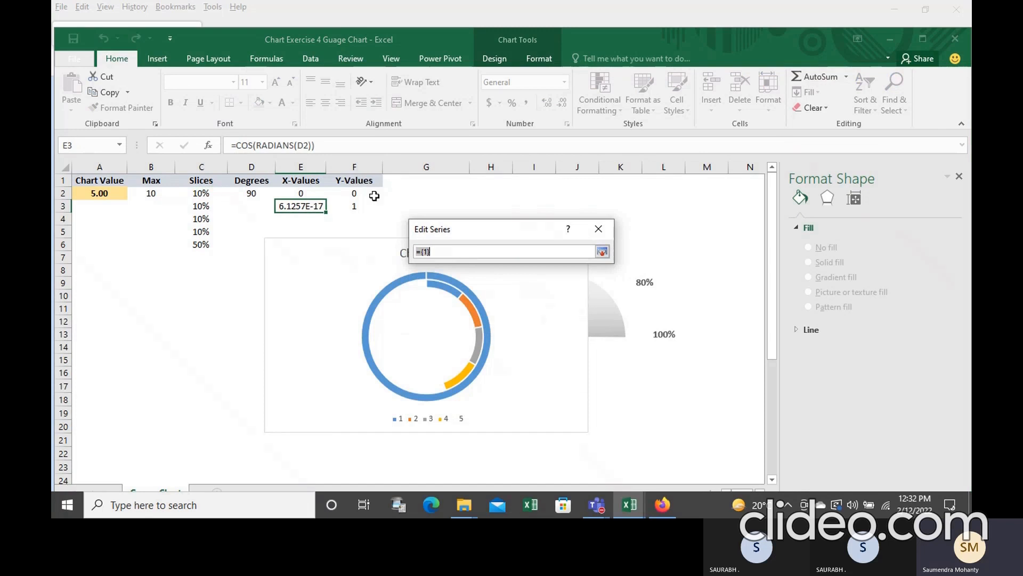
{"action": "left_click_drag", "start_coordinate": [369, 192], "coordinate": [368, 207]}
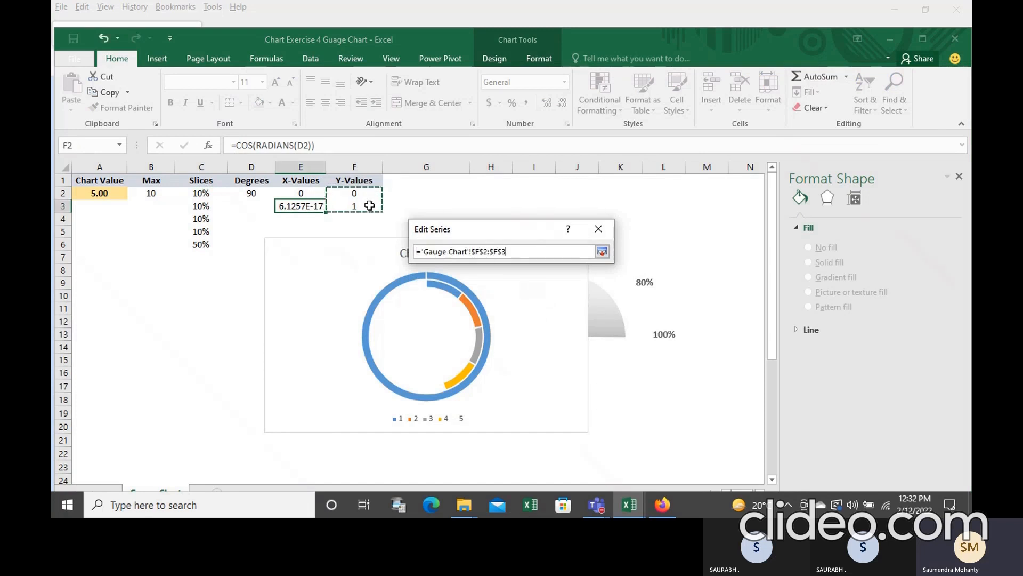
{"action": "left_click", "coordinate": [601, 252]}
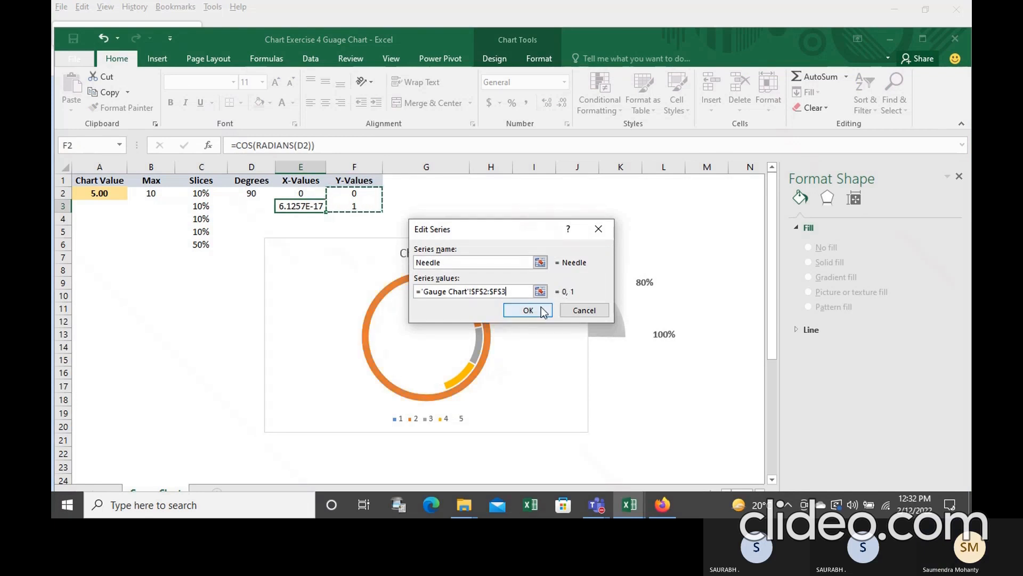
{"action": "left_click", "coordinate": [543, 311]}
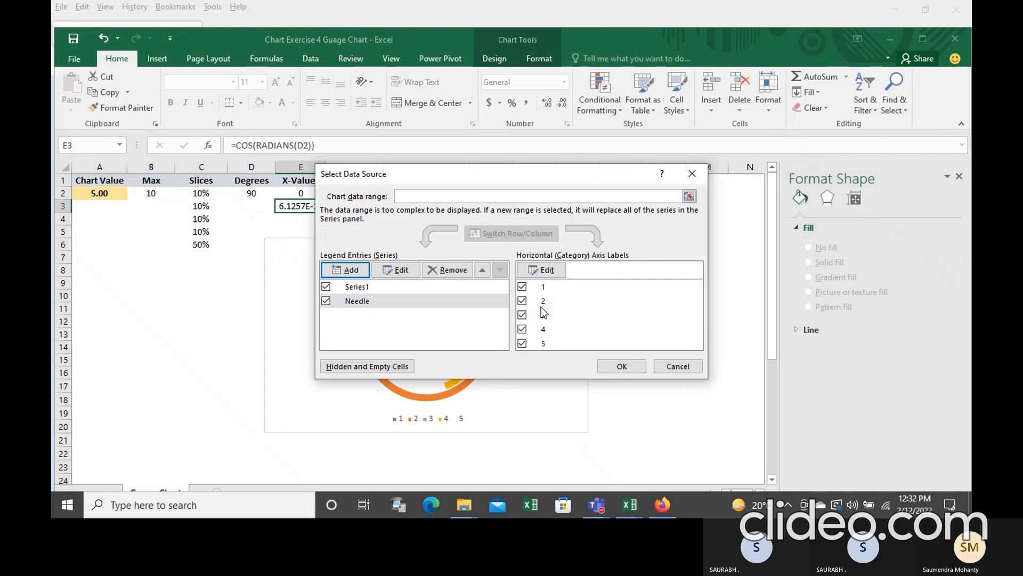
{"action": "left_click", "coordinate": [624, 367]}
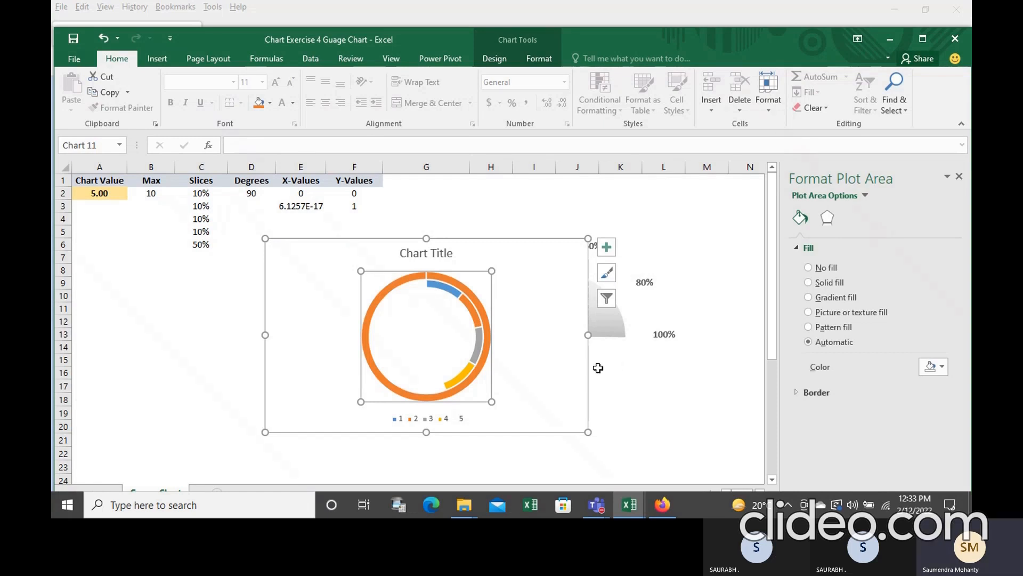
- Change the chart to a combo chart and set Series1's chart type to Doughnut
{"action": "right_click", "coordinate": [460, 333]}
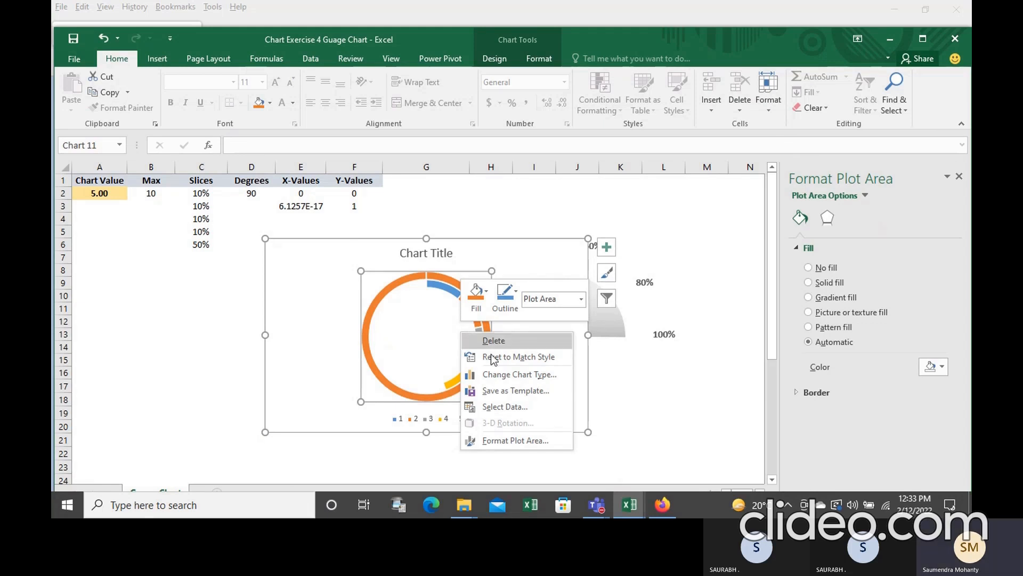
{"action": "left_click", "coordinate": [512, 376]}
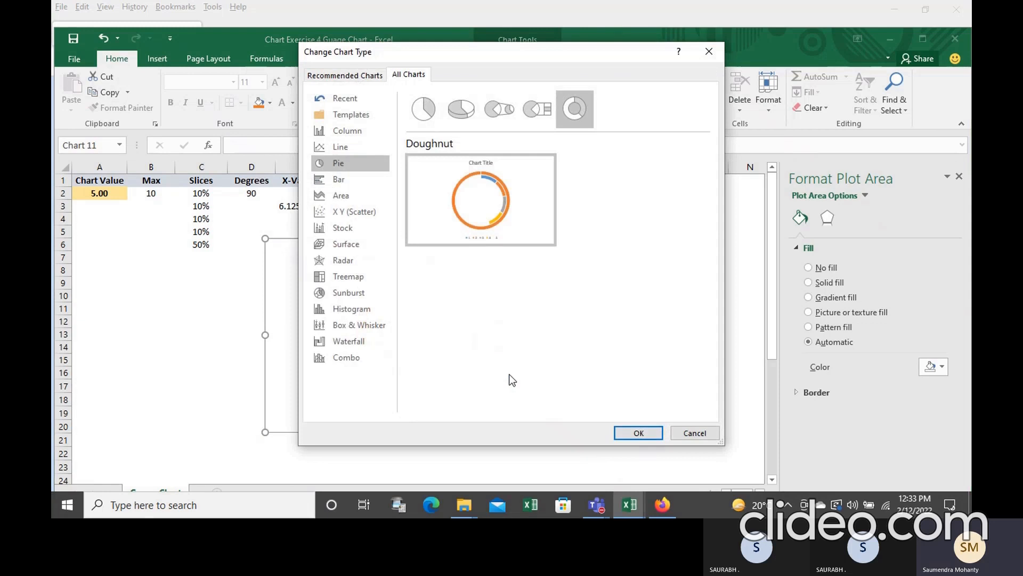
{"action": "left_click", "coordinate": [347, 357]}
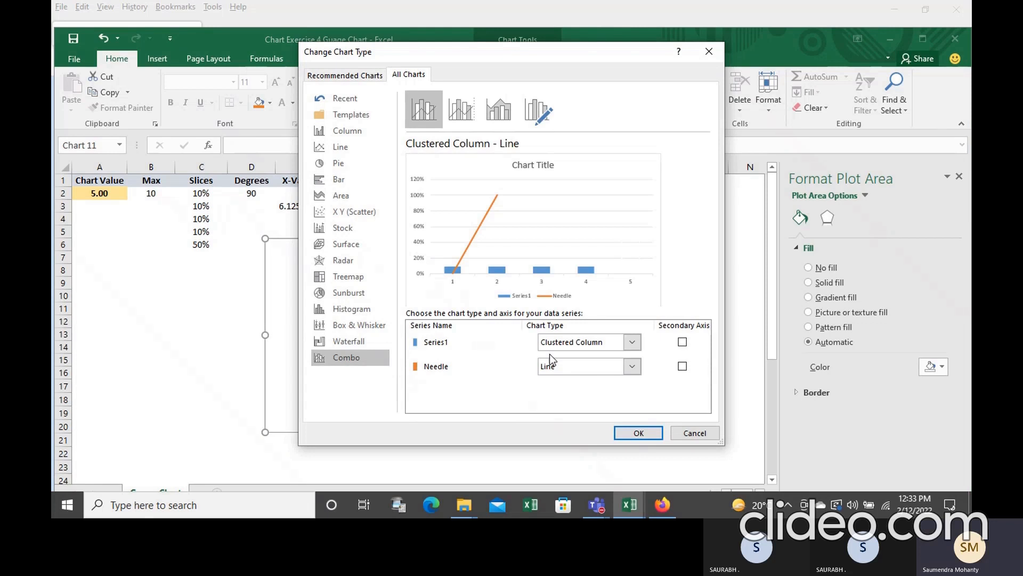
{"action": "left_click", "coordinate": [633, 343]}
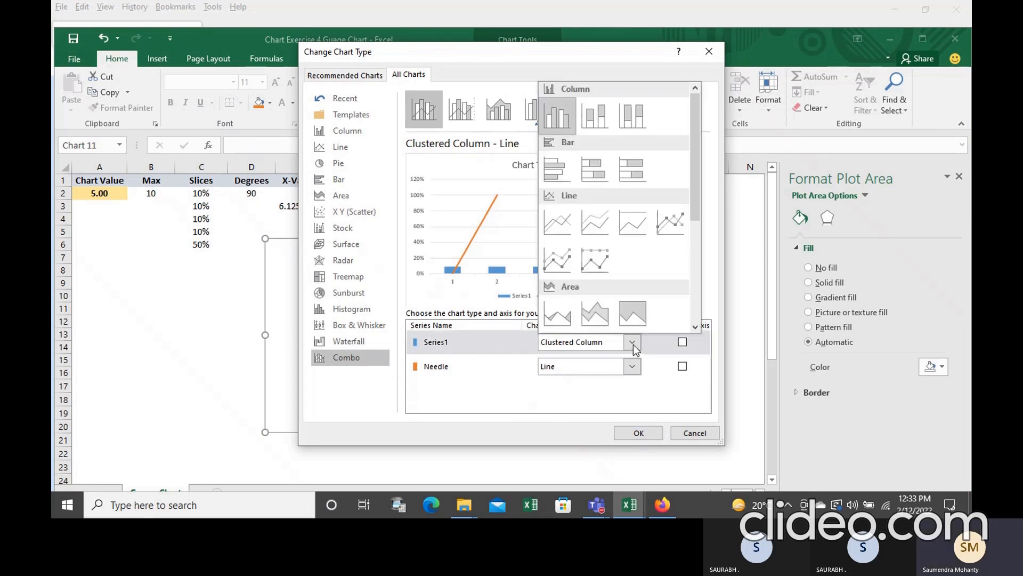
{"action": "left_click", "coordinate": [695, 326]}
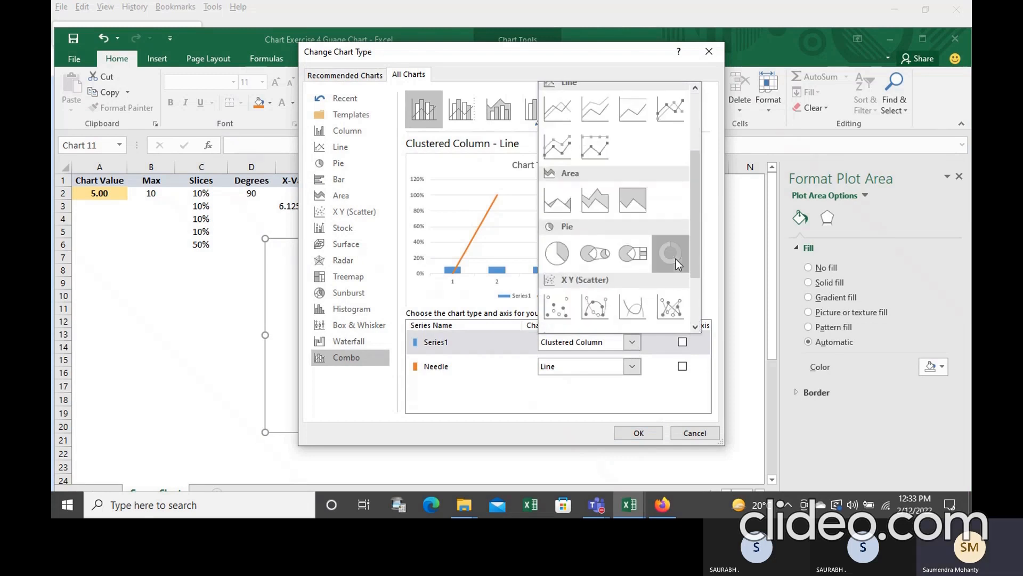
{"action": "left_click", "coordinate": [676, 259]}
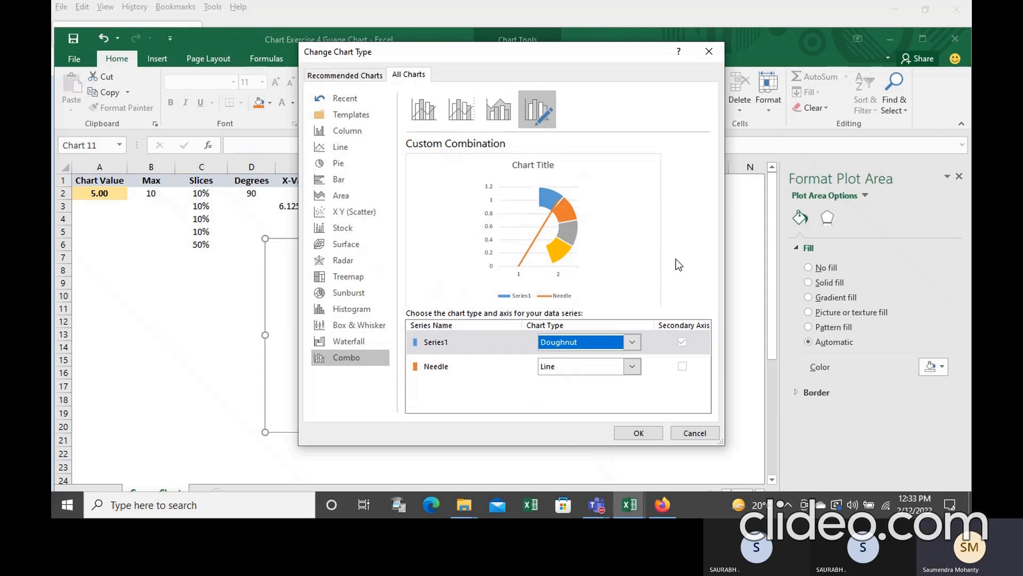
- Set the Needle series' chart type to Scatter with Straight Lines and Markers and apply the combination
{"action": "left_click", "coordinate": [633, 366]}
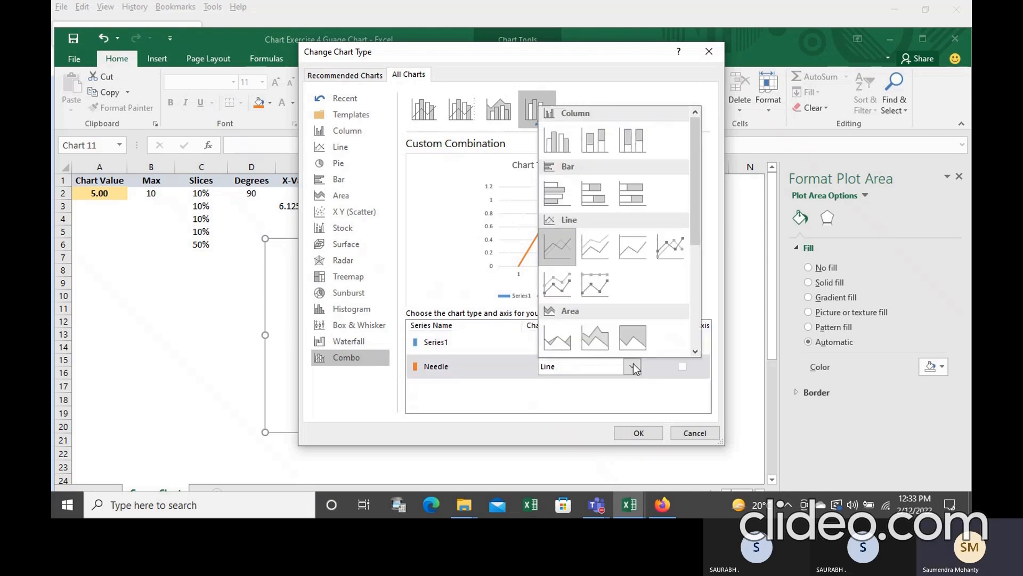
{"action": "left_click", "coordinate": [695, 350]}
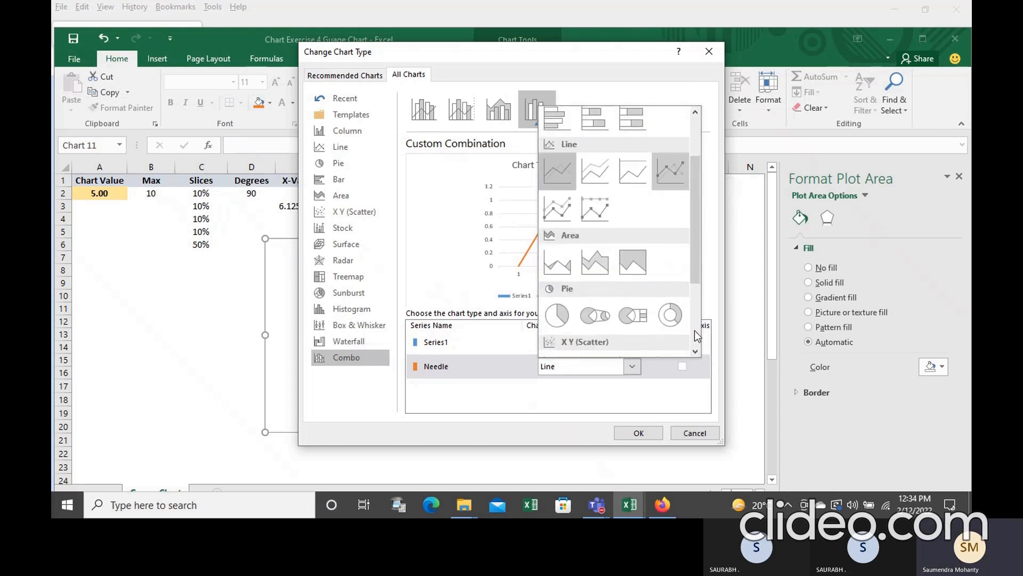
{"action": "left_click", "coordinate": [695, 351]}
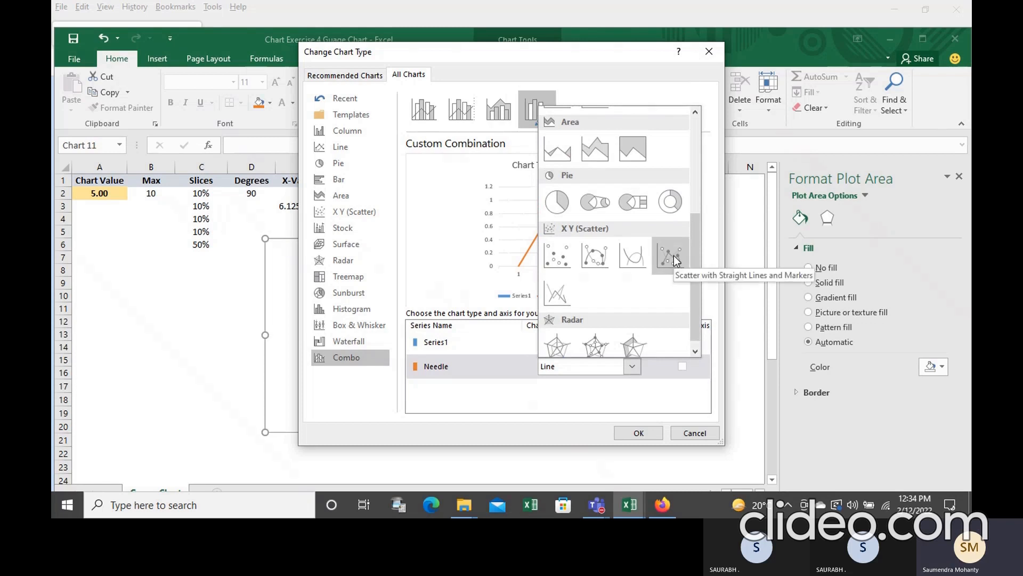
{"action": "left_click", "coordinate": [674, 254]}
{"action": "left_click", "coordinate": [640, 431]}
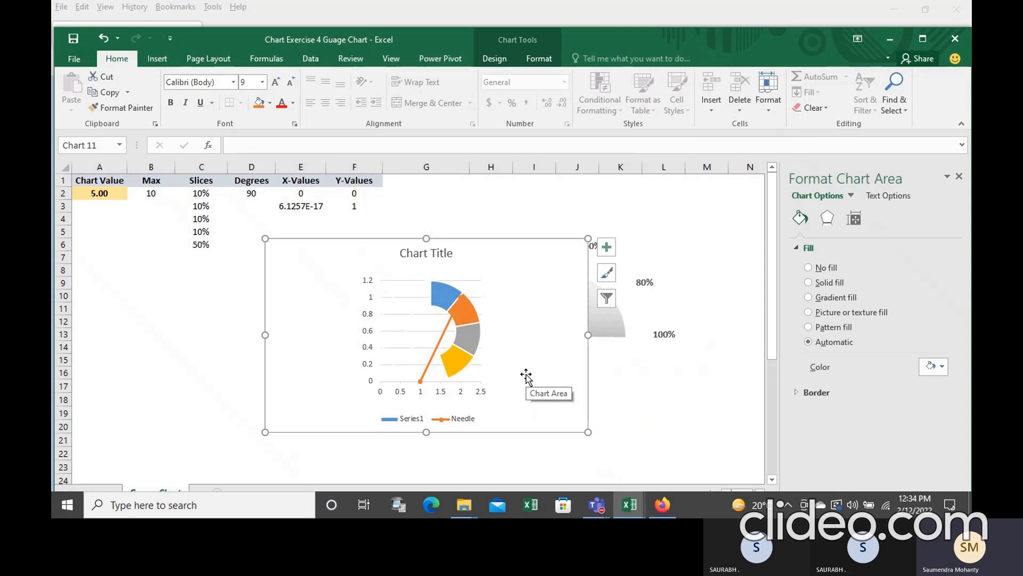
- Edit the Needle series so its X values come from the X-Values range E2:E3
{"action": "mouse_move", "coordinate": [446, 335]}
{"action": "left_click", "coordinate": [446, 334]}
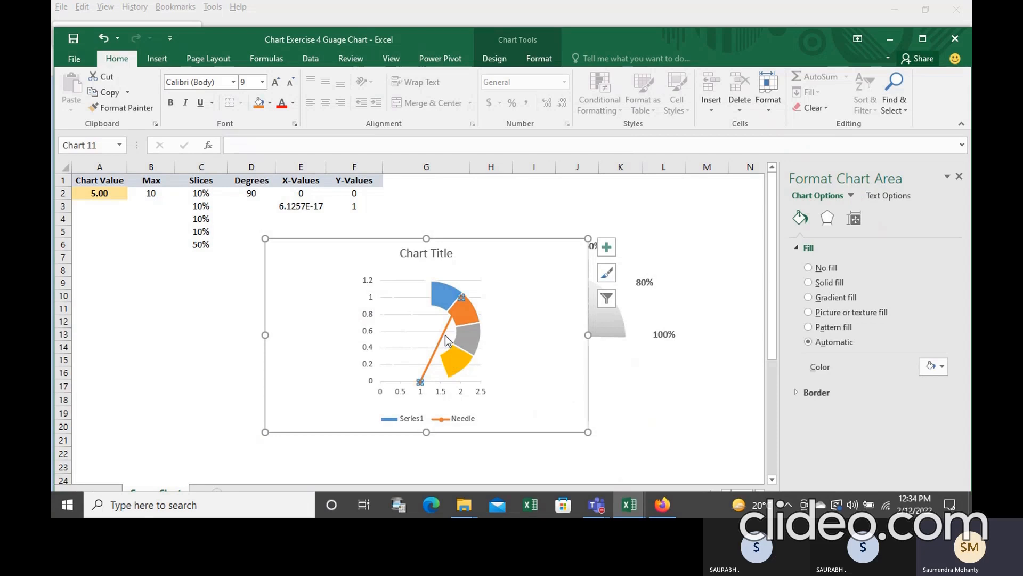
{"action": "right_click", "coordinate": [446, 334]}
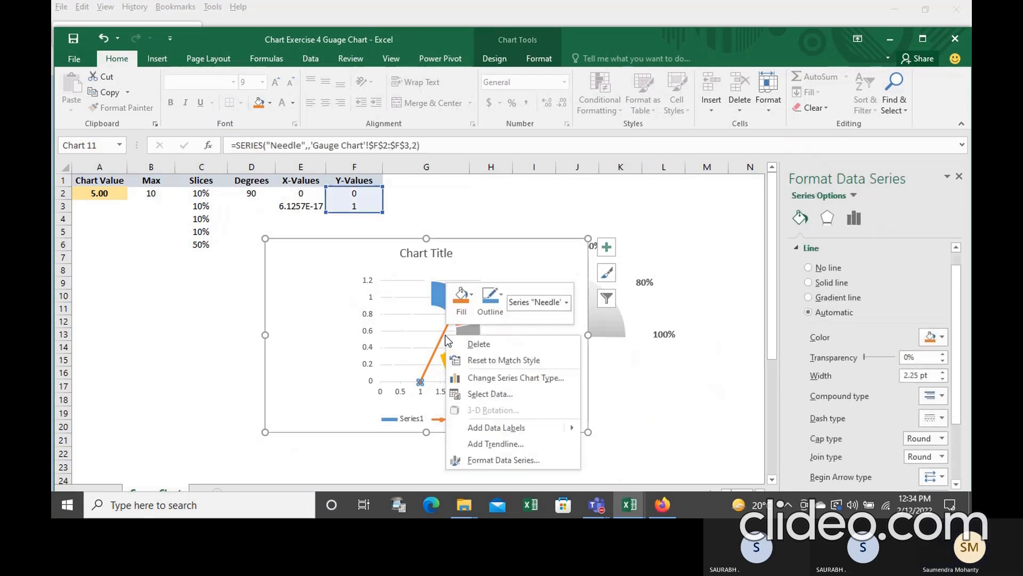
{"action": "left_click", "coordinate": [491, 393]}
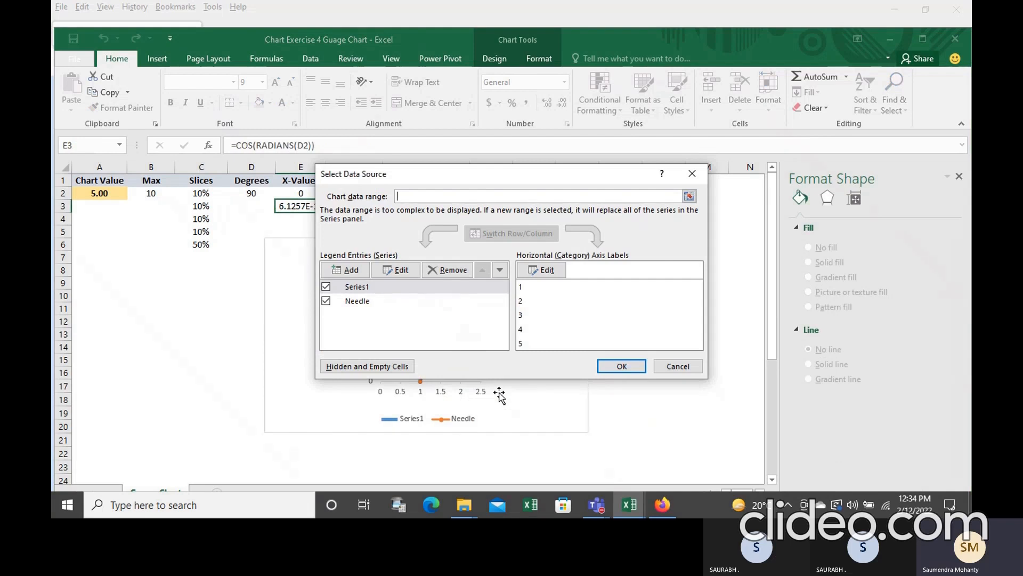
{"action": "left_click", "coordinate": [356, 302]}
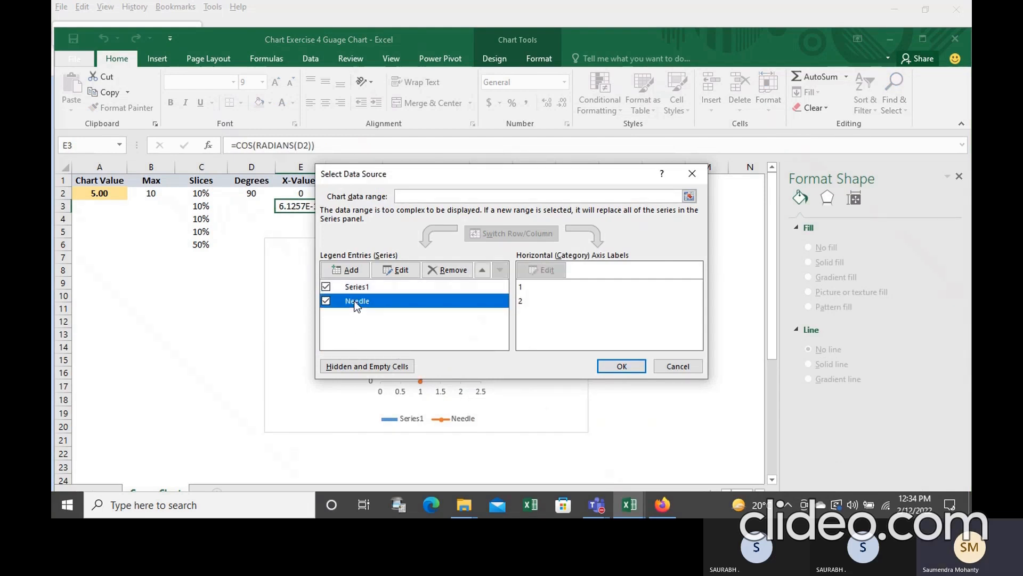
{"action": "left_click", "coordinate": [400, 270]}
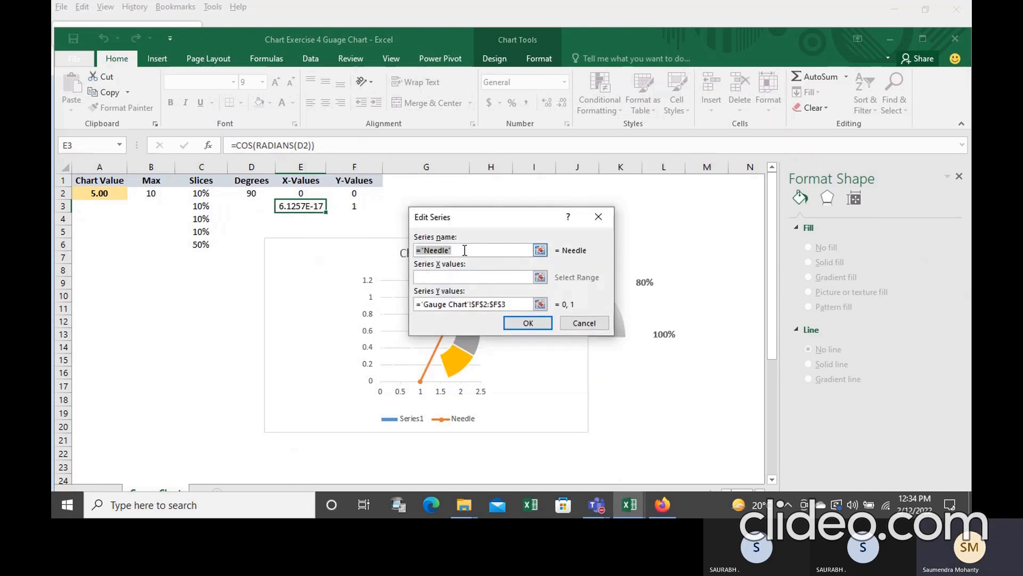
{"action": "left_click", "coordinate": [540, 277]}
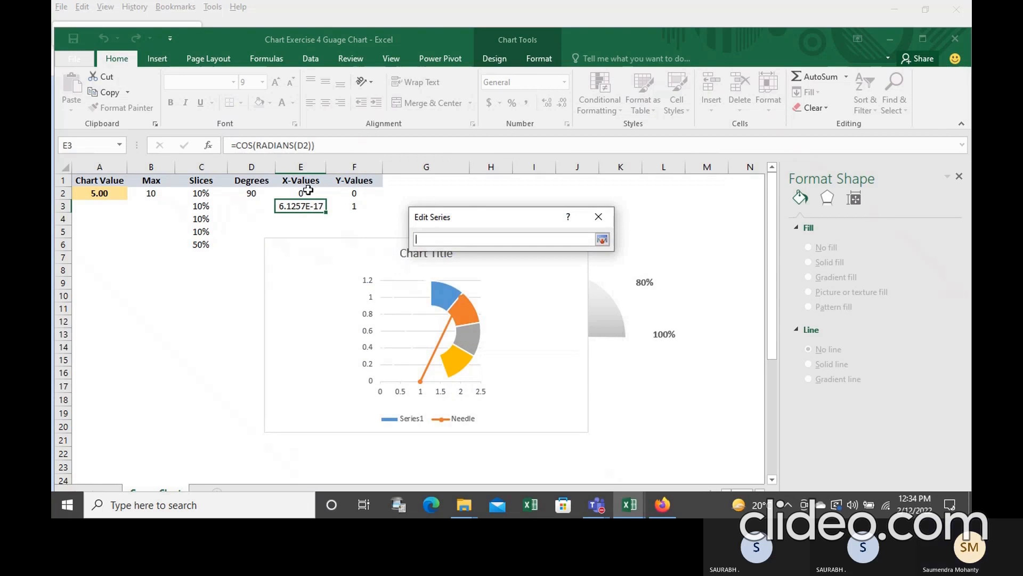
{"action": "left_click_drag", "start_coordinate": [302, 192], "coordinate": [308, 203]}
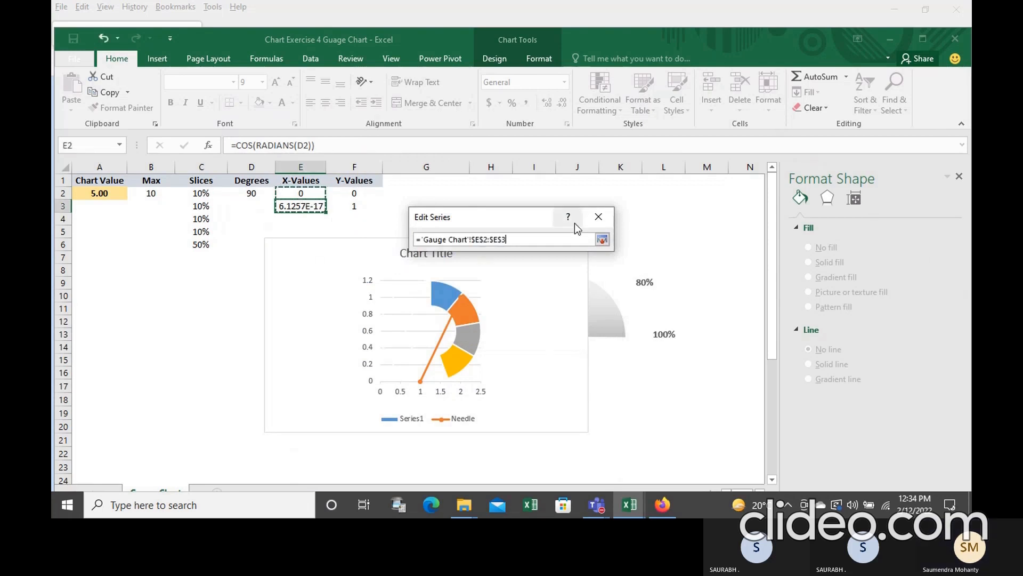
{"action": "left_click", "coordinate": [603, 239]}
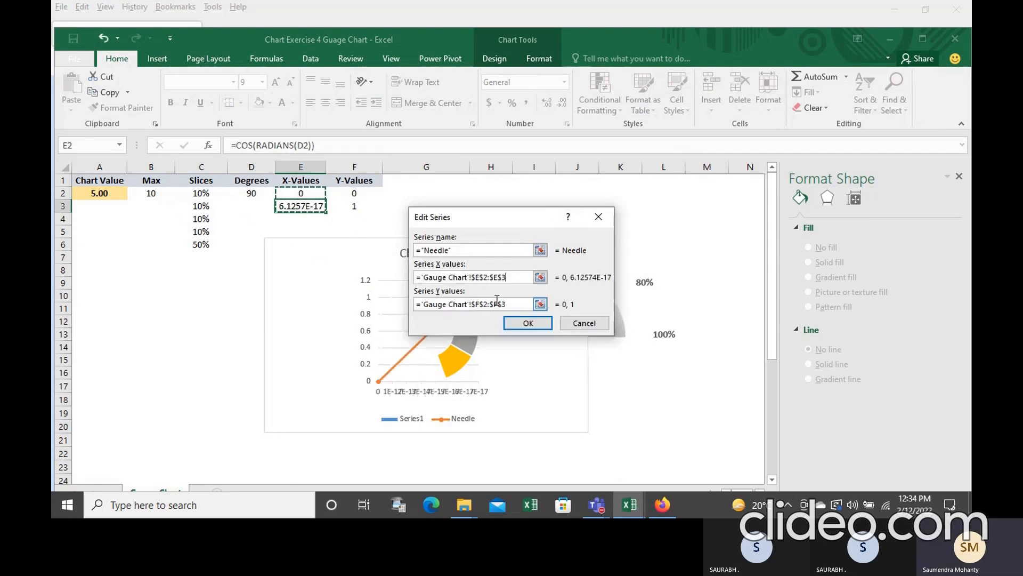
{"action": "left_click", "coordinate": [524, 323]}
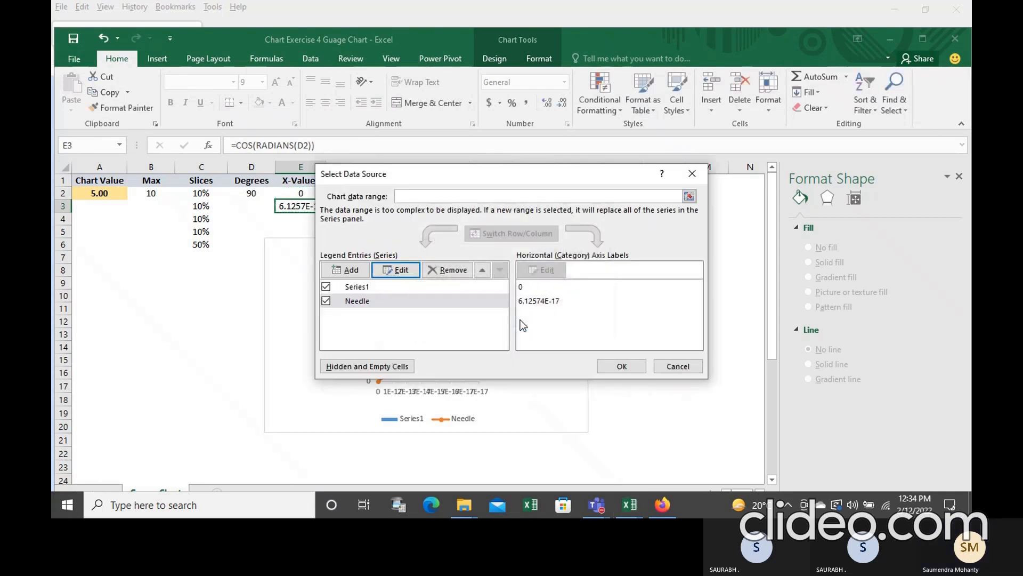
{"action": "left_click", "coordinate": [619, 366]}
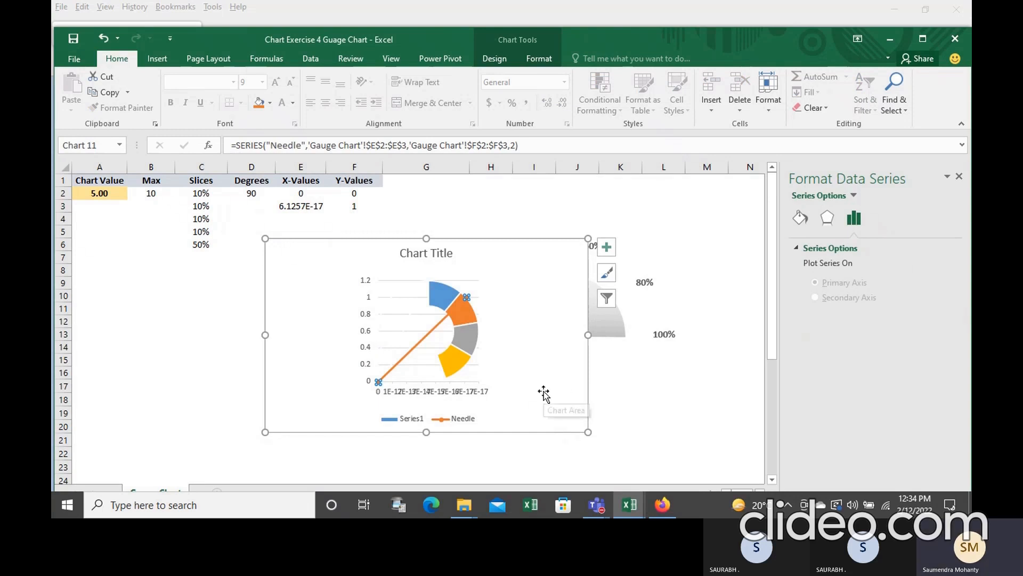
- Set the bounds of the chart's horizontal axis to a minimum of -1 and a maximum of 1
{"action": "left_click", "coordinate": [470, 393]}
{"action": "right_click", "coordinate": [469, 391]}
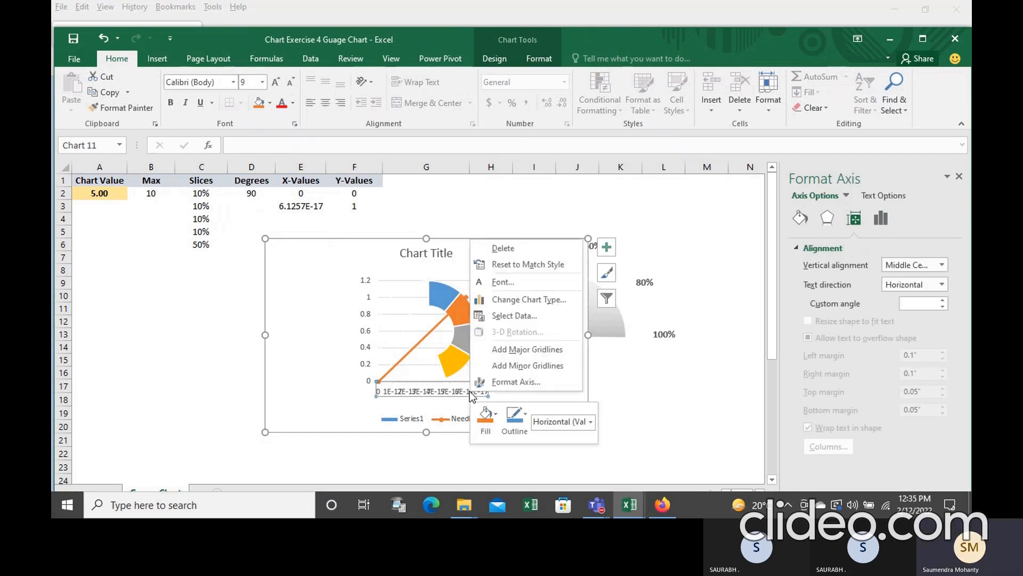
{"action": "left_click", "coordinate": [516, 382]}
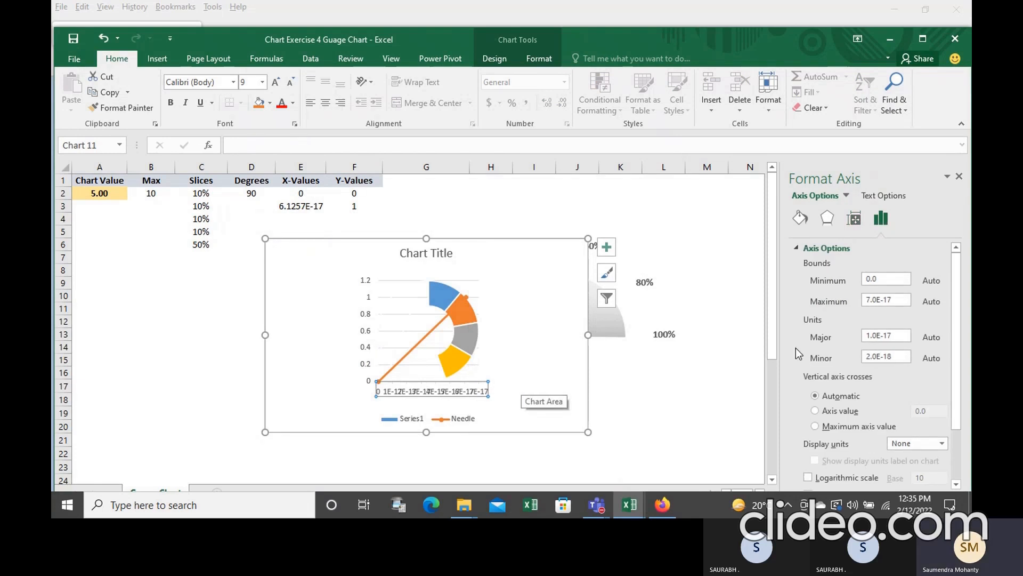
{"action": "left_click", "coordinate": [887, 278]}
{"action": "key", "text": "BackSpace"}
{"action": "key", "text": "BackSpace"}
{"action": "key", "text": "BackSpace"}
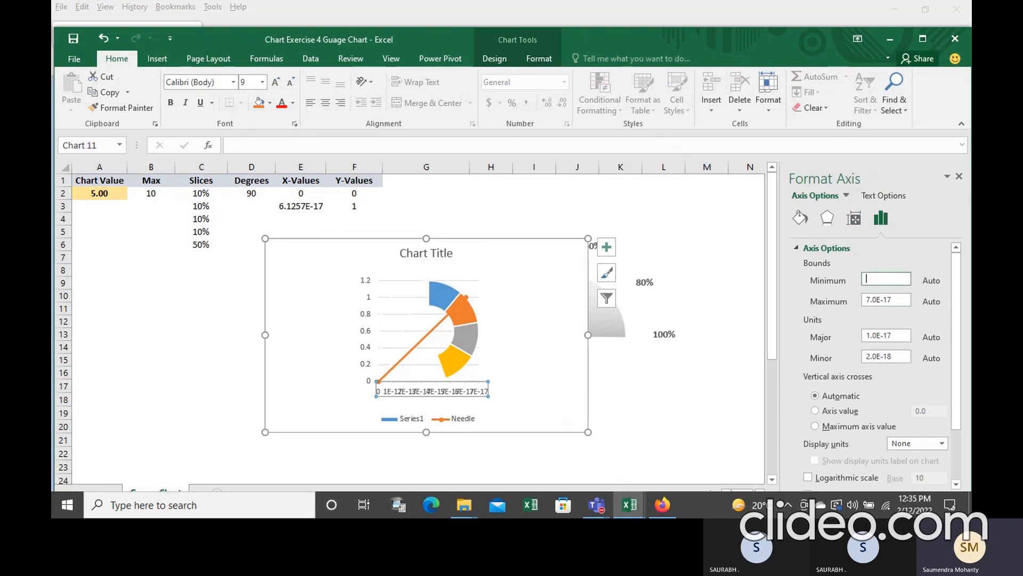
{"action": "type", "text": "-1"}
{"action": "left_click", "coordinate": [904, 300]}
{"action": "type", "text": "0.2"}
{"action": "key", "text": "BackSpace"}
{"action": "key", "text": "BackSpace"}
{"action": "key", "text": "BackSpace"}
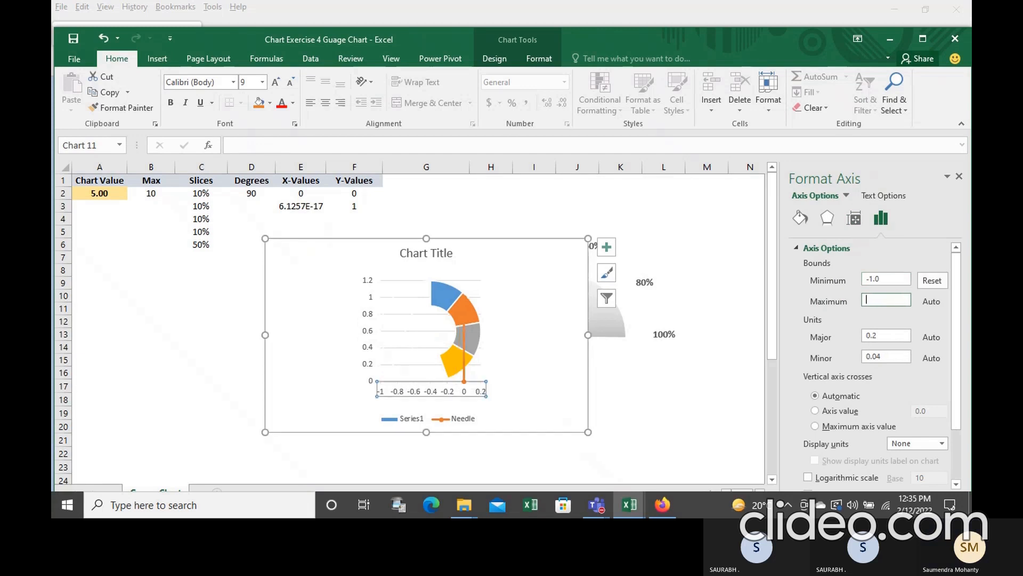
{"action": "type", "text": "1"}
{"action": "left_click", "coordinate": [719, 385]}
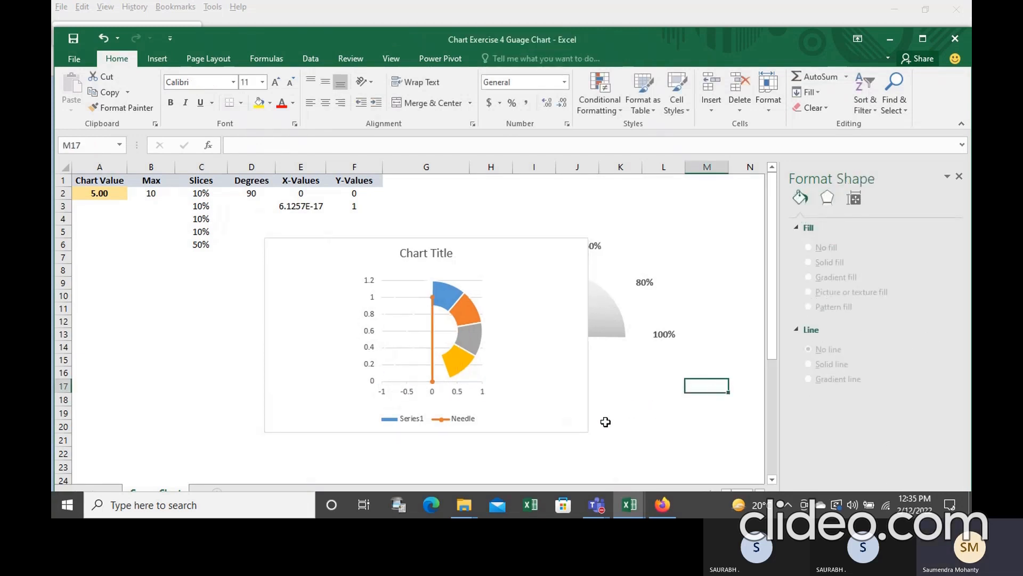
- Set the bounds of the chart's vertical axis to a minimum of -1 and a maximum of 1
{"action": "left_click", "coordinate": [369, 353]}
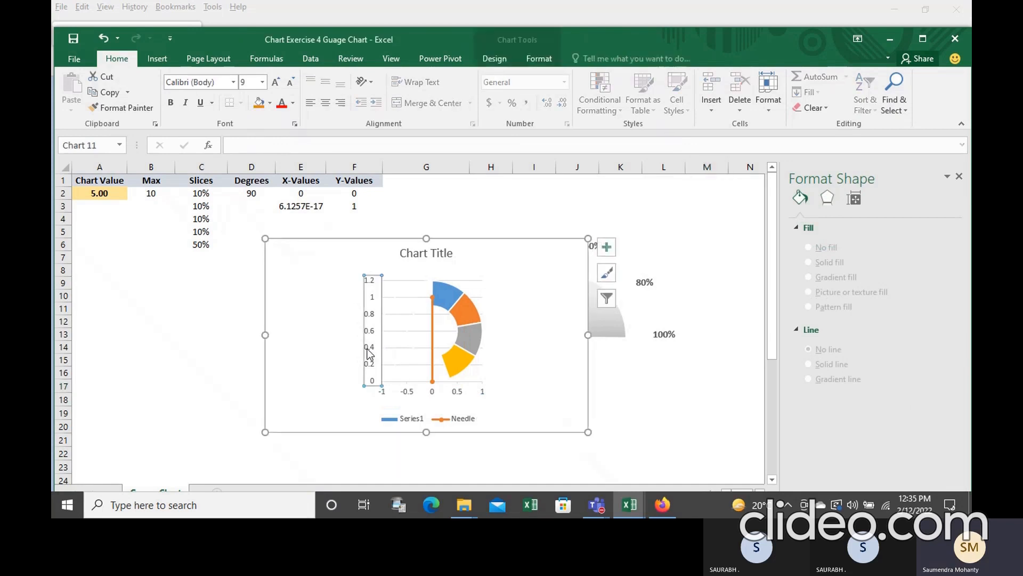
{"action": "double_click", "coordinate": [885, 279]}
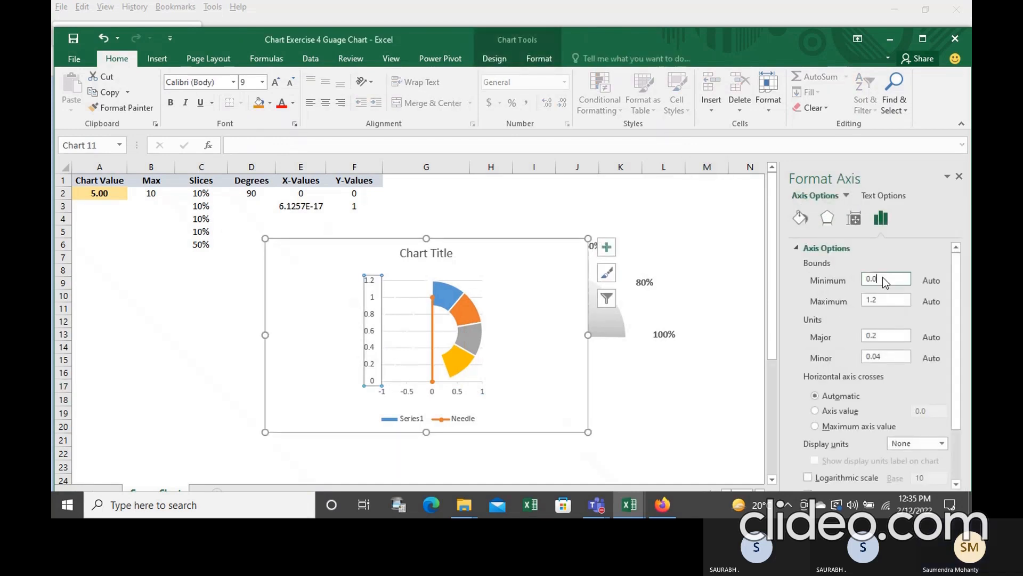
{"action": "key", "text": "BackSpace"}
{"action": "type", "text": "-1"}
{"action": "double_click", "coordinate": [887, 298]}
{"action": "type", "text": "1.5"}
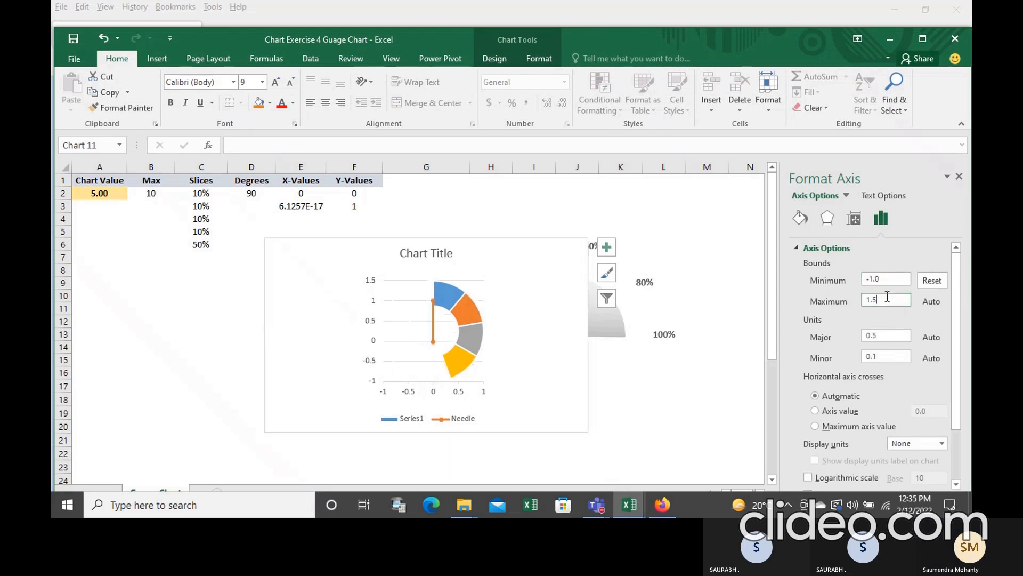
{"action": "key", "text": "BackSpace"}
{"action": "key", "text": "BackSpace"}
{"action": "key", "text": "BackSpace"}
{"action": "type", "text": "1"}
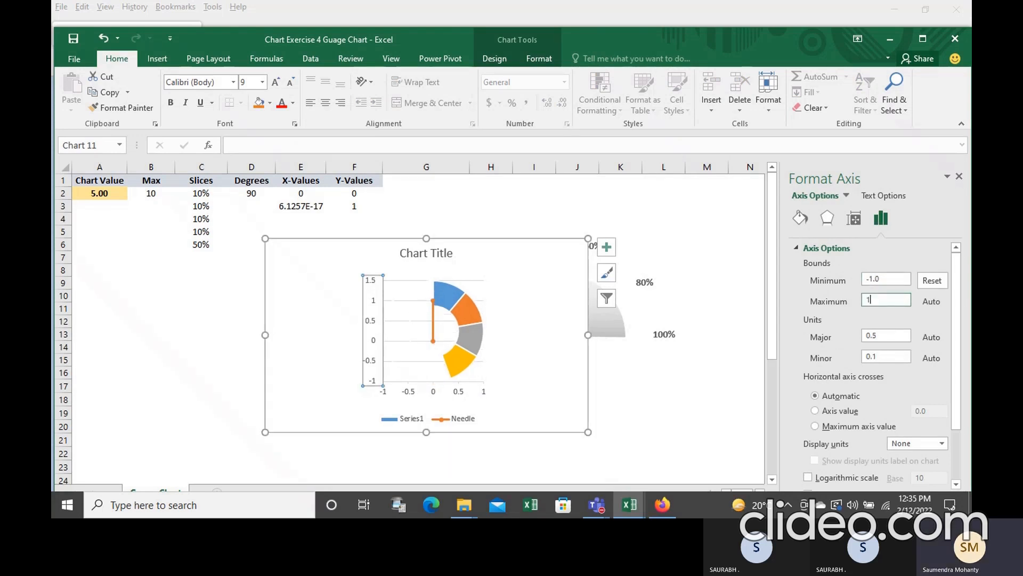
{"action": "left_click", "coordinate": [714, 380]}
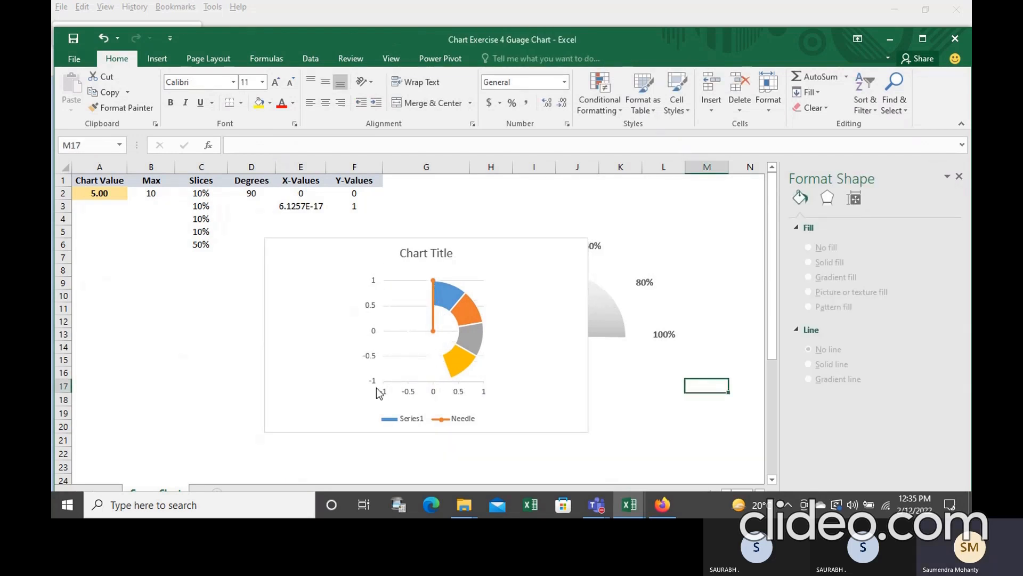
- Delete the horizontal and vertical axes from the gauge chart
{"action": "left_click", "coordinate": [413, 393]}
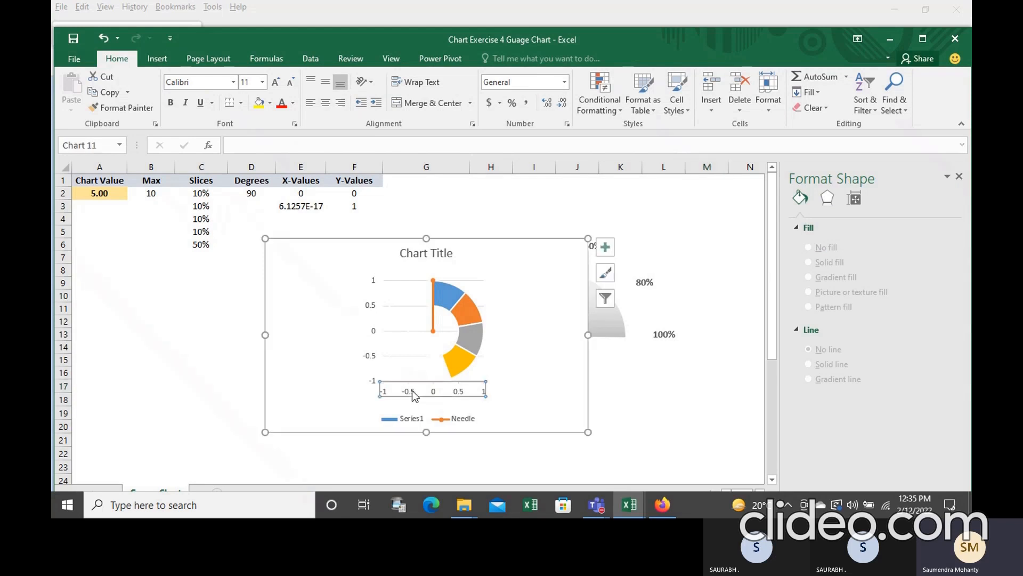
{"action": "key", "text": "Delete"}
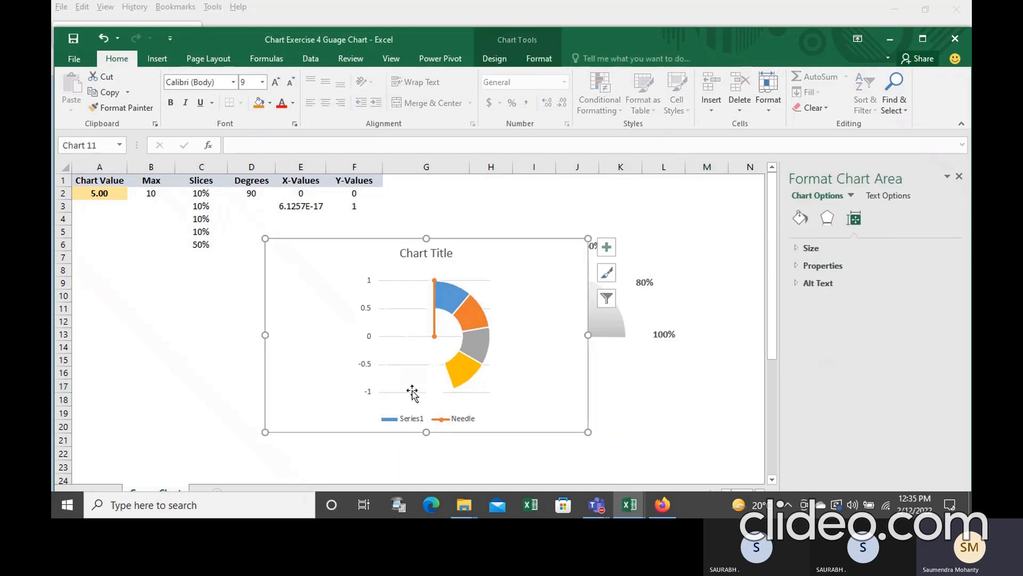
{"action": "left_click", "coordinate": [366, 339]}
{"action": "key", "text": "Delete"}
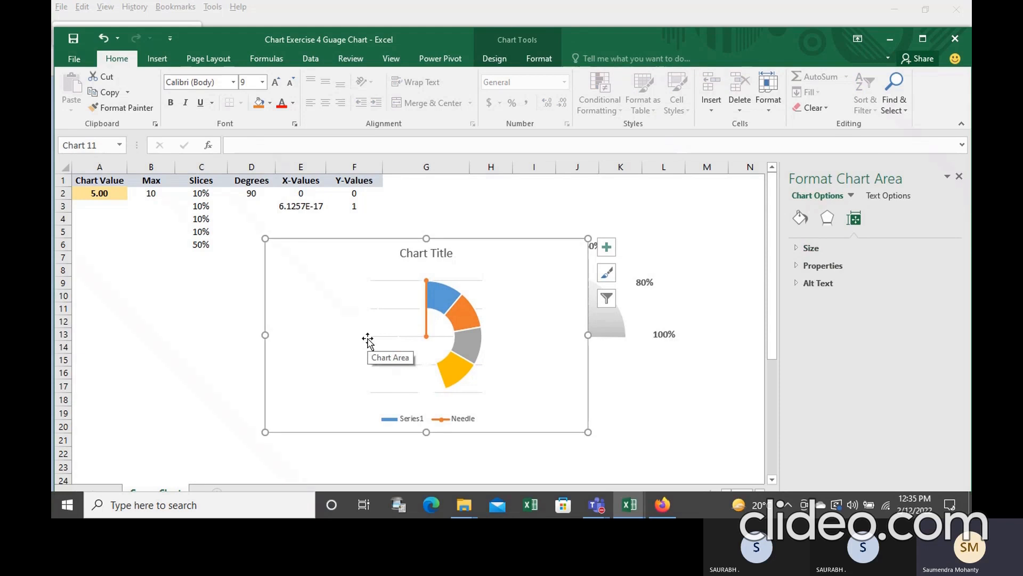
- Set the doughnut series' angle of first slice to 270° and its hole size to 54%
{"action": "left_click", "coordinate": [464, 346]}
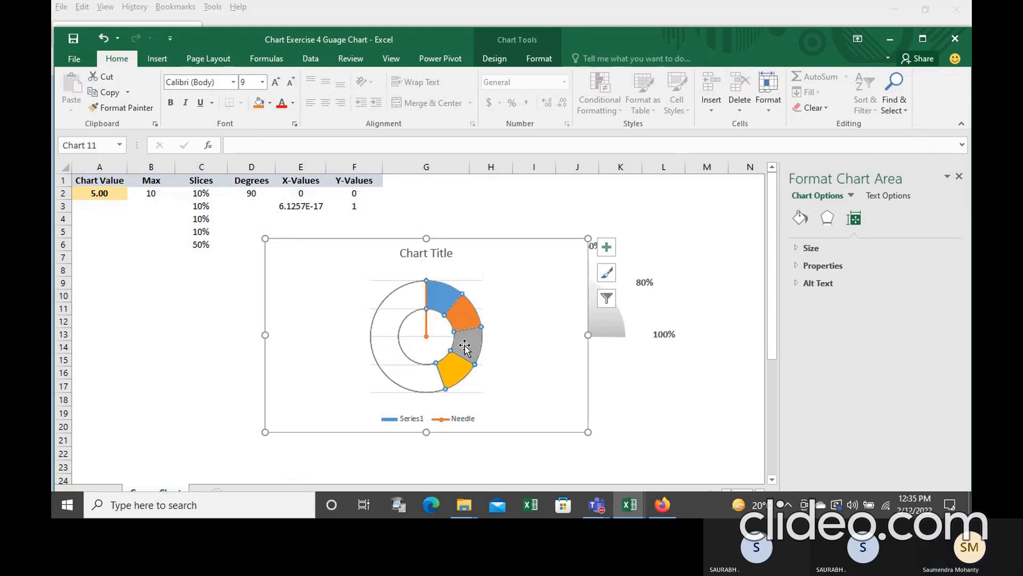
{"action": "right_click", "coordinate": [465, 345]}
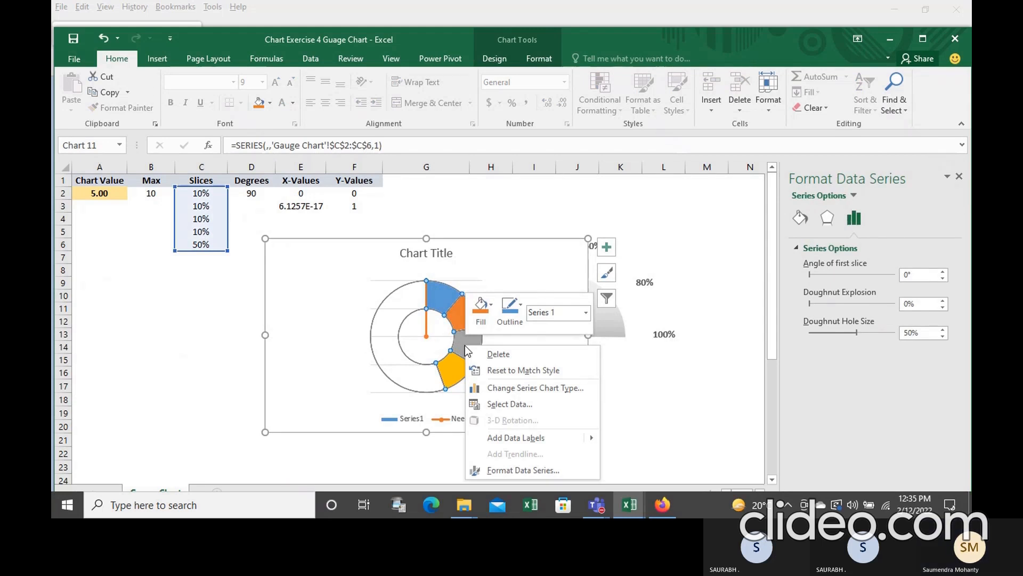
{"action": "left_click", "coordinate": [541, 468]}
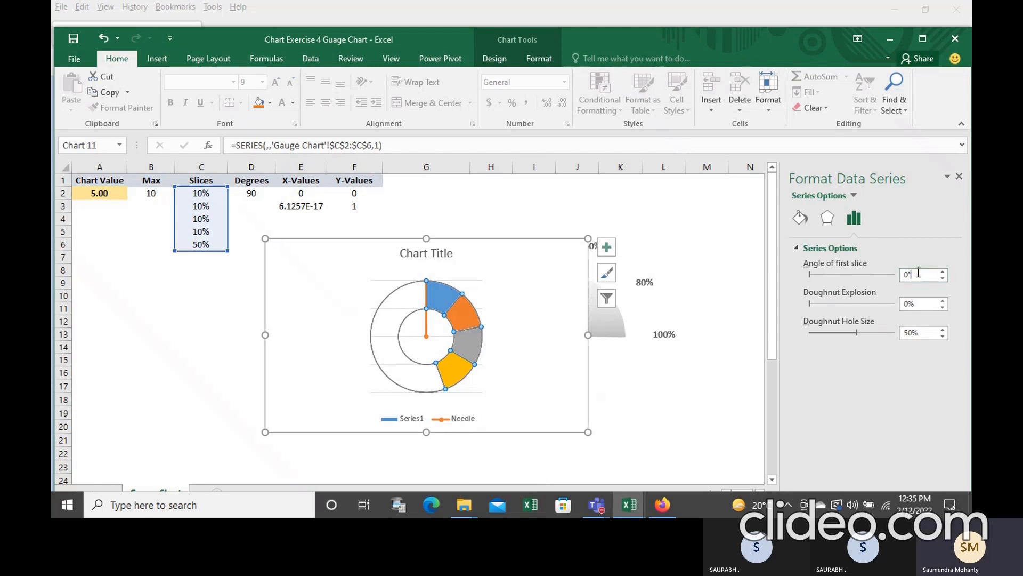
{"action": "key", "text": "BackSpace"}
{"action": "key", "text": "BackSpace"}
{"action": "type", "text": "270"}
{"action": "left_click", "coordinate": [857, 334]}
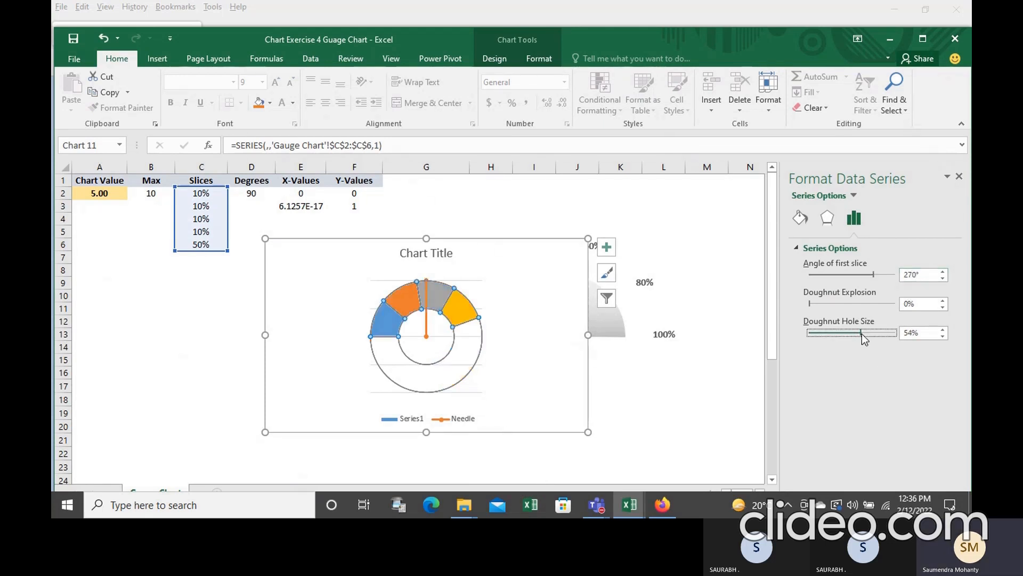
{"action": "left_click", "coordinate": [701, 389]}
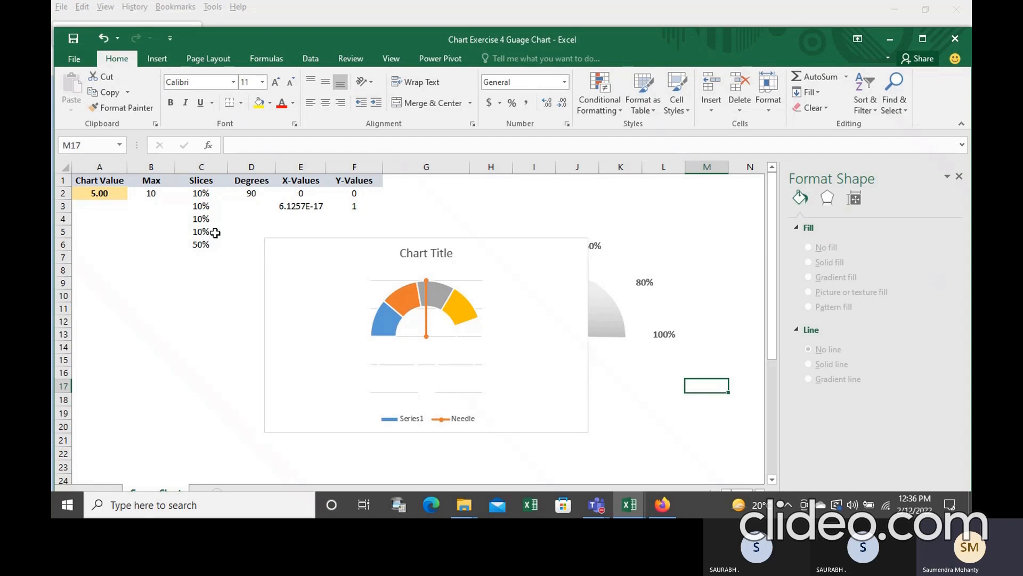
- Test the needle by entering chart values of 6 and 9 in cell A2
{"action": "left_click", "coordinate": [121, 194]}
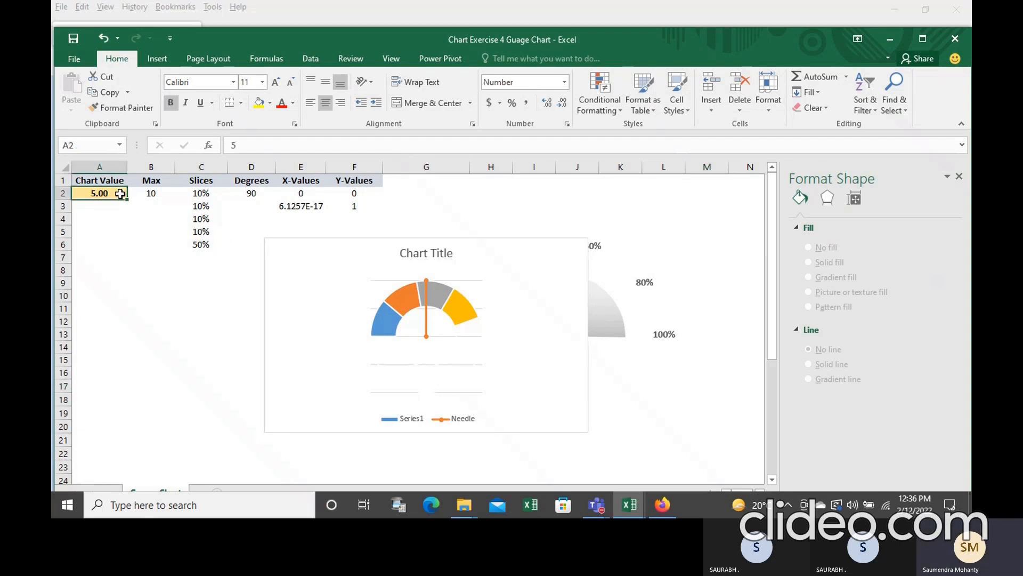
{"action": "type", "text": "6"}
{"action": "key", "text": "Return"}
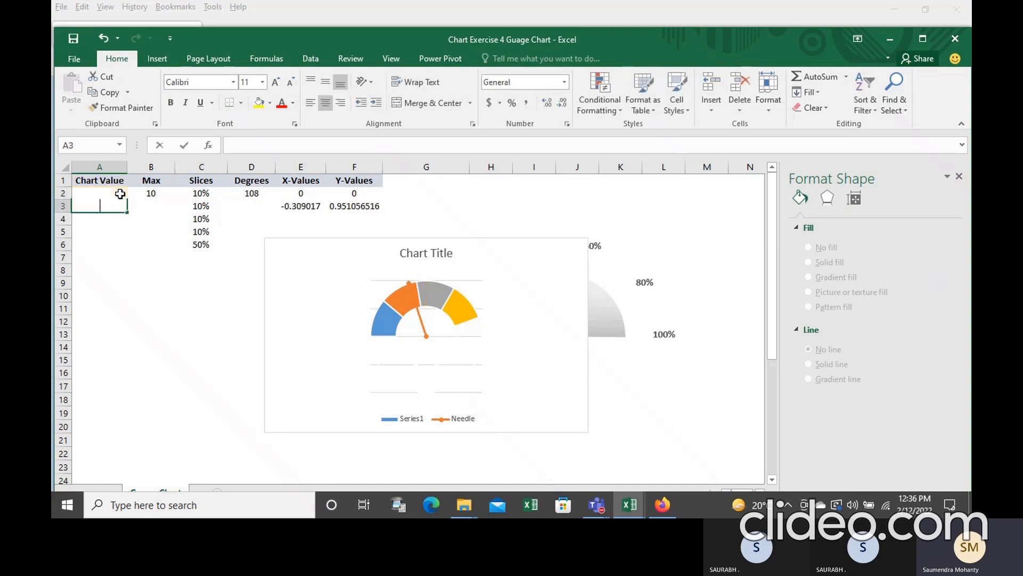
{"action": "type", "text": "8"}
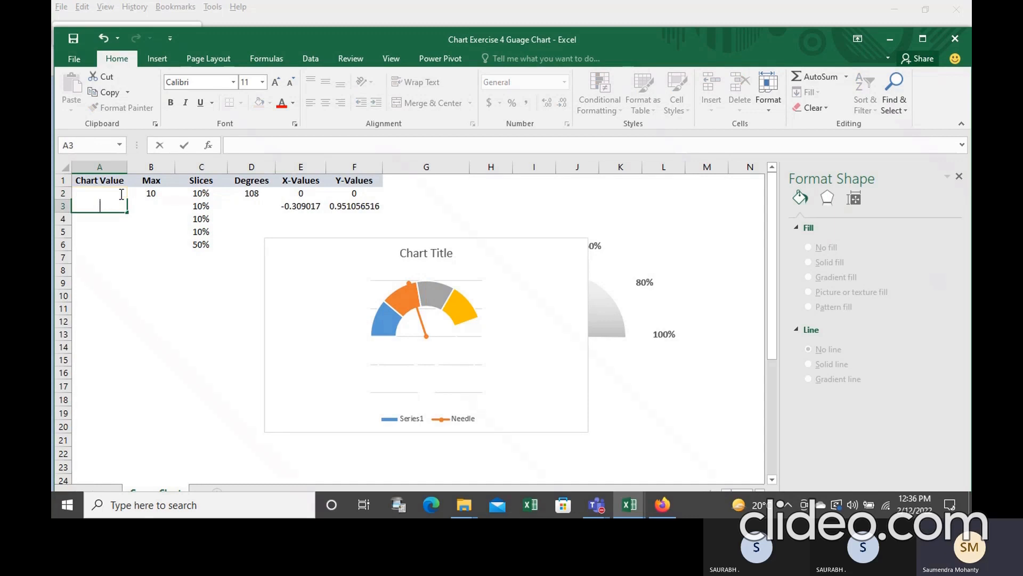
{"action": "key", "text": "BackSpace"}
{"action": "left_click", "coordinate": [116, 279]}
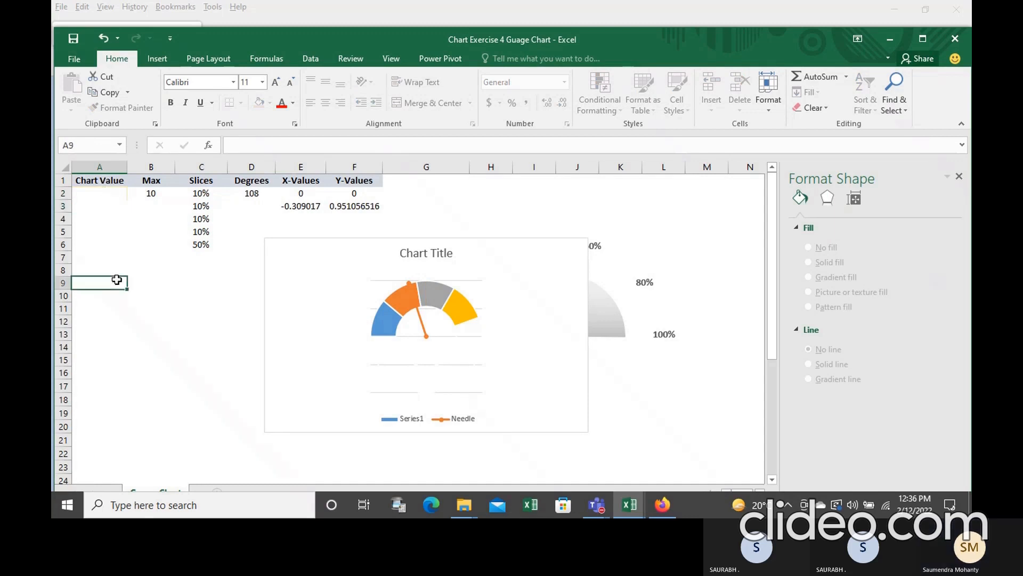
{"action": "left_click", "coordinate": [112, 194]}
{"action": "type", "text": "9"}
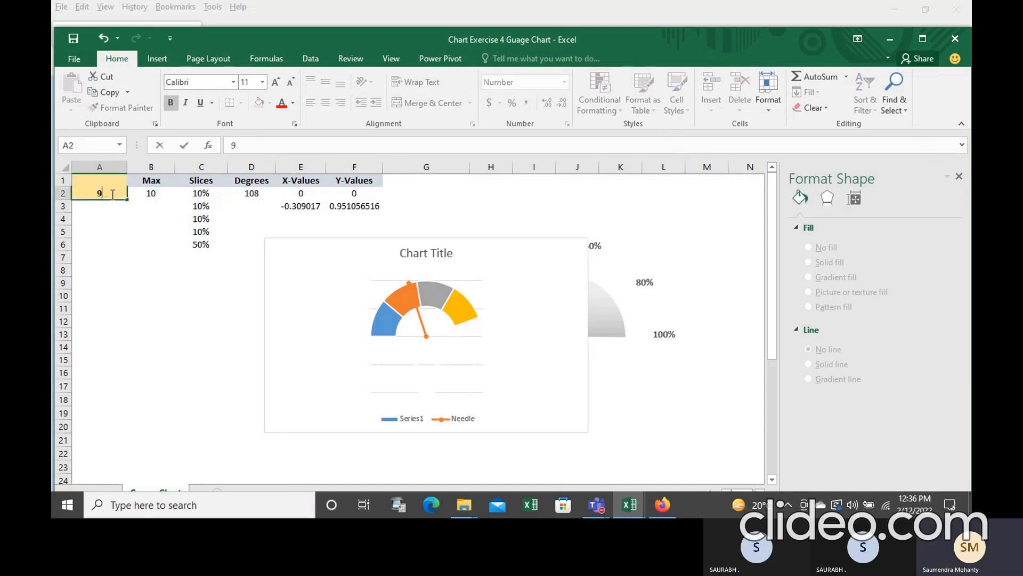
{"action": "key", "text": "Return"}
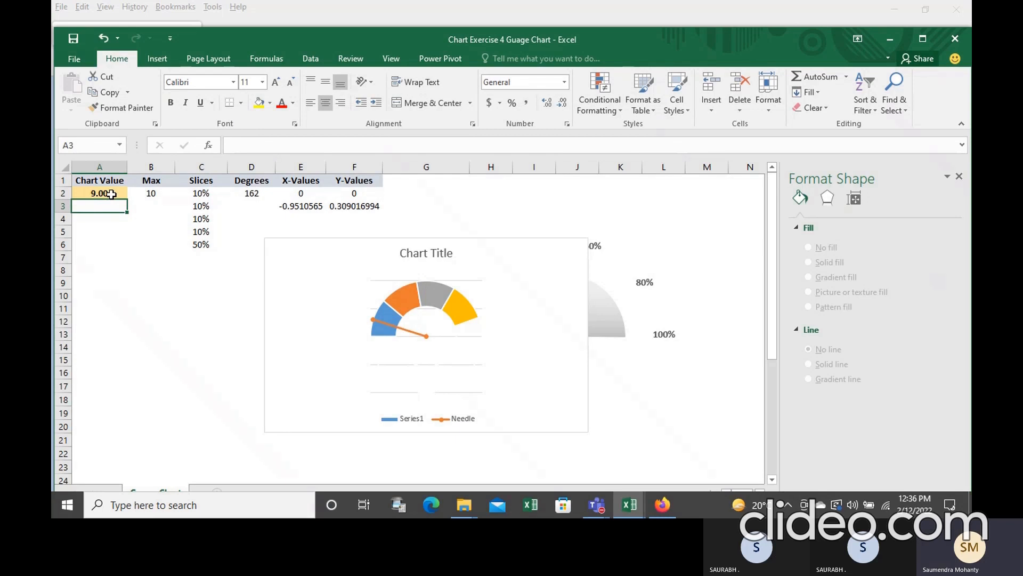
- Negate the X-Values formula in cell E3 so it reads =-COS(RADIANS(D2))
{"action": "left_click", "coordinate": [294, 207]}
{"action": "left_click", "coordinate": [237, 149]}
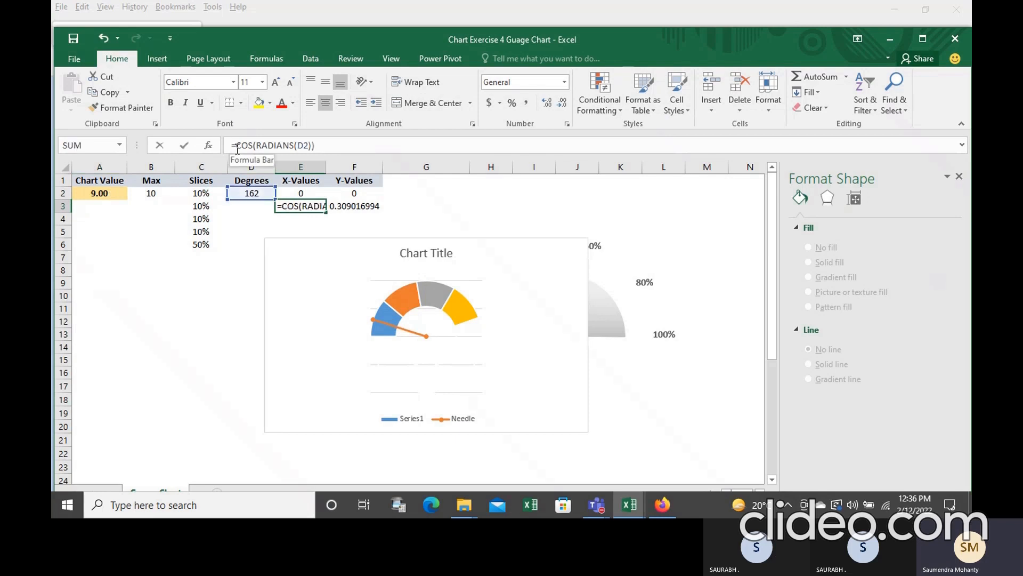
{"action": "type", "text": "-"}
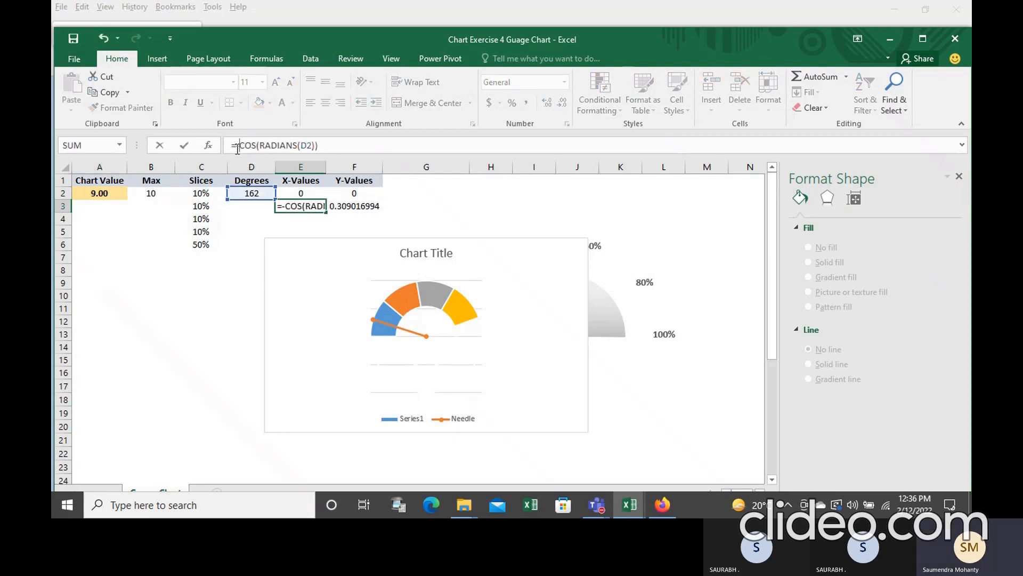
{"action": "left_click", "coordinate": [344, 145]}
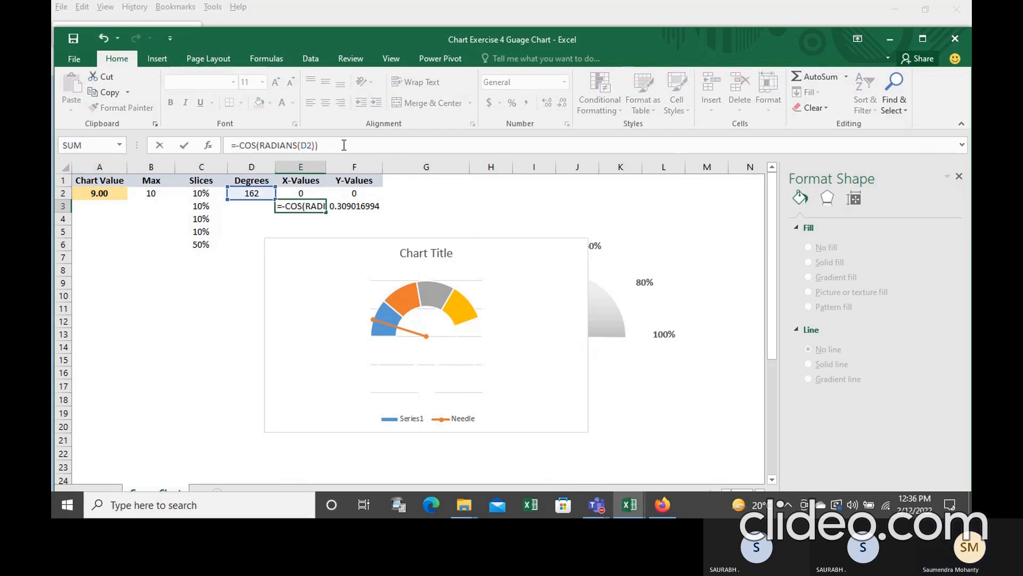
{"action": "key", "text": "Return"}
- Test the needle with a chart value of 2 in cell A2, and clear the stray 3 from A3
{"action": "left_click", "coordinate": [118, 194]}
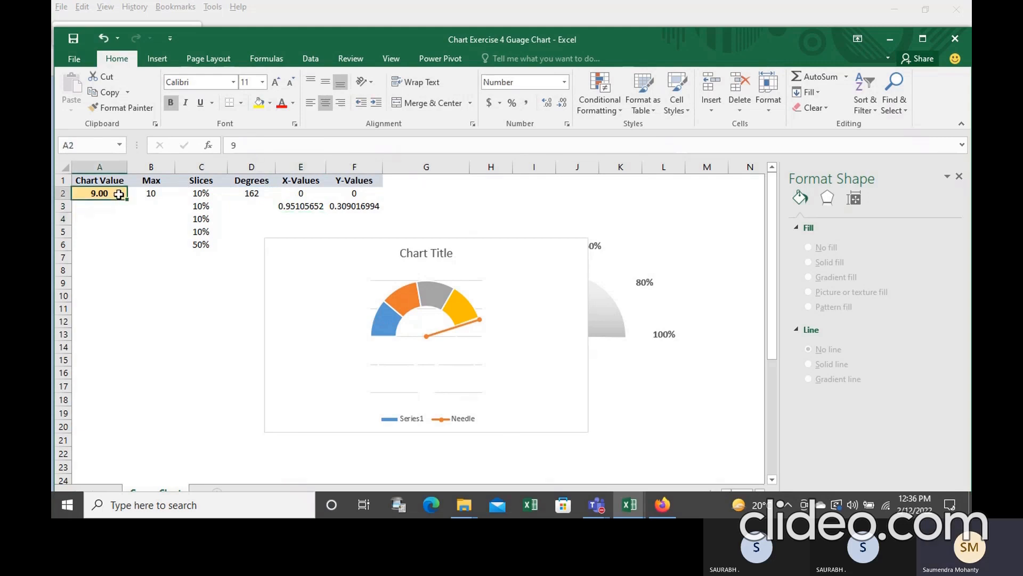
{"action": "type", "text": "2"}
{"action": "key", "text": "Return"}
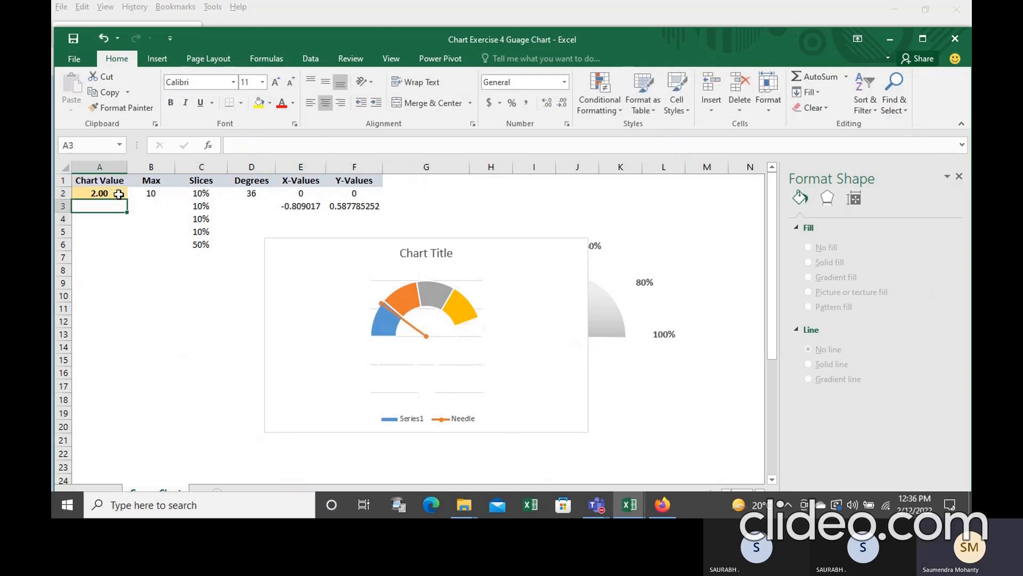
{"action": "type", "text": "3"}
{"action": "key", "text": "Return"}
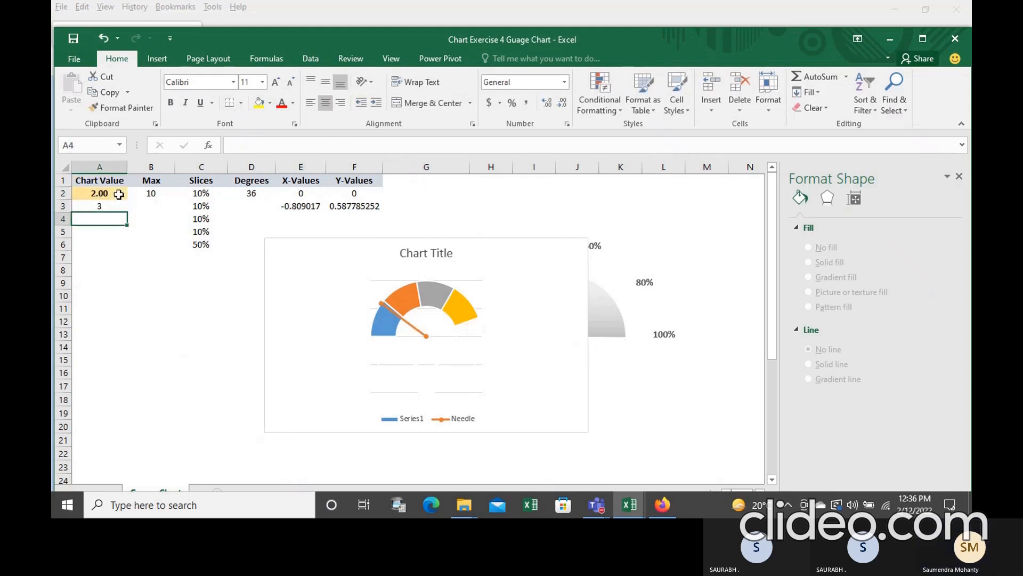
{"action": "left_click", "coordinate": [97, 208]}
{"action": "key", "text": "Delete"}
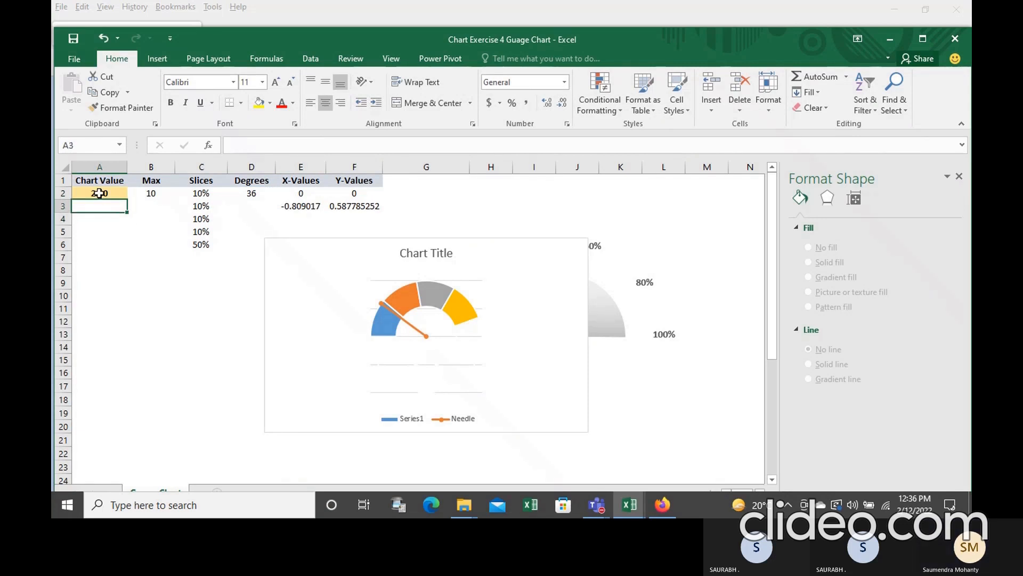
- Set the chart value in cell A2 to 9
{"action": "left_click", "coordinate": [100, 193]}
{"action": "type", "text": "9"}
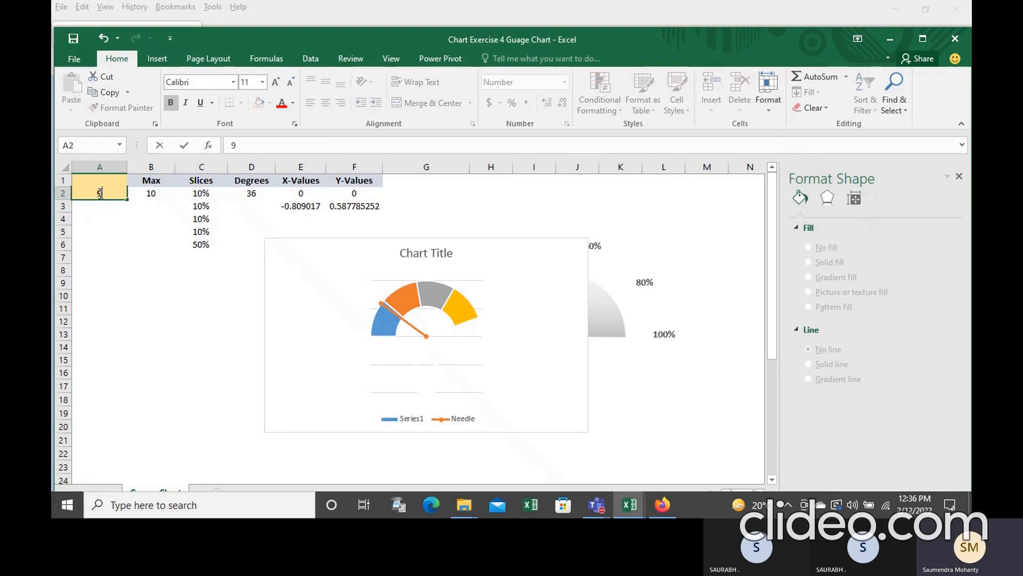
{"action": "key", "text": "Return"}
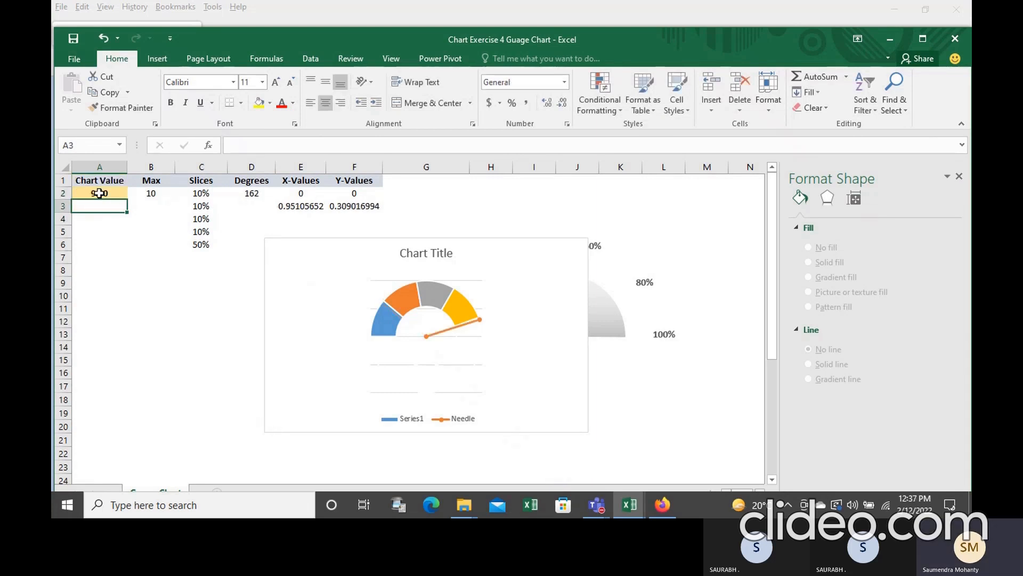